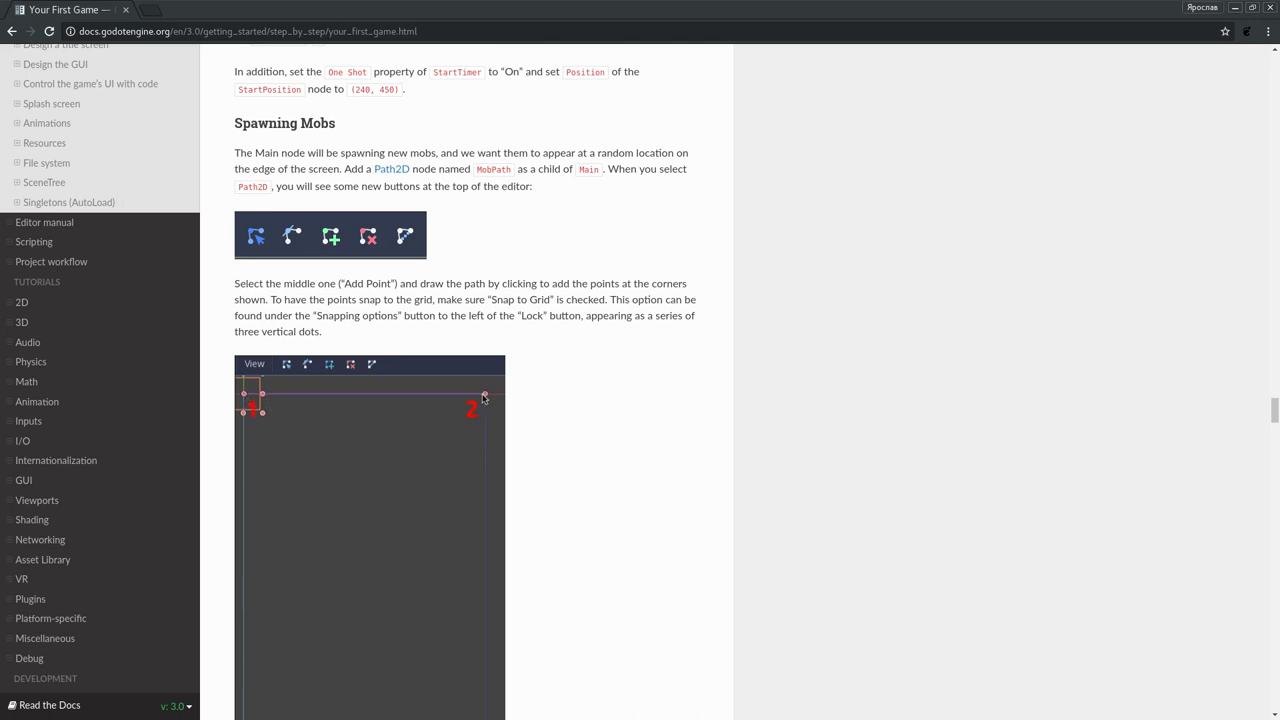
Read the Spawning Mobs docs section and select the node name MobPath.
double_click(312, 123)
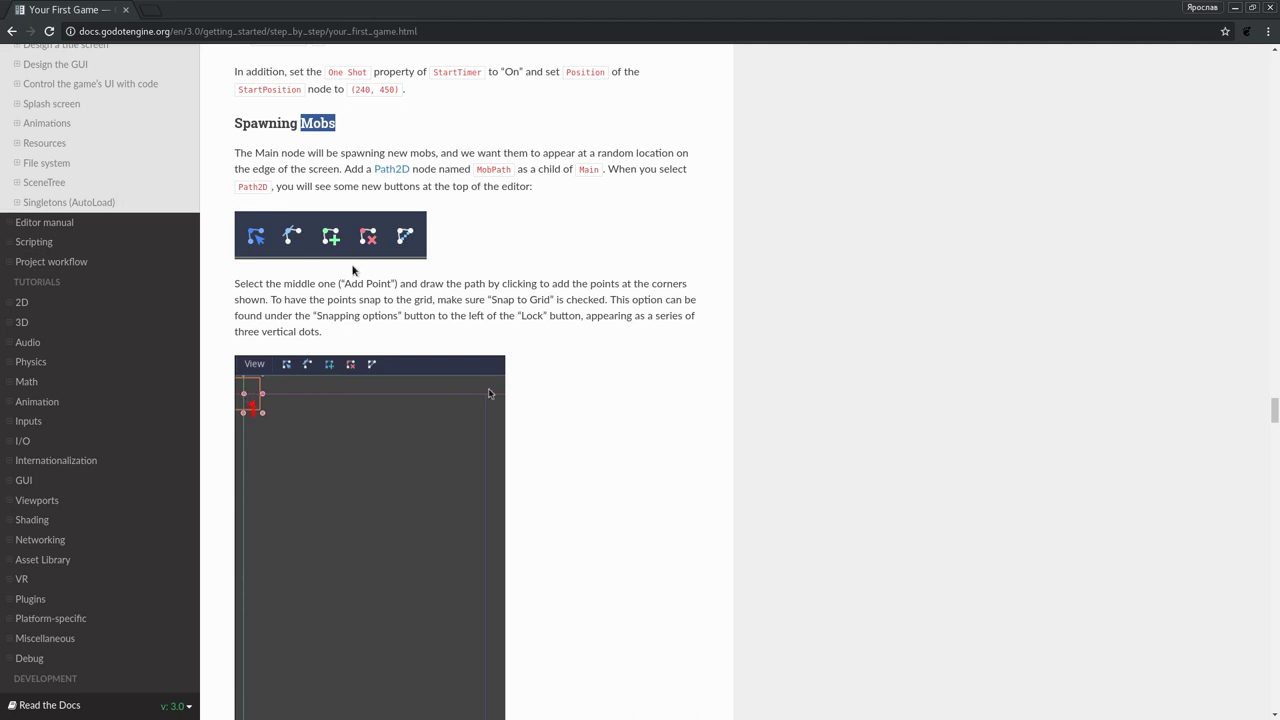
click(265, 152)
drag(252, 152, 440, 163)
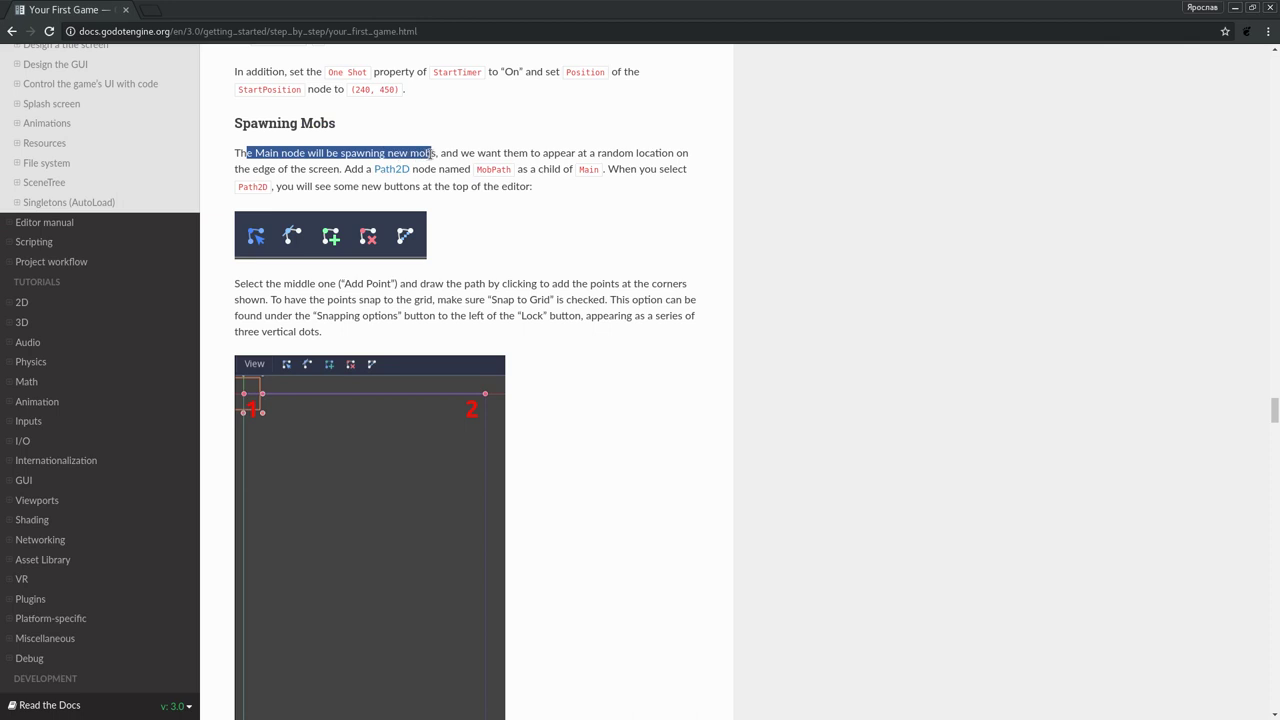
click(440, 166)
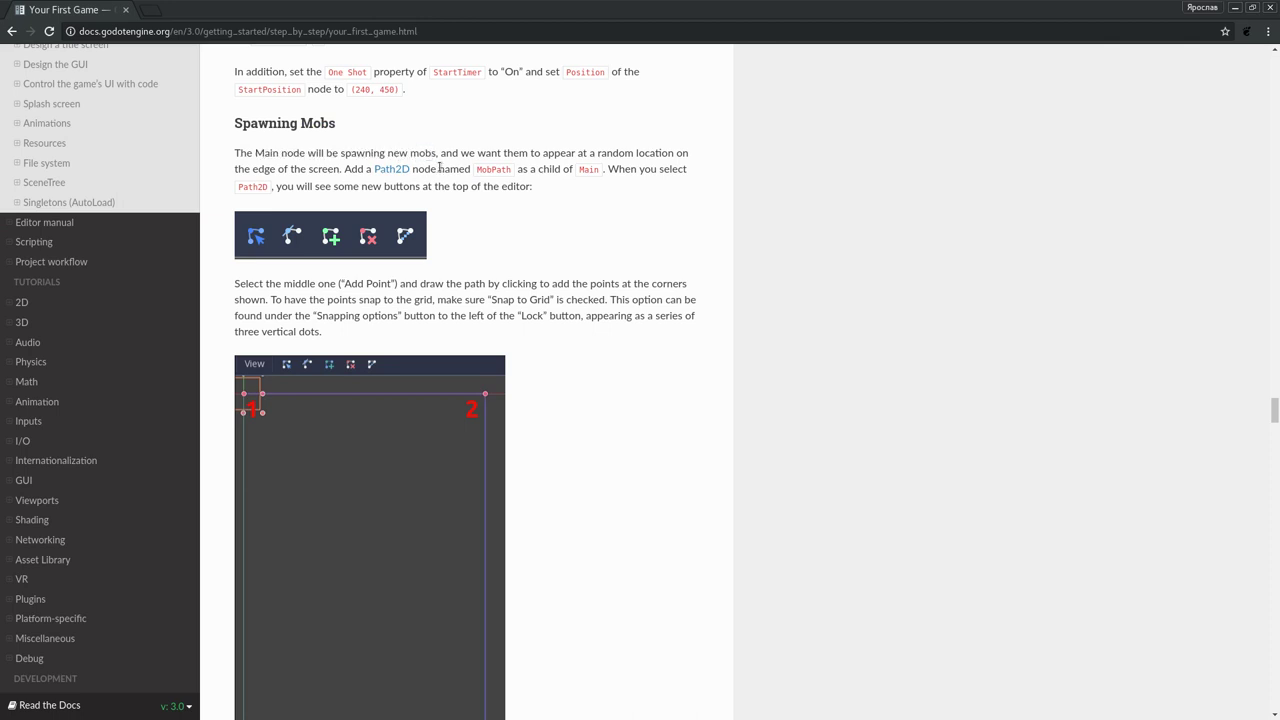
double_click(362, 153)
double_click(422, 153)
click(437, 168)
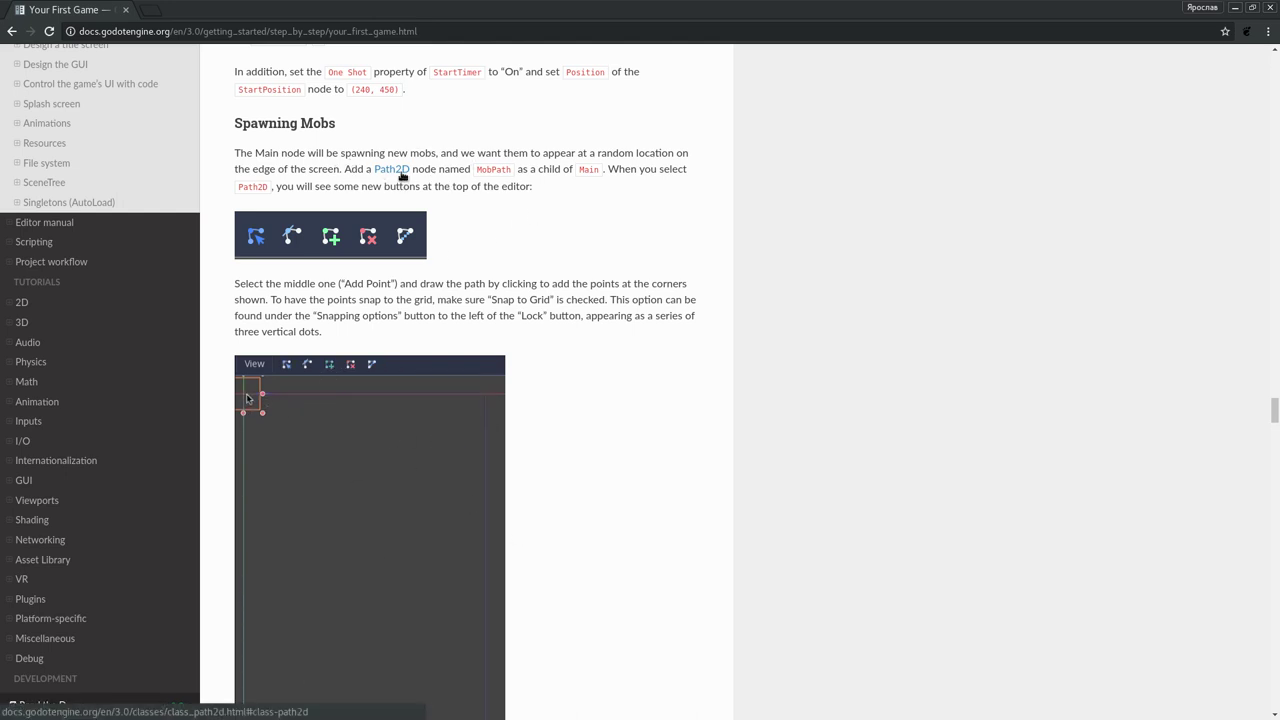
double_click(490, 169)
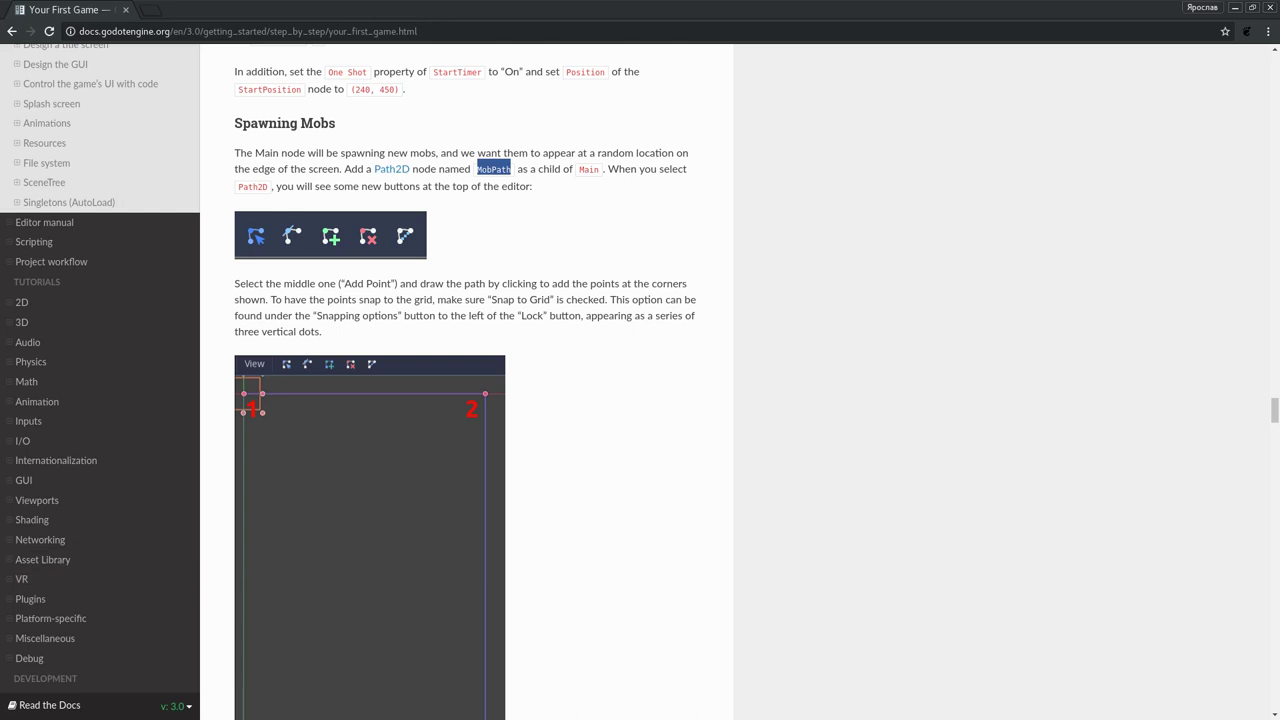
key(alt+Tab)
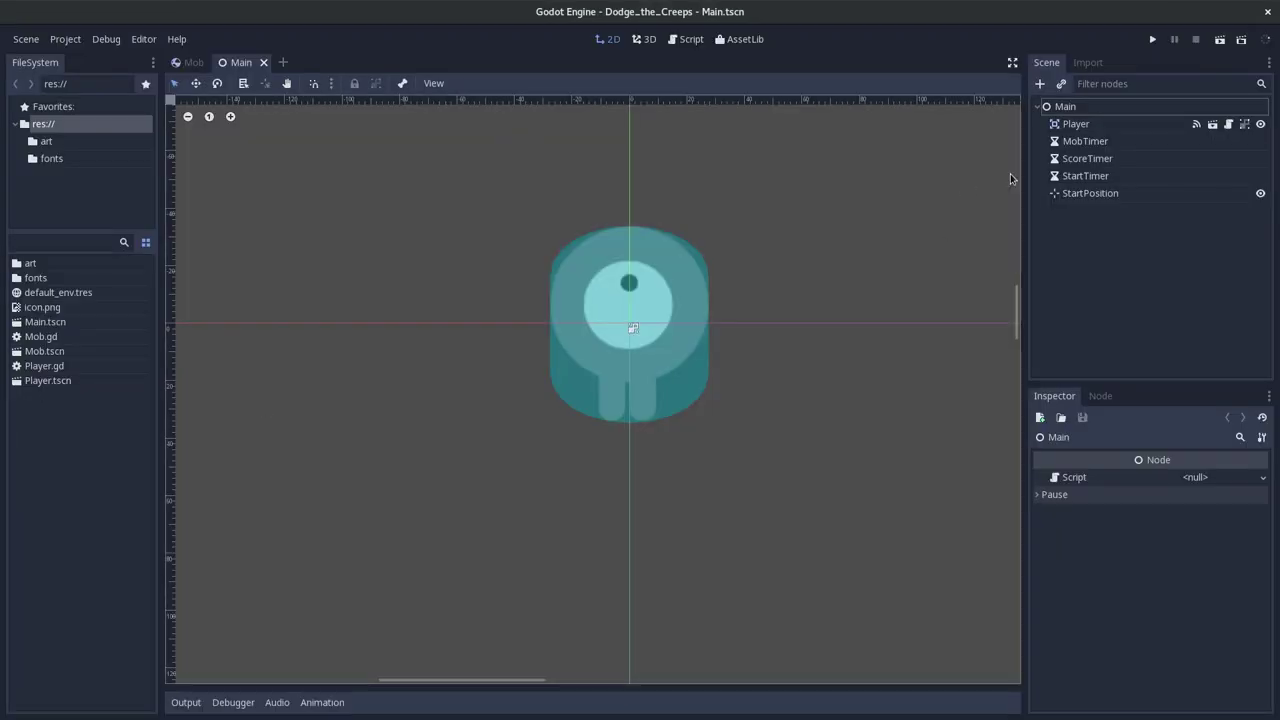
Add a Path2D child node under the Main node.
click(1079, 107)
right_click(1079, 107)
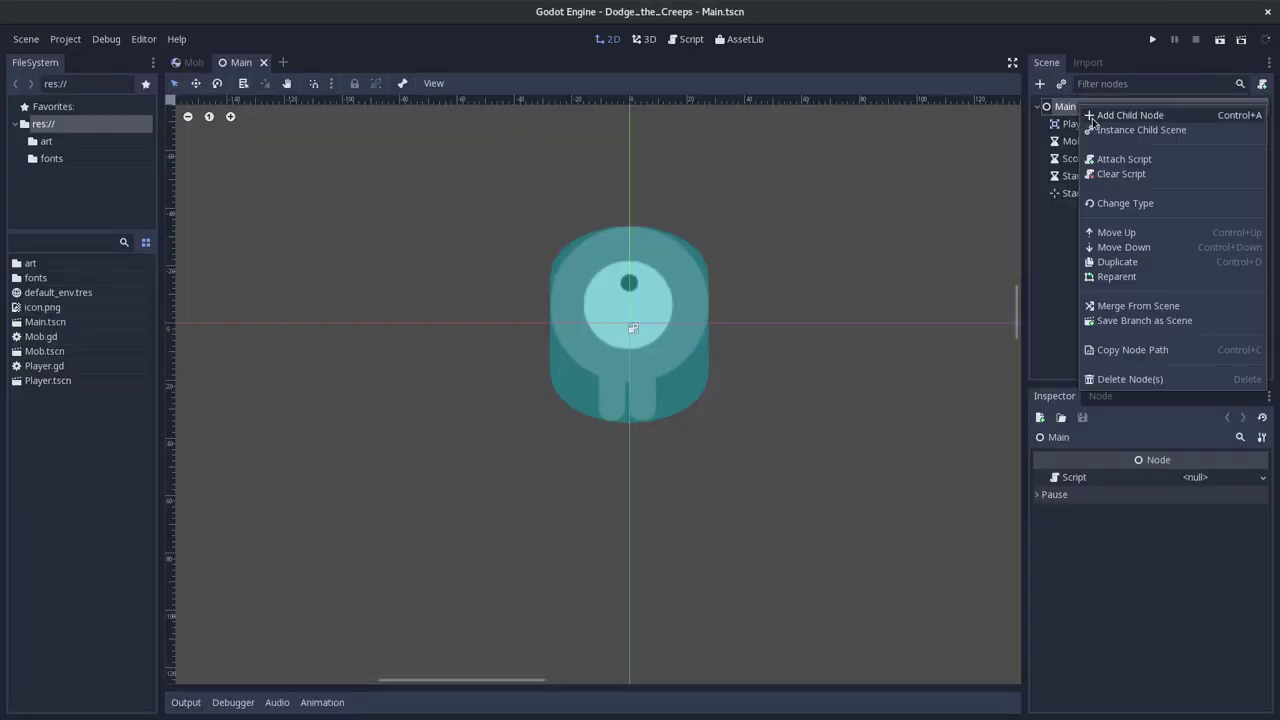
click(1092, 120)
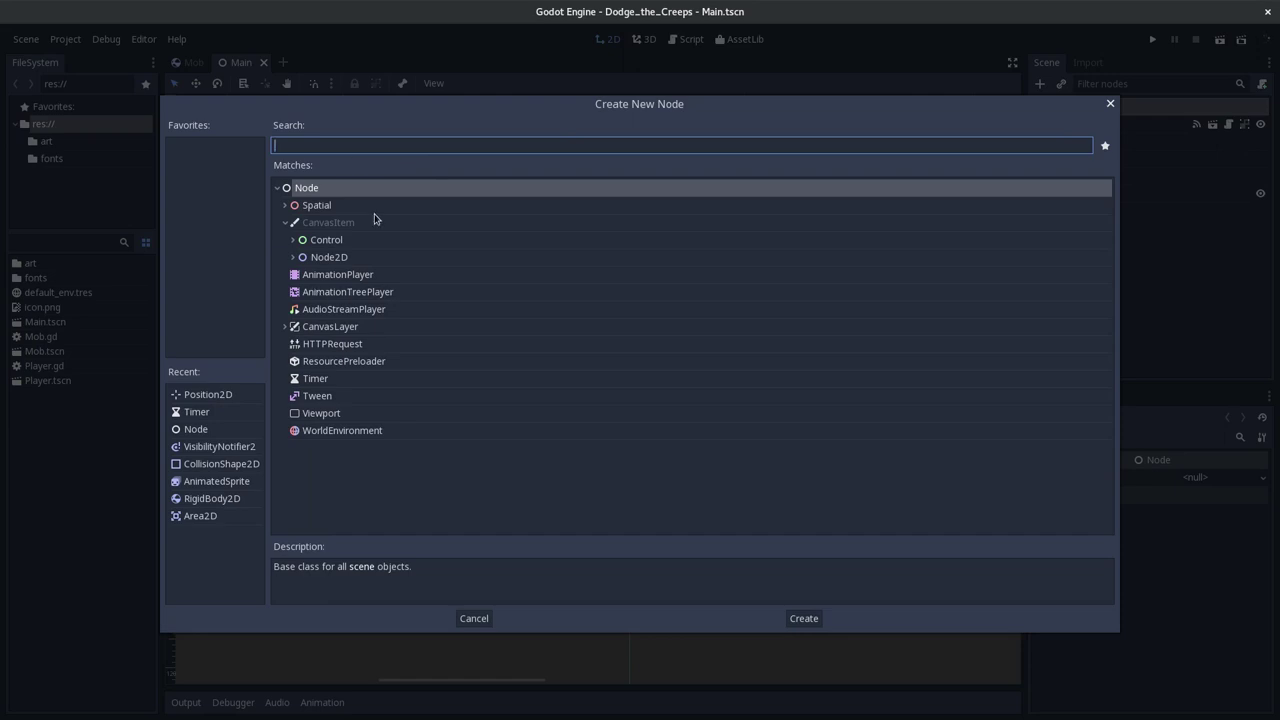
text(Path)
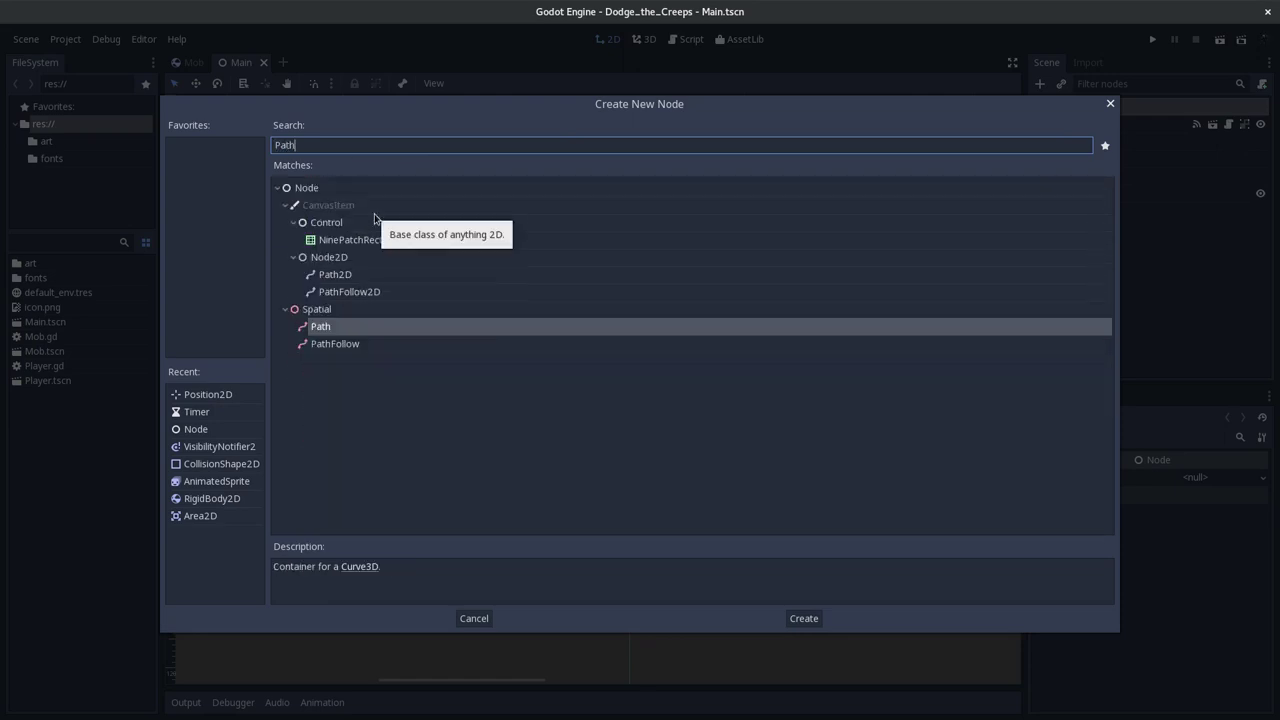
double_click(360, 276)
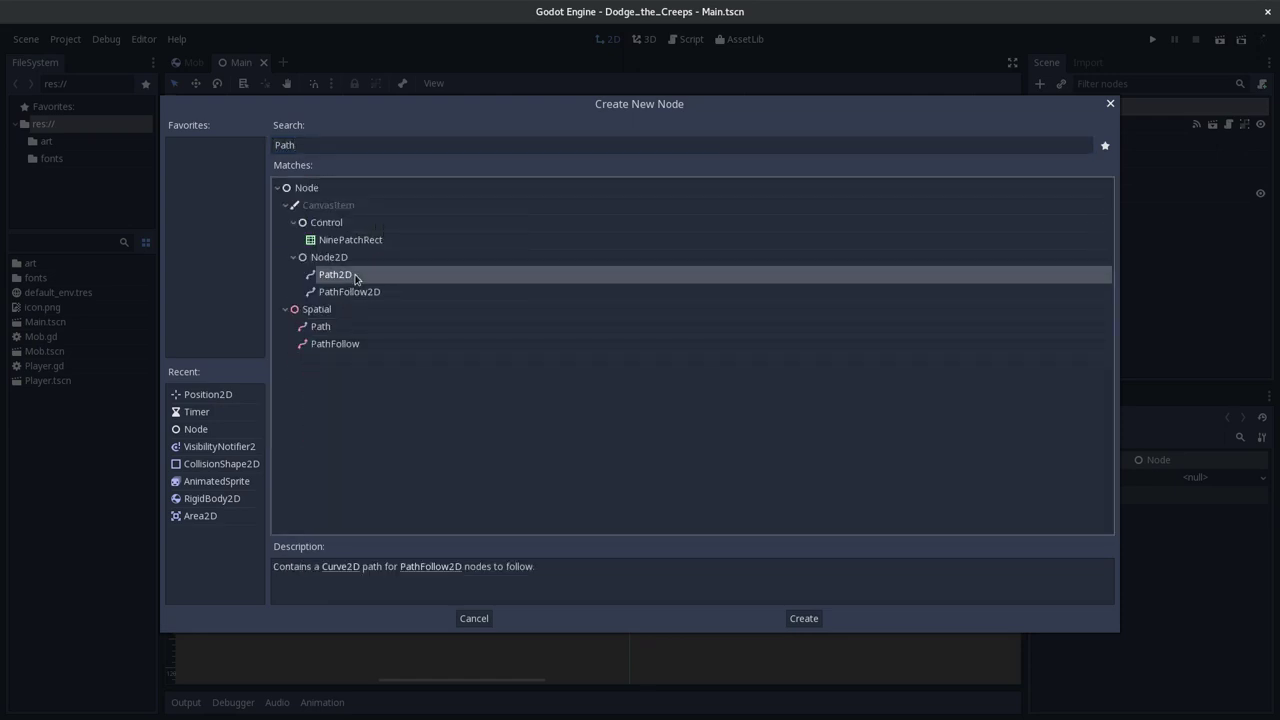
Rename the new Path2D node to MobPath.
double_click(1085, 213)
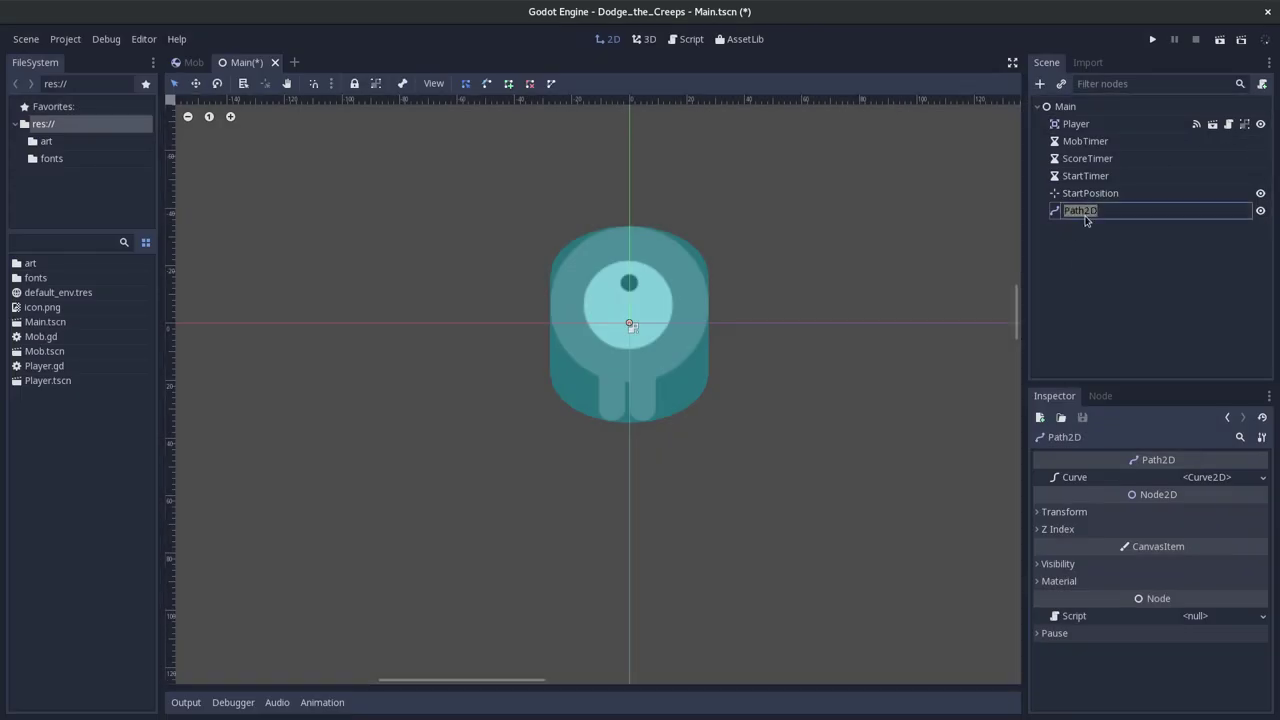
text(MobPath)
key(Return)
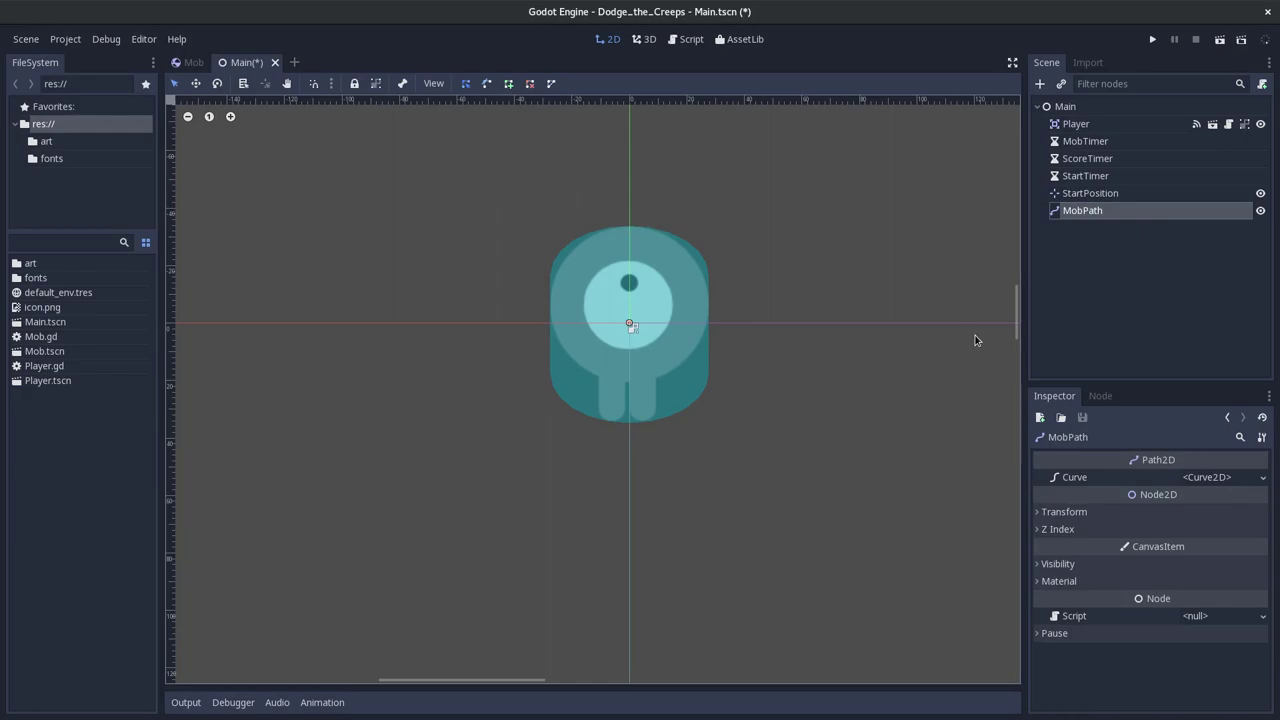
key(alt+Tab)
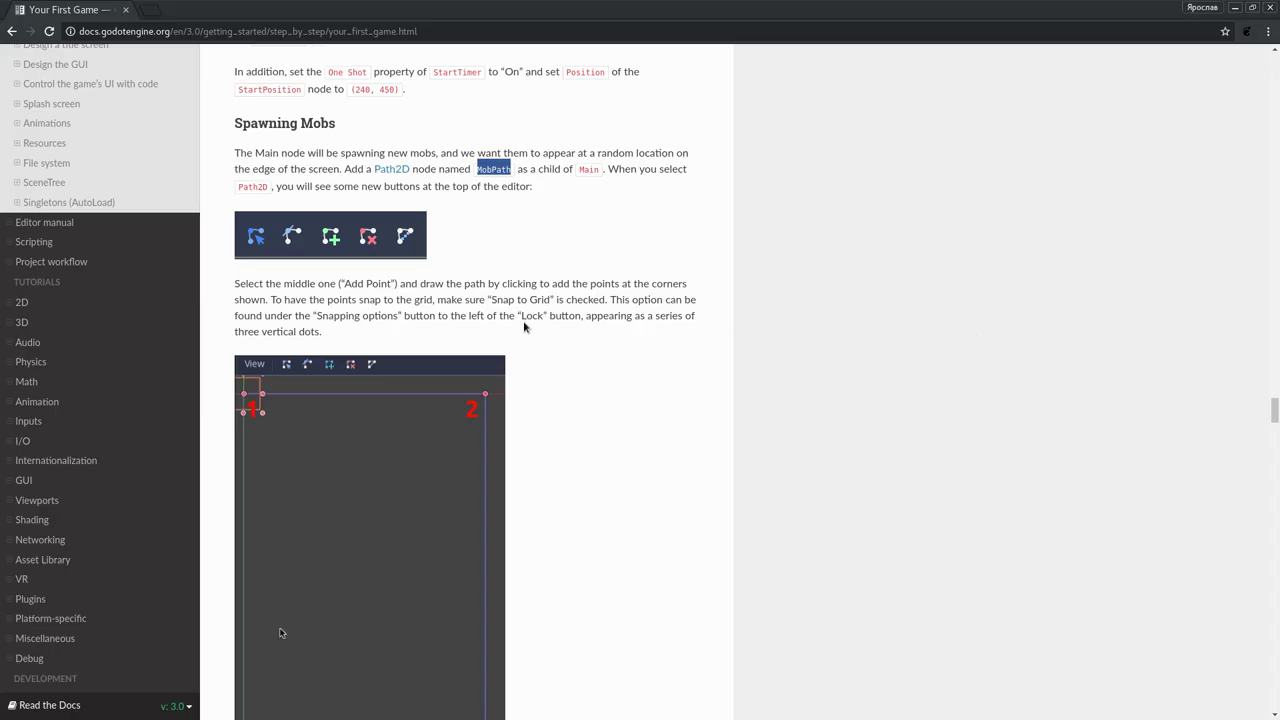
Scroll the docs to the Add Point path-drawing instructions and numbered corner diagram.
scroll(523, 326, down, 1)
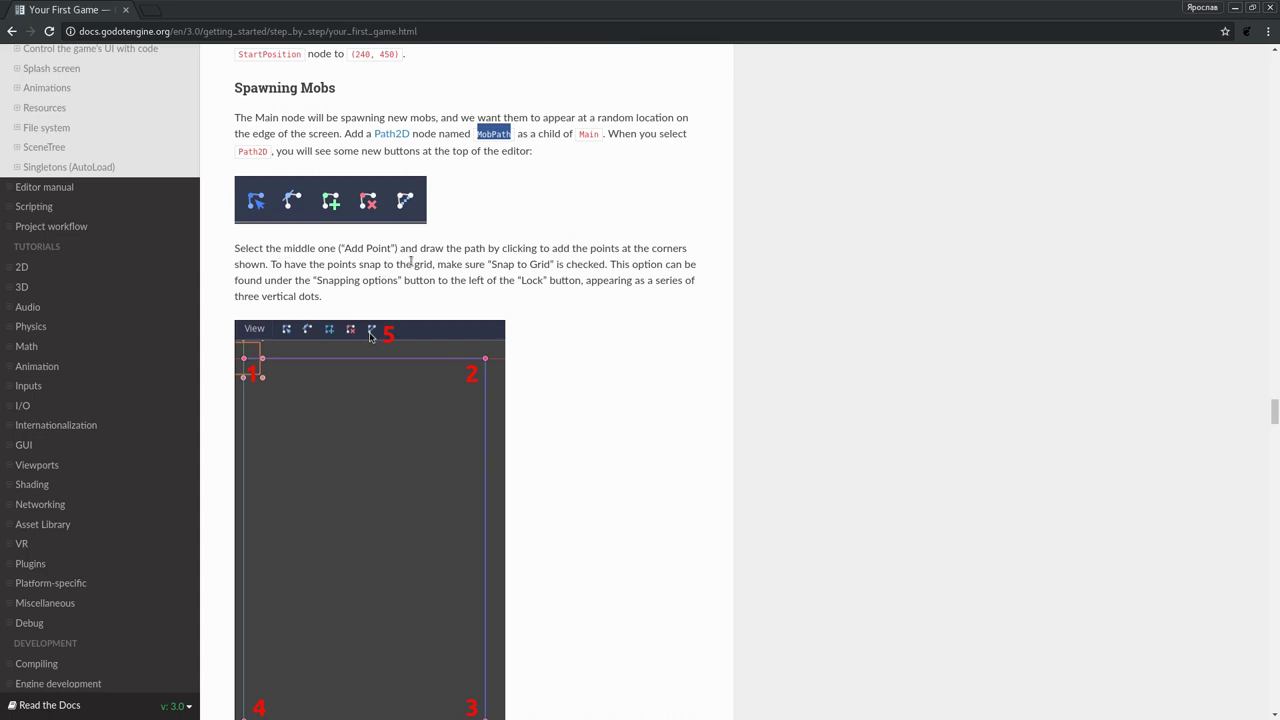
key(alt+Tab)
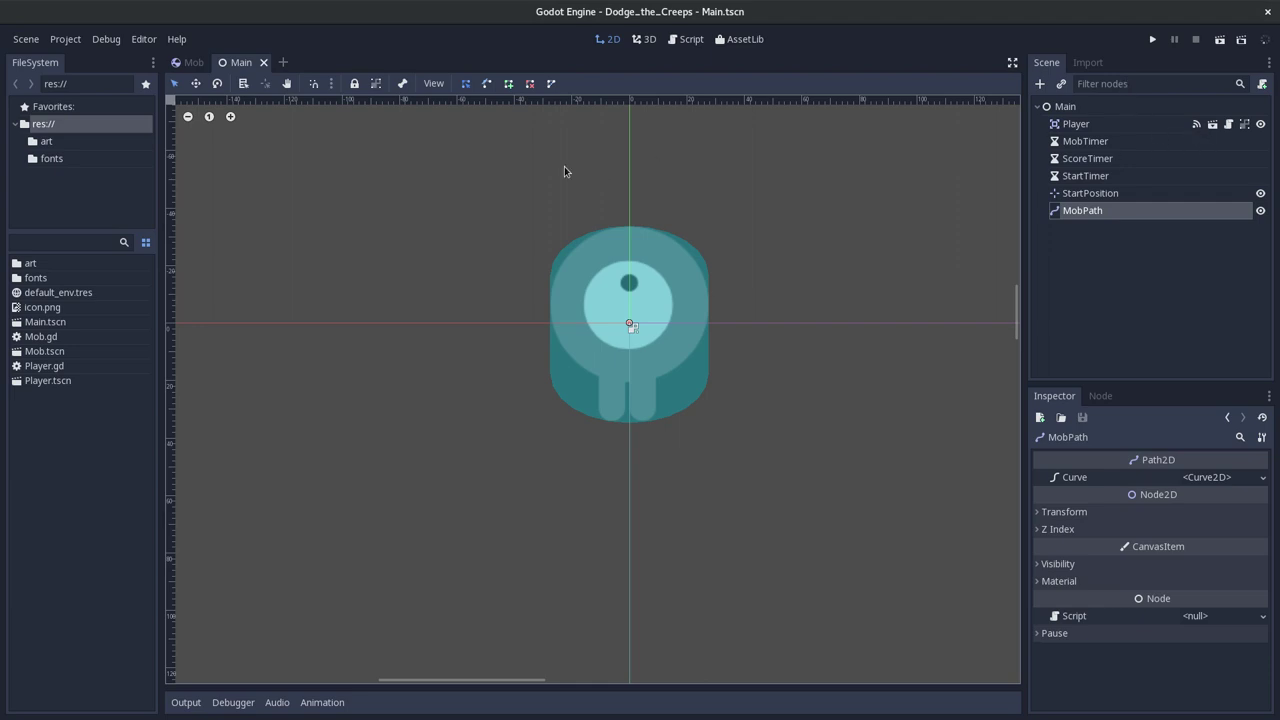
Zoom the 2D canvas out until the whole game screen rectangle is visible.
double_click(1094, 211)
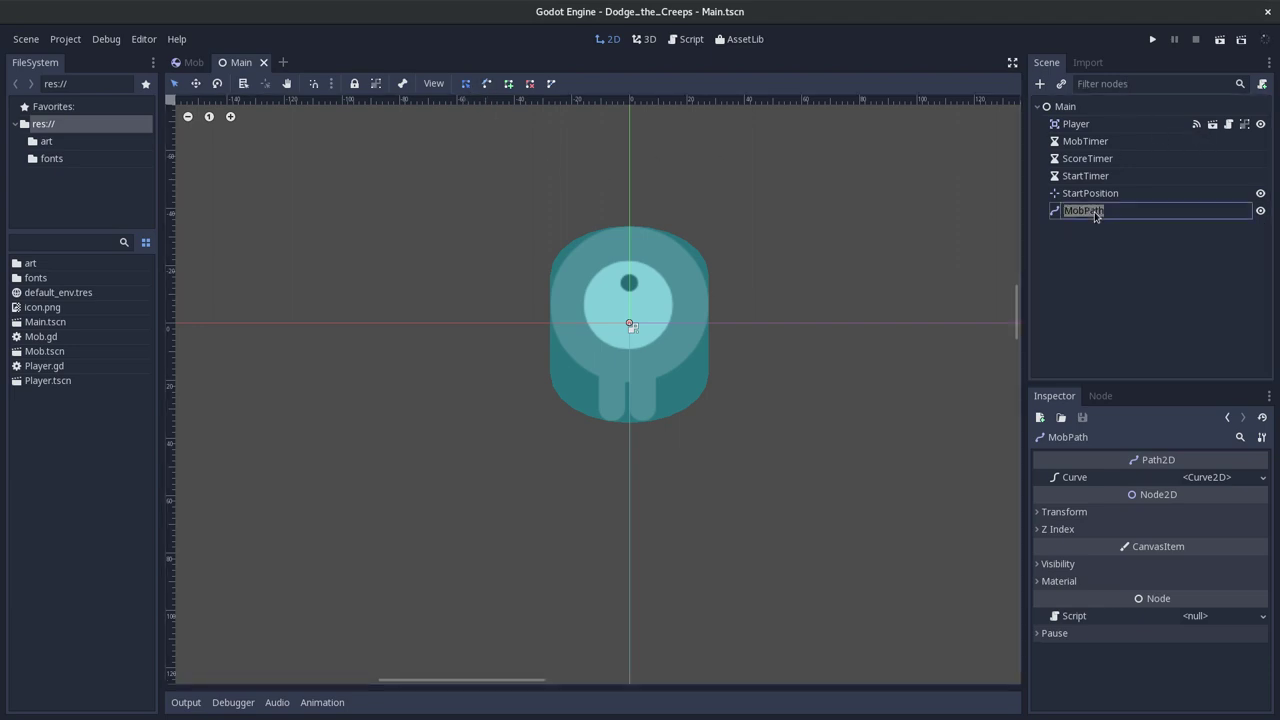
key(Return)
scroll(790, 281, down, 2)
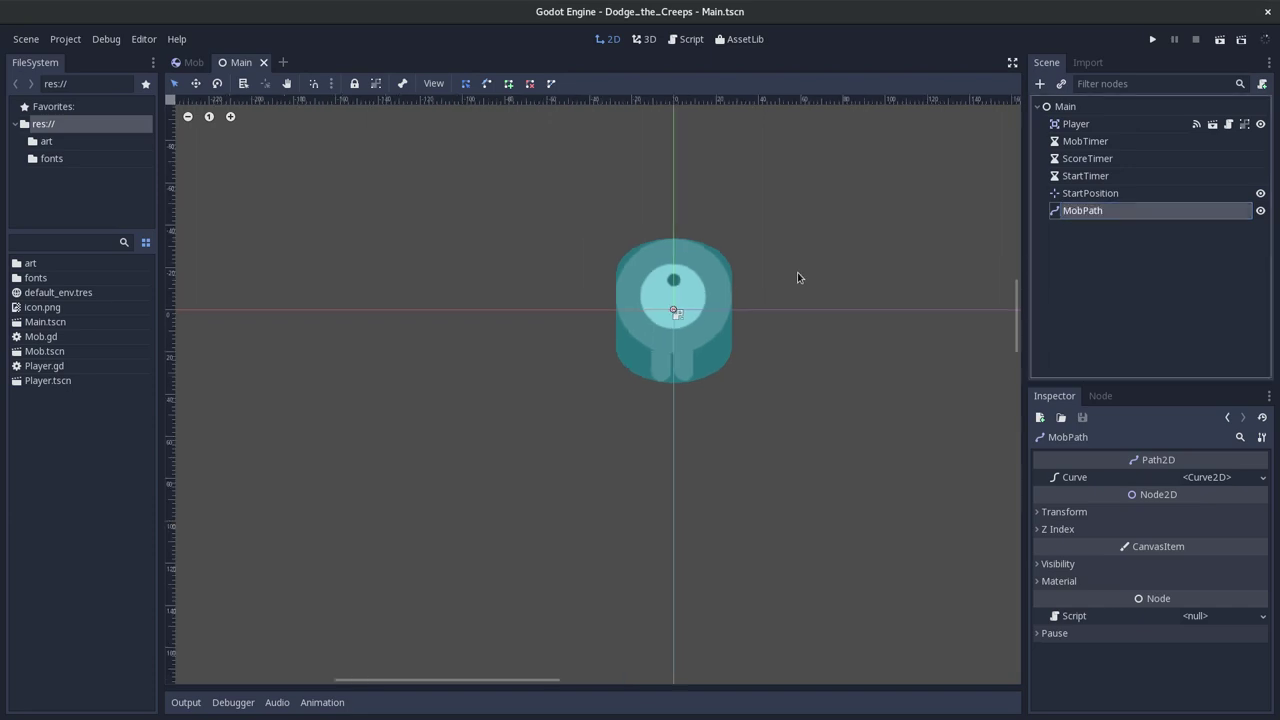
scroll(790, 281, down, 2)
scroll(790, 281, down, 3)
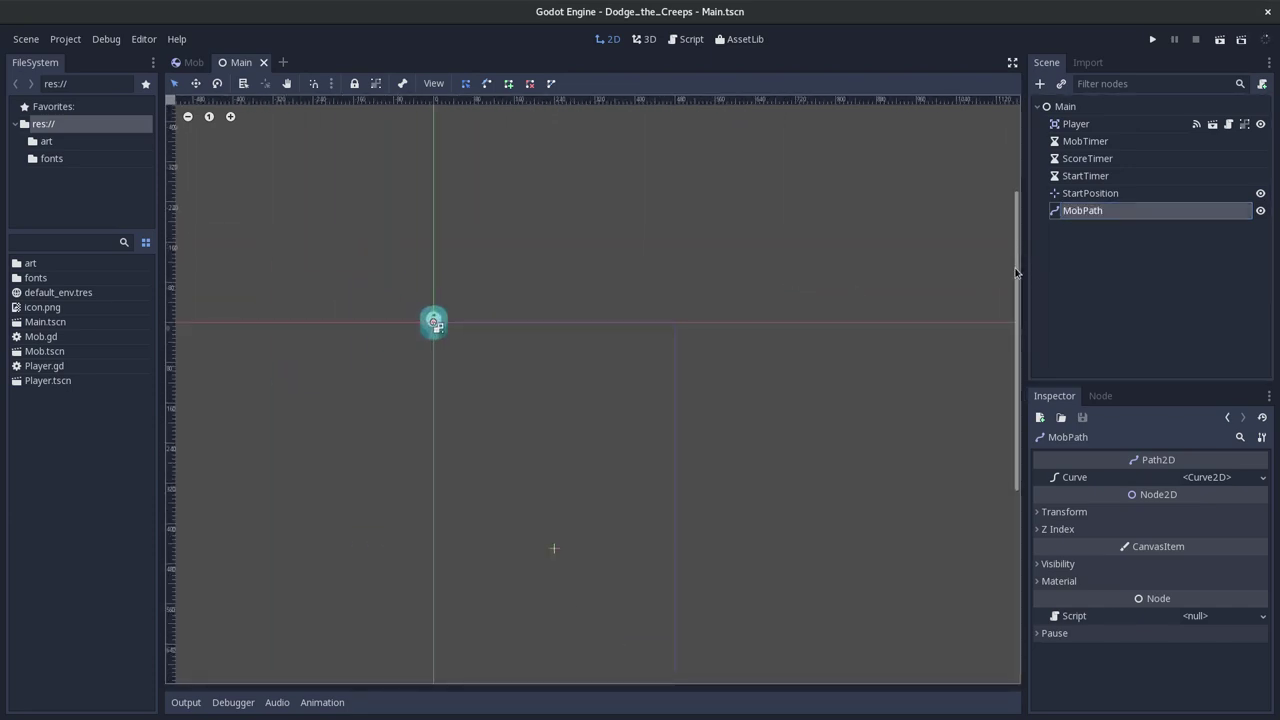
ctrl+scroll(957, 323, down, 5)
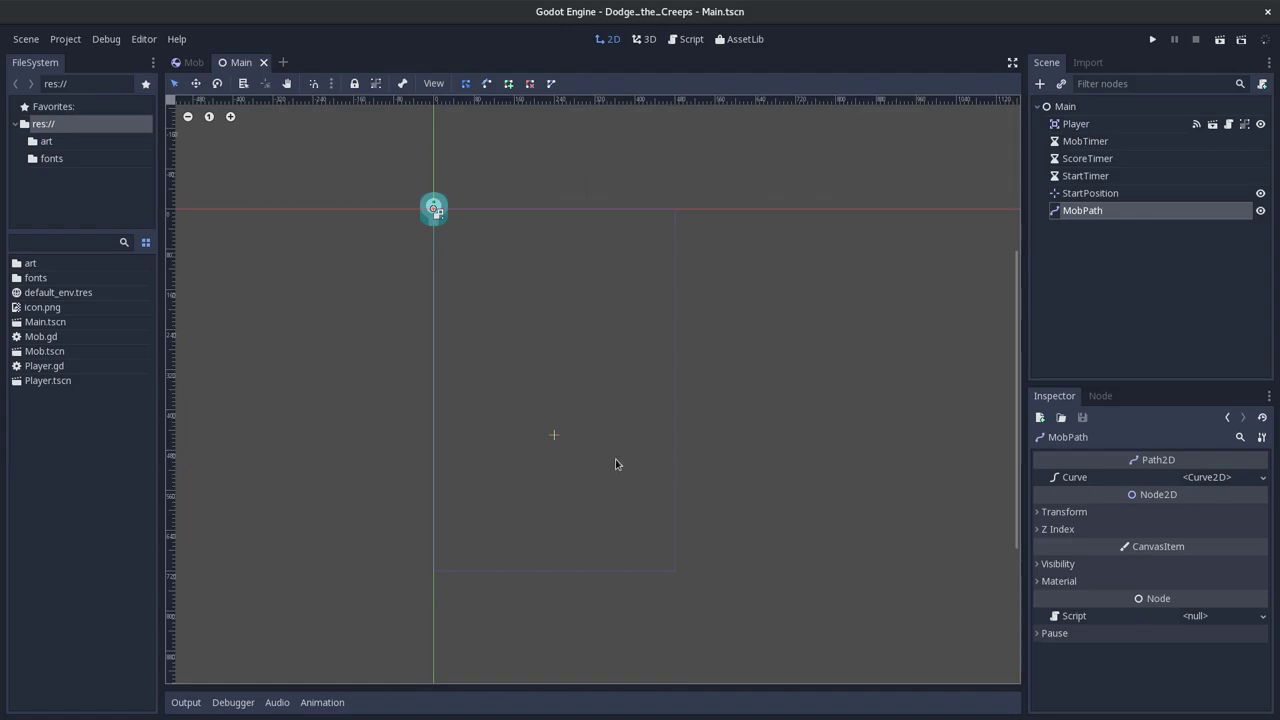
key(alt+Tab)
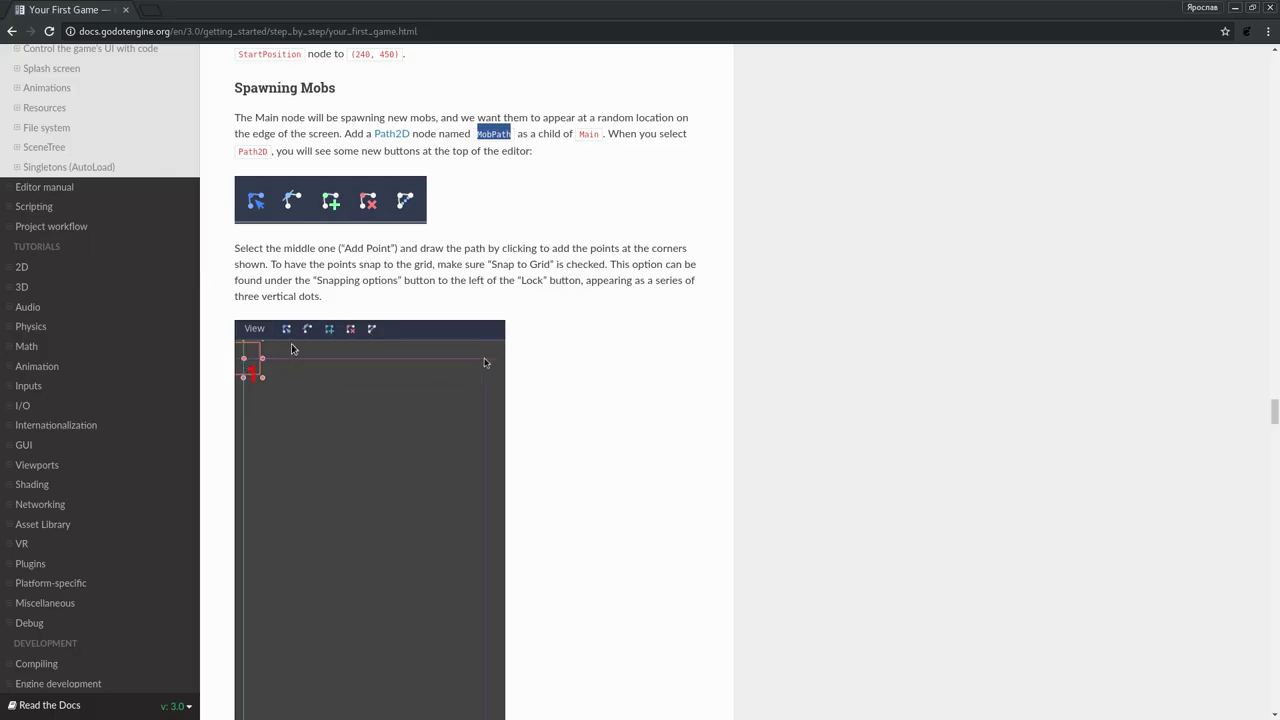
Recheck the docs' four-corner path diagram and Close Curve note against the editor.
key(alt+Tab)
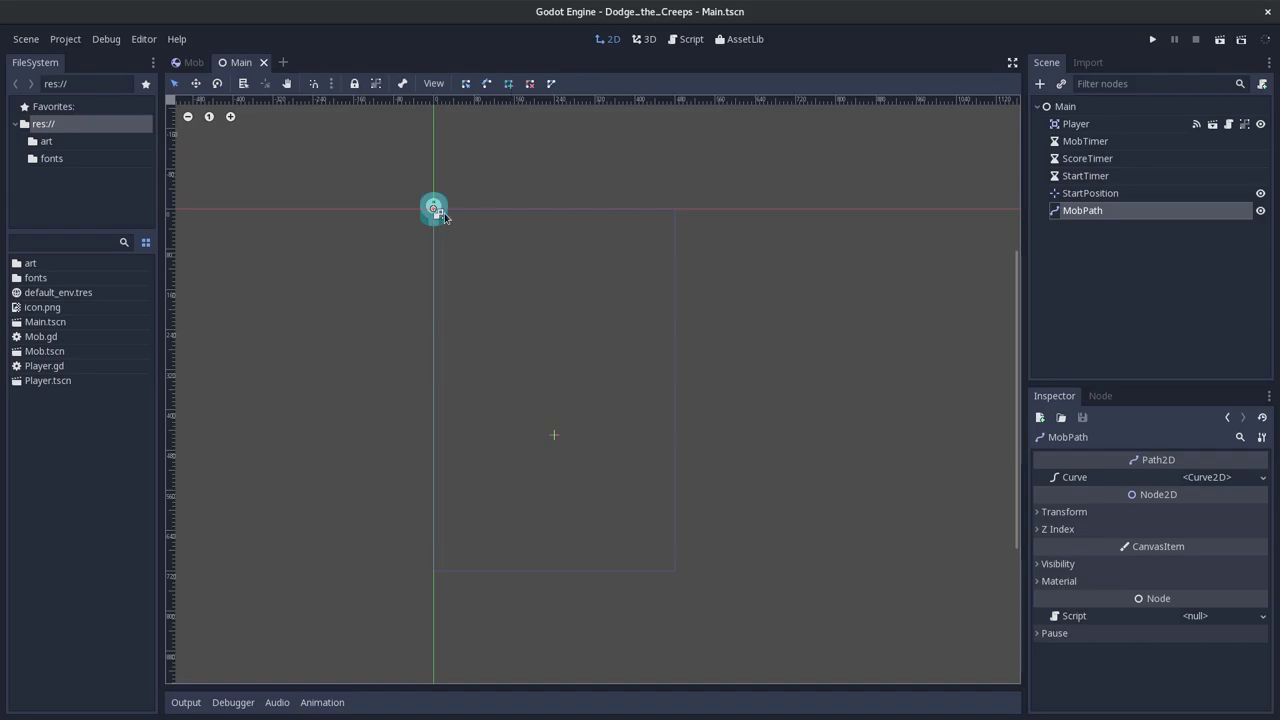
key(alt+Tab)
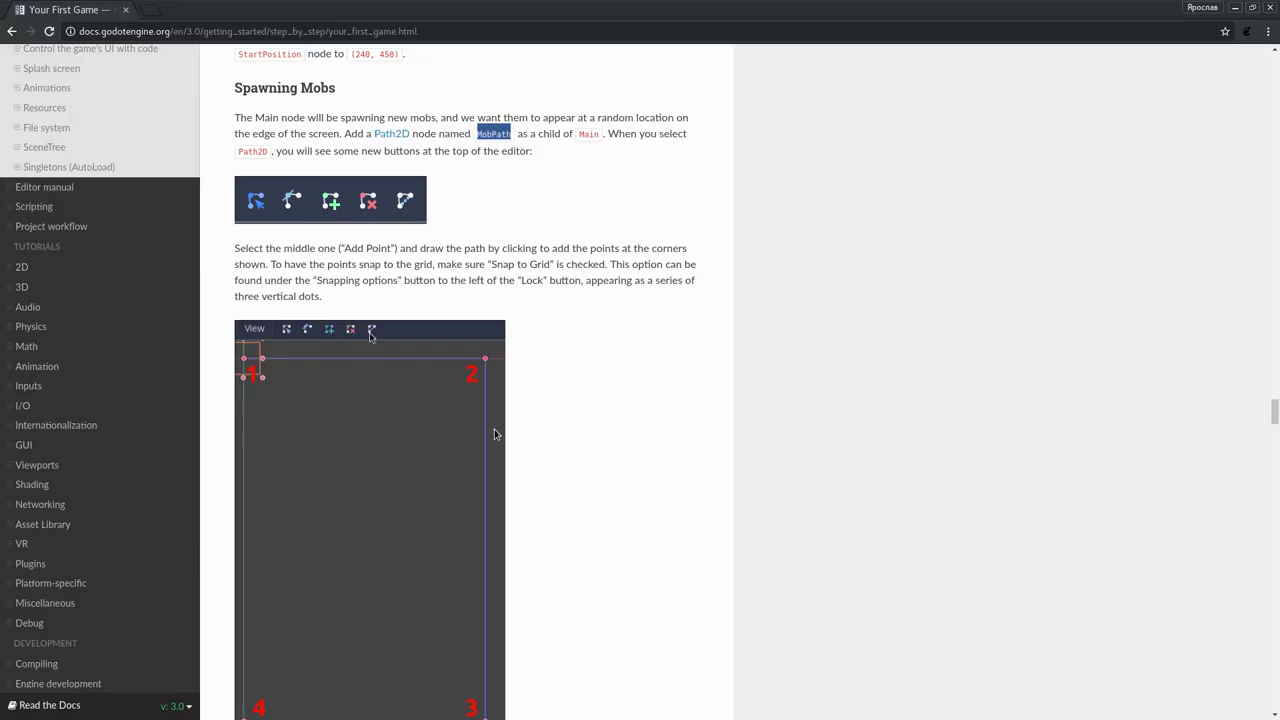
scroll(427, 340, down, 10)
scroll(427, 340, up, 5)
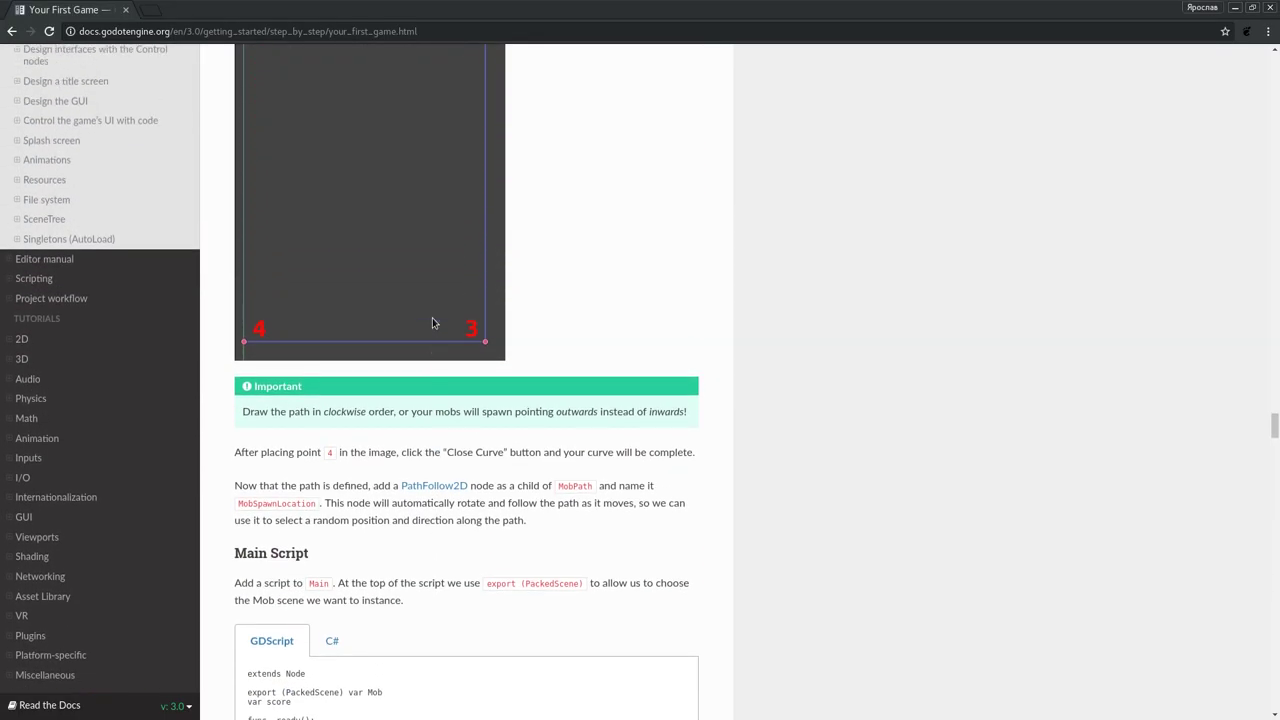
scroll(432, 323, up, 1)
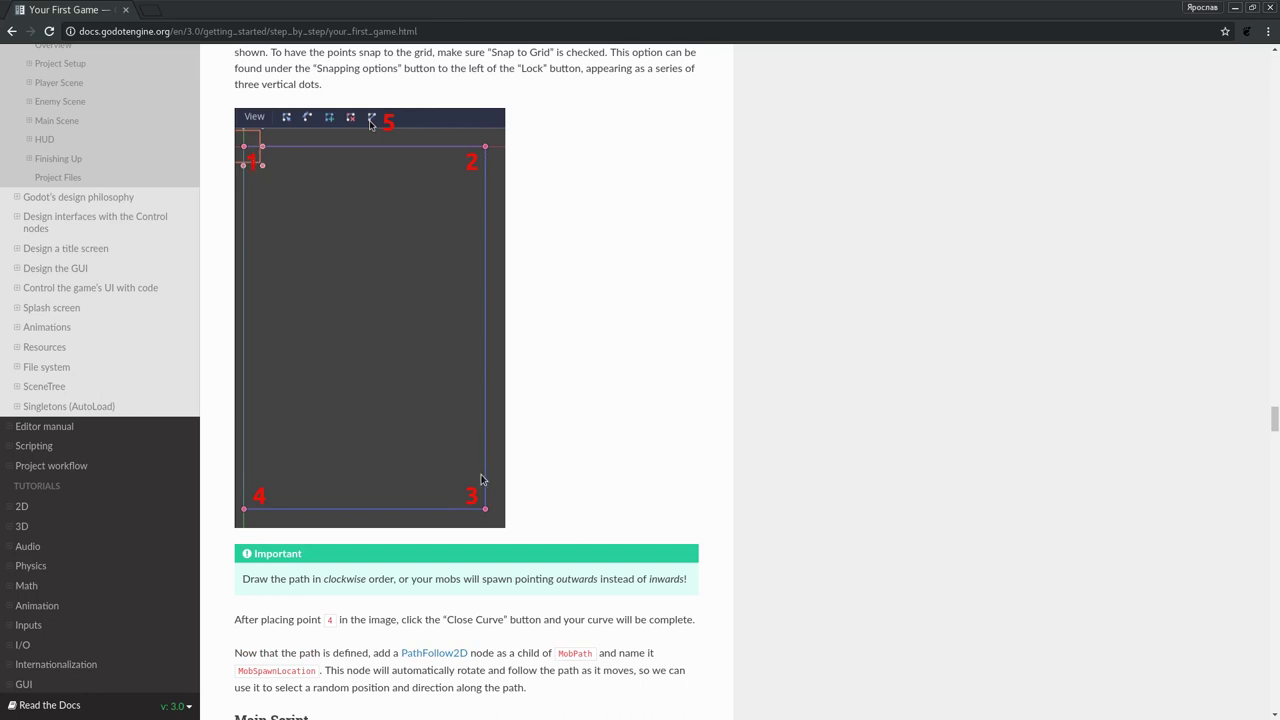
scroll(511, 410, up, 1)
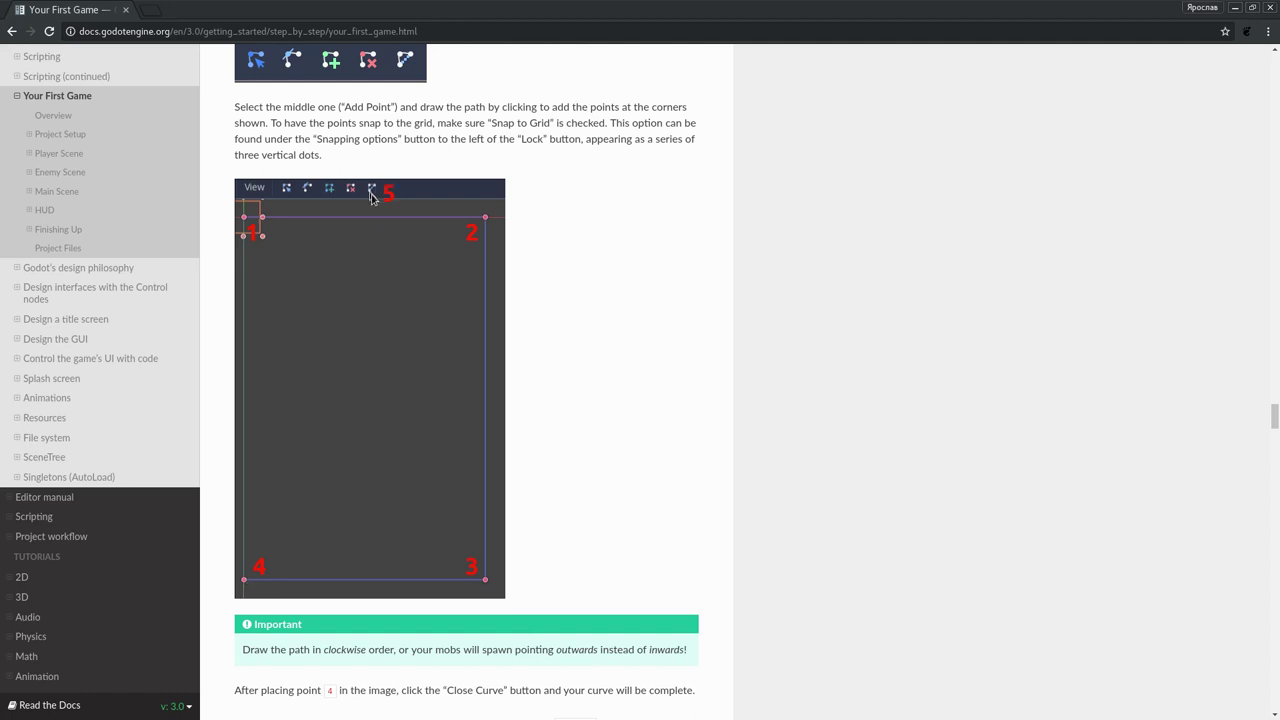
key(alt+Tab)
Undo the stray path points and the MobPath node in the Main scene.
click(428, 207)
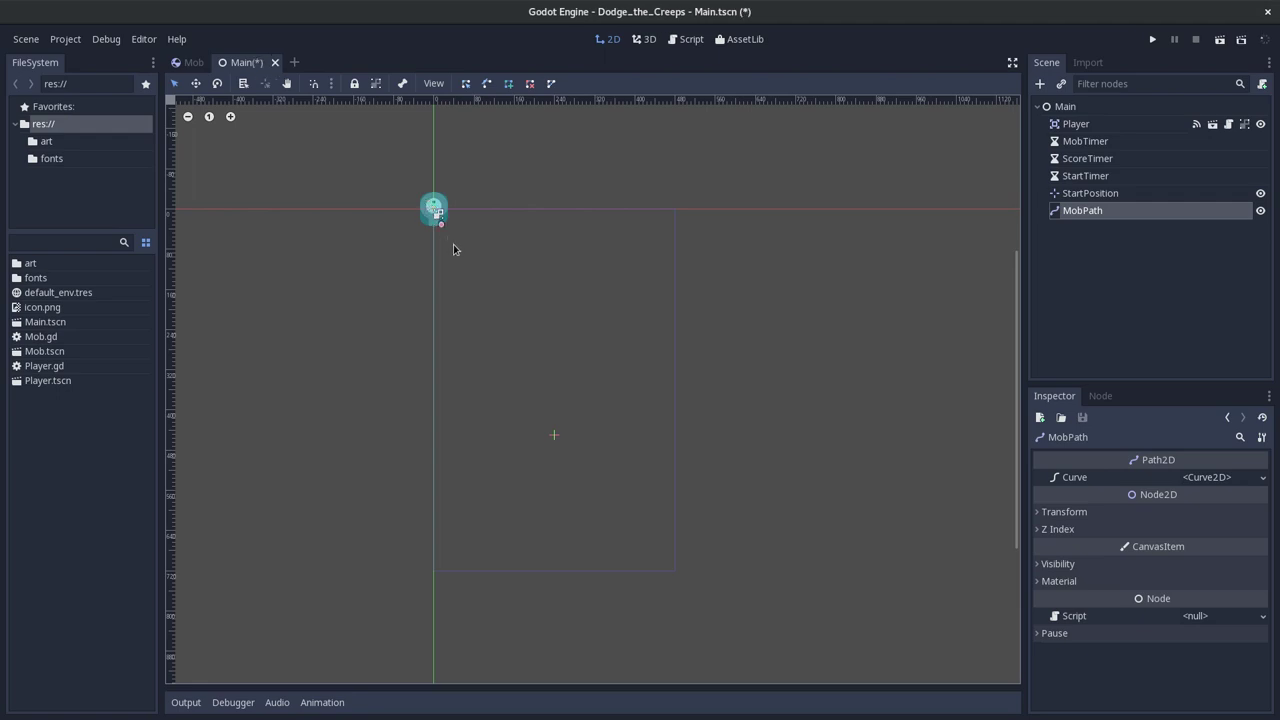
click(484, 276)
scroll(477, 240, up, 3)
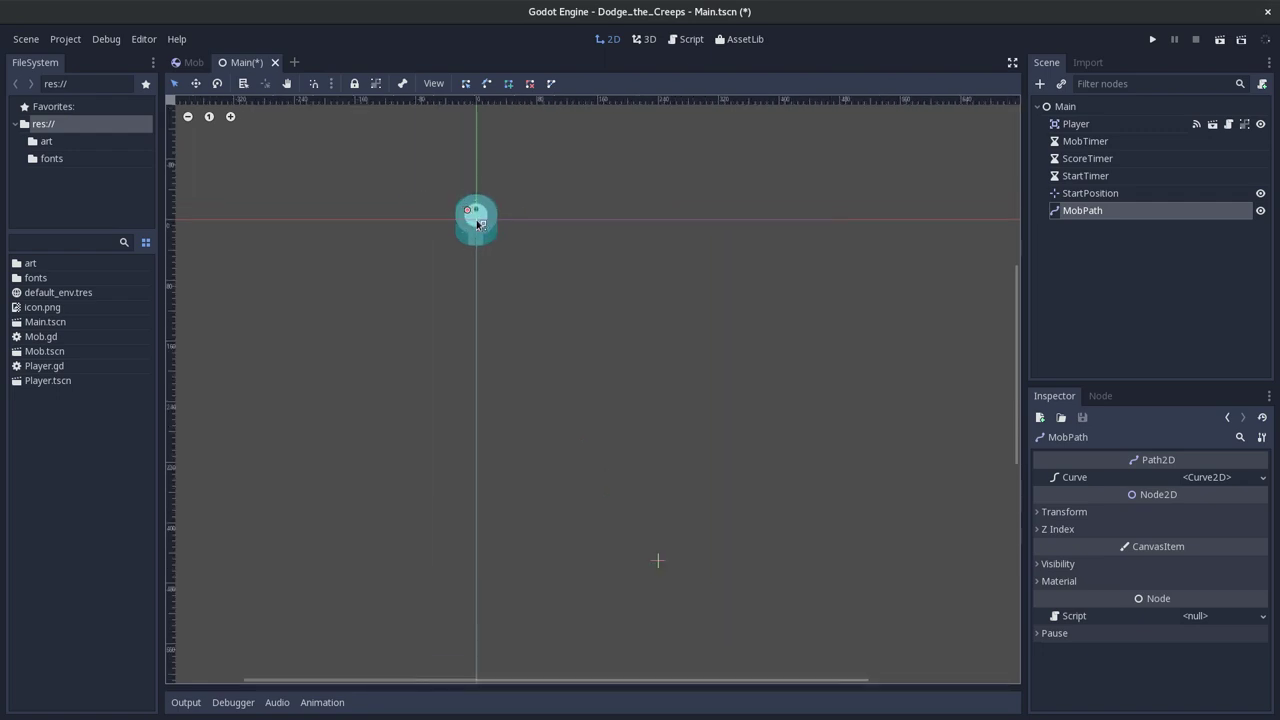
click(478, 222)
key(ctrl+z)
key(ctrl+z)
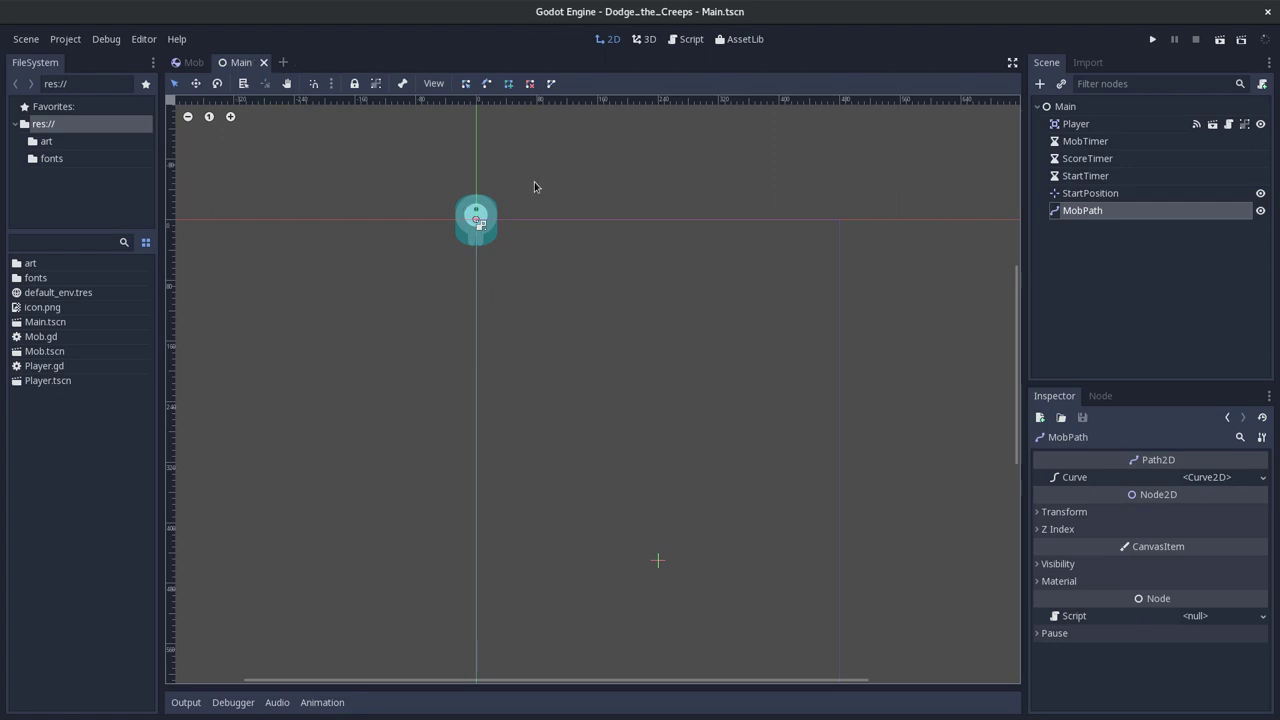
key(ctrl+z)
key(ctrl+z)
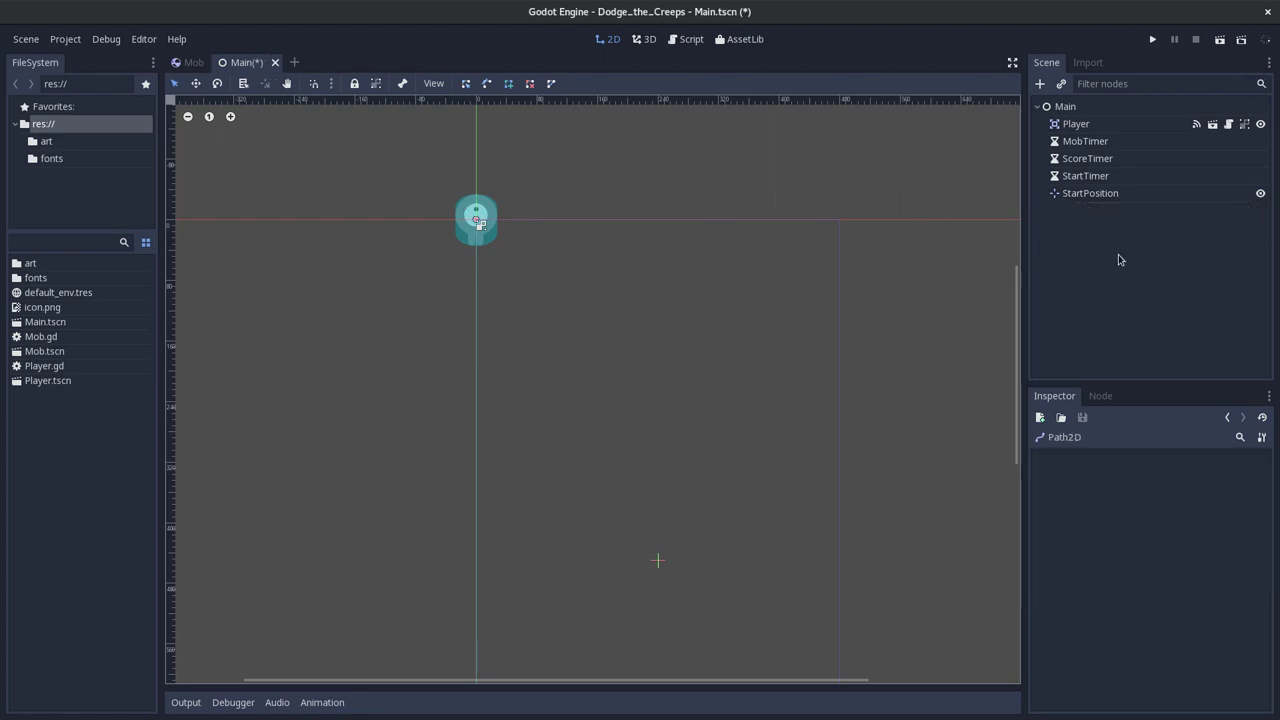
Drag the Player down toward the middle of the game area.
click(615, 271)
drag(483, 232, 657, 456)
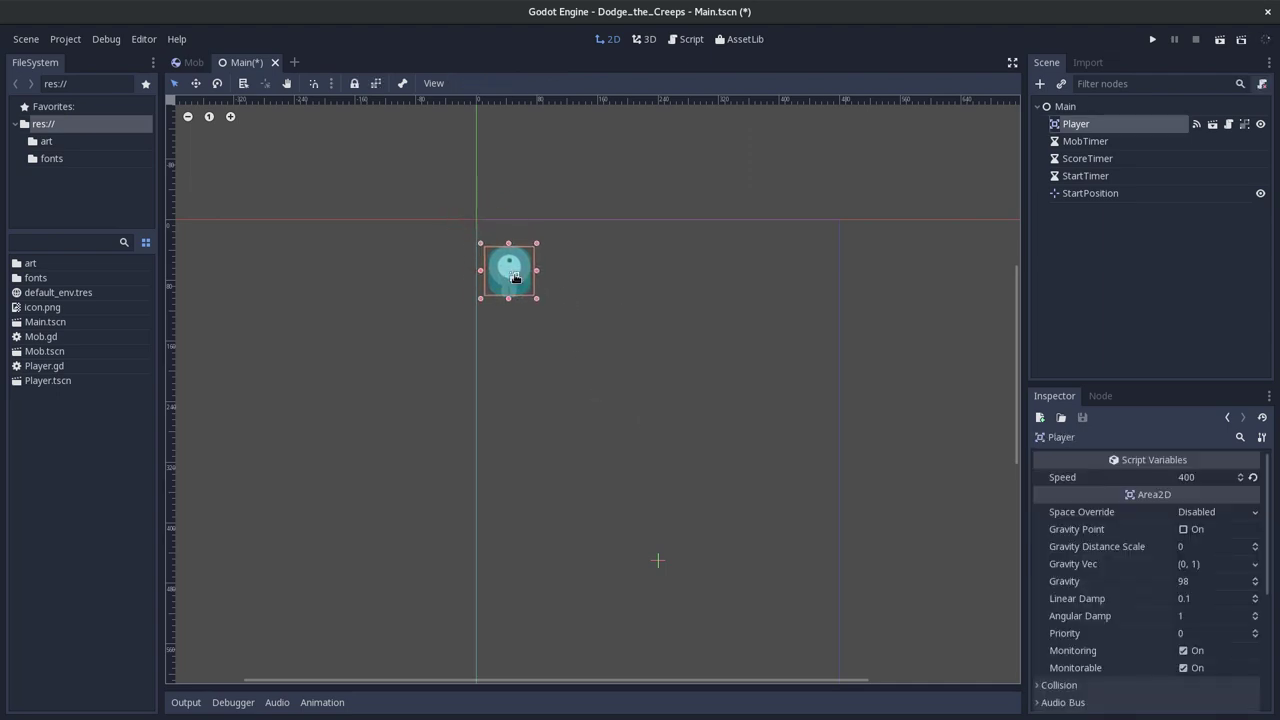
click(1107, 294)
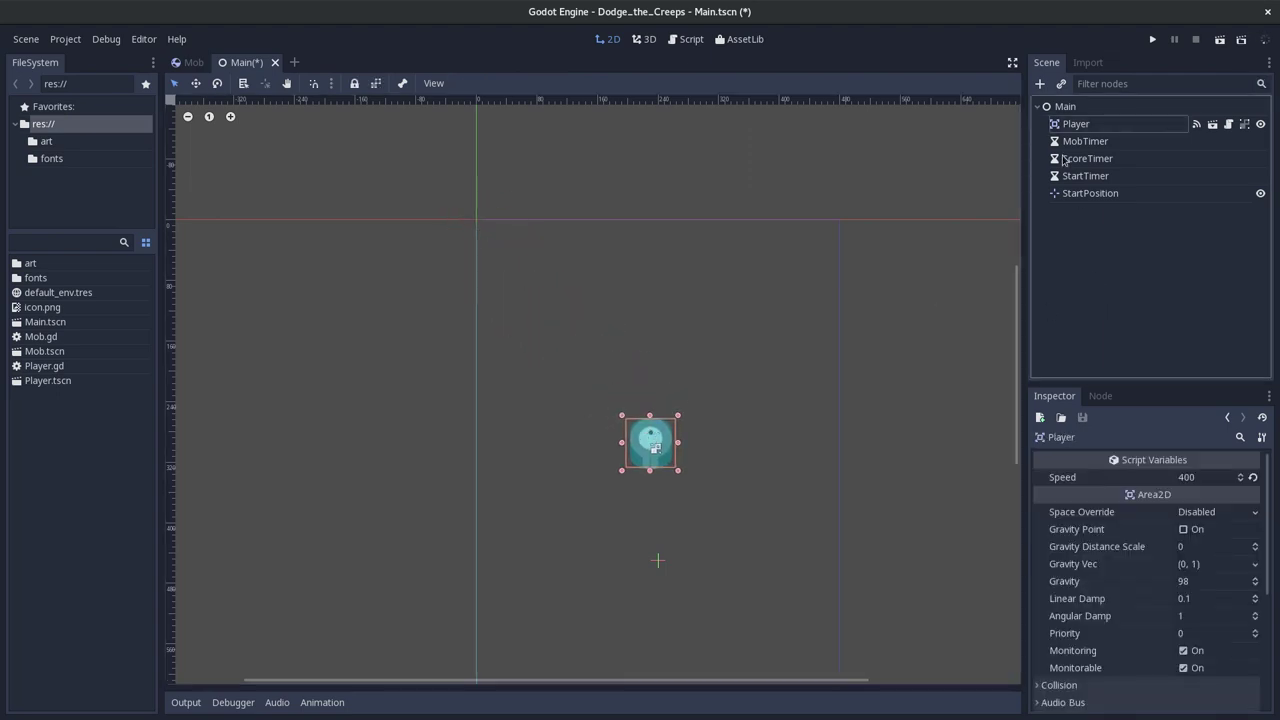
Delete a mistakenly added Path node, then add a Path2D child to Main.
click(1040, 84)
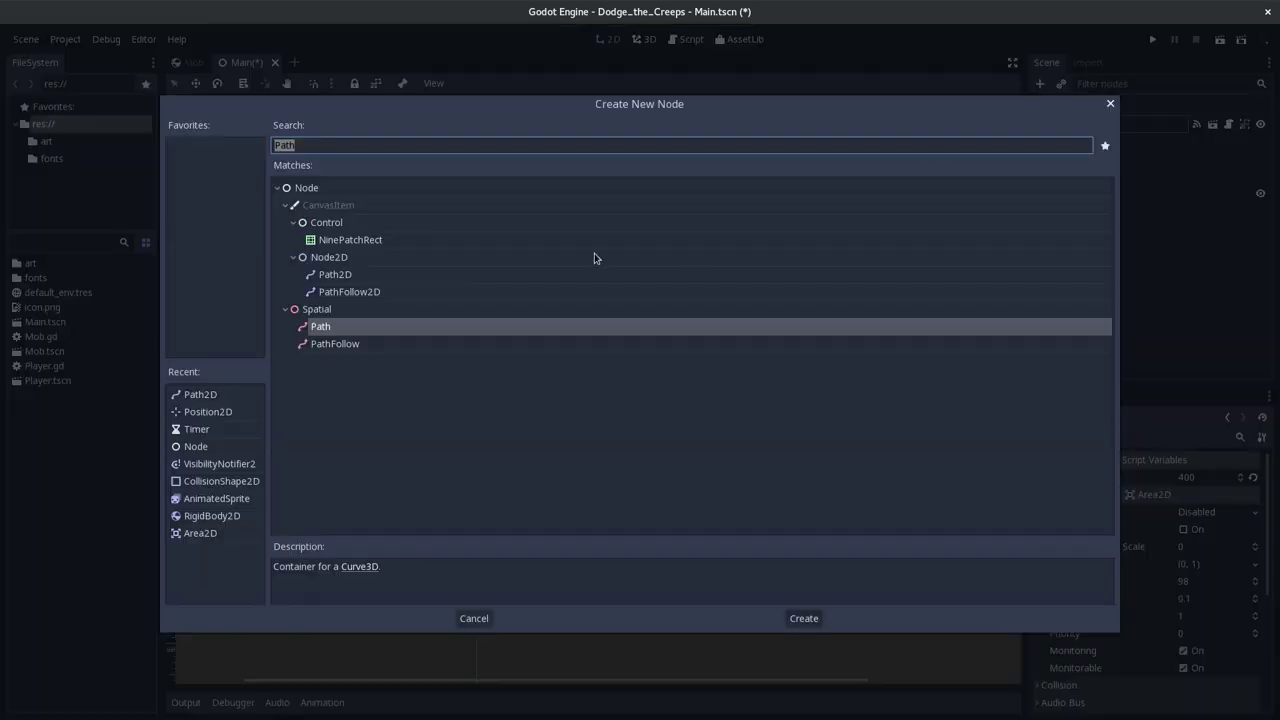
double_click(364, 336)
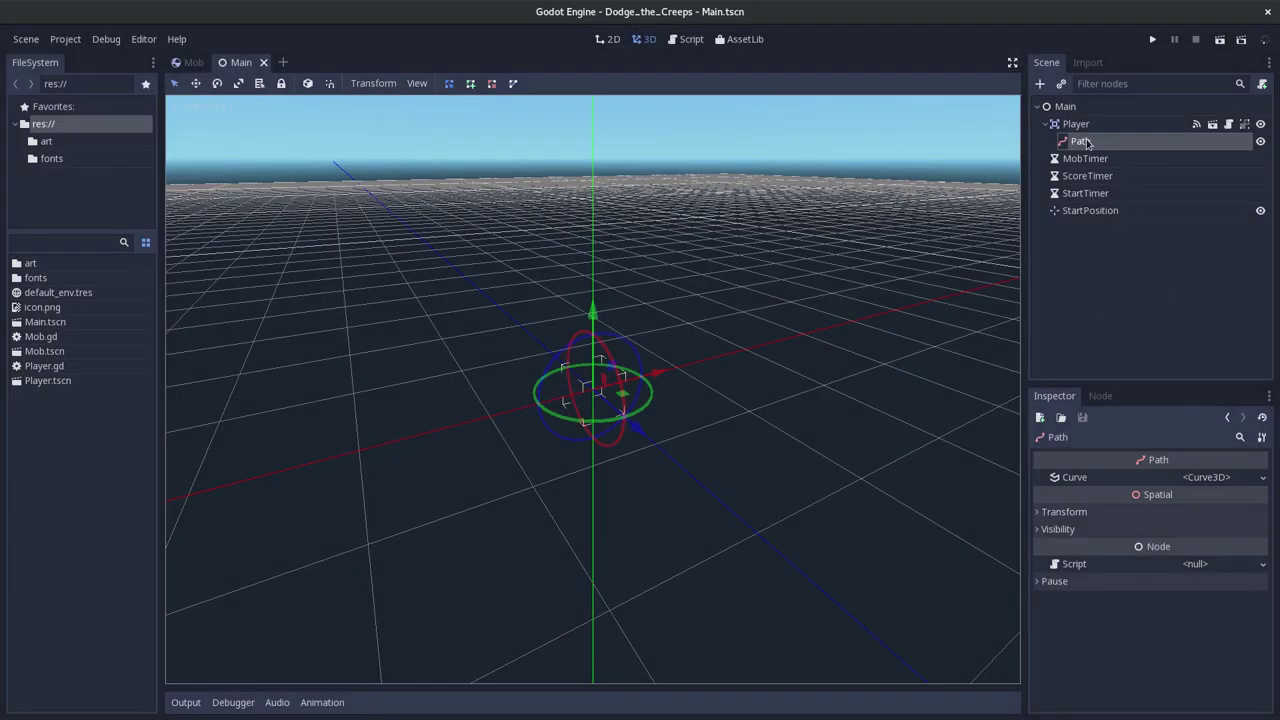
key(Delete)
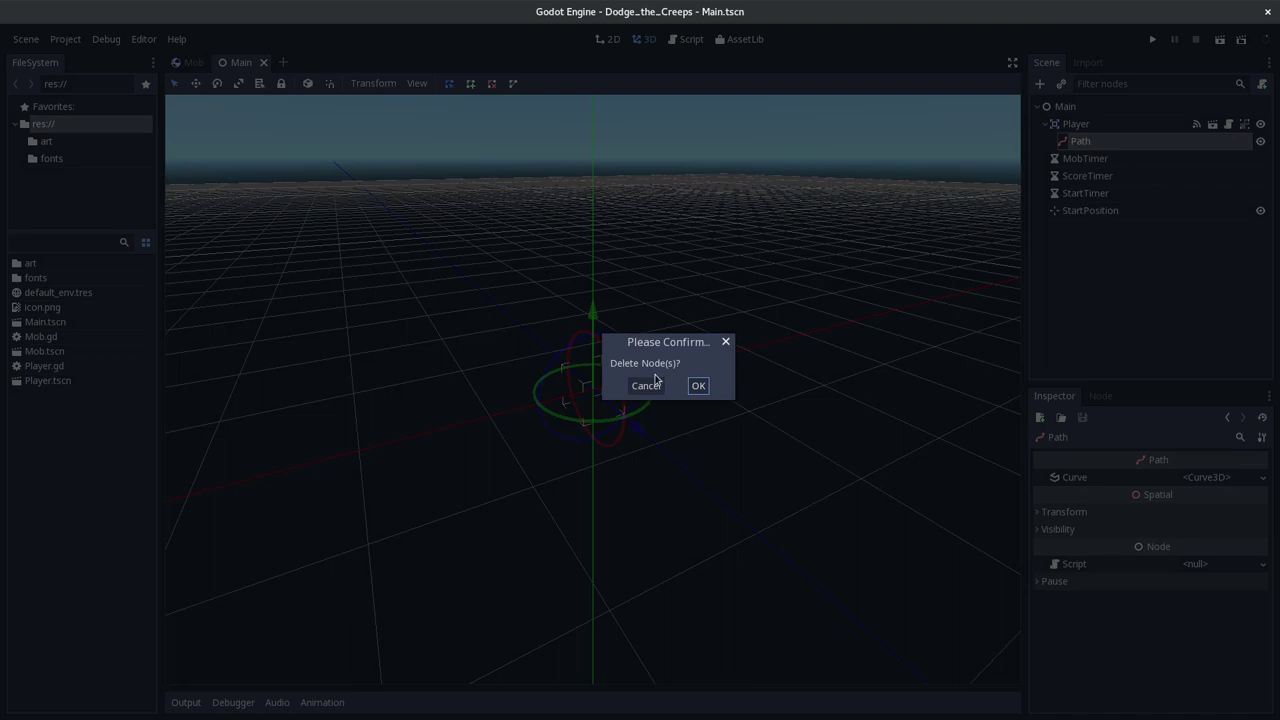
click(709, 391)
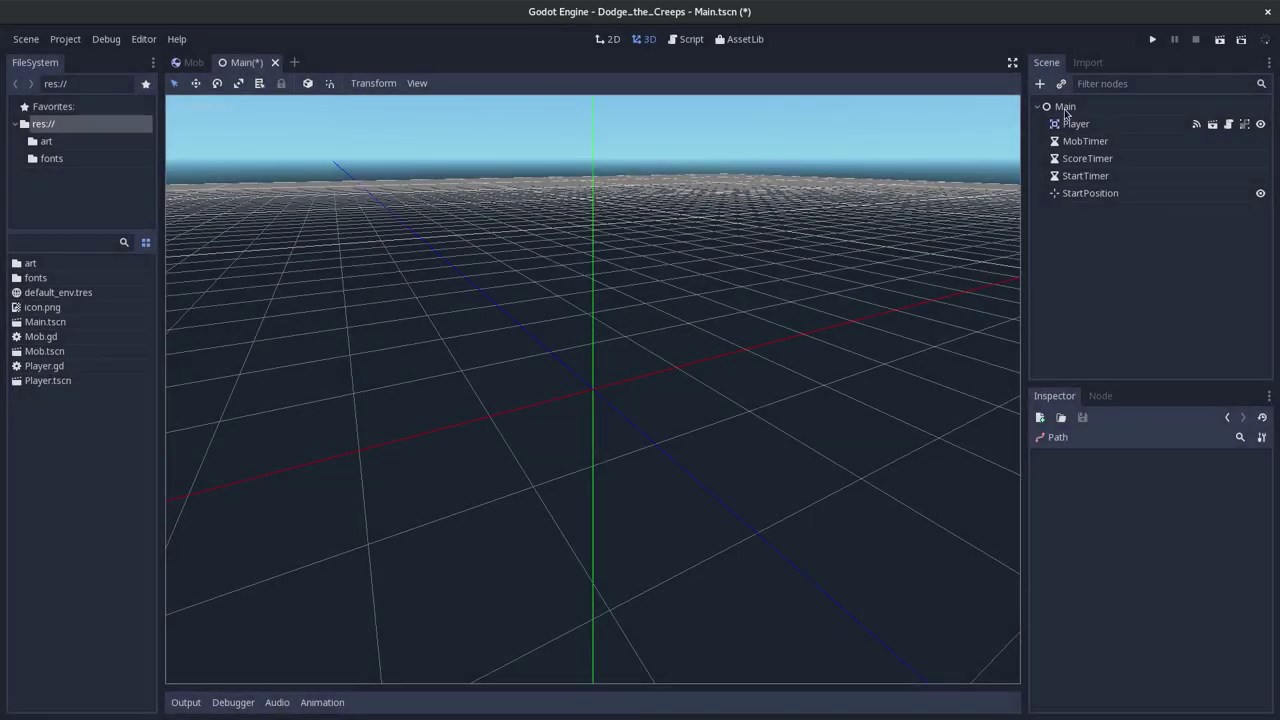
click(1066, 110)
click(1040, 83)
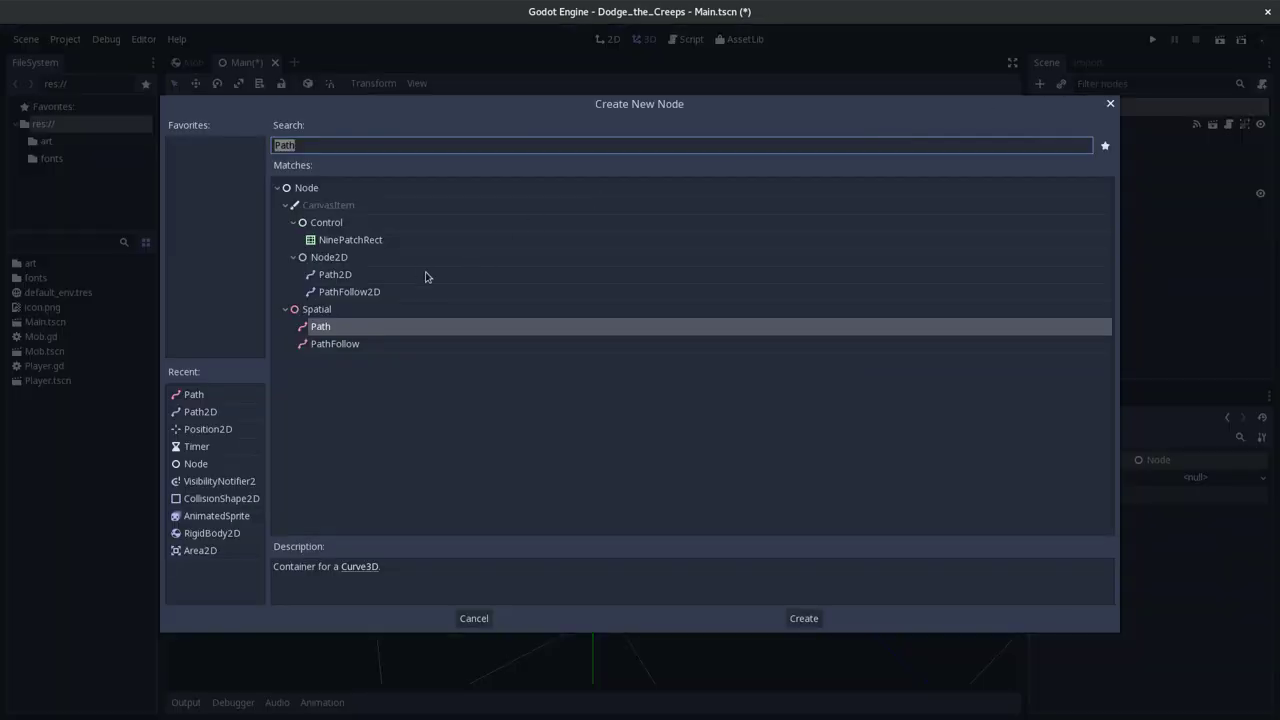
double_click(350, 282)
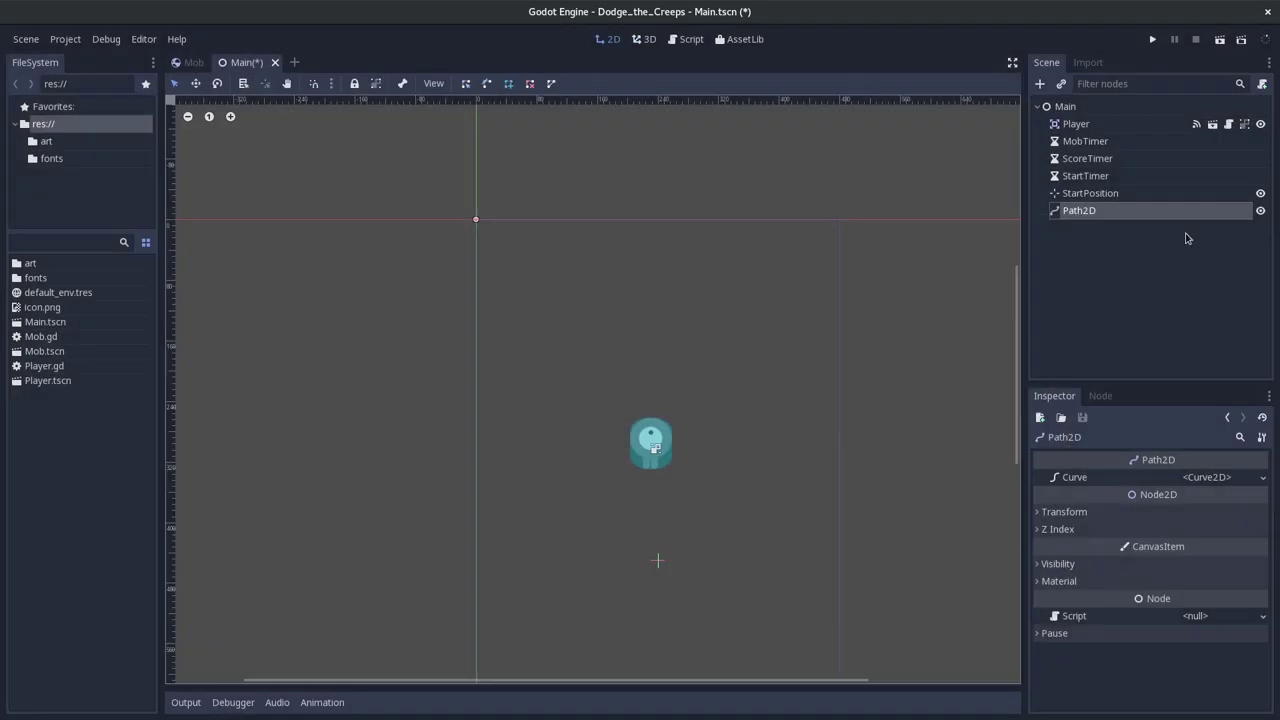
Rename the Path2D node to MobPath, place an initial point, and save the scene.
double_click(1105, 212)
text(MobPath)
key(Return)
click(804, 223)
click(706, 243)
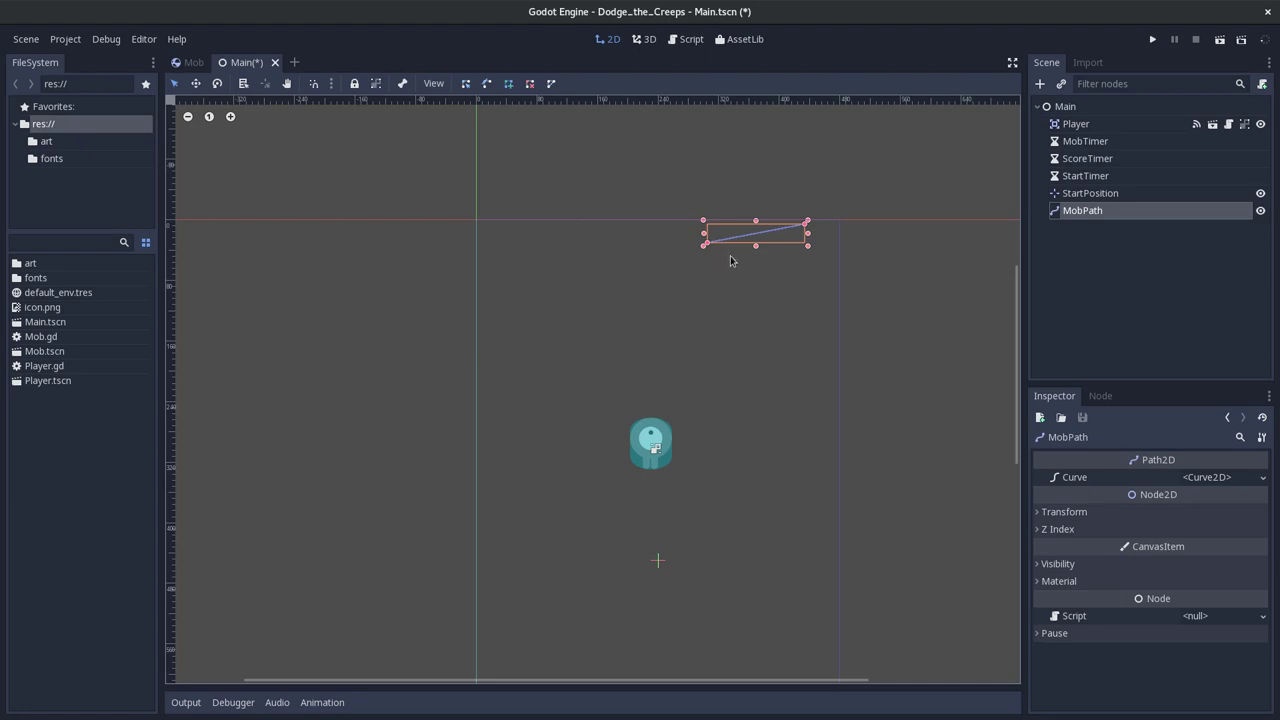
key(ctrl+z)
click(1047, 250)
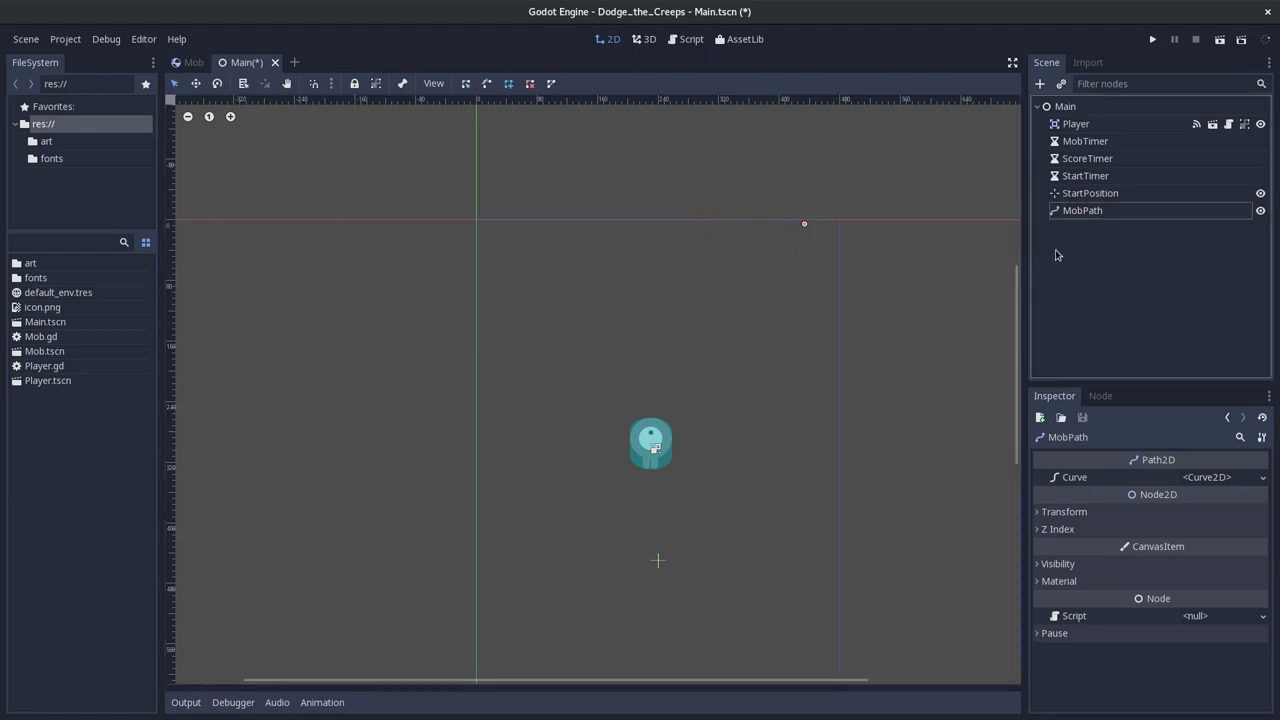
key(ctrl+s)
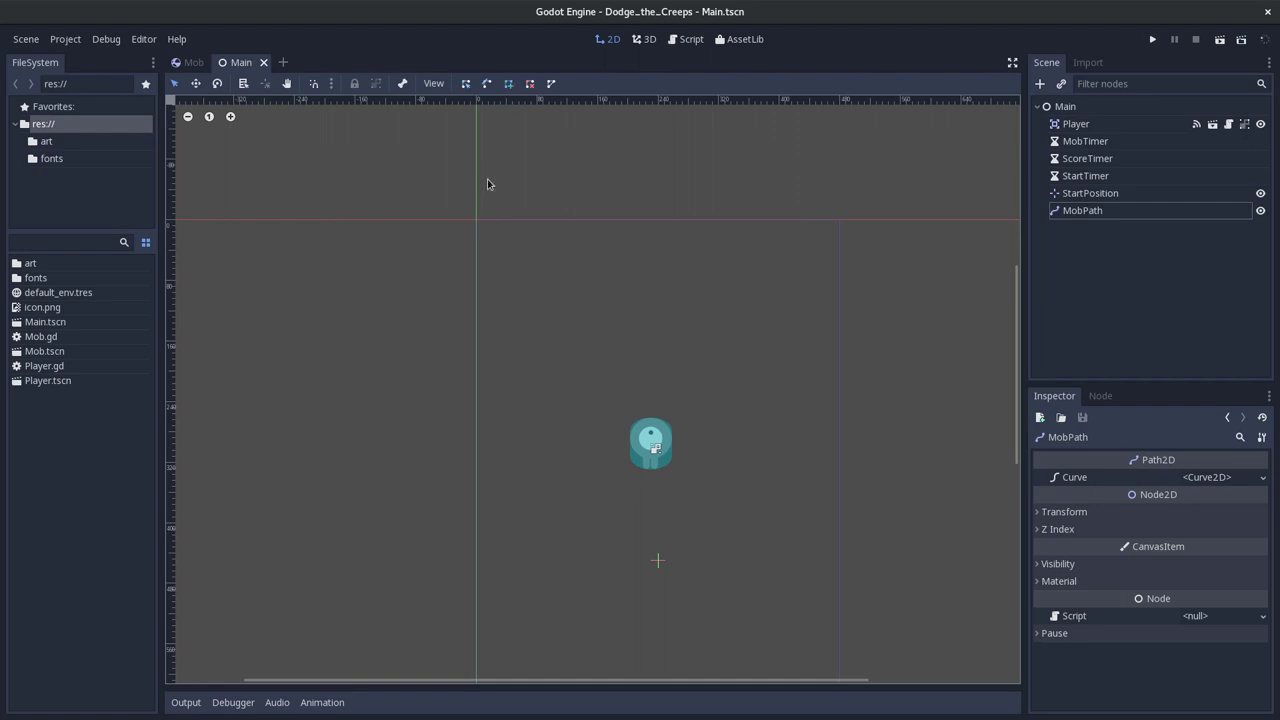
Trace MobPath clockwise from the origin: top-right, bottom-right, bottom-left, then close at the start.
scroll(476, 222, up, 1)
scroll(480, 218, up, 1)
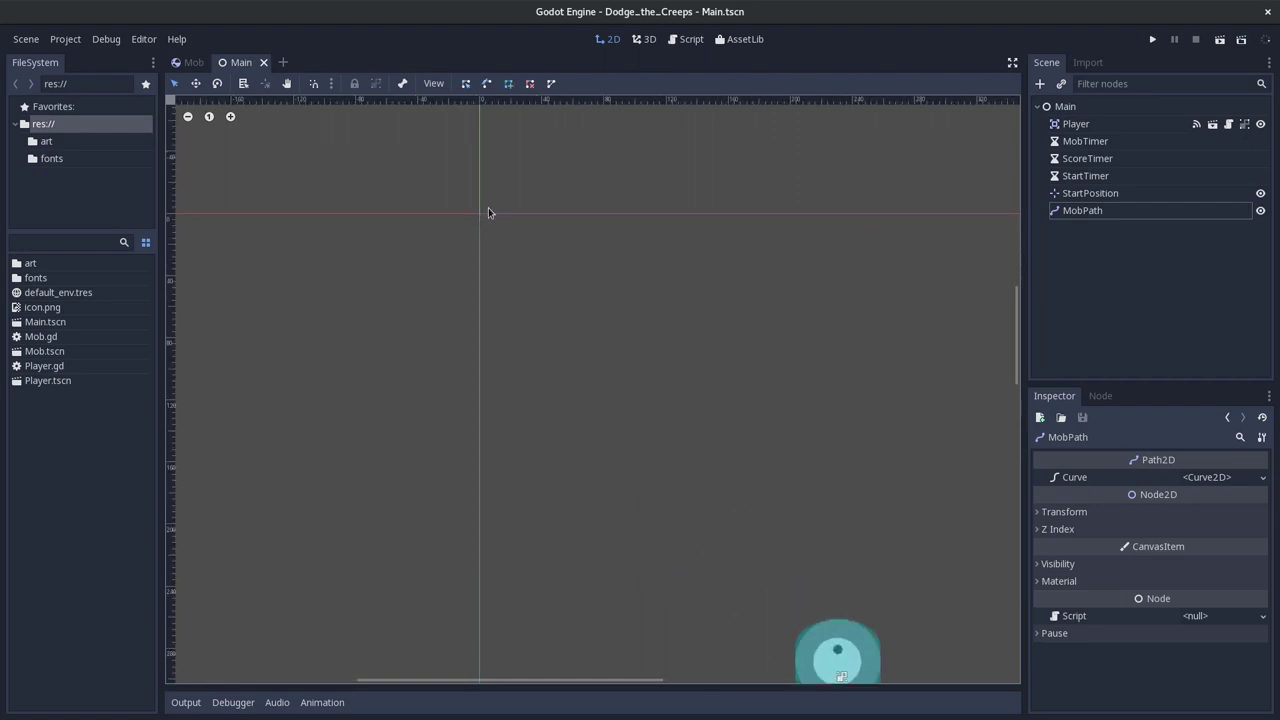
click(480, 214)
scroll(485, 217, down, 2)
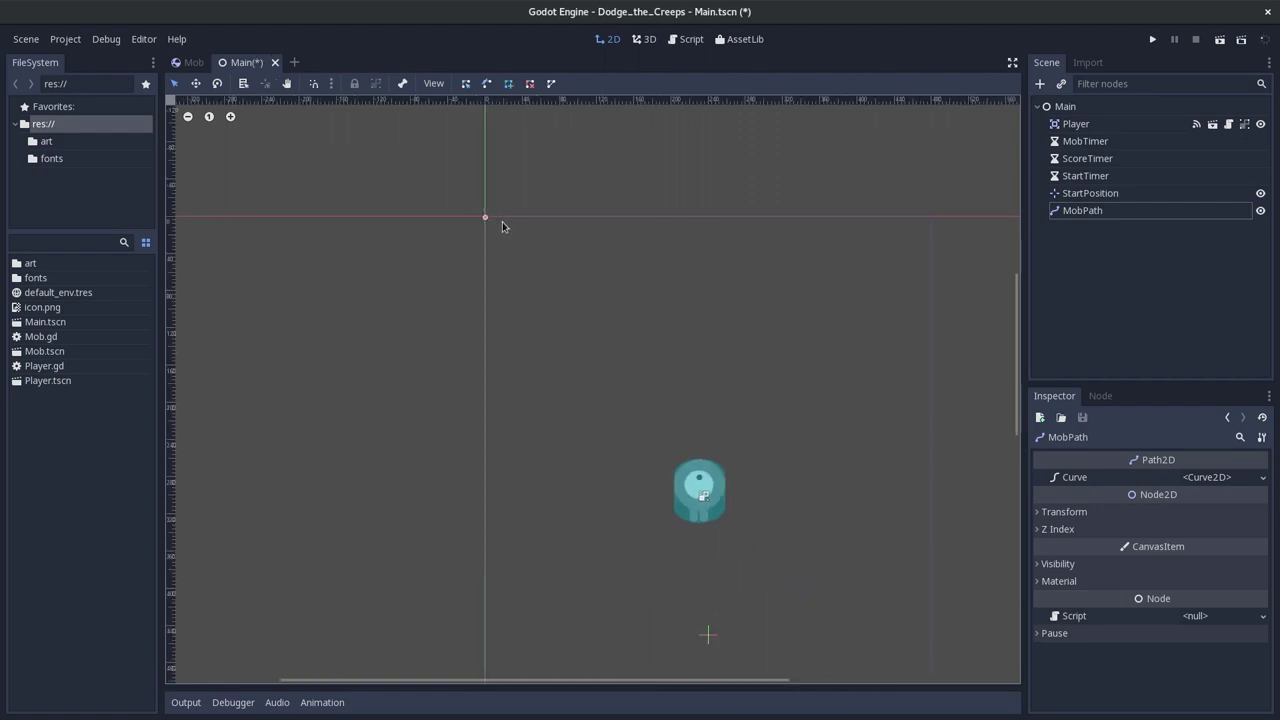
scroll(880, 259, down, 1)
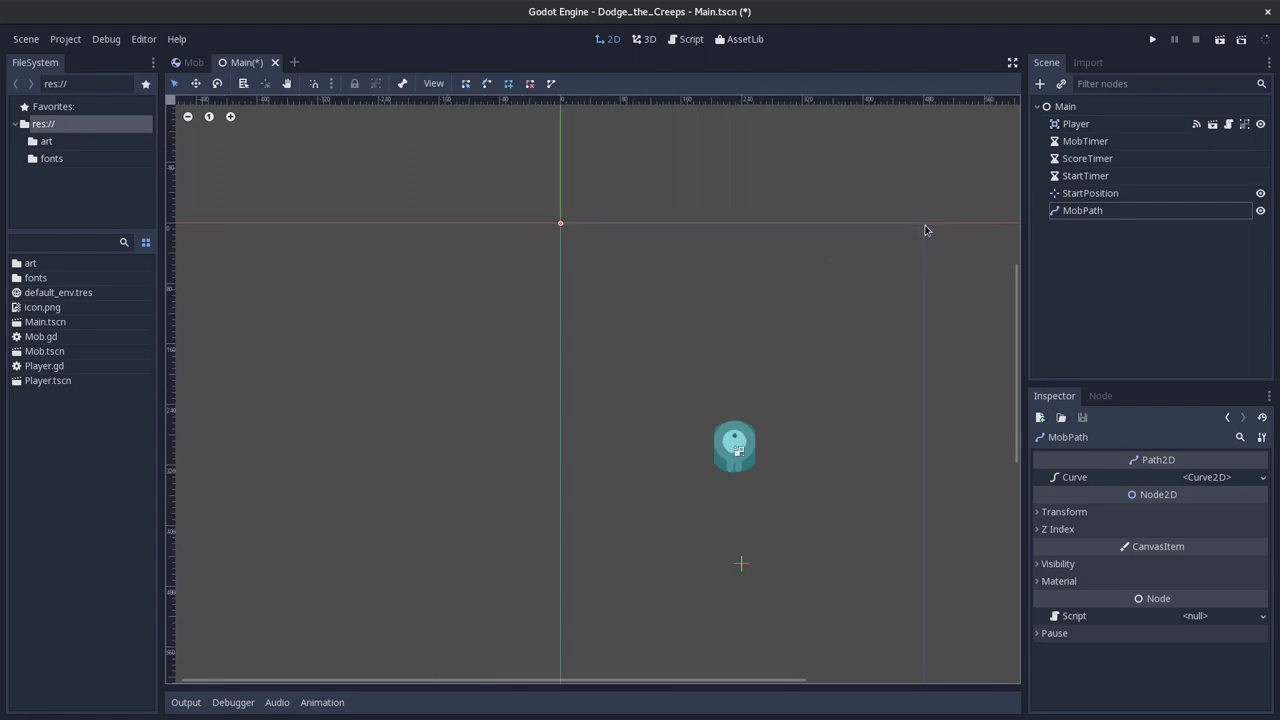
click(924, 224)
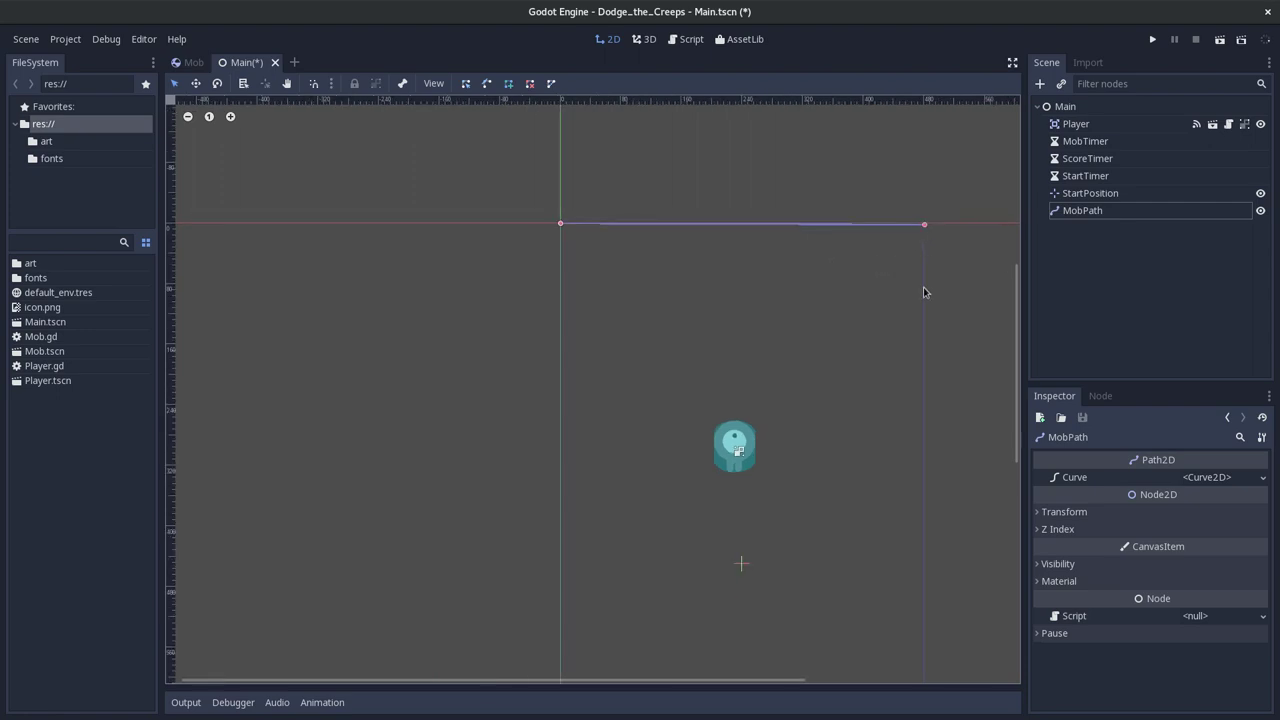
scroll(914, 457, down, 1)
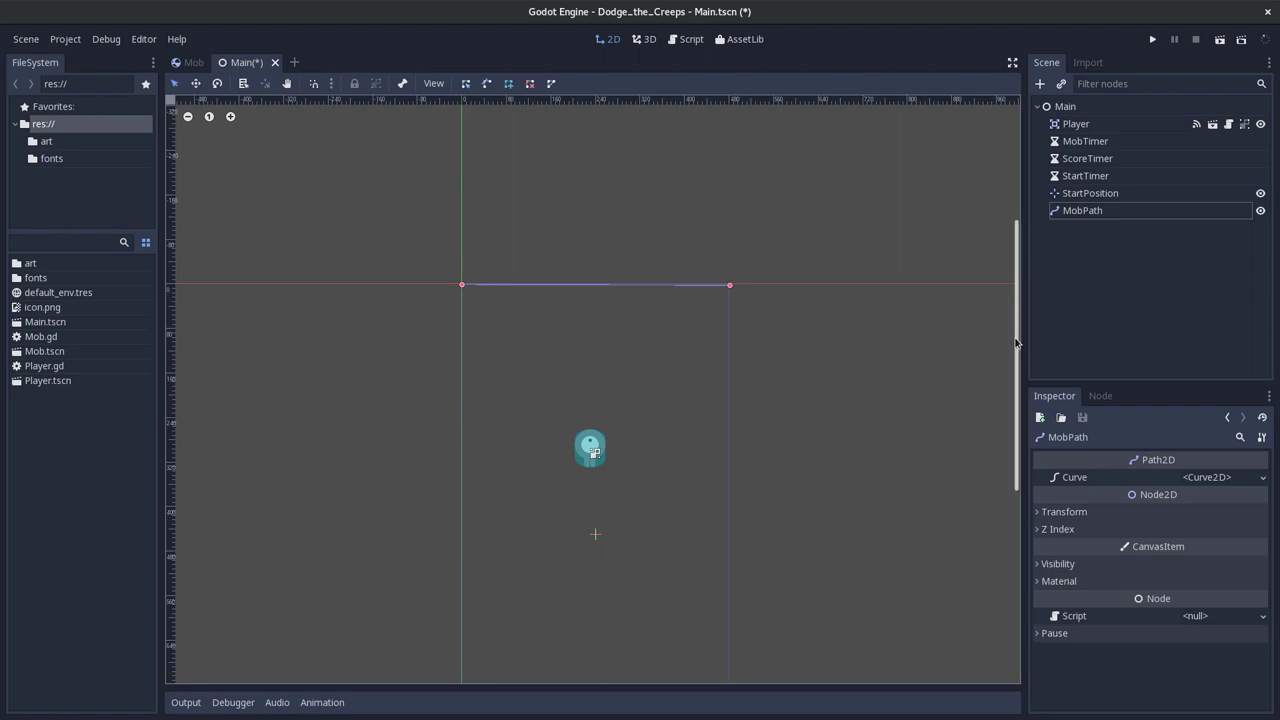
scroll(1014, 400, down, 3)
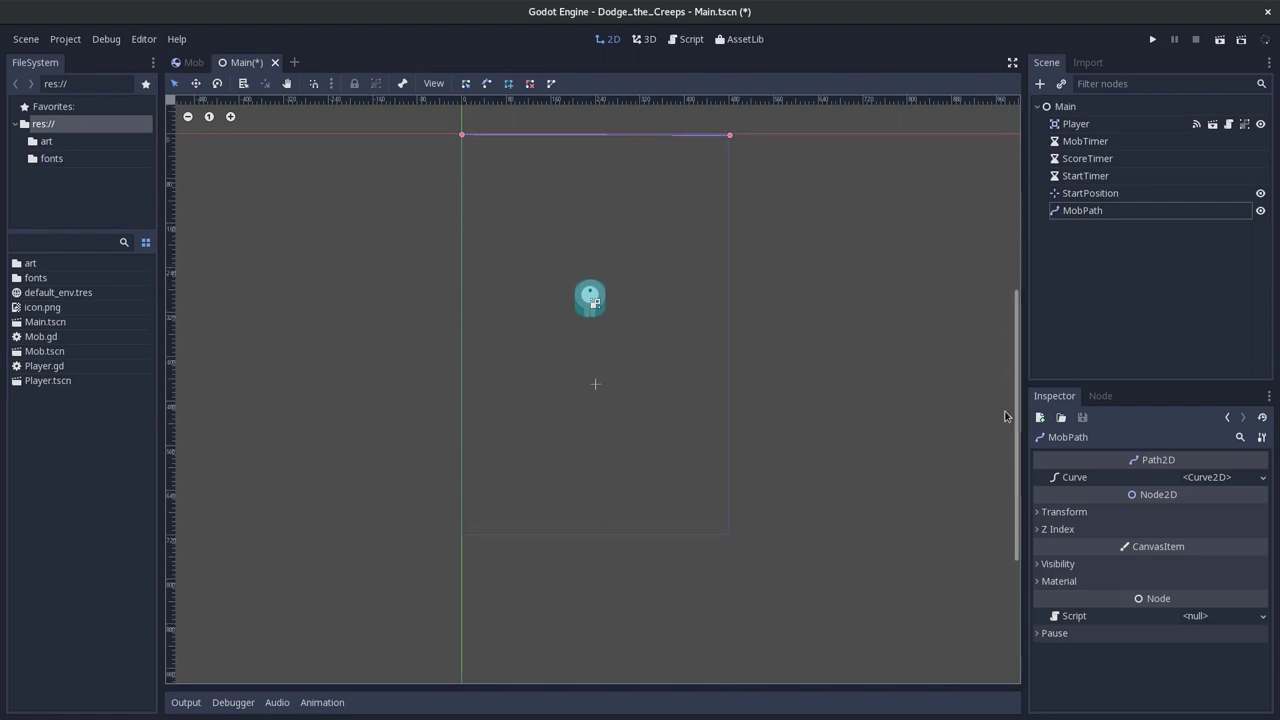
click(729, 535)
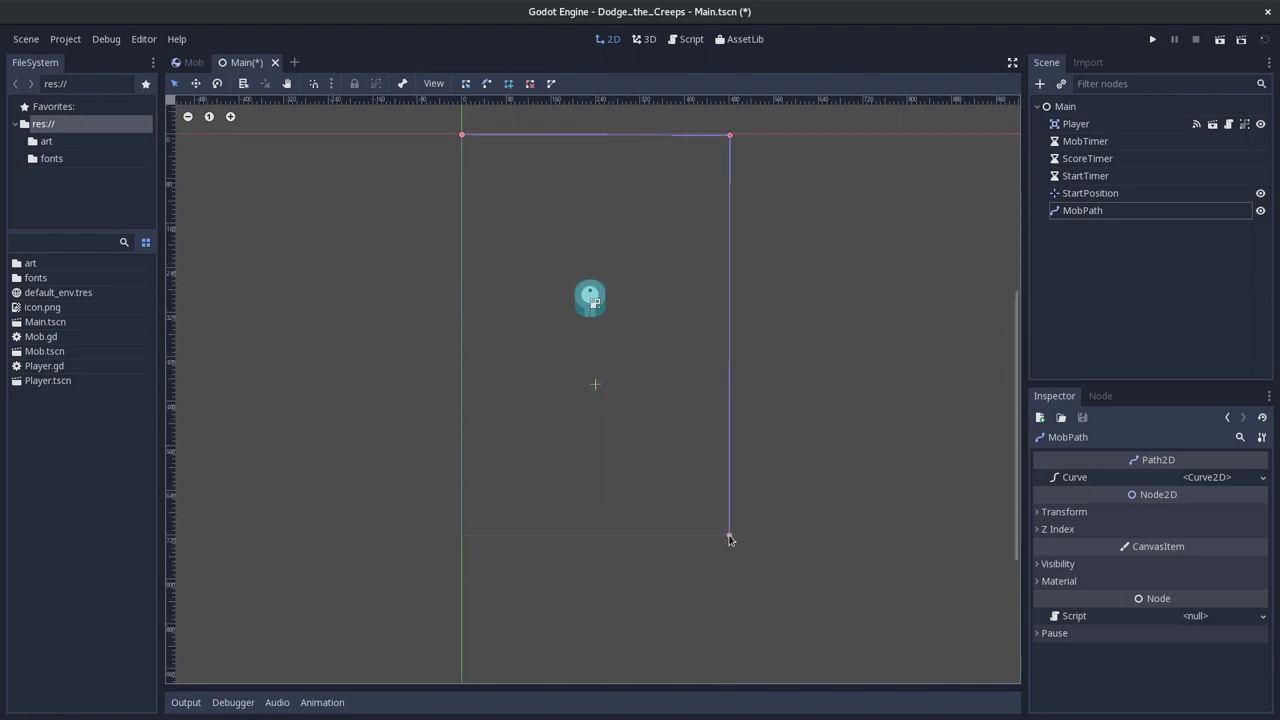
click(462, 535)
click(462, 135)
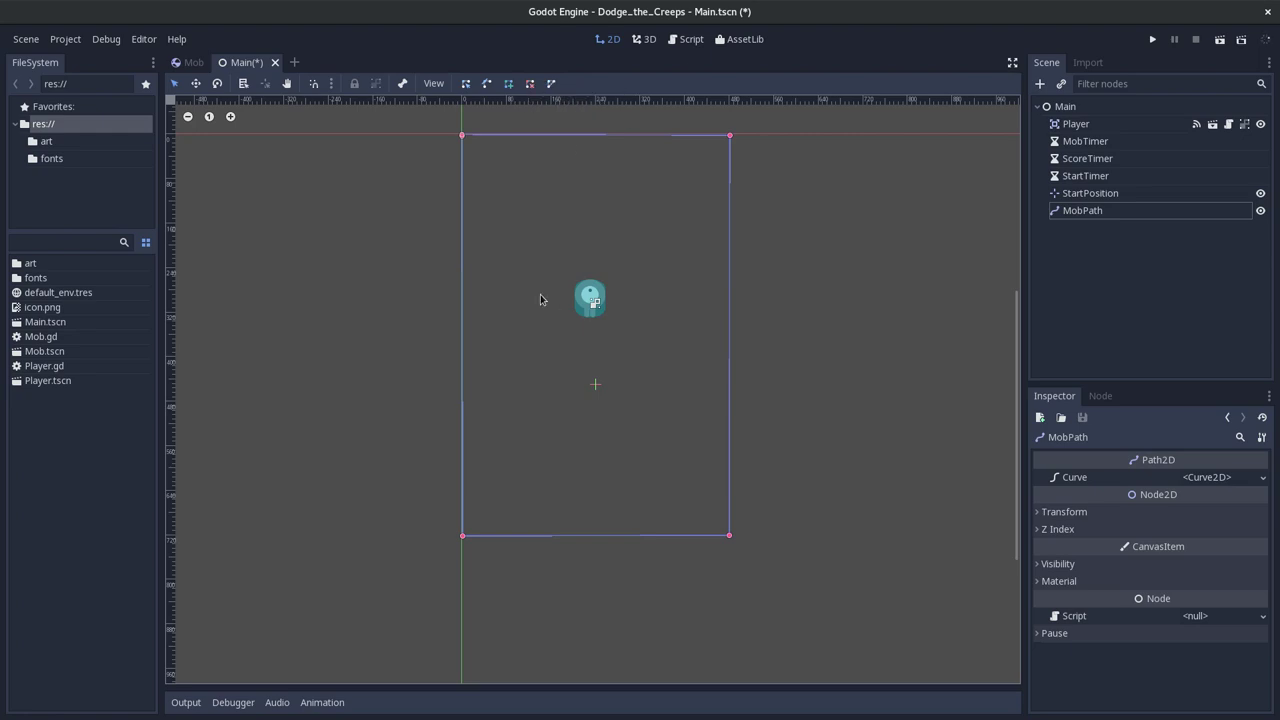
Save the Main scene with the closed rectangular MobPath.
scroll(497, 197, up, 4)
scroll(497, 199, down, 5)
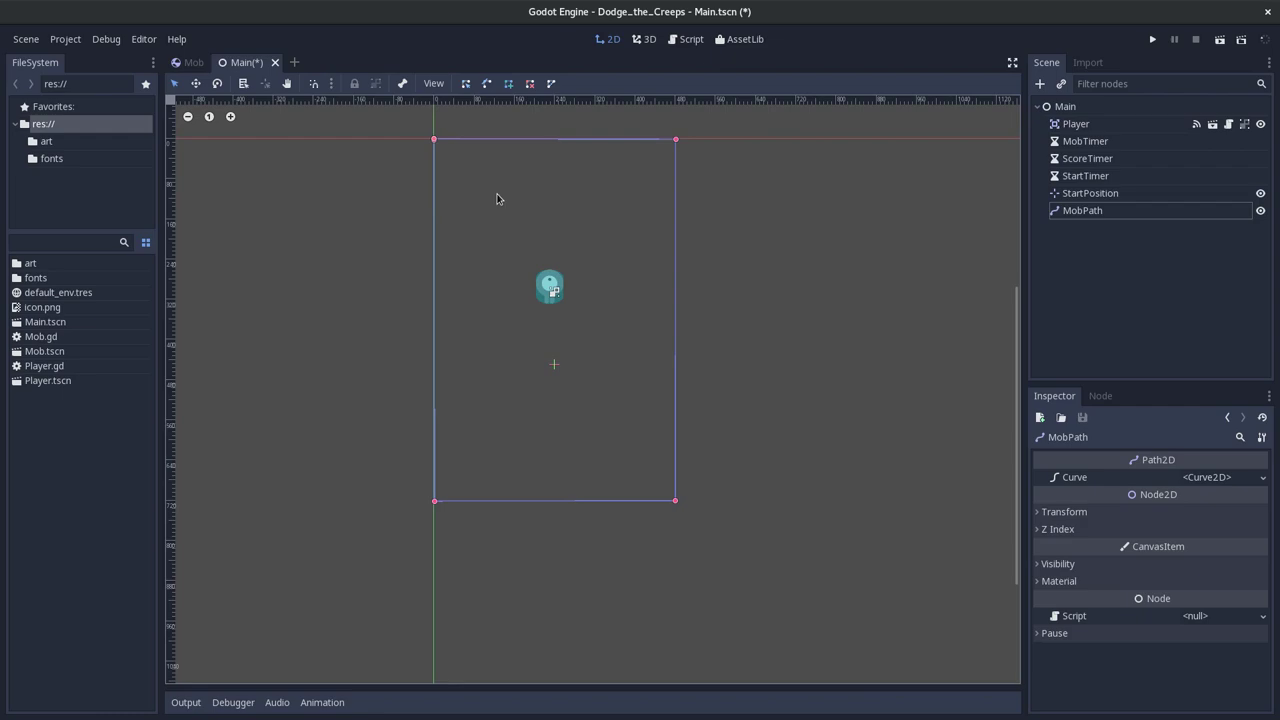
key(ctrl+s)
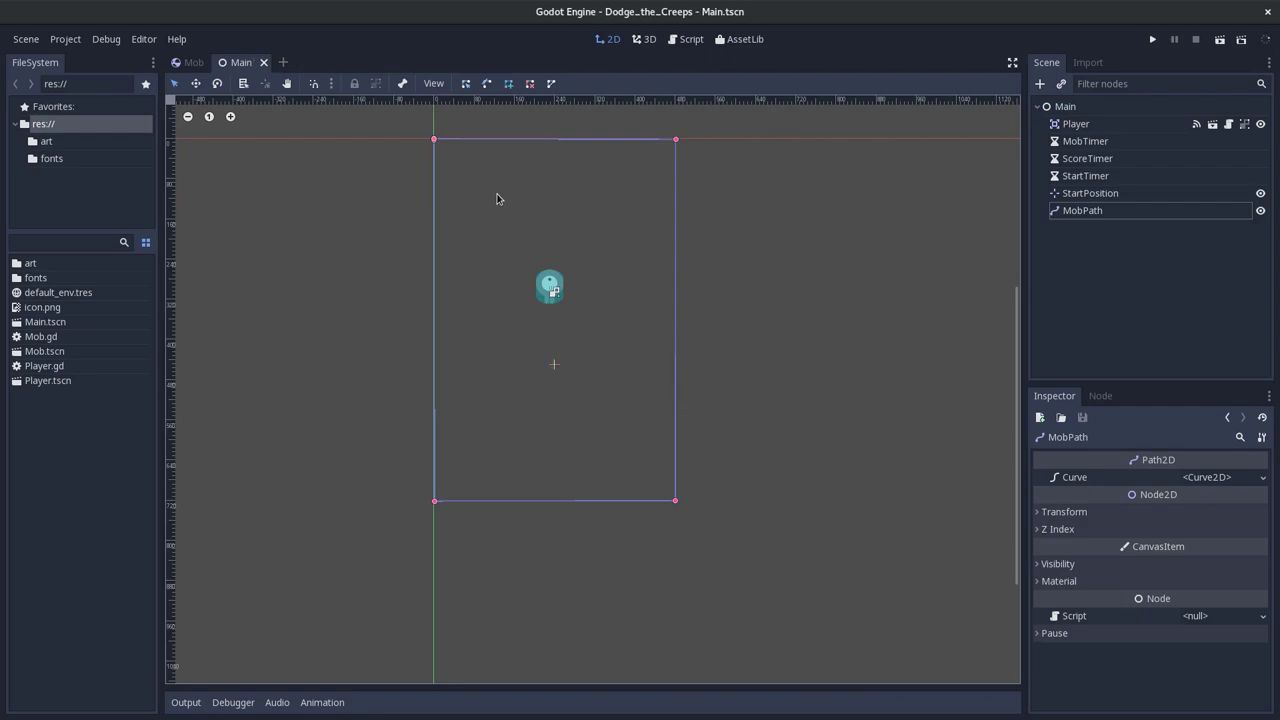
key(alt+Tab)
Save the Main scene again after rechecking the docs.
scroll(506, 238, down, 4)
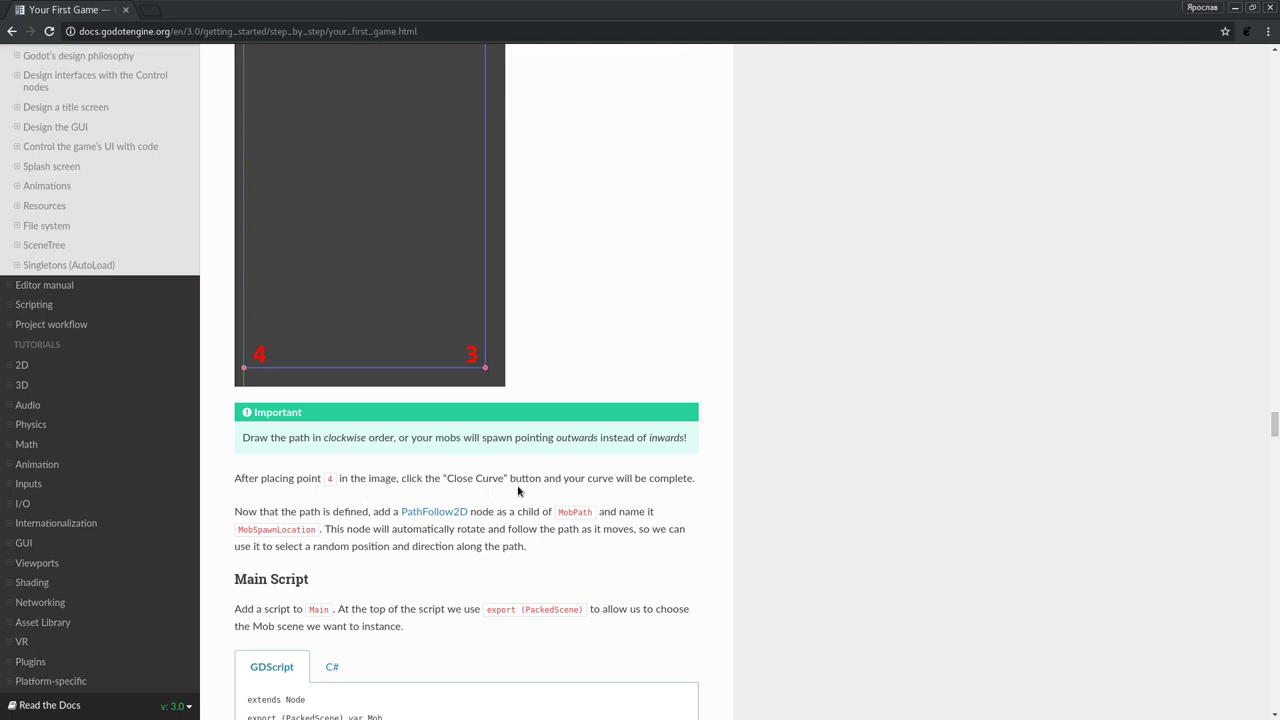
scroll(519, 488, up, 2)
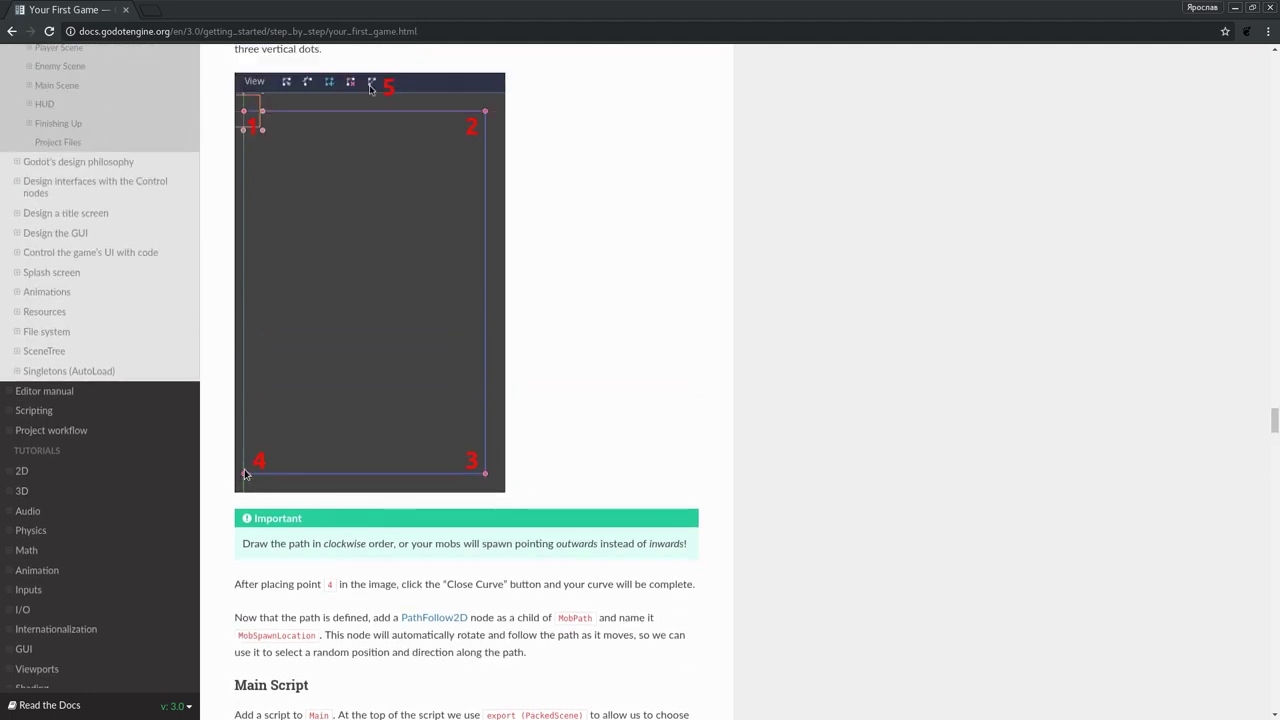
key(alt+Tab)
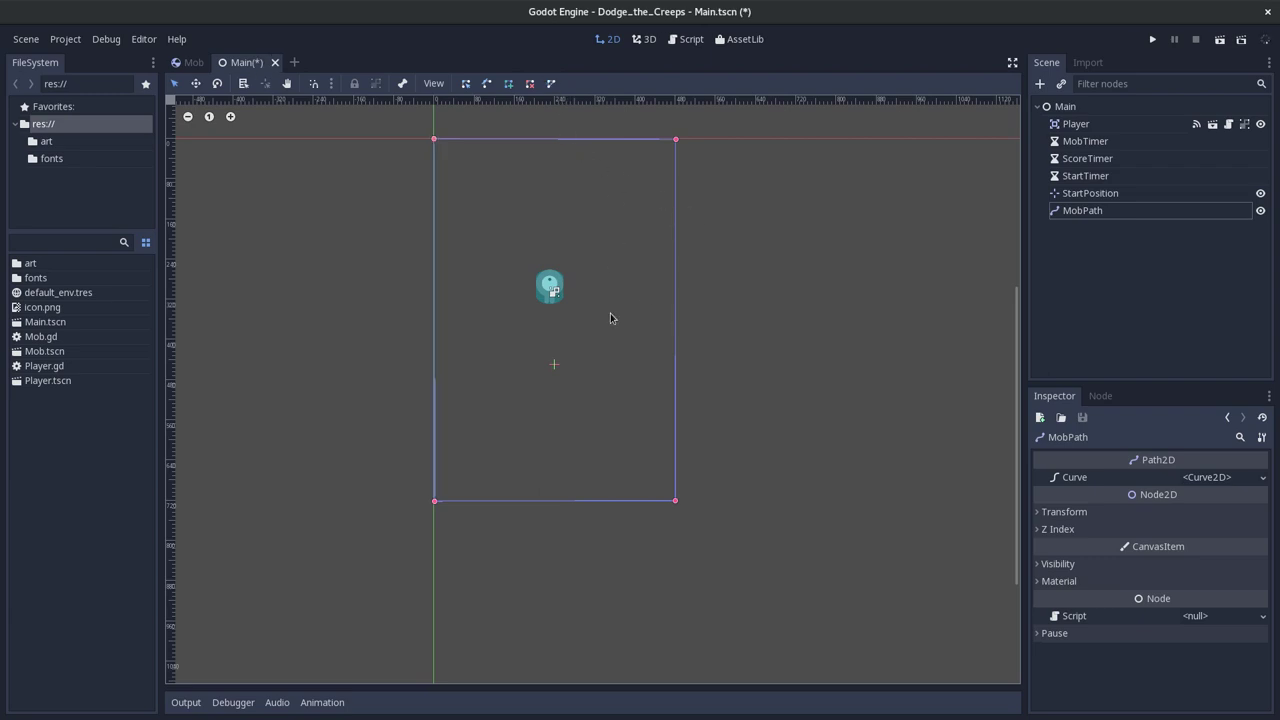
key(ctrl+s)
key(alt+Tab)
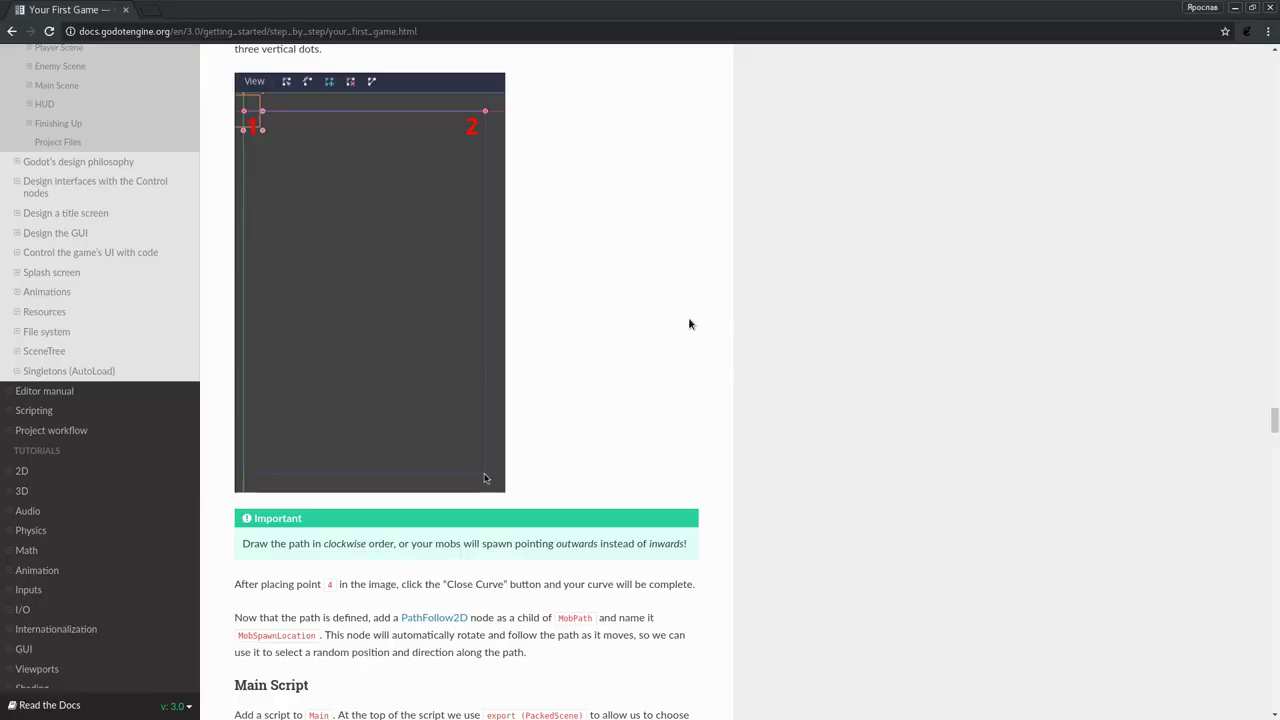
Find the PathFollow2D step and select the names MobPath and MobSpawnLocation.
scroll(578, 555, down, 1)
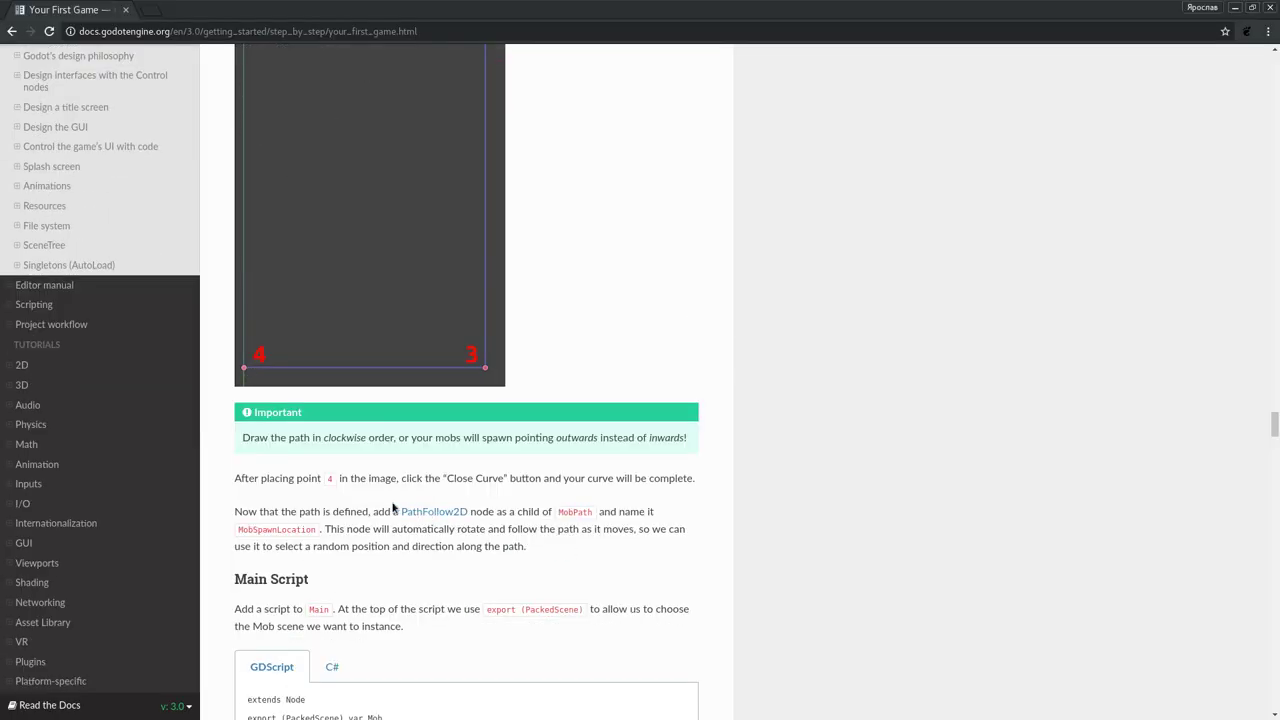
scroll(397, 512, down, 1)
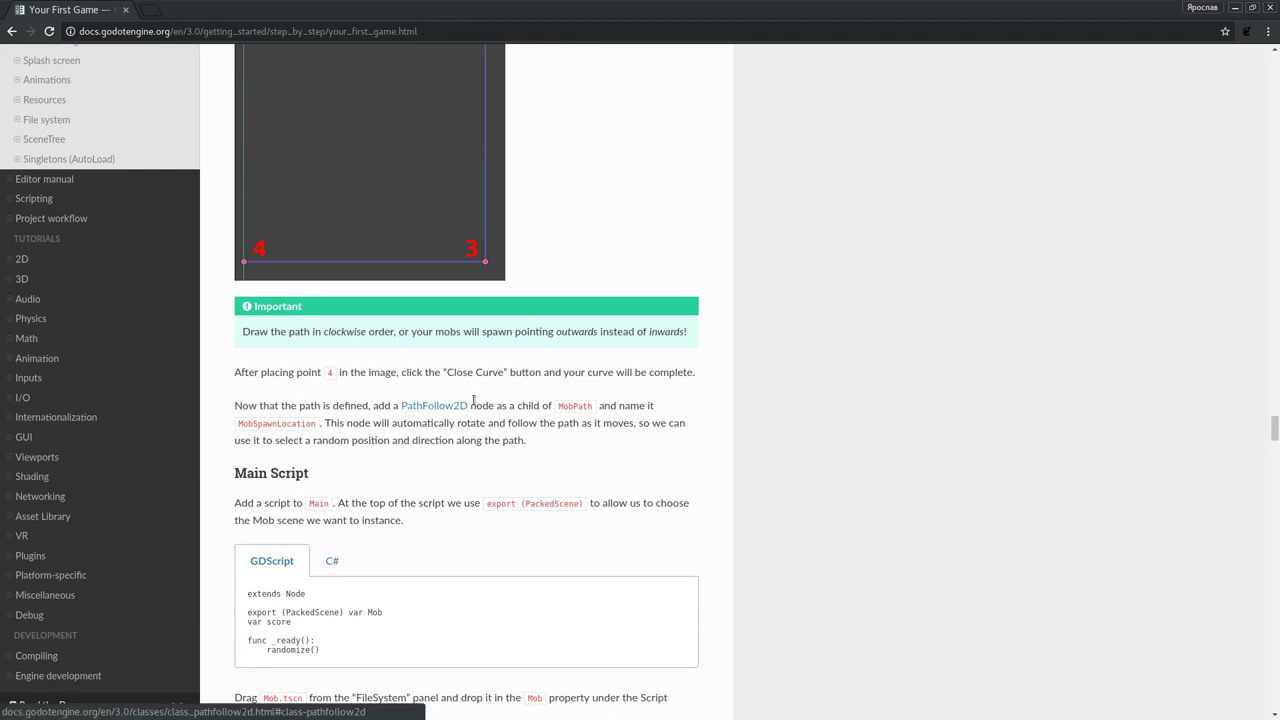
double_click(580, 407)
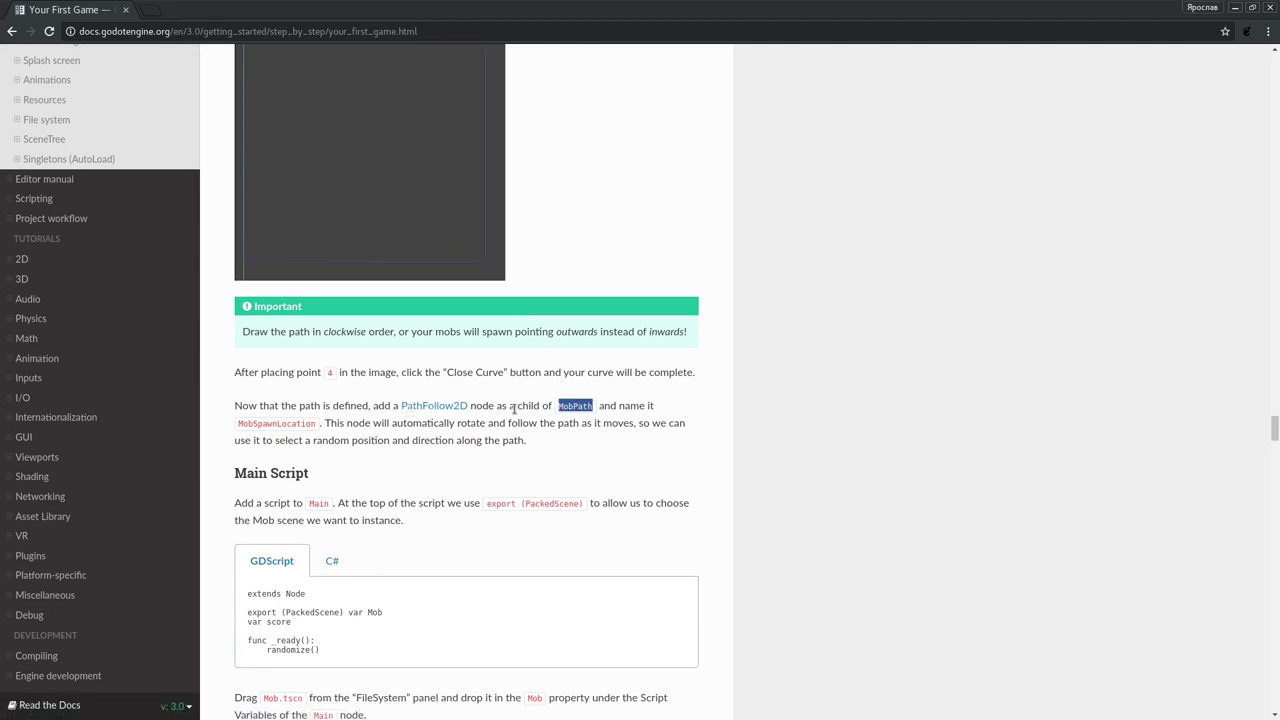
double_click(276, 424)
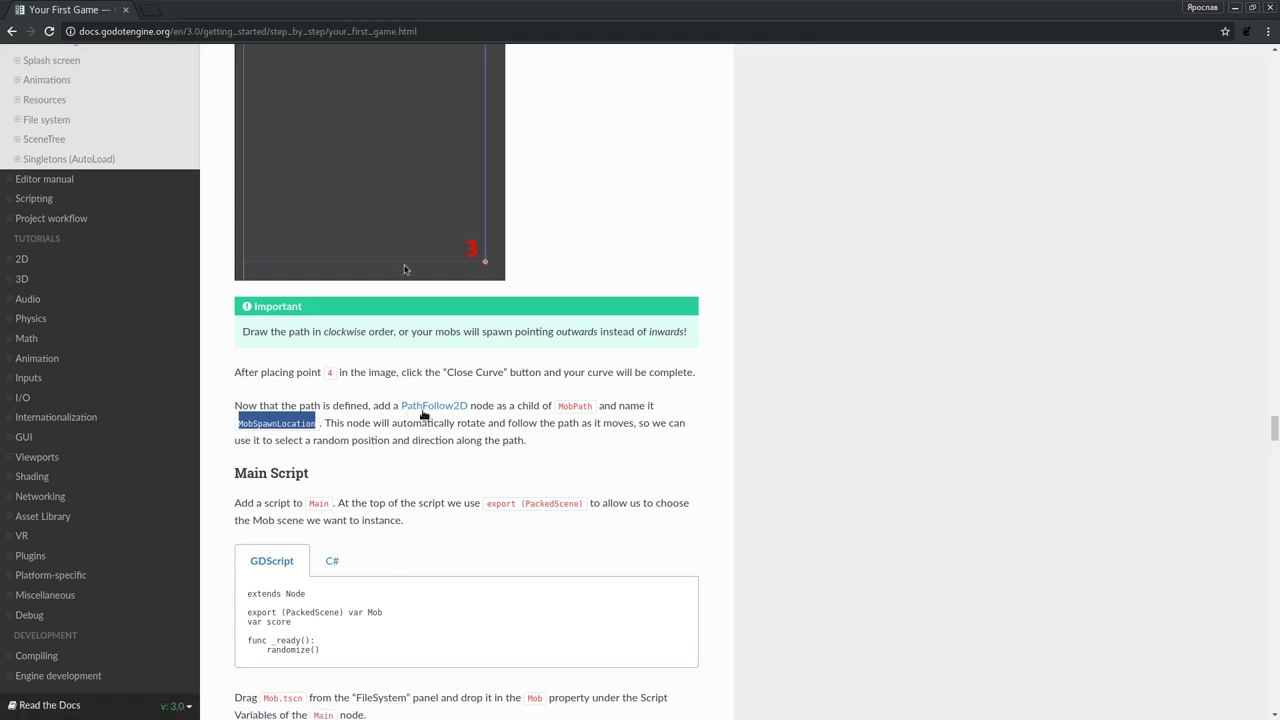
Add a PathFollow2D child under MobPath and move its marker within the game area.
key(alt+Tab)
click(1080, 210)
right_click(1085, 211)
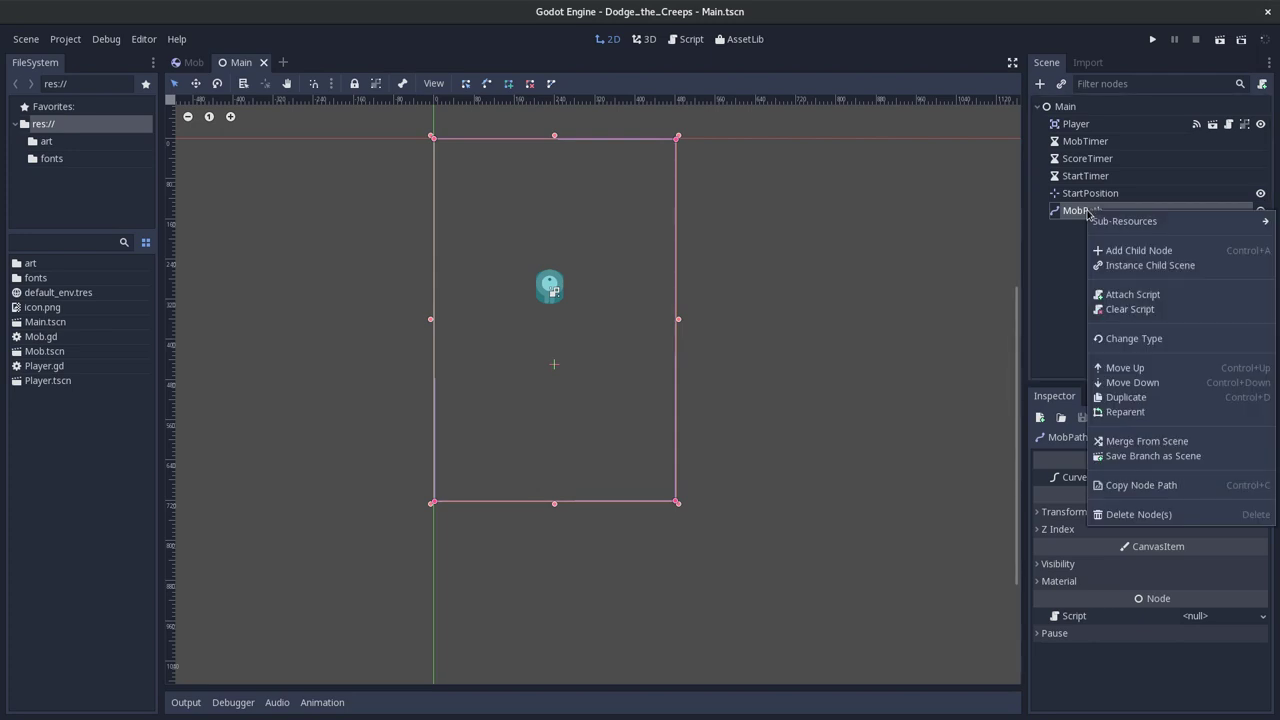
click(1122, 250)
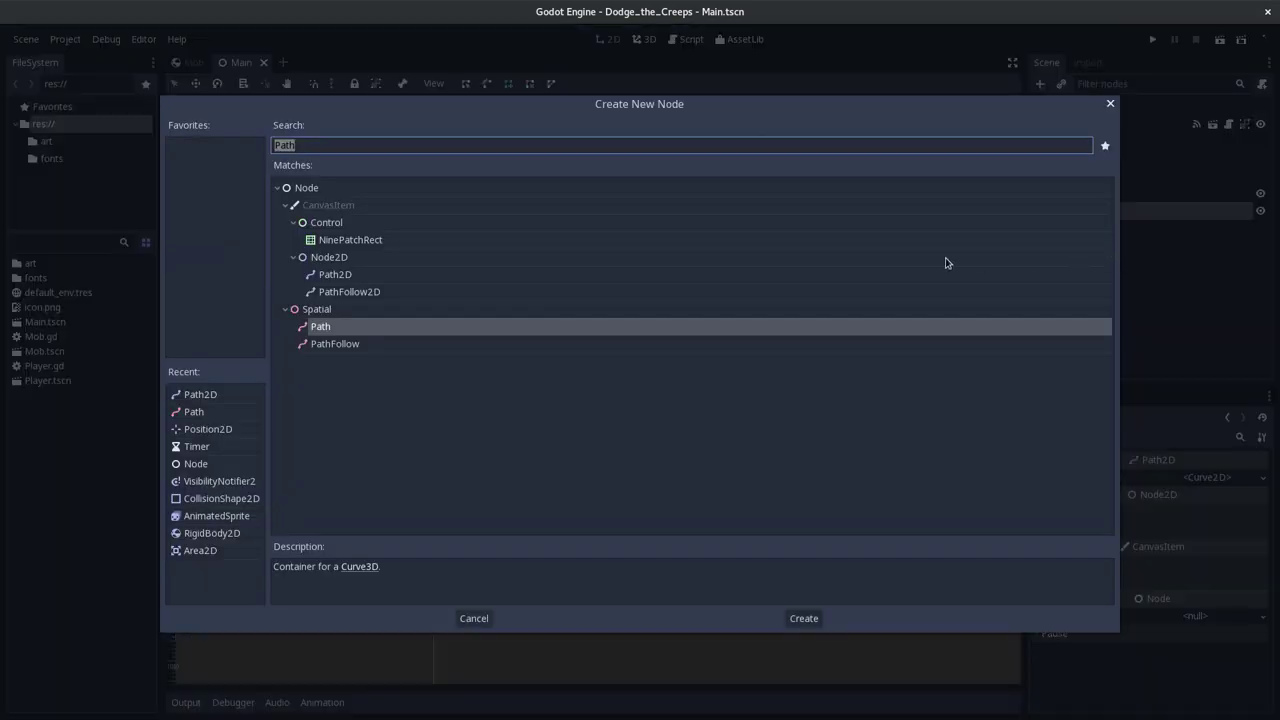
double_click(391, 294)
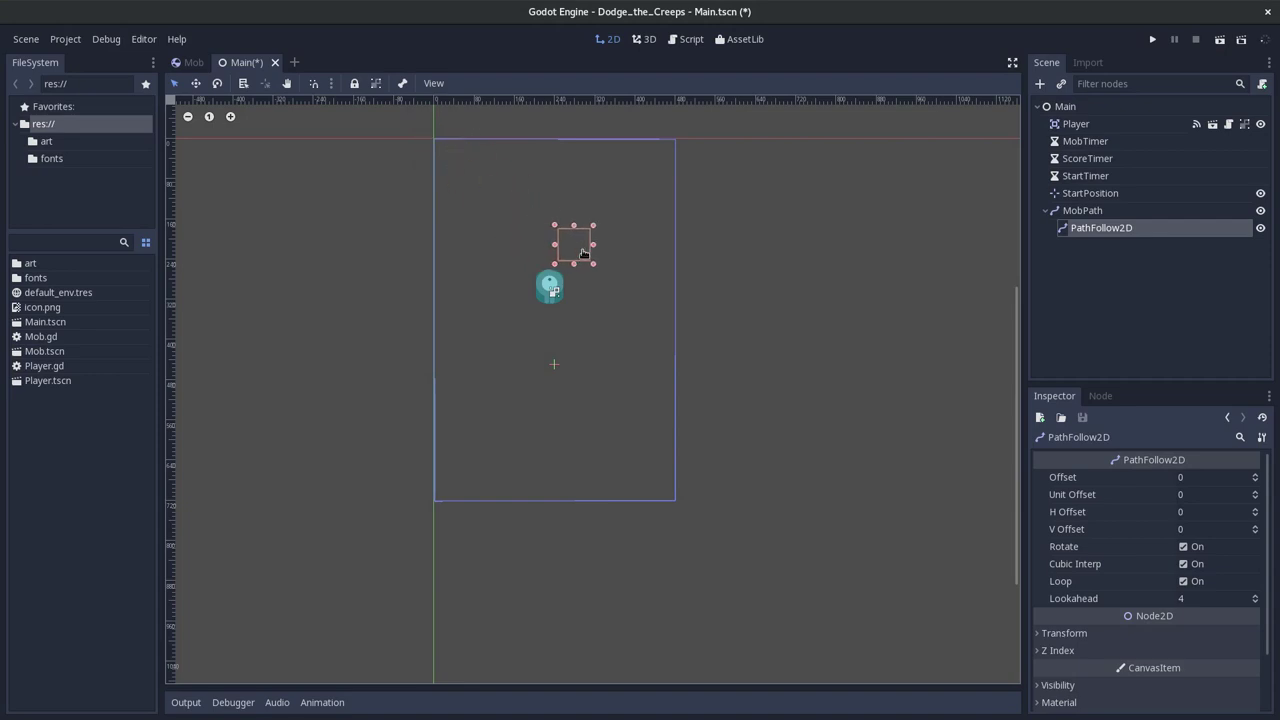
drag(449, 152, 595, 233)
Rename the PathFollow2D node to MobSpawnLocation and check the next tutorial step.
double_click(1117, 233)
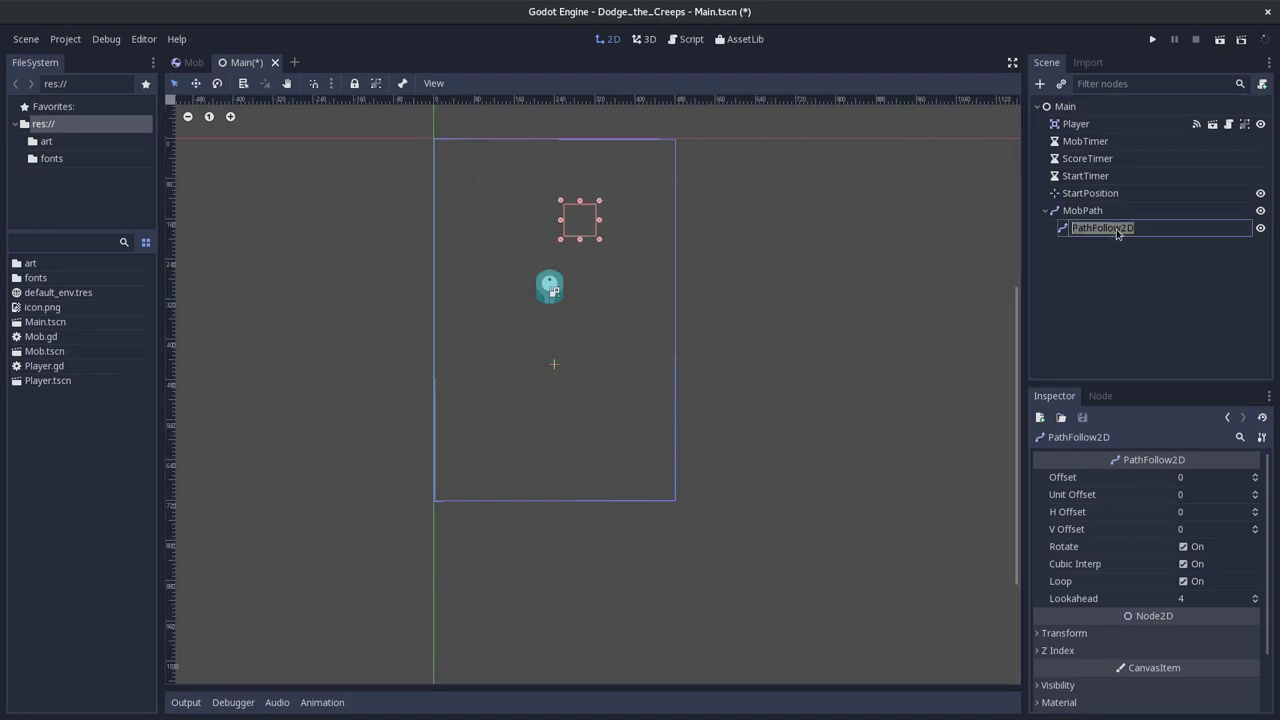
text(MobSpawnLocation)
key(Return)
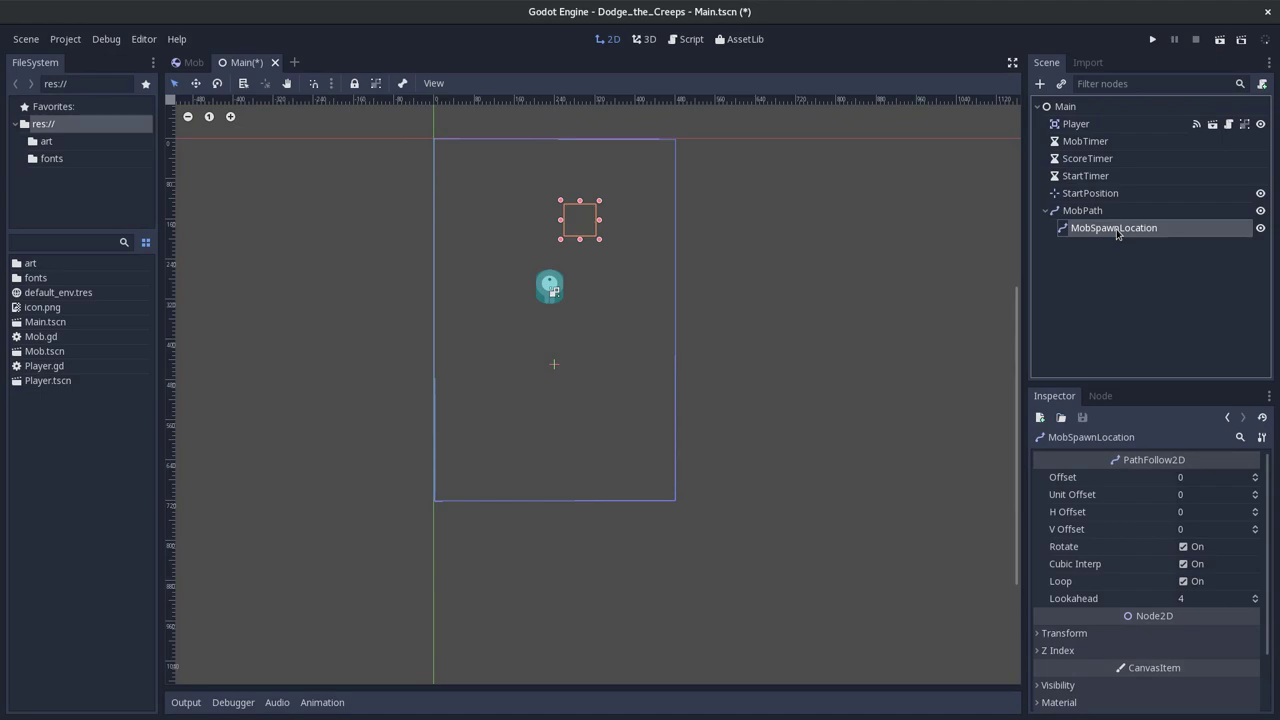
key(alt+Tab)
scroll(1136, 323, down, 2)
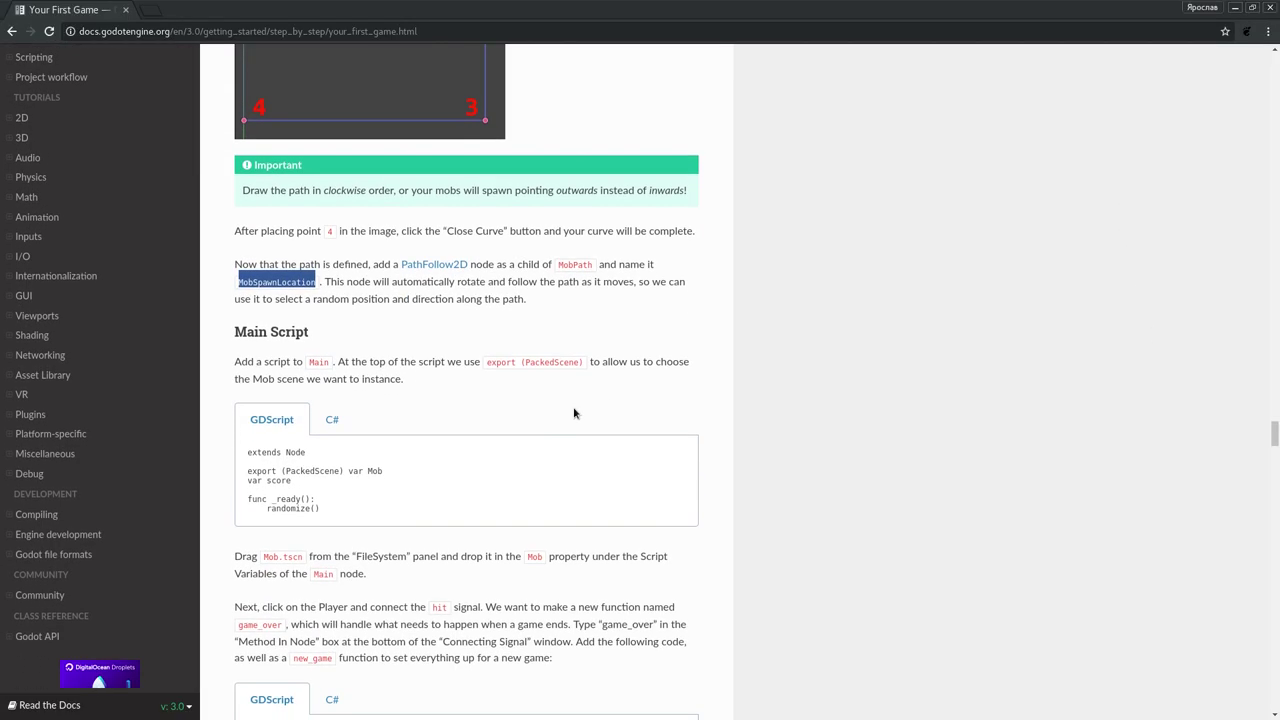
scroll(545, 378, down, 2)
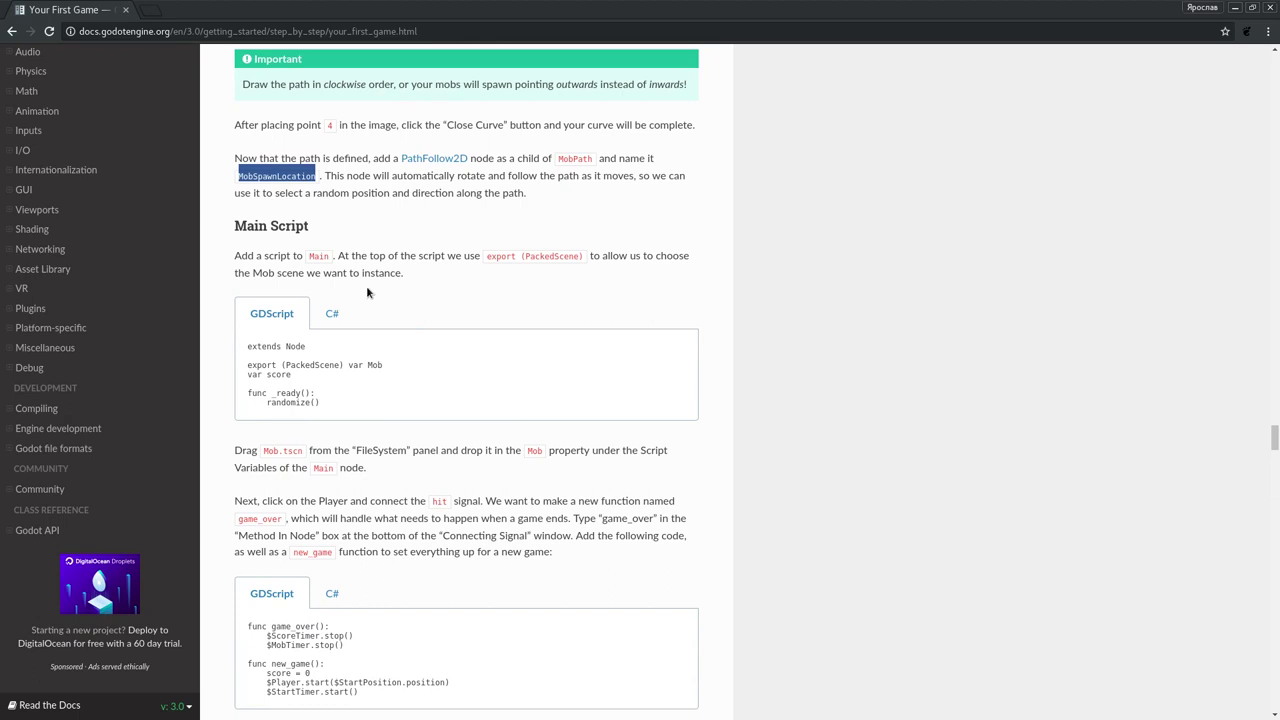
key(alt+Tab)
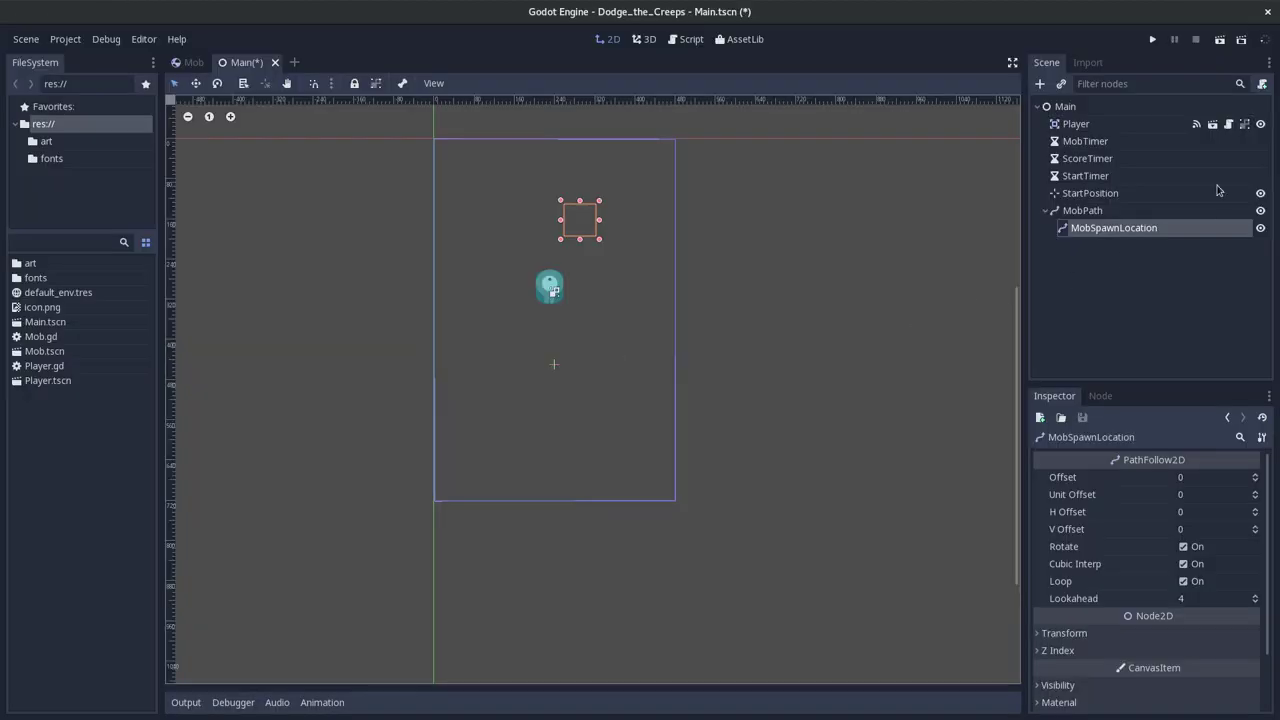
Attach a new Main.gd script to the Main root node.
click(40, 323)
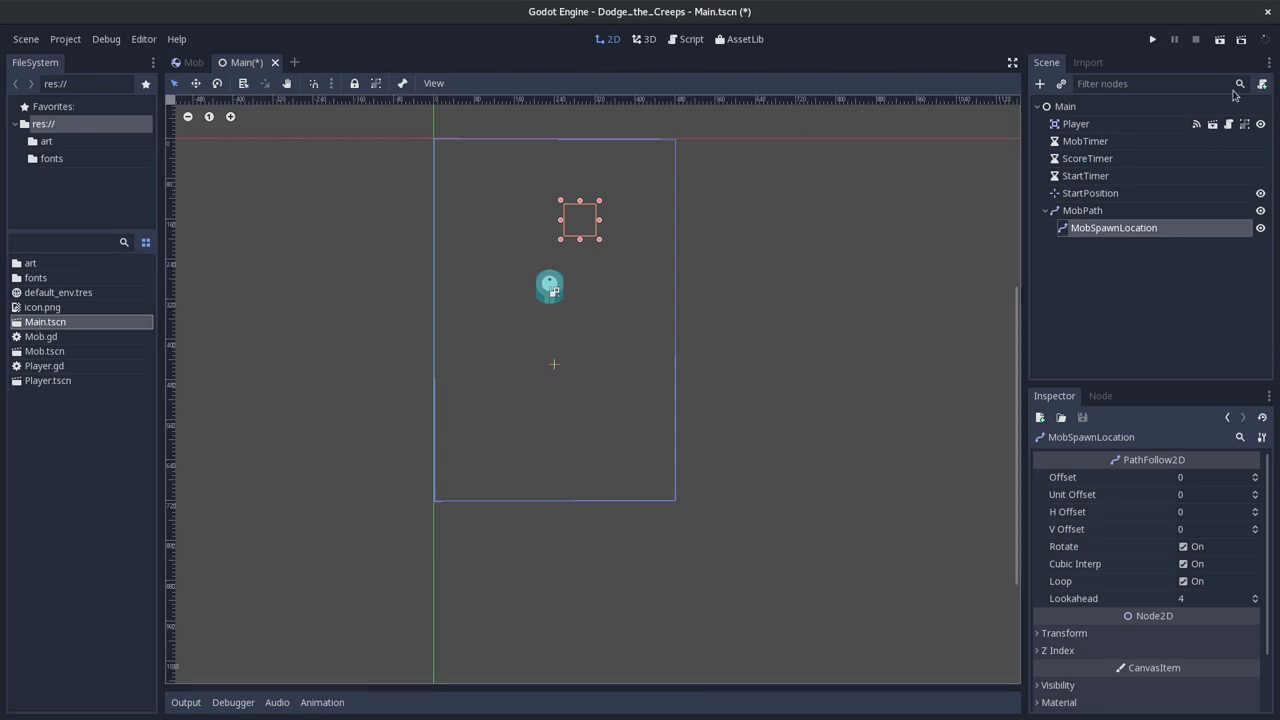
click(1262, 83)
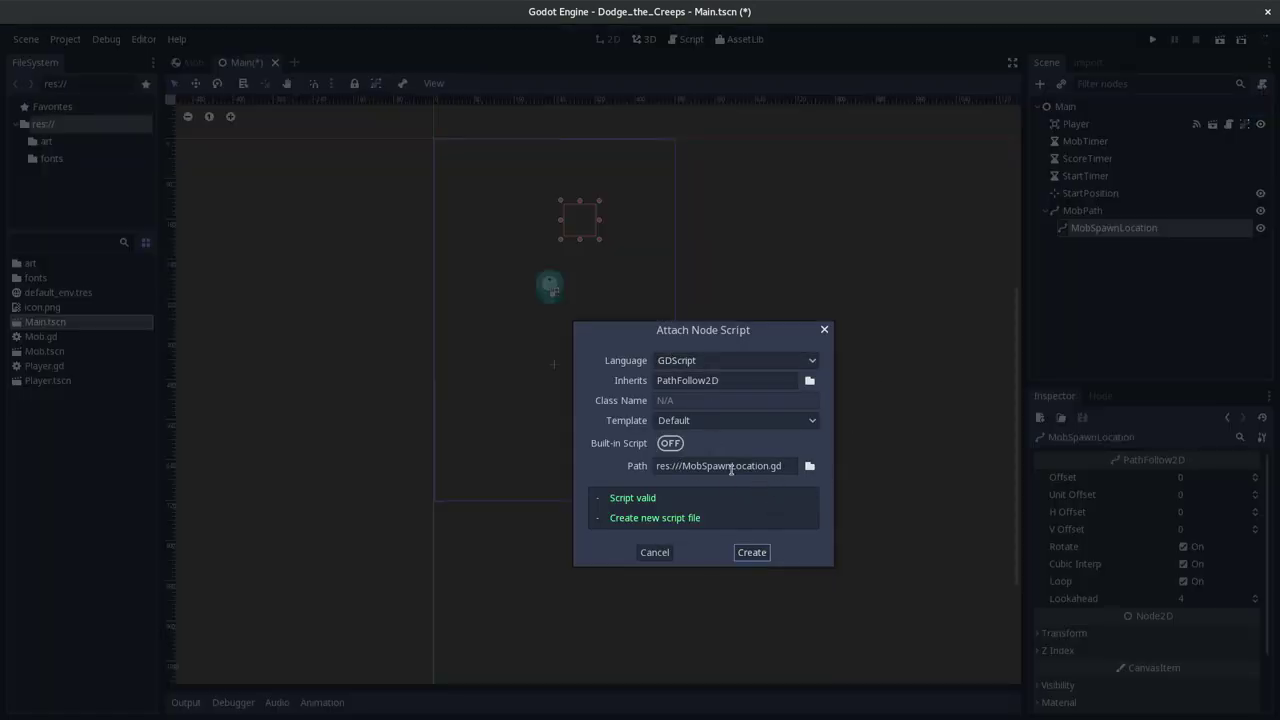
key(Escape)
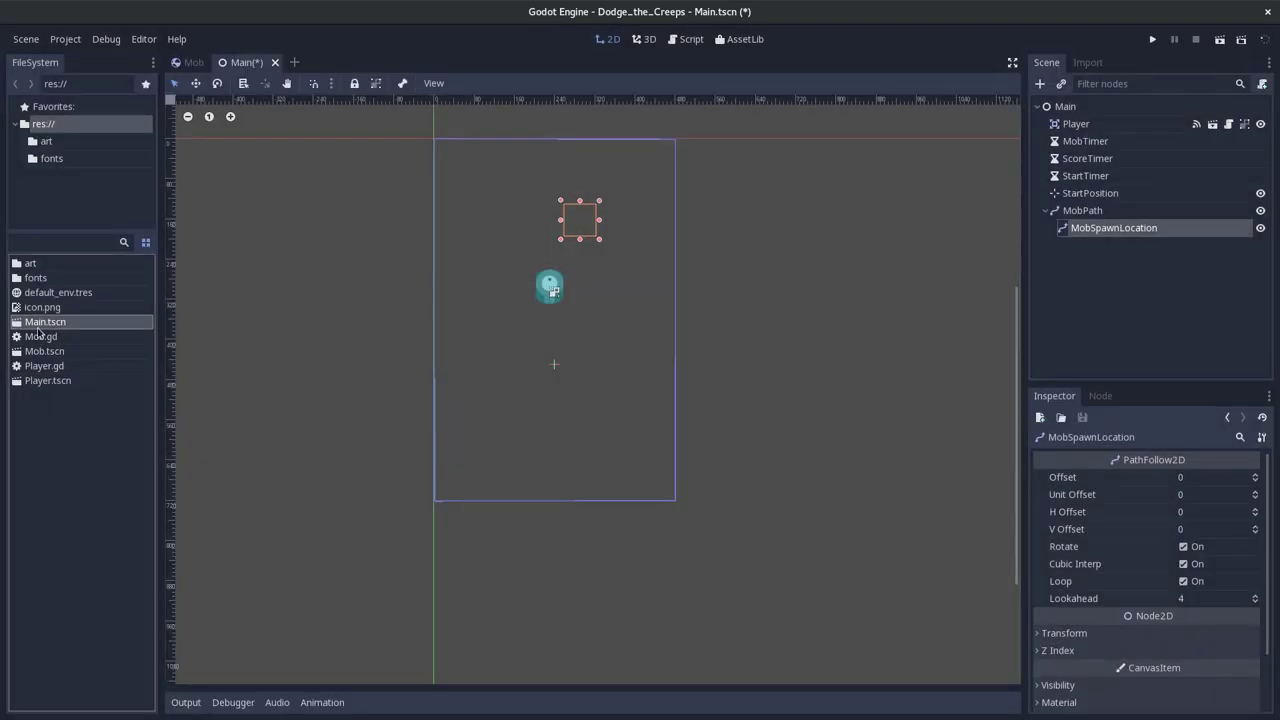
click(1066, 107)
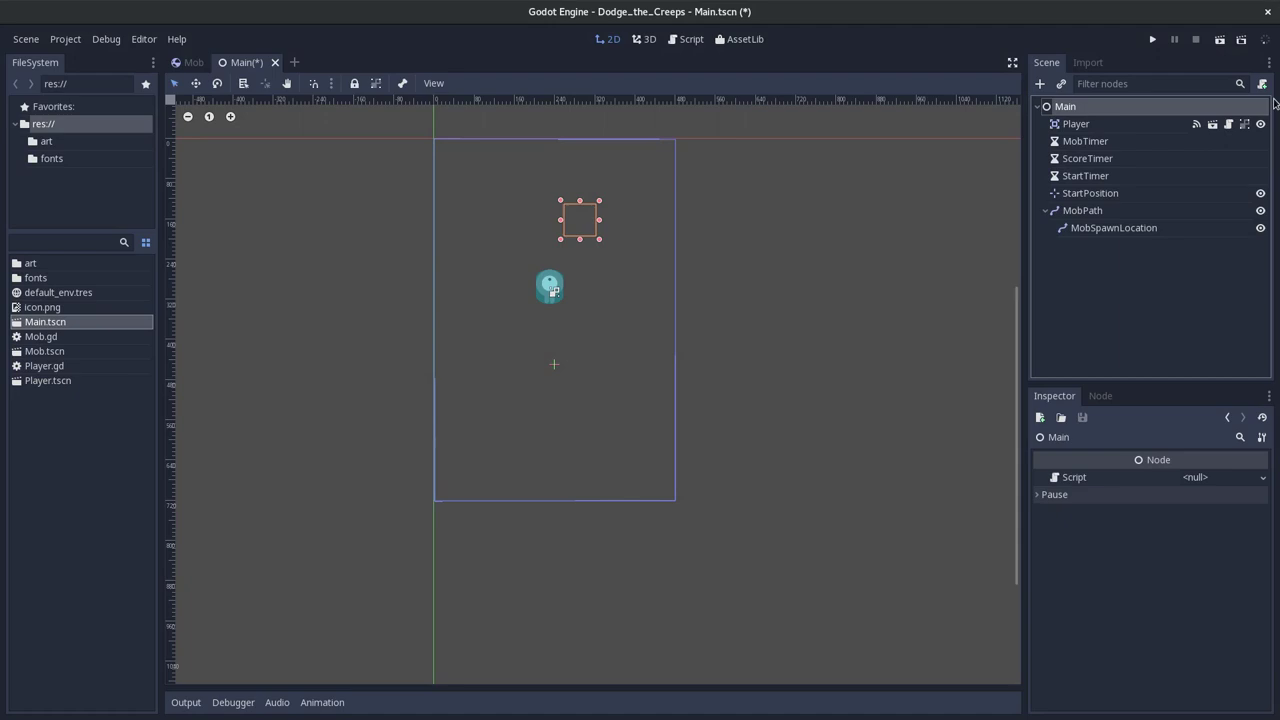
click(1092, 180)
click(1095, 230)
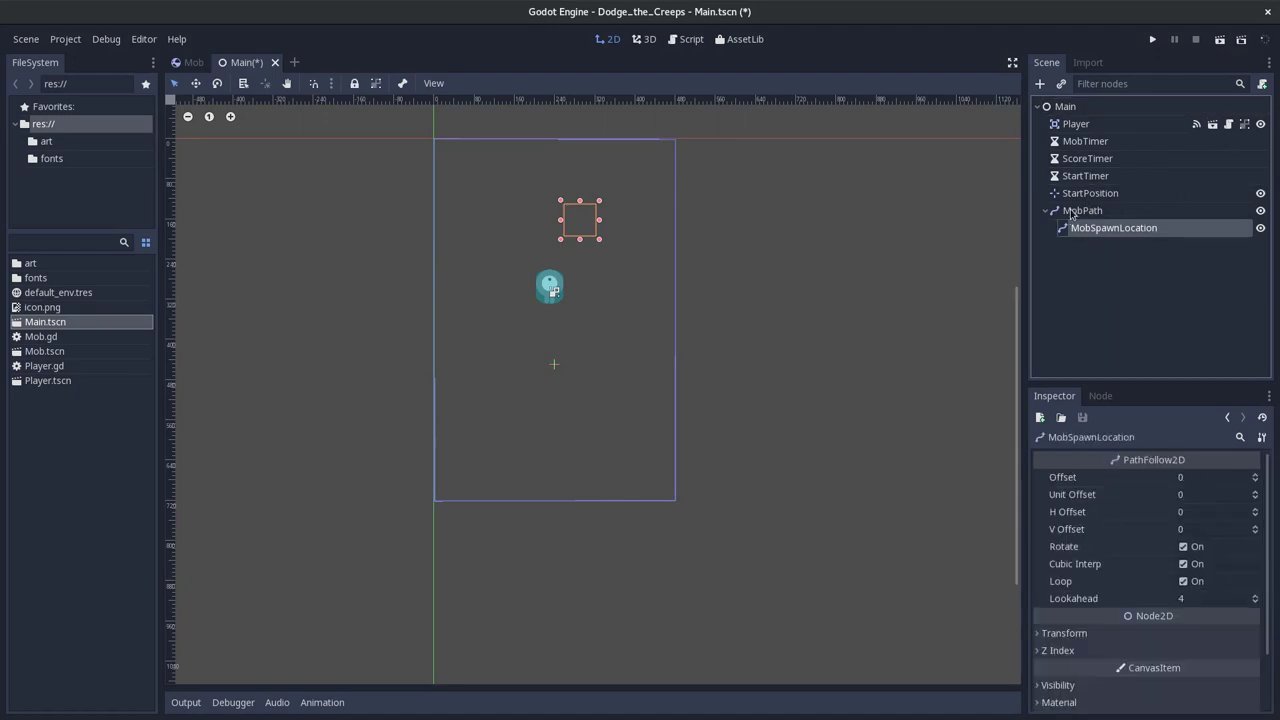
click(1072, 110)
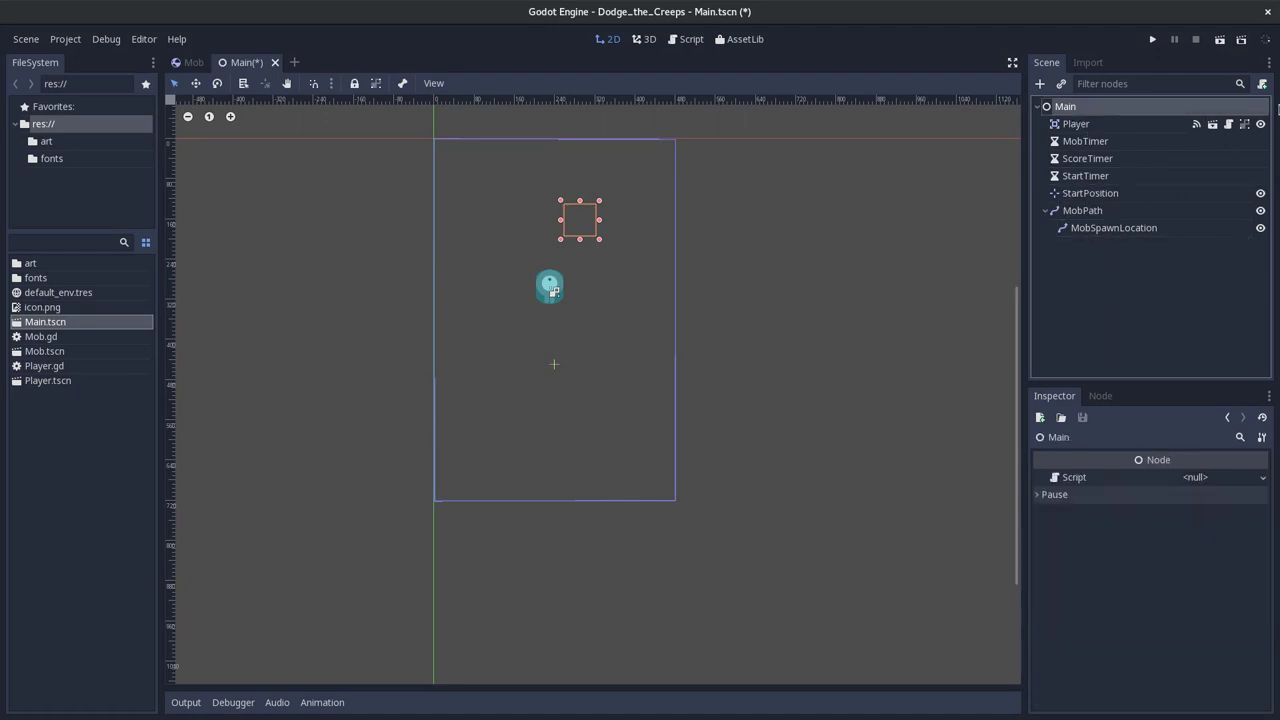
click(1262, 85)
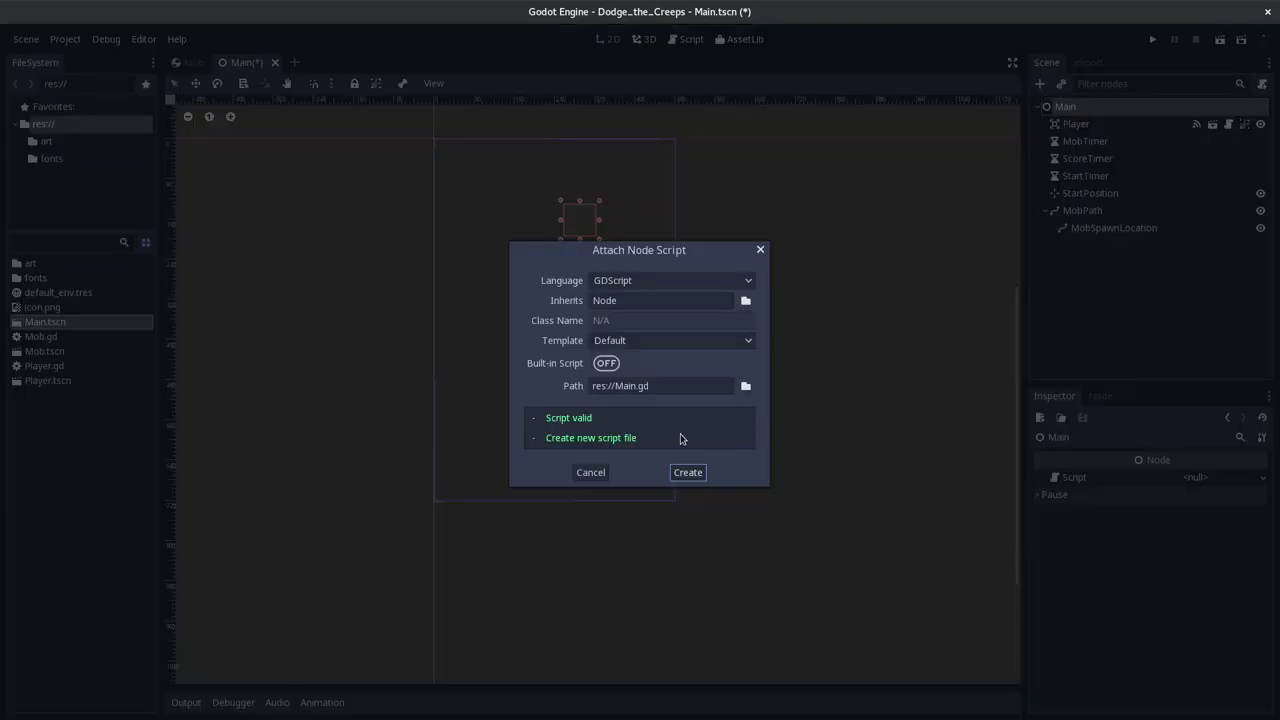
click(688, 470)
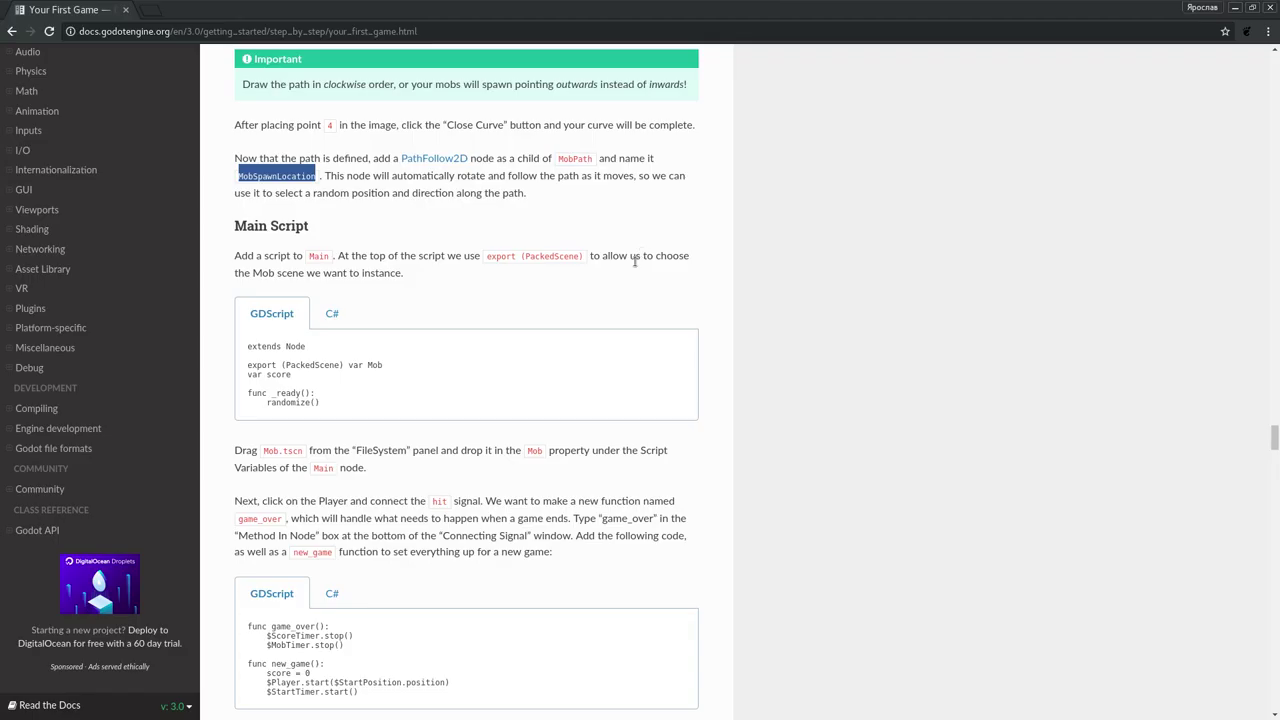
Replace Main.gd's contents with the tutorial's starter code ending in randomize(), and save it.
key(alt+Tab)
drag(328, 405, 228, 347)
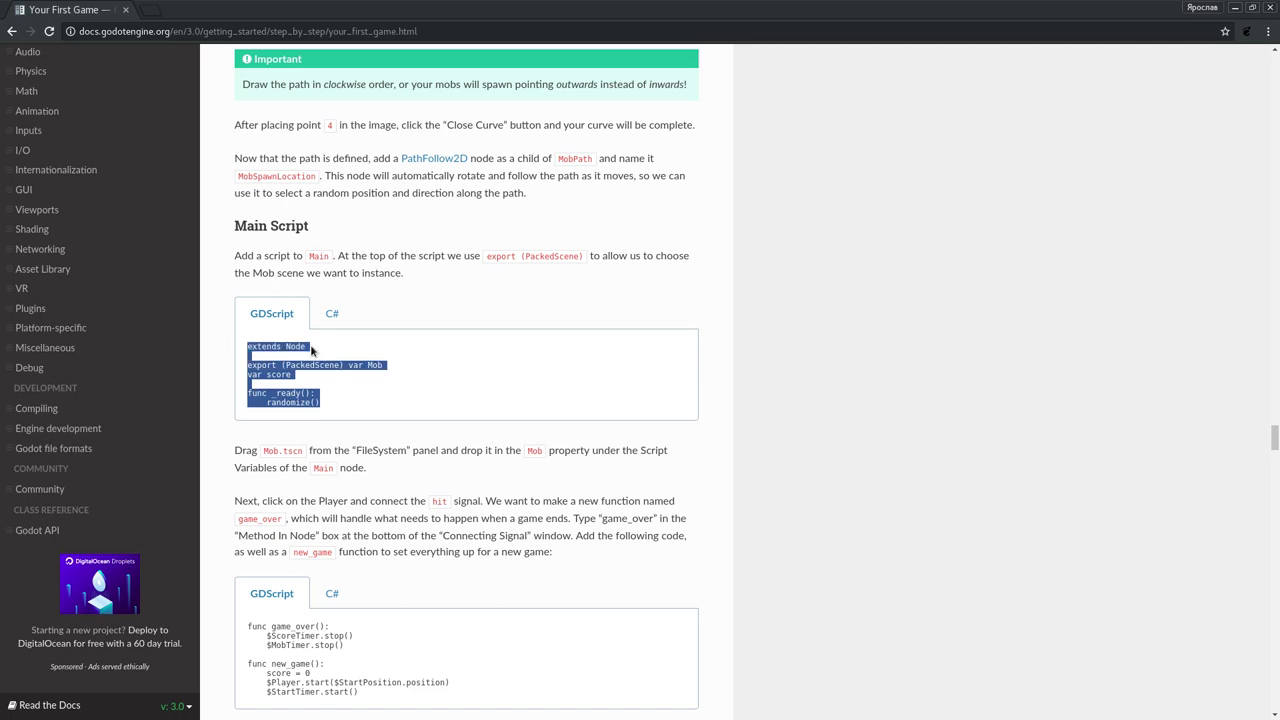
key(alt+Tab)
key(ctrl+a)
text(extends Node  export (PackedScene) var Mob var score  func _ready(): 	randomize())
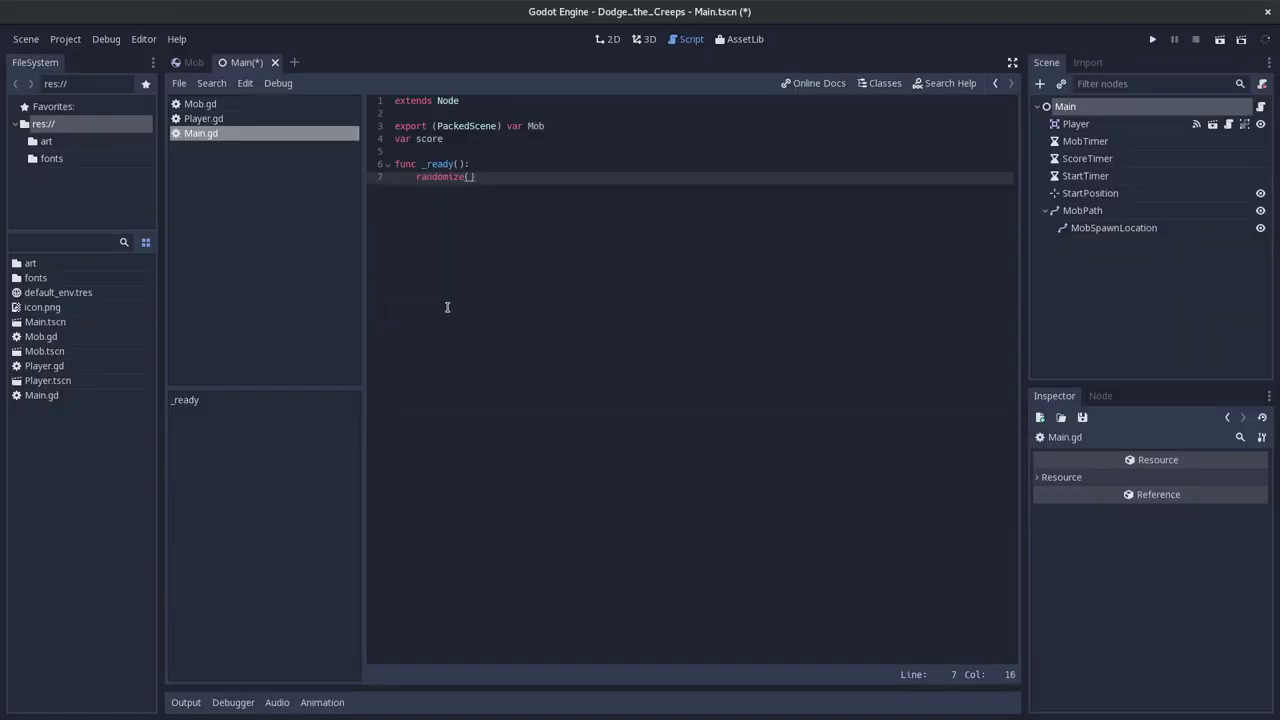
key(ctrl+s)
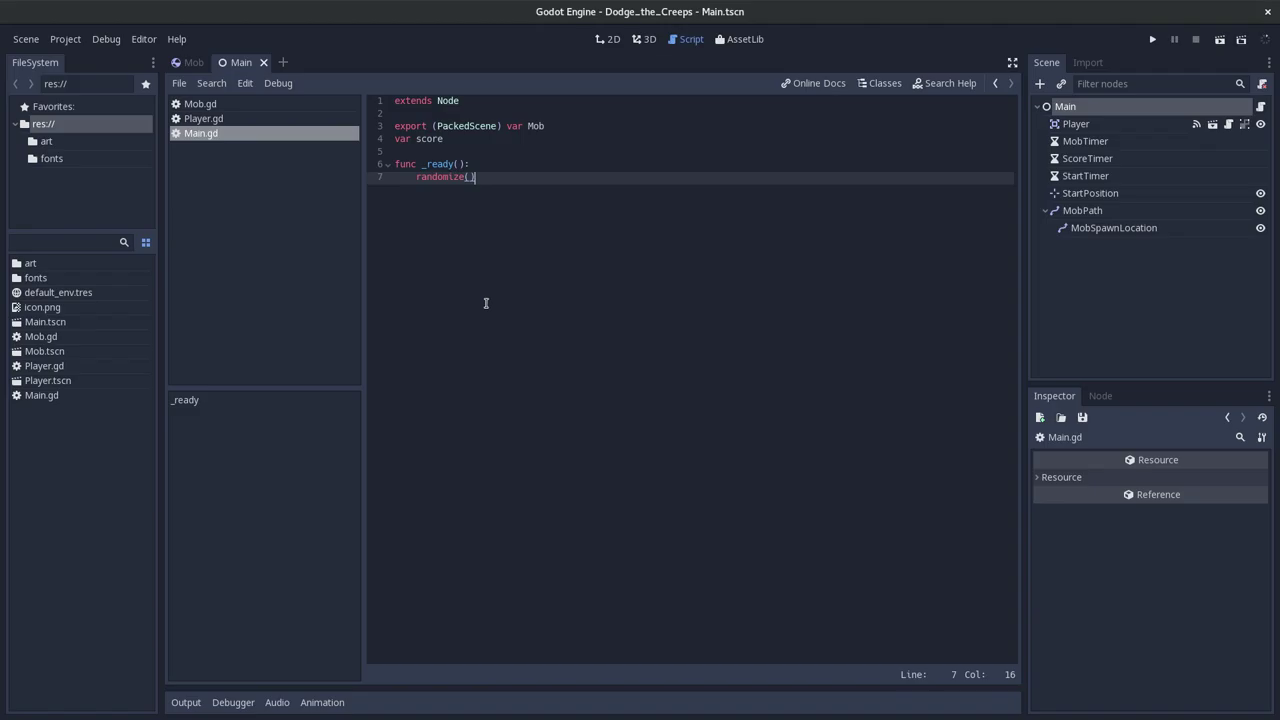
key(alt+Tab)
scroll(471, 366, down, 2)
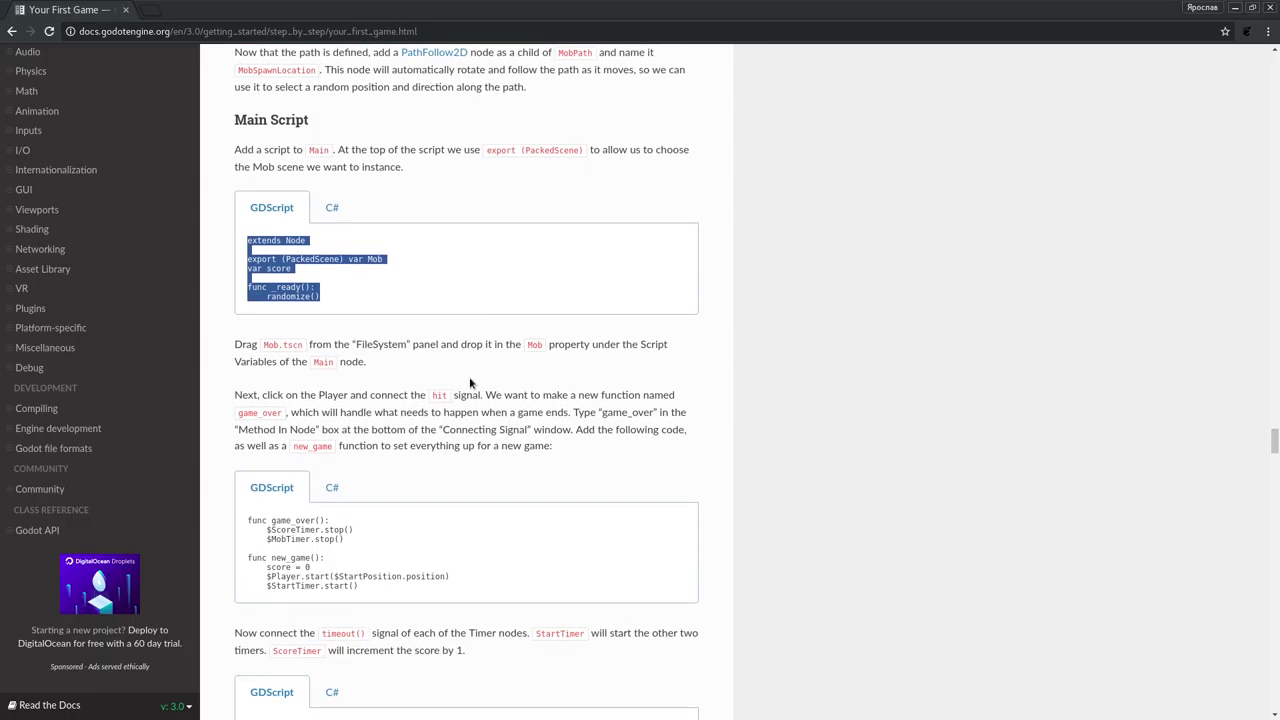
click(389, 376)
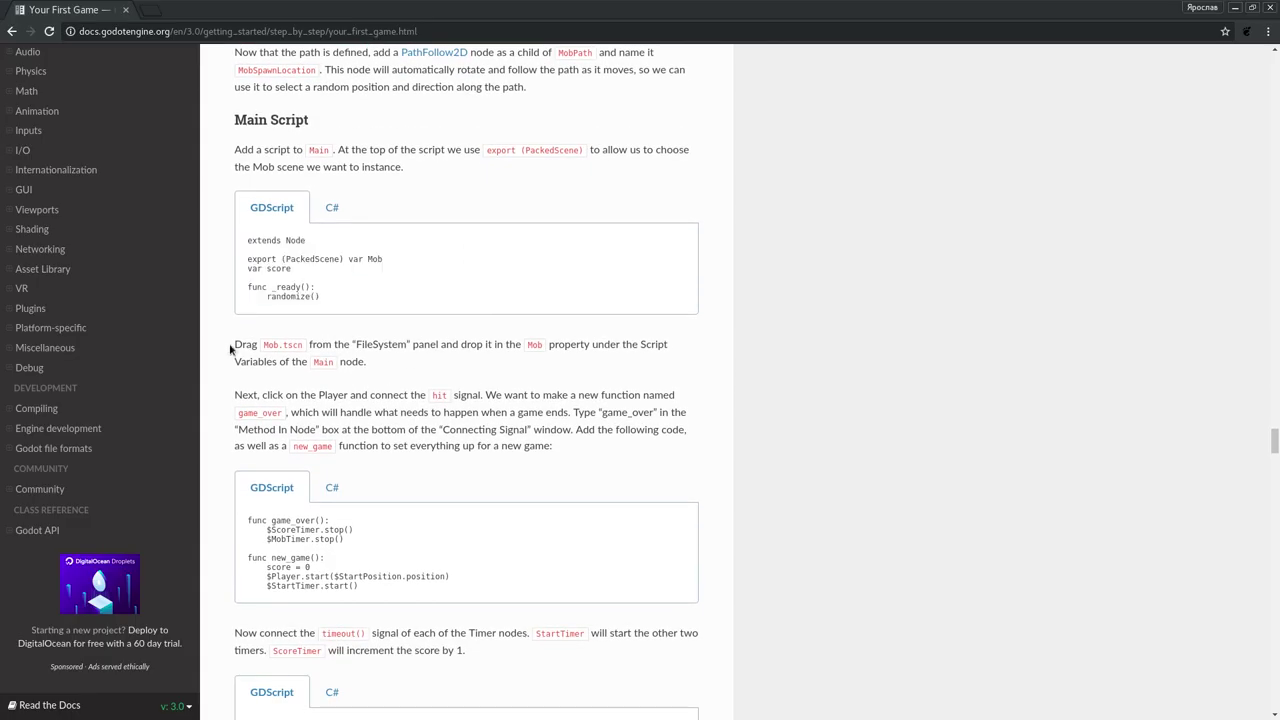
Drag Mob.tscn from the FileSystem onto the Main node's Mob script variable in the Inspector.
drag(237, 344, 408, 344)
click(298, 344)
click(422, 349)
double_click(446, 347)
click(541, 344)
double_click(577, 344)
key(alt+Tab)
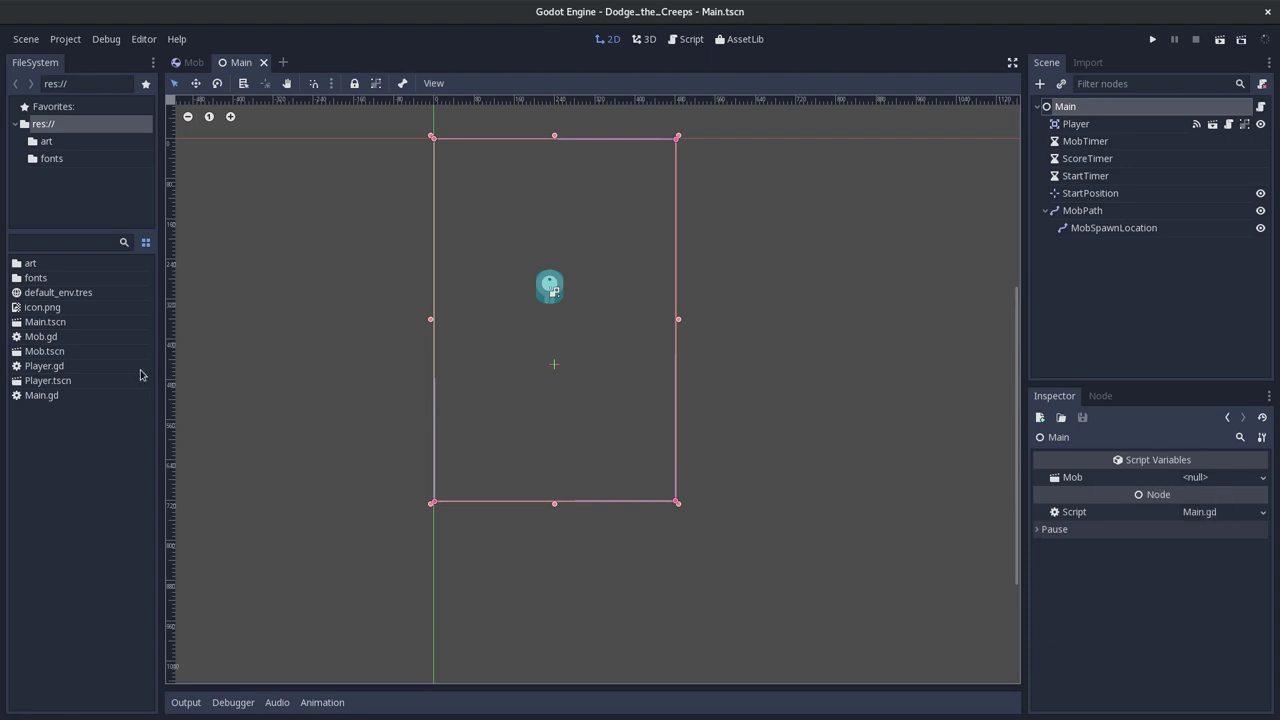
key(alt+Tab)
key(alt+Tab)
mouse_move(44, 351)
mouse_down()
mouse_move(540, 378)
mouse_move(1208, 490)
mouse_up()
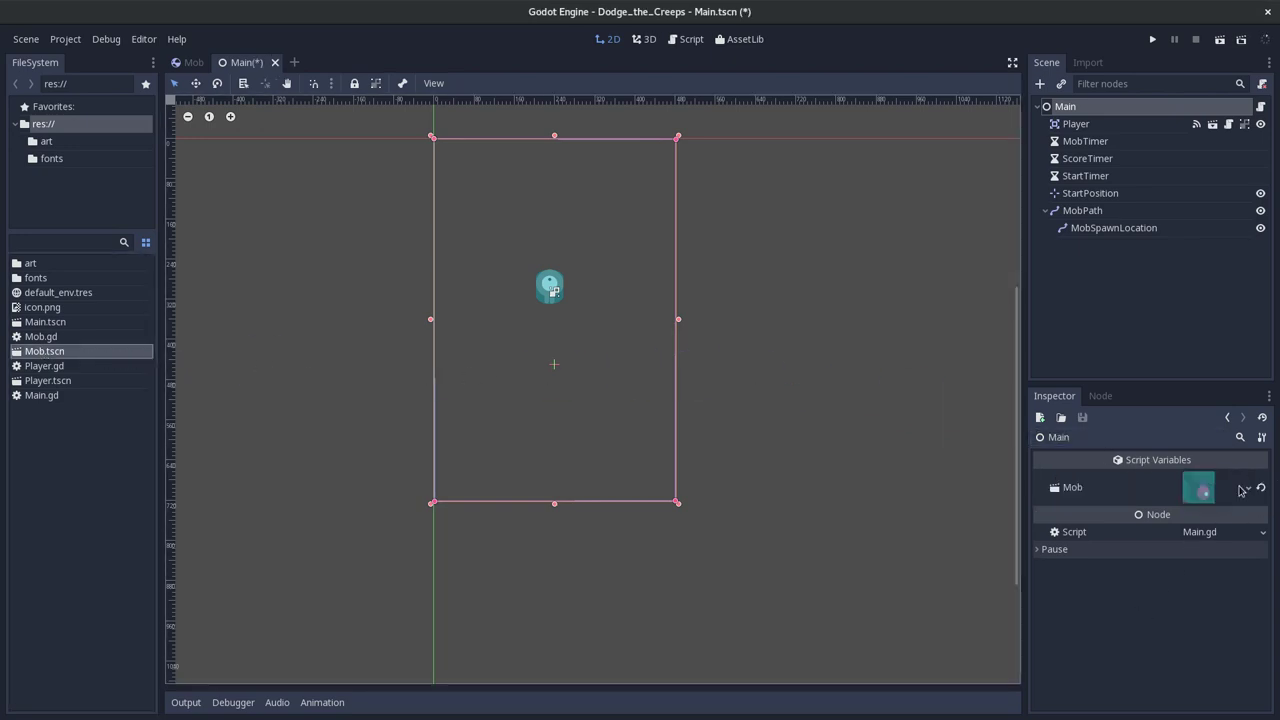
Save the Main scene with Ctrl+S.
key(ctrl+s)
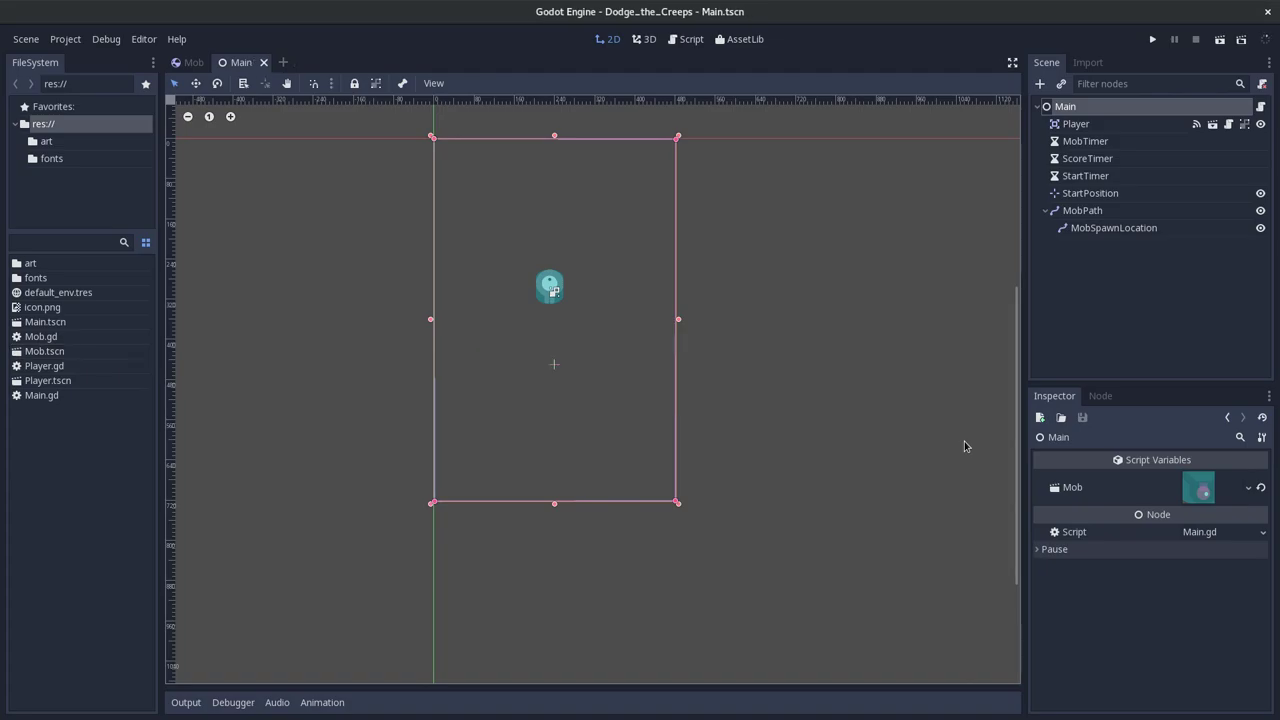
key(alt+Tab)
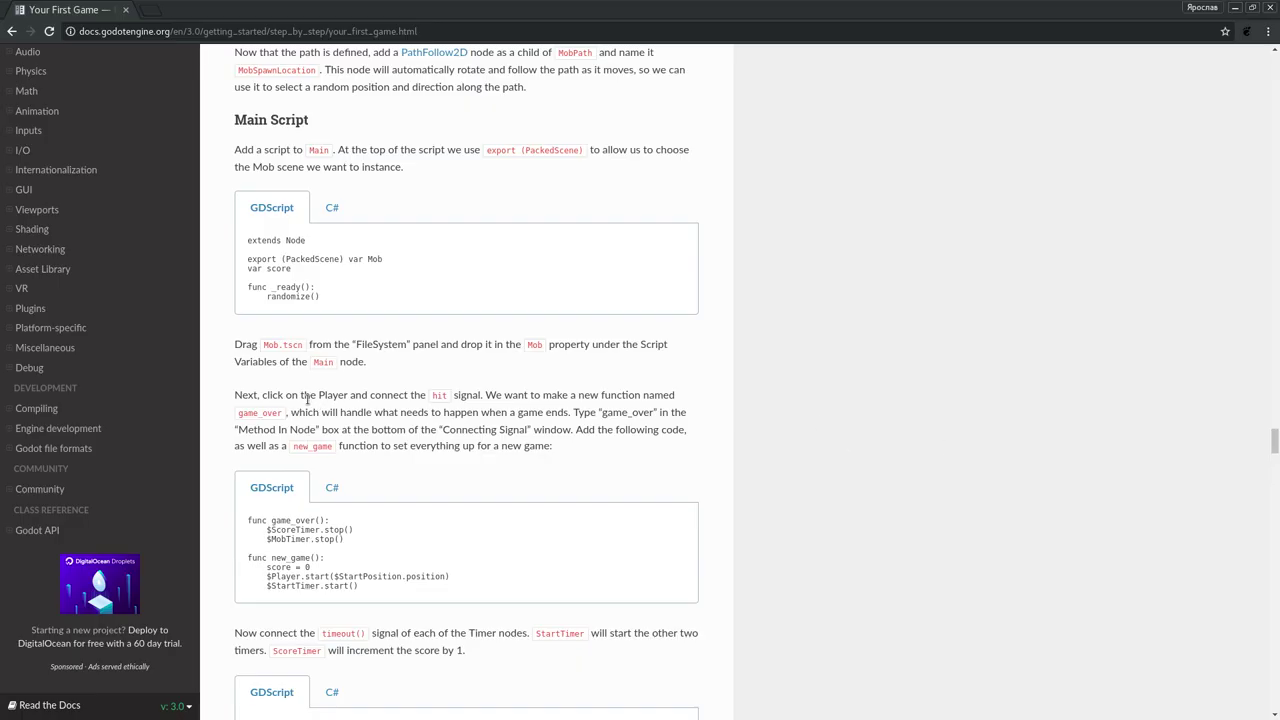
double_click(335, 396)
key(alt+Tab)
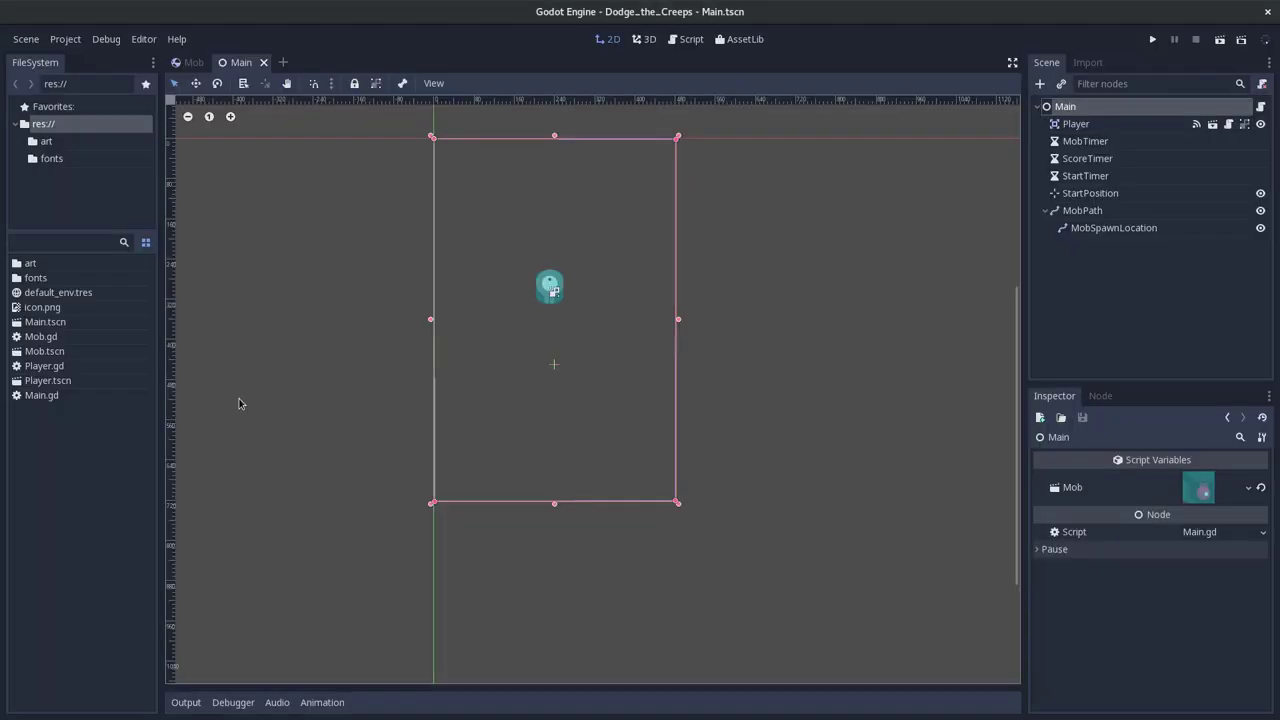
click(55, 368)
key(alt+Tab)
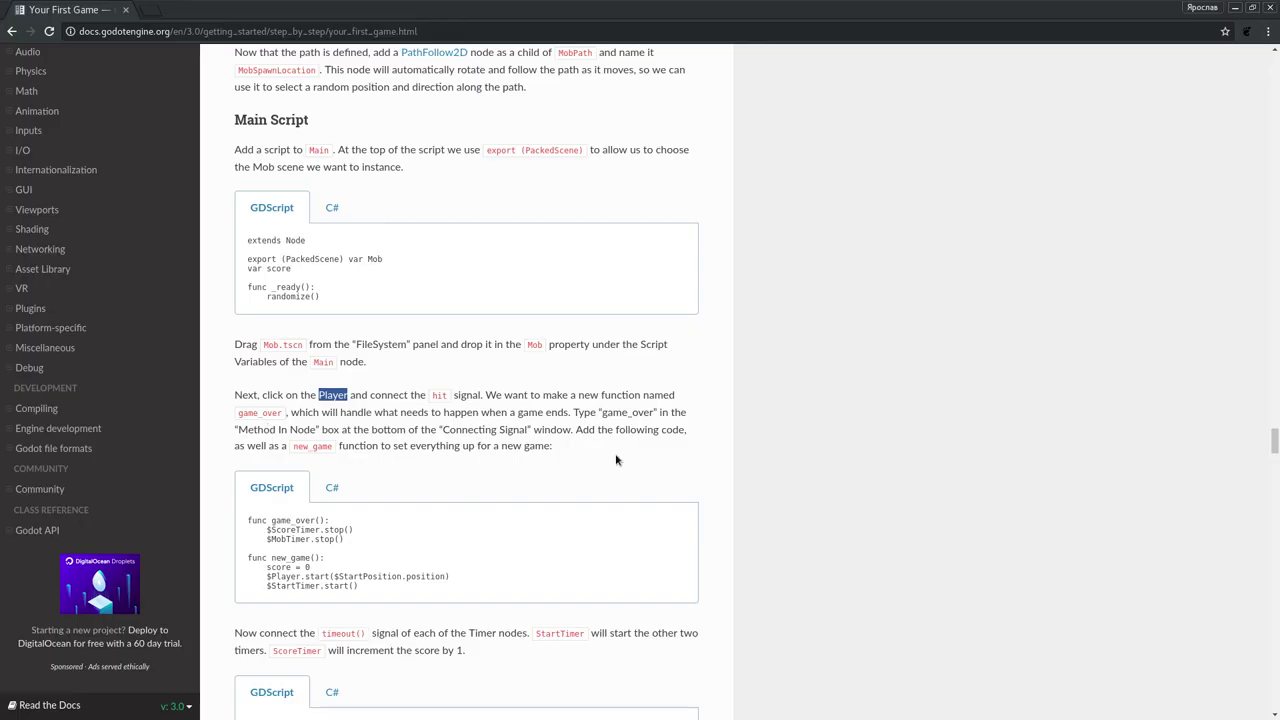
key(alt+Tab)
Open Player.tscn and Main.tscn, then select the Player node in Main's scene tree.
double_click(46, 381)
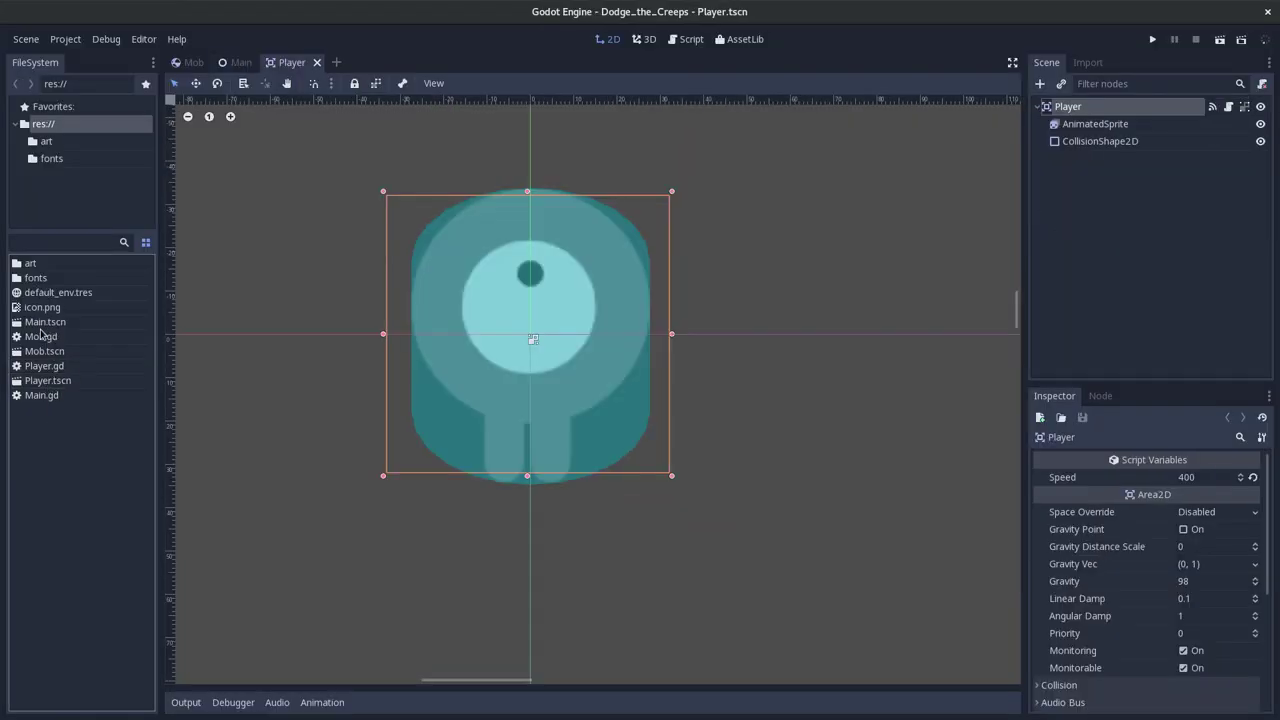
click(47, 337)
double_click(45, 322)
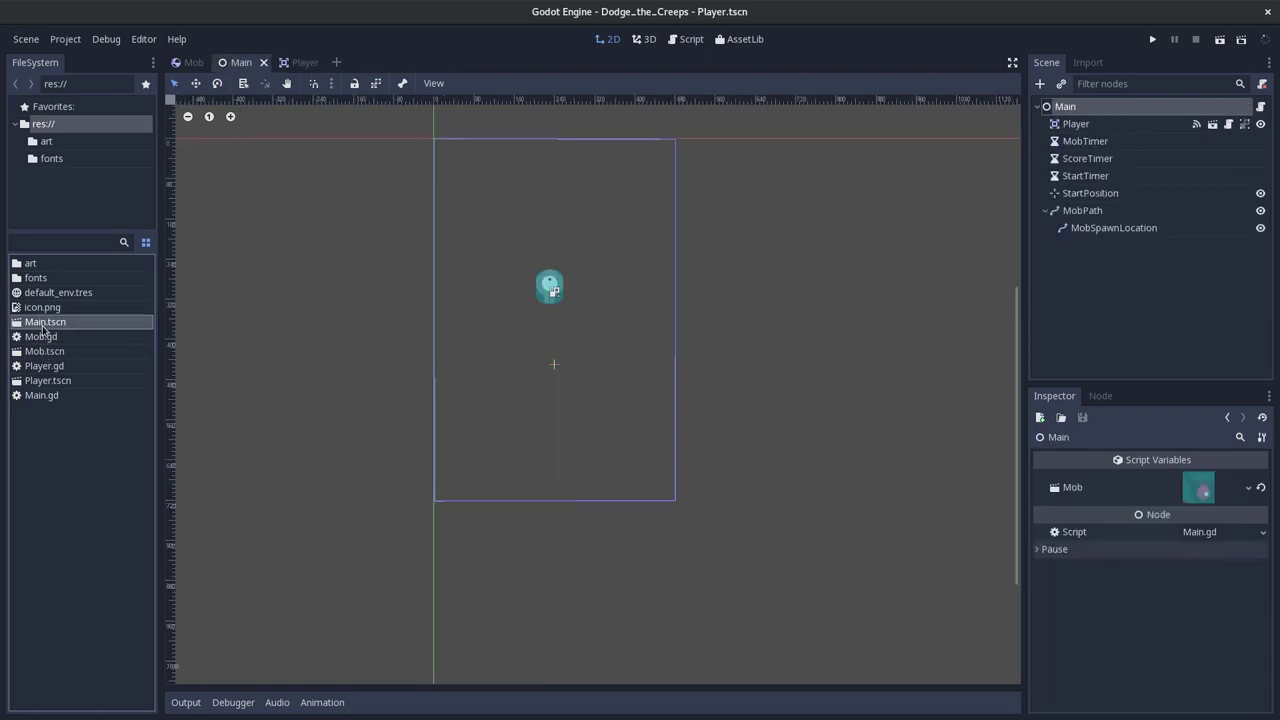
click(1088, 123)
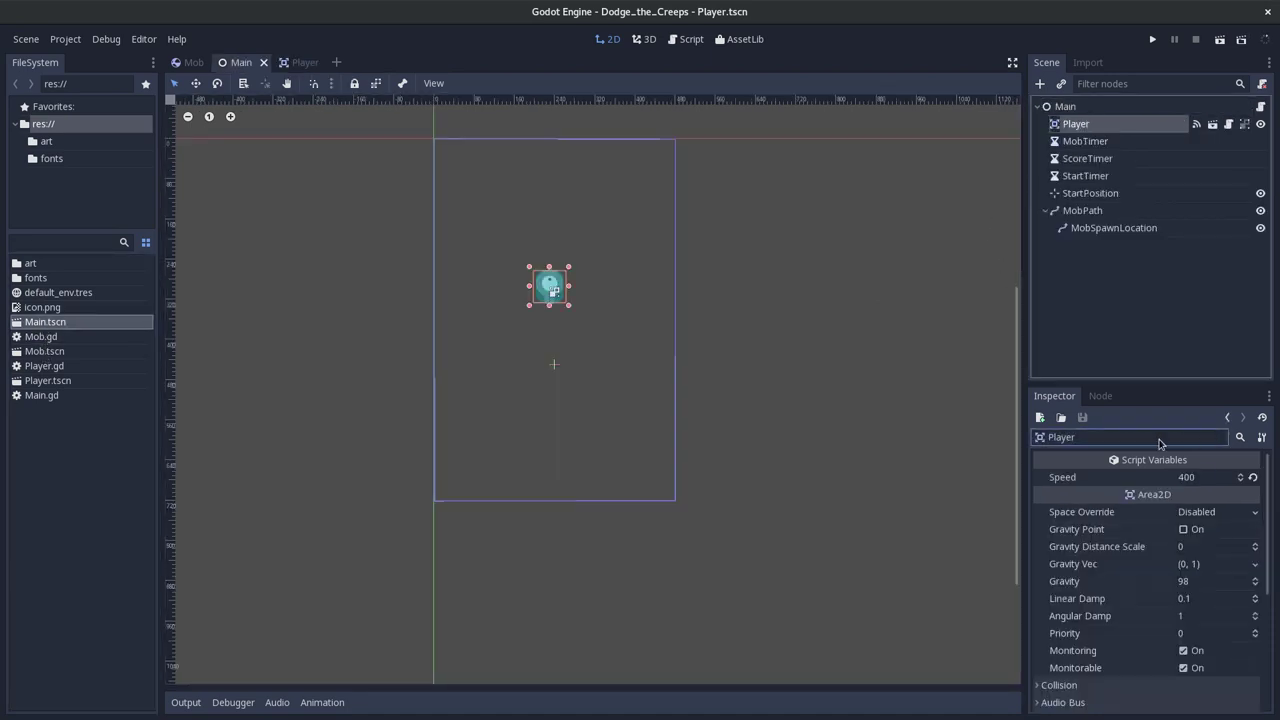
key(alt+Tab)
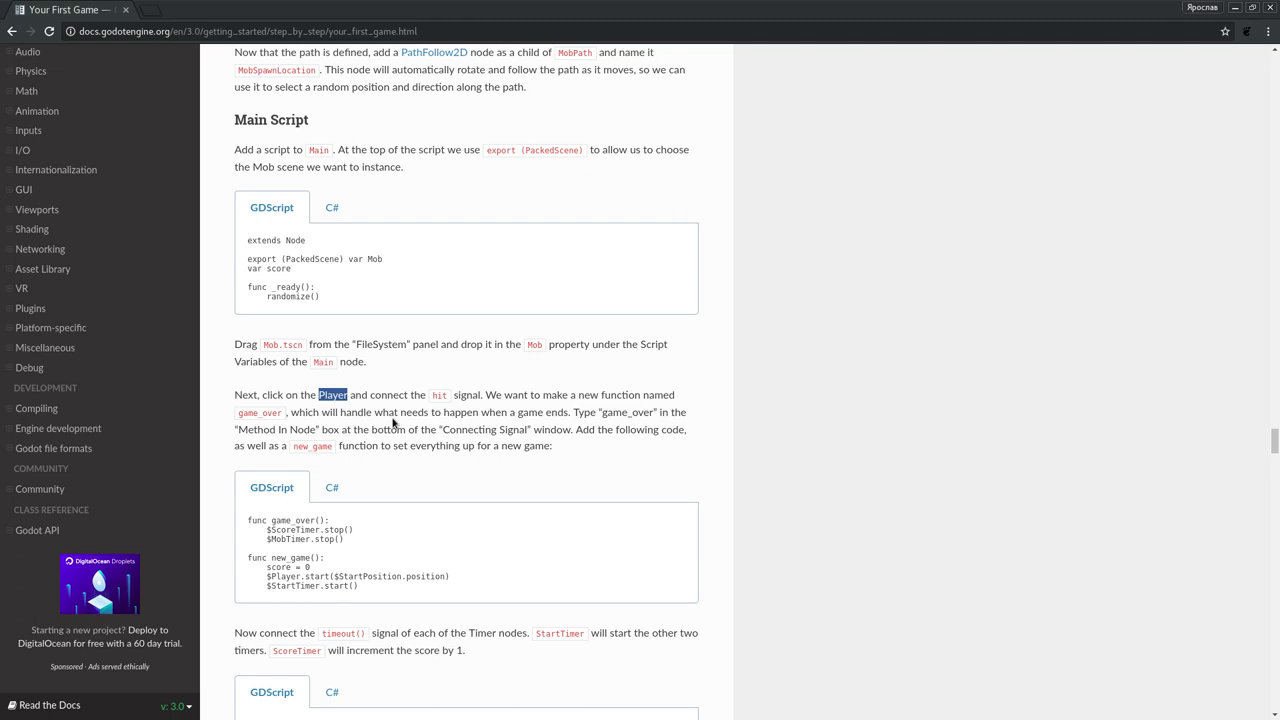
key(alt+Tab)
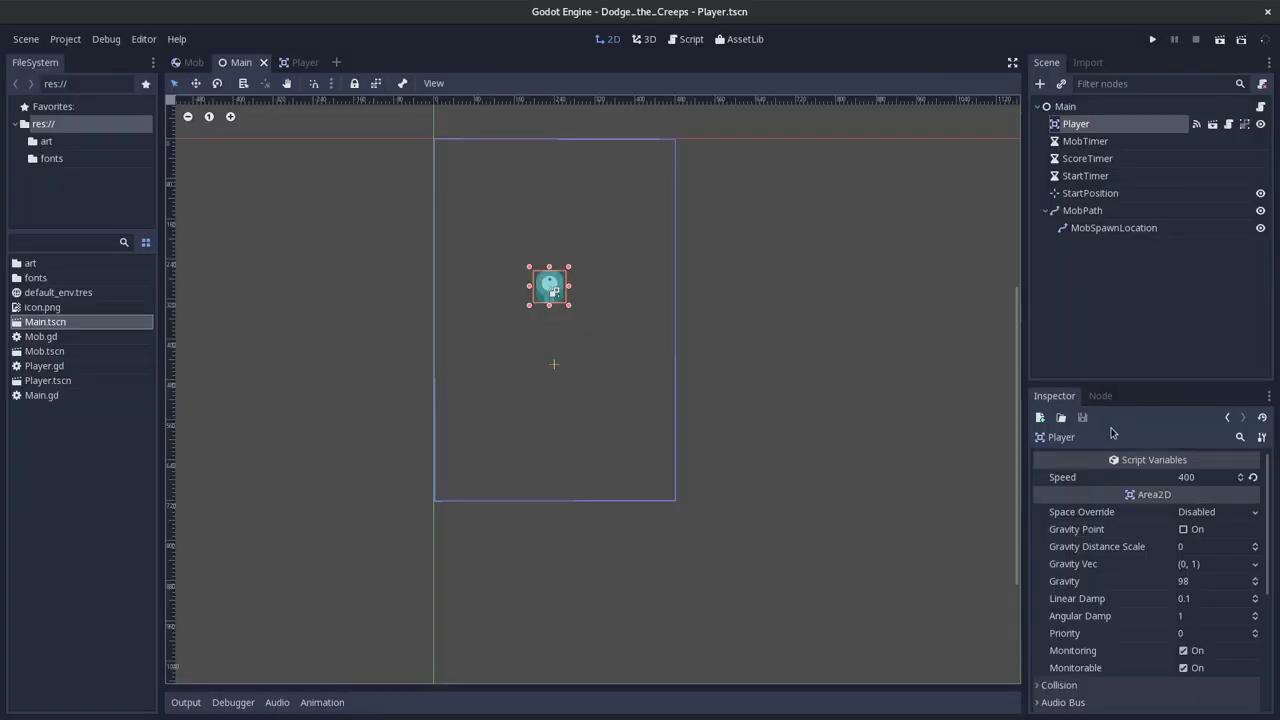
Connect the Player's hit() signal to Main, generating an _on_Player_hit function in Main.gd.
click(1100, 396)
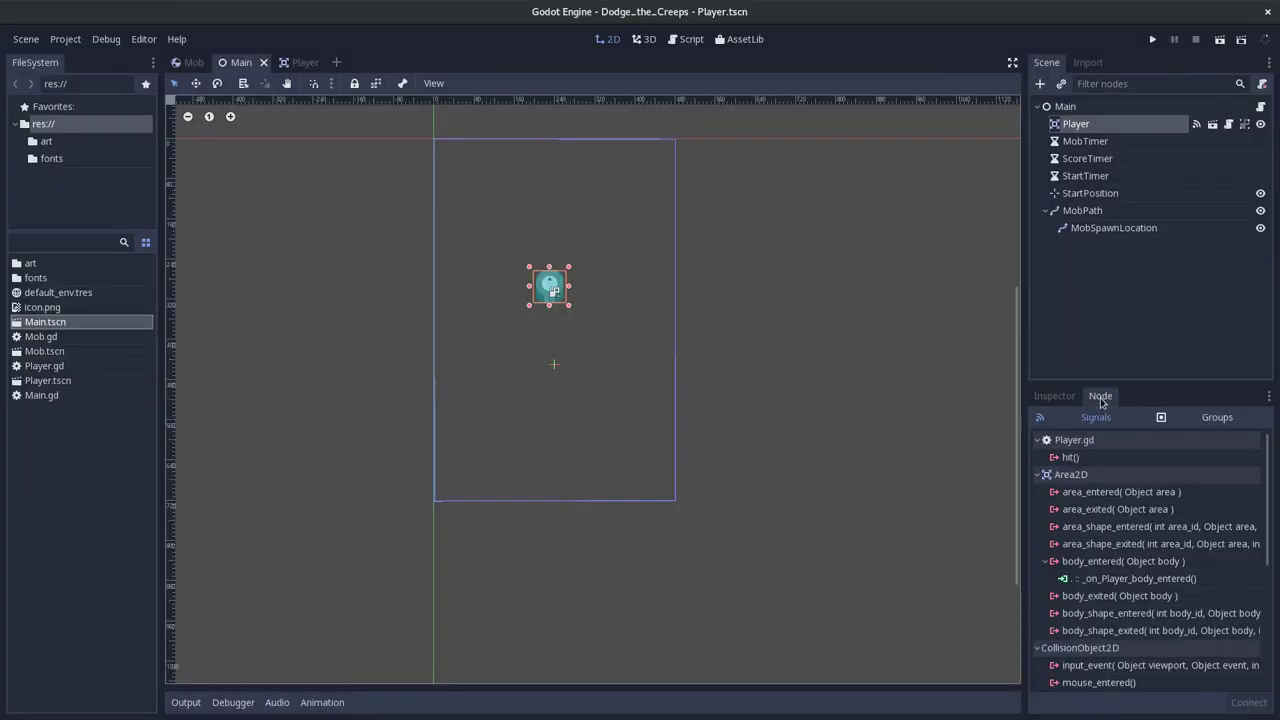
click(1083, 458)
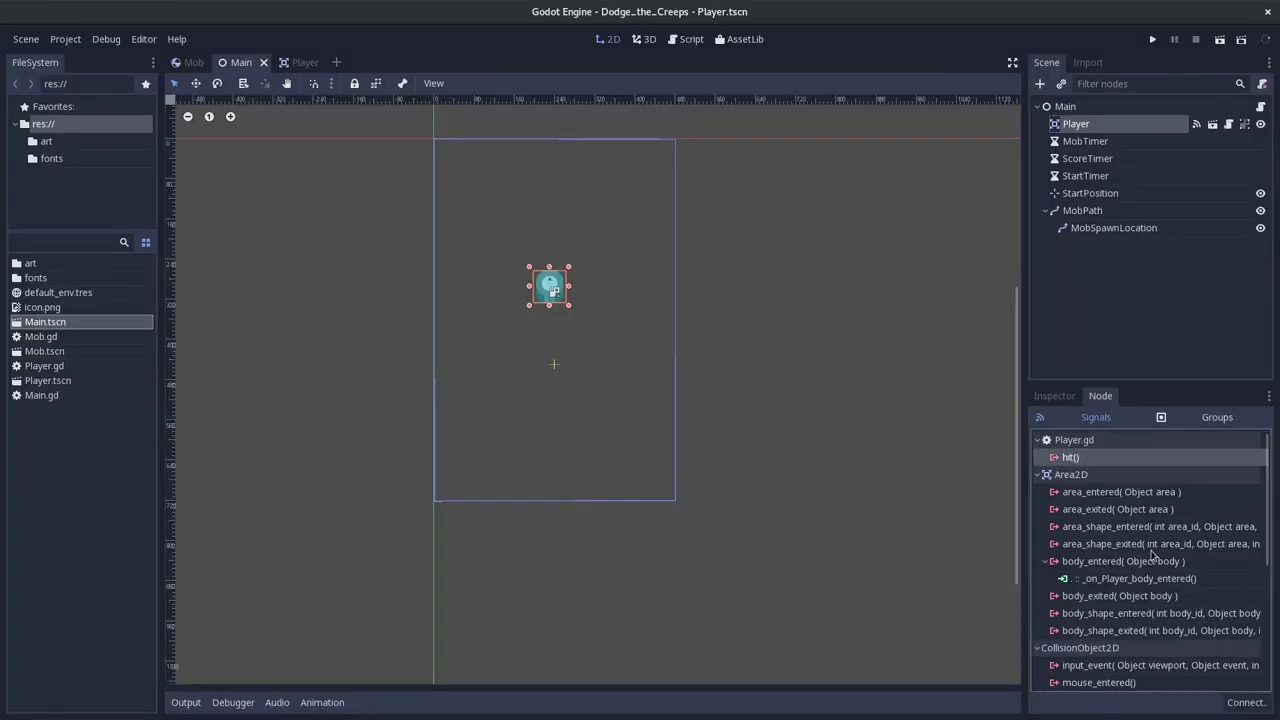
click(1258, 708)
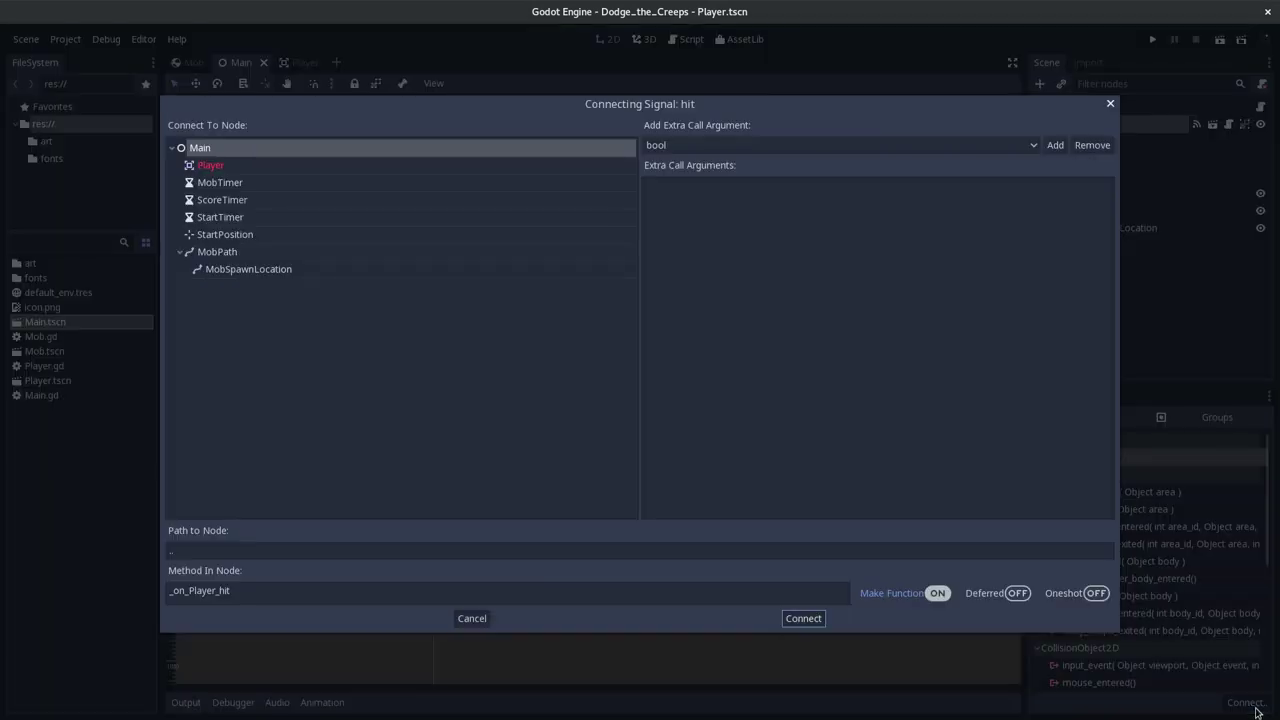
click(812, 624)
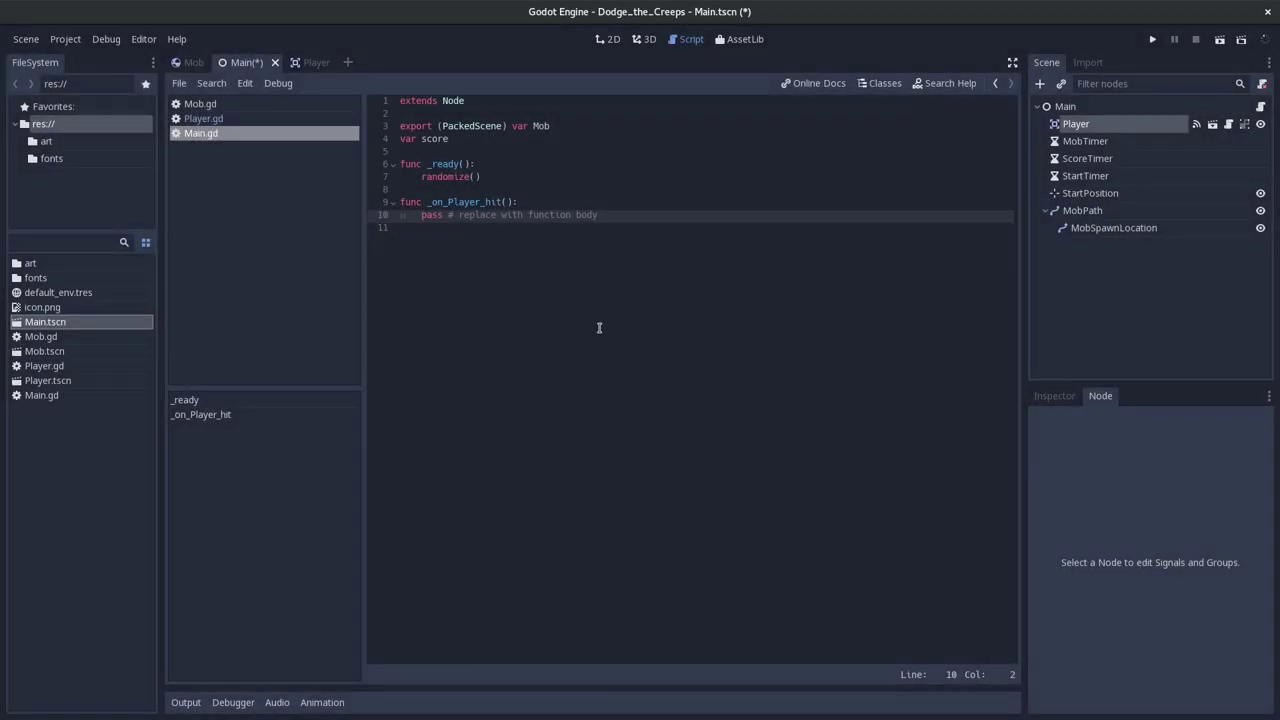
double_click(471, 202)
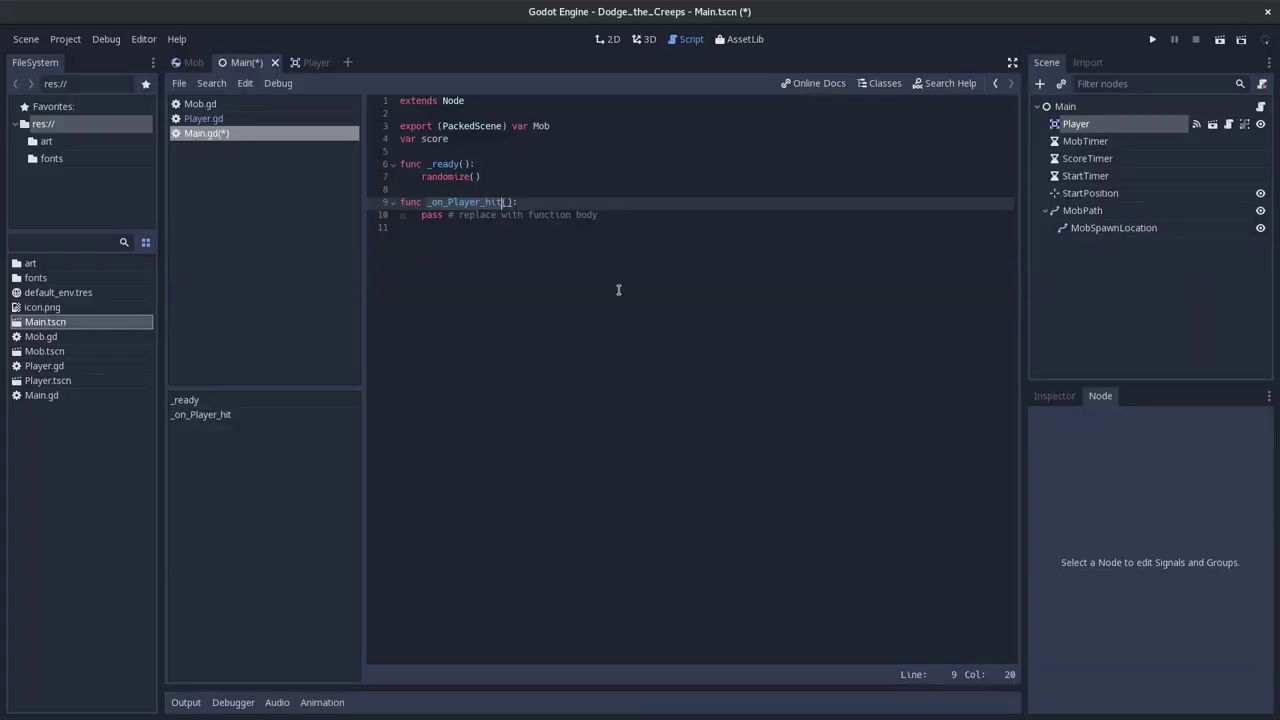
key(alt+Tab)
Find the game_over function name in the tutorial text.
scroll(529, 397, down, 1)
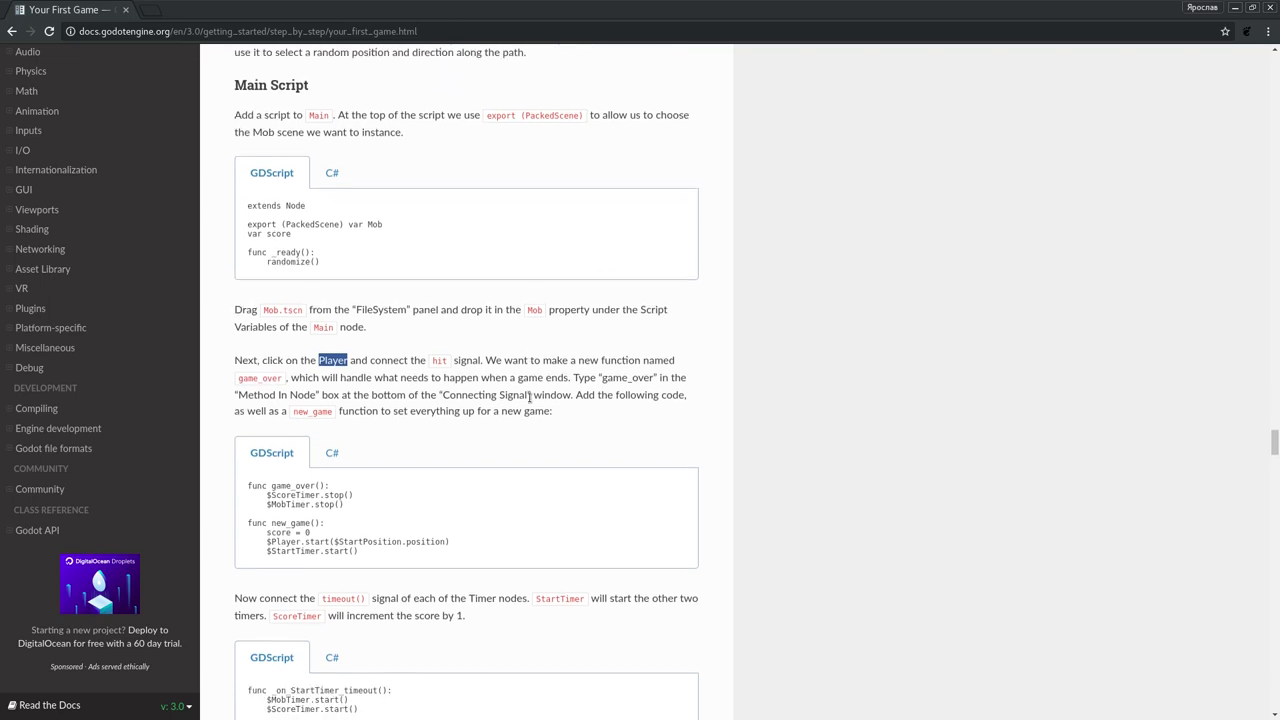
click(527, 397)
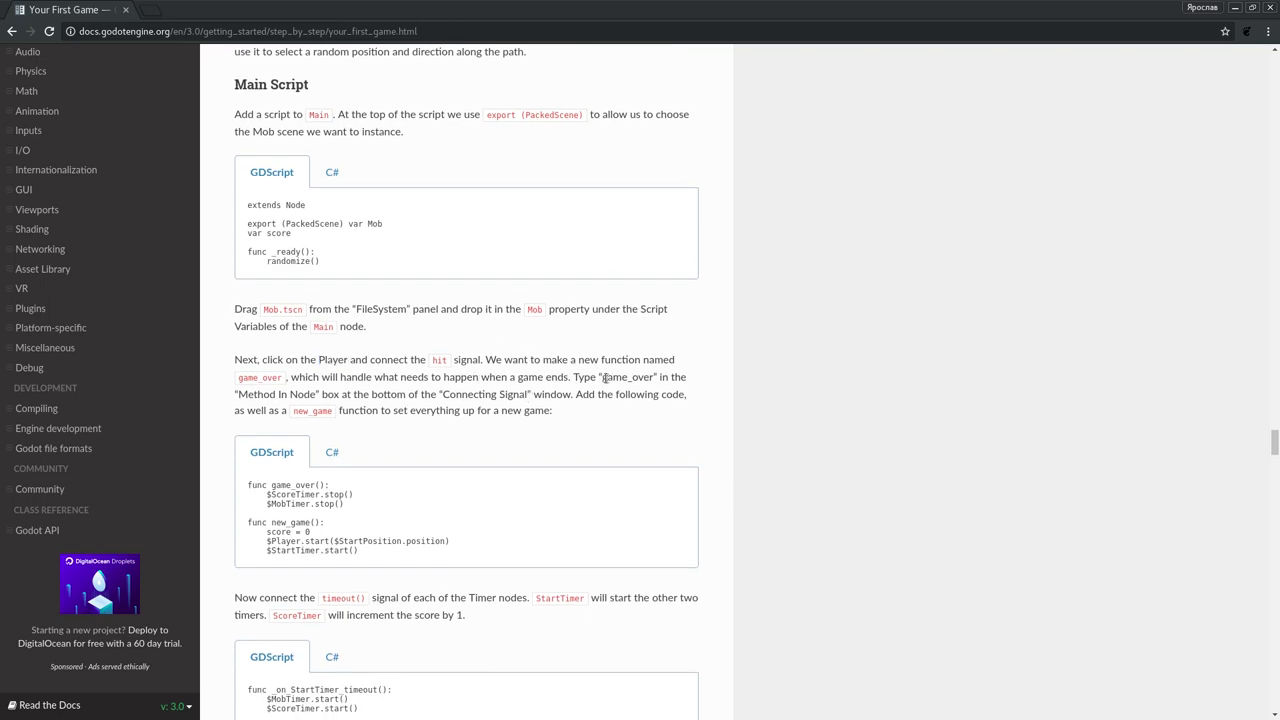
drag(603, 378, 657, 382)
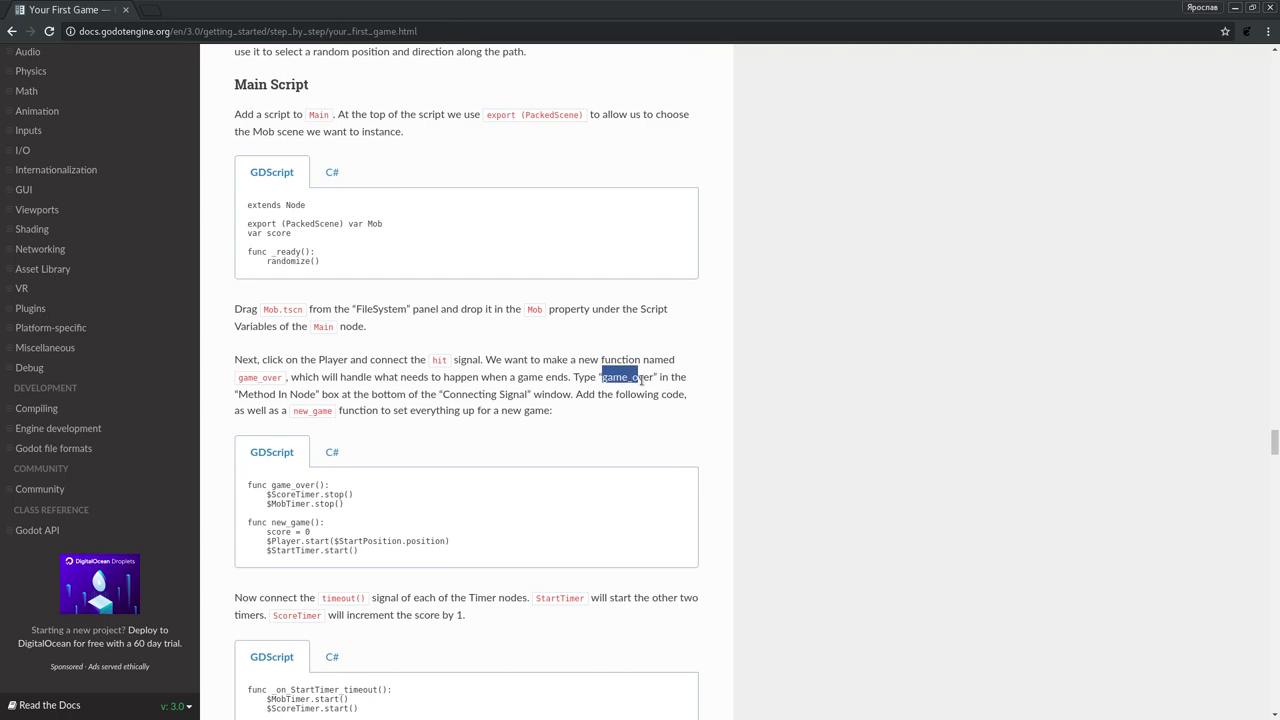
double_click(265, 378)
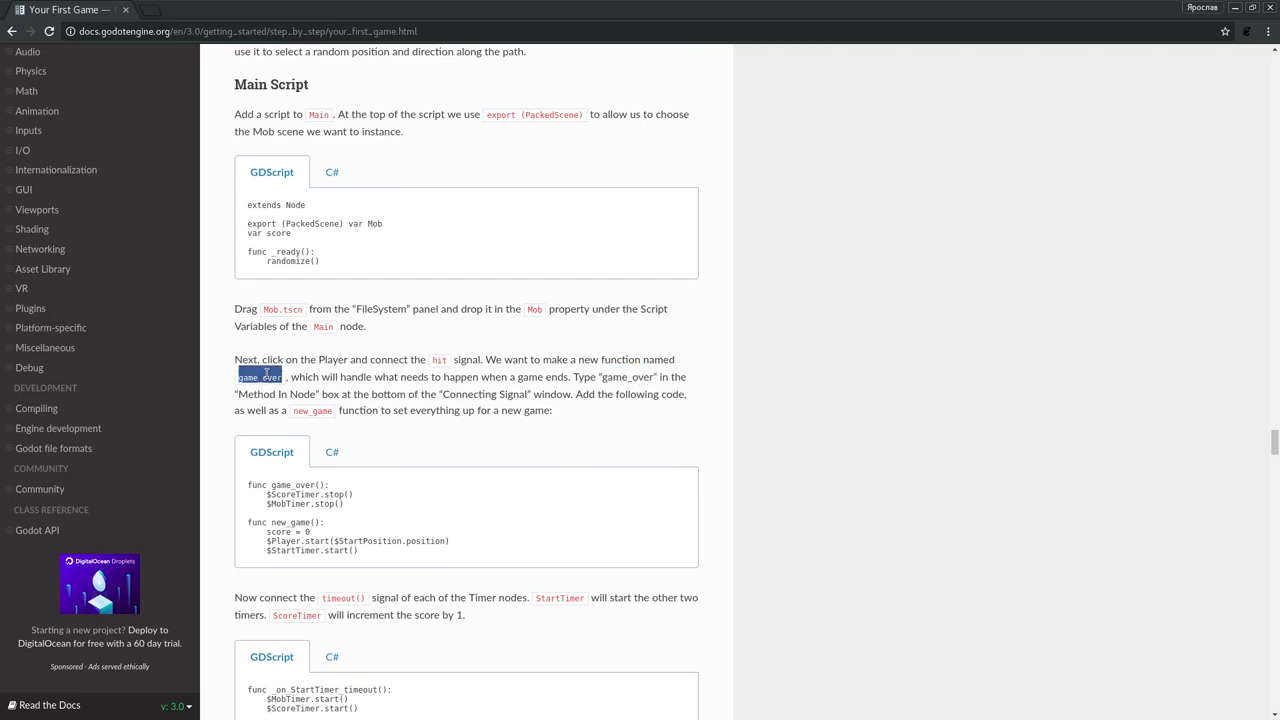
key(alt+Tab)
Disconnect hit from _on_Player_hit and reconnect it to a new game_over method.
click(1095, 474)
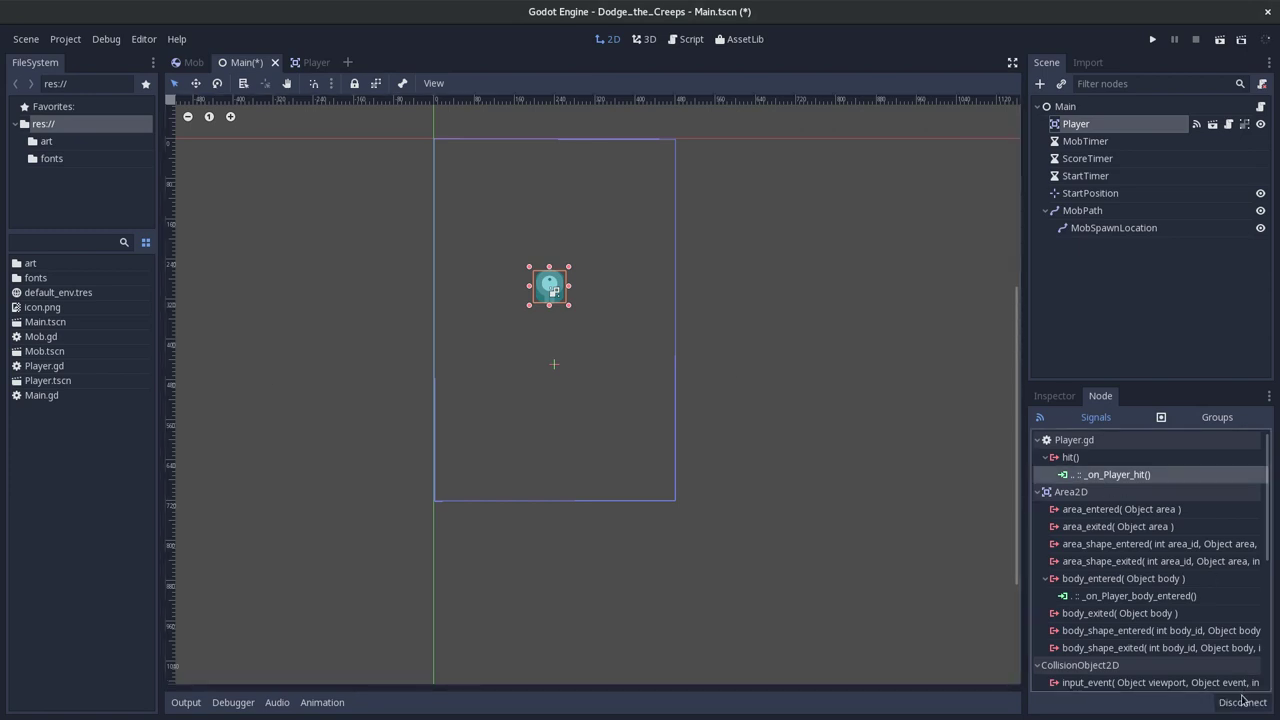
click(1243, 700)
click(1066, 456)
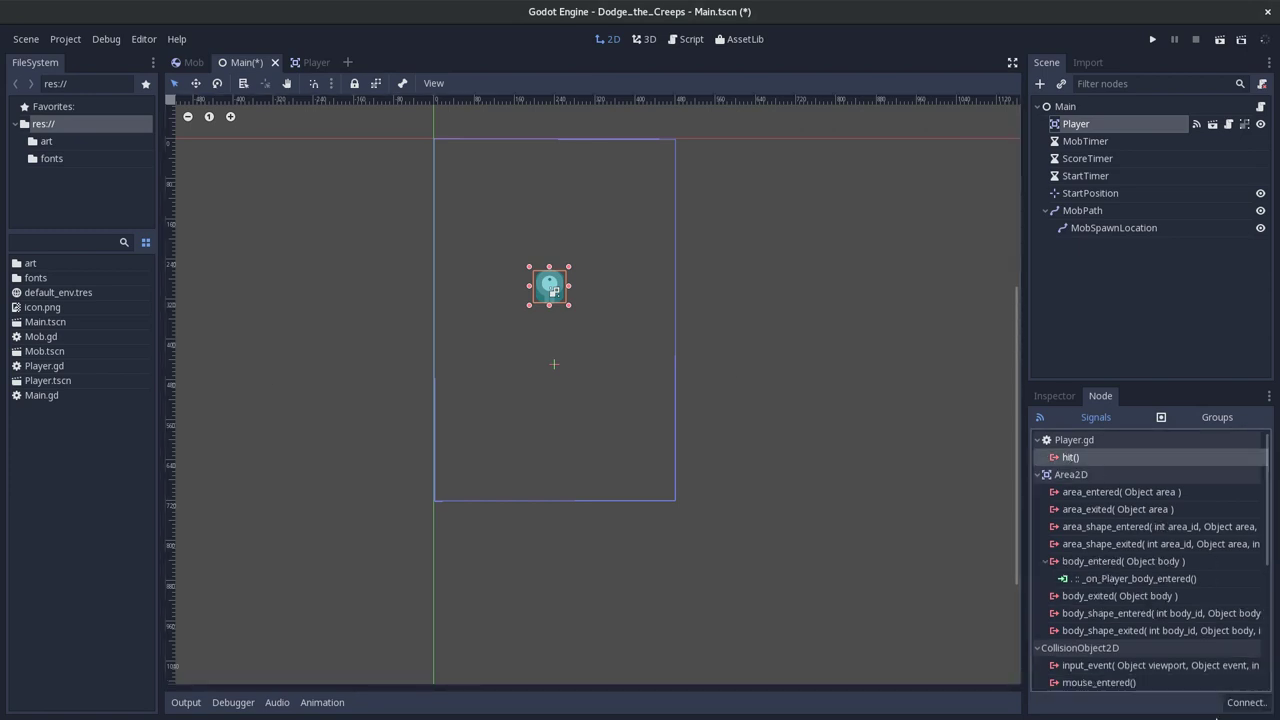
click(1243, 702)
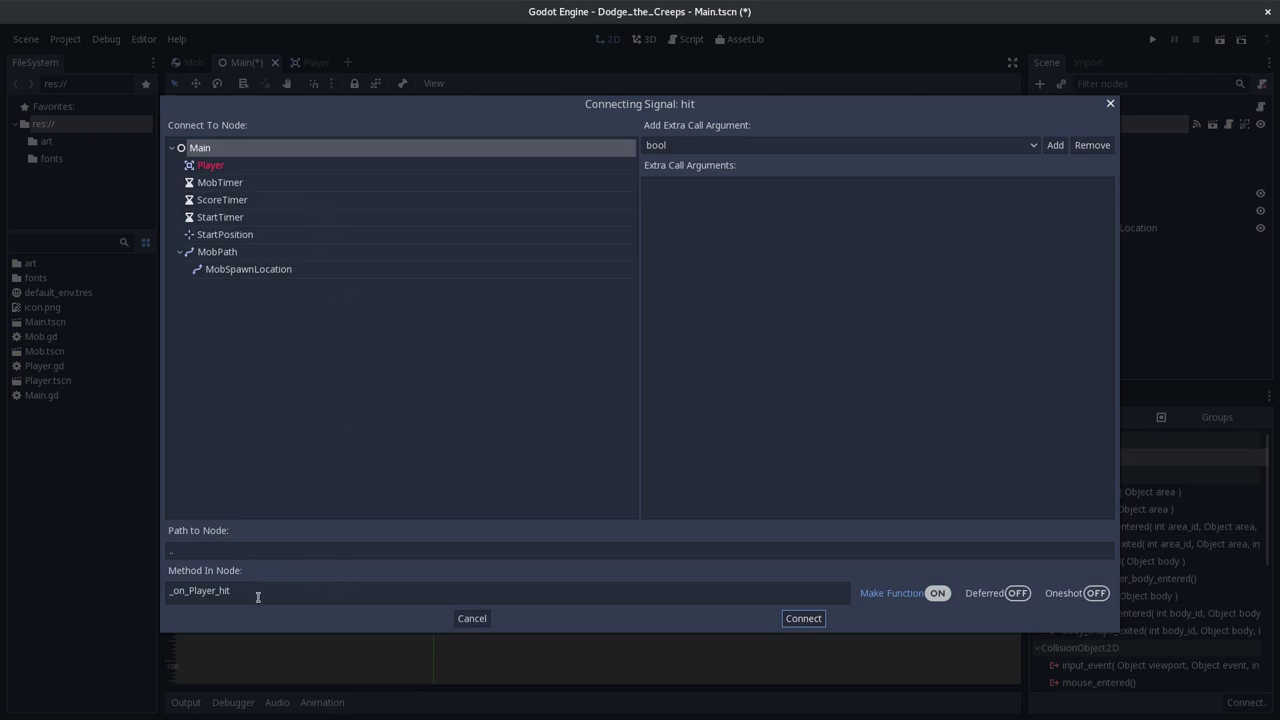
drag(258, 597, 18, 562)
text(game_over)
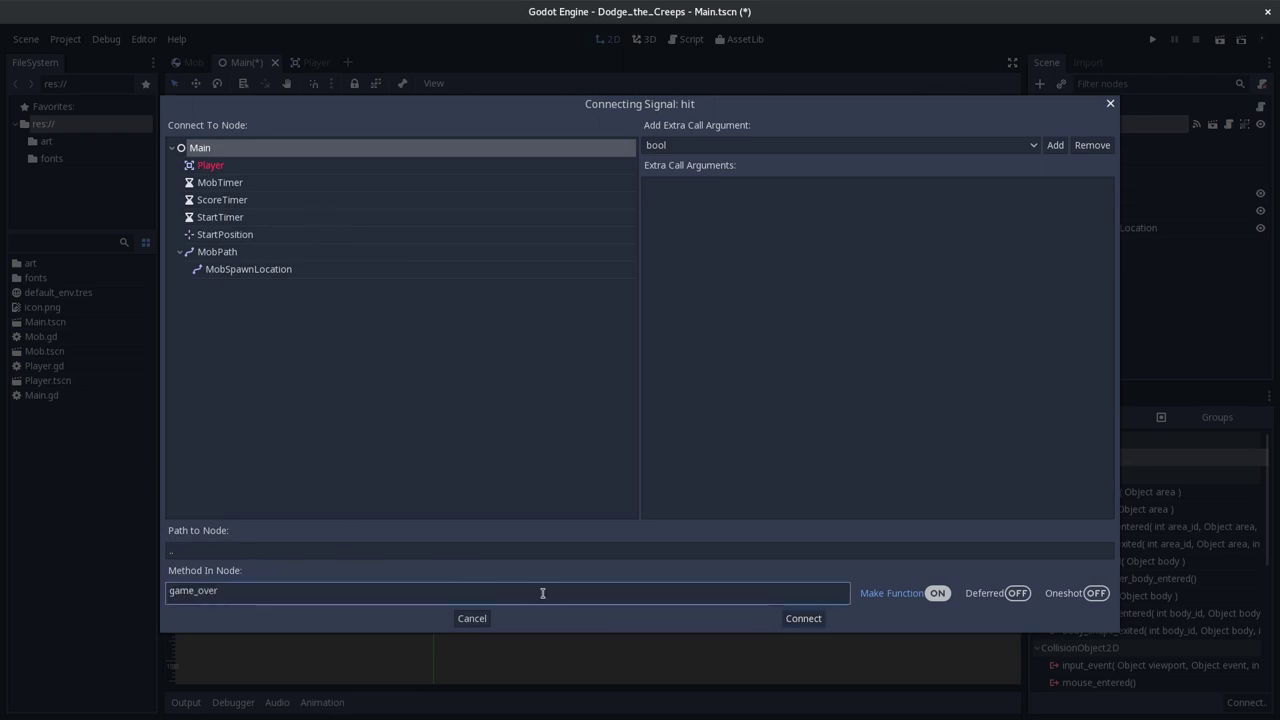
click(821, 620)
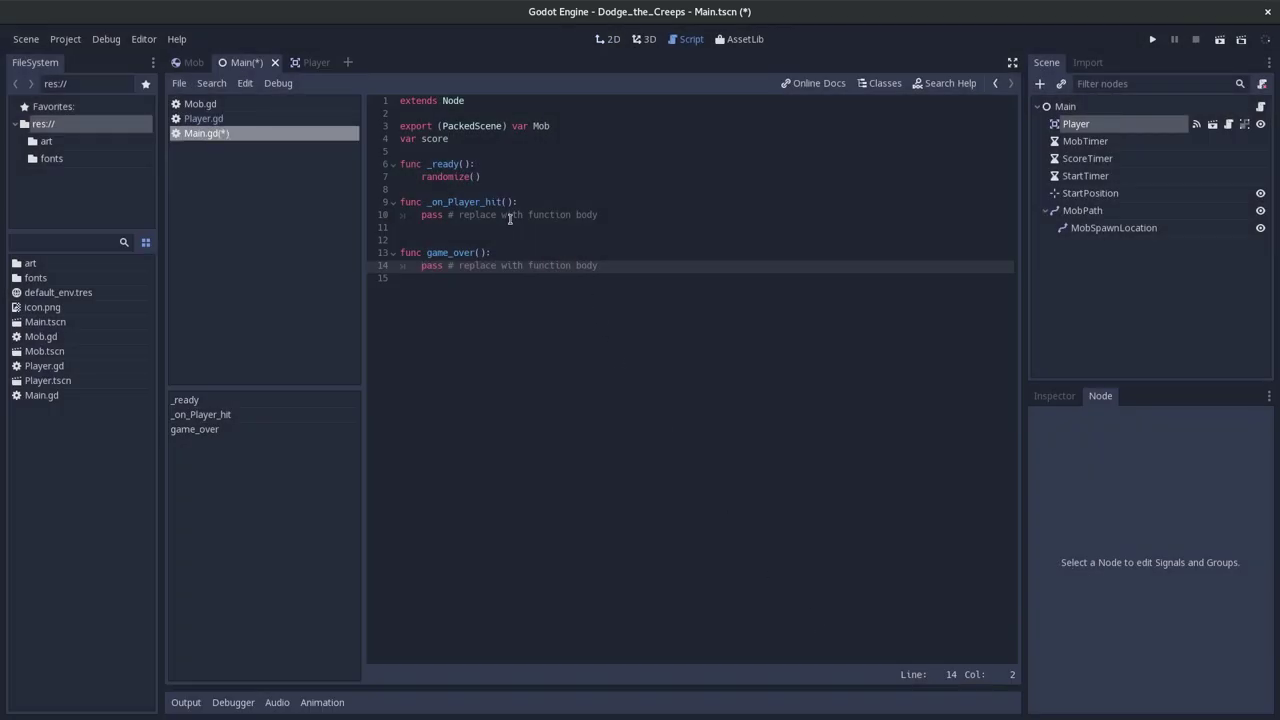
Delete the unused _on_Player_hit function from Main.gd and save.
click(424, 233)
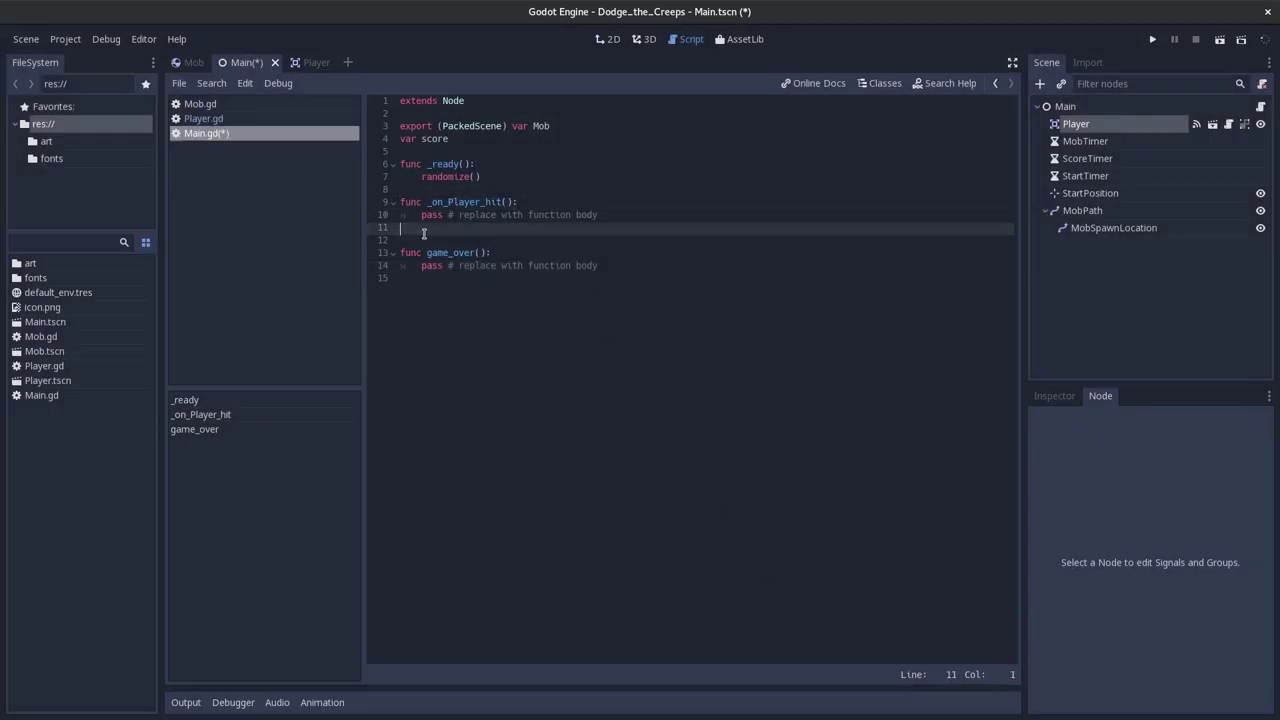
drag(424, 233, 392, 206)
key(BackSpace)
key(BackSpace)
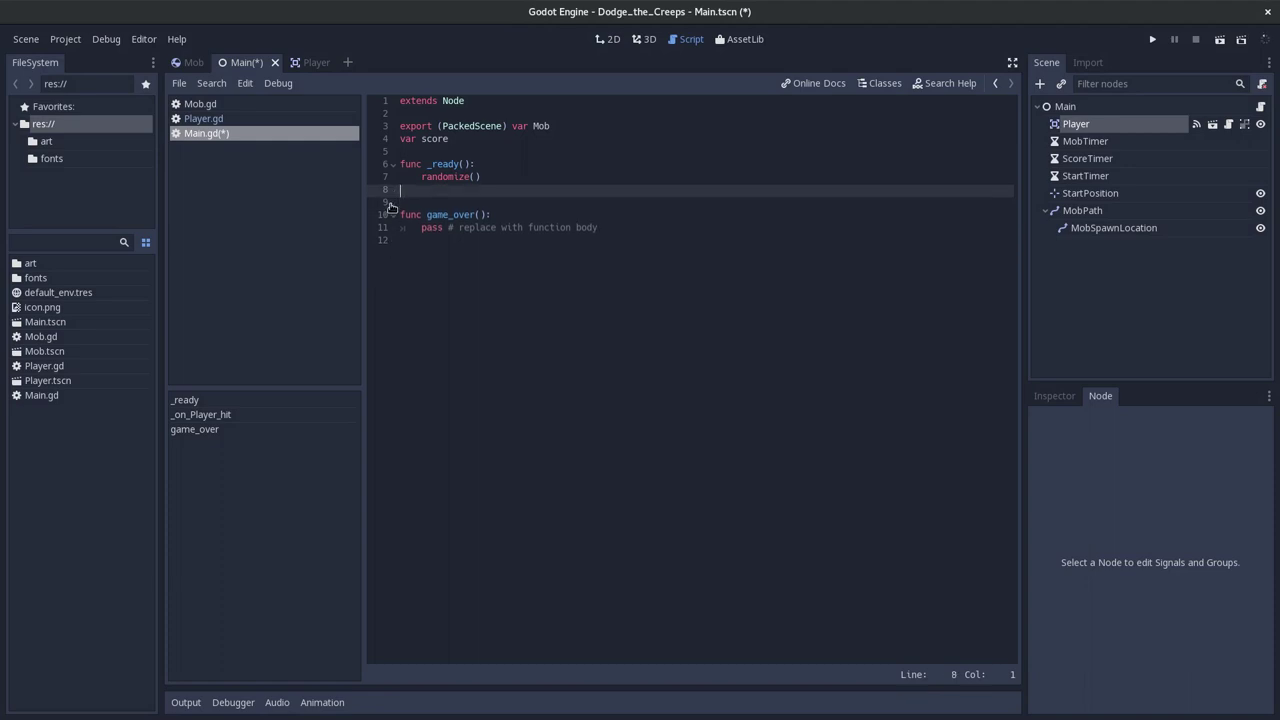
key(ctrl+s)
Test-run the game, then close the game window.
key(F6)
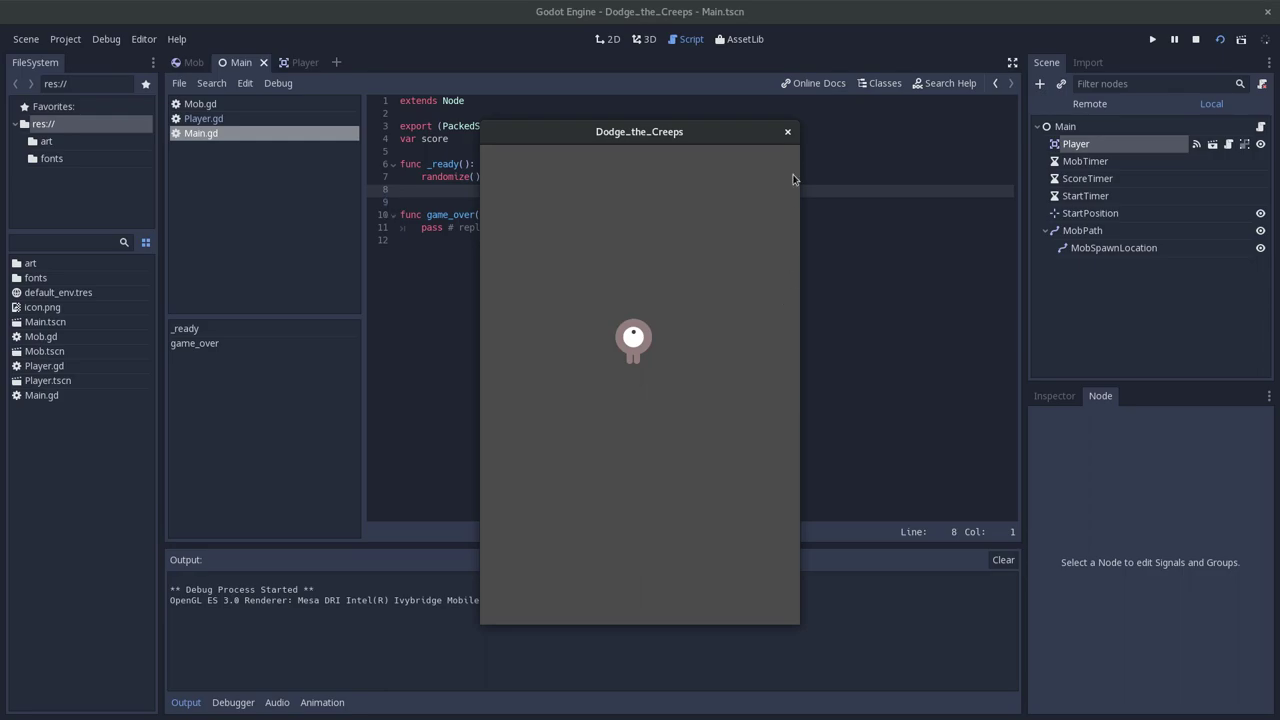
click(788, 131)
key(alt+Tab)
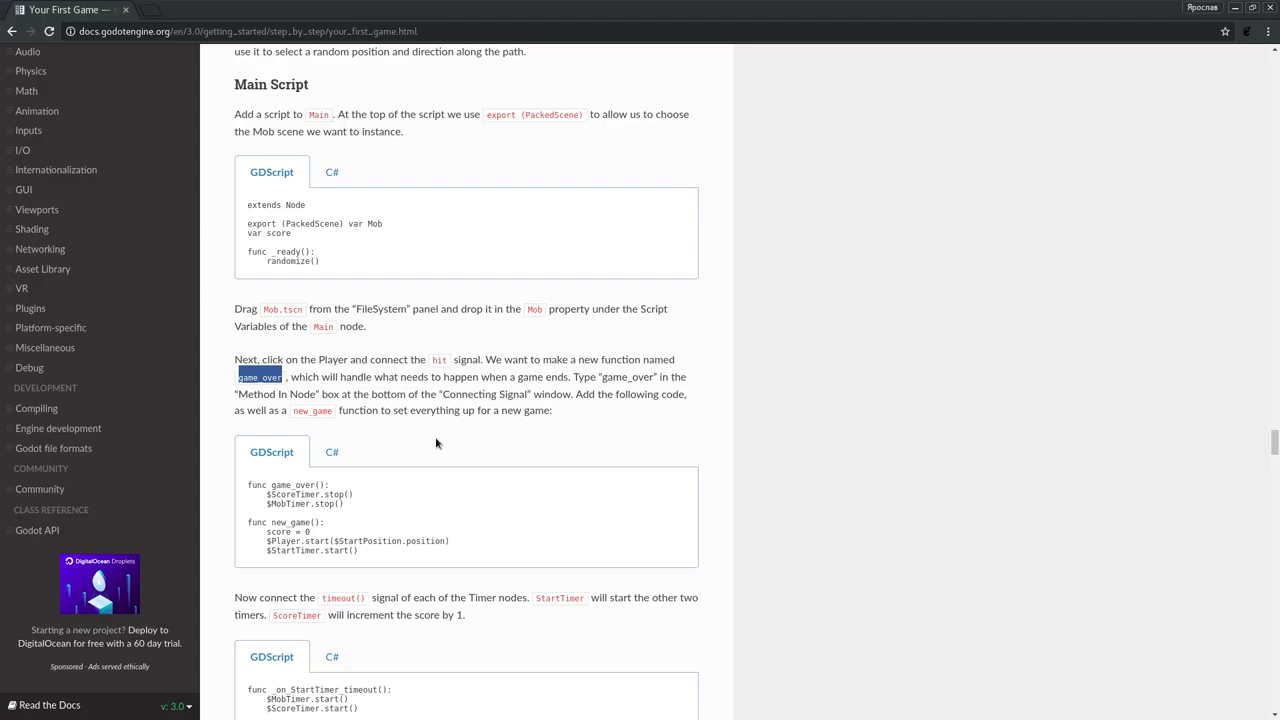
Copy the docs' $ScoreTimer.stop() and $MobTimer.stop() lines and paste them into game_over.
drag(345, 504, 242, 496)
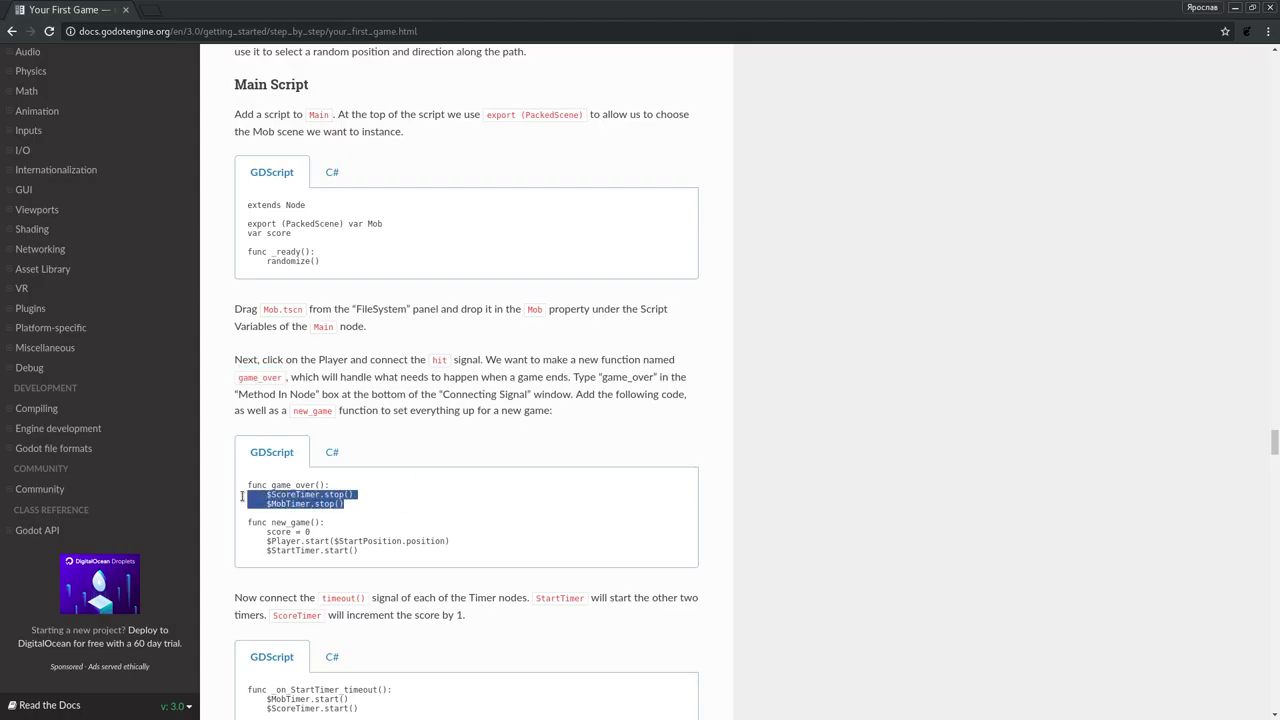
key(alt+Tab)
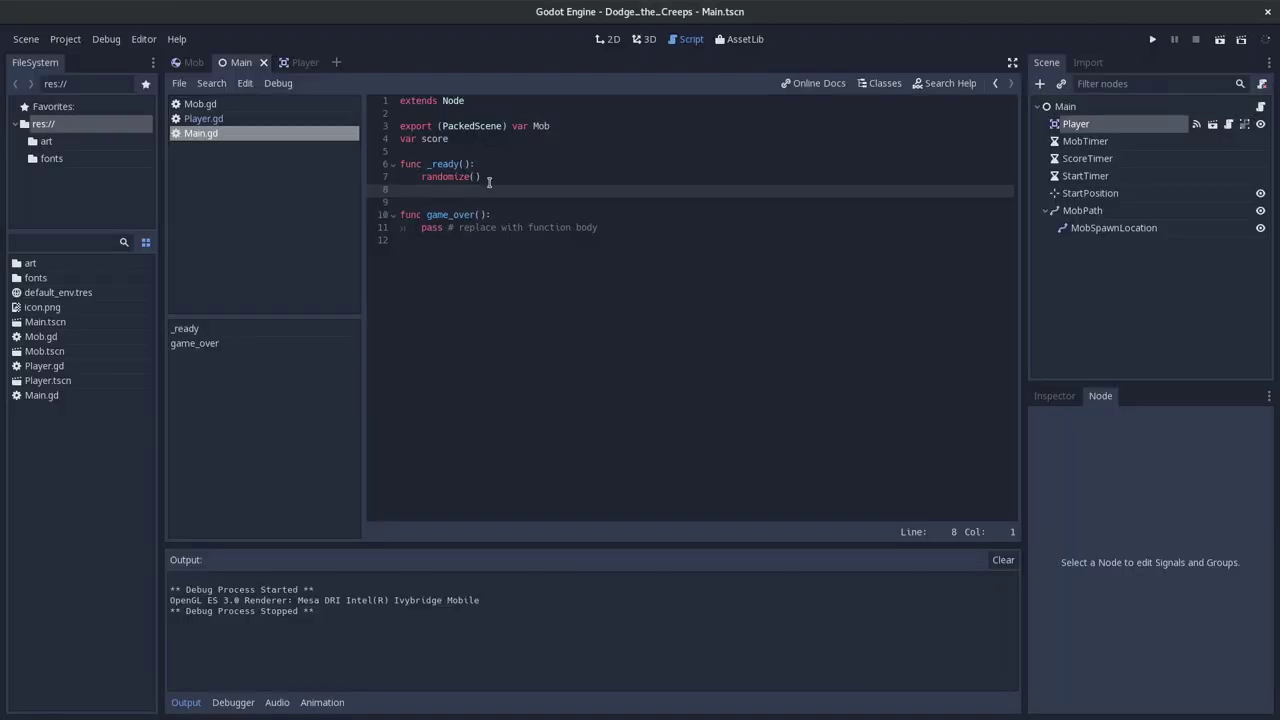
key(ctrl+z)
key(ctrl+z)
key(ctrl+z)
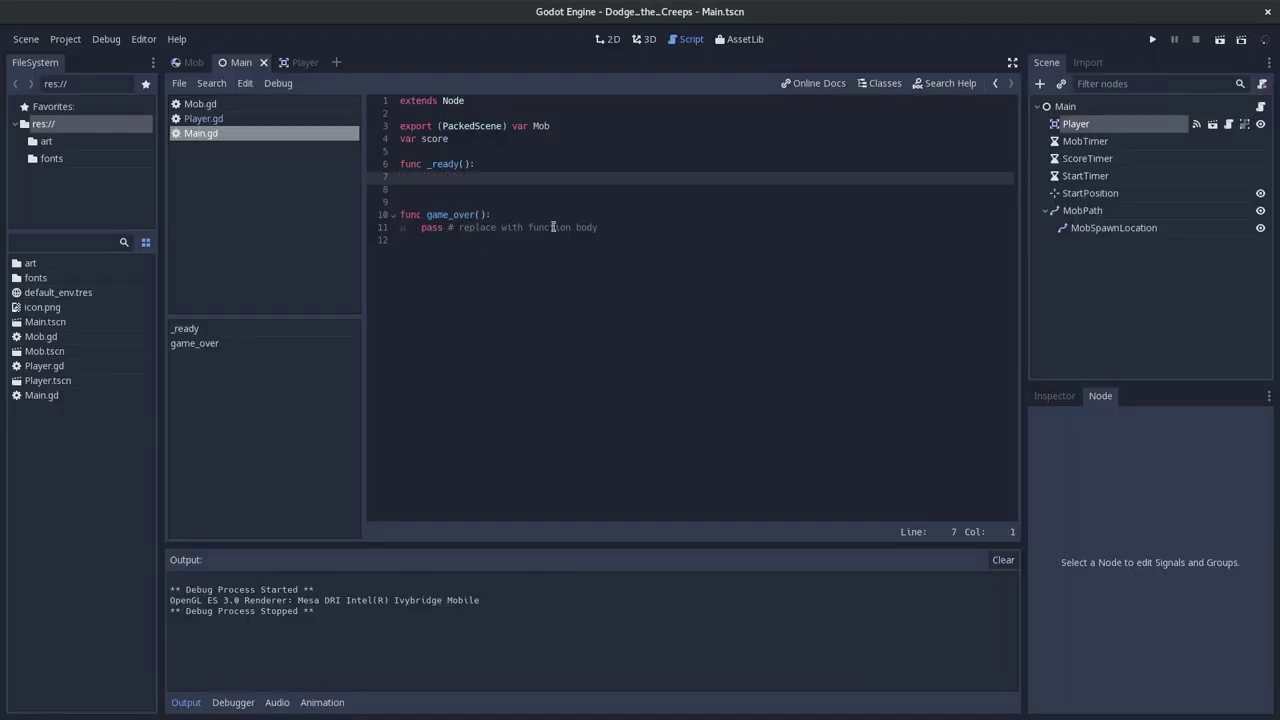
drag(614, 228, 350, 230)
text($ScoreTimer.stop() 	$MobTimer.stop())
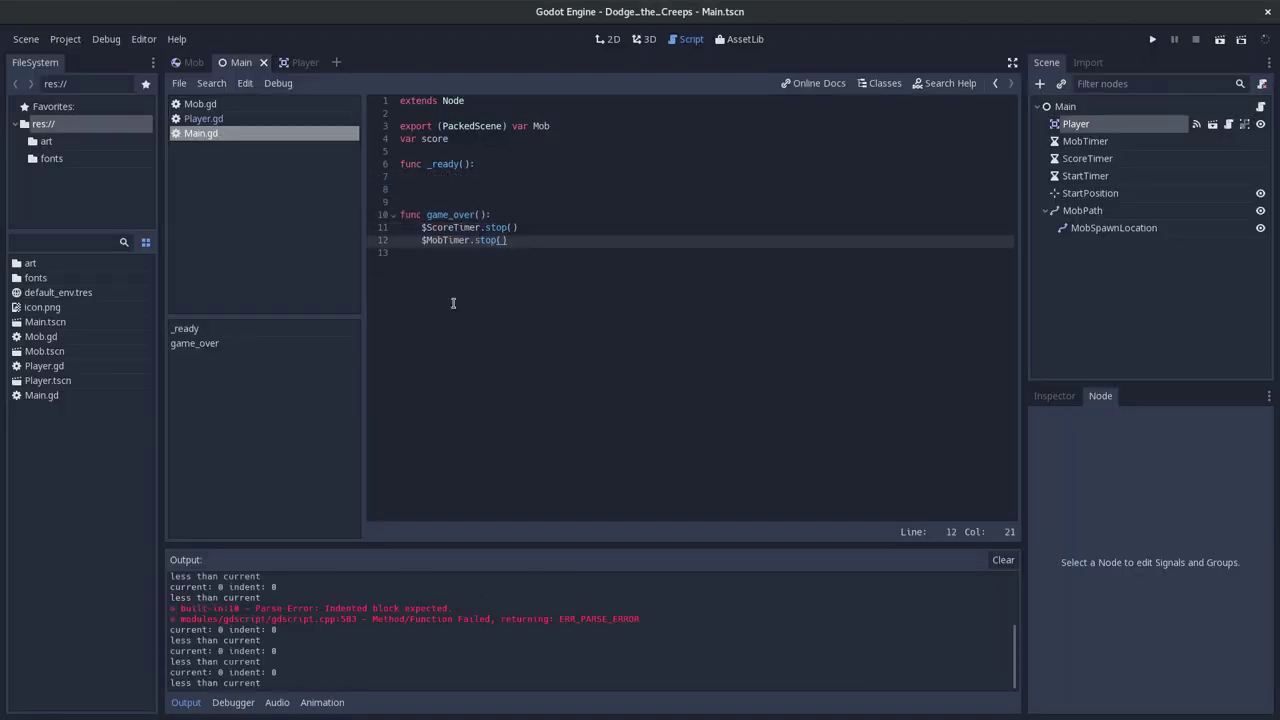
click(421, 228)
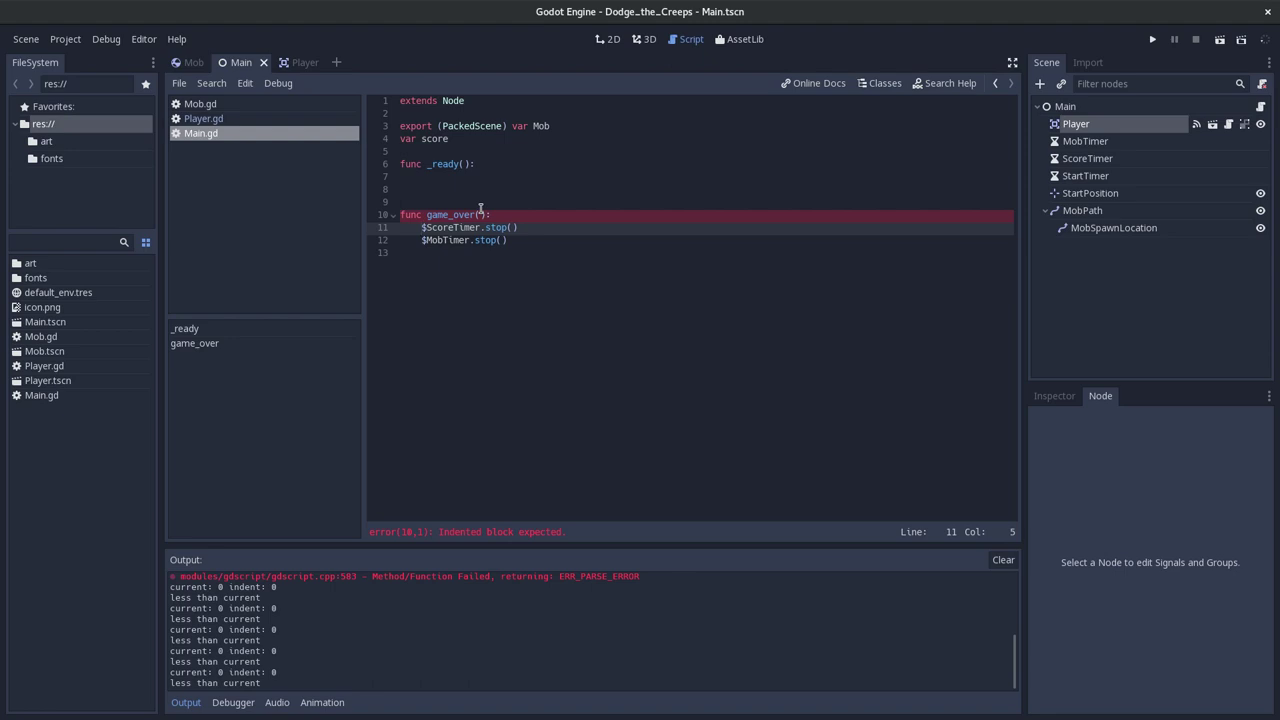
Redo the paste so both timer stop calls replace game_over's placeholder line, and save.
key(ctrl+z)
key(ctrl+z)
key(ctrl+z)
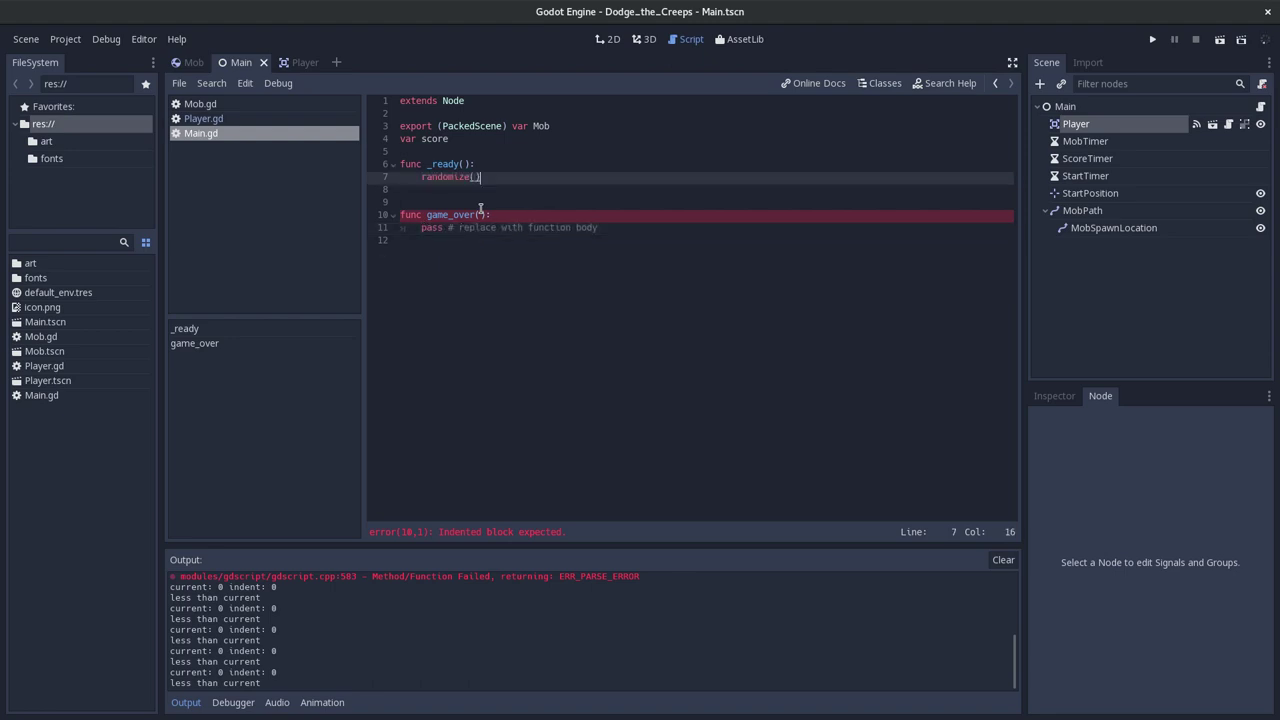
key(Down)
key(Down)
key(Down)
key(Down)
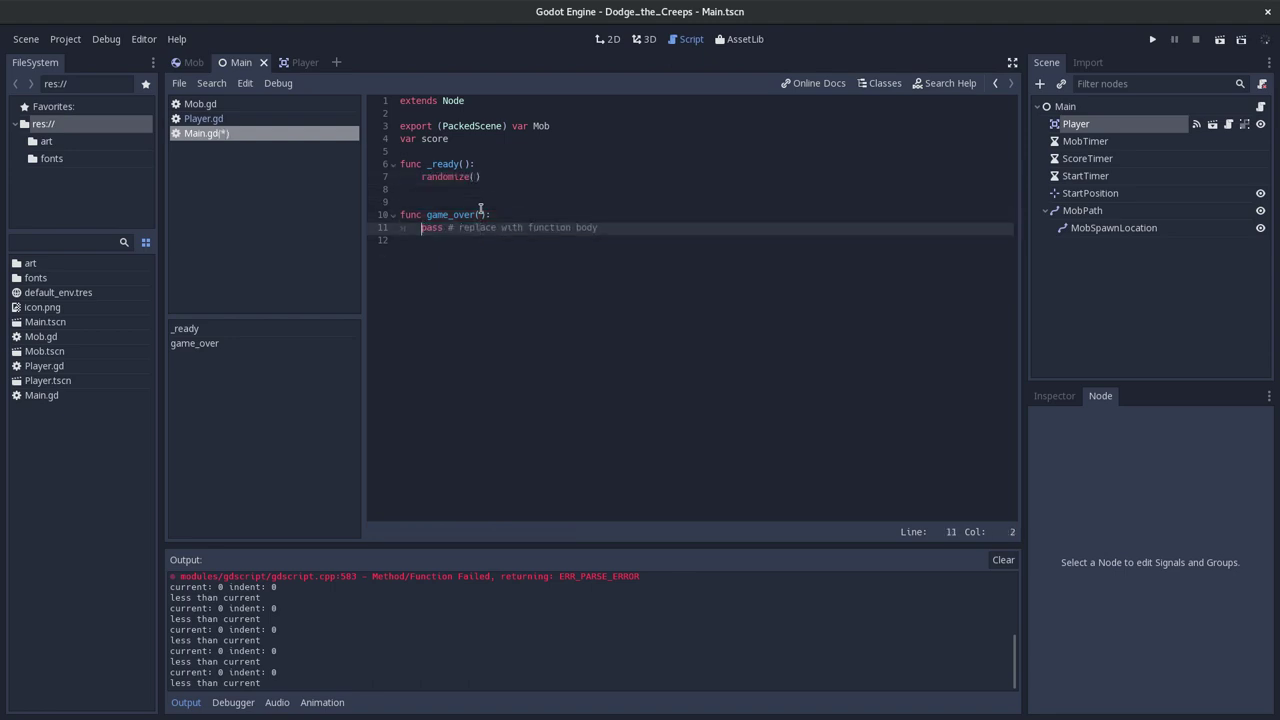
key(shift+End)
key(ctrl+v)
key(ctrl+s)
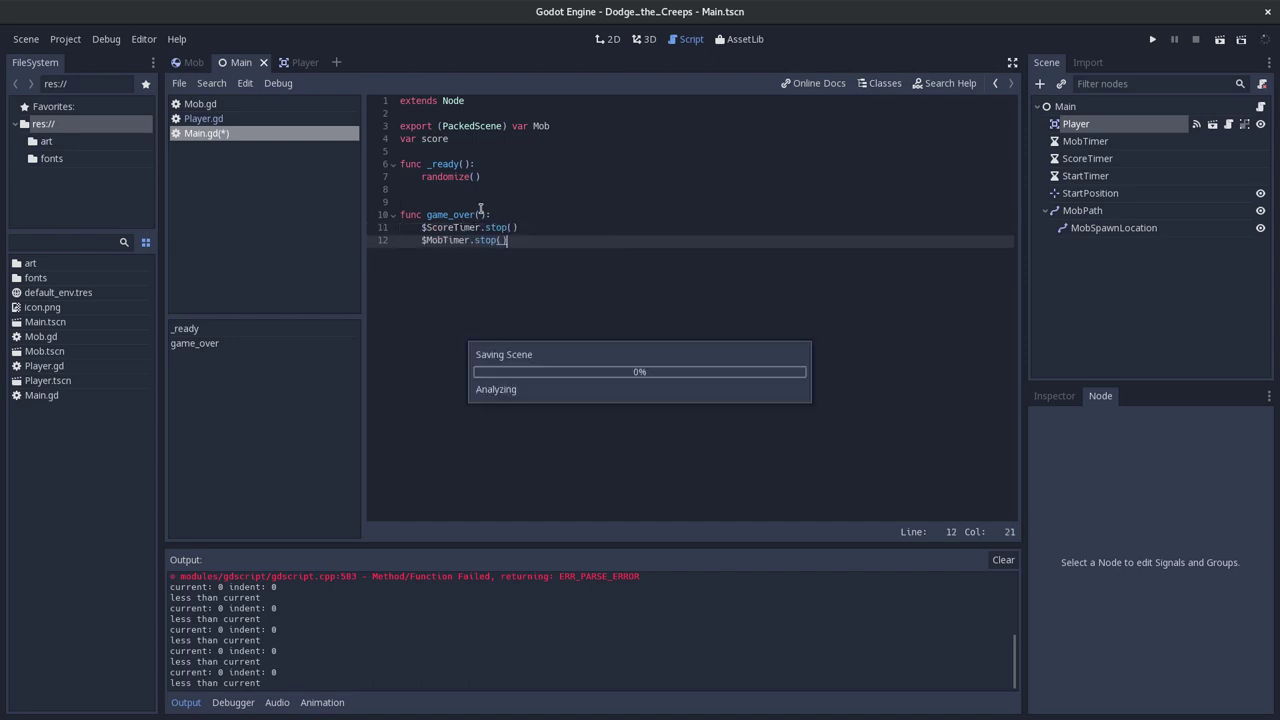
Clear the Output log and save Main.gd again.
click(1003, 560)
key(ctrl+s)
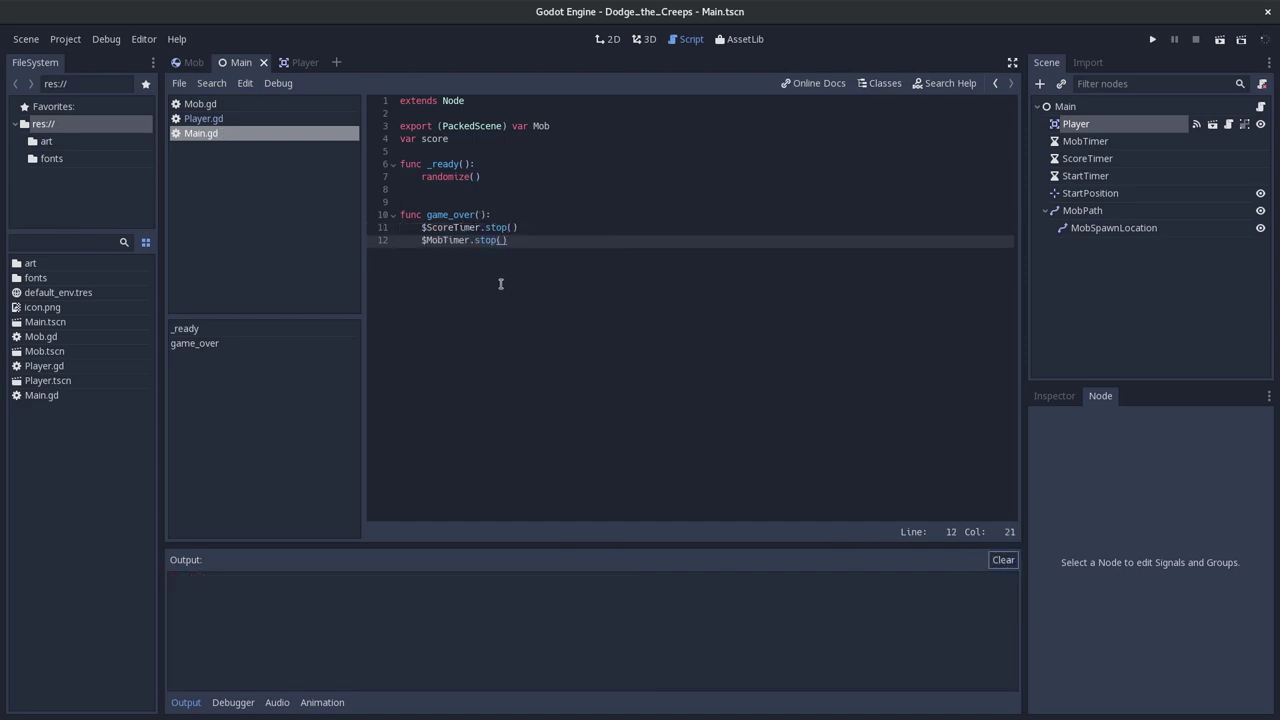
key(Left)
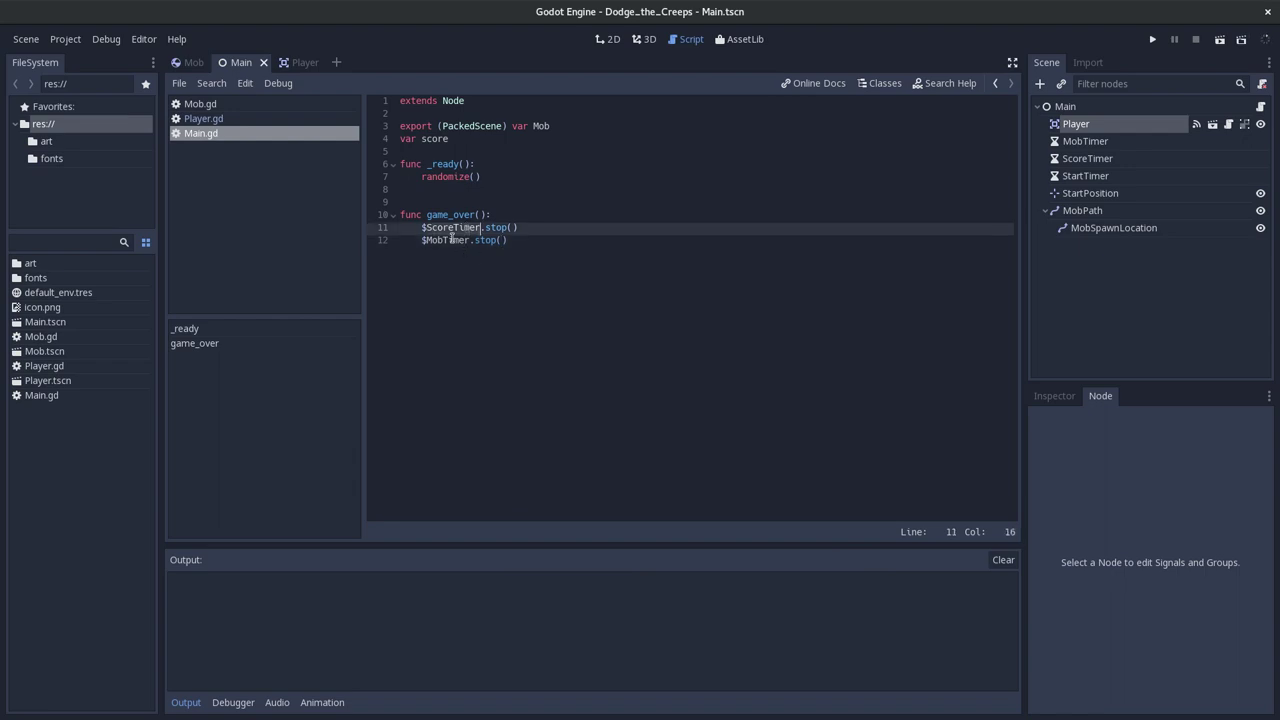
double_click(455, 228)
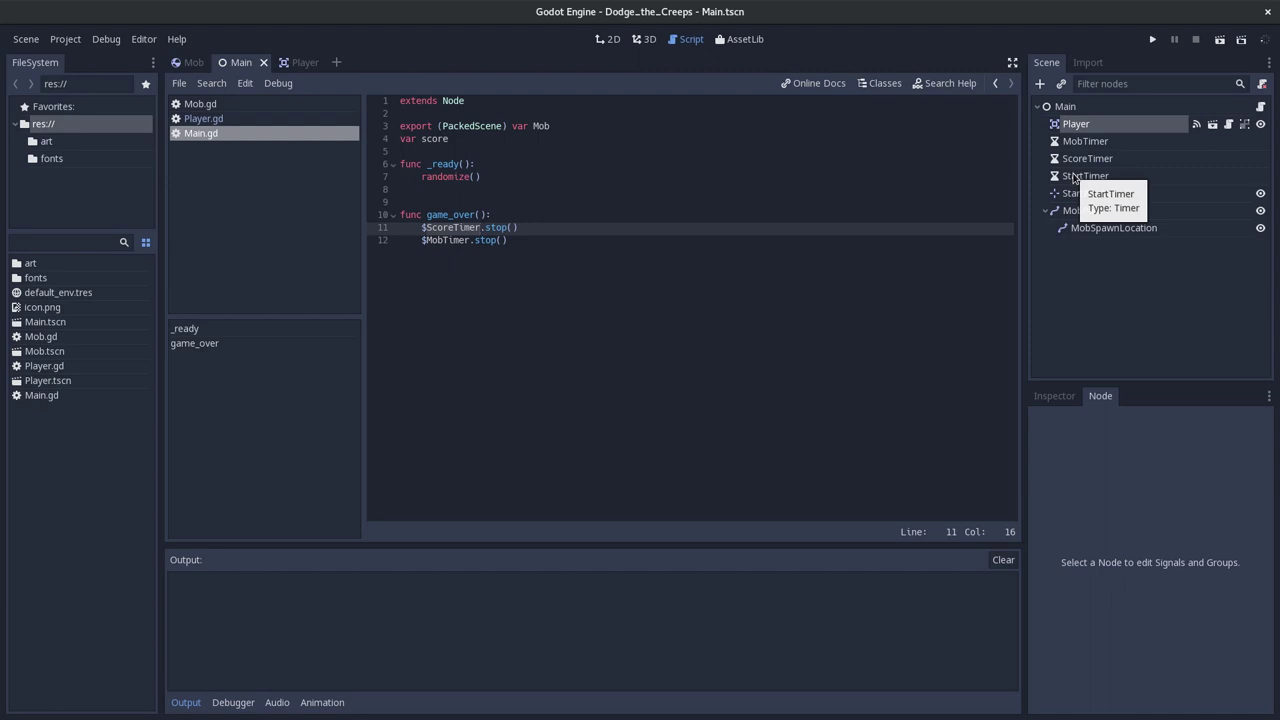
key(alt+Tab)
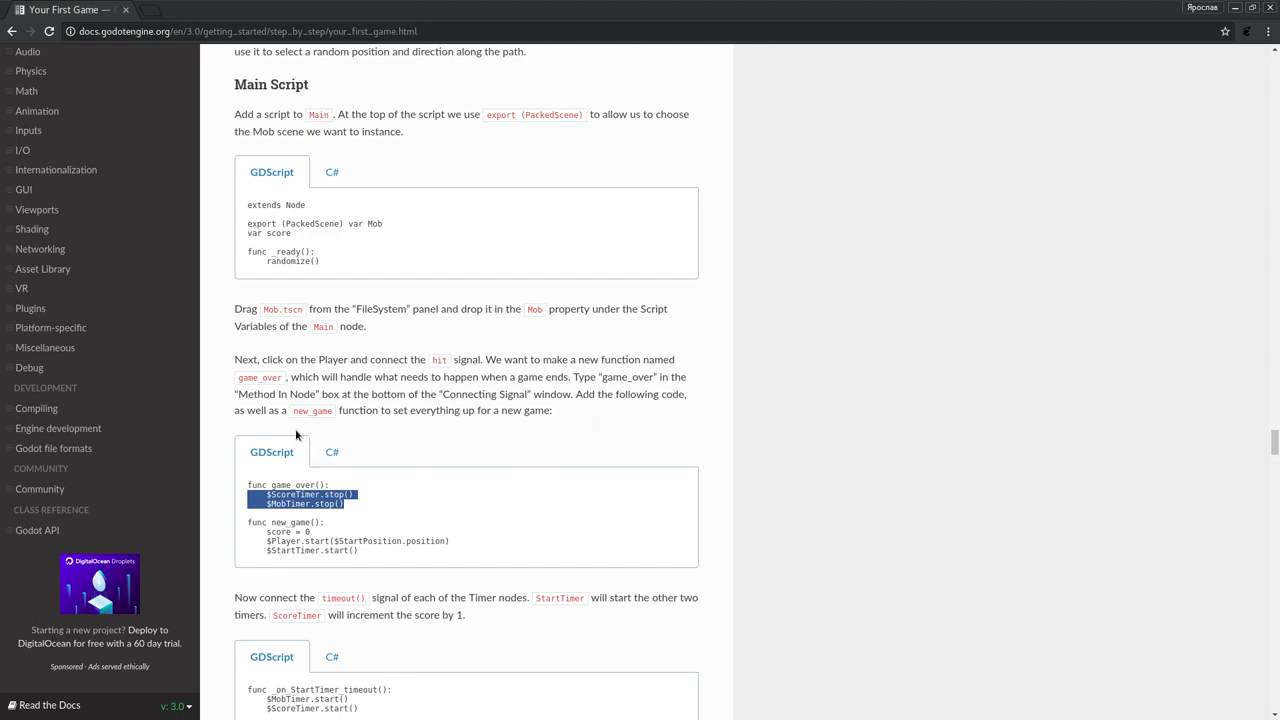
Paste the docs' new_game function after game_over in Main.gd, unindent it, and save.
click(358, 551)
drag(358, 551, 241, 521)
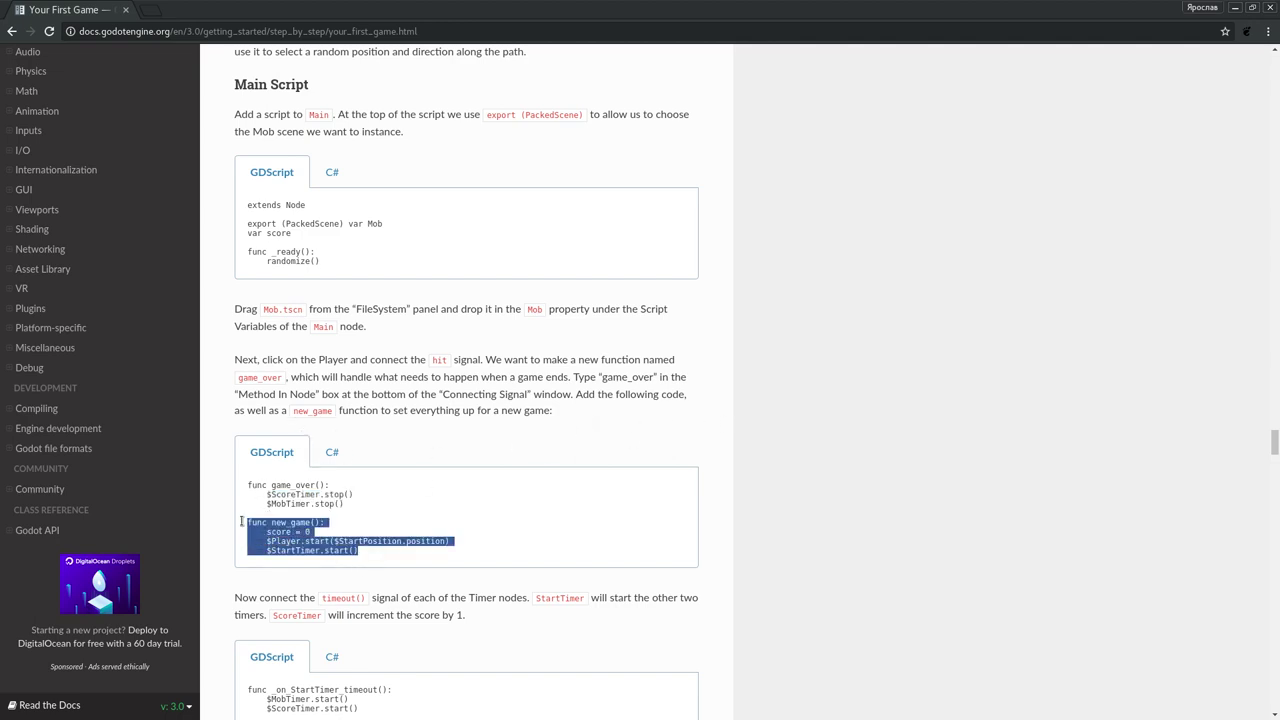
key(alt+Tab)
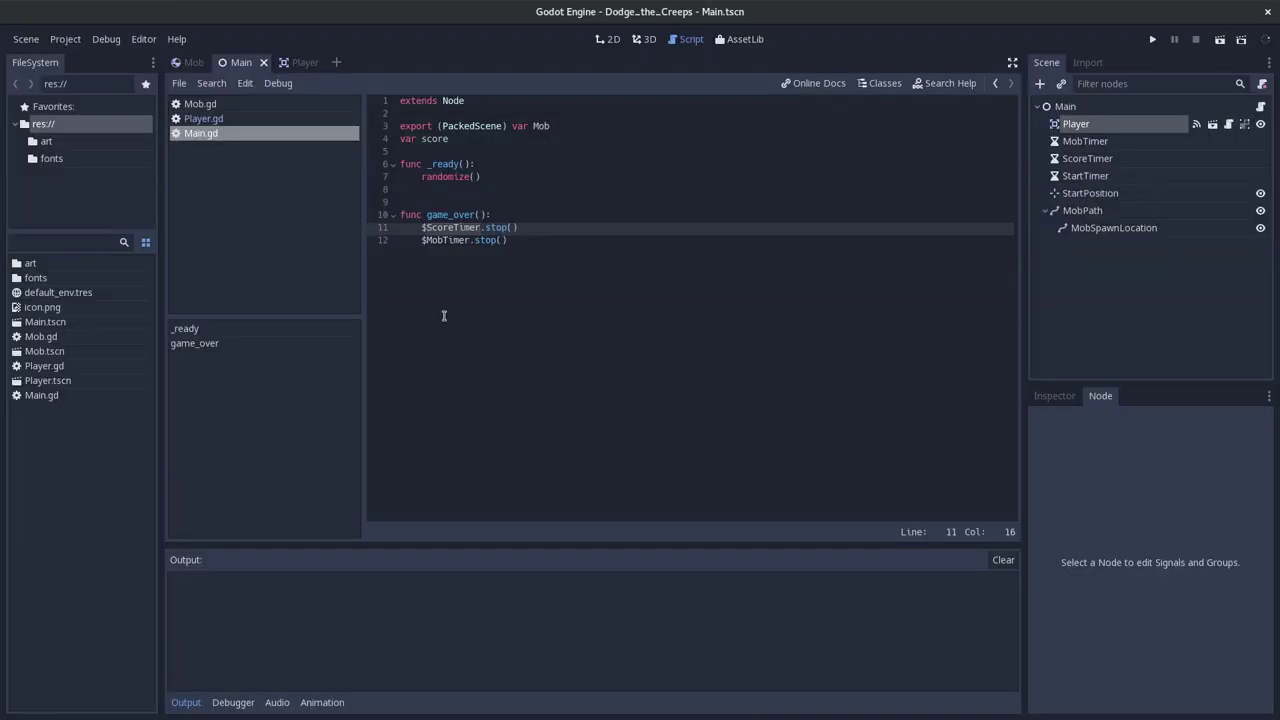
click(445, 253)
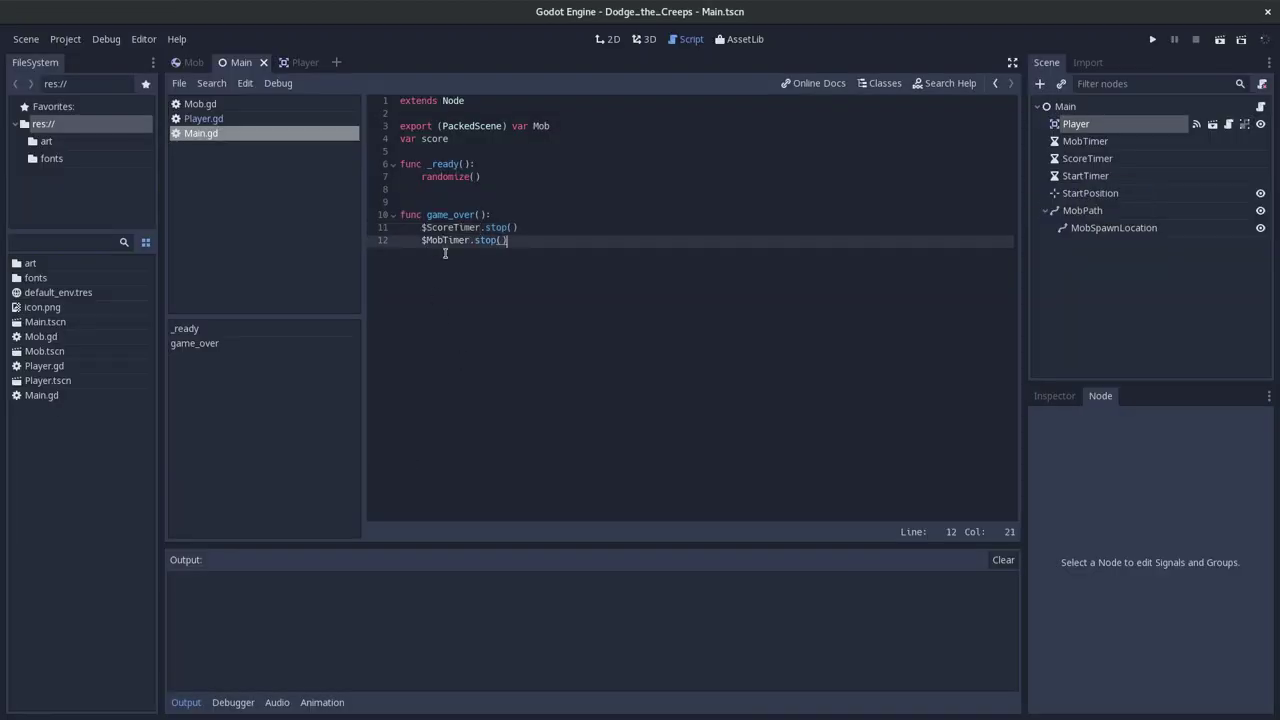
key(Return)
text(func new_game(): 	score = 0 	$Player.start($StartPosition.position) 	$StartTimer.start())
key(Up)
key(Up)
key(Up)
key(Home)
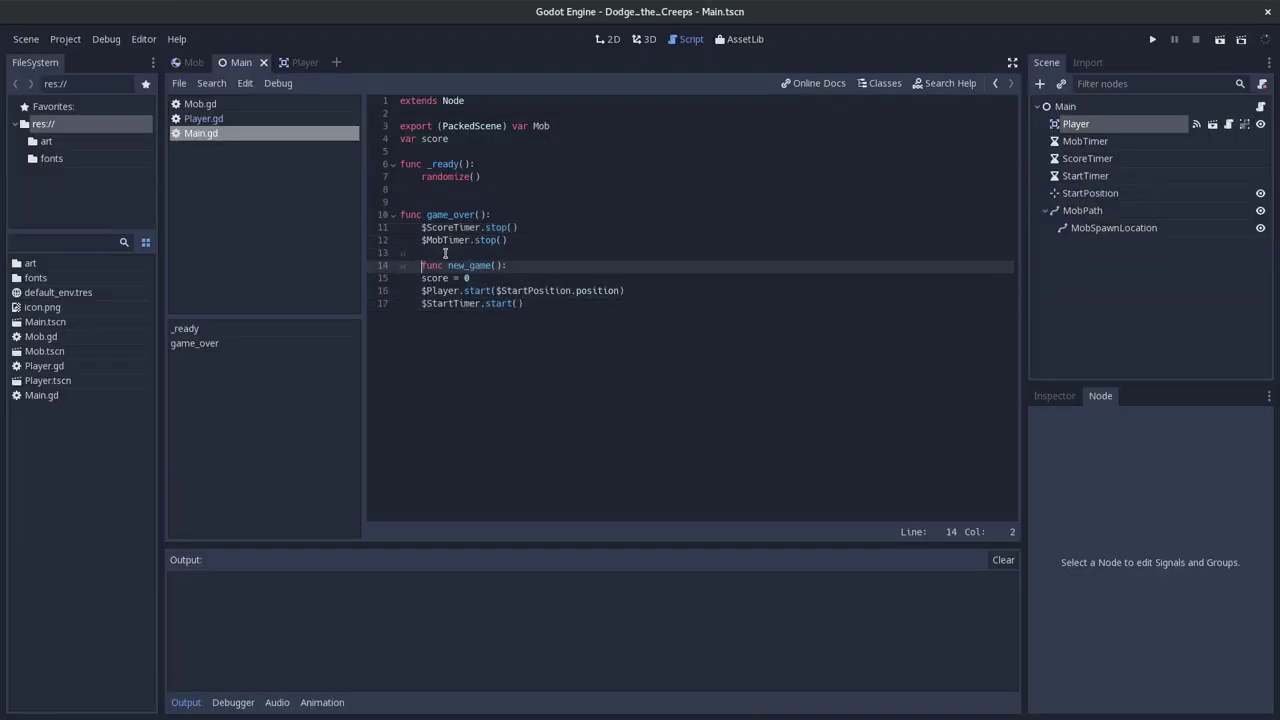
key(BackSpace)
key(ctrl+s)
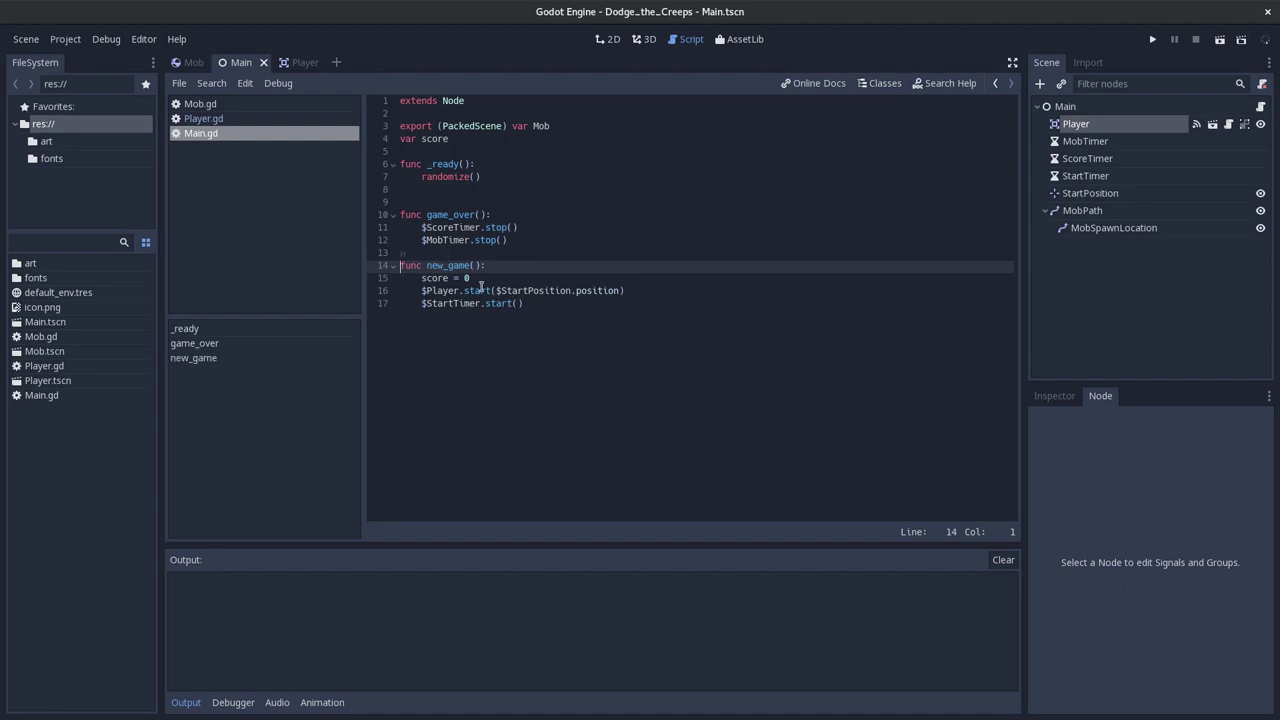
Check the new_game lines and delete the extra blank line above game_over.
click(460, 291)
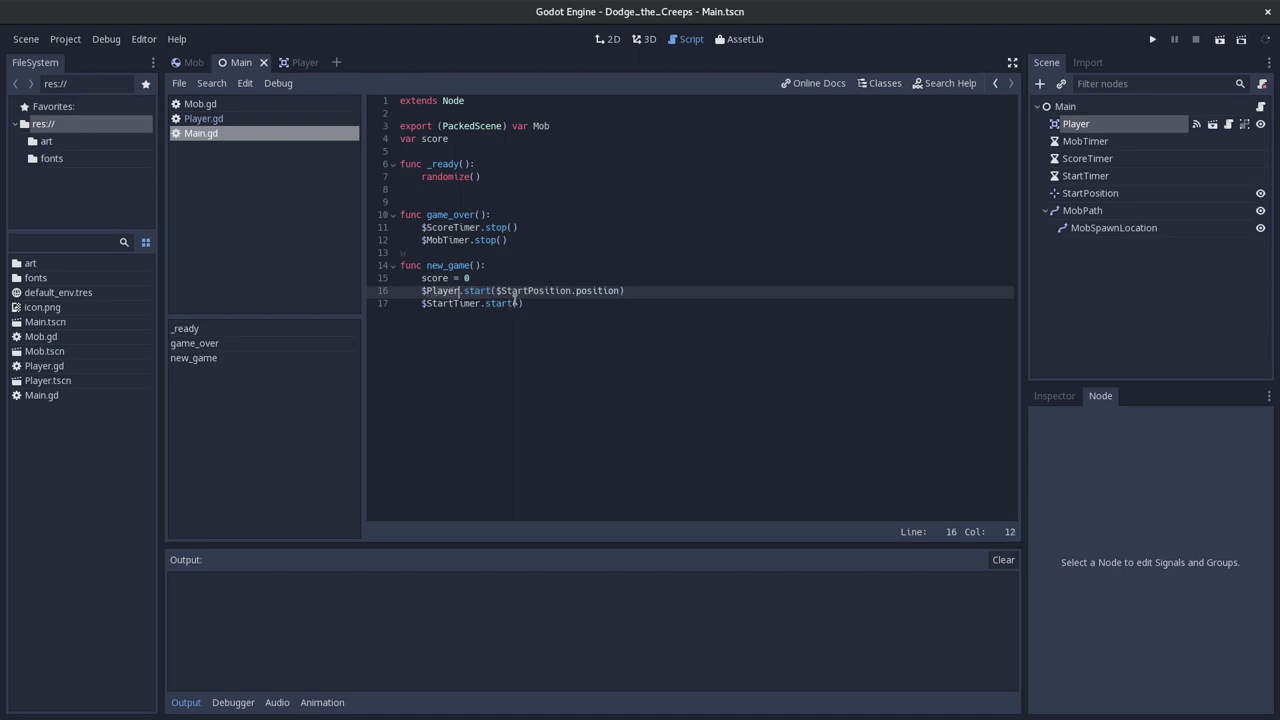
click(481, 304)
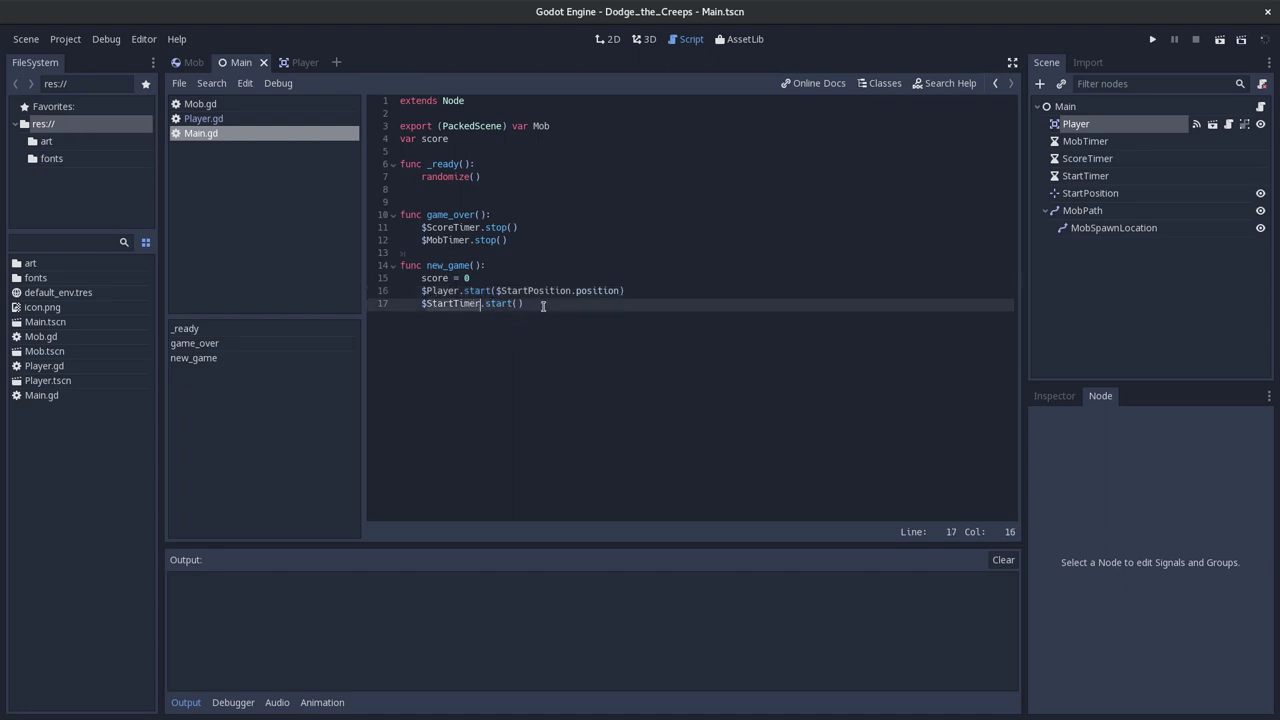
click(543, 305)
click(494, 204)
key(Delete)
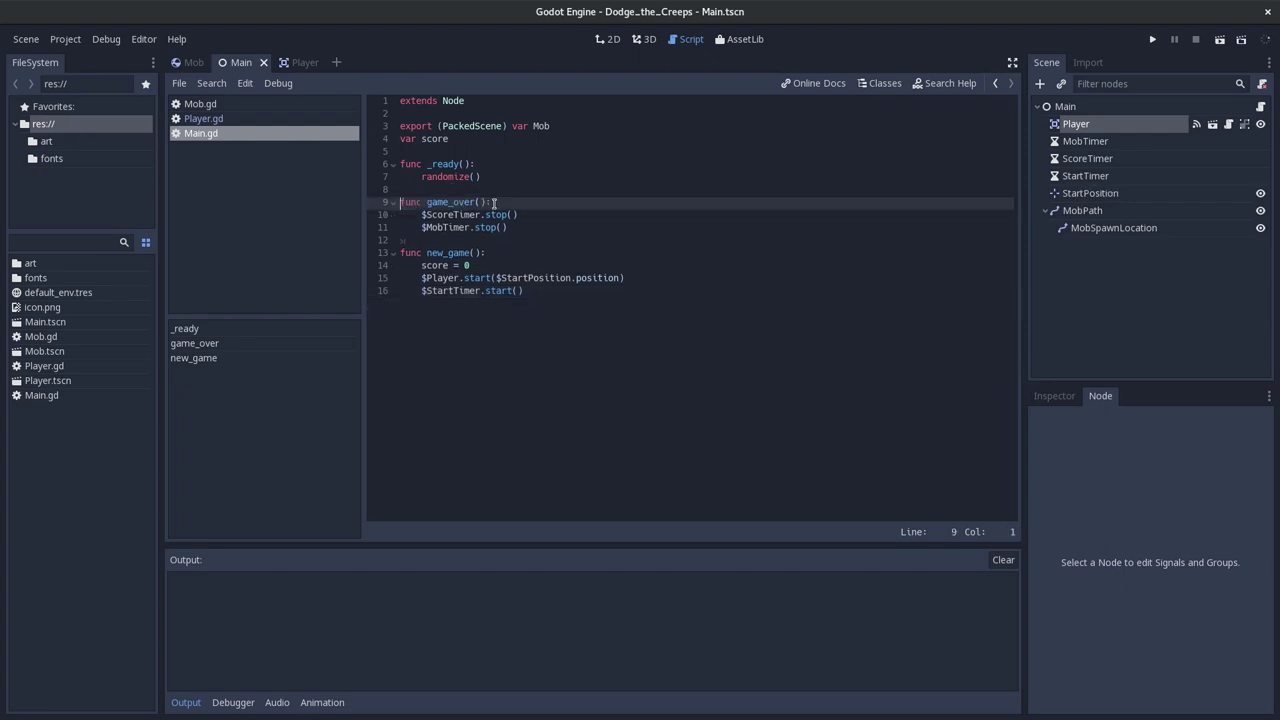
Scroll the tutorial to the paragraph on connecting each Timer's timeout signal and read it.
key(alt+Tab)
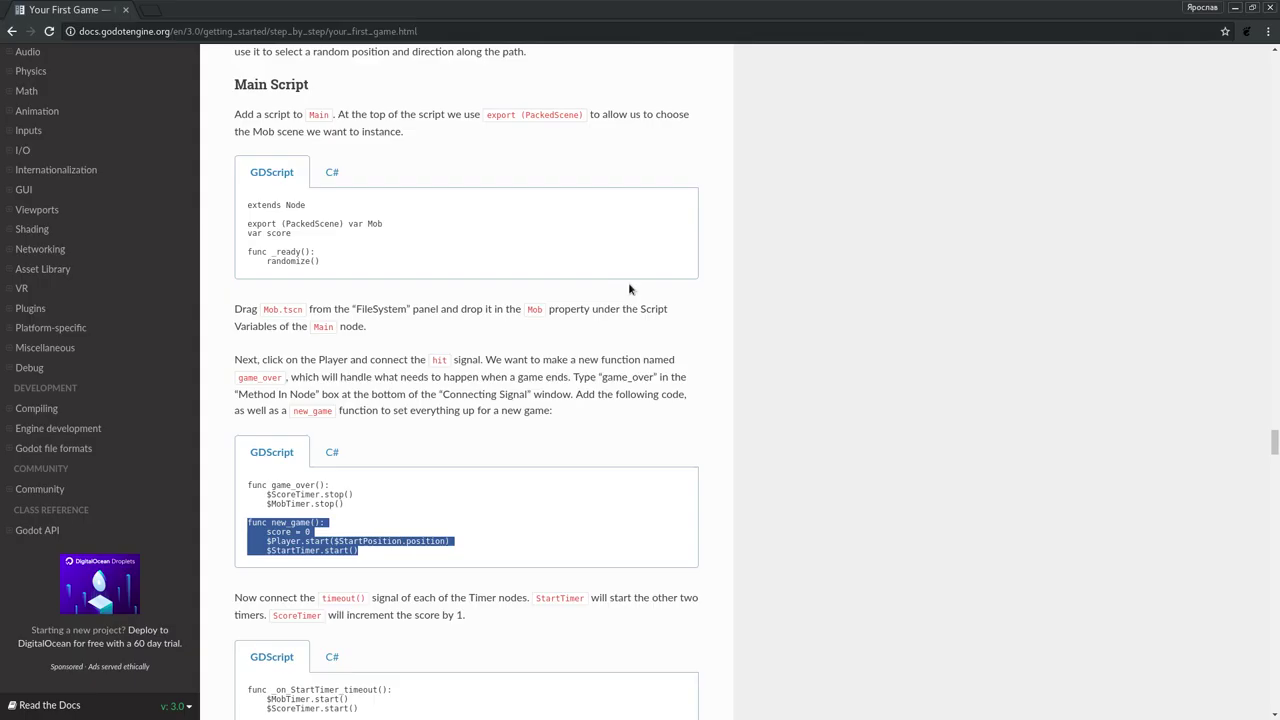
scroll(513, 359, down, 5)
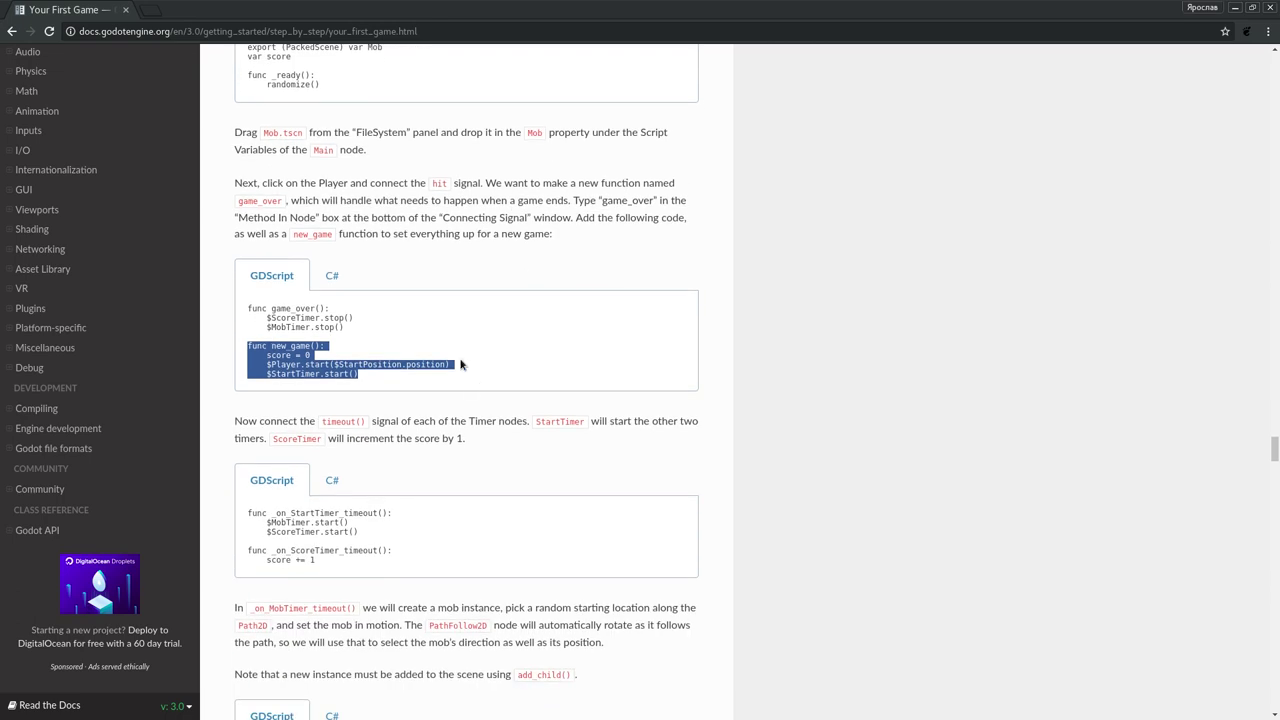
scroll(460, 365, down, 1)
click(497, 375)
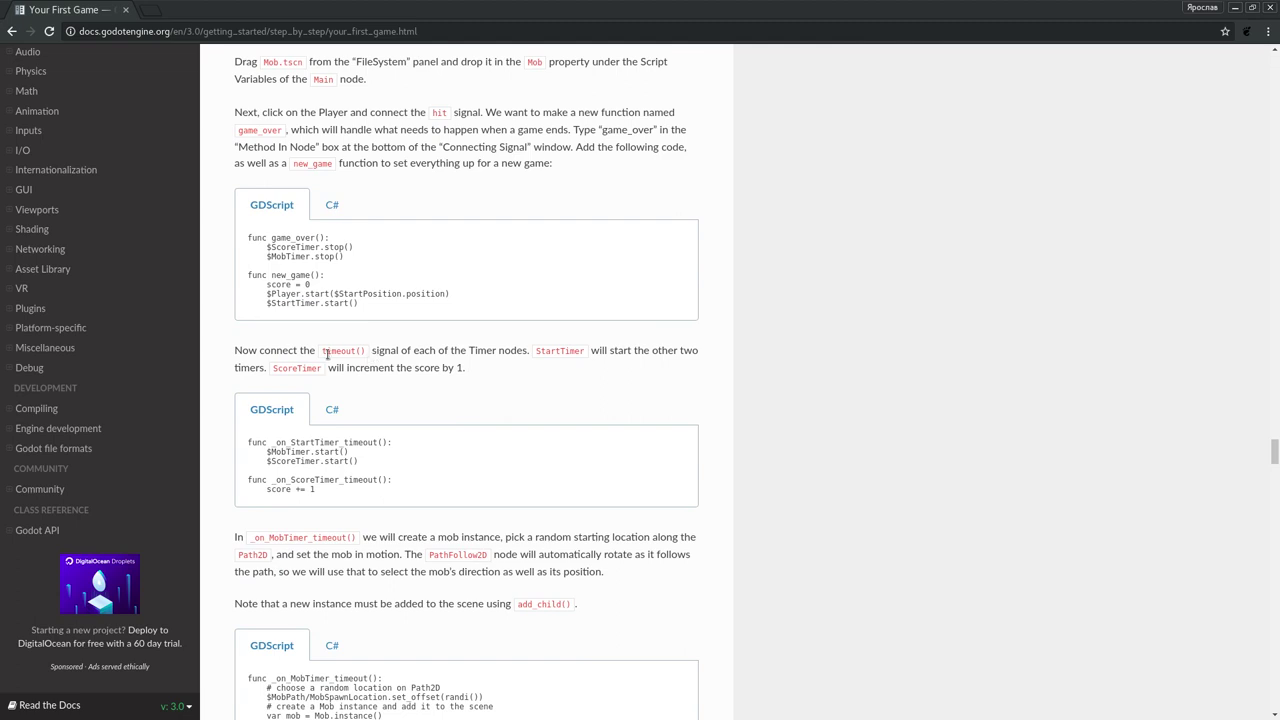
double_click(333, 351)
click(466, 353)
double_click(477, 353)
double_click(422, 353)
click(496, 351)
key(alt+Tab)
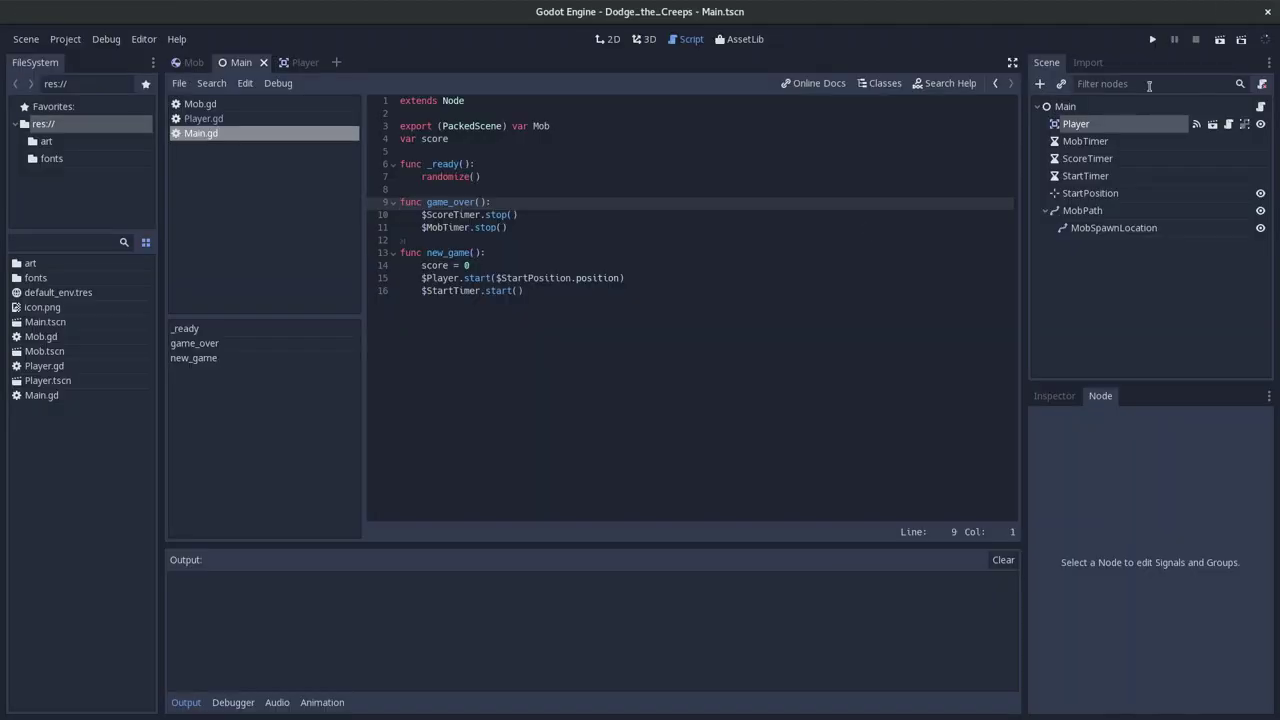
Connect the timeout signals of MobTimer, ScoreTimer and StartTimer to new Main.gd functions, then save.
click(1117, 145)
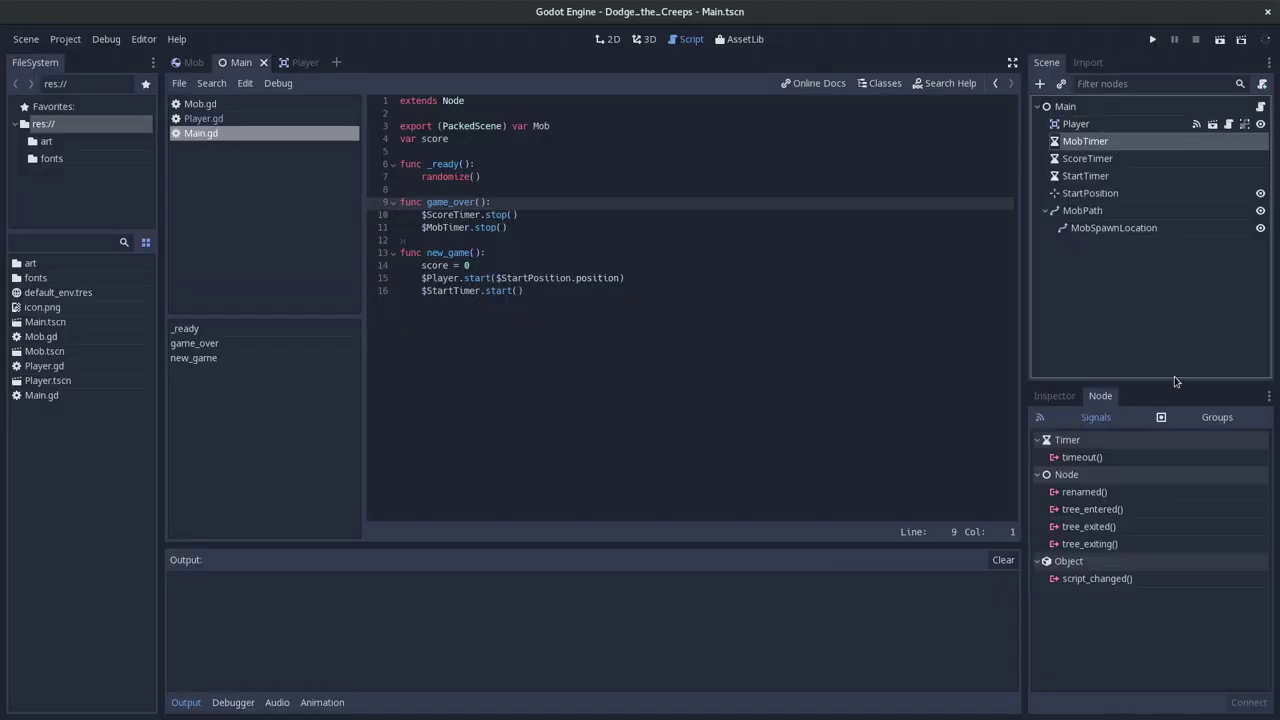
click(1090, 462)
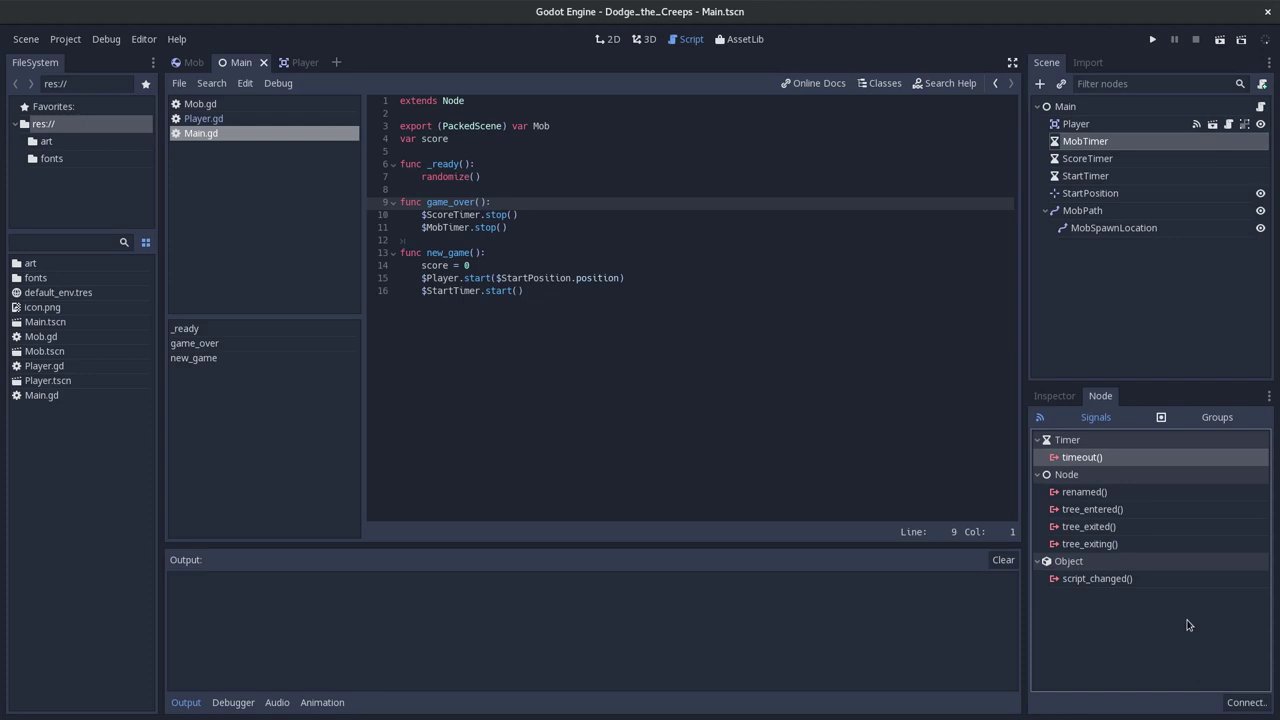
click(1246, 702)
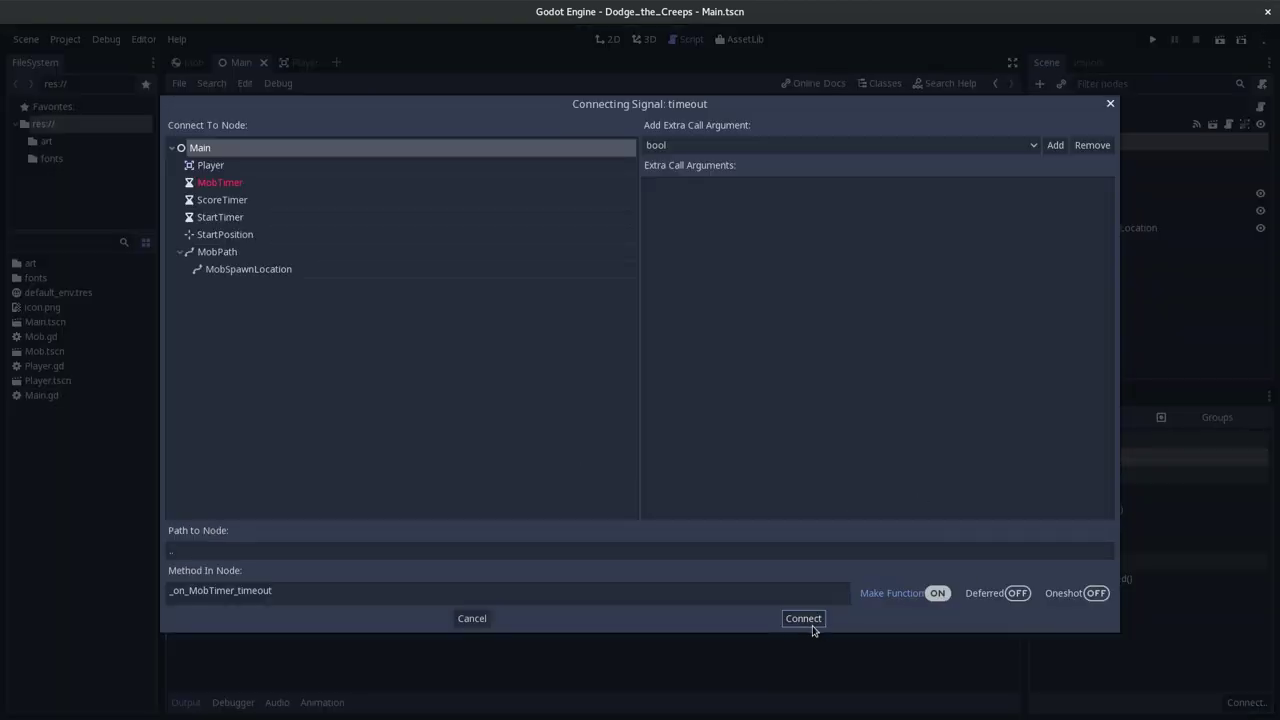
click(818, 624)
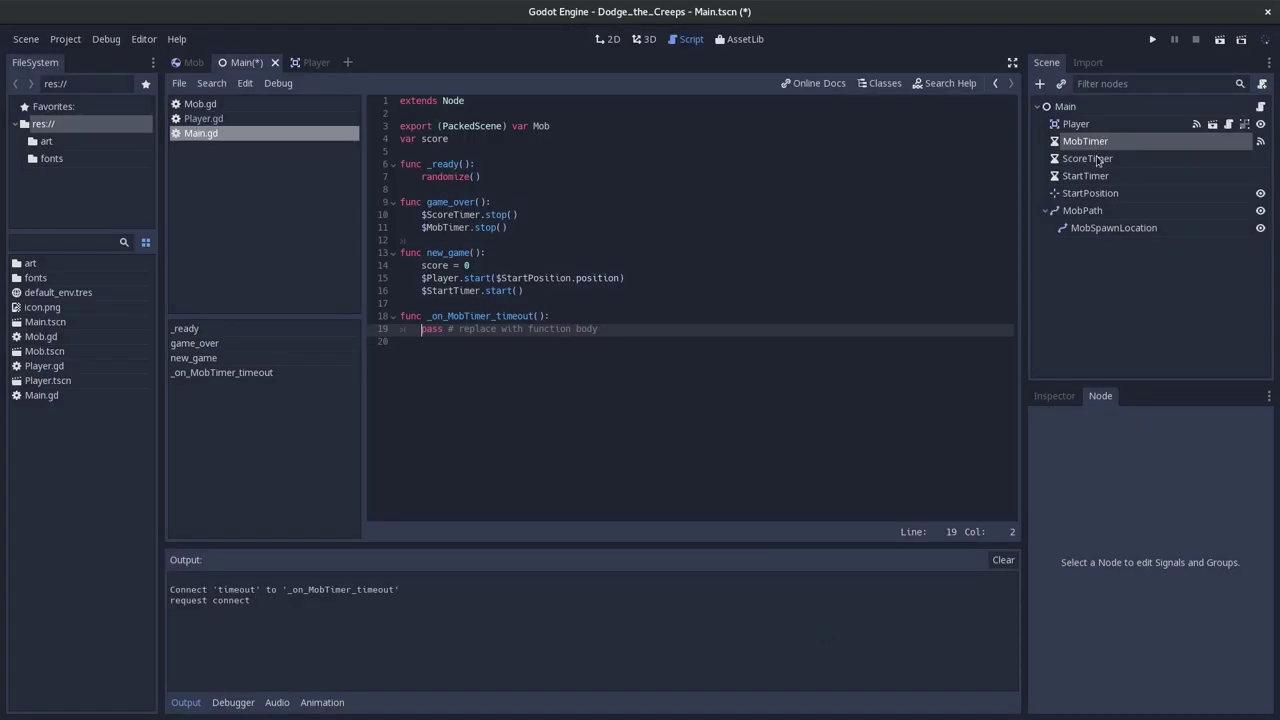
click(1100, 160)
click(1082, 457)
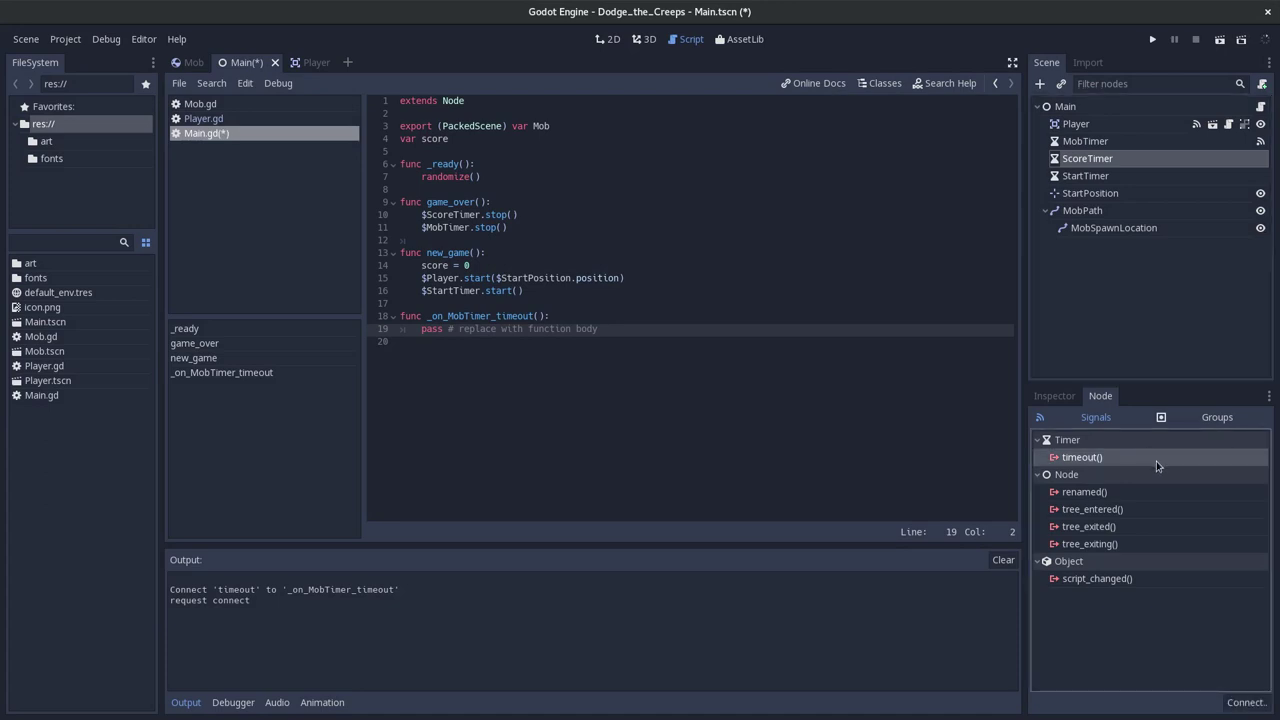
click(1246, 702)
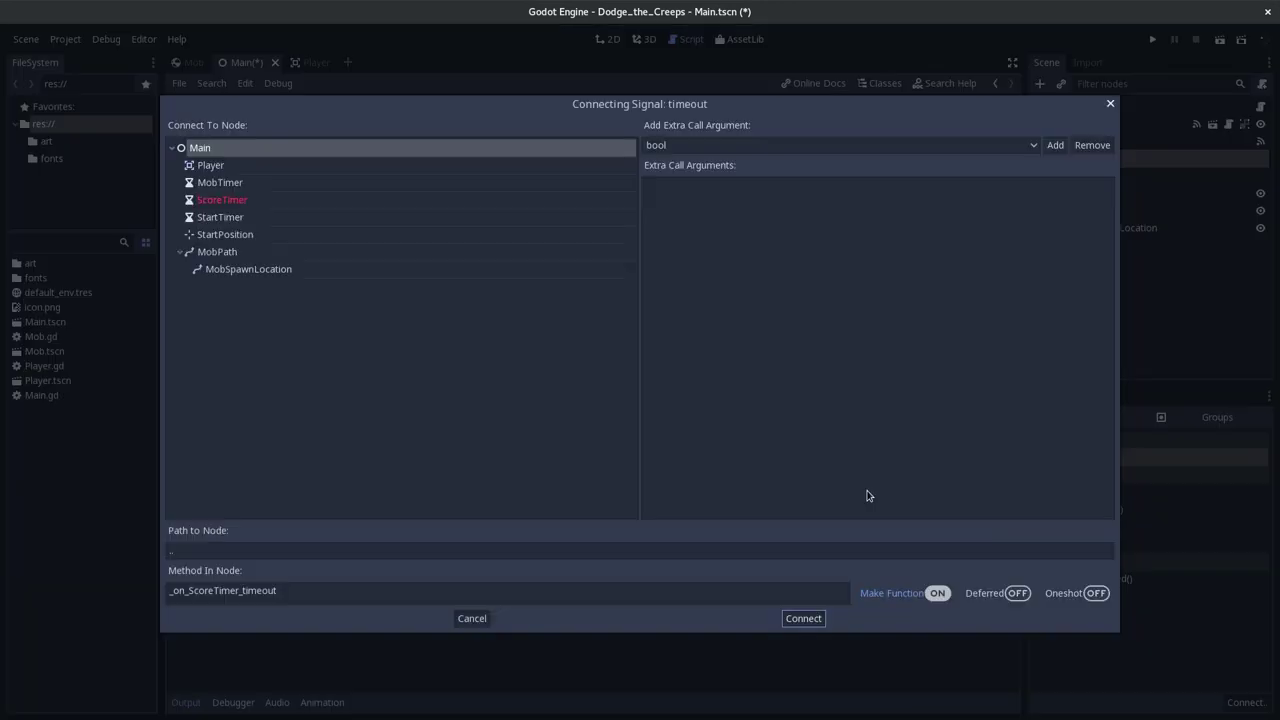
click(802, 618)
click(1100, 177)
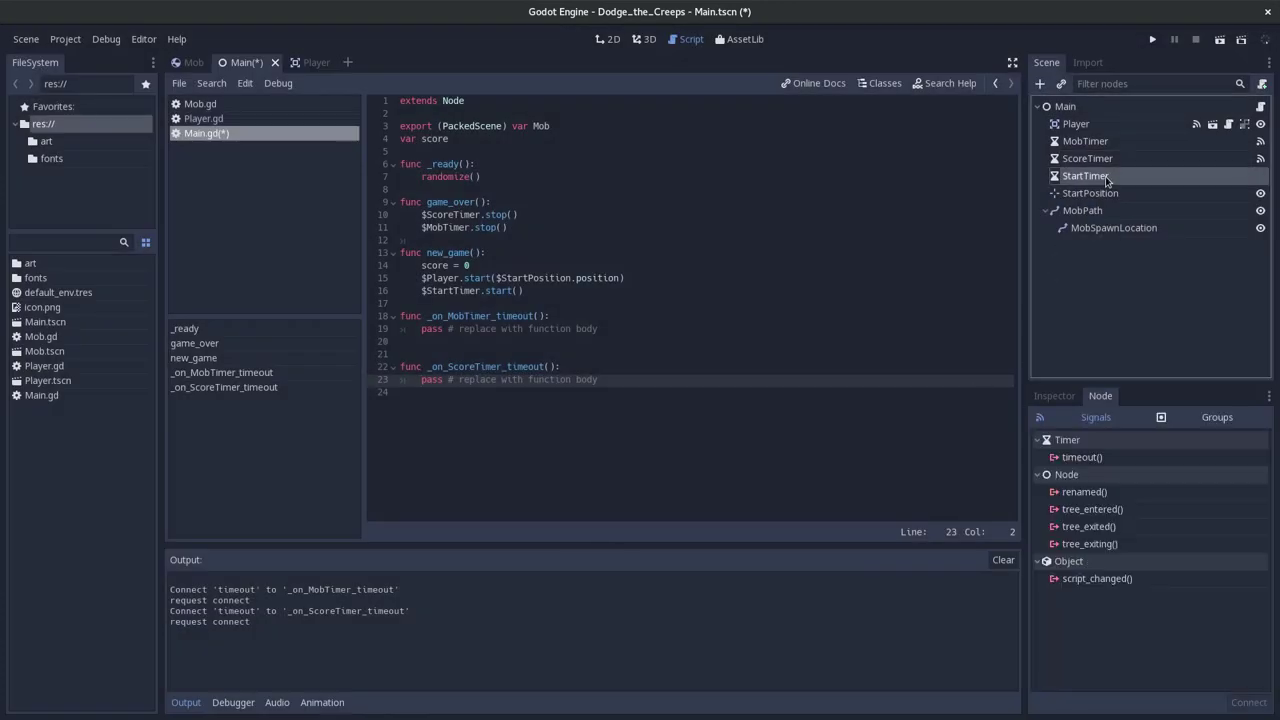
click(1122, 460)
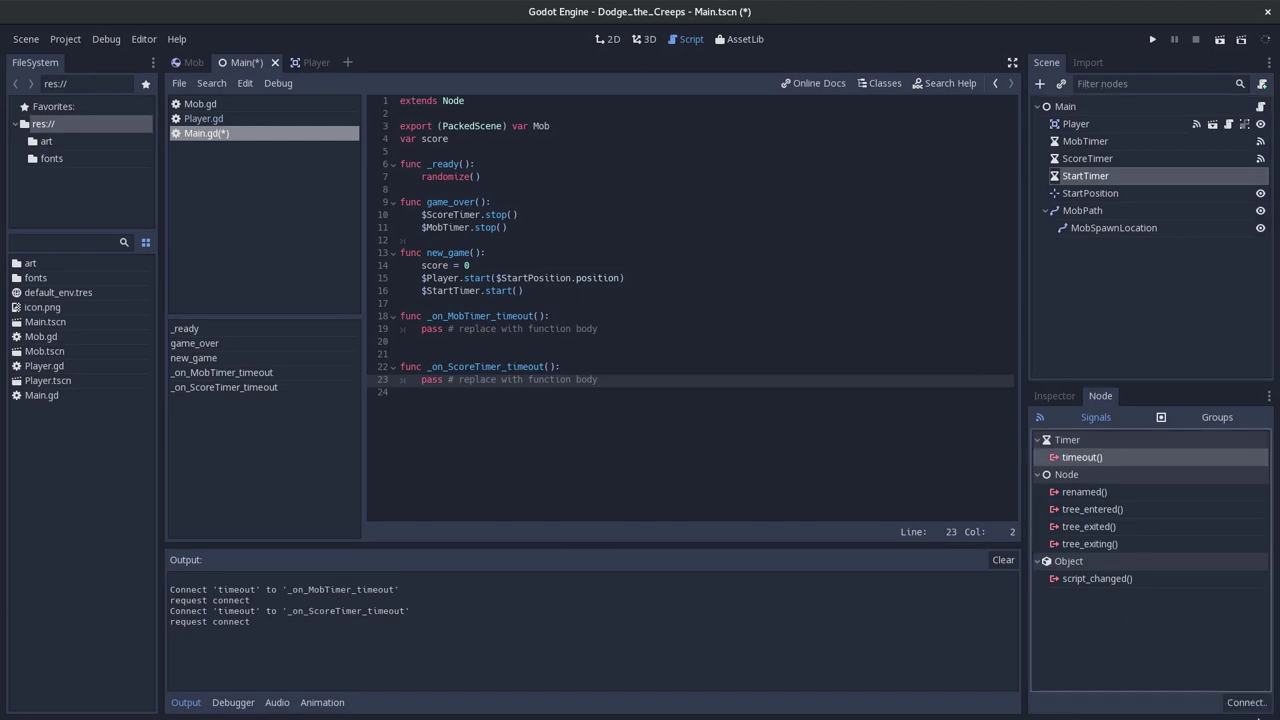
click(1246, 702)
click(793, 620)
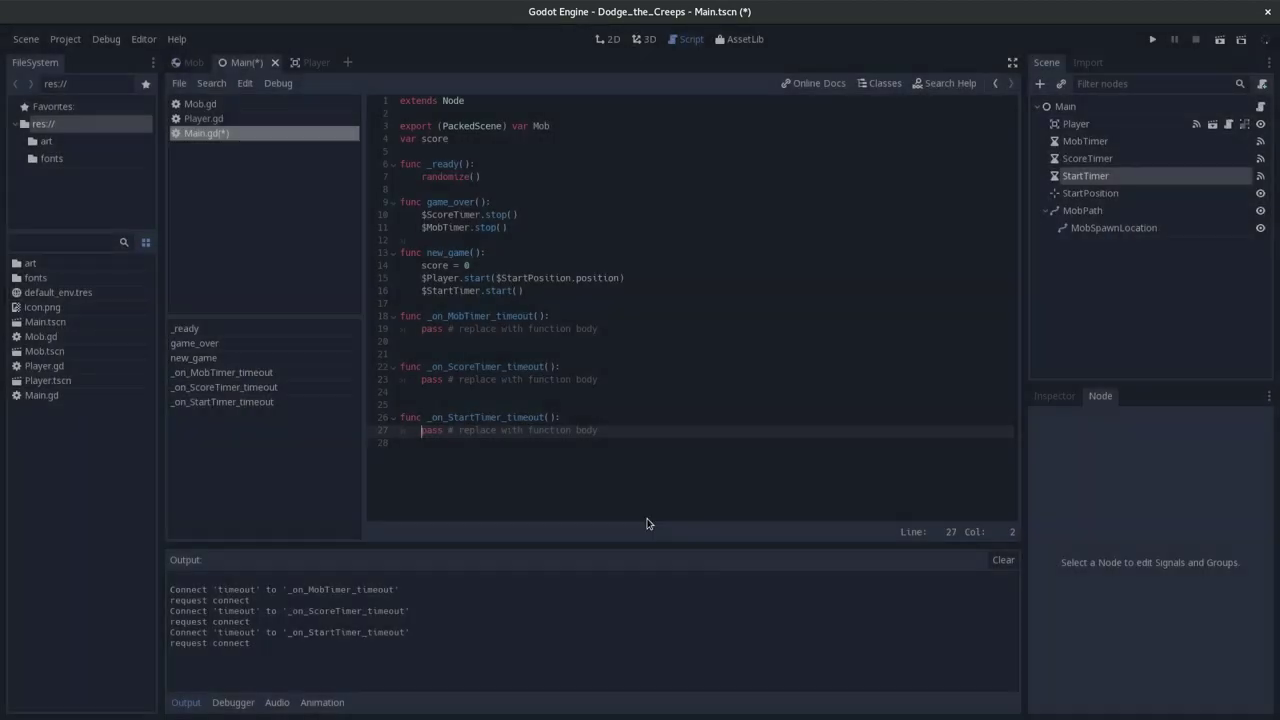
key(ctrl+s)
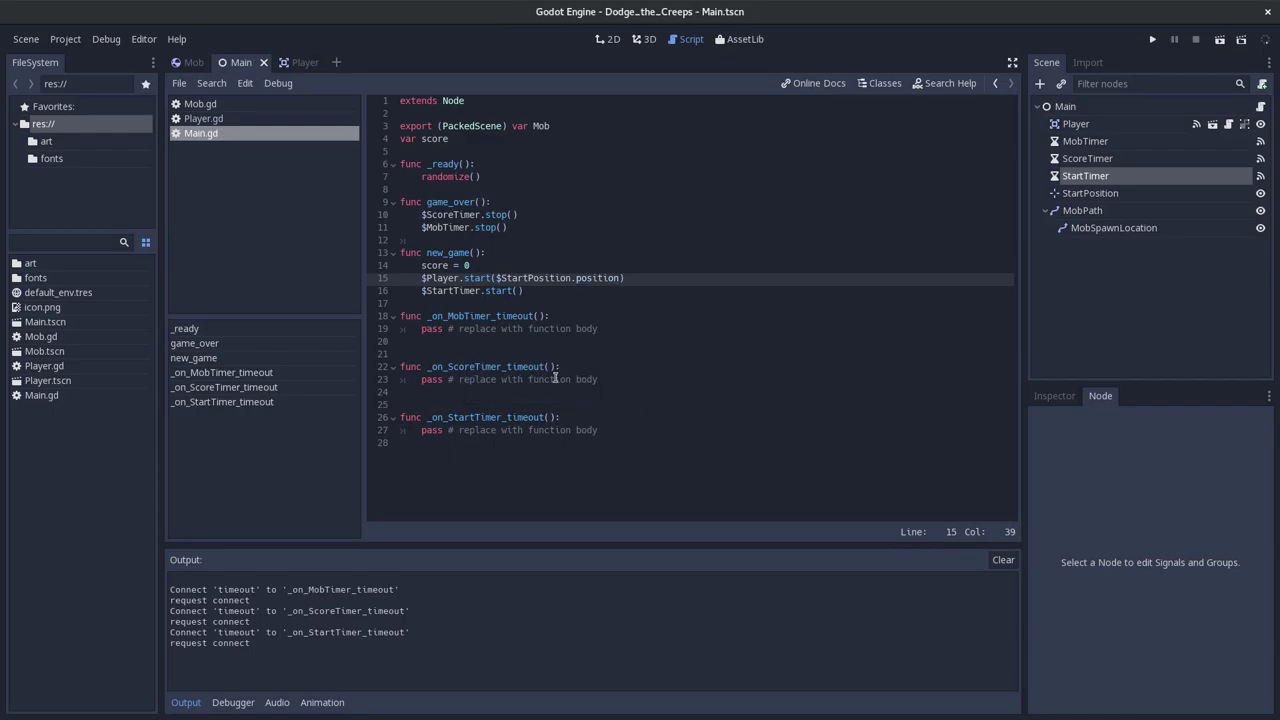
Replace pass in _on_StartTimer_timeout with the docs' MobTimer.start() and ScoreTimer.start() lines.
key(alt+Tab)
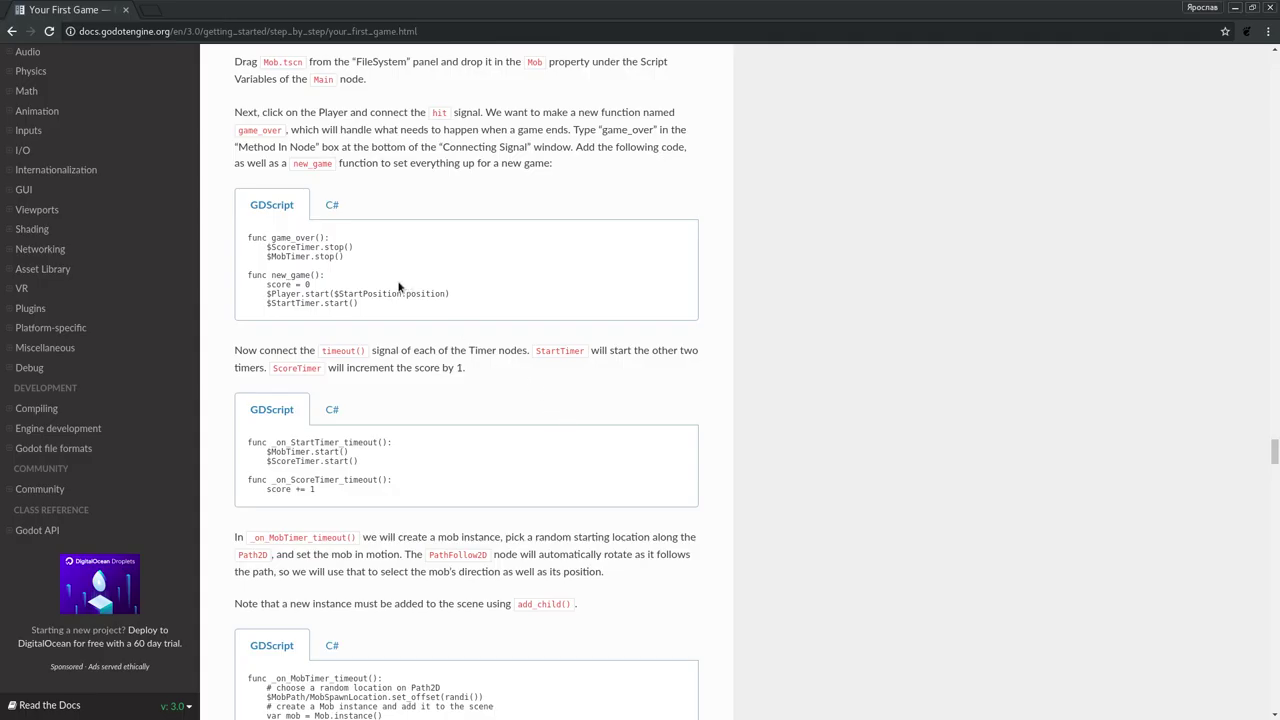
scroll(420, 350, down, 2)
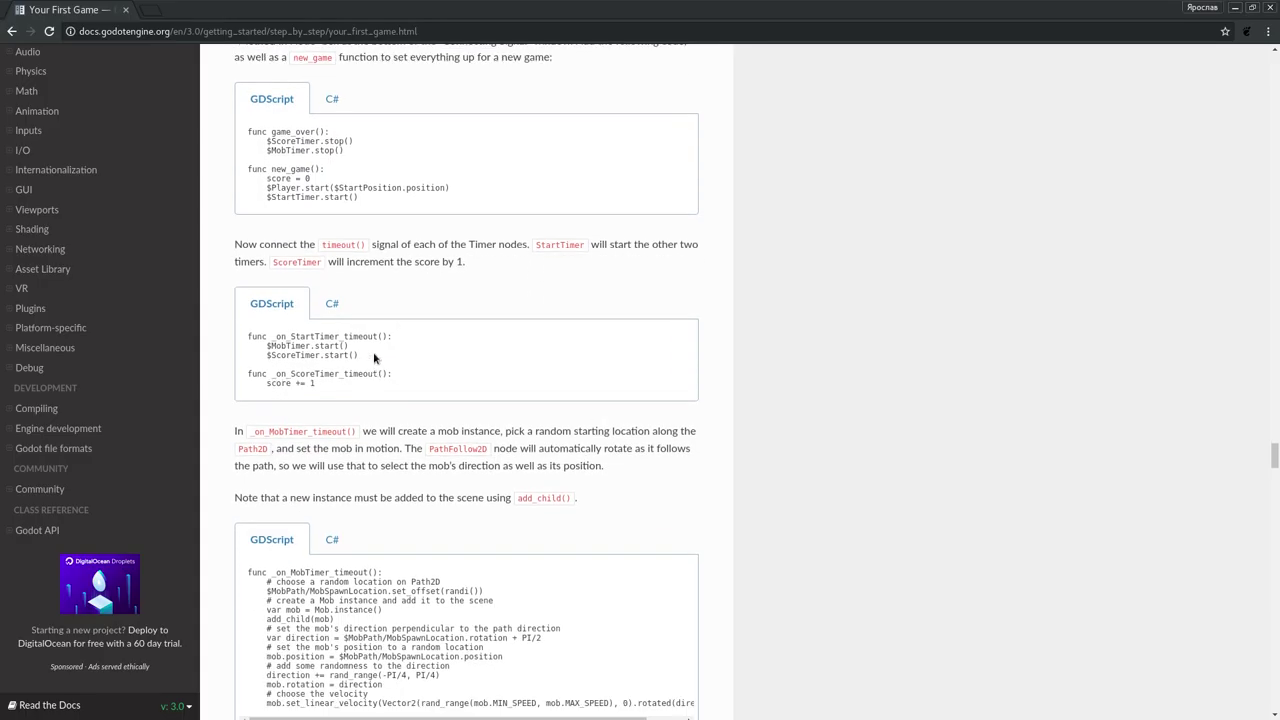
drag(362, 355, 213, 351)
key(ctrl+c)
key(alt+Tab)
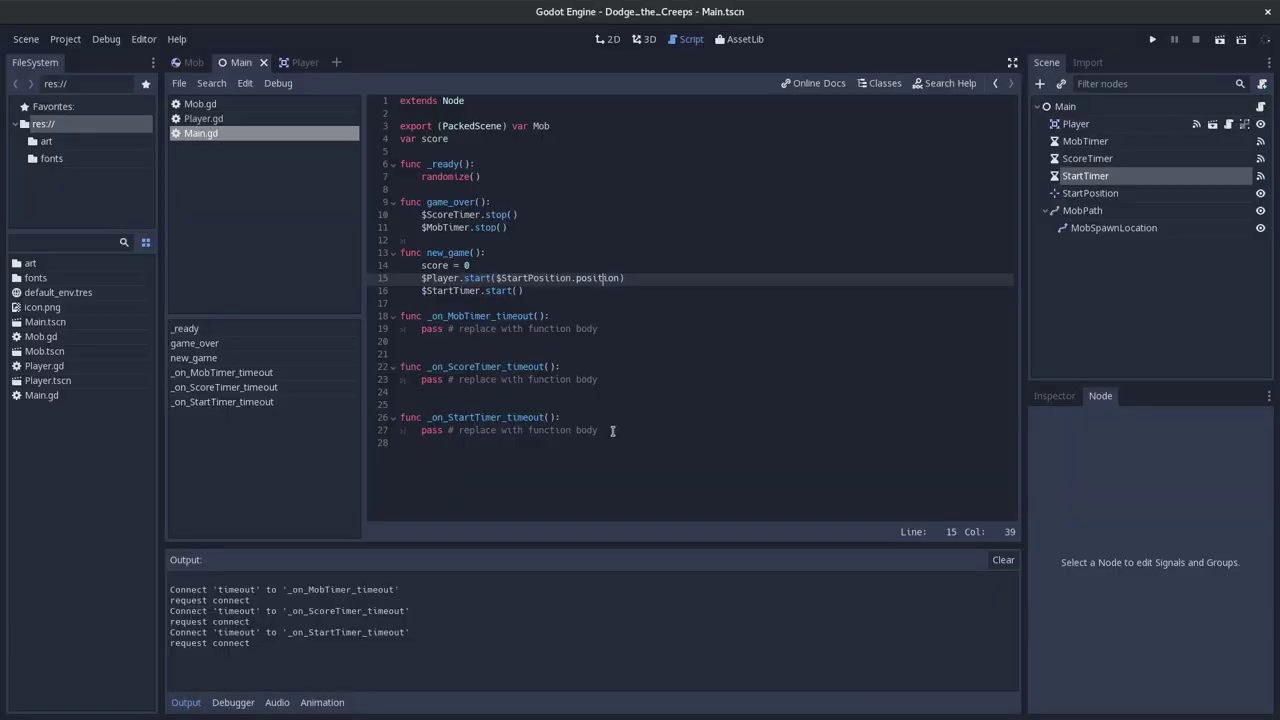
drag(614, 430, 373, 431)
key(ctrl+v)
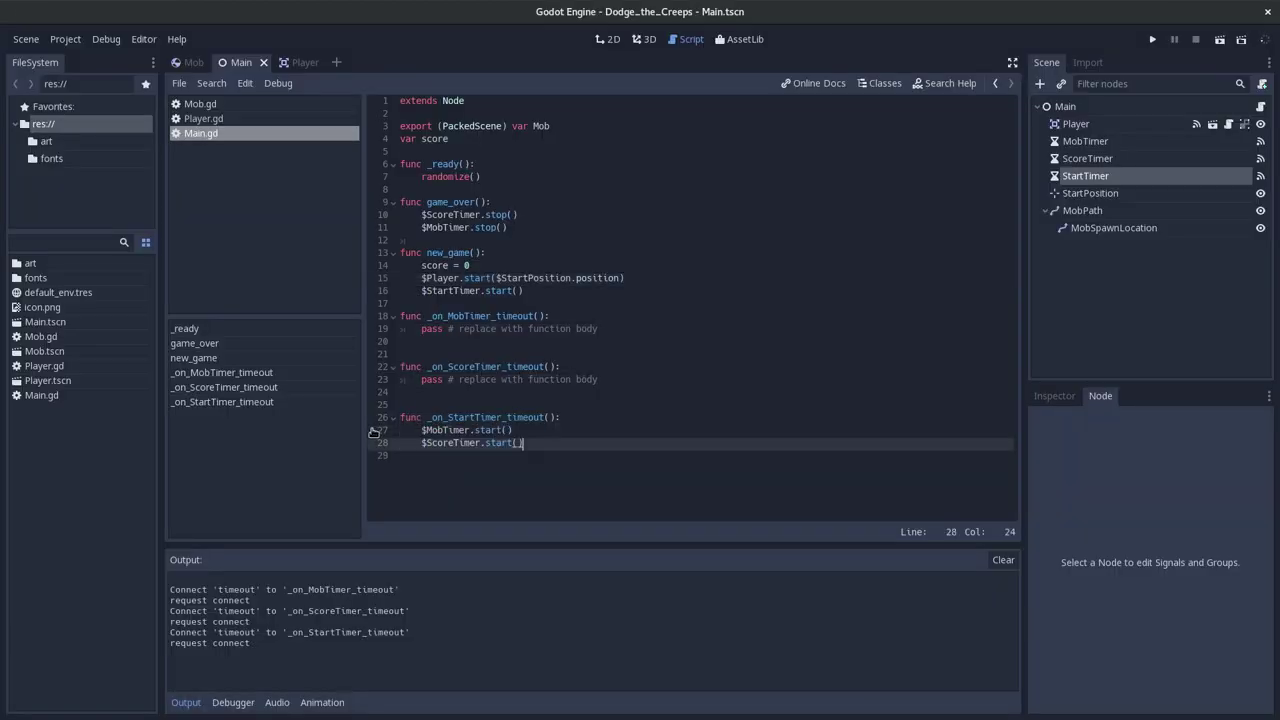
double_click(444, 432)
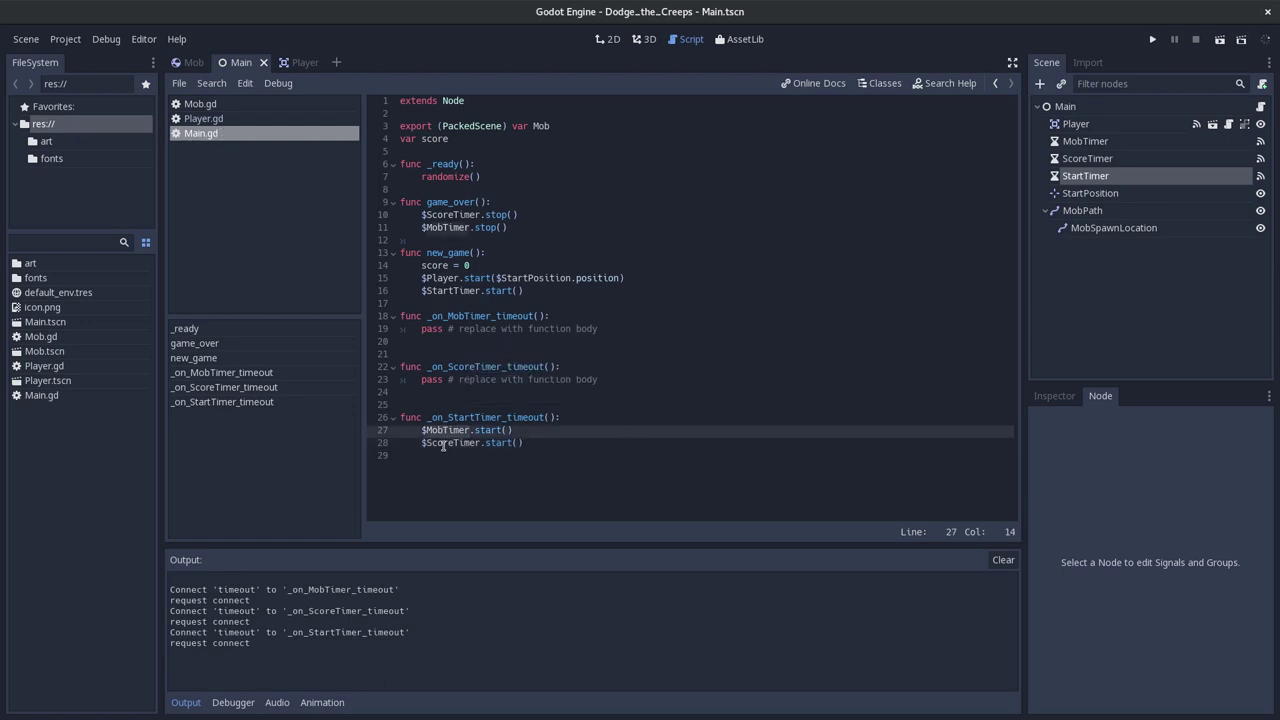
double_click(443, 445)
Put score += 1 in _on_ScoreTimer_timeout, remove the empty line 25, and save.
key(alt+Tab)
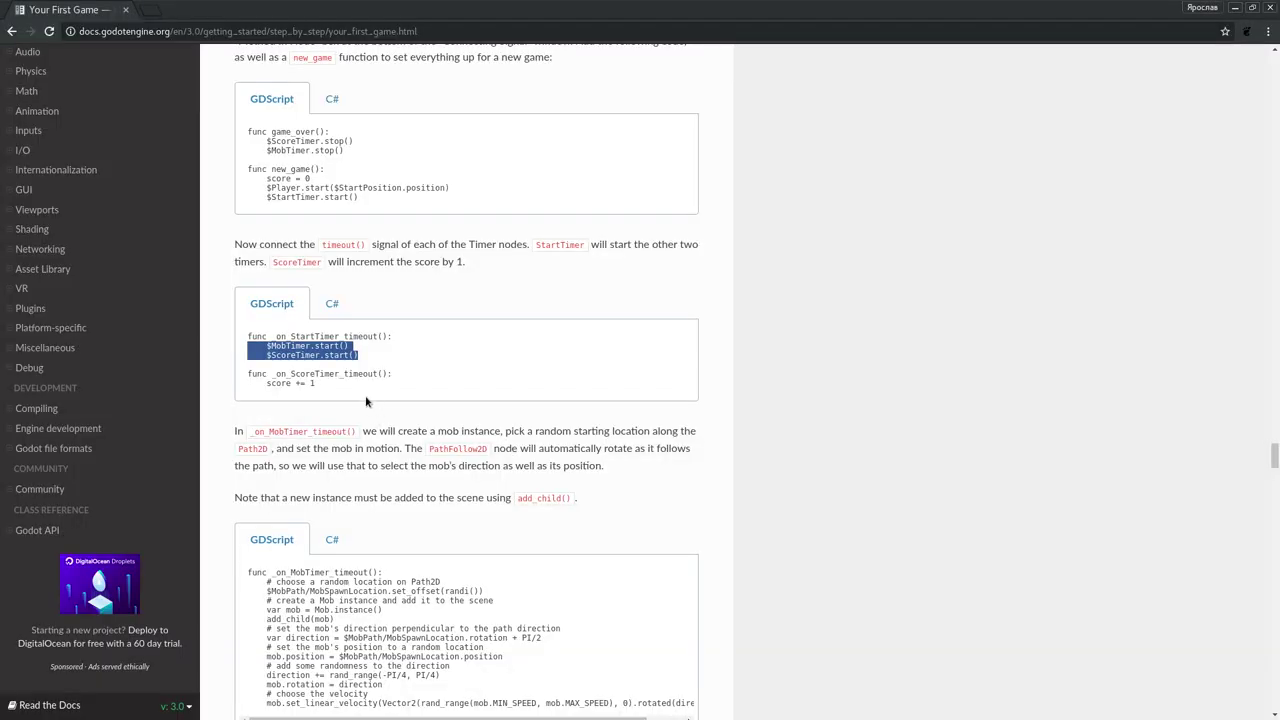
drag(342, 387, 249, 386)
key(ctrl+c)
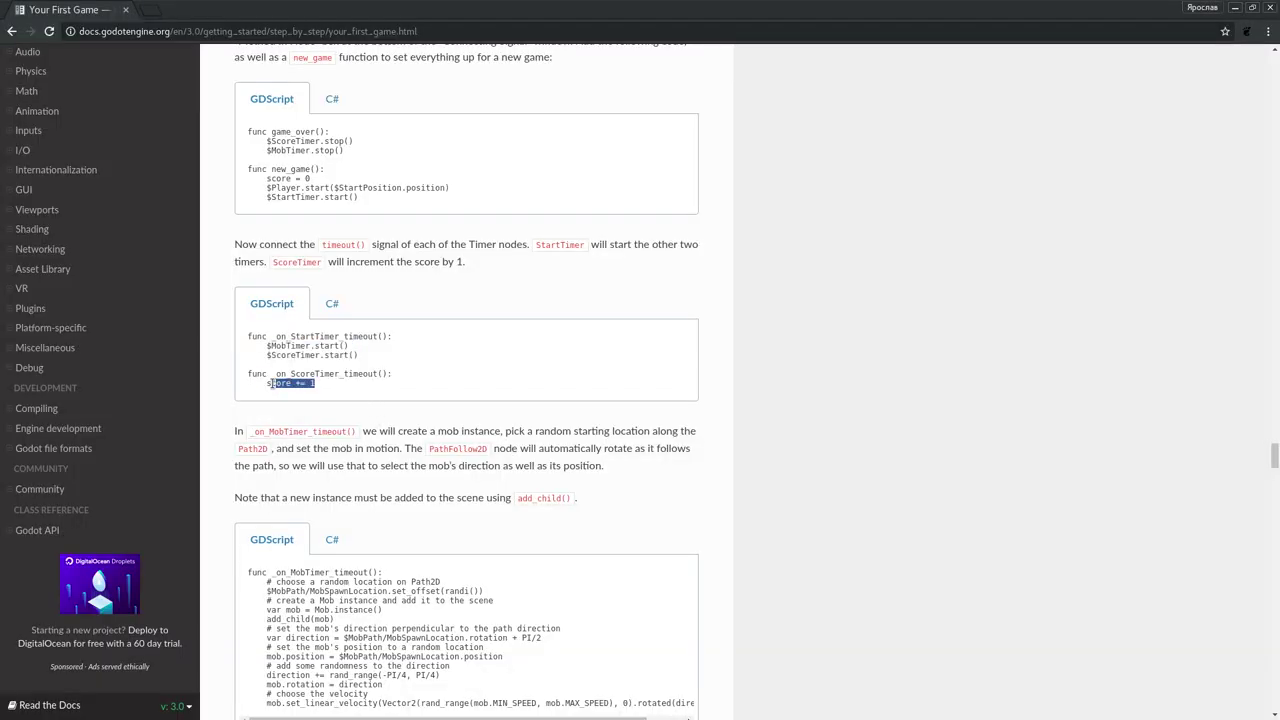
key(alt+Tab)
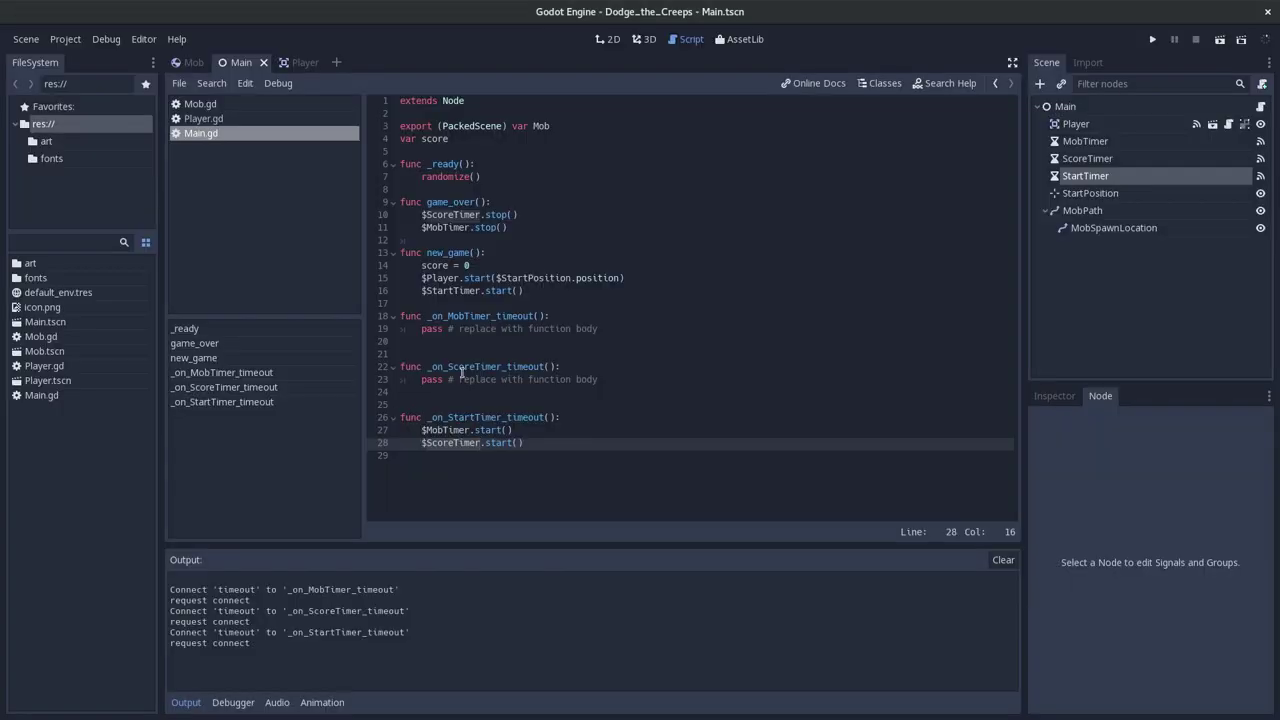
drag(596, 380, 421, 380)
key(ctrl+v)
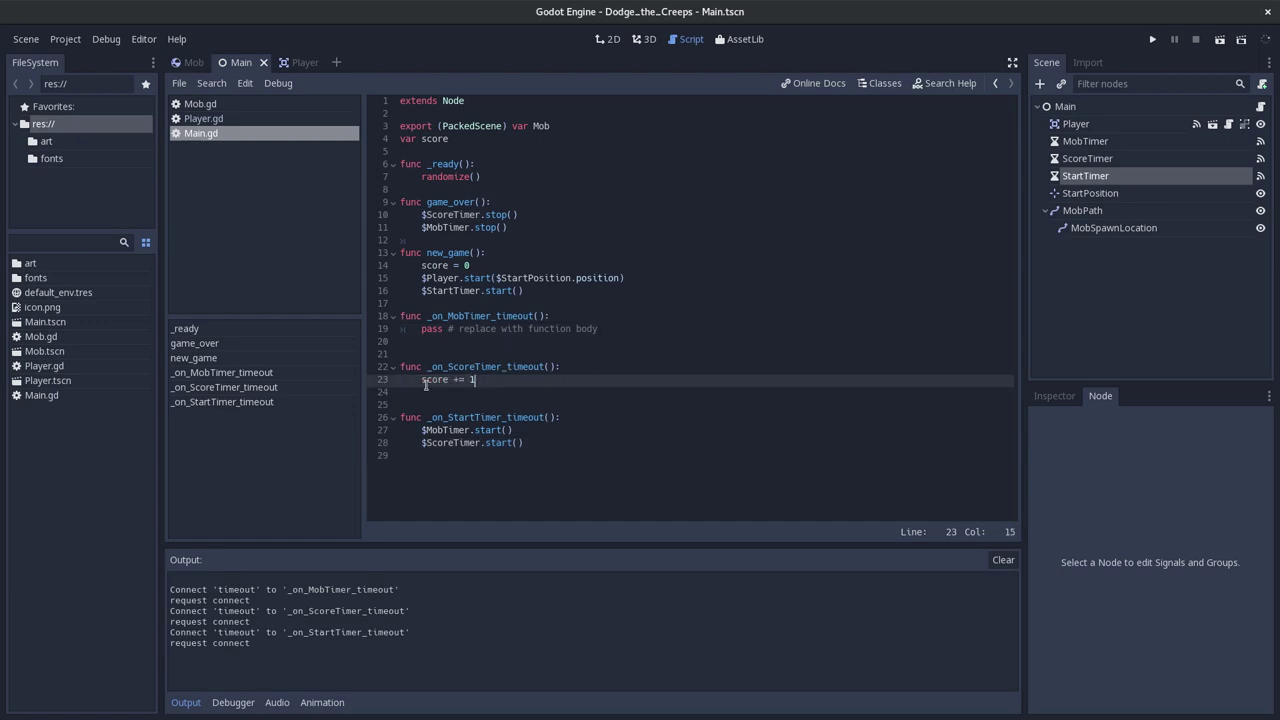
click(421, 406)
key(Delete)
key(ctrl+s)
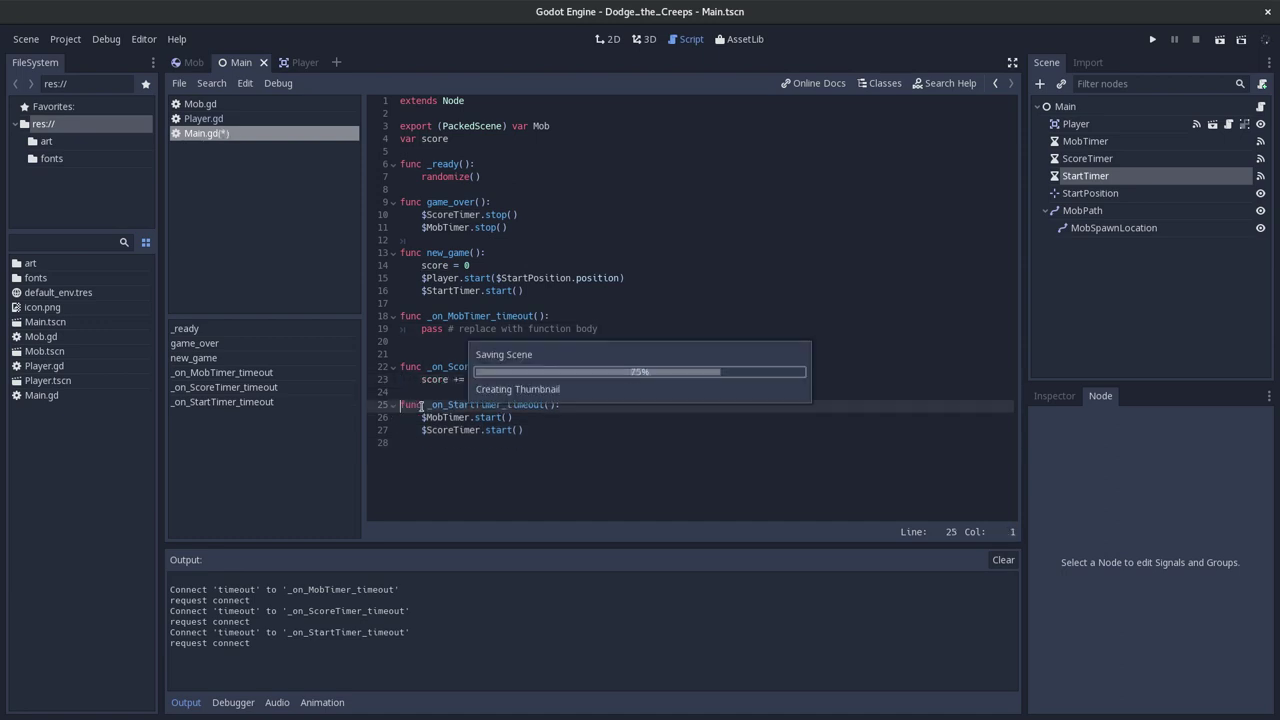
Scroll the docs to the _on_MobTimer_timeout section and begin reading its explanation.
key(alt+Tab)
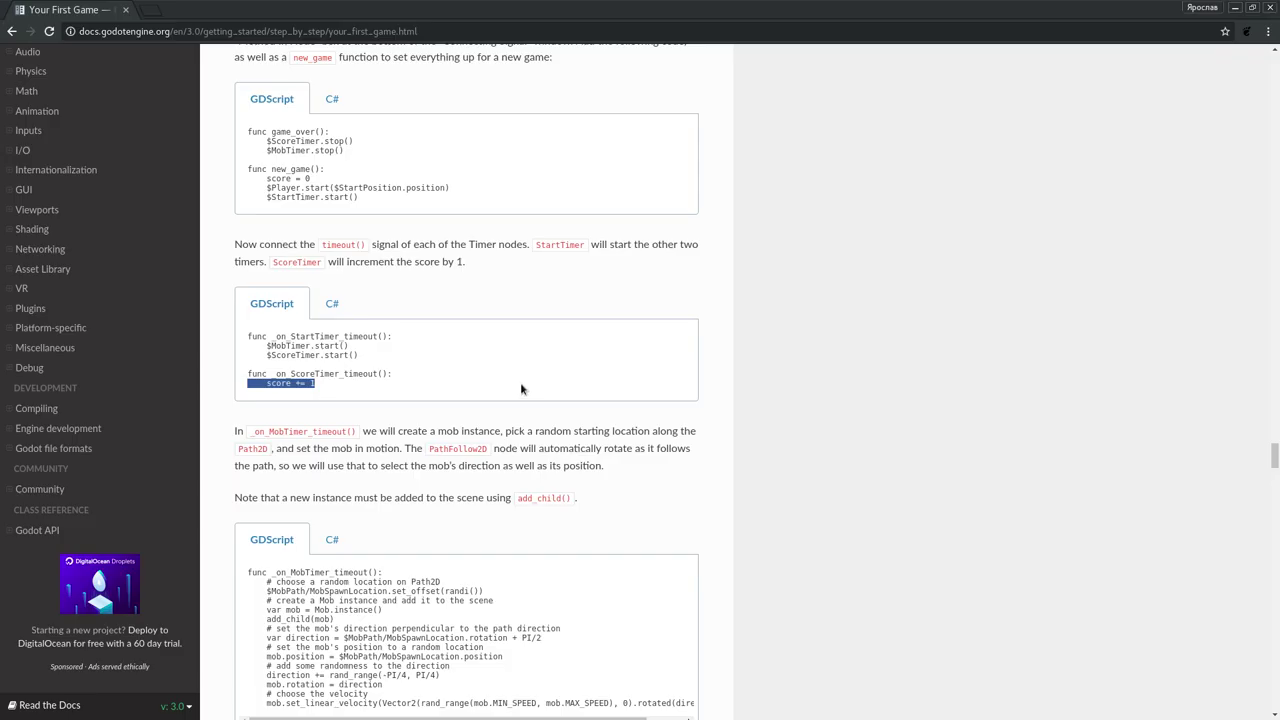
scroll(520, 382, down, 1)
scroll(520, 383, down, 2)
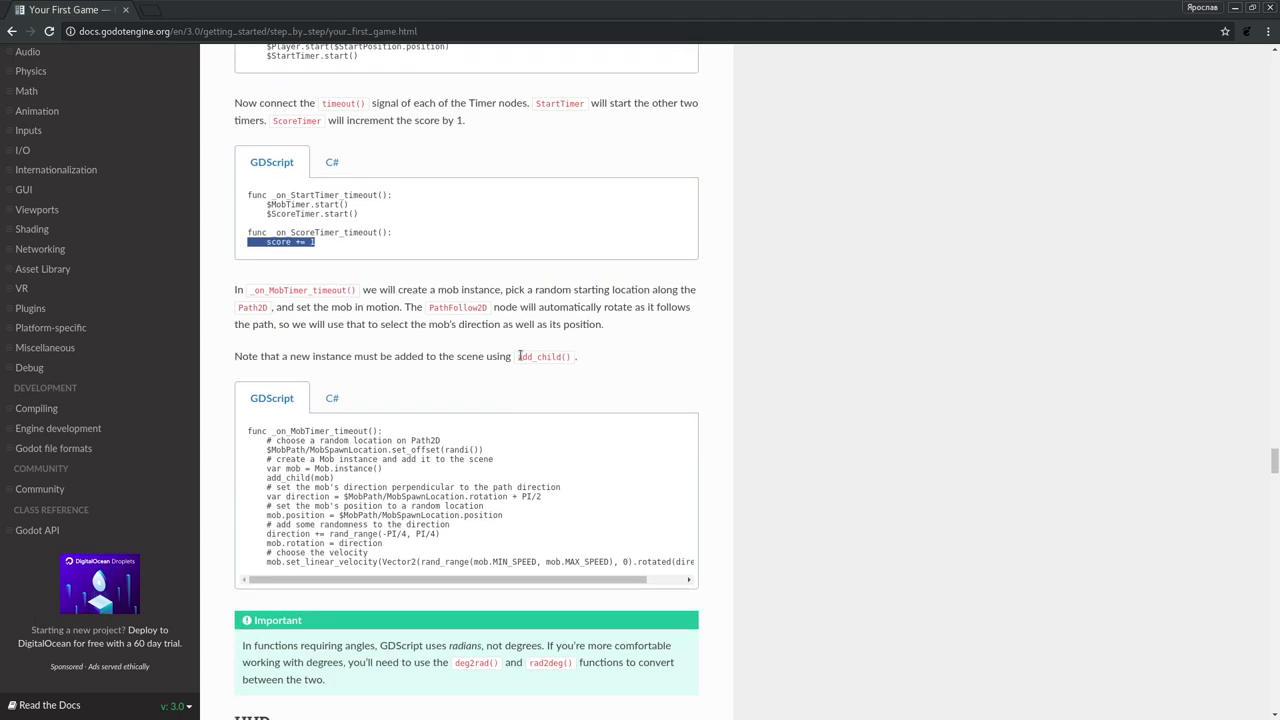
scroll(519, 356, down, 1)
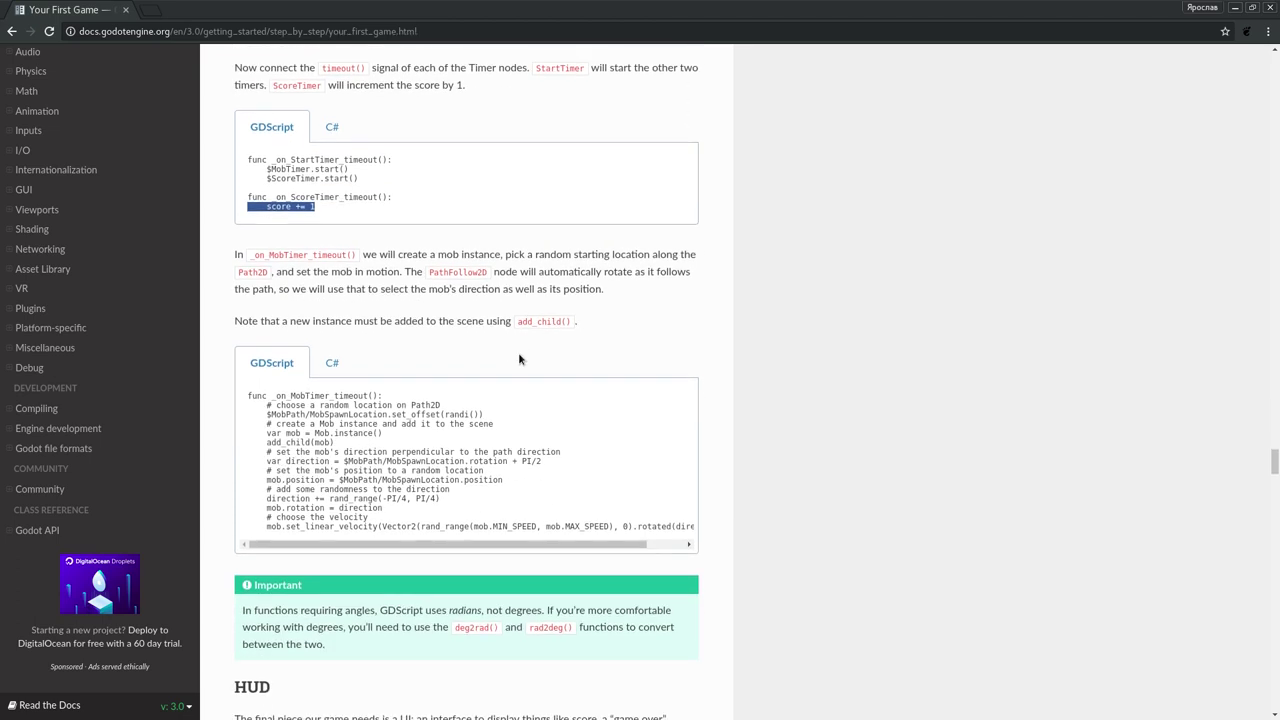
scroll(519, 360, down, 2)
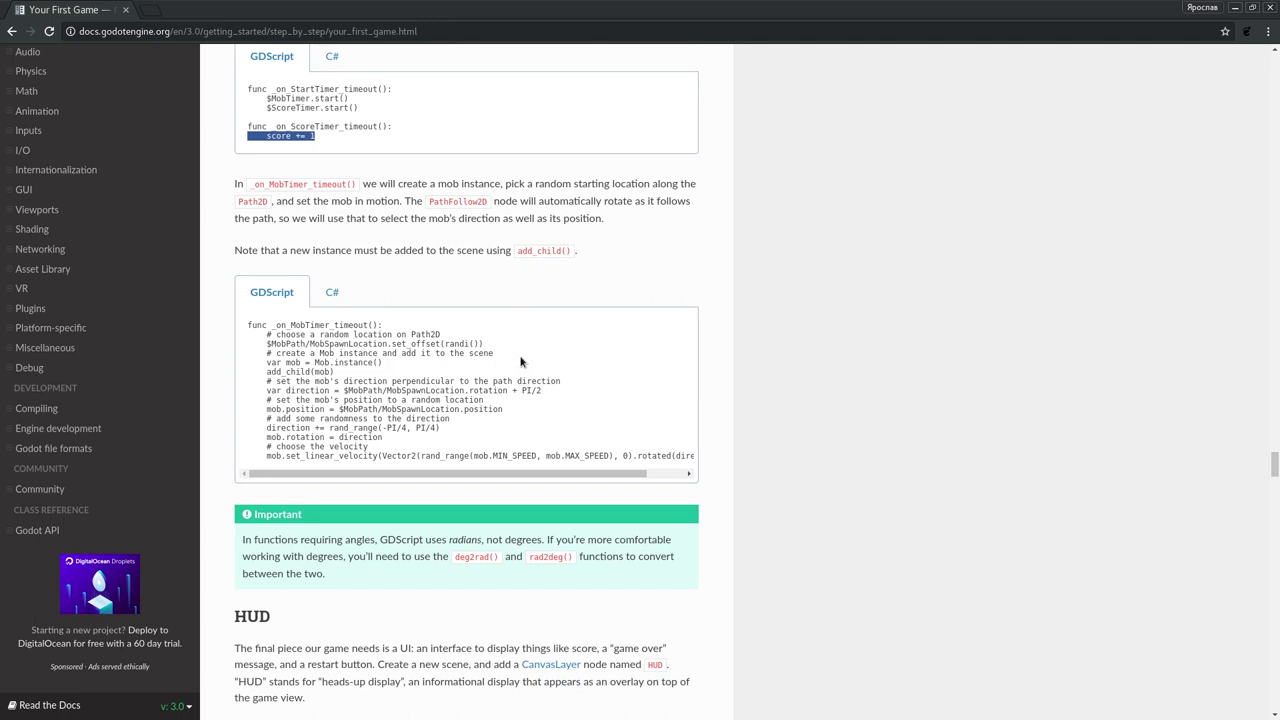
click(607, 197)
double_click(384, 184)
click(404, 202)
Study the mob direction and PathFollow2D rotation notes, then select the mob-spawning code block.
drag(289, 201, 394, 201)
click(645, 180)
drag(374, 222, 572, 233)
click(604, 202)
drag(512, 201, 690, 192)
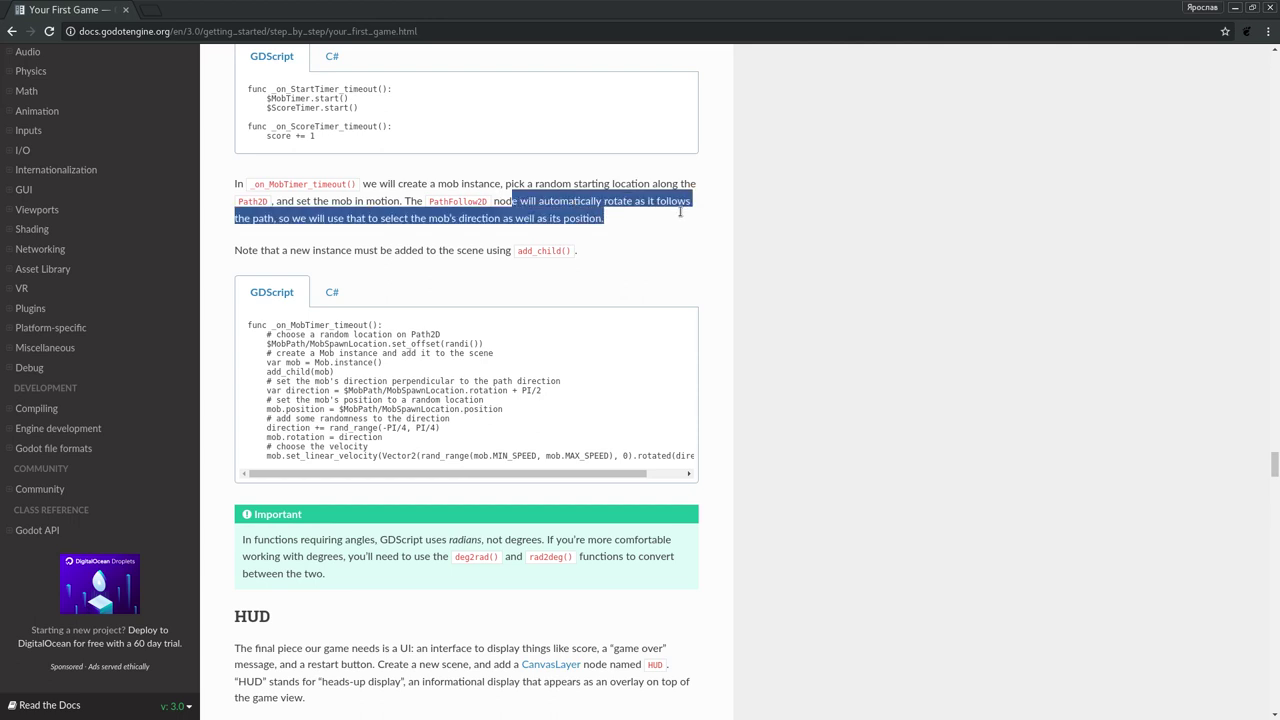
click(641, 213)
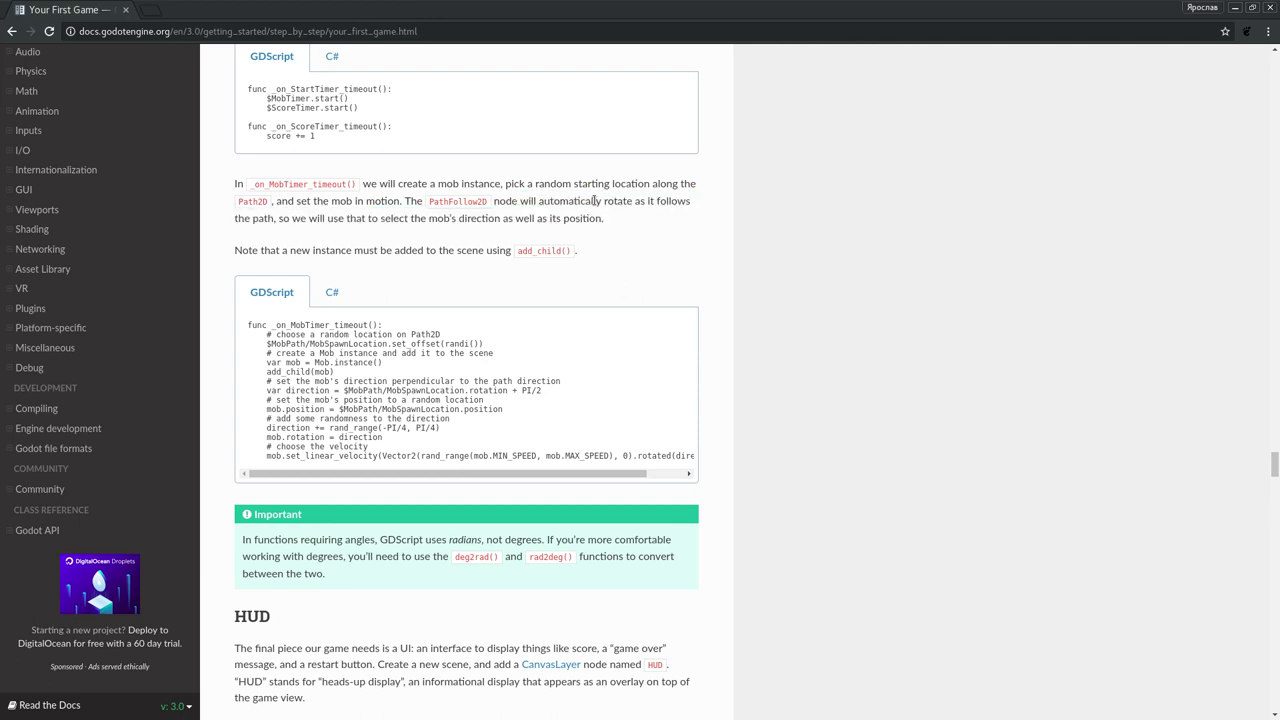
drag(604, 201, 625, 214)
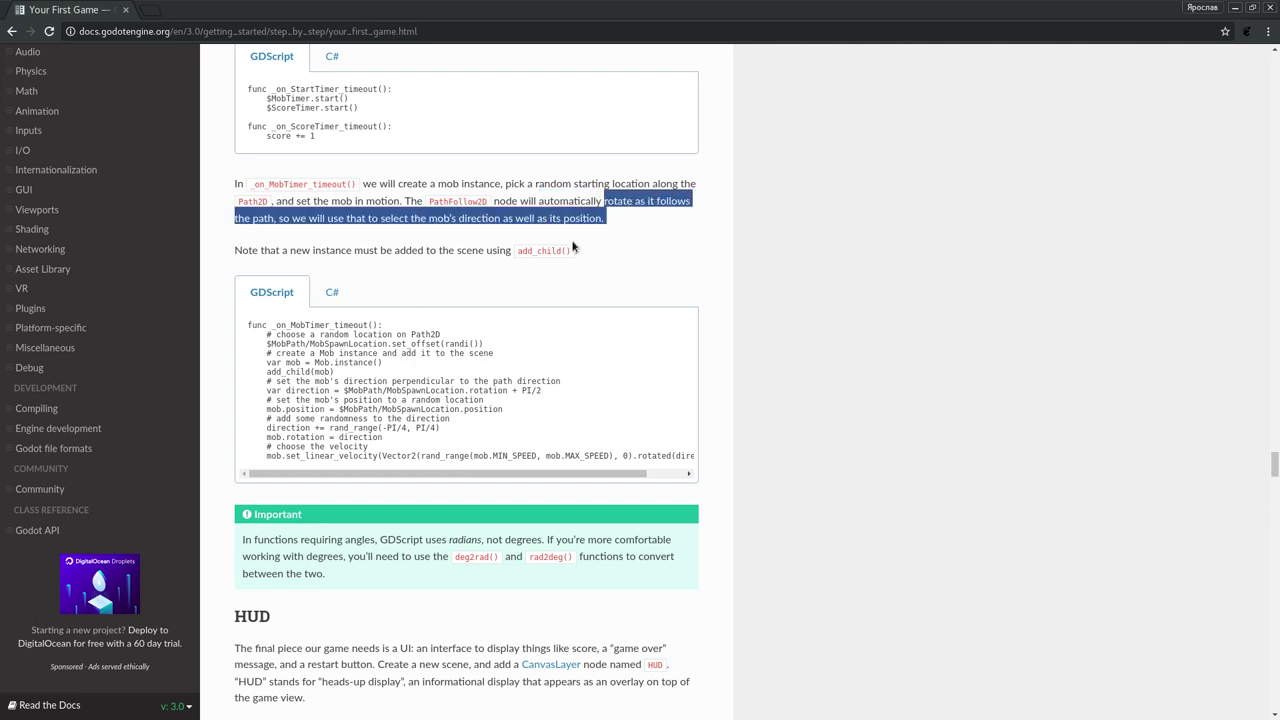
click(296, 229)
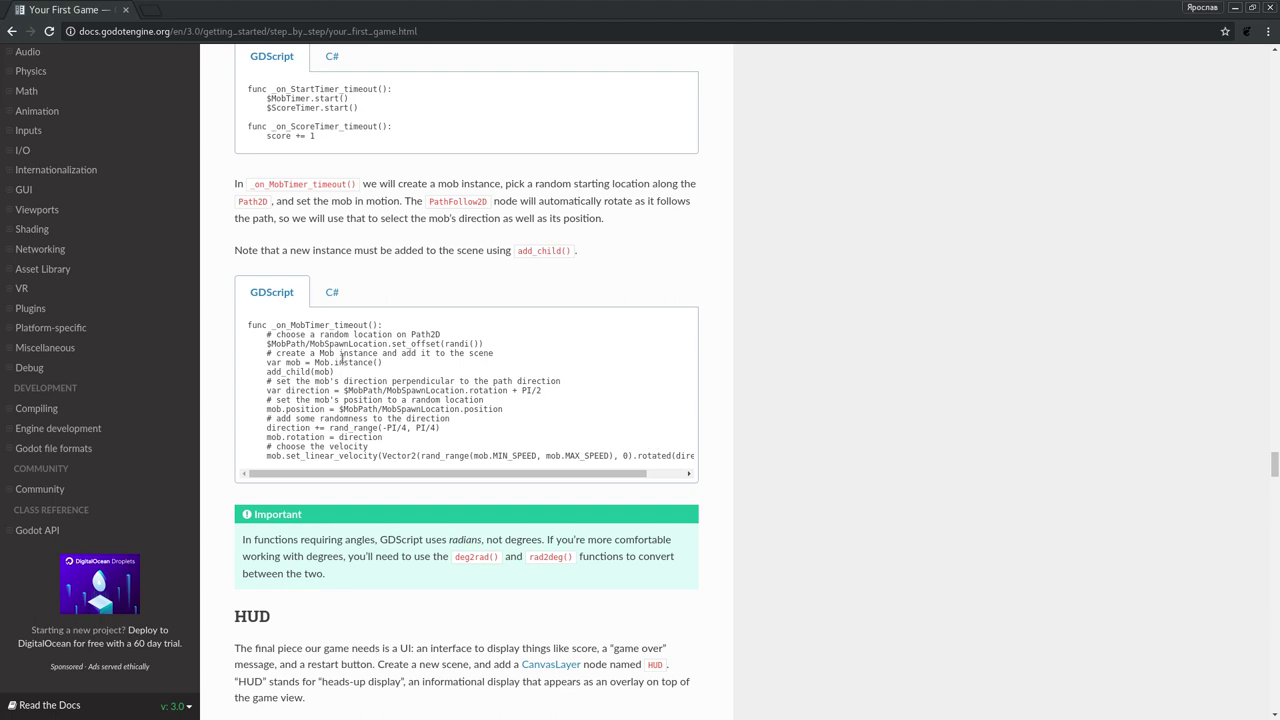
mouse_move(250, 334)
mouse_down()
mouse_move(402, 480)
mouse_move(676, 456)
mouse_up()
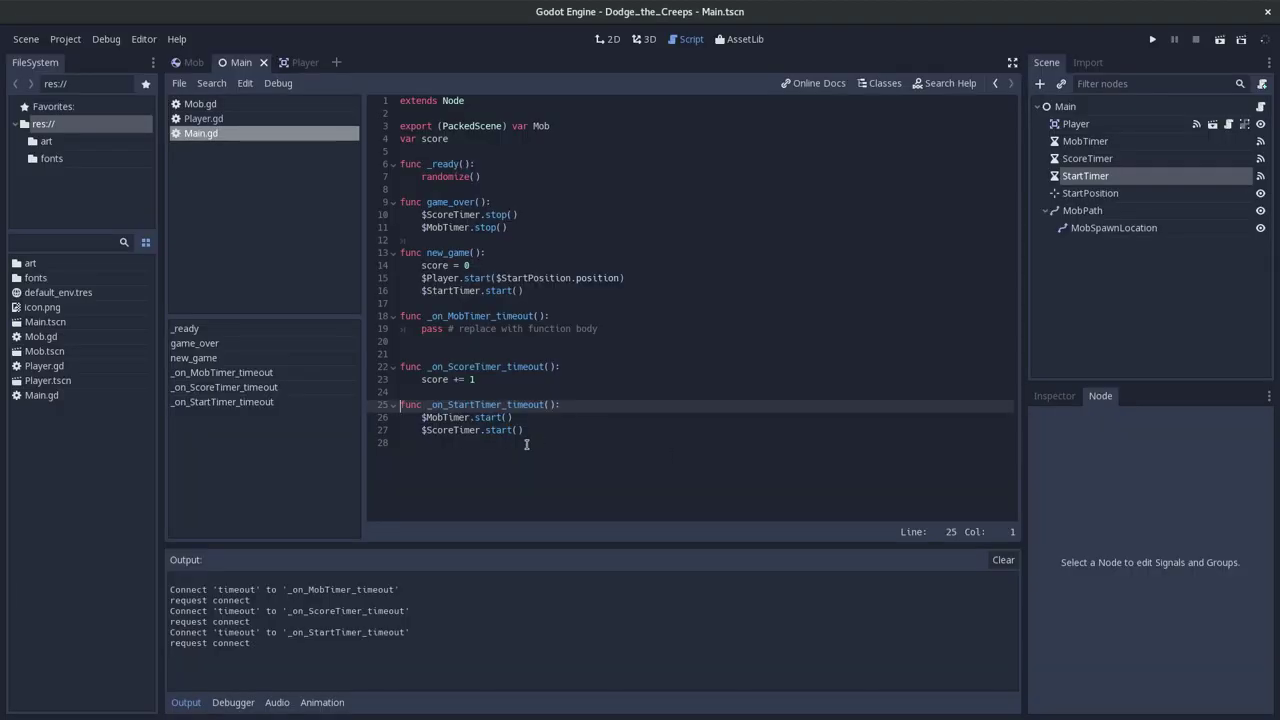
Paste the mob-spawning code over pass in _on_MobTimer_timeout.
drag(617, 330, 348, 337)
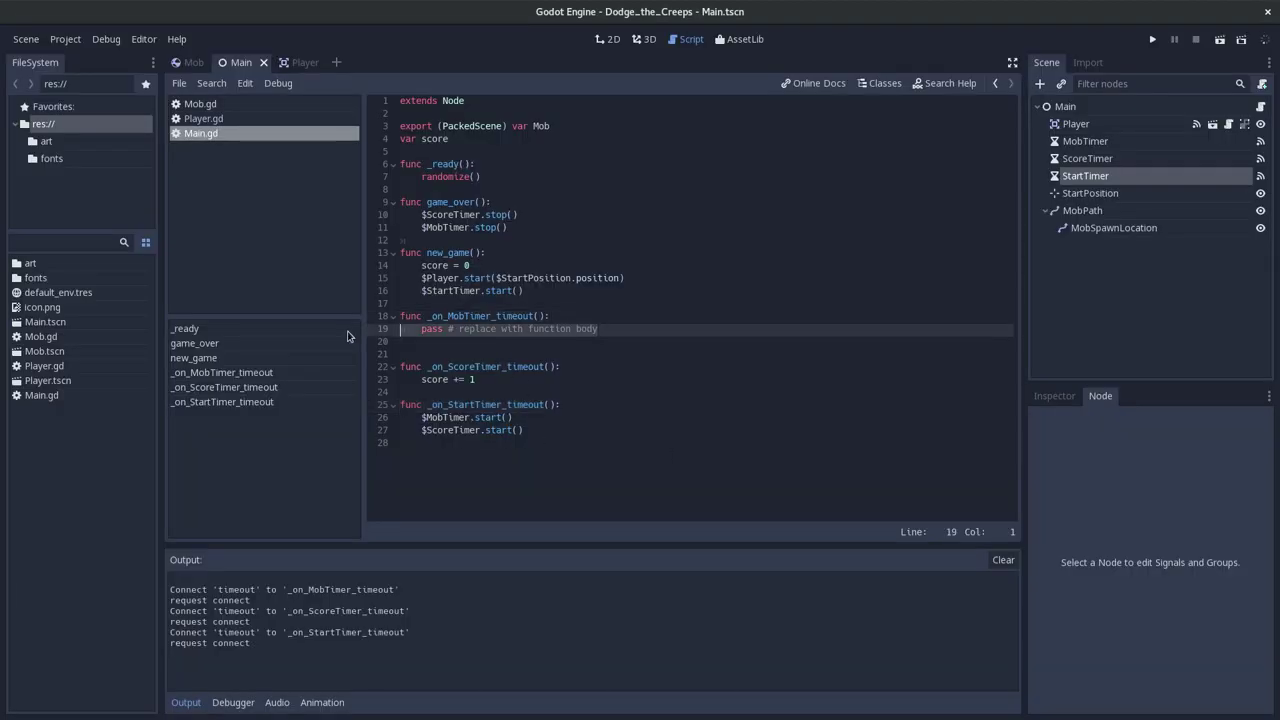
text(# choose a random location on Path2D     $MobPath/MobSpawnLocation.set_offset(randi())     # create a Mob instance and add it to the scene     var mob = Mob.instance()     add_child(mob)     # set the mob's direction perpendicular to the path direction     var direction = $MobPath/MobSpawnLocation.rotation + PI/2     # set the mob's position to a random location     mob.position = $MobPath/MobSpawnLocation.position     # add some randomness to the direction     direction += rand_range(-PI/4, PI/4)     mob.rotation = direction     # choose the velocity)
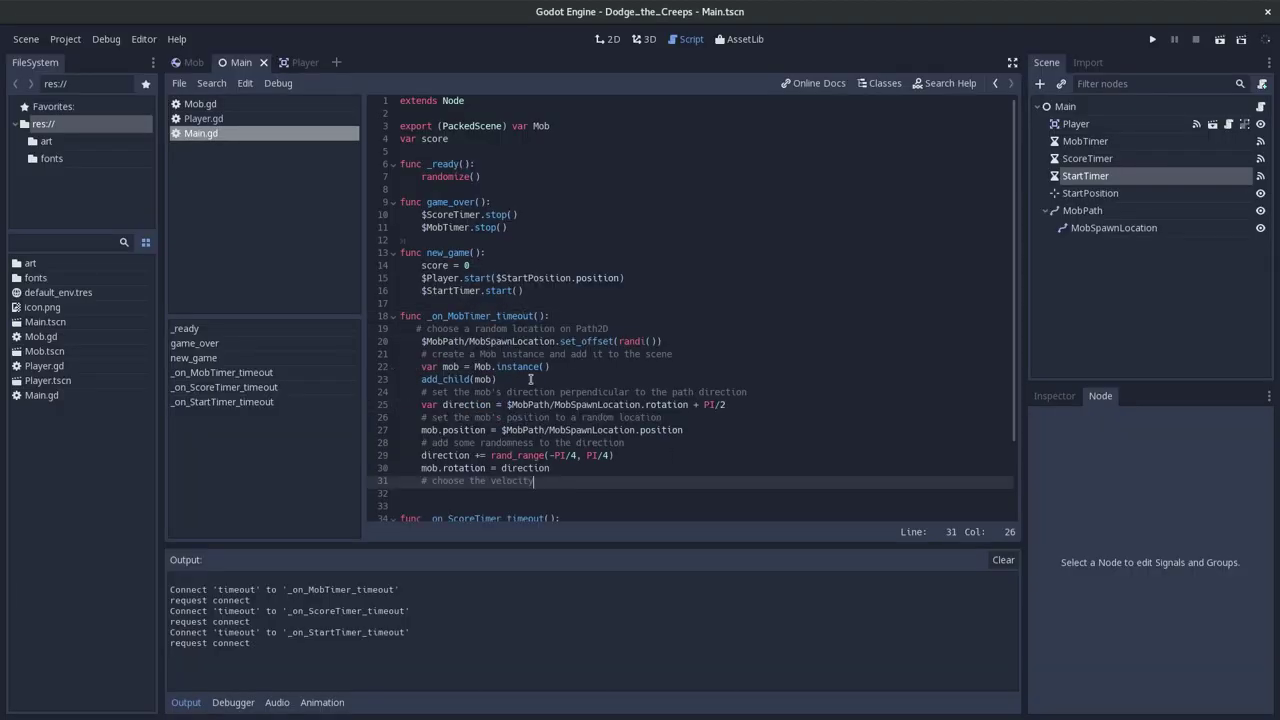
scroll(530, 379, down, 2)
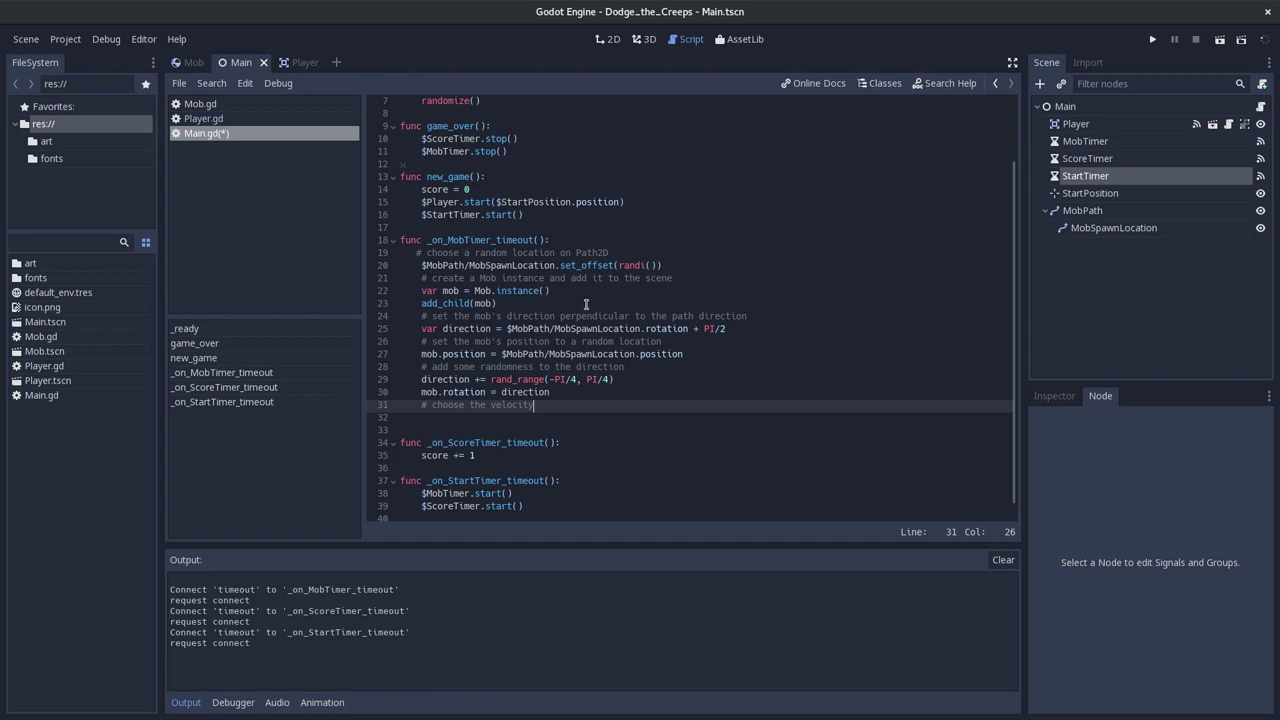
double_click(437, 303)
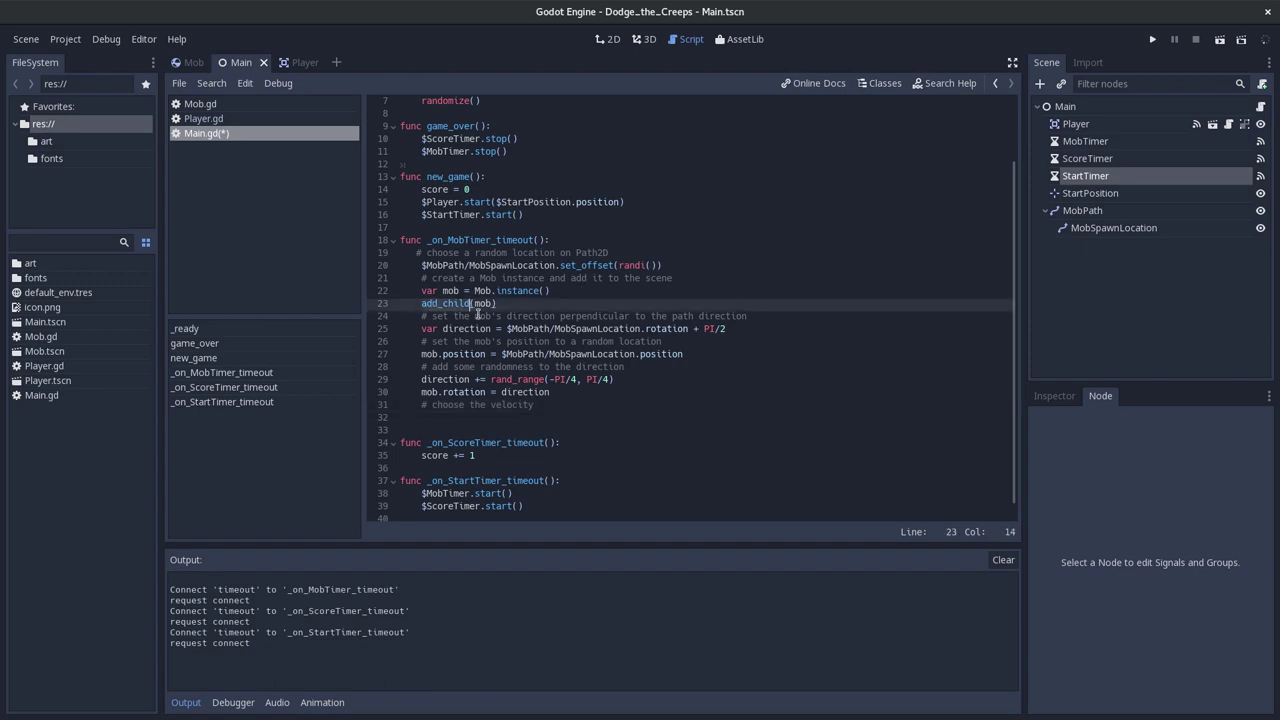
Read the docs note about adding instances to the scene with add_child.
key(alt+Tab)
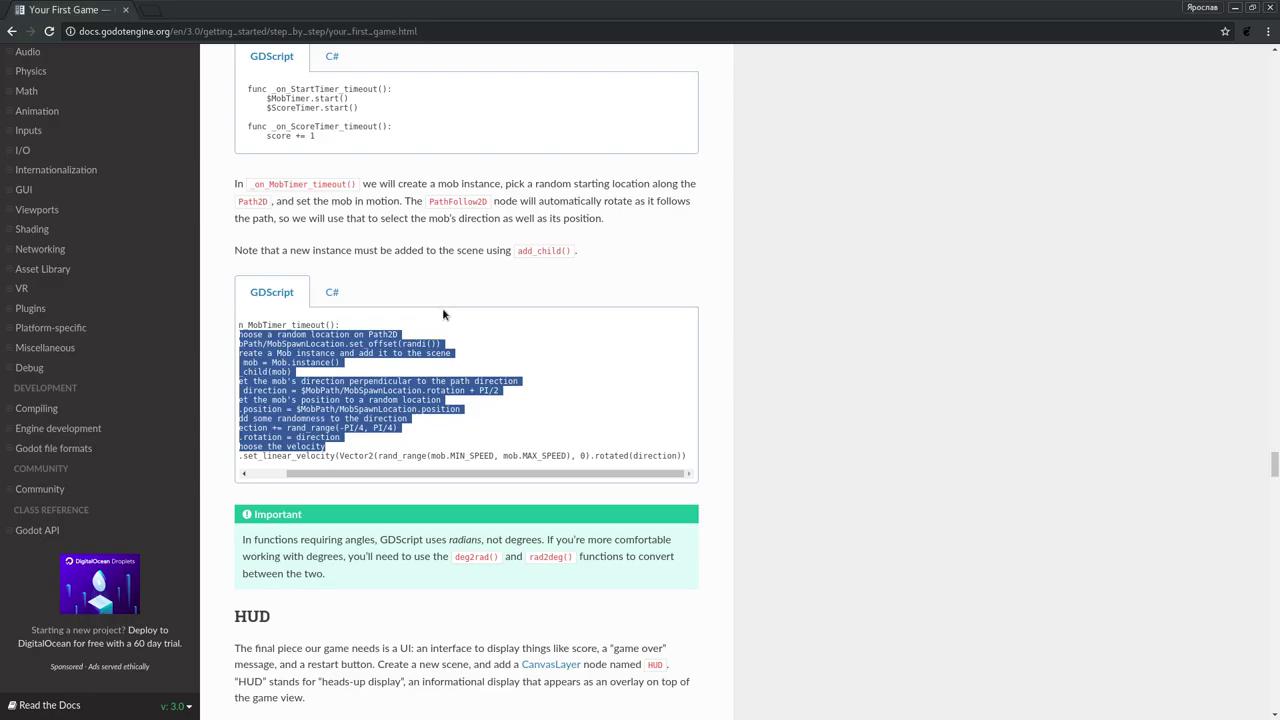
click(454, 276)
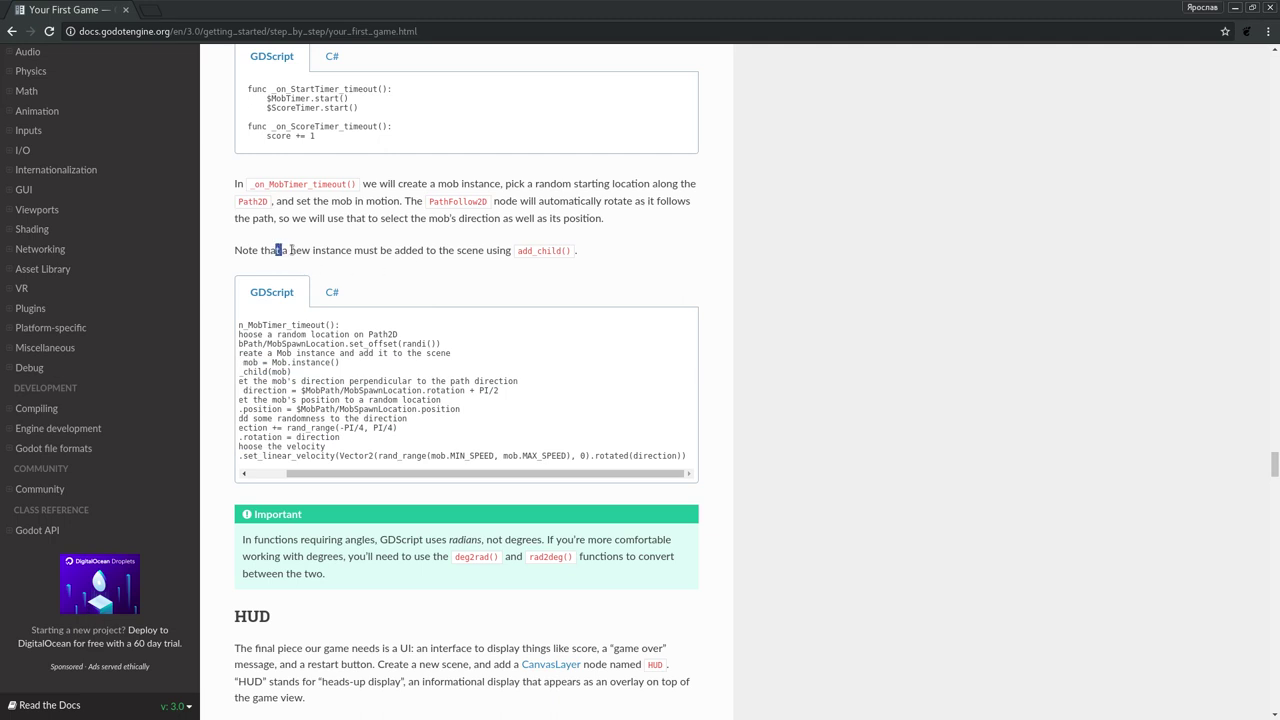
mouse_move(276, 250)
mouse_down()
mouse_move(518, 251)
mouse_move(480, 275)
mouse_up()
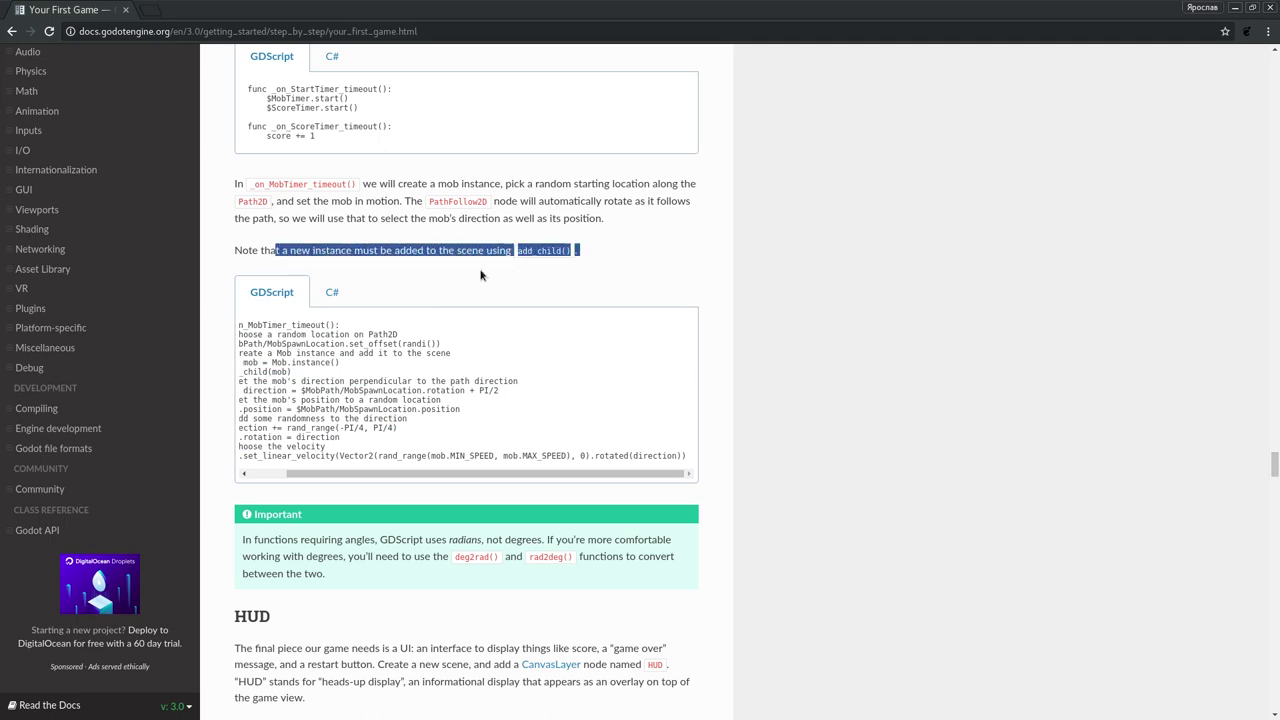
click(416, 244)
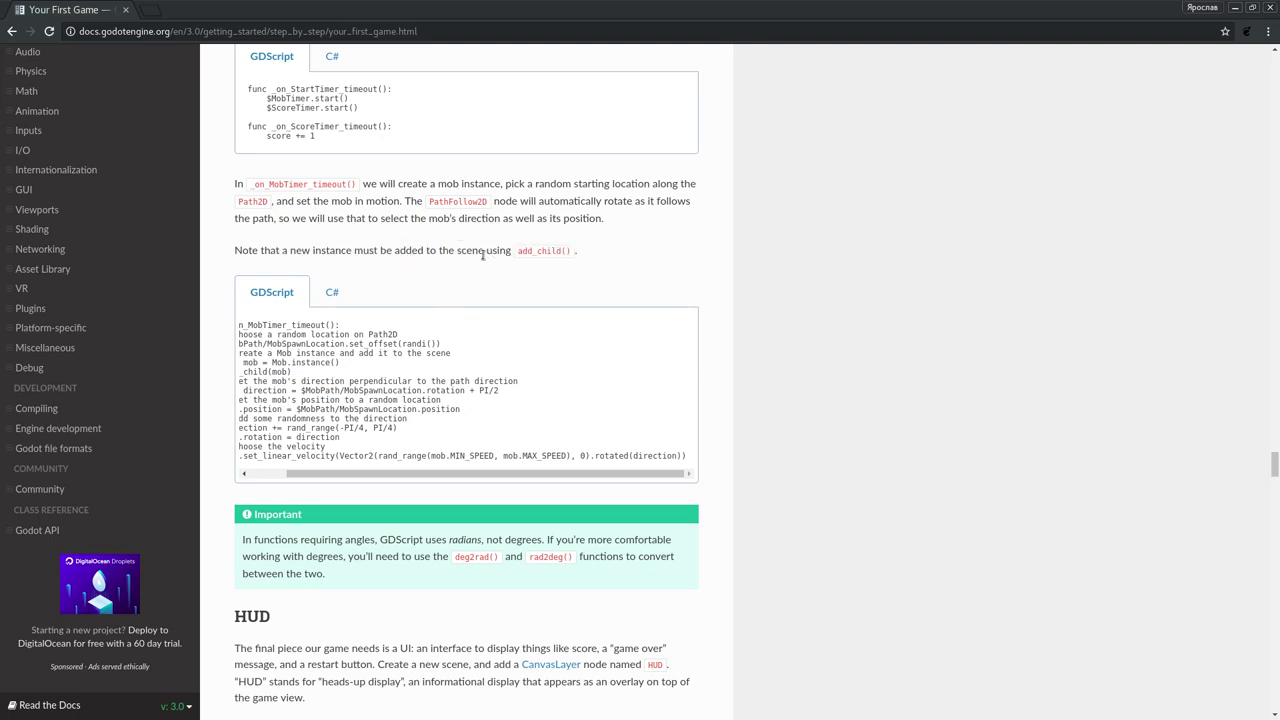
key(alt+Tab)
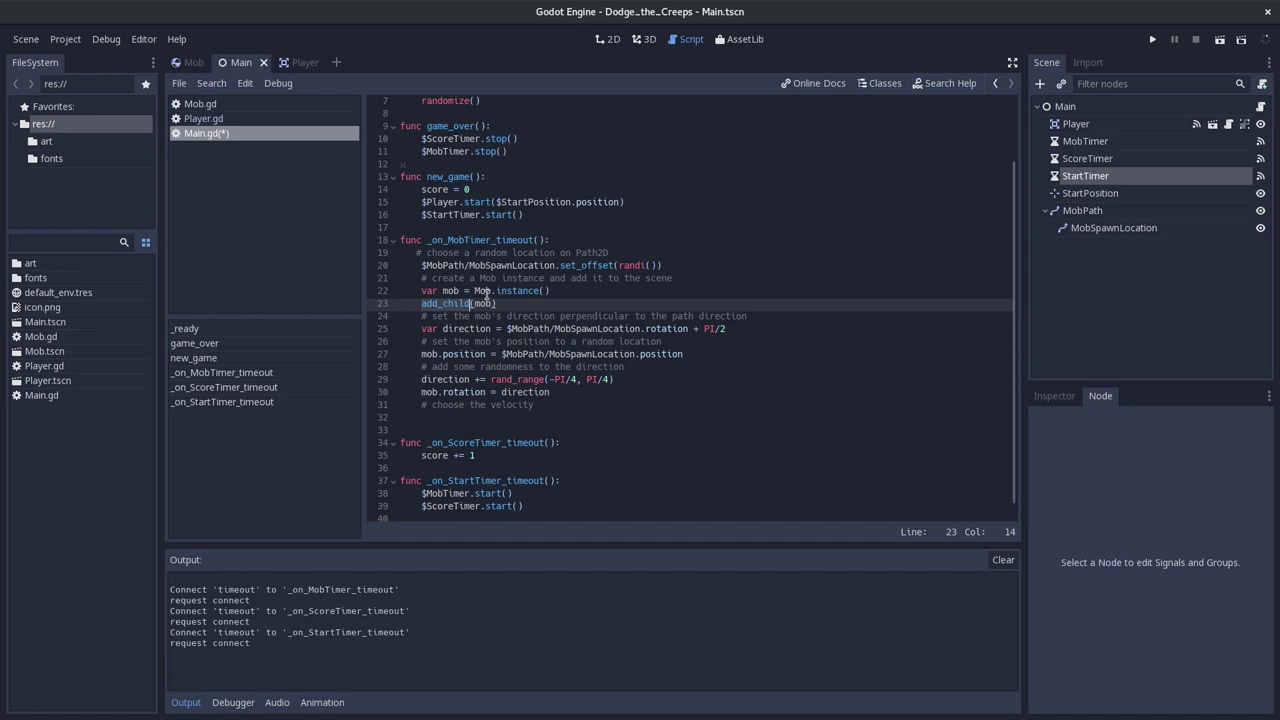
Review the pasted Mob.instance(), direction and position lines and delete the extra blank line.
click(489, 292)
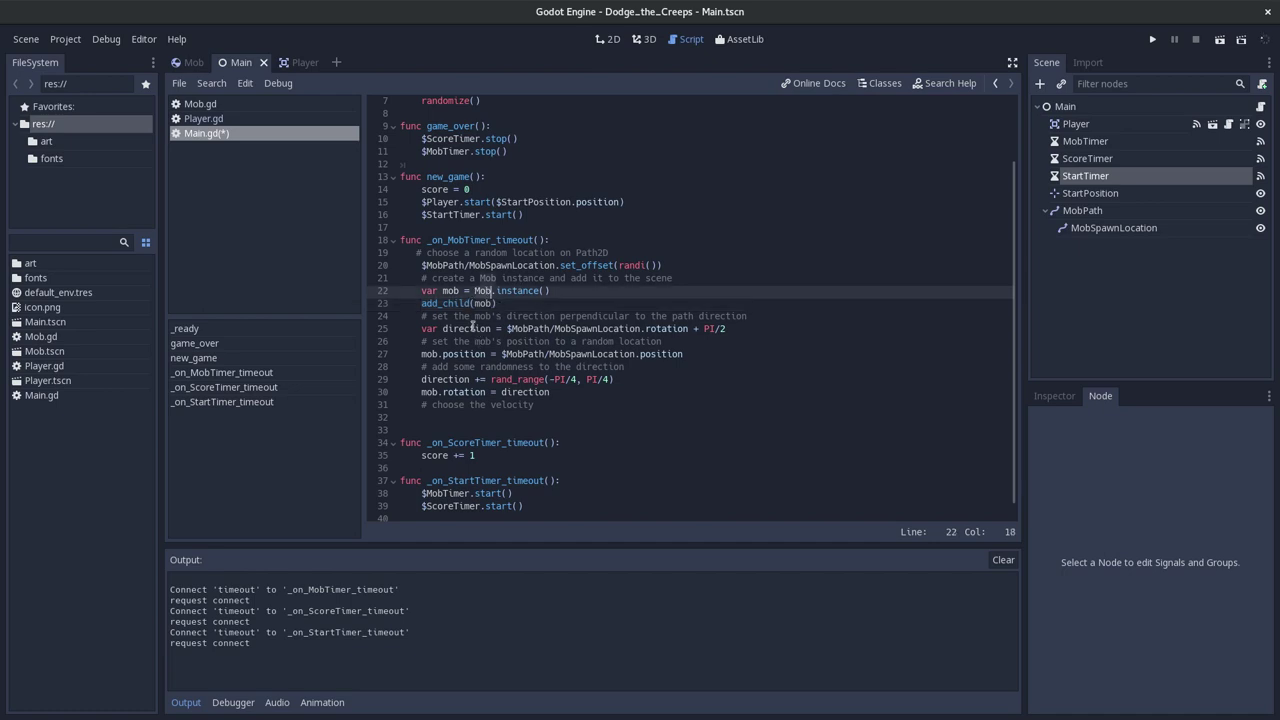
click(472, 328)
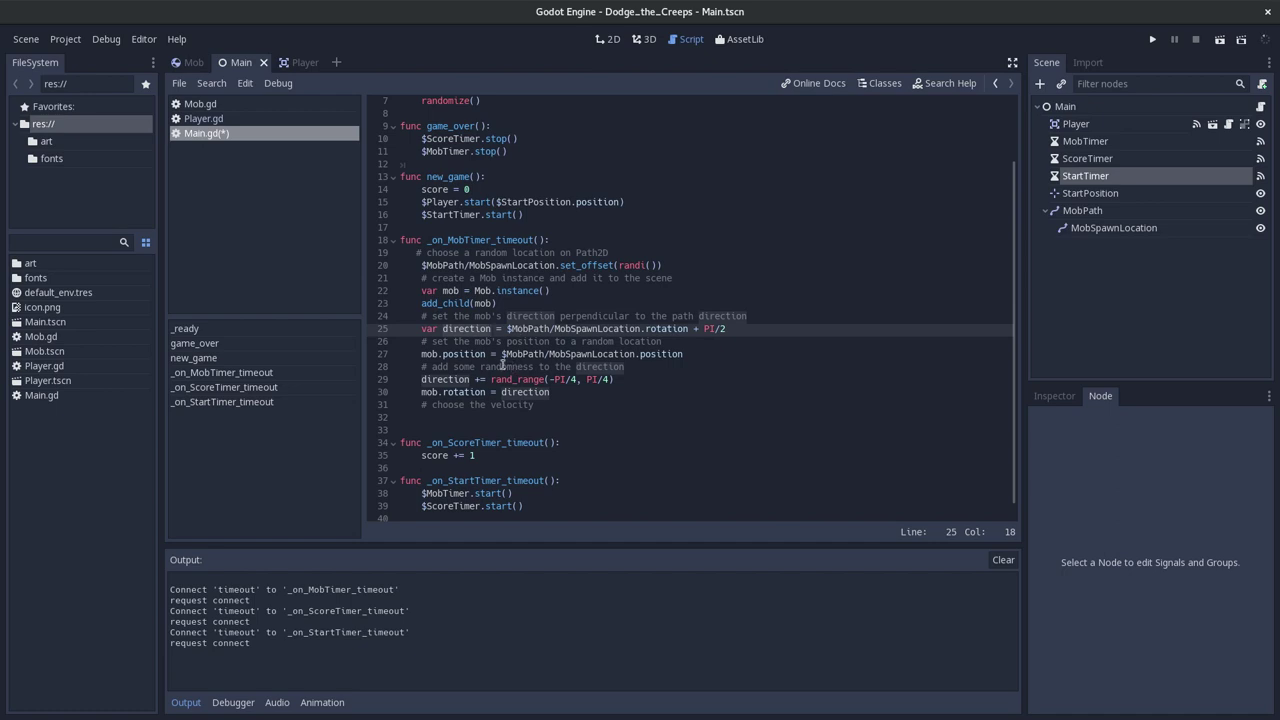
double_click(463, 353)
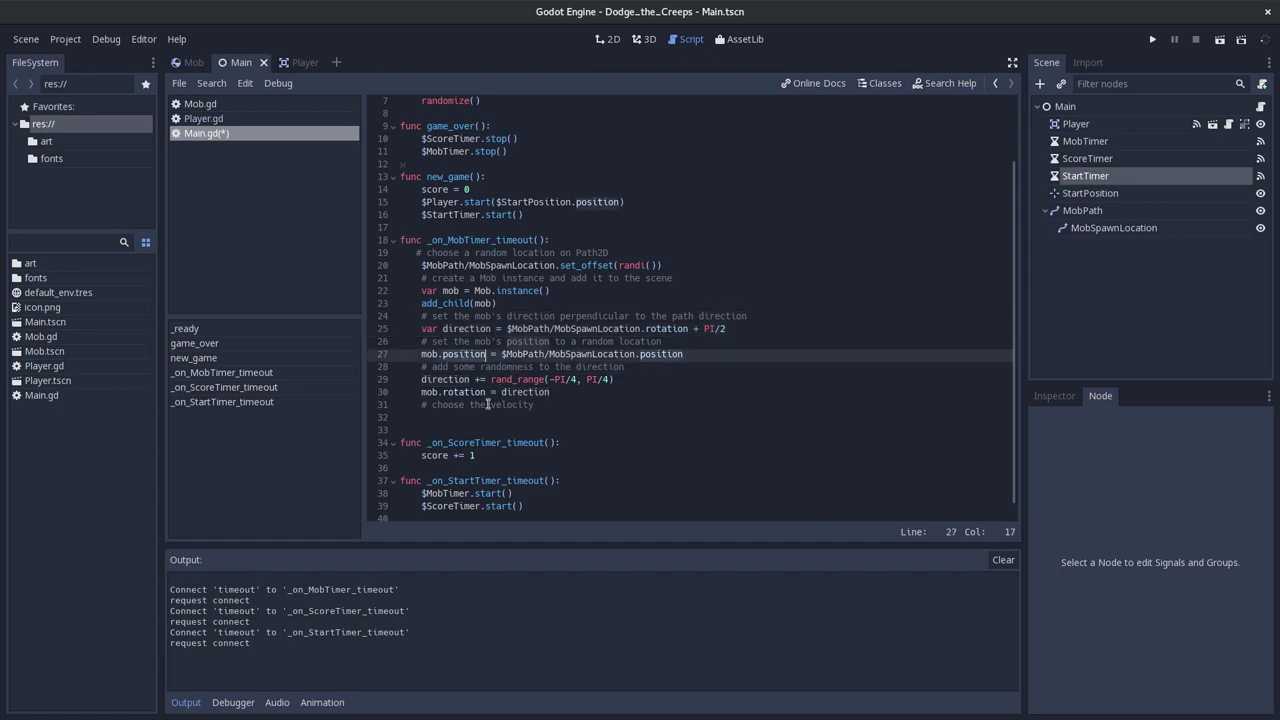
double_click(455, 380)
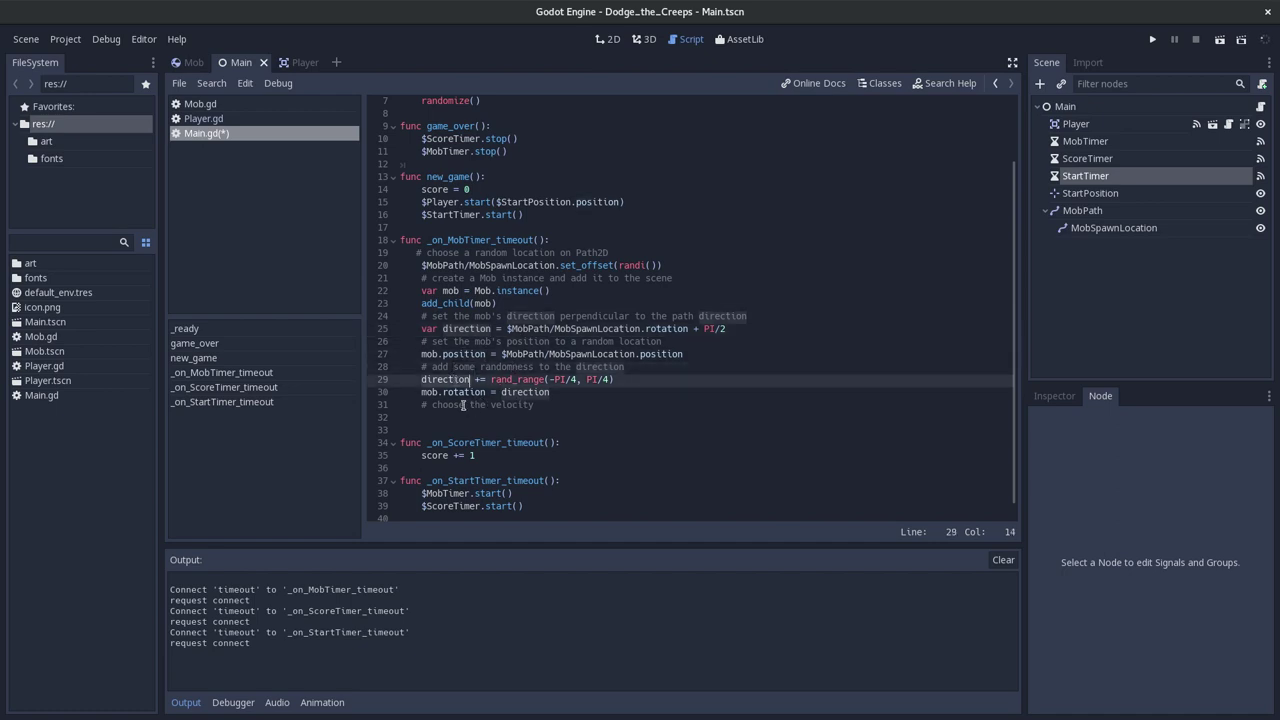
click(519, 393)
click(504, 420)
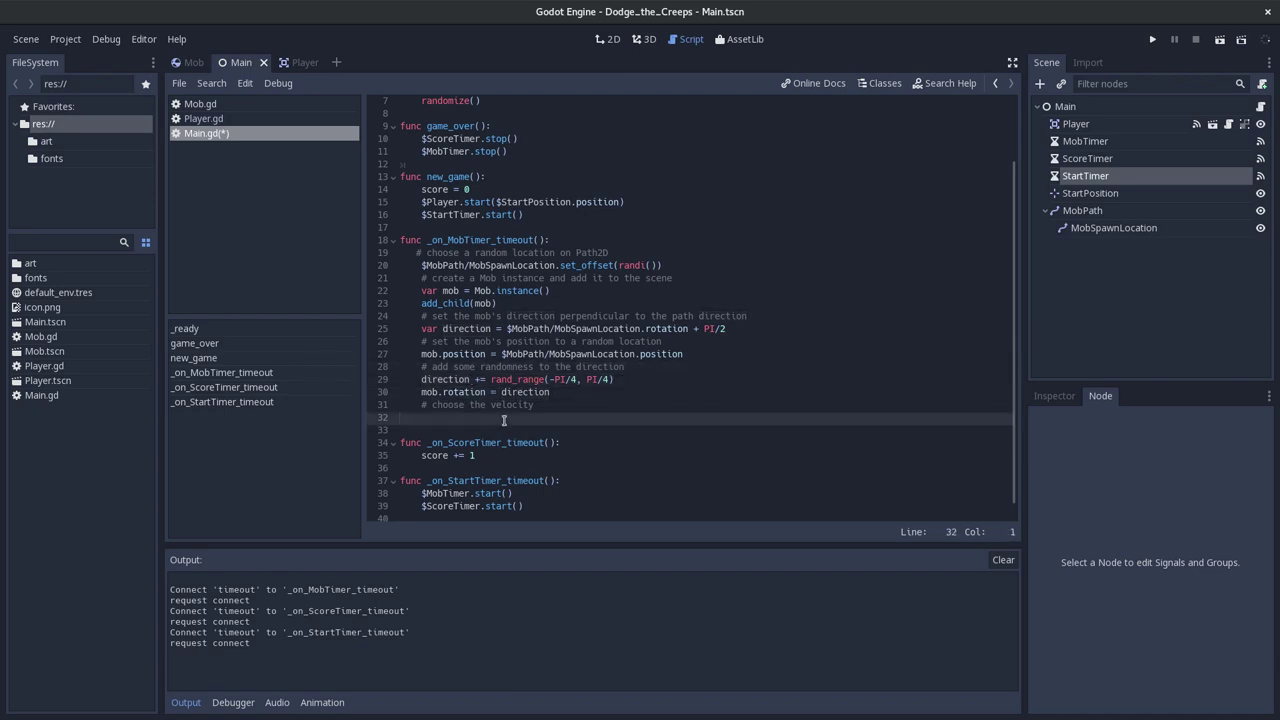
key(BackSpace)
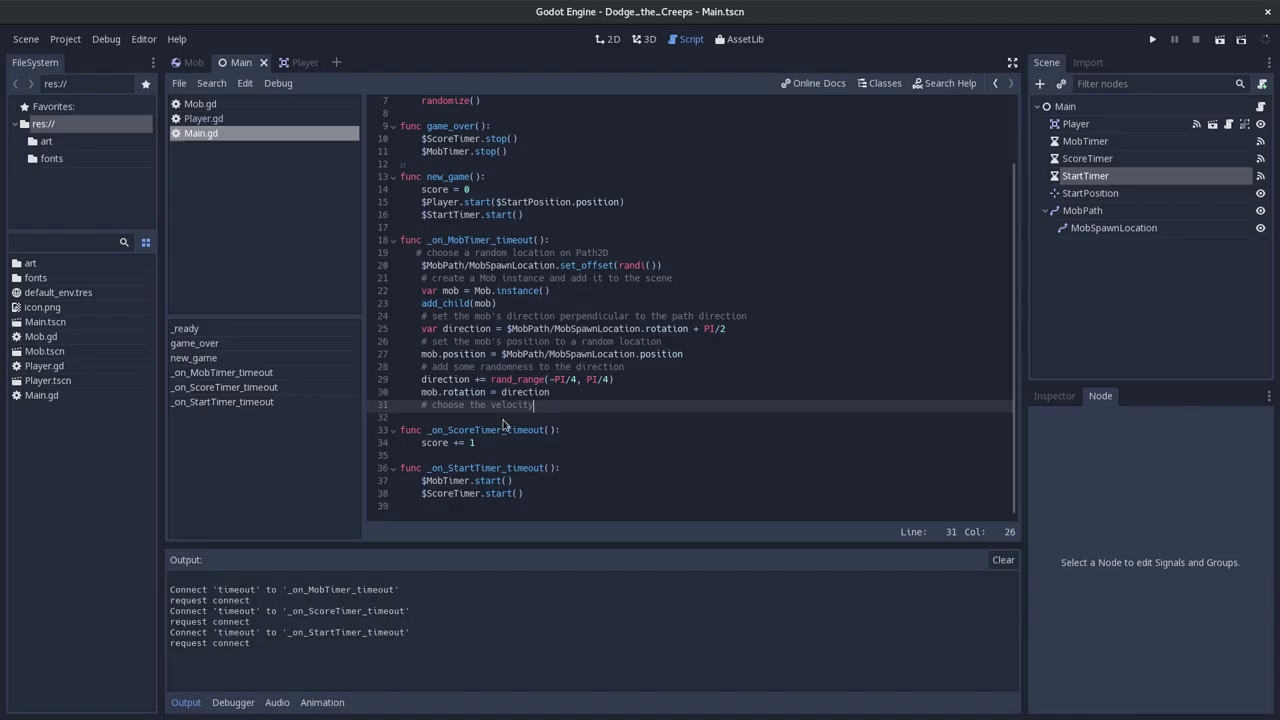
key(alt+Tab)
Read the Important note on deg2rad and rad2deg in the docs.
scroll(521, 440, down, 1)
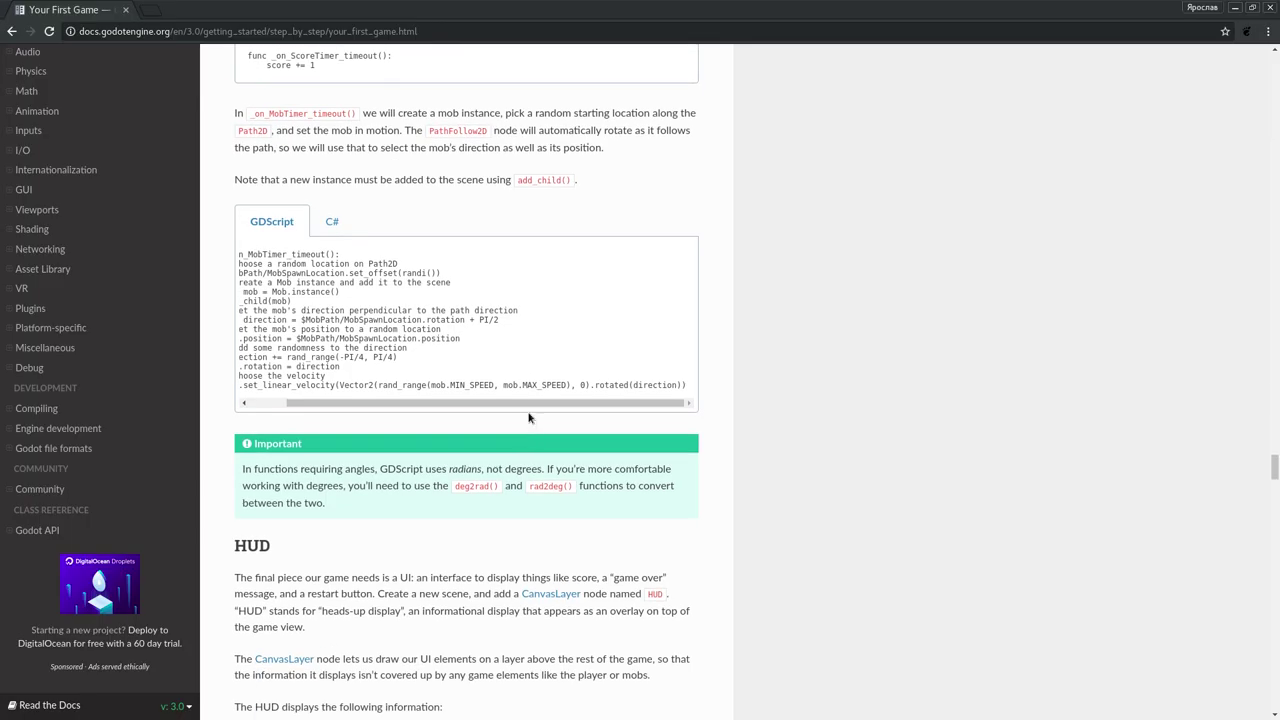
scroll(529, 420, down, 1)
scroll(333, 447, down, 1)
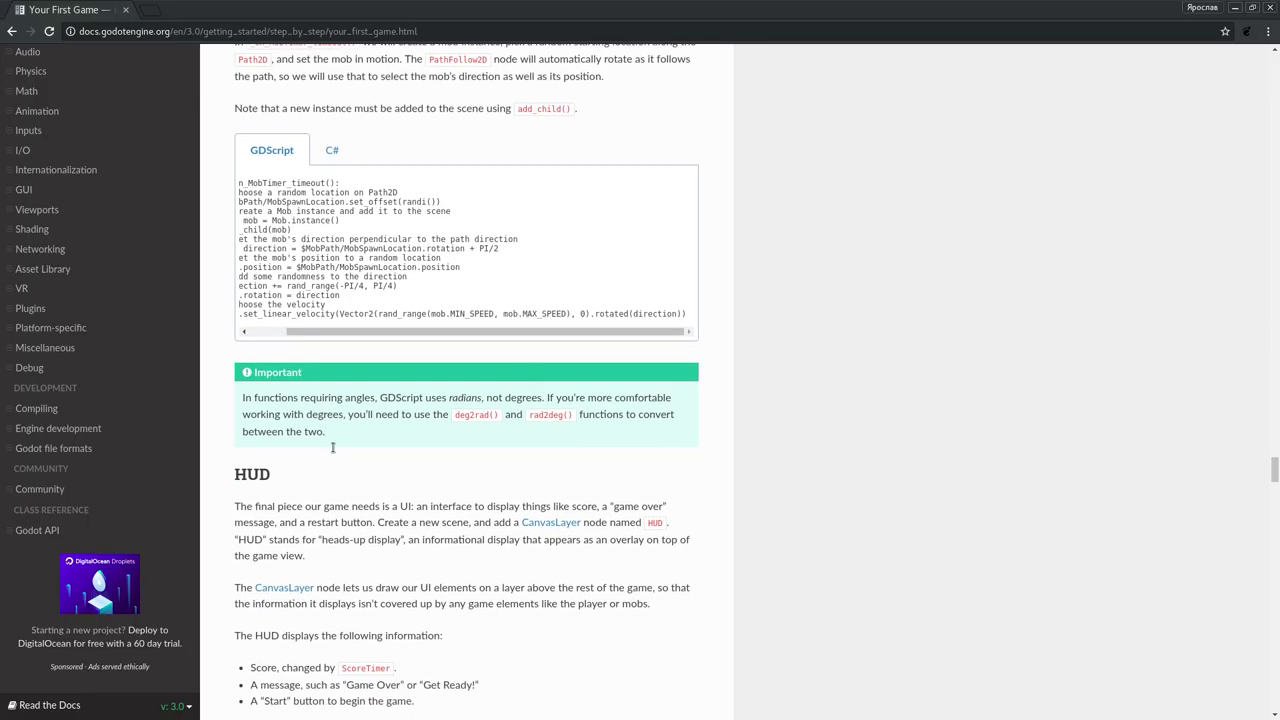
drag(467, 394, 310, 366)
click(472, 411)
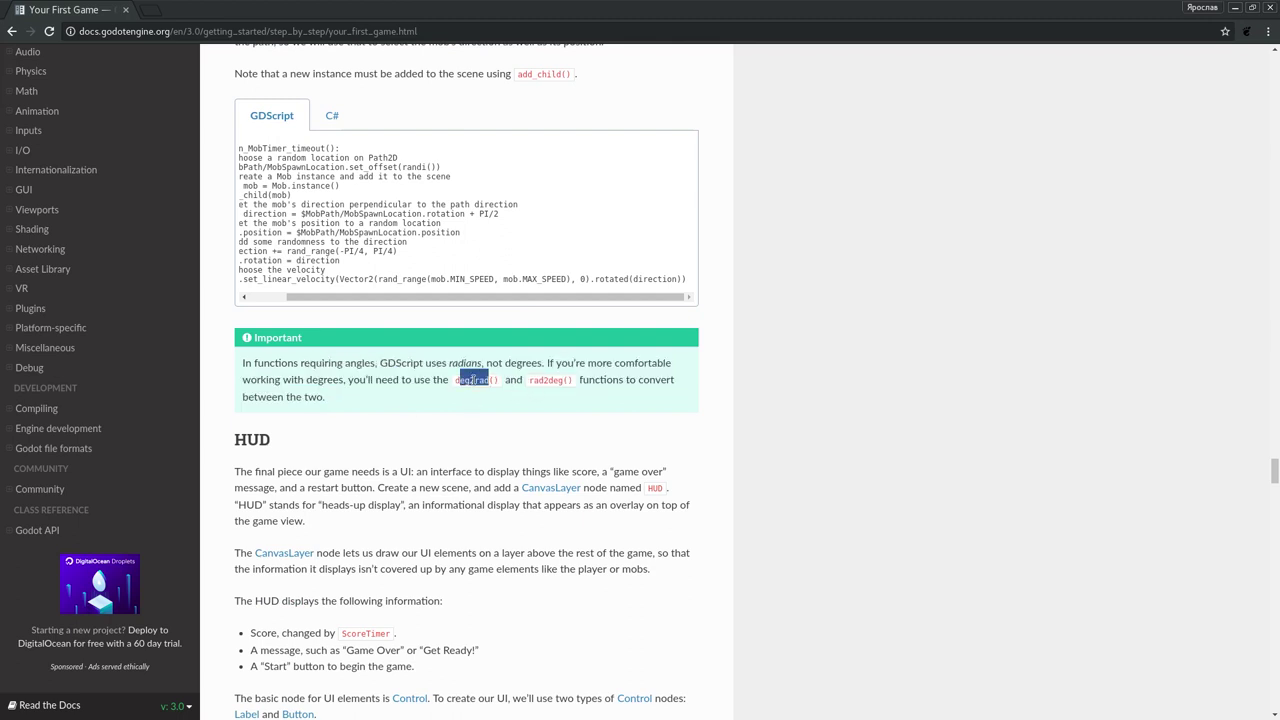
double_click(457, 383)
double_click(541, 380)
click(365, 398)
Scroll down to the HUD section heading of the docs.
scroll(365, 397, down, 1)
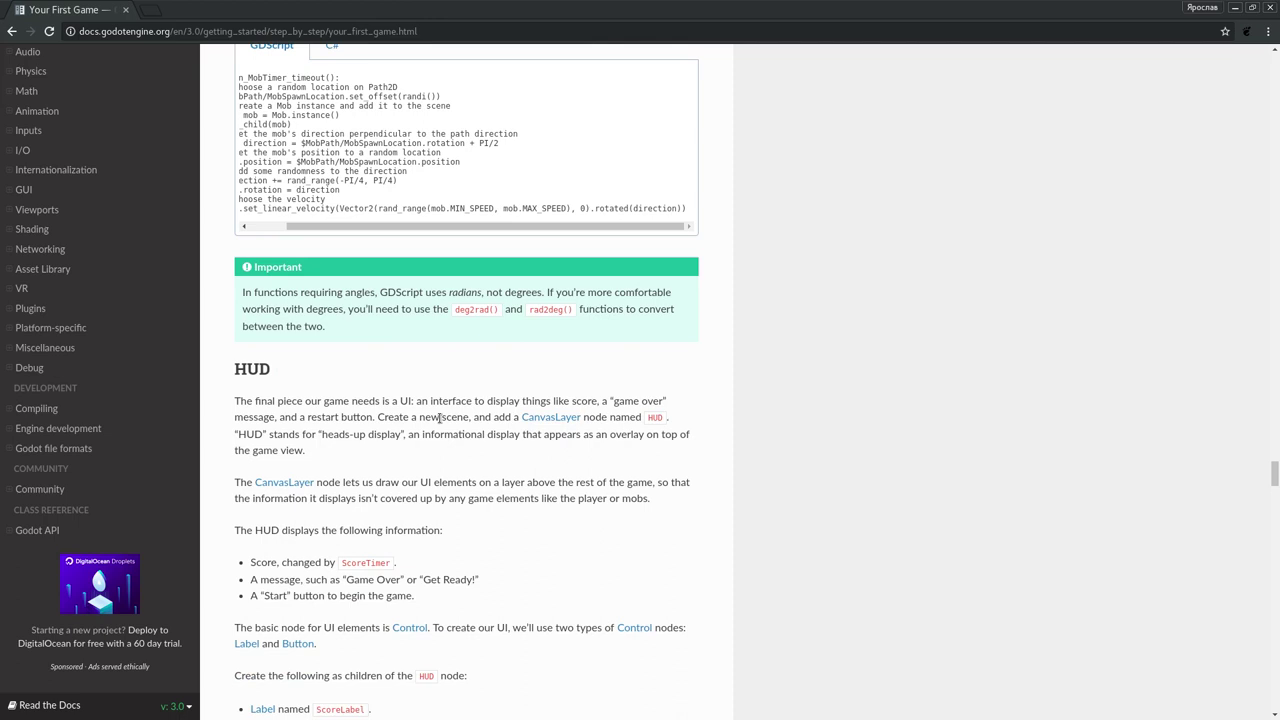
scroll(393, 482, down, 1)
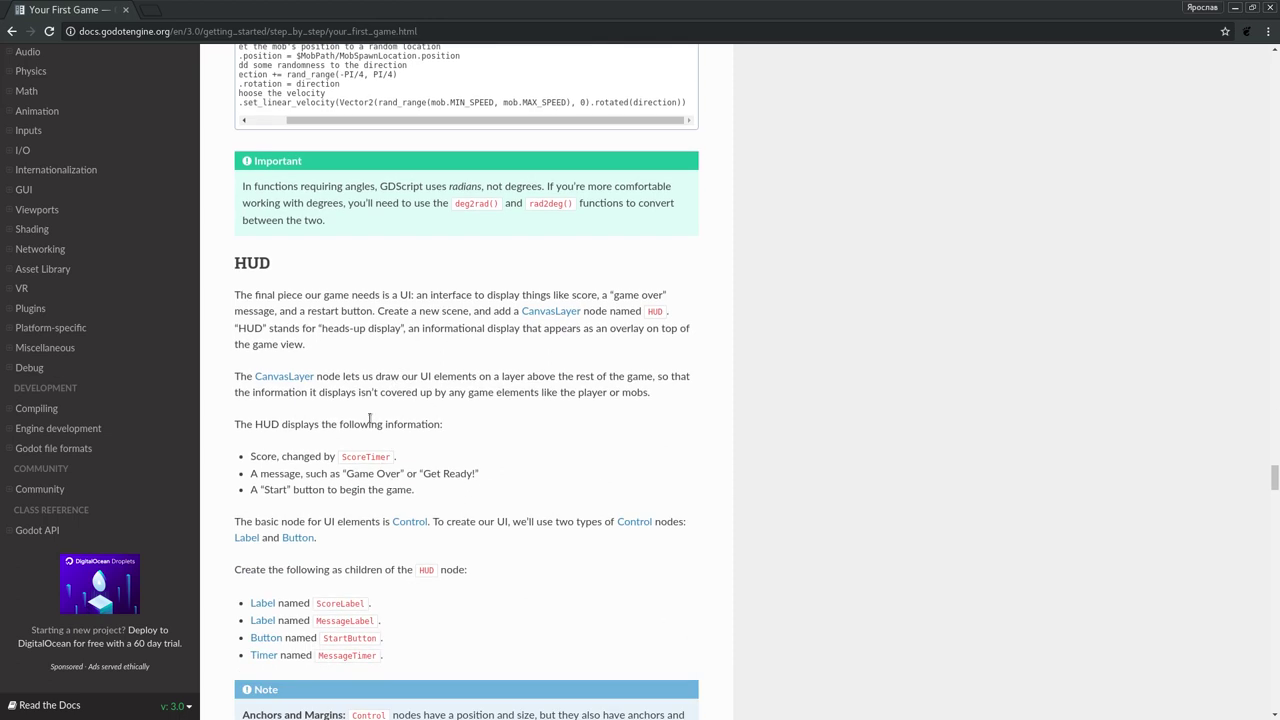
scroll(367, 410, down, 1)
scroll(367, 410, up, 2)
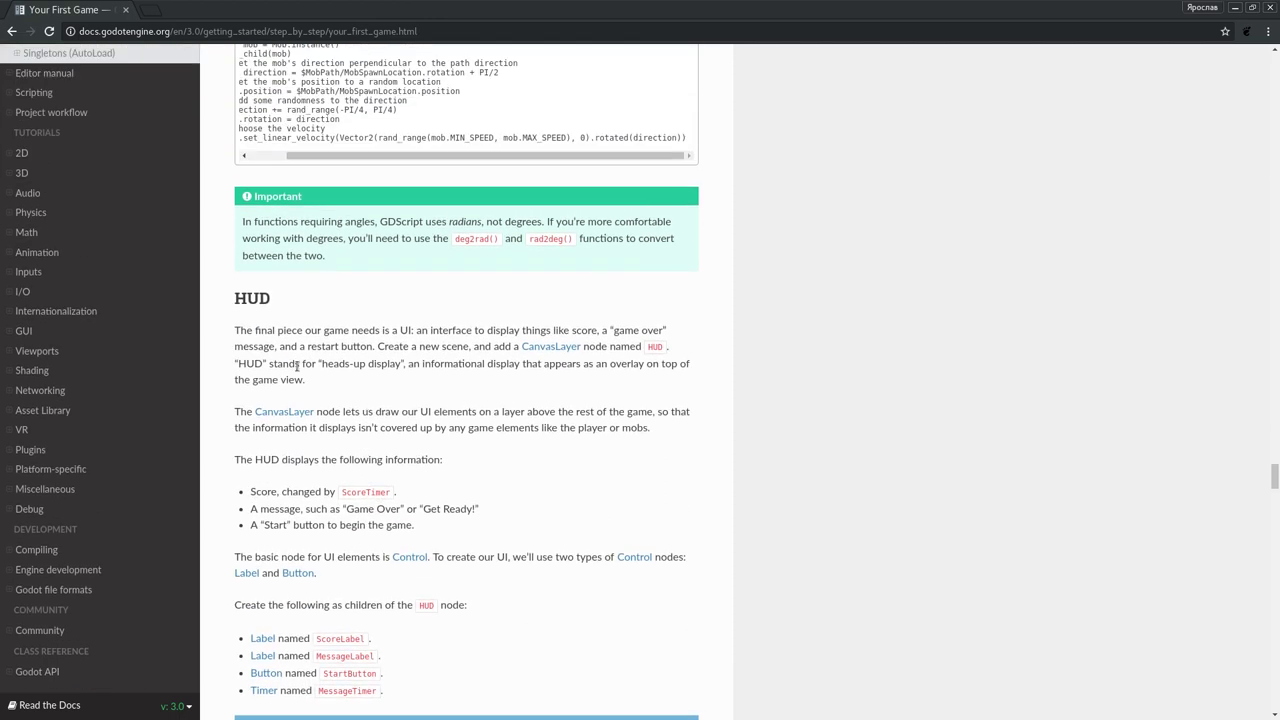
double_click(276, 300)
click(275, 332)
scroll(434, 346, down, 2)
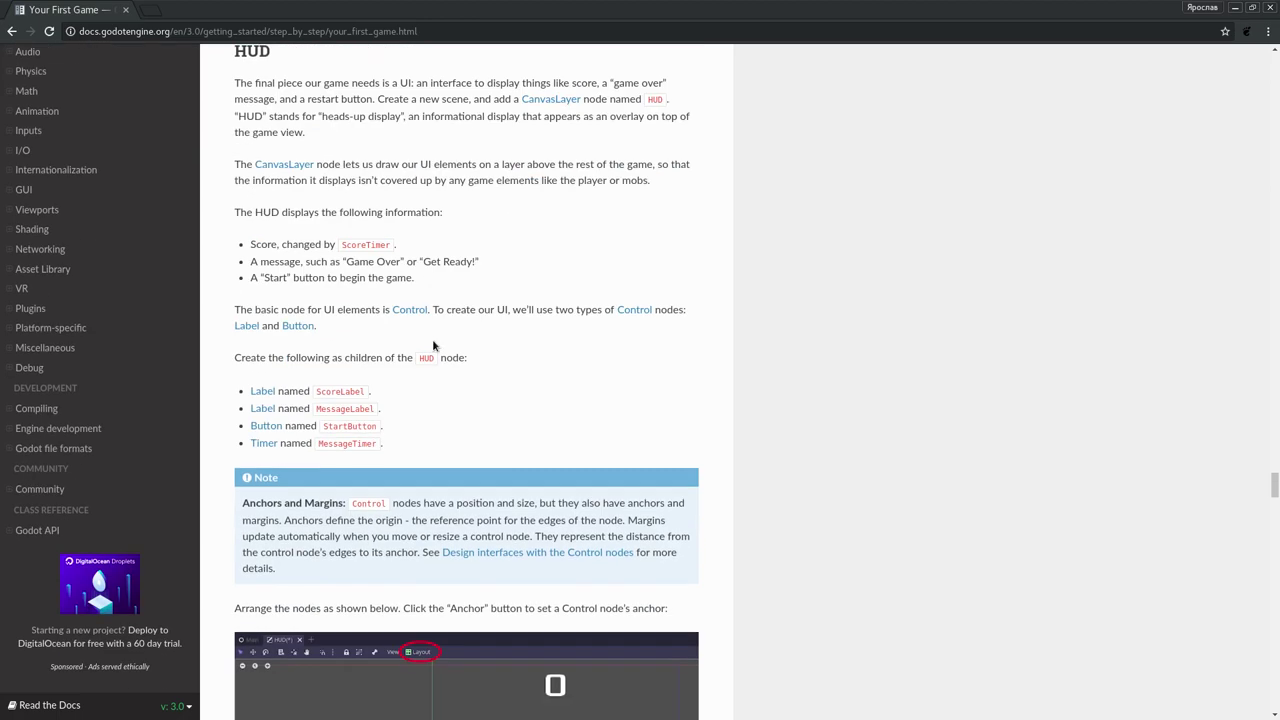
scroll(433, 345, up, 2)
scroll(433, 345, up, 1)
scroll(437, 347, down, 1)
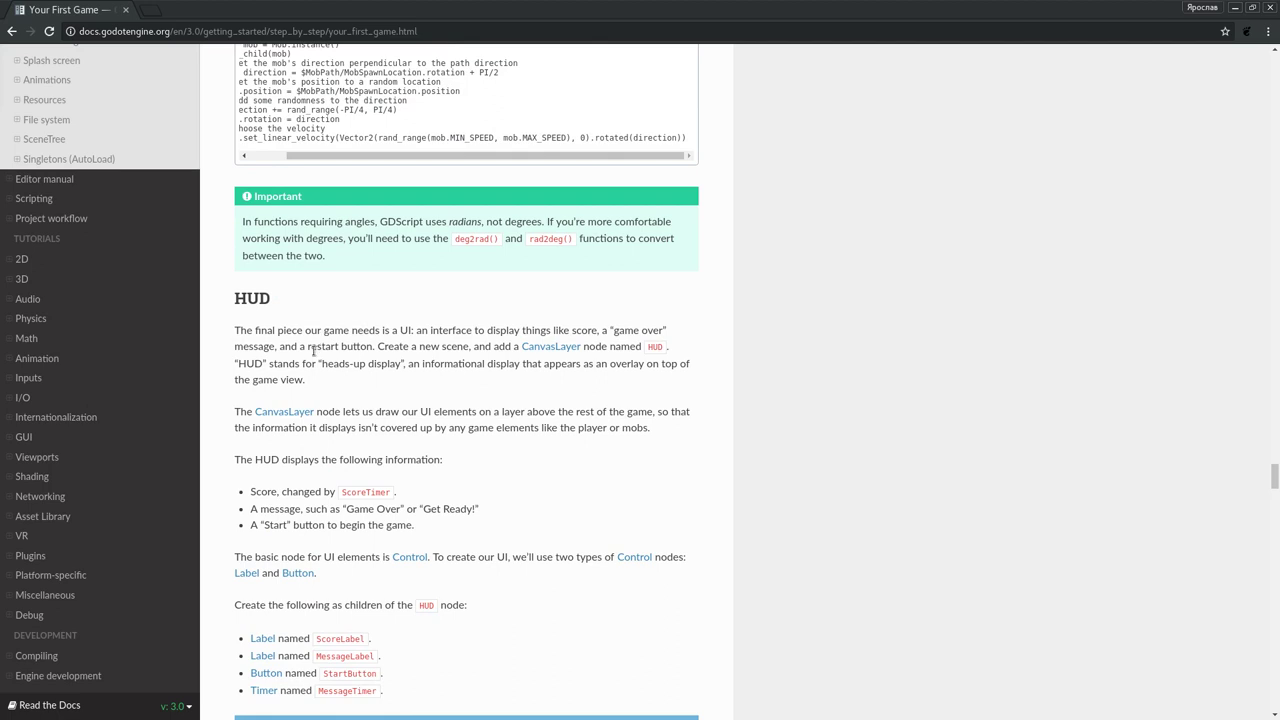
Read the HUD paragraph on game over, the restart button and the CanvasLayer node named HUD.
double_click(257, 332)
drag(400, 330, 412, 330)
click(470, 336)
drag(603, 332, 670, 329)
mouse_move(340, 346)
mouse_down()
mouse_move(336, 364)
mouse_move(291, 346)
mouse_move(375, 346)
mouse_up()
click(310, 348)
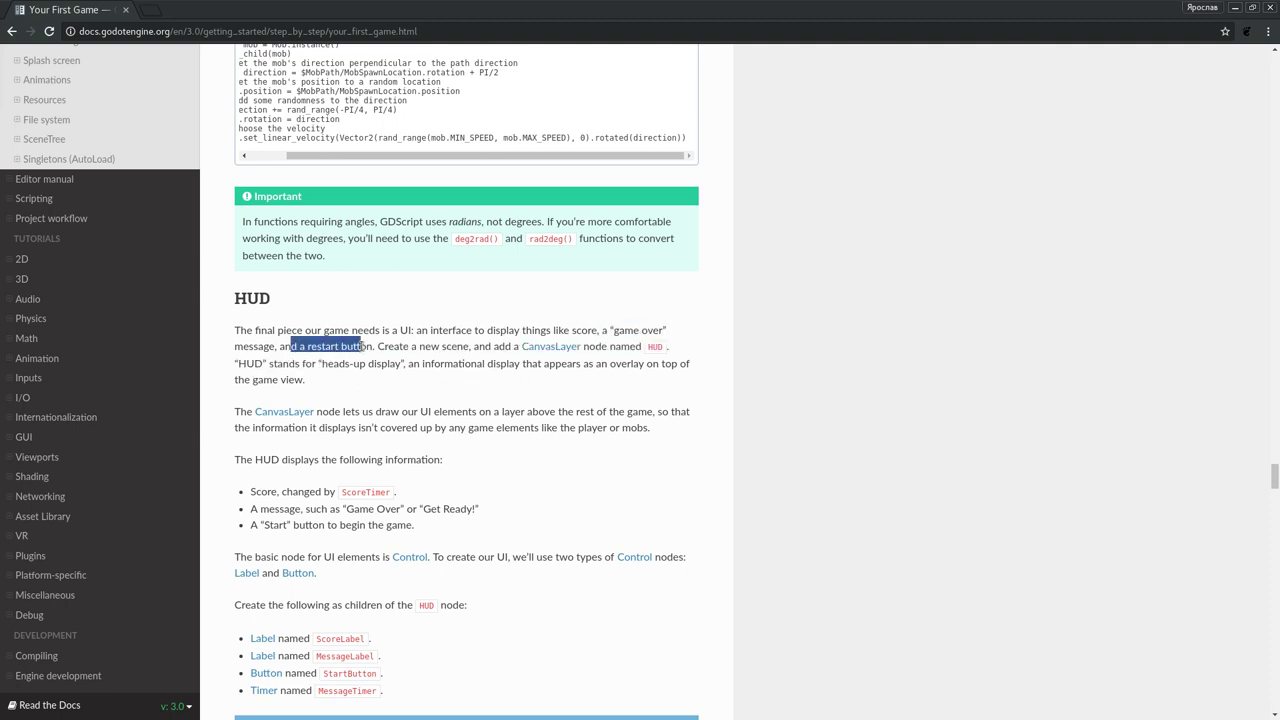
click(348, 347)
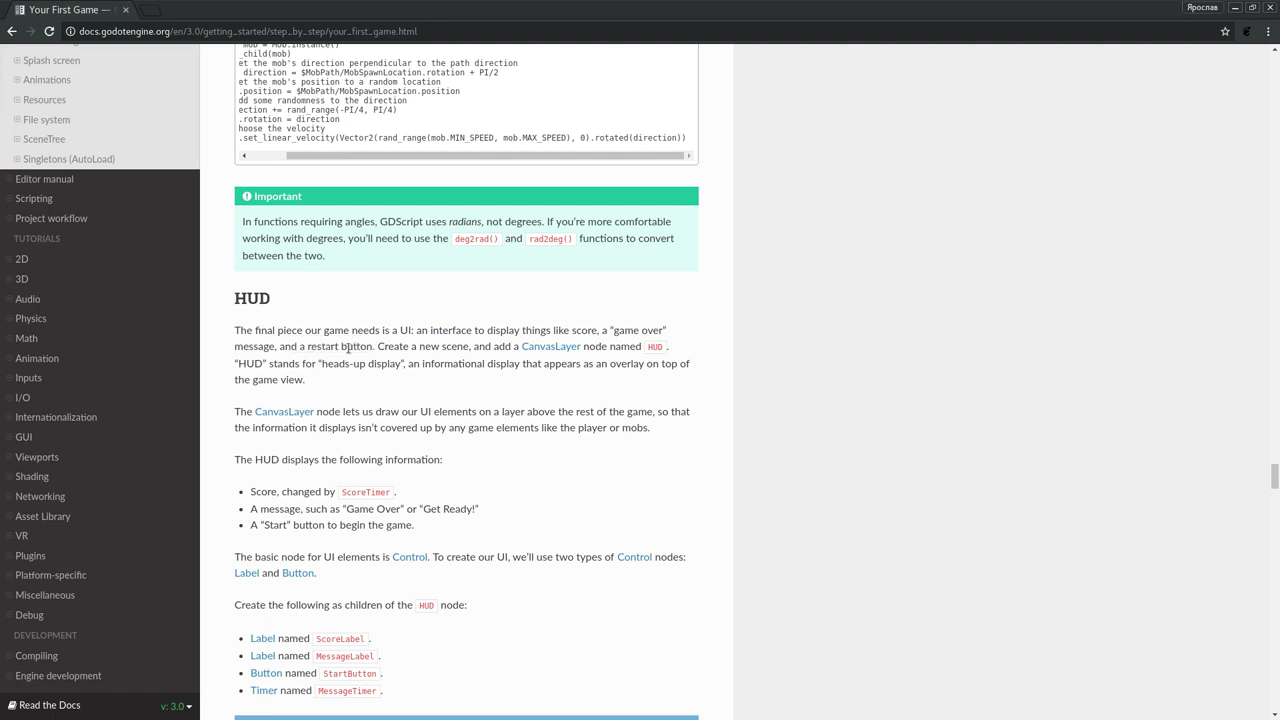
double_click(643, 331)
double_click(655, 346)
drag(248, 300, 250, 300)
click(447, 348)
key(alt+Tab)
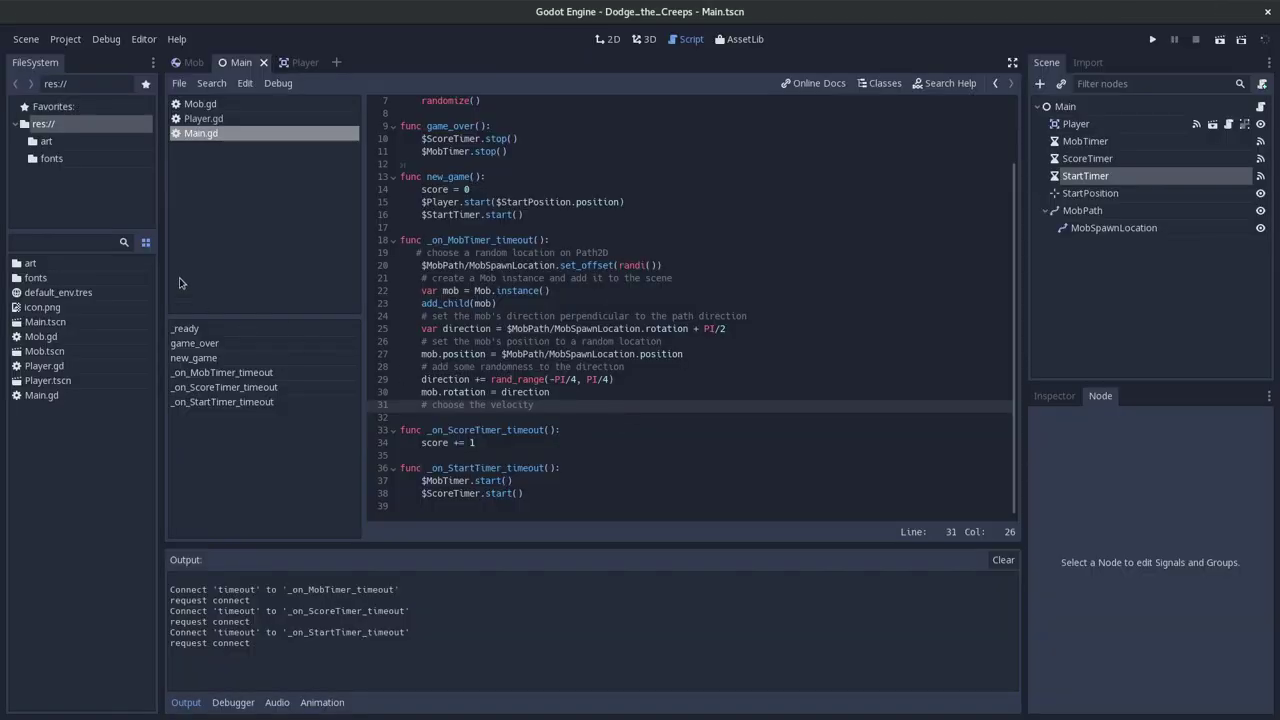
Start a new empty scene with a CanvasLayer as its root node.
click(26, 39)
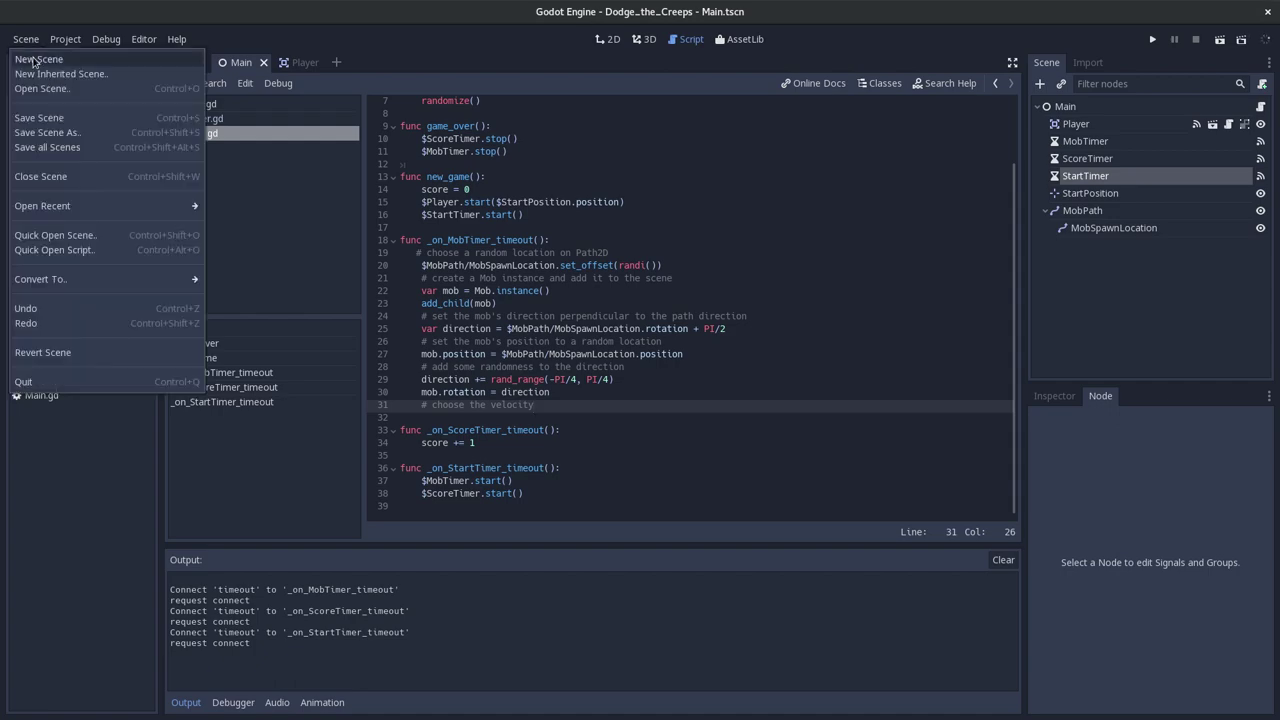
click(40, 57)
key(alt+Tab)
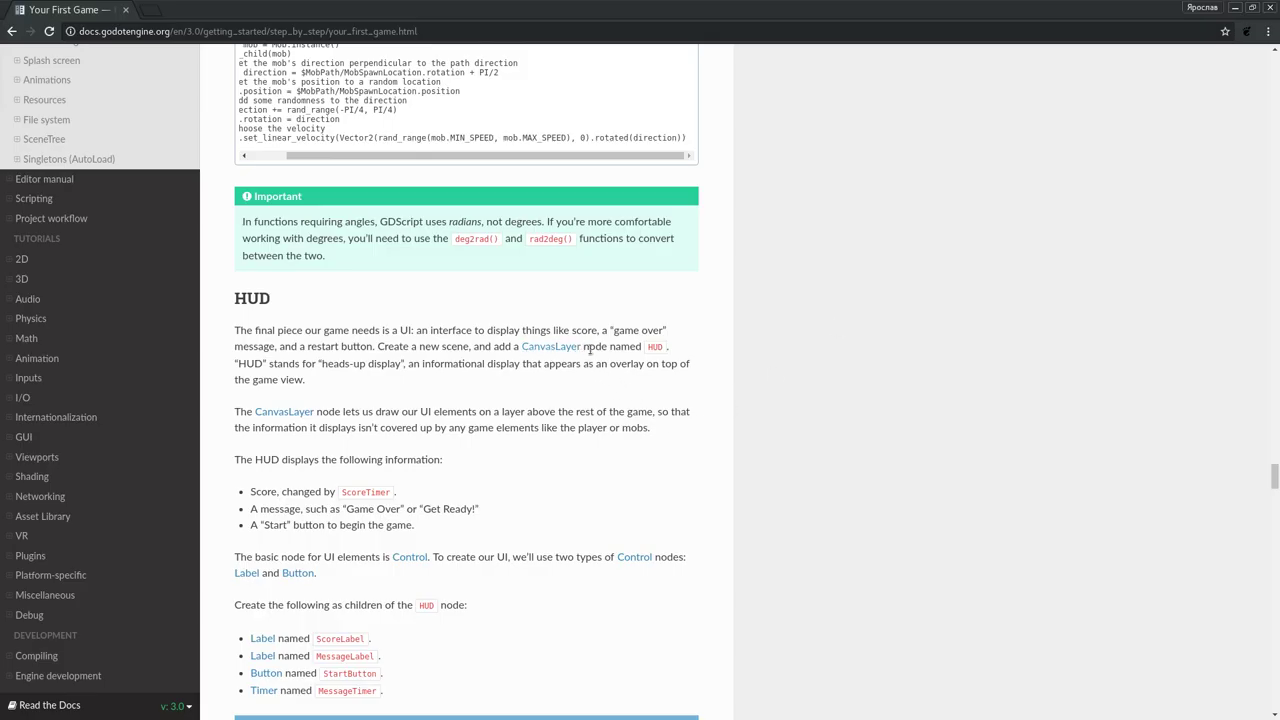
key(alt+Tab)
click(1040, 85)
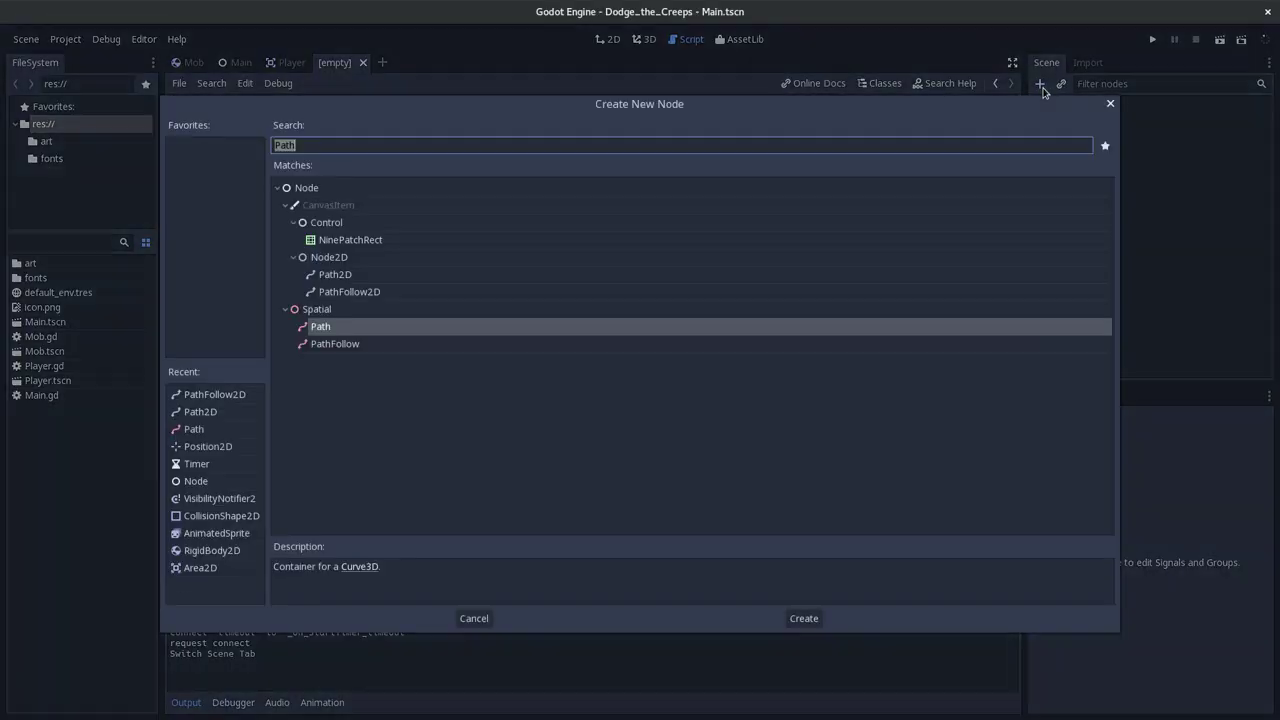
text(canva)
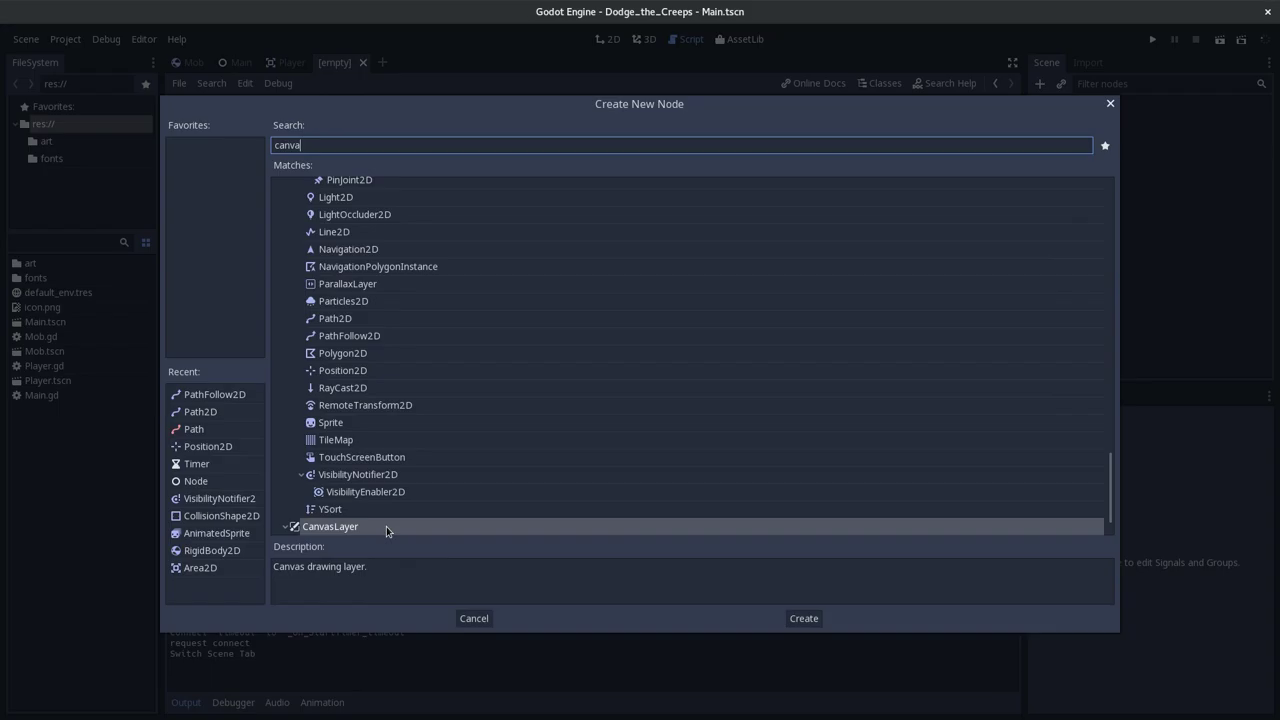
double_click(386, 526)
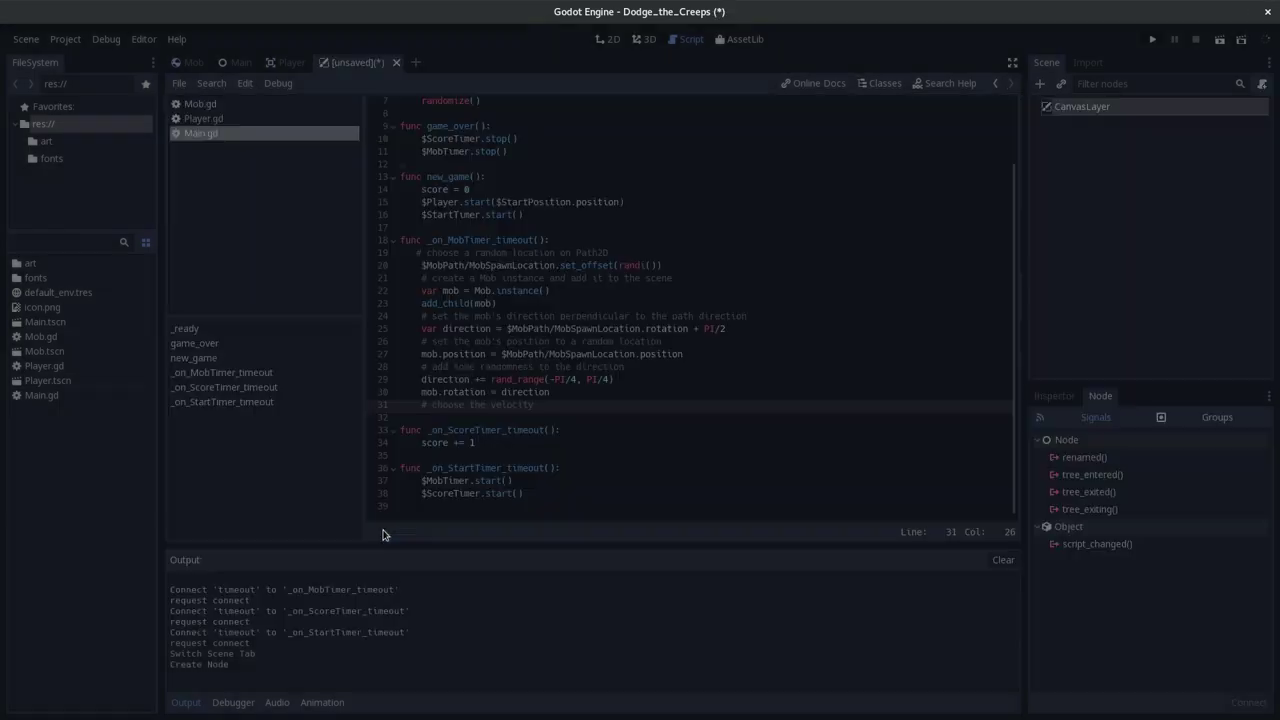
Rename the CanvasLayer root to HUD and save the scene as HUD.tscn.
key(alt+Tab)
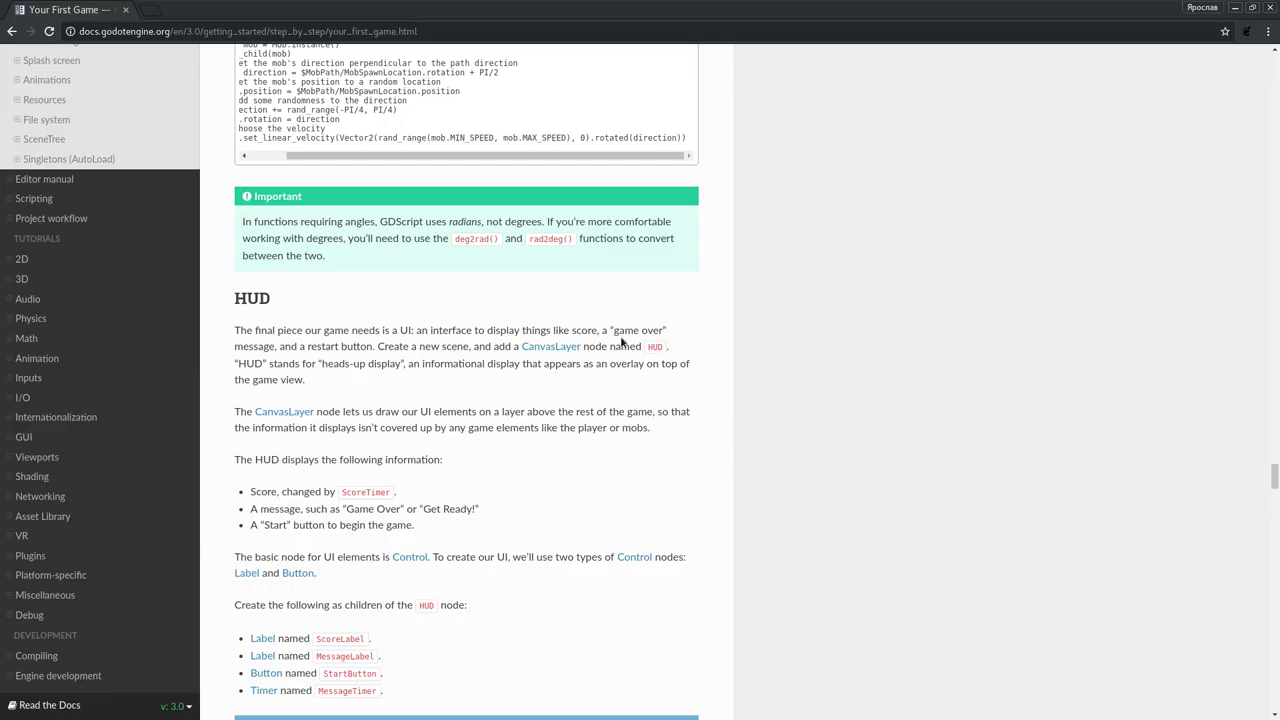
double_click(655, 346)
key(ctrl+c)
key(alt+Tab)
double_click(1100, 107)
key(ctrl+v)
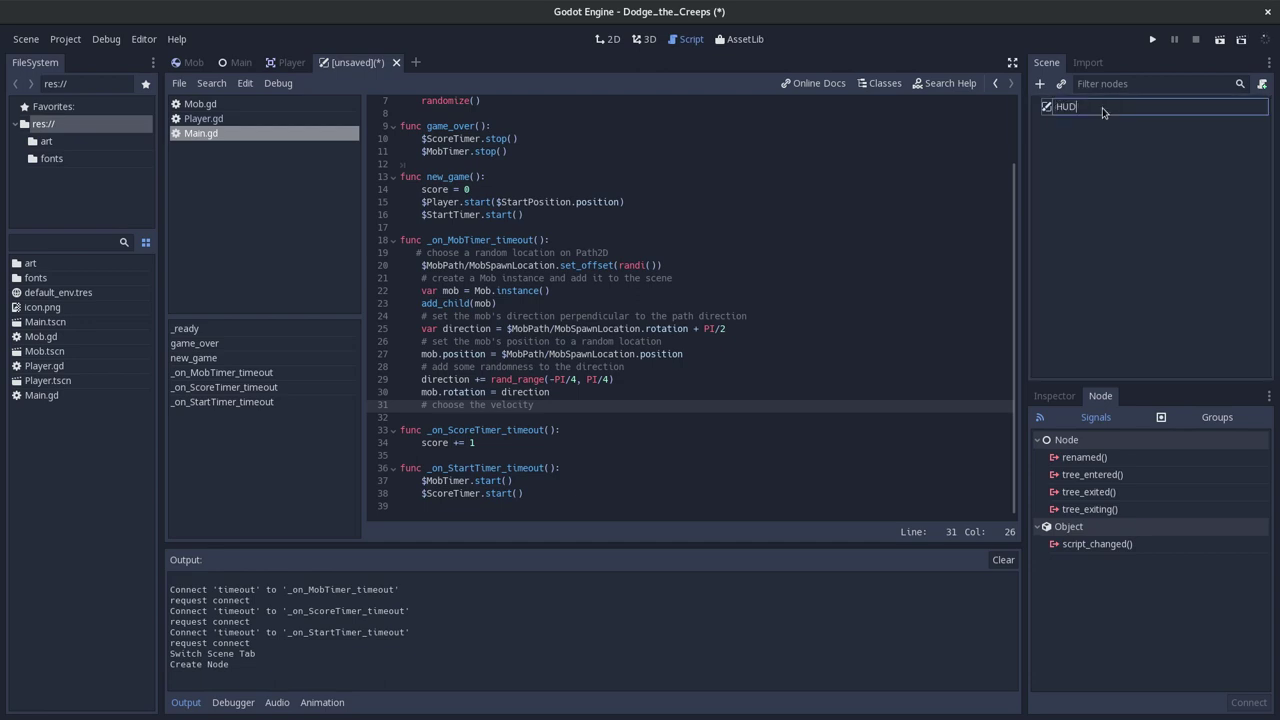
key(Return)
key(ctrl+s)
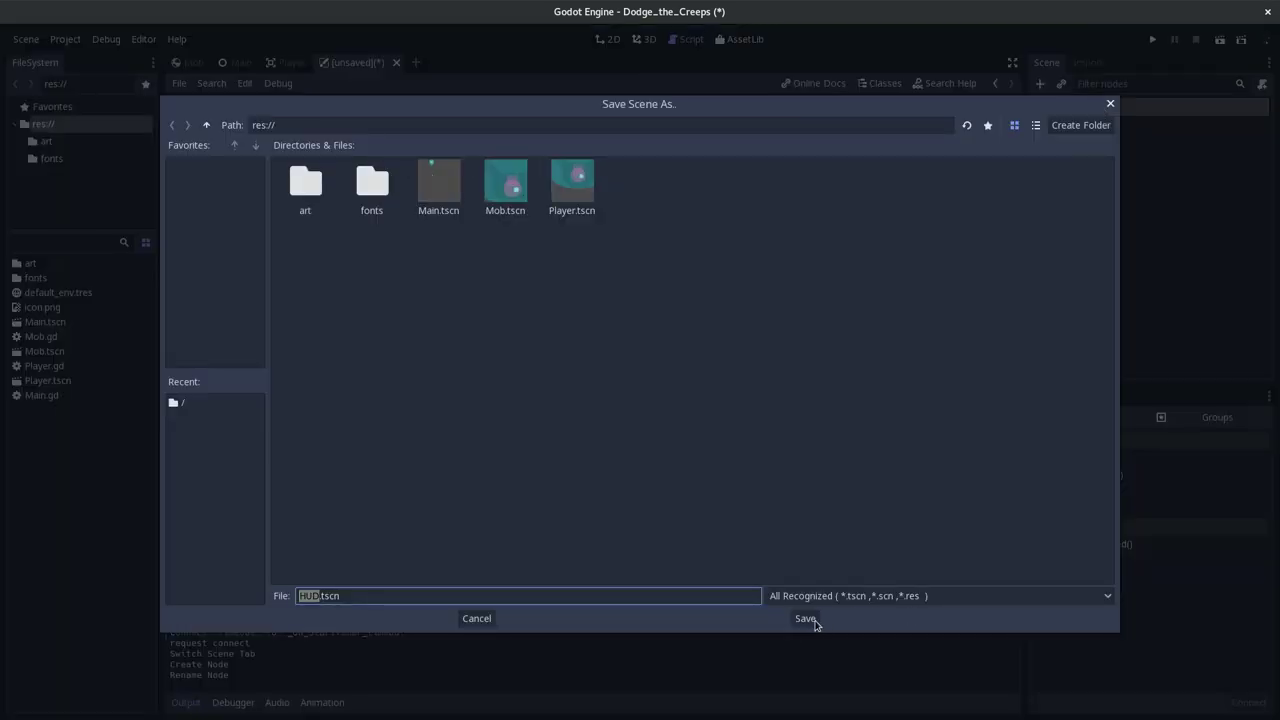
Save the new scene as HUD.tscn and bring up the tutorial's HUD section in the browser.
click(806, 618)
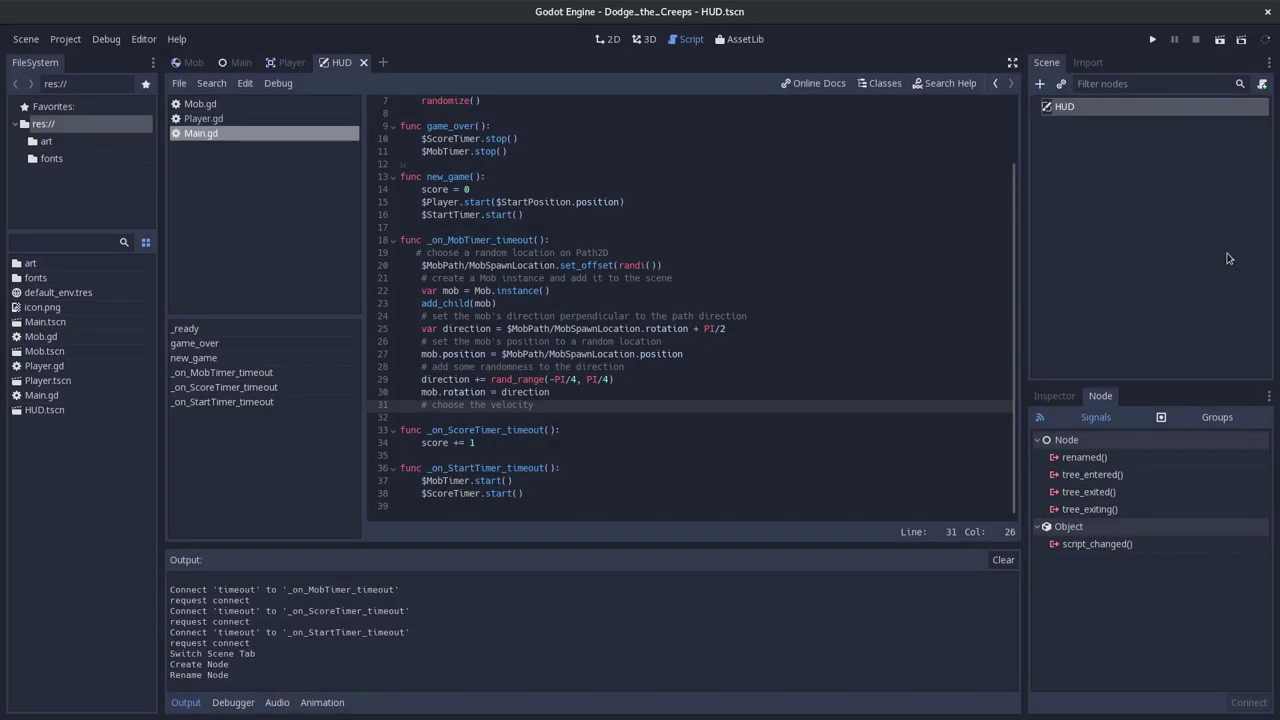
key(alt+Tab)
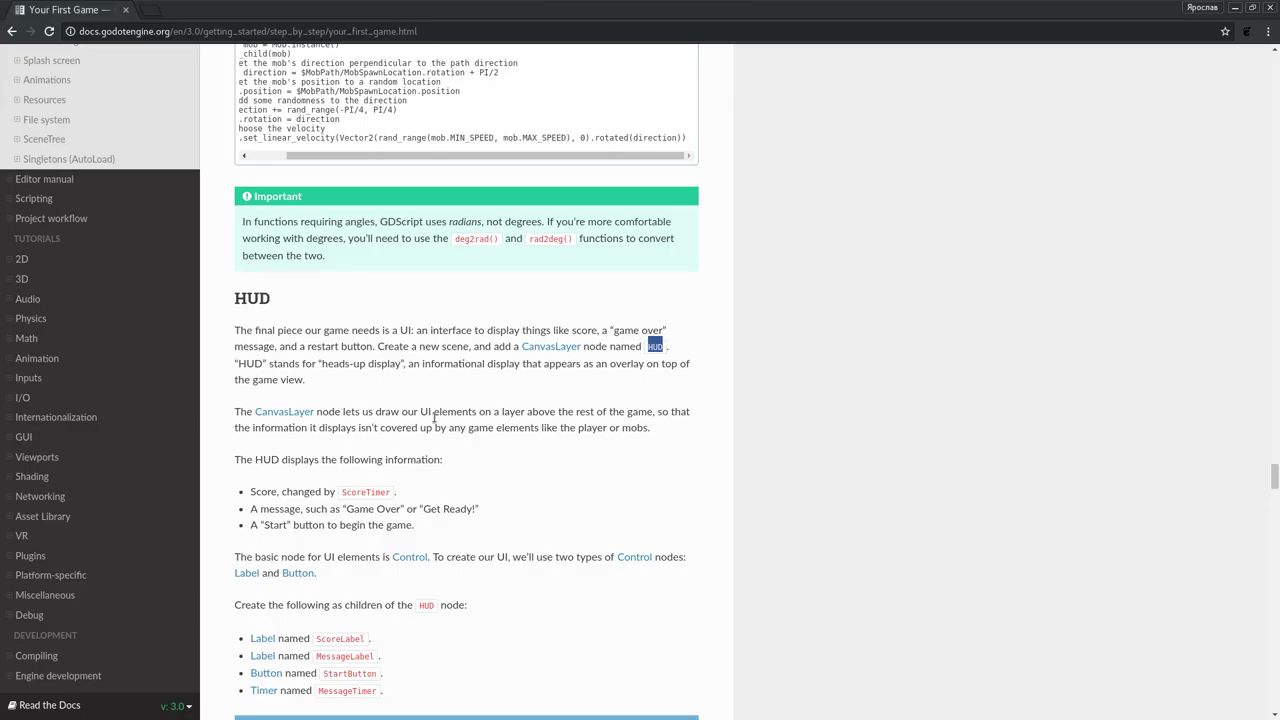
scroll(433, 418, down, 2)
scroll(433, 418, down, 2)
scroll(433, 418, down, 2)
scroll(432, 423, down, 1)
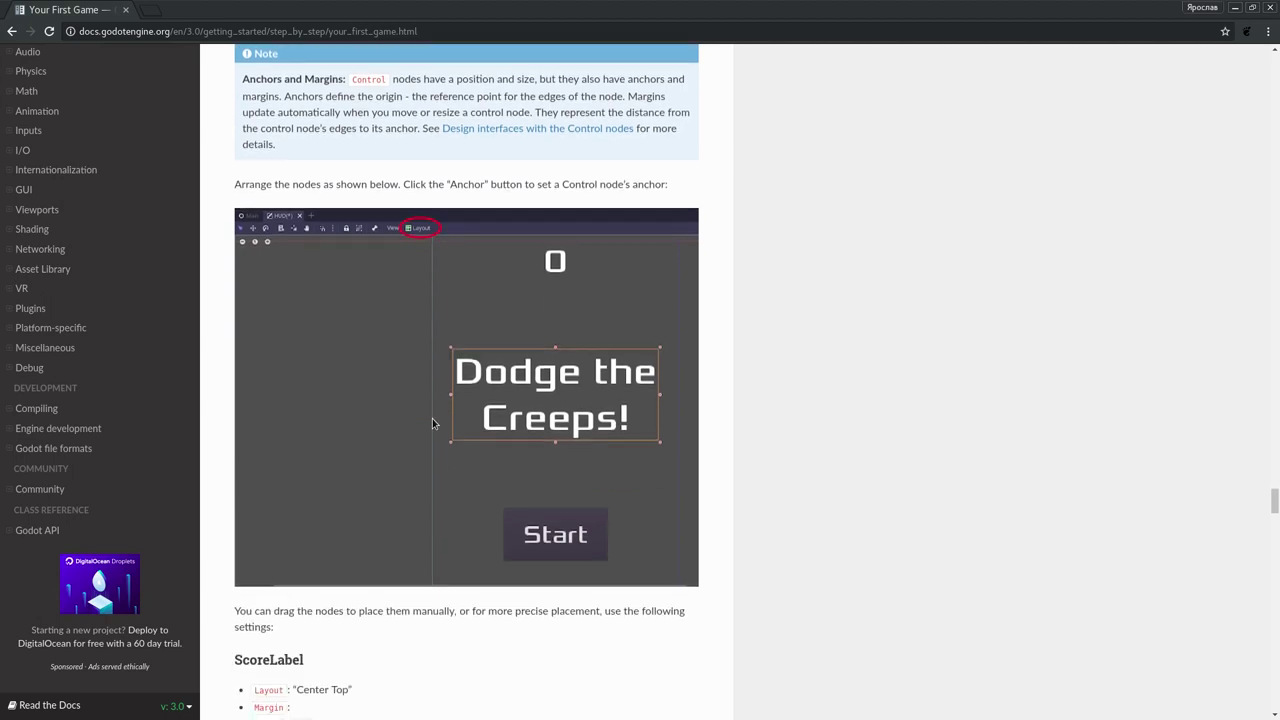
scroll(433, 423, up, 2)
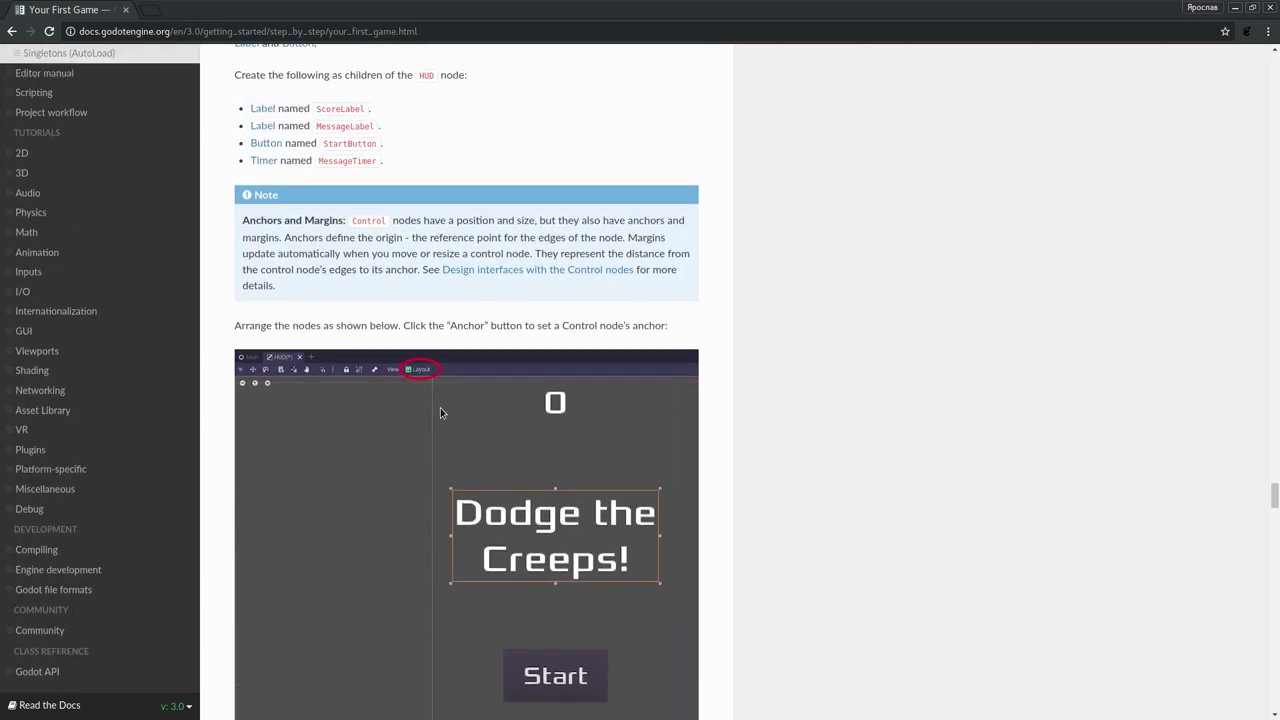
scroll(564, 577, up, 1)
scroll(577, 548, down, 1)
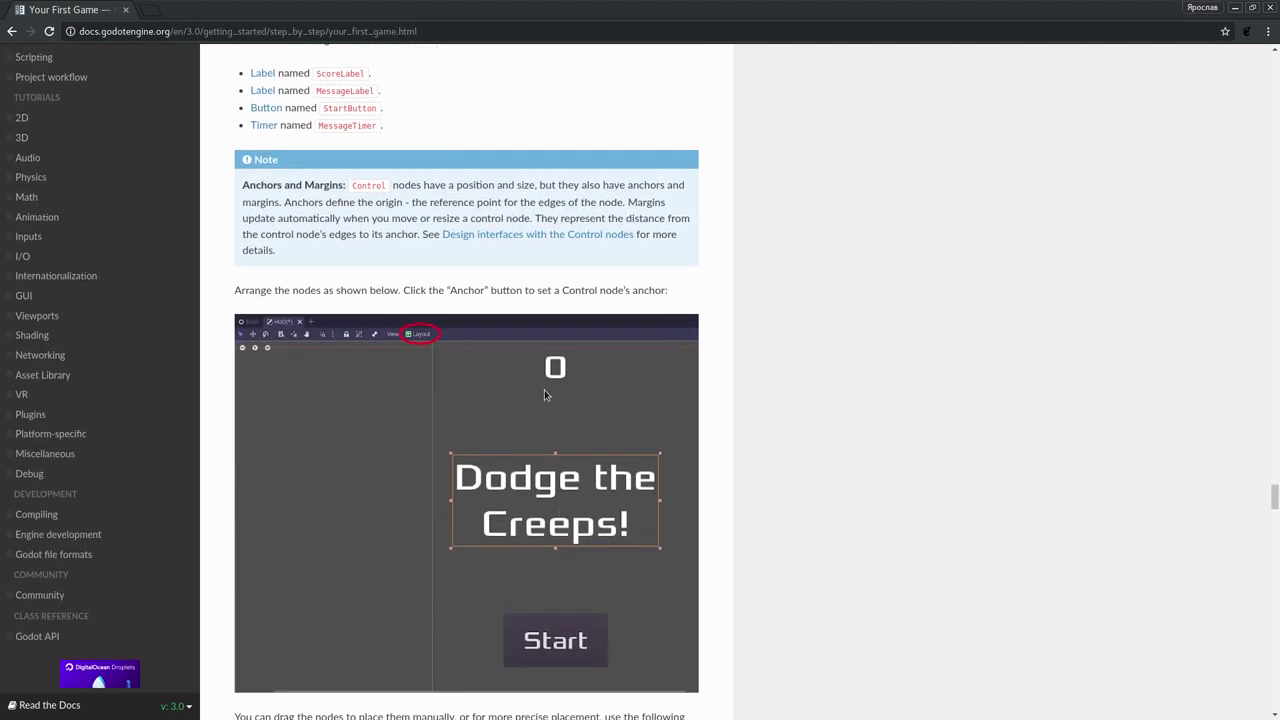
scroll(575, 364, up, 2)
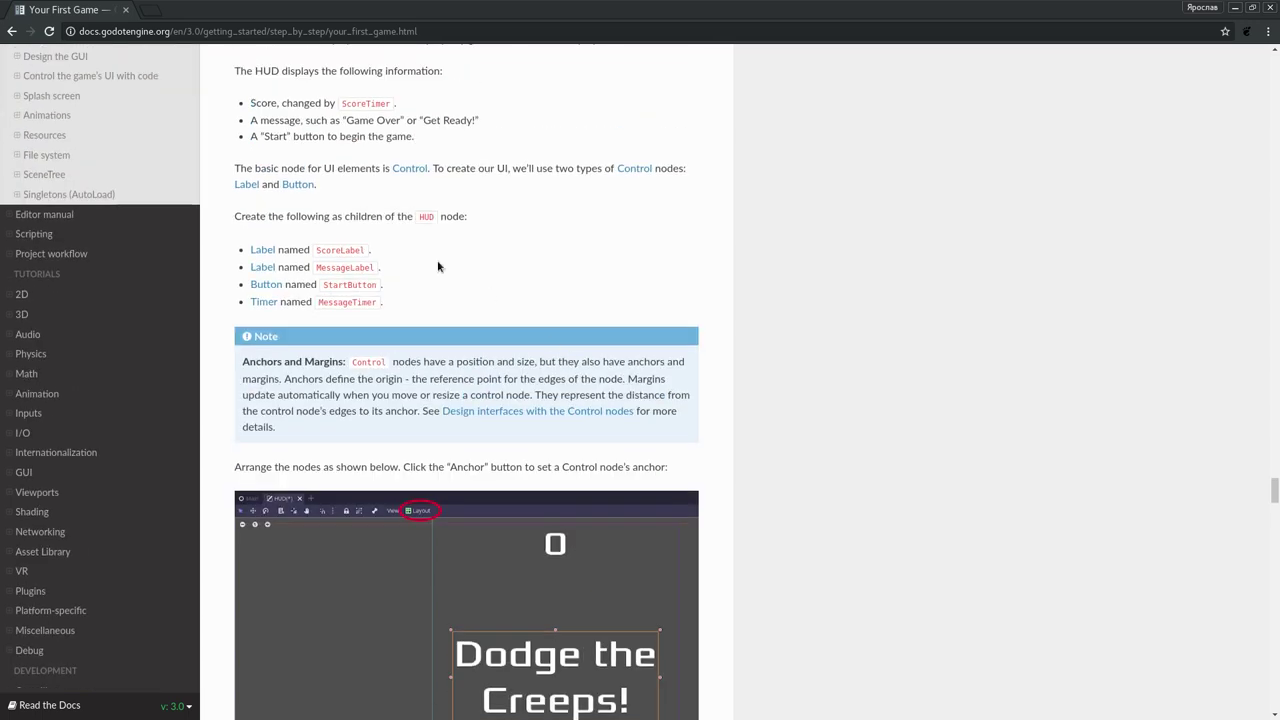
scroll(593, 270, up, 2)
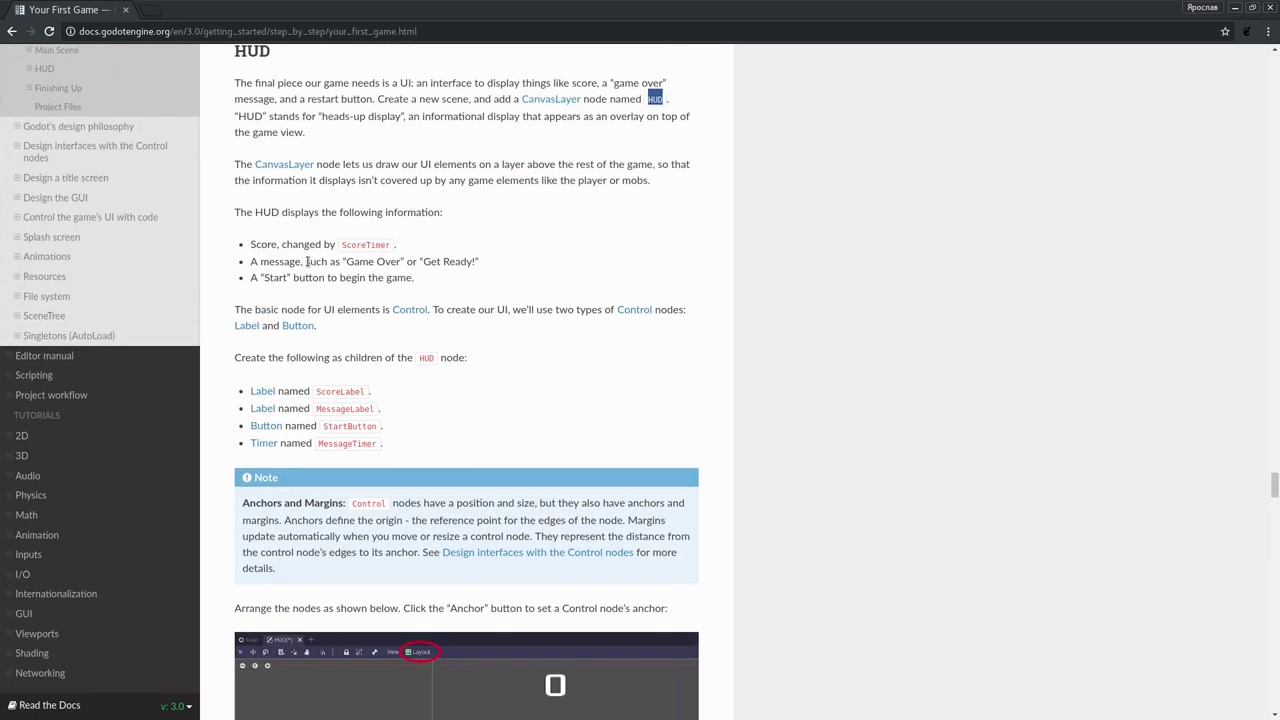
click(575, 252)
double_click(328, 166)
click(361, 164)
double_click(379, 164)
click(425, 164)
drag(694, 164, 236, 164)
click(589, 180)
drag(311, 190, 222, 180)
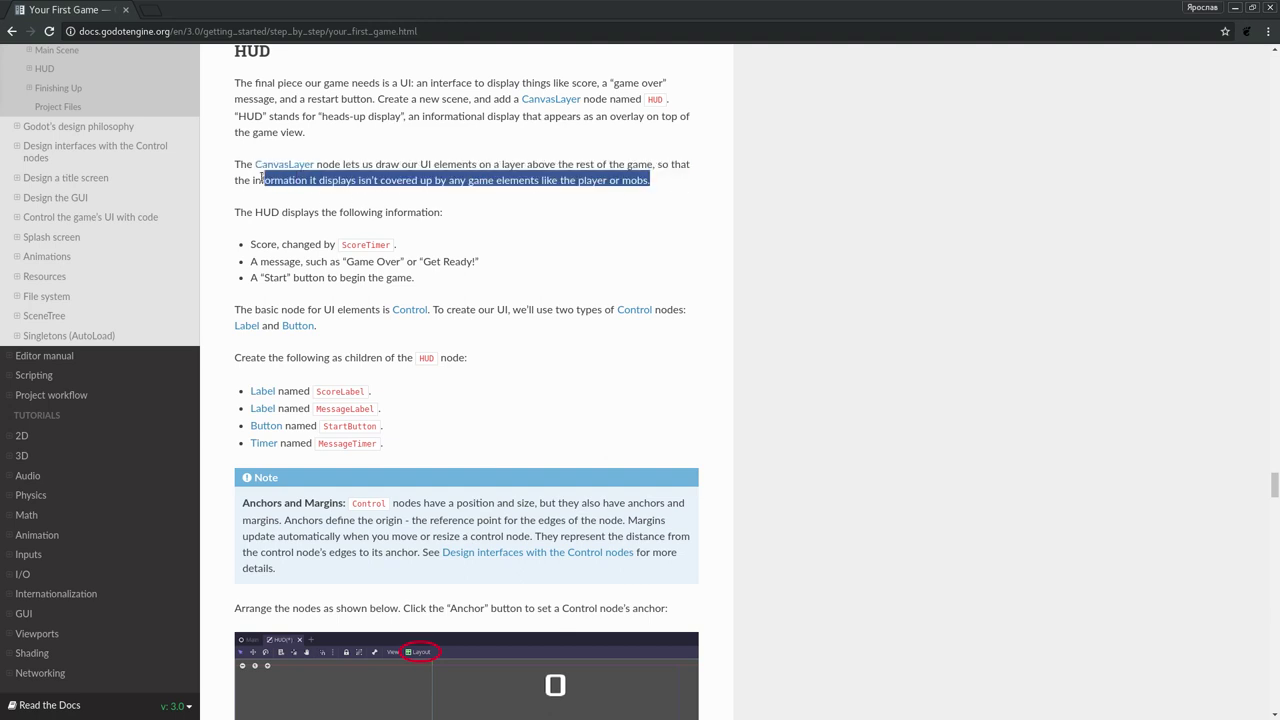
click(451, 194)
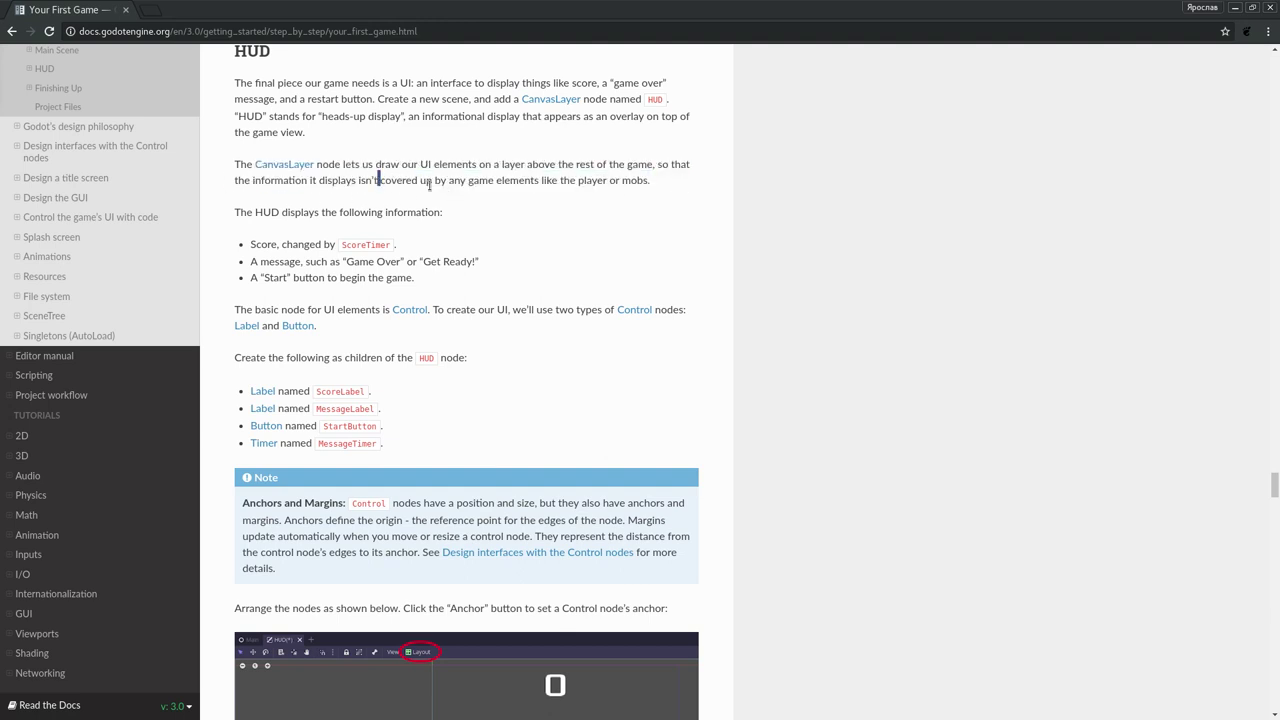
click(430, 183)
double_click(504, 184)
double_click(472, 184)
click(638, 187)
drag(660, 184, 546, 184)
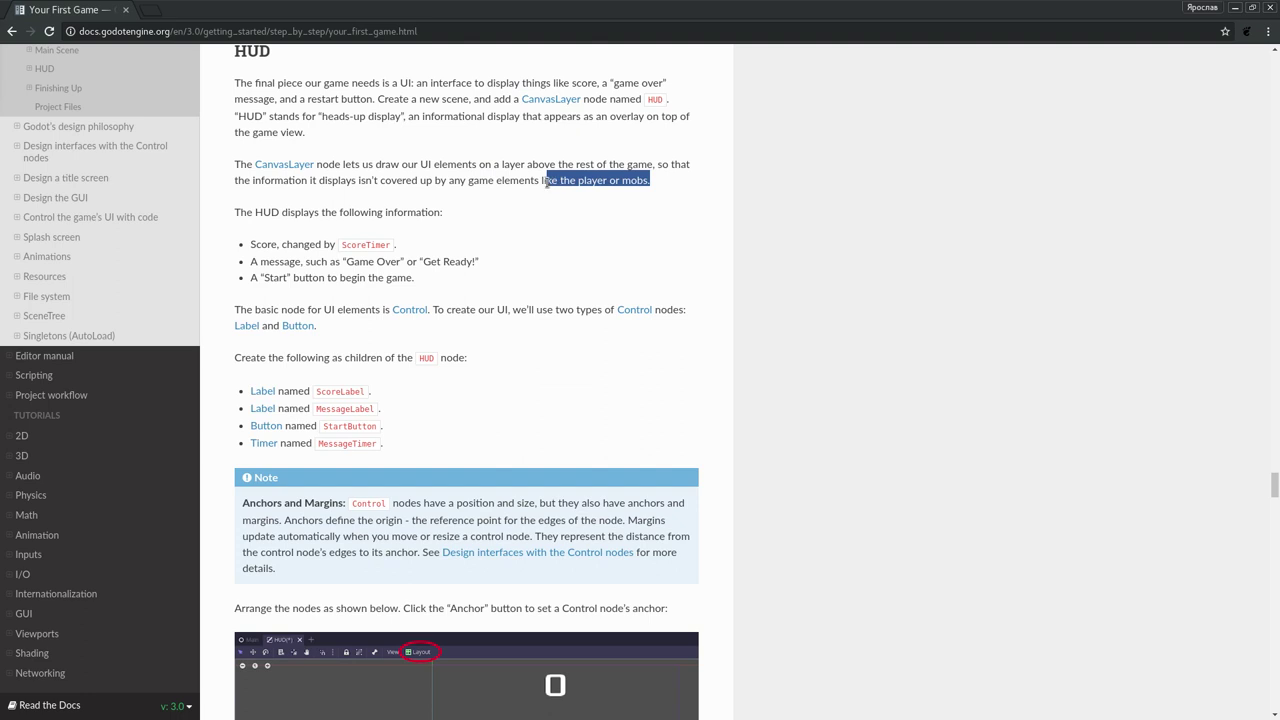
click(576, 186)
double_click(634, 179)
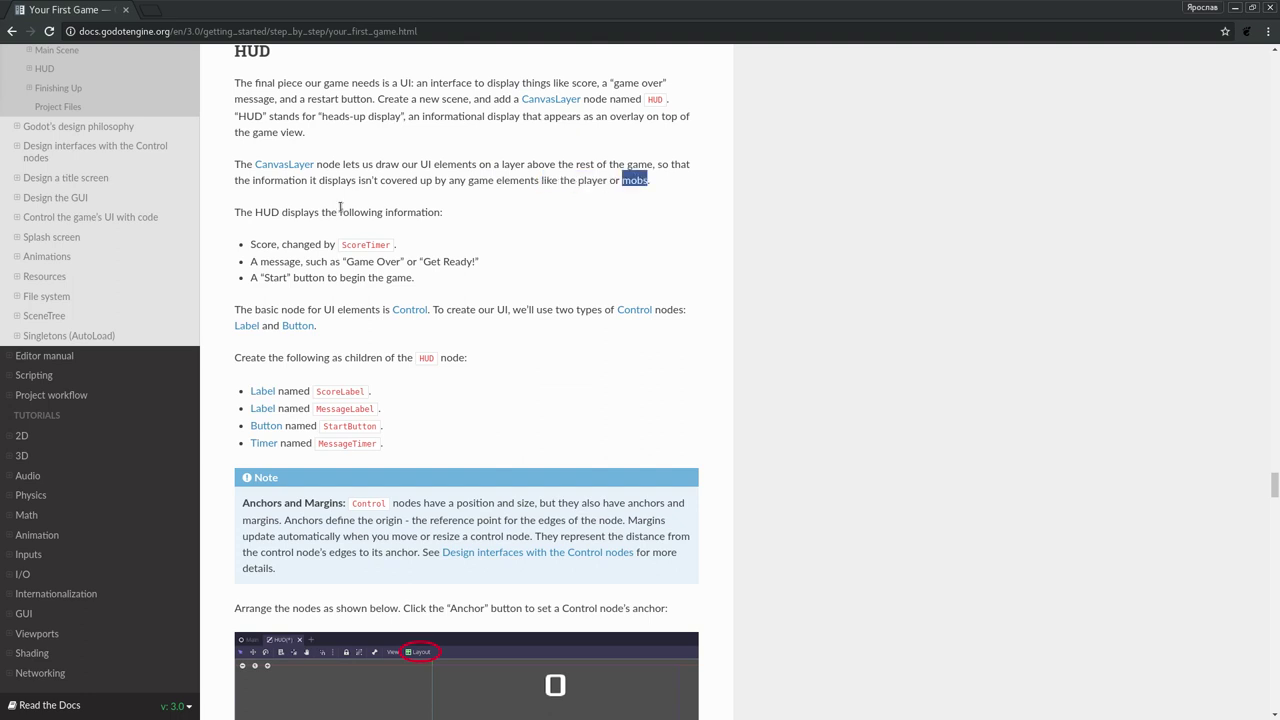
click(440, 196)
Read the docs on what the HUD displays: the score, a message and a Start button.
scroll(440, 195, down, 1)
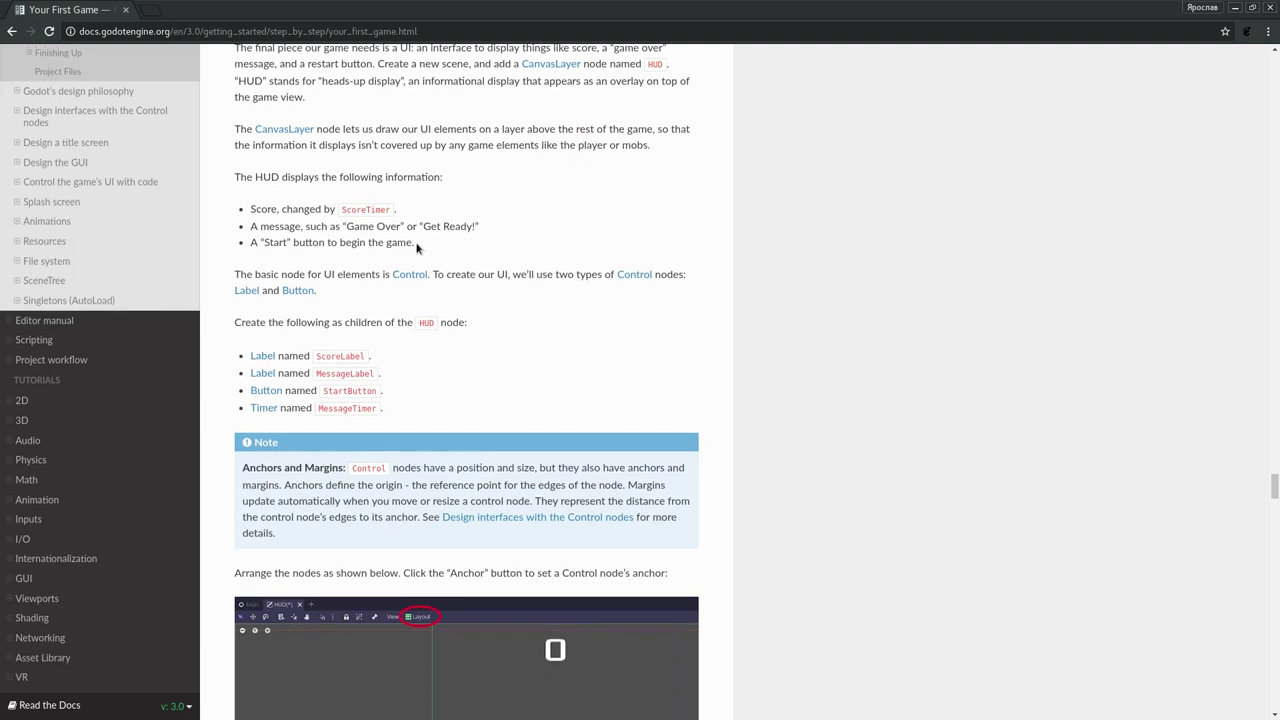
double_click(267, 176)
double_click(289, 177)
drag(255, 210, 480, 226)
click(475, 217)
double_click(300, 209)
drag(270, 226, 259, 226)
triple_click(324, 230)
click(456, 245)
double_click(458, 228)
click(263, 243)
drag(249, 245, 440, 248)
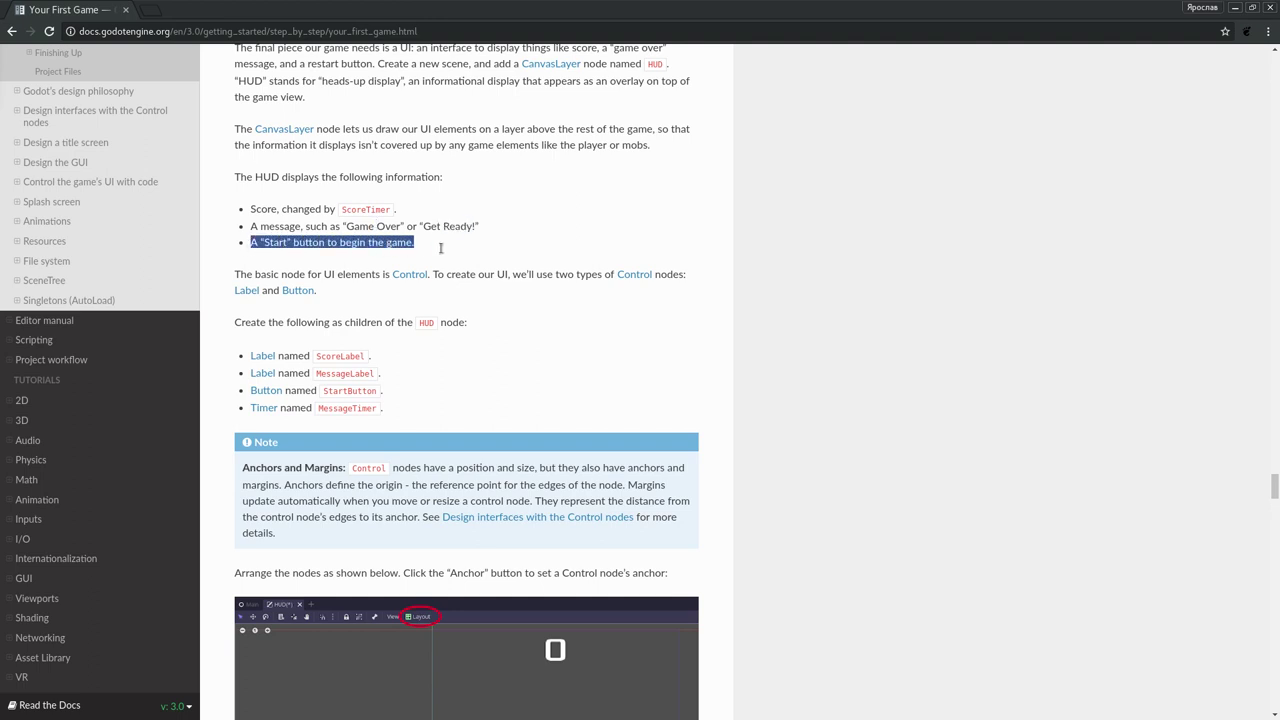
Review the named Label, Button and Timer children listed in the docs, then return to Godot.
scroll(440, 248, down, 2)
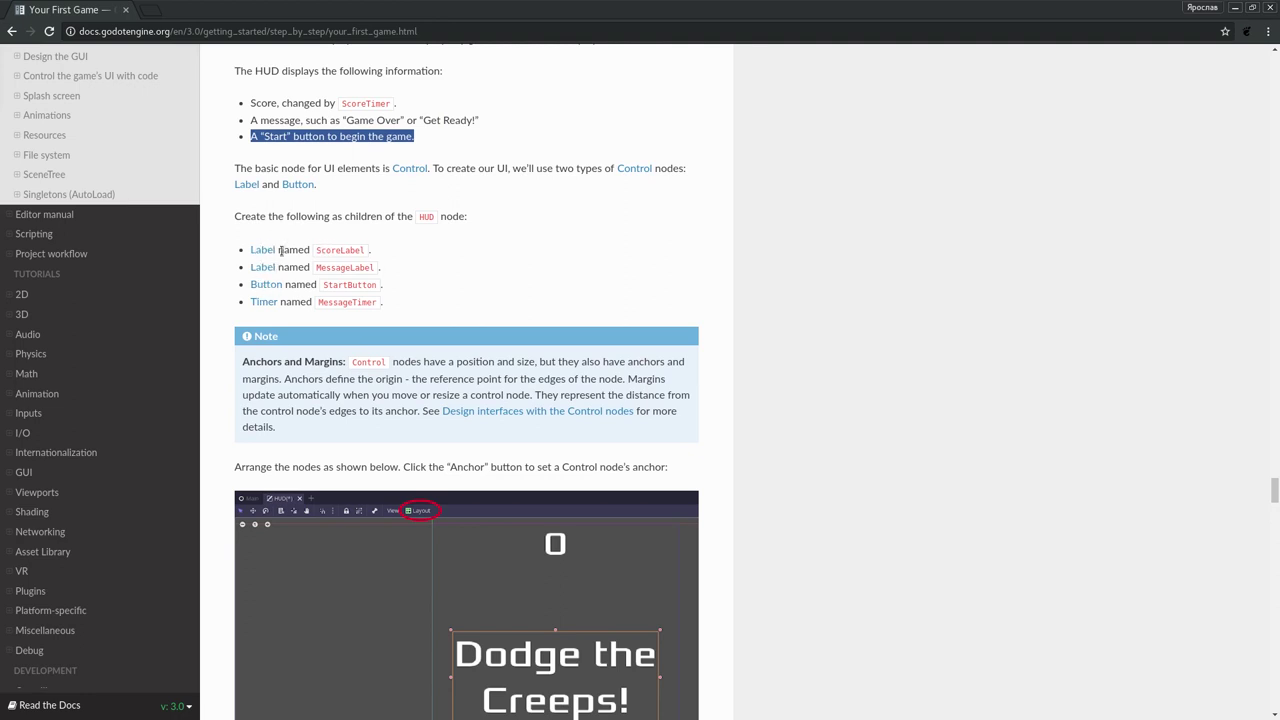
double_click(284, 250)
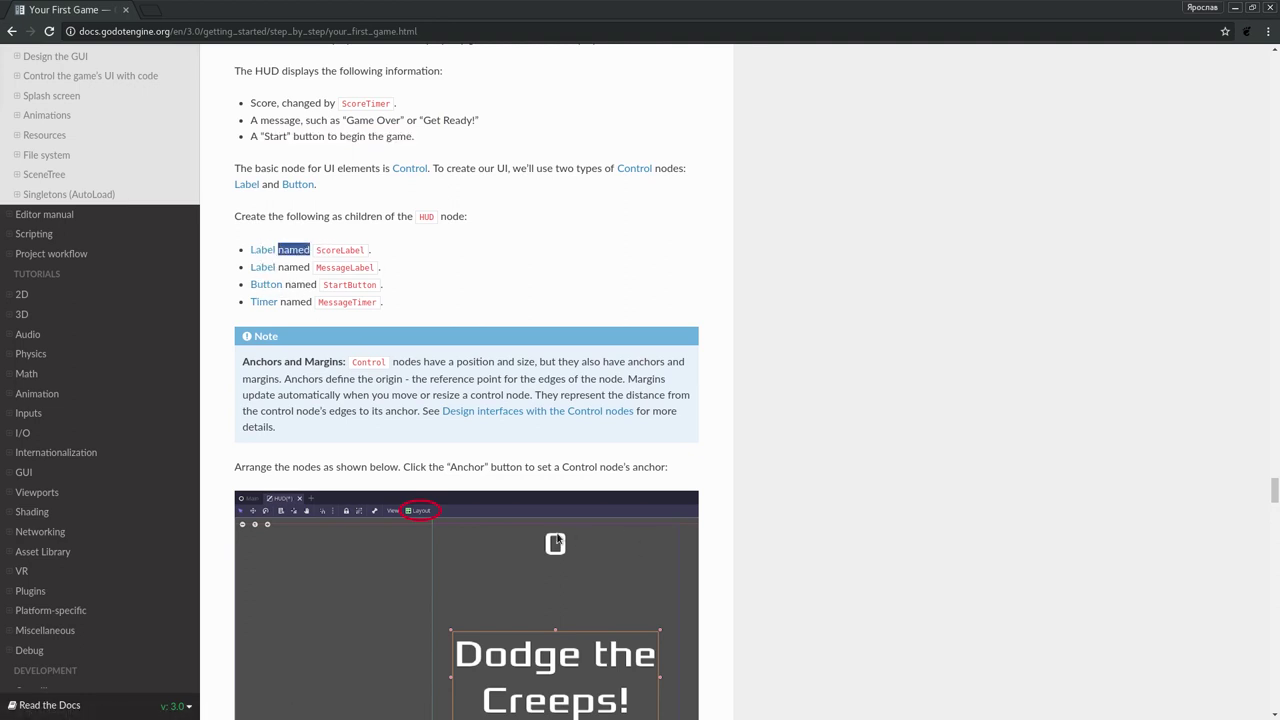
double_click(298, 286)
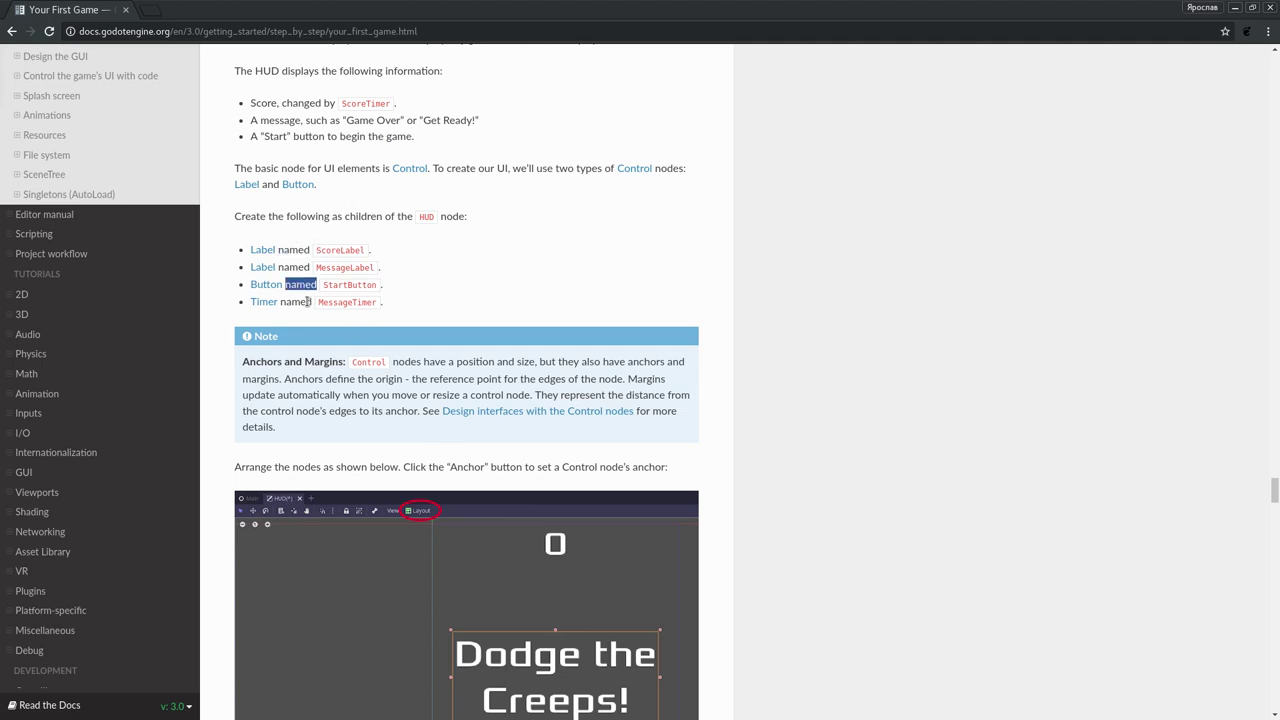
double_click(308, 302)
scroll(460, 318, down, 3)
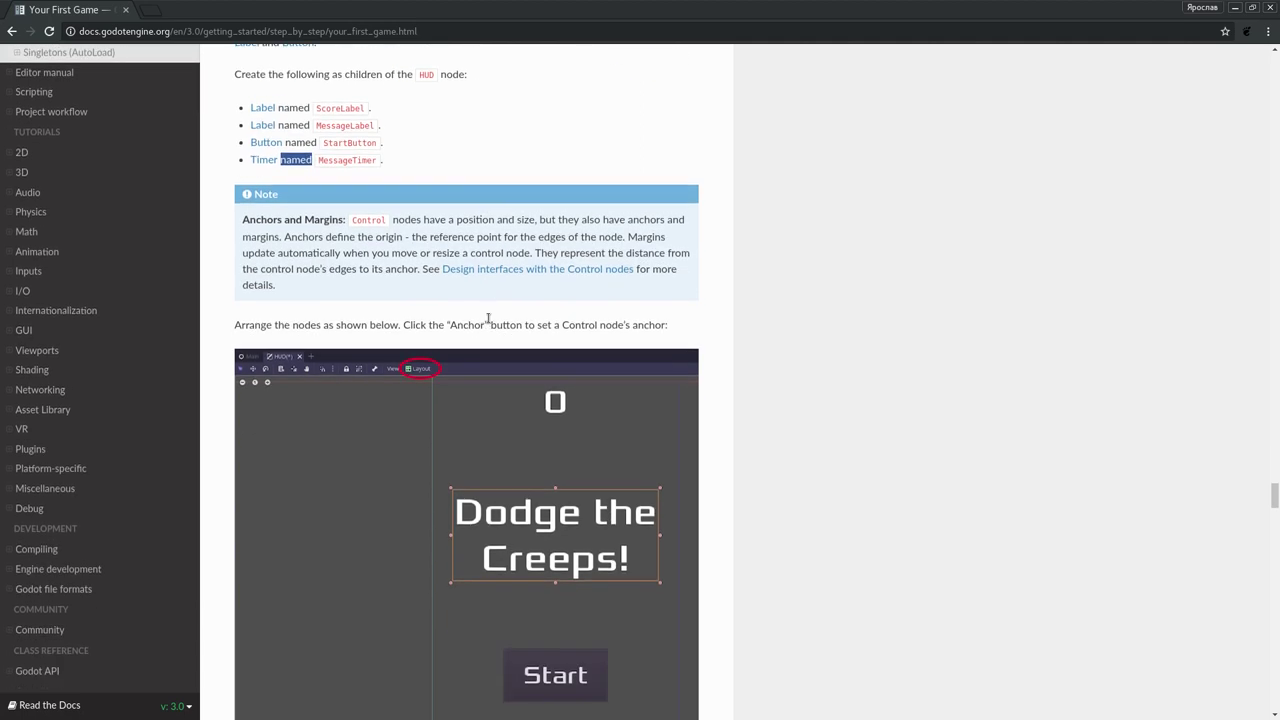
scroll(480, 317, up, 4)
scroll(465, 277, down, 3)
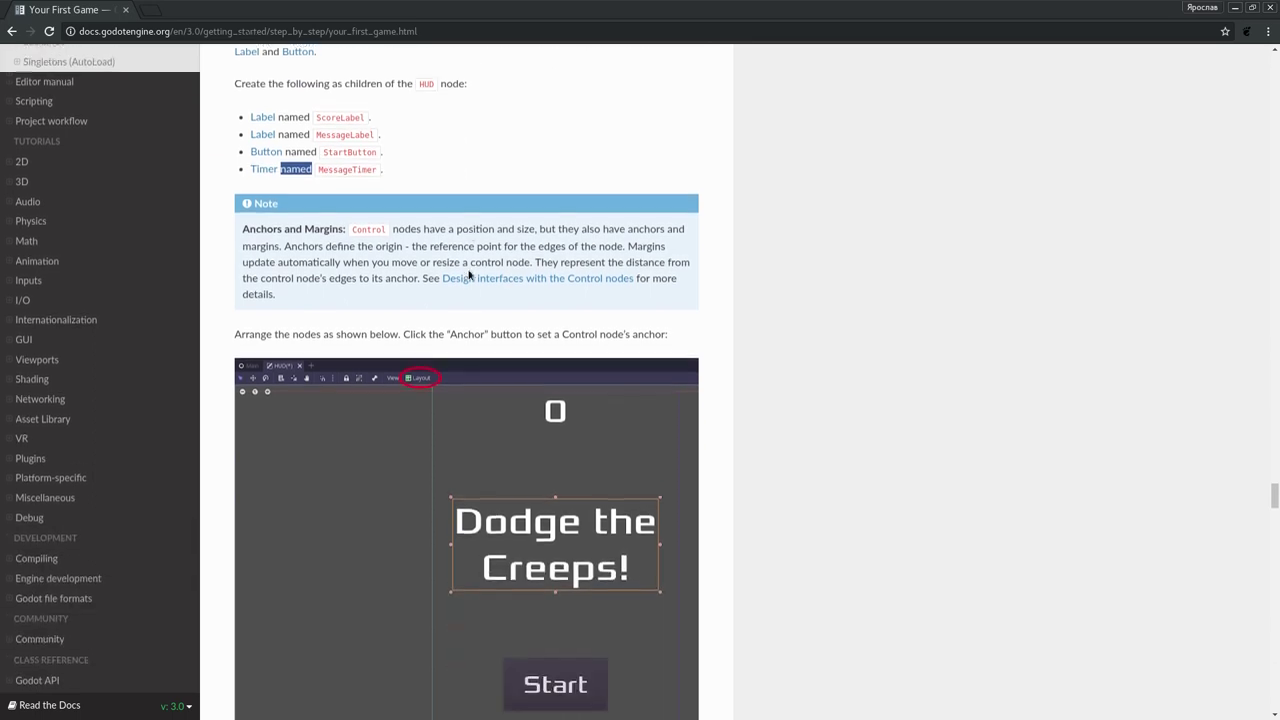
scroll(467, 275, up, 3)
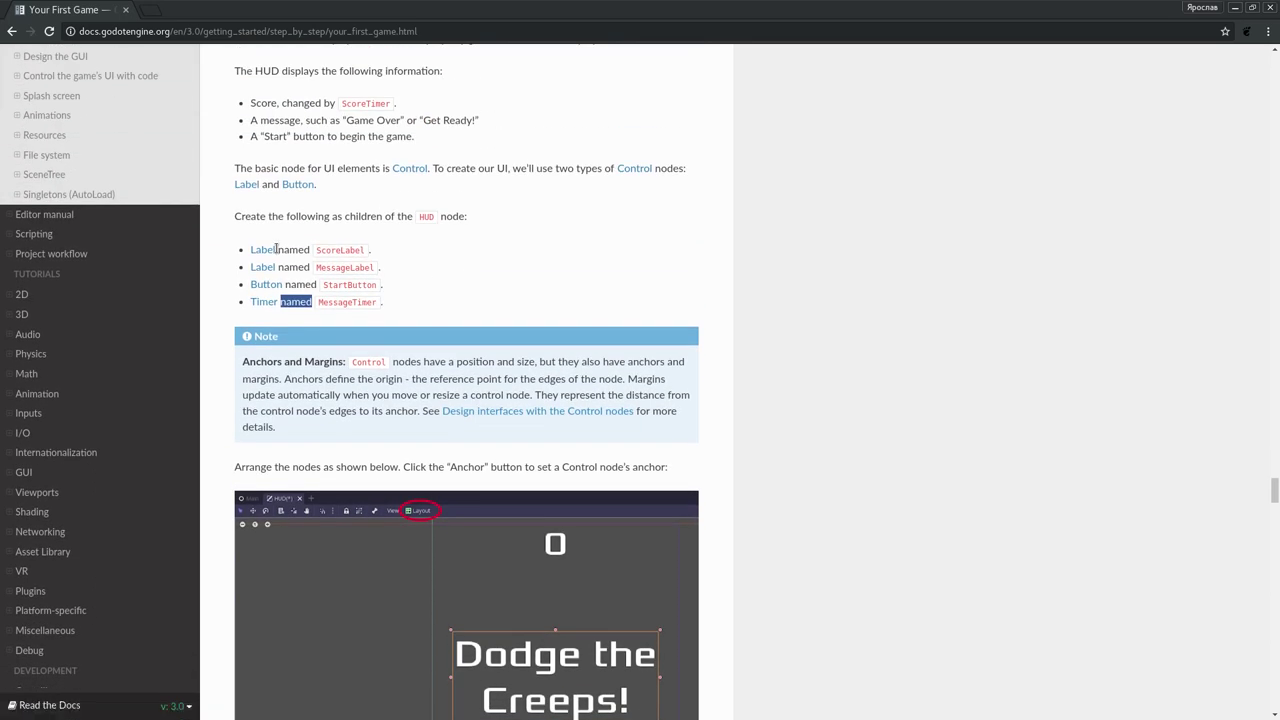
key(alt+Tab)
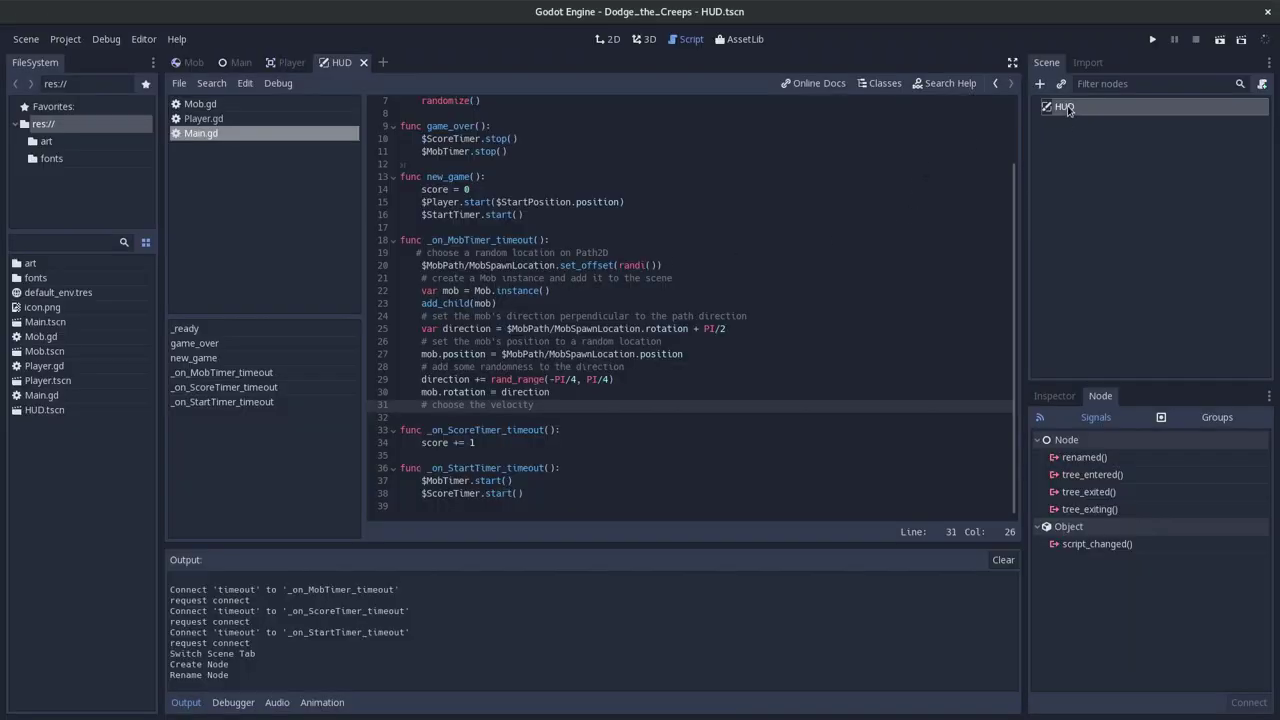
Add two Label nodes as children of the HUD node.
key(alt+Tab)
scroll(636, 248, down, 5)
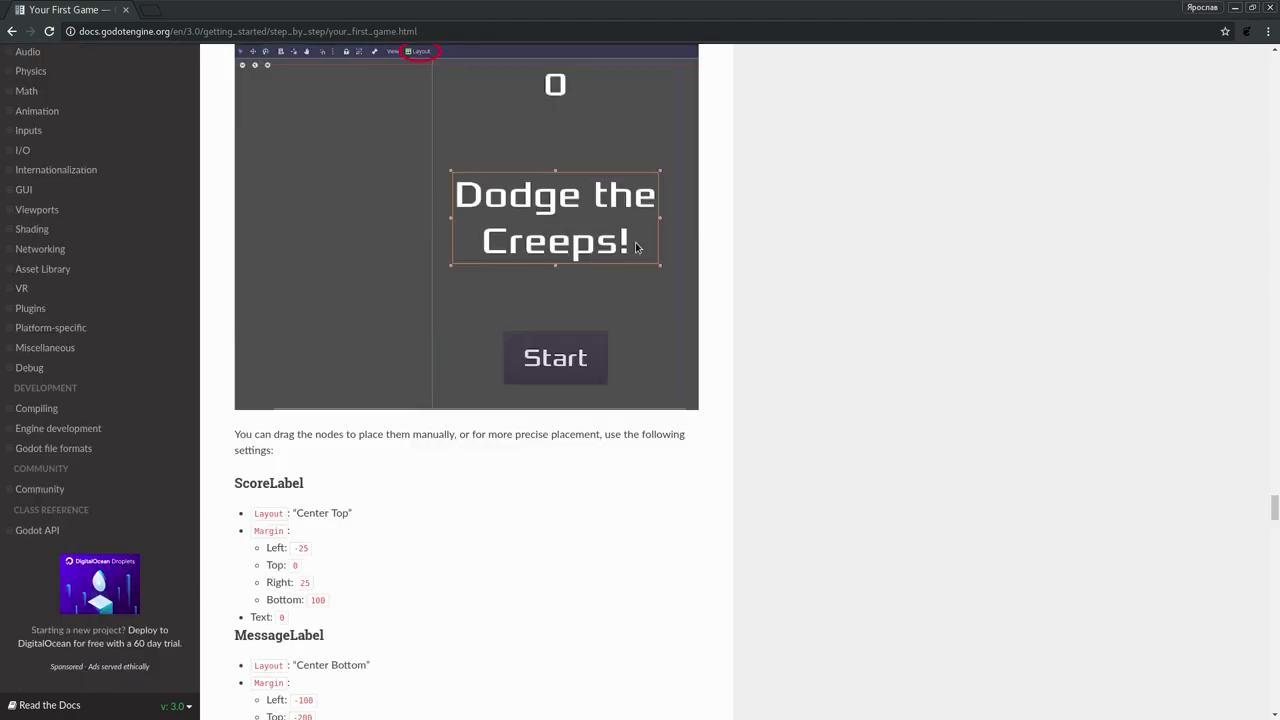
scroll(636, 248, up, 5)
key(alt+Tab)
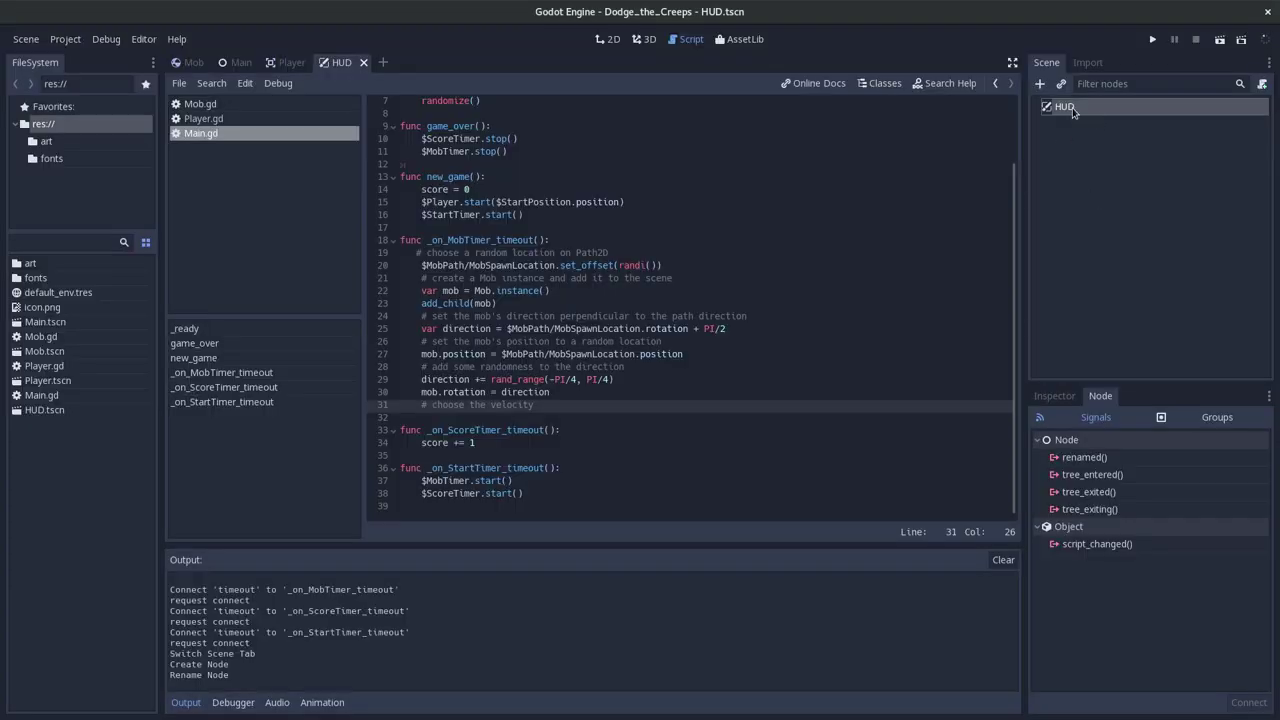
right_click(1073, 113)
click(1120, 119)
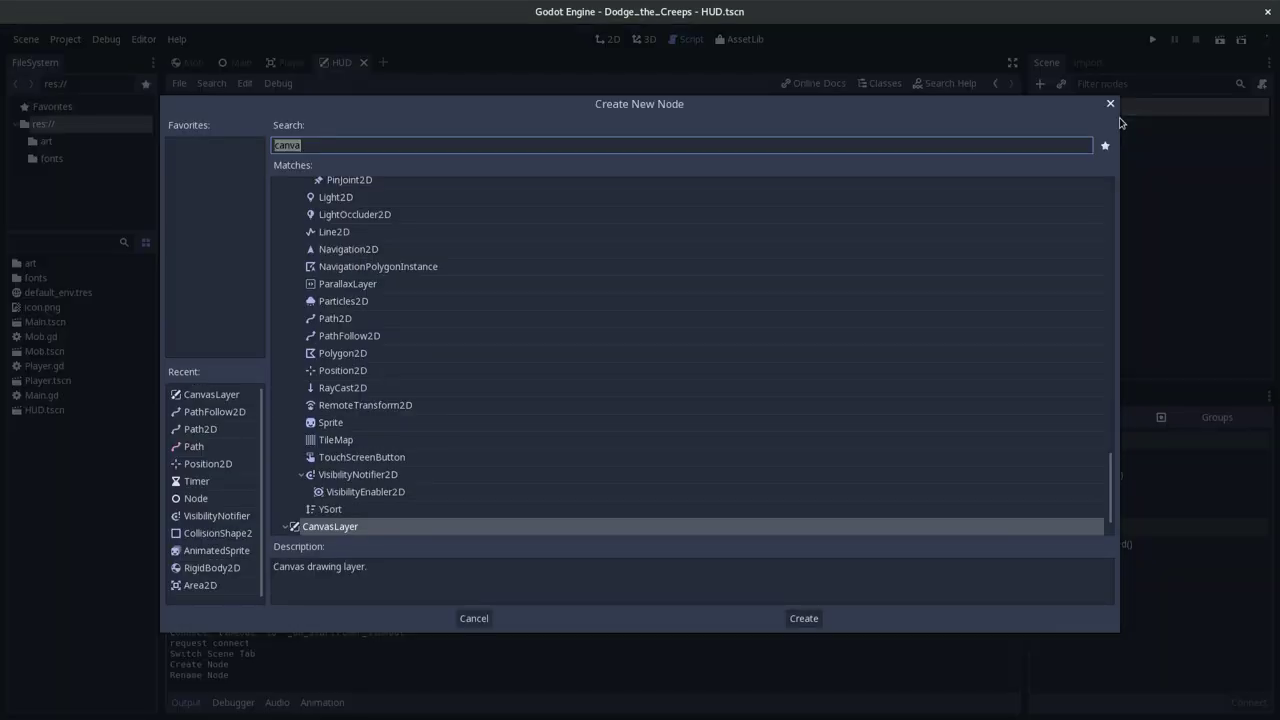
text(La)
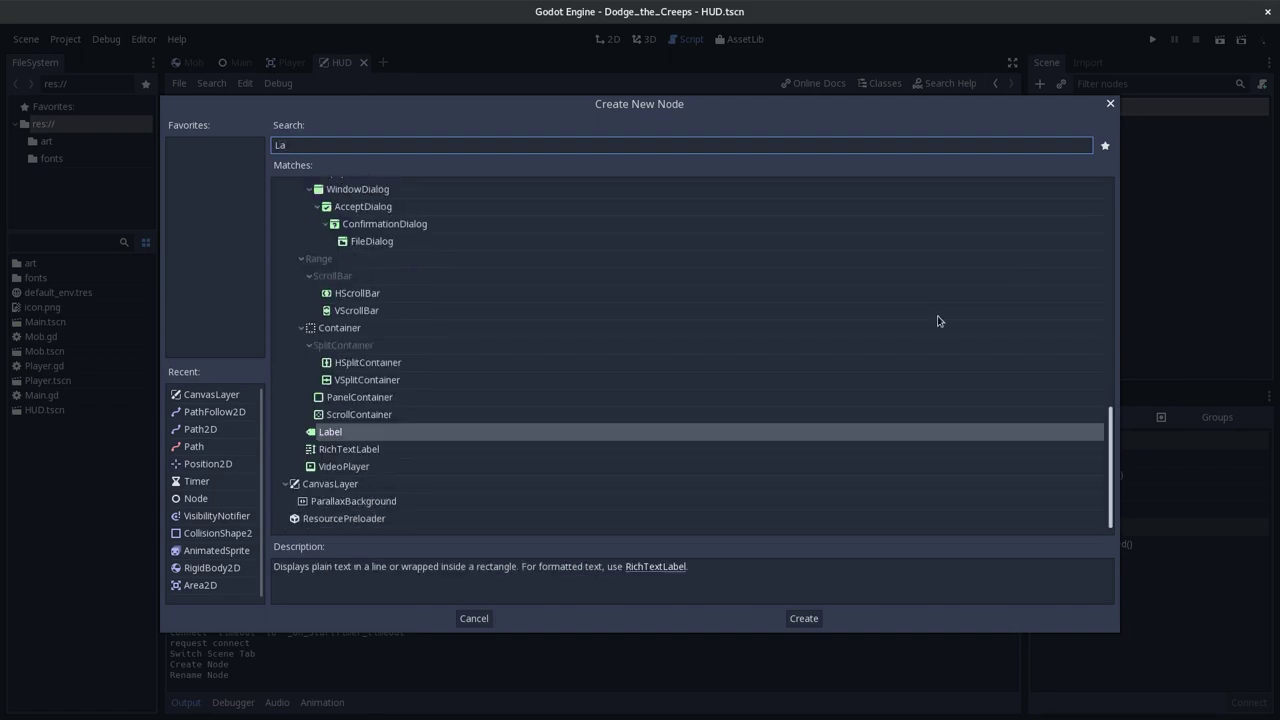
double_click(422, 430)
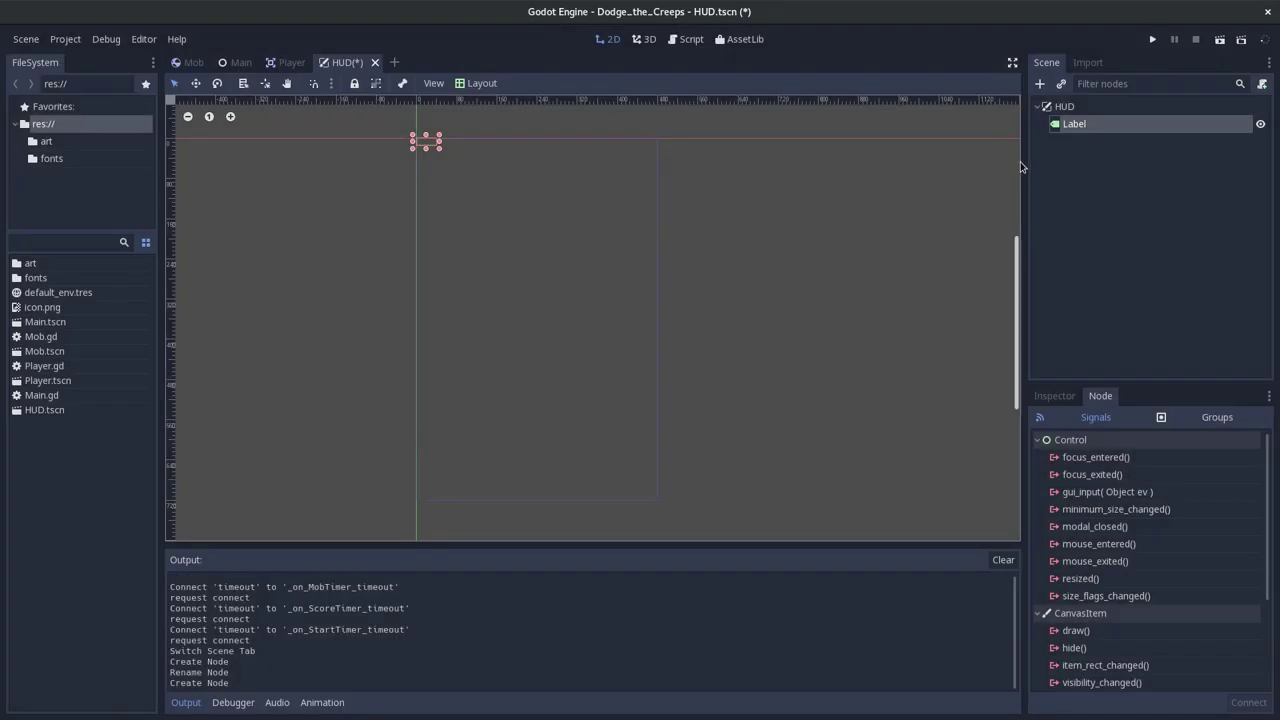
right_click(1080, 112)
click(1093, 122)
text(lab)
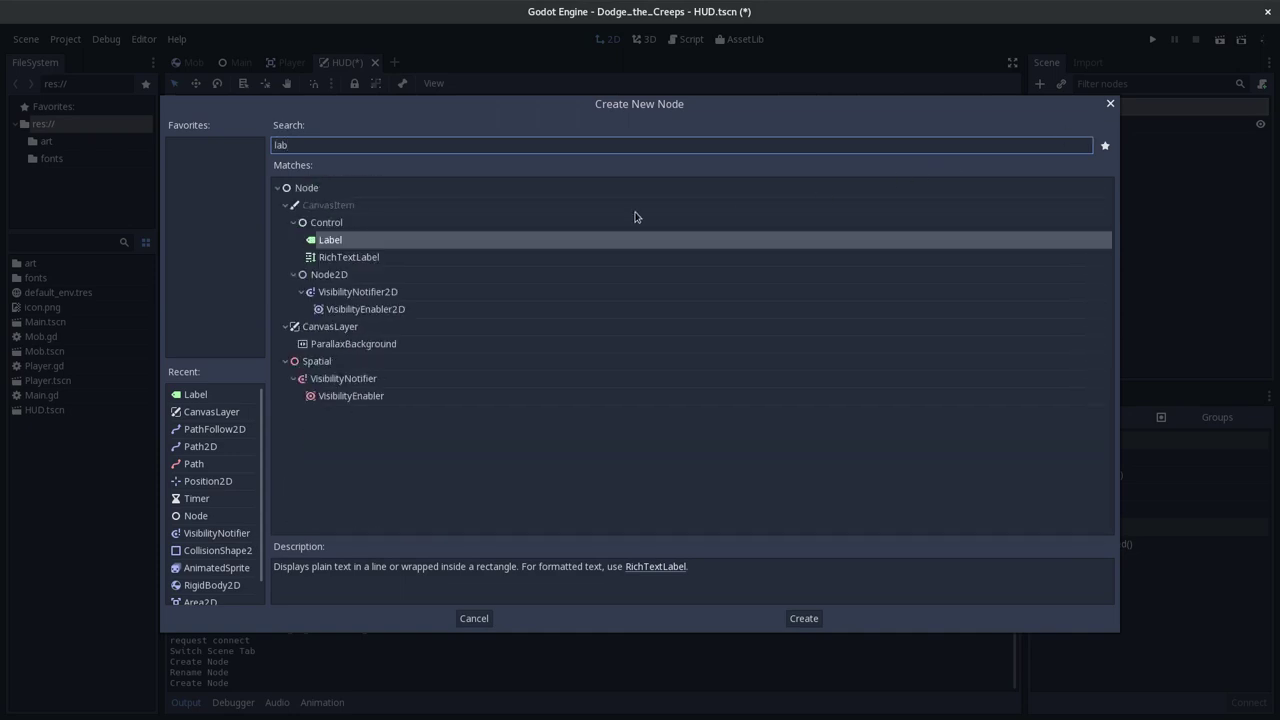
double_click(430, 239)
Add a Button and a Timer as children of HUD, then check the docs' child-node list.
key(alt+Tab)
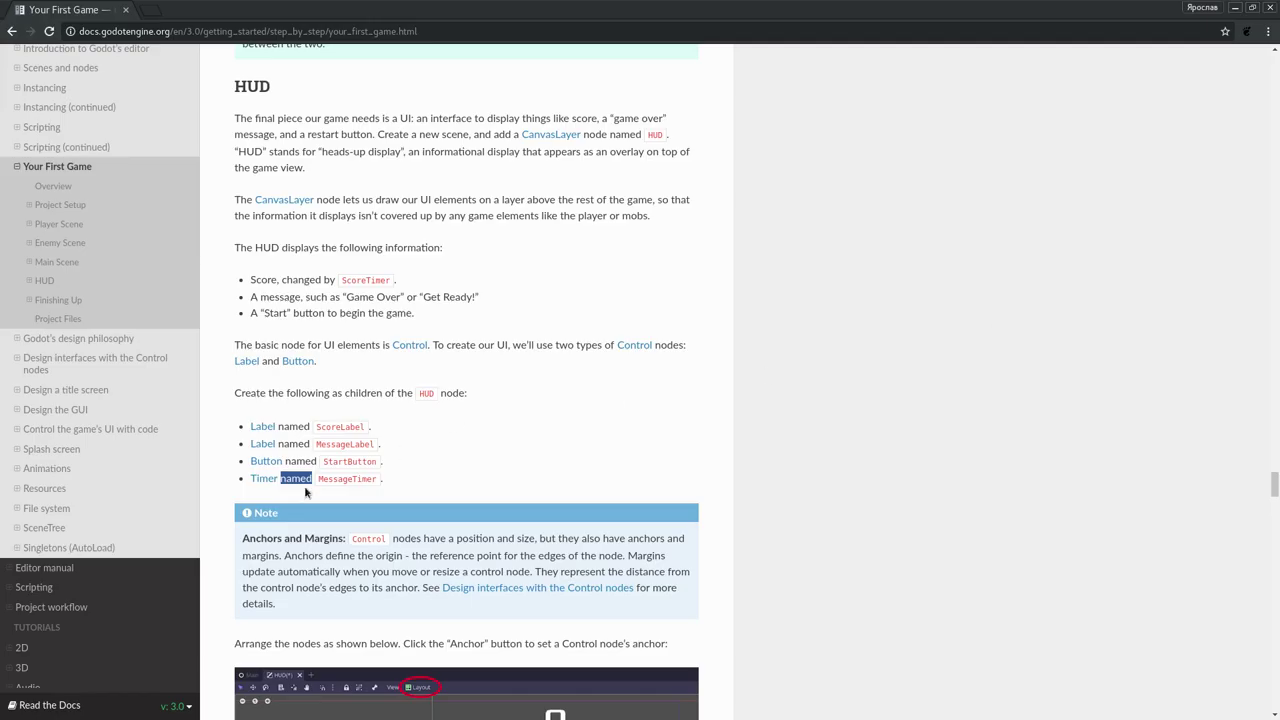
key(alt+Tab)
right_click(1062, 107)
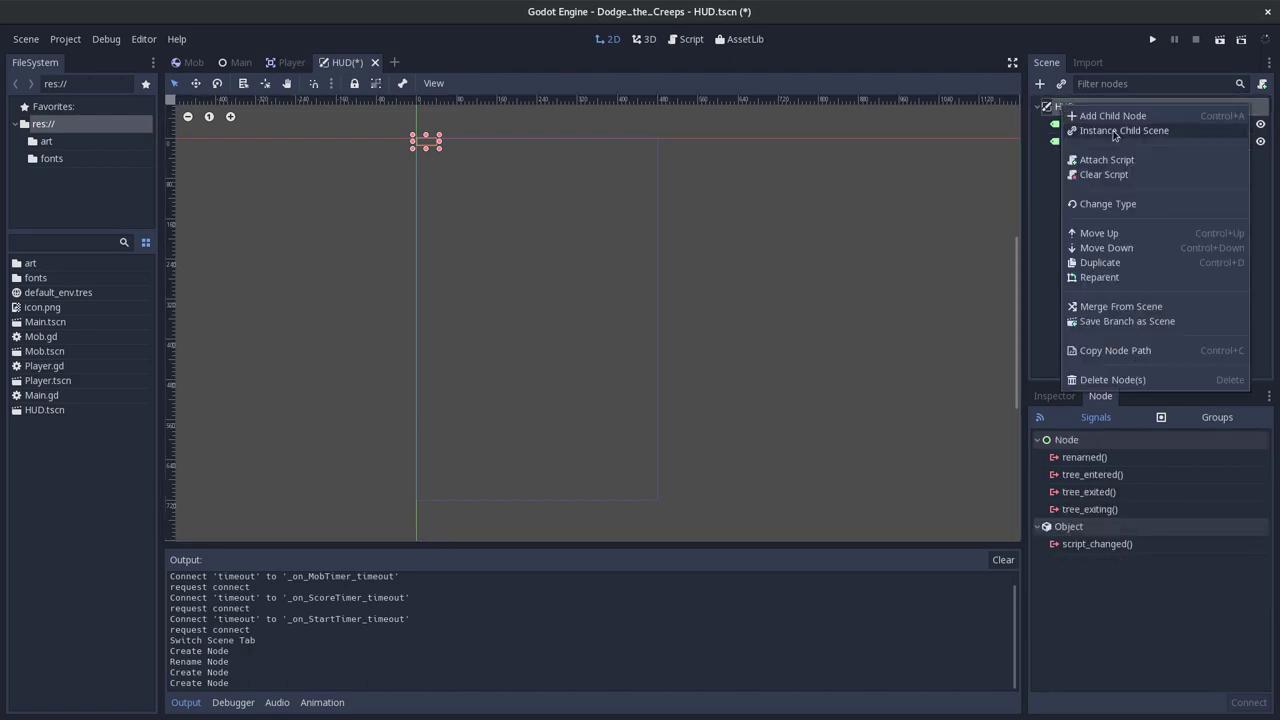
click(1116, 117)
text(butt)
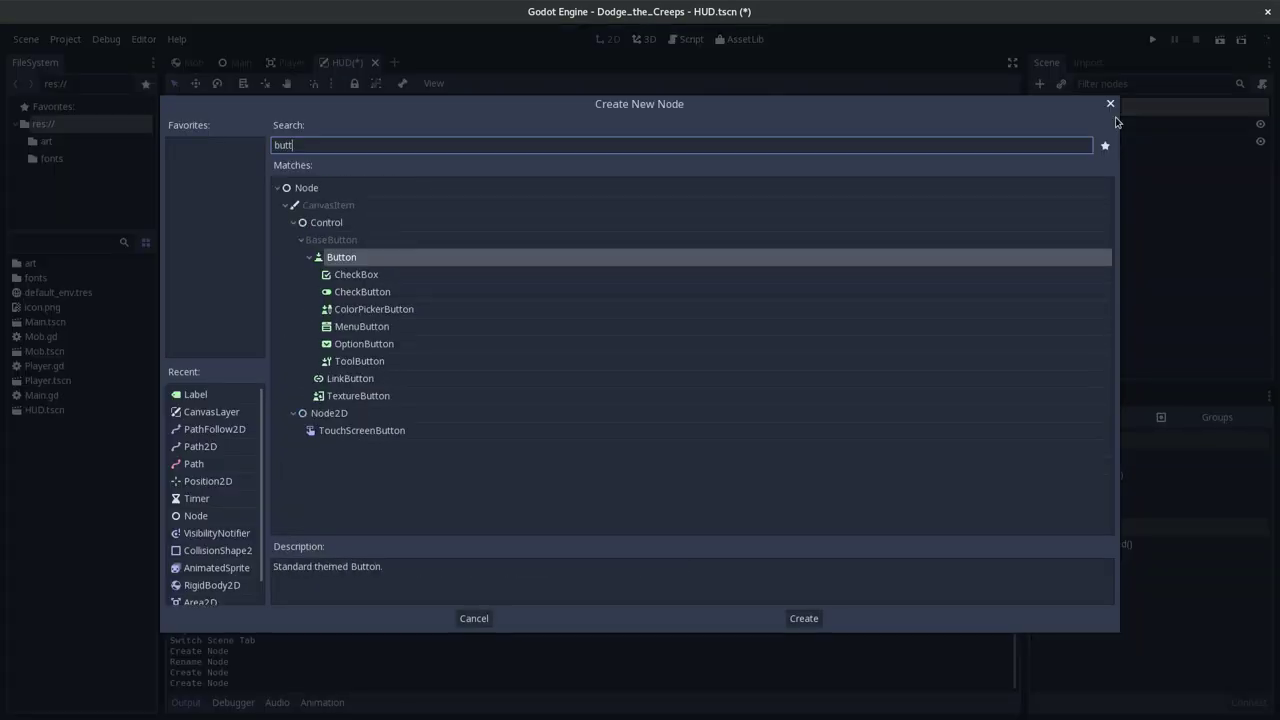
double_click(399, 253)
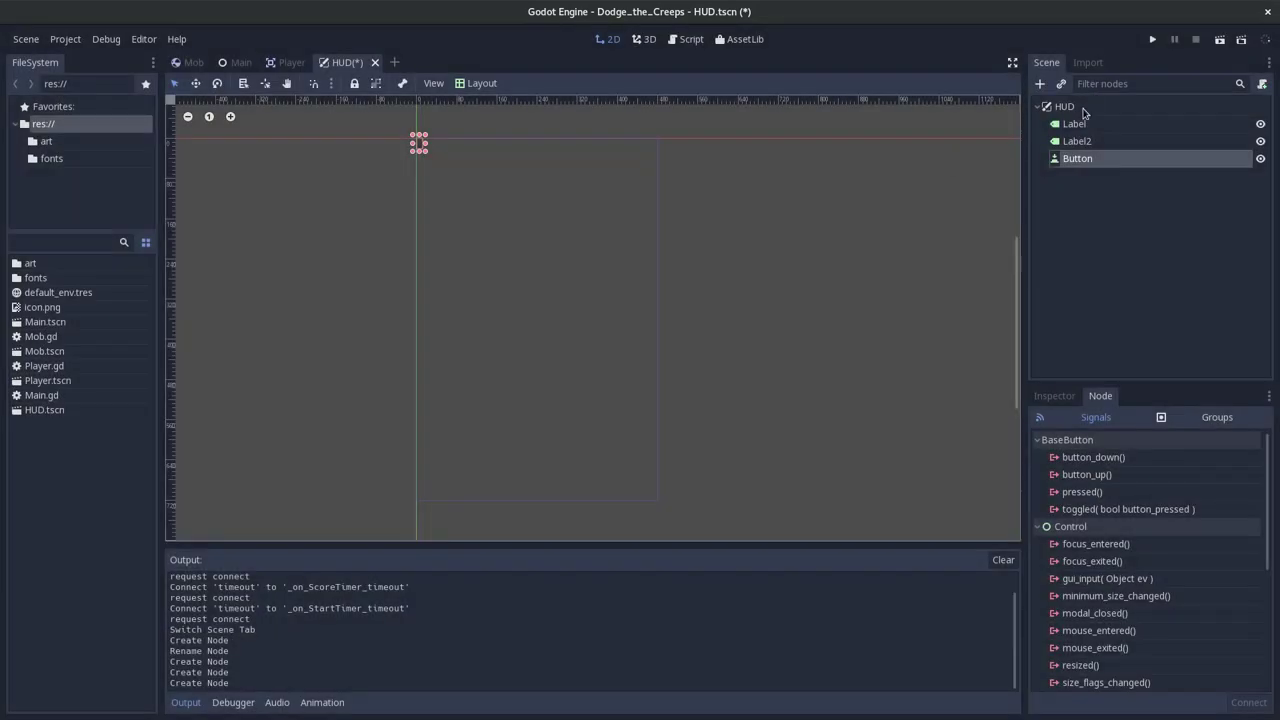
right_click(1083, 110)
click(1096, 118)
text(time)
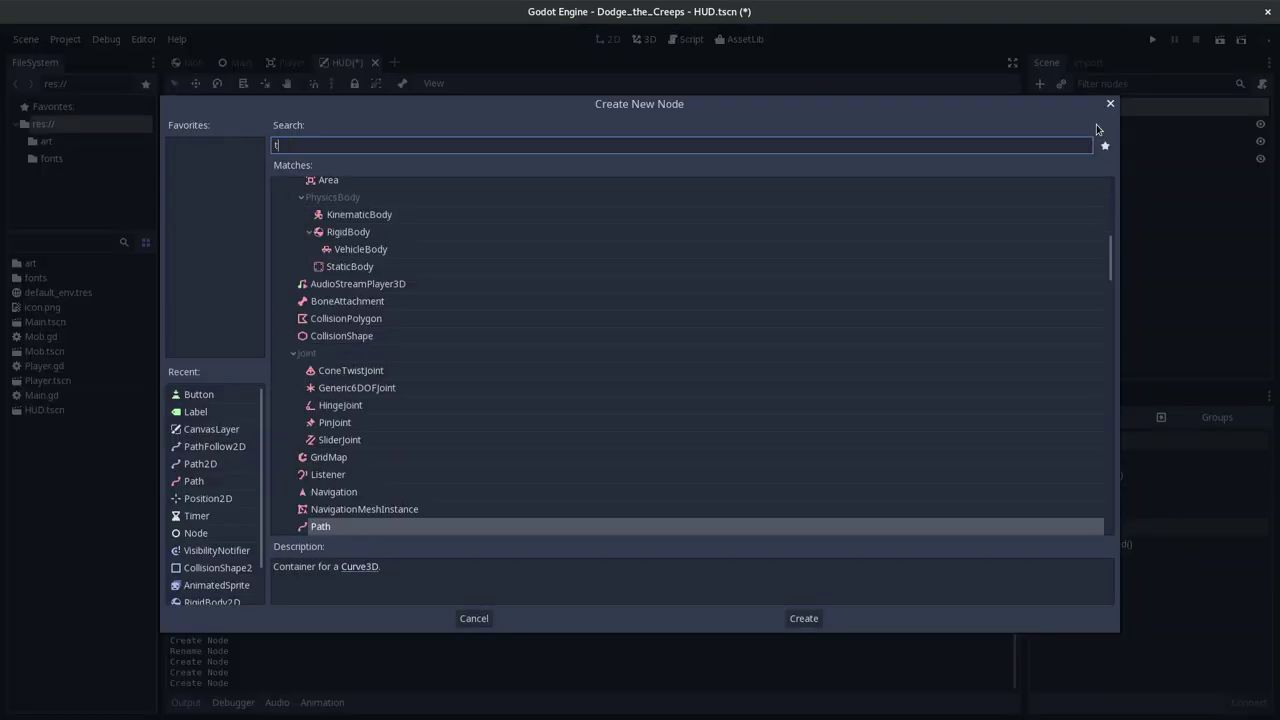
double_click(378, 291)
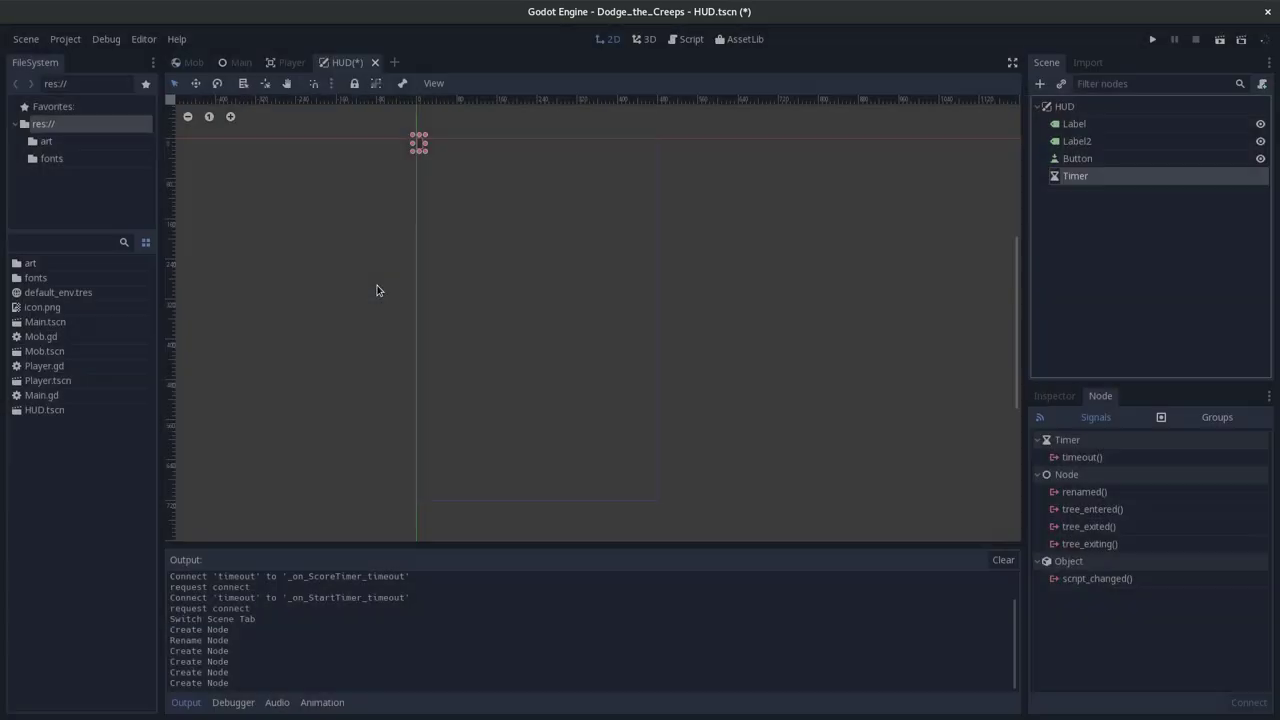
key(alt+Tab)
scroll(327, 537, down, 3)
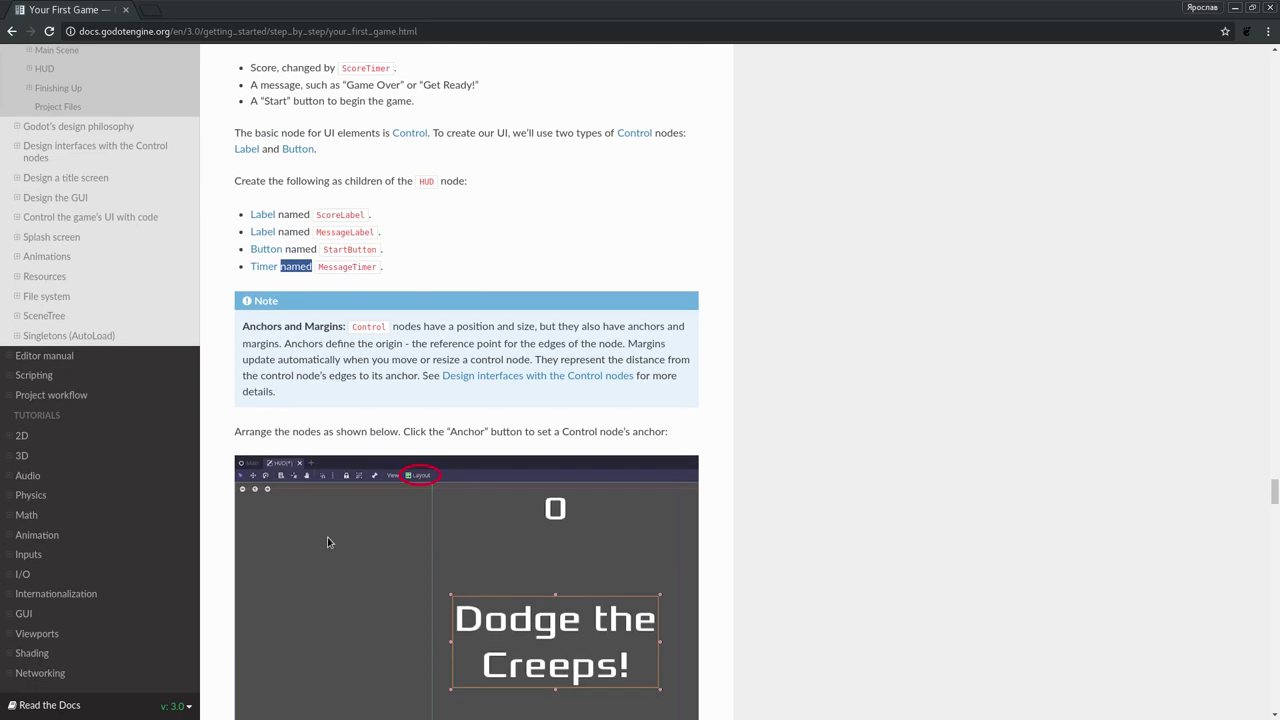
Rename the two Label nodes to ScoreLabel and MessageLabel, copying the names from the docs.
double_click(345, 215)
key(ctrl+c)
key(alt+Tab)
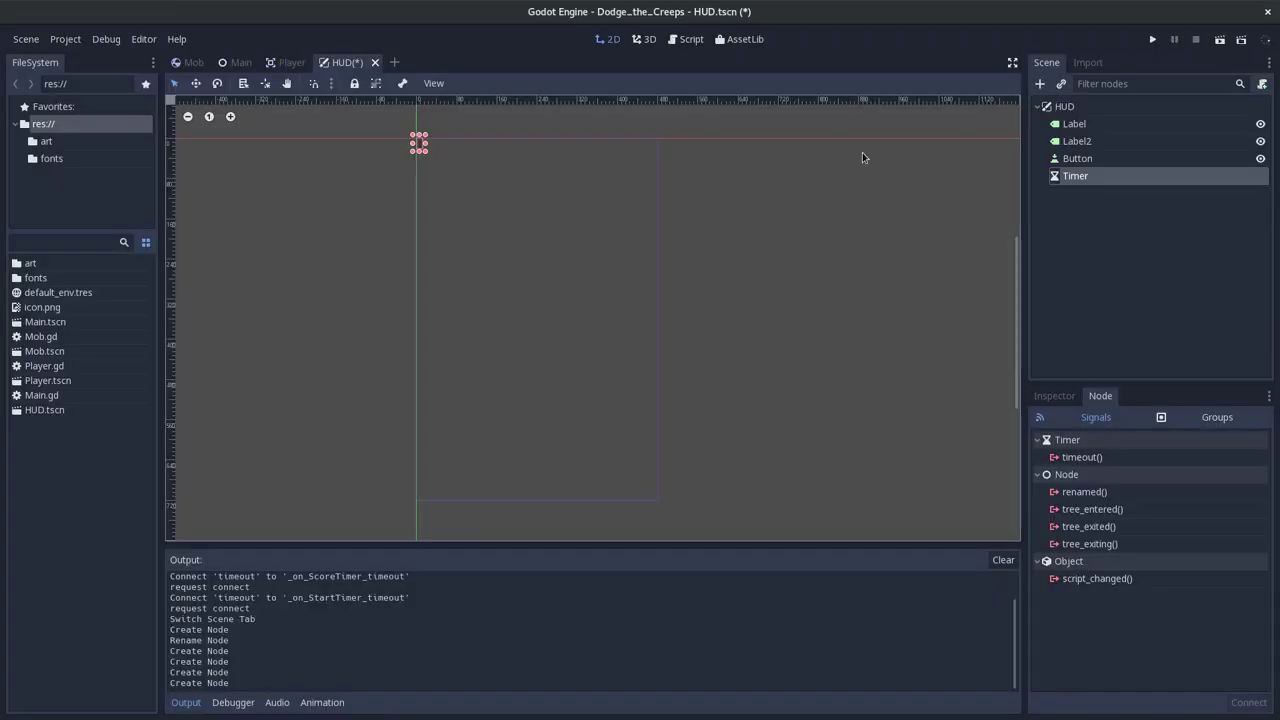
double_click(1076, 124)
key(ctrl+v)
key(Return)
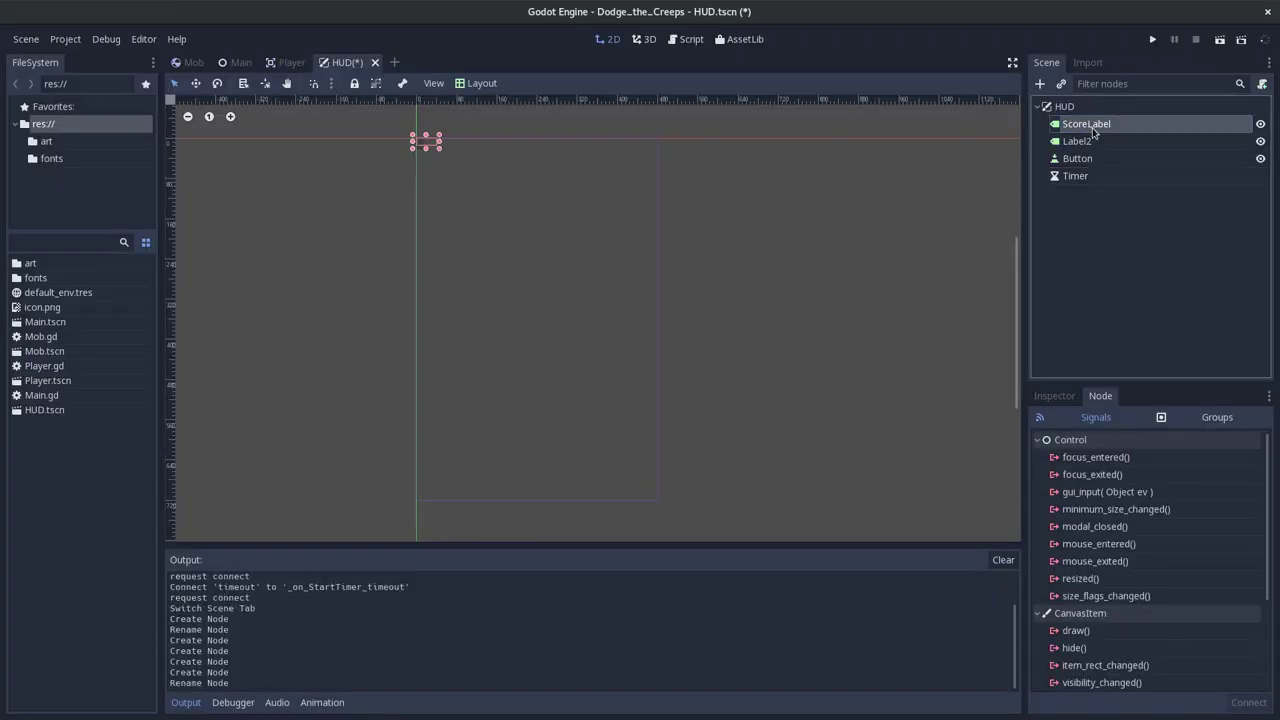
key(alt+Tab)
double_click(335, 231)
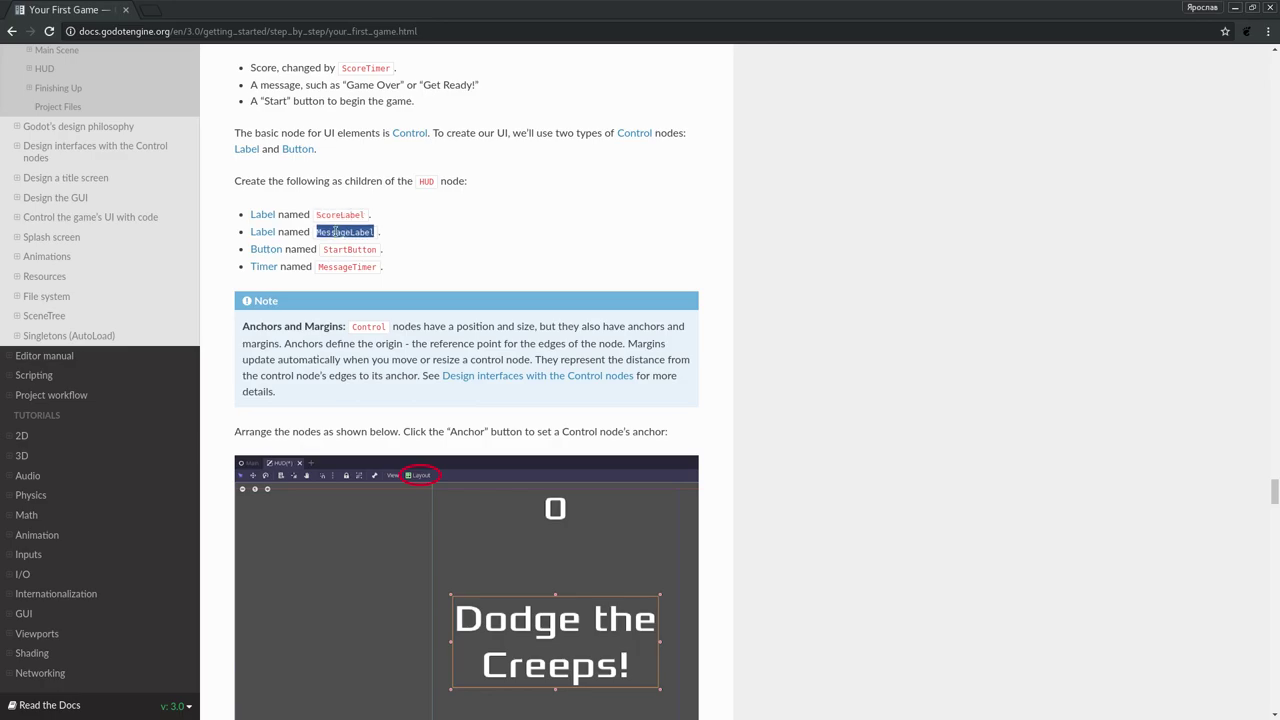
key(ctrl+c)
key(alt+Tab)
double_click(1078, 142)
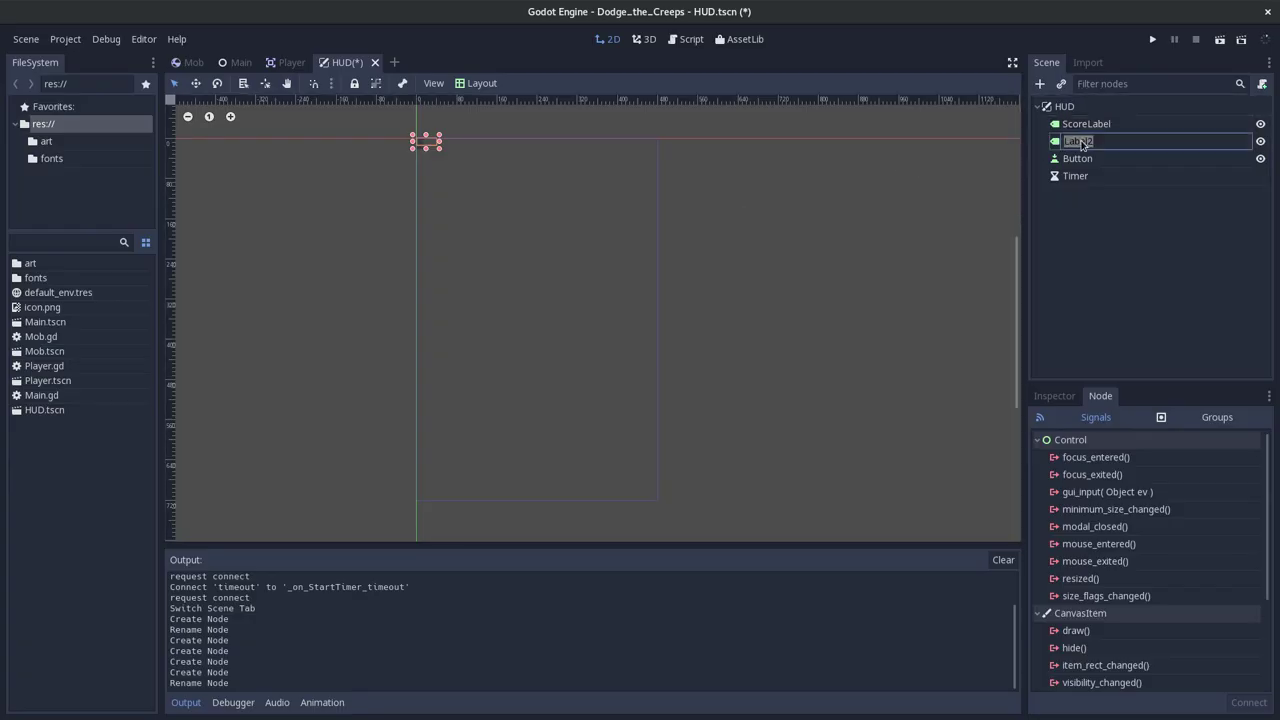
key(ctrl+v)
key(Return)
Rename the Button to StartButton and the Timer to MessageTimer, copying the names from the docs.
key(alt+Tab)
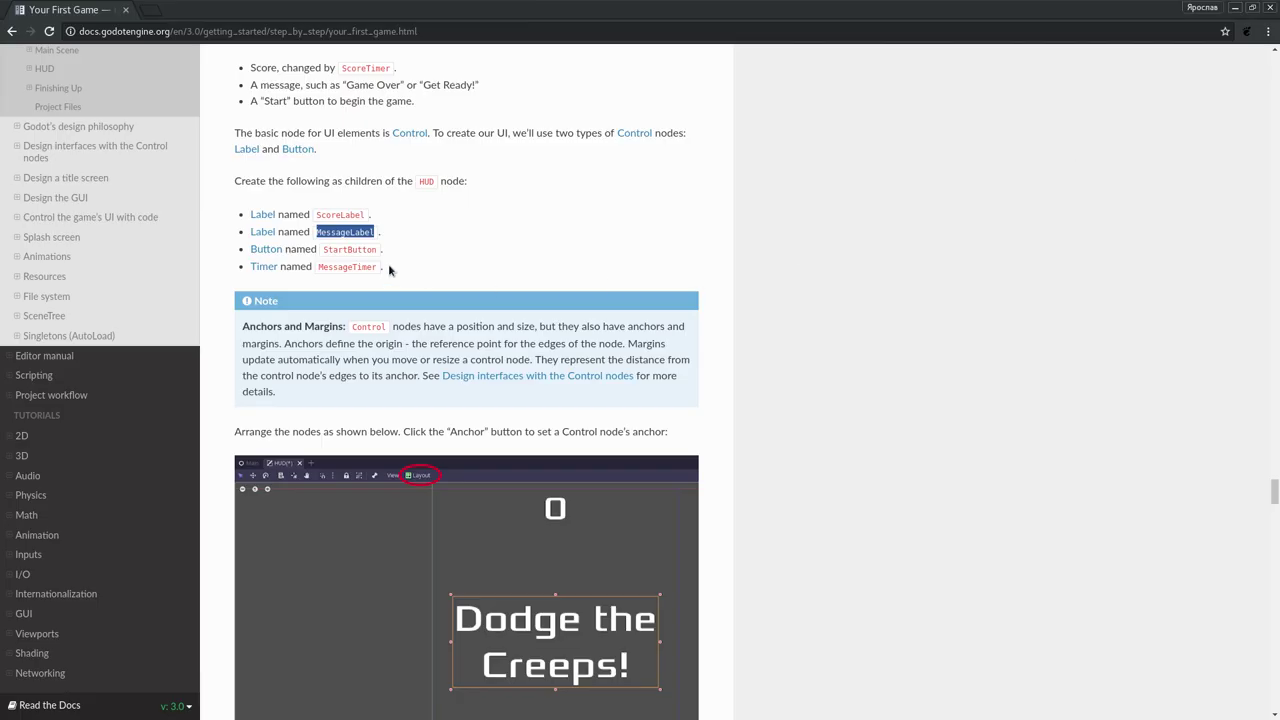
double_click(360, 253)
key(ctrl+c)
key(alt+Tab)
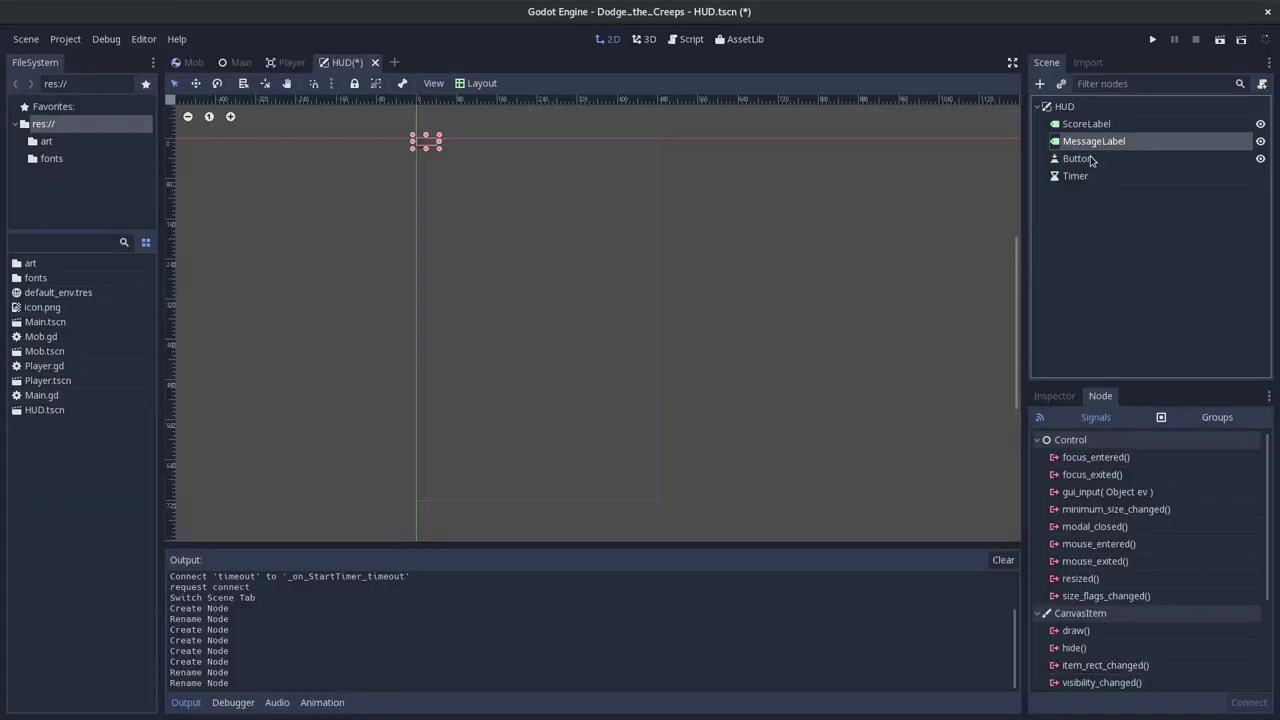
double_click(1078, 160)
key(ctrl+v)
key(Return)
key(alt+Tab)
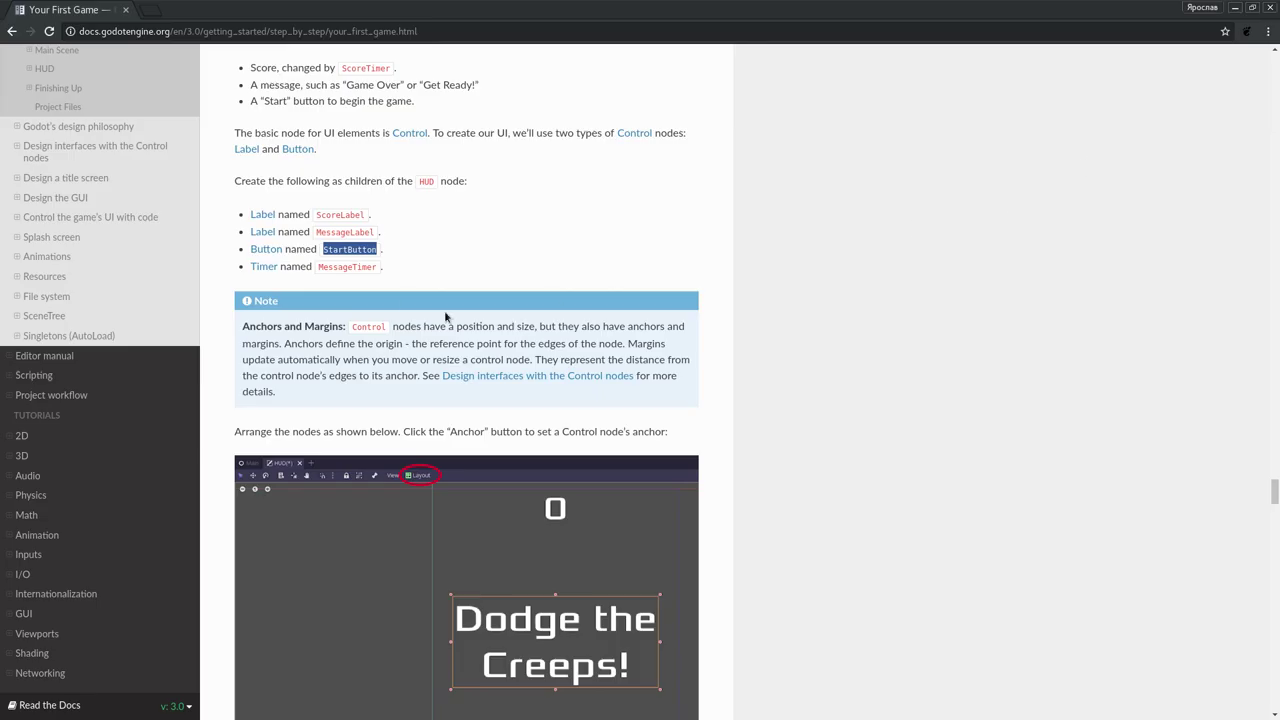
double_click(351, 268)
key(alt+Tab)
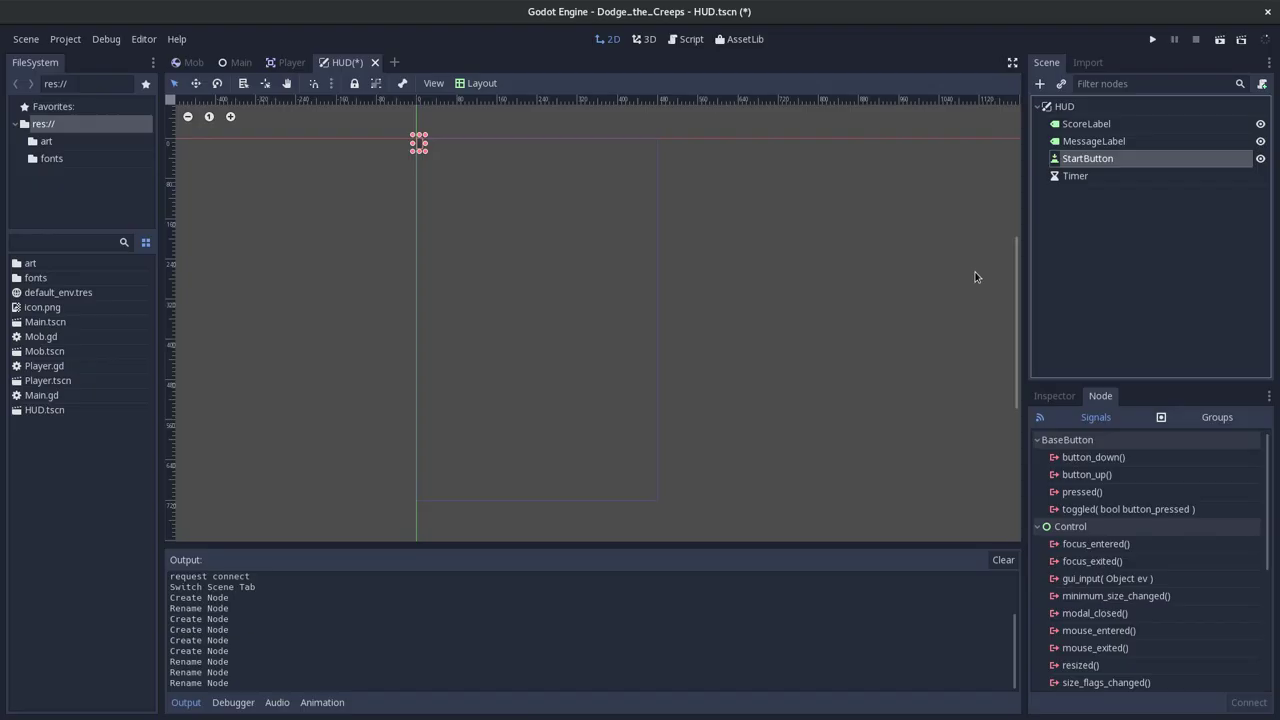
double_click(1075, 176)
key(ctrl+v)
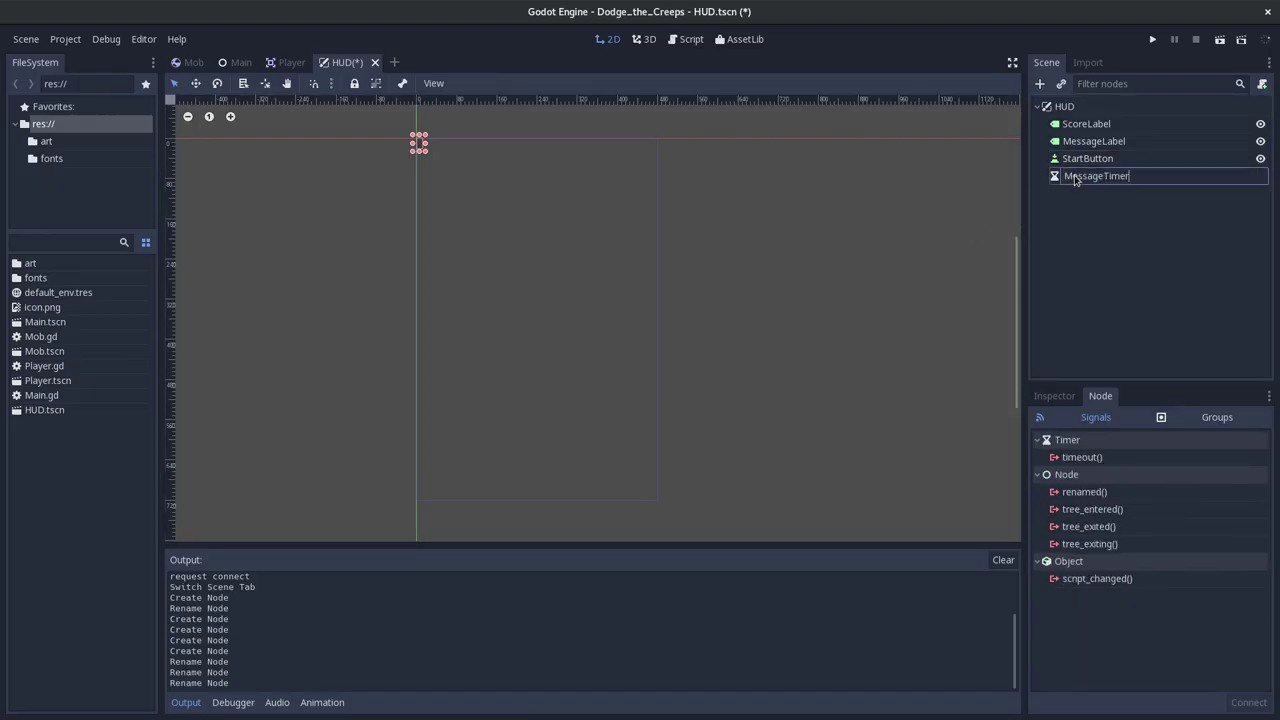
key(Return)
scroll(417, 181, up, 2)
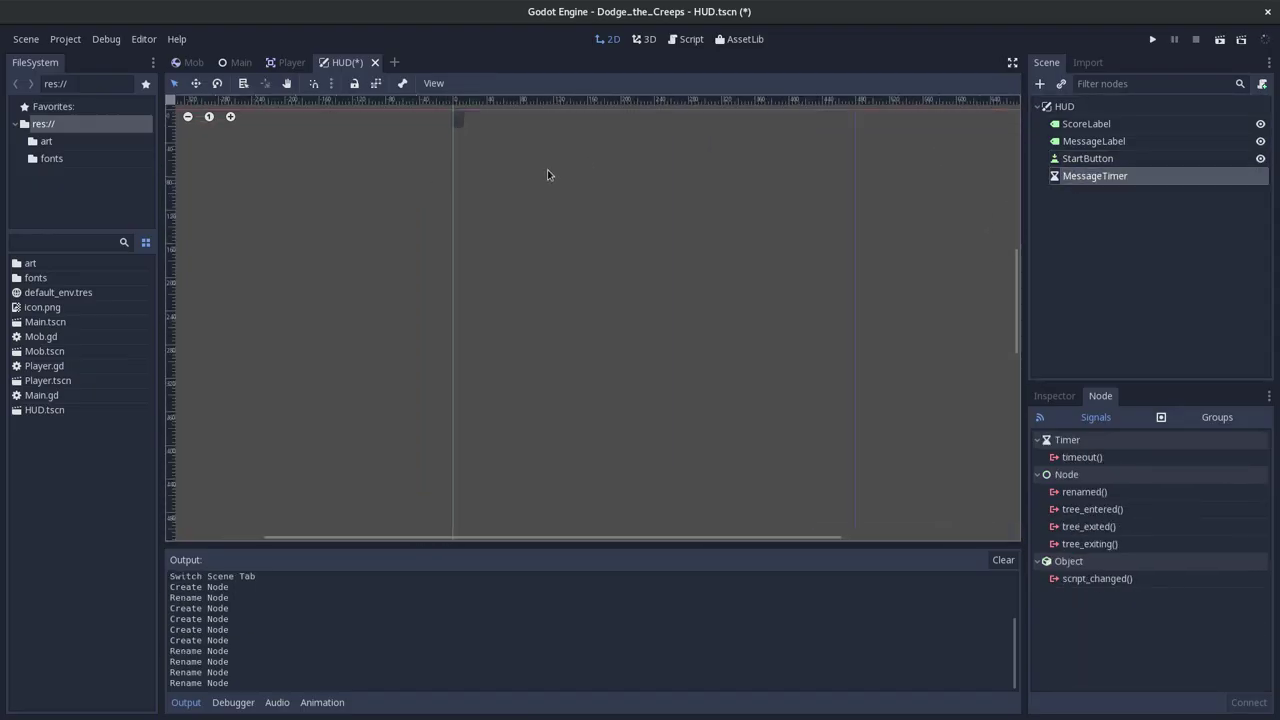
Move StartButton, MessageLabel and ScoreLabel onto the canvas, with ScoreLabel at top centre.
click(552, 237)
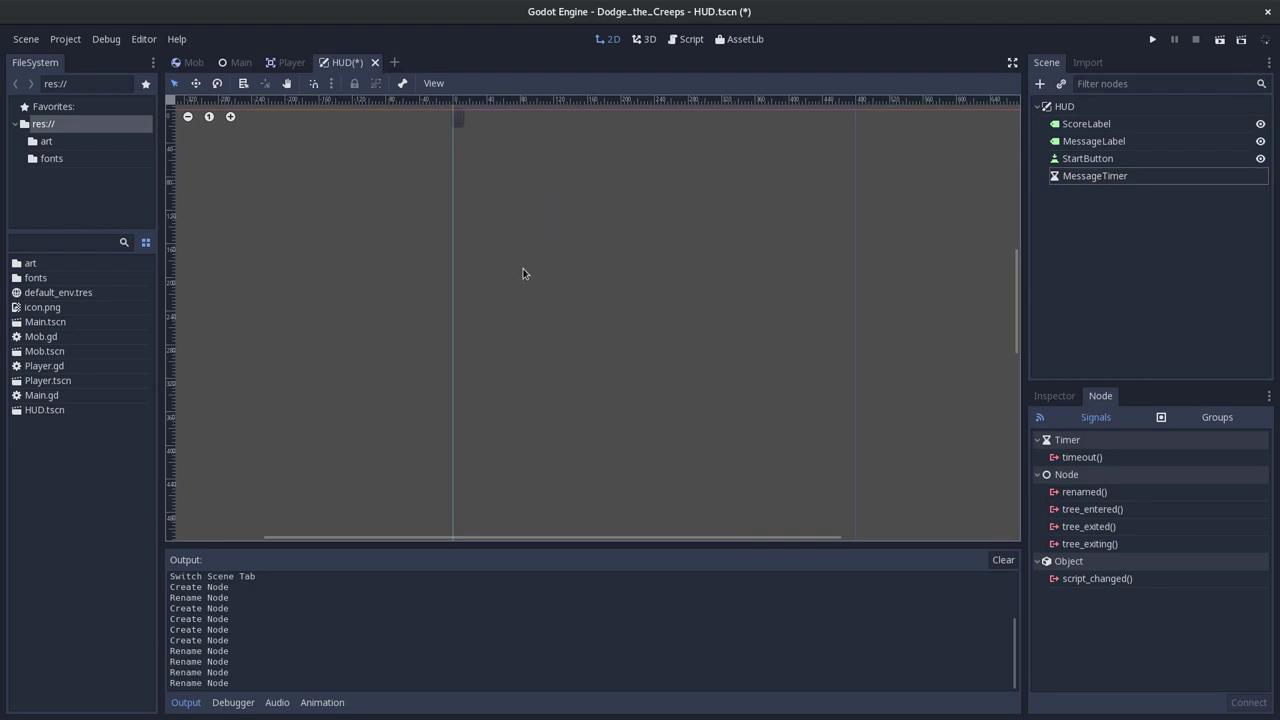
drag(459, 119, 529, 234)
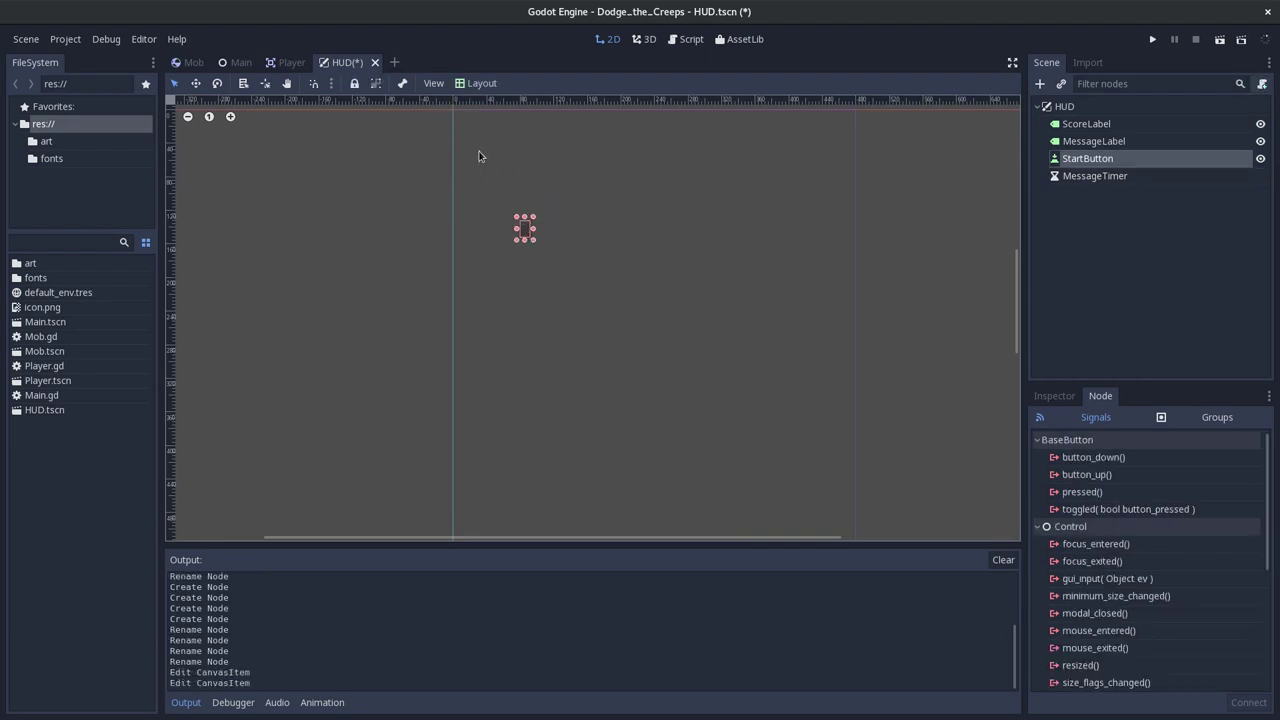
click(1090, 141)
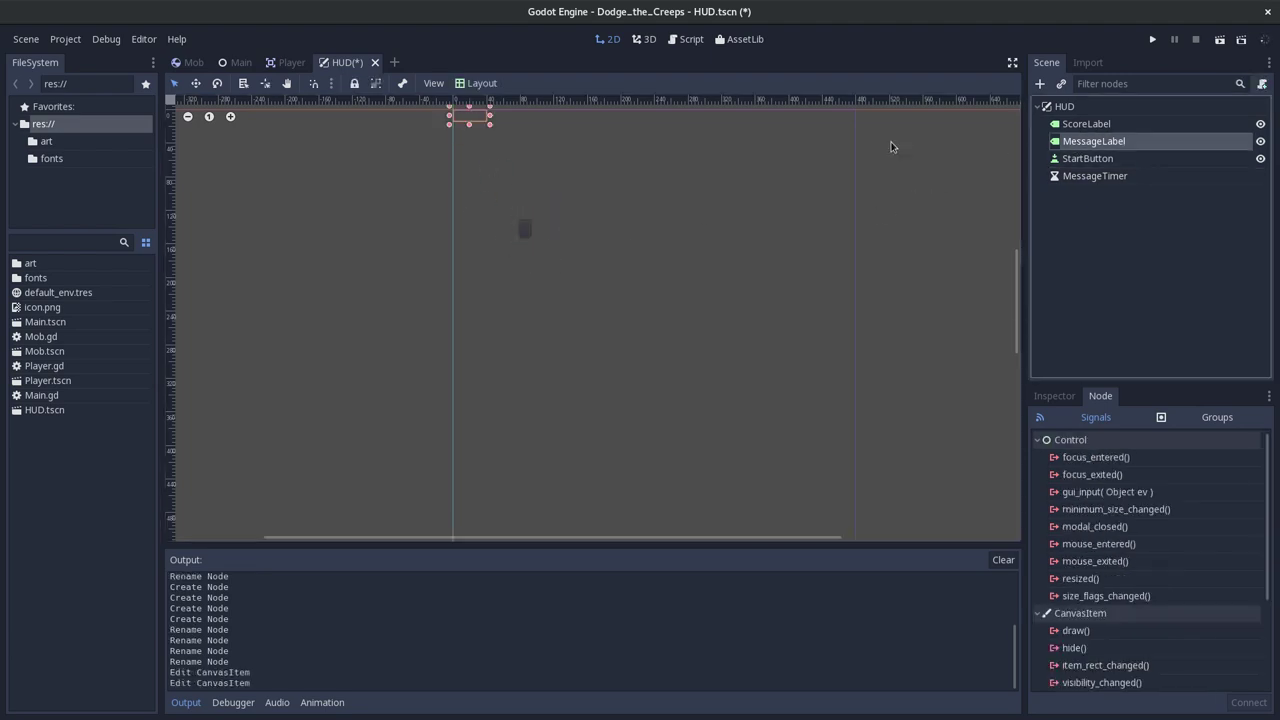
drag(470, 120, 626, 194)
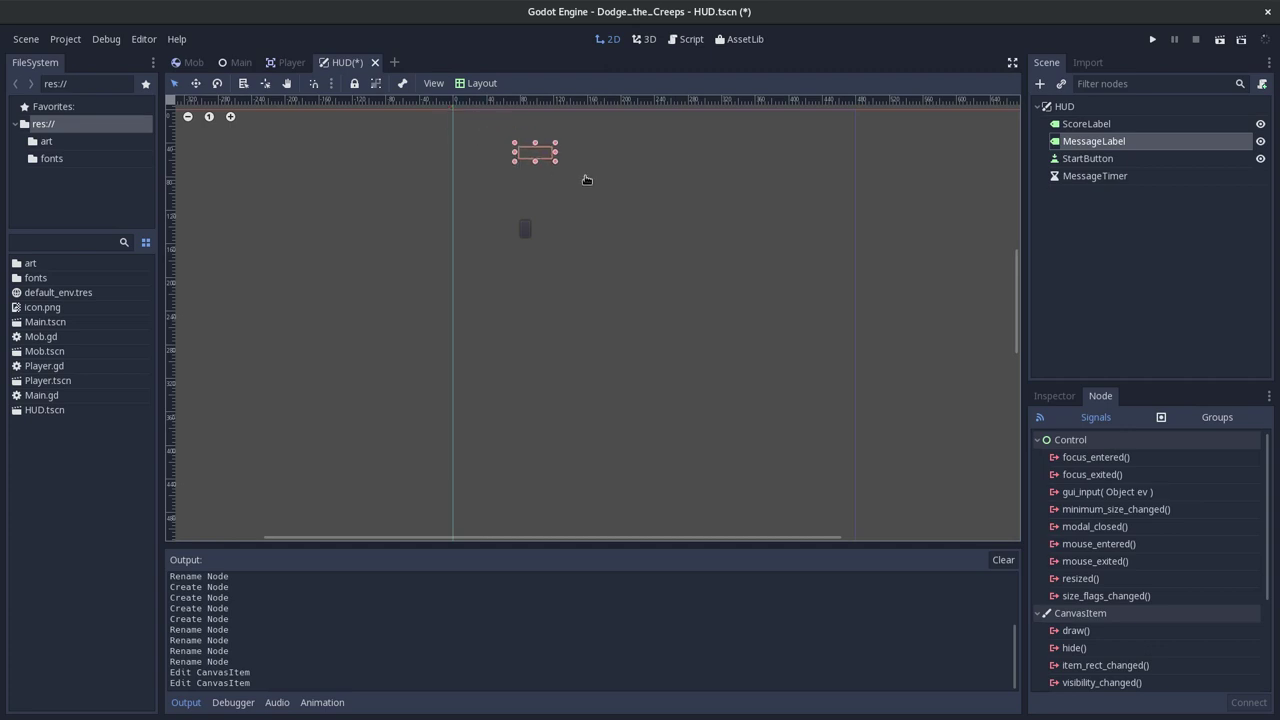
click(1086, 124)
mouse_move(490, 120)
mouse_down()
mouse_move(596, 146)
mouse_move(621, 133)
mouse_up()
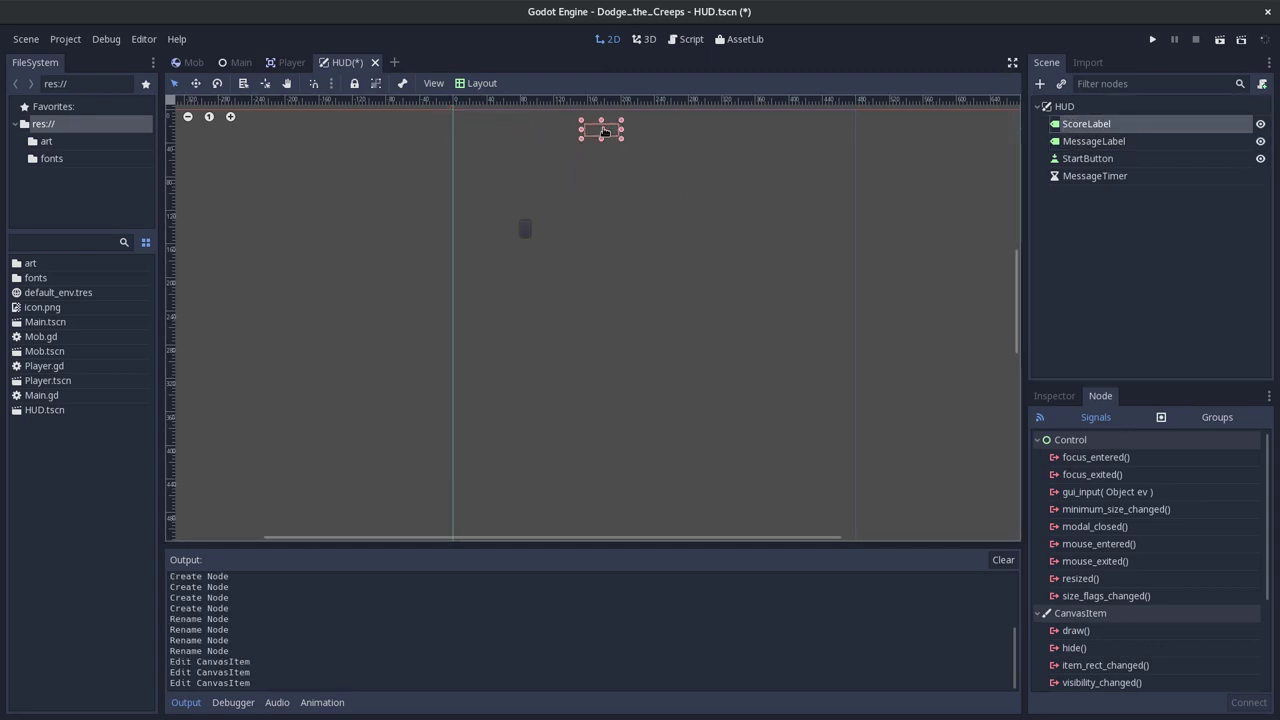
Set ScoreLabel's text to 'Score' and MessageLabel's to 'Message', widening both label boxes.
click(1052, 396)
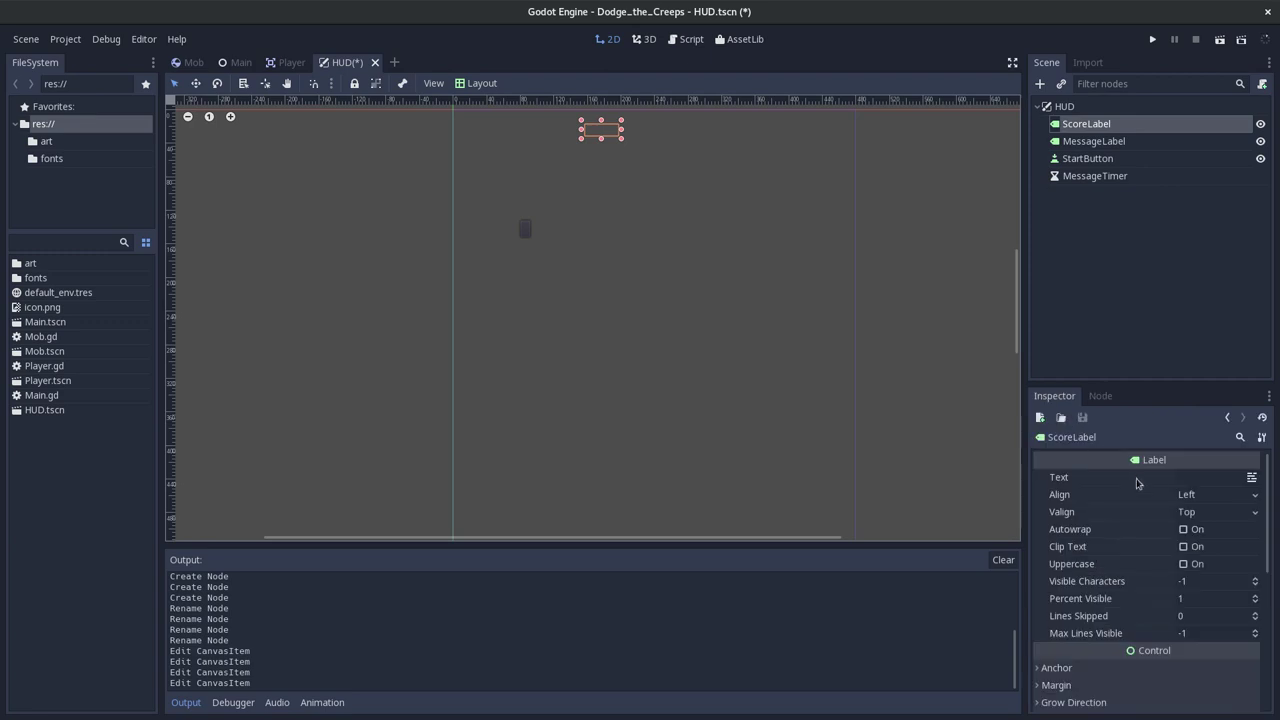
click(1195, 480)
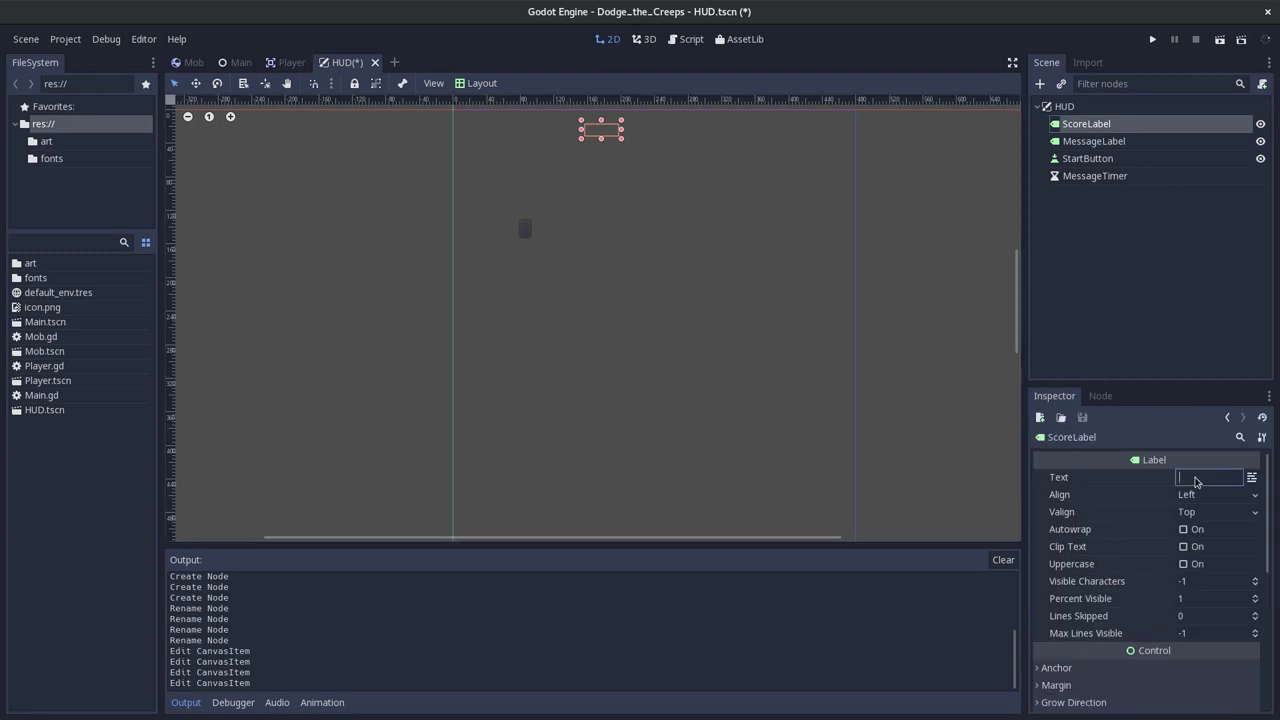
text(Score)
key(Return)
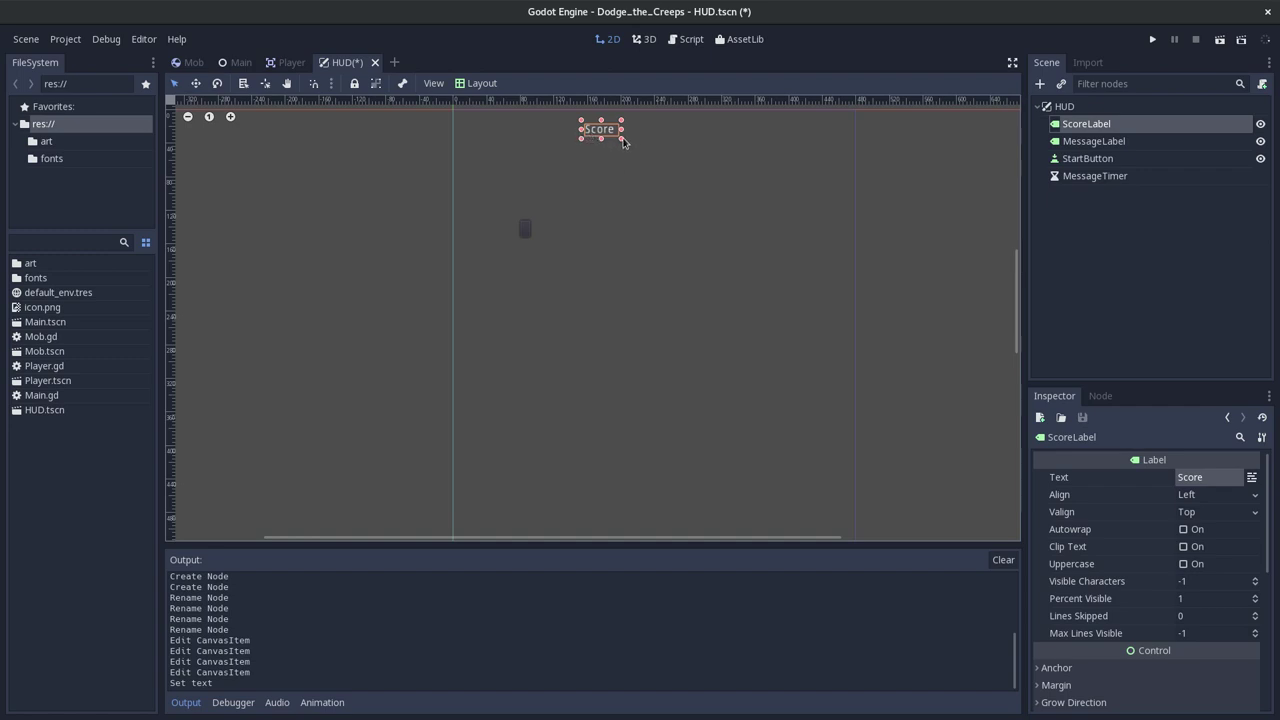
drag(622, 140, 728, 154)
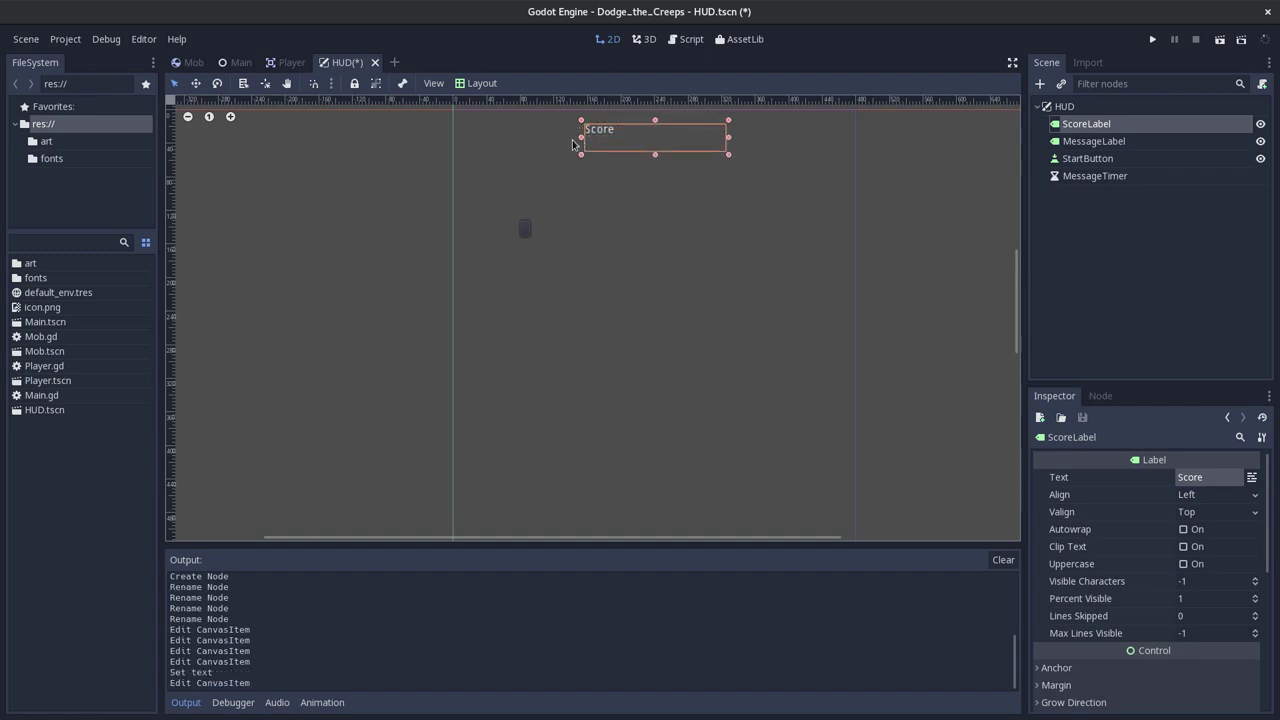
drag(584, 145, 526, 145)
click(1094, 141)
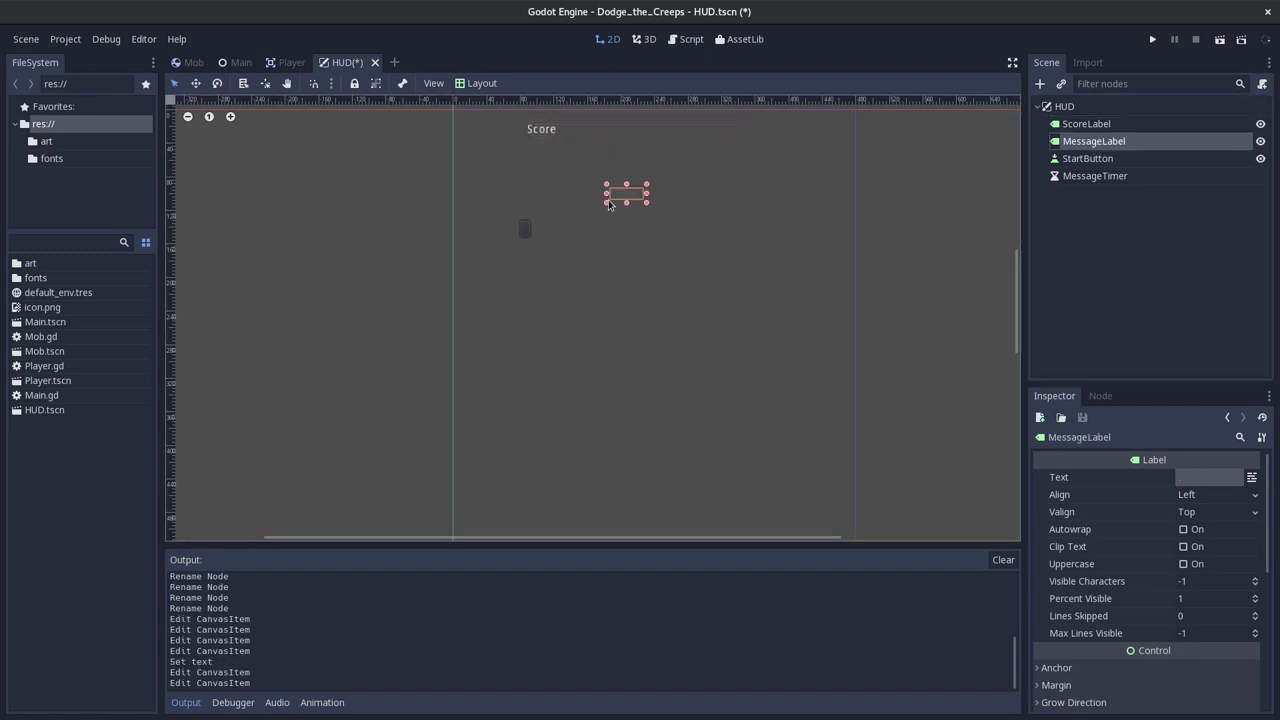
drag(606, 193, 522, 193)
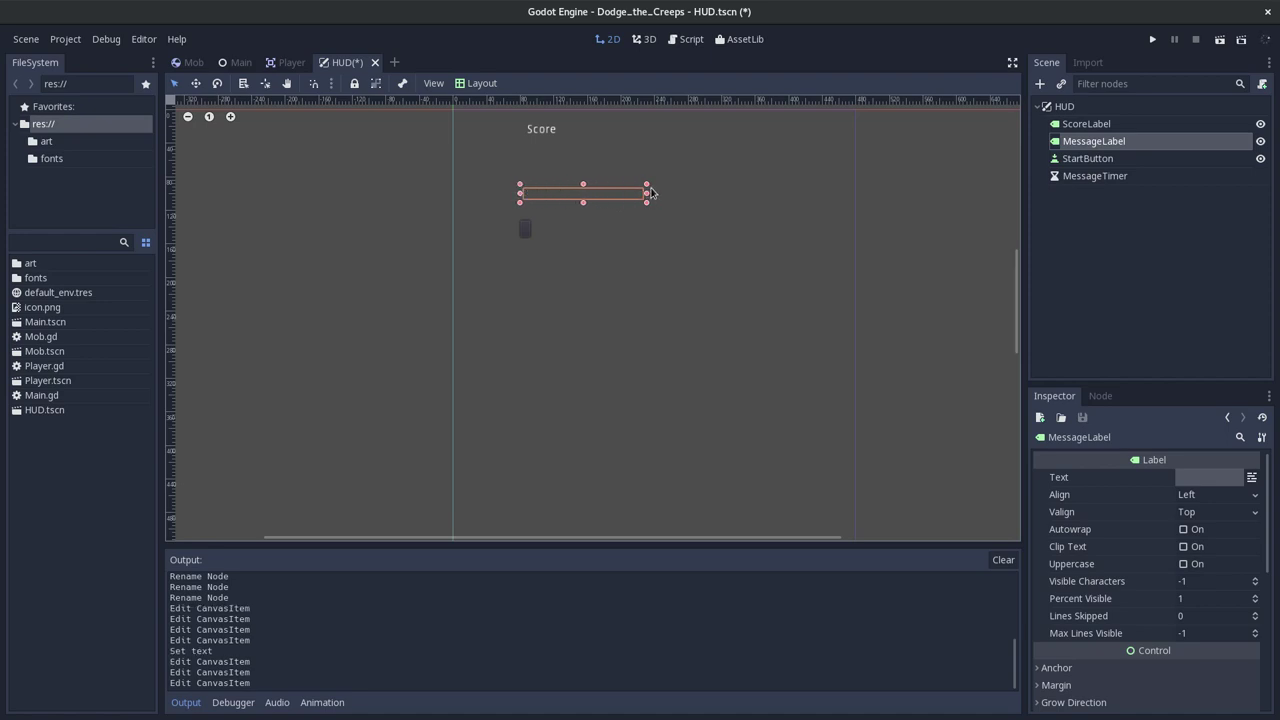
drag(647, 195, 766, 195)
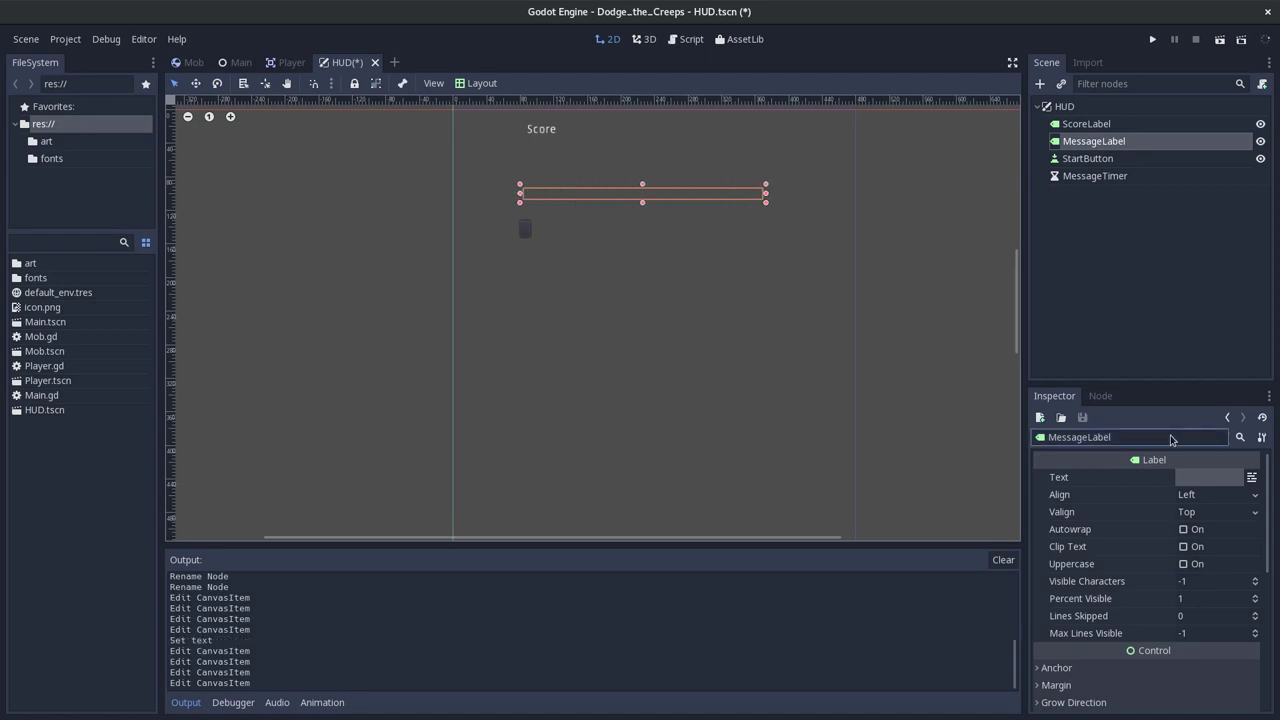
click(1208, 480)
text(Message)
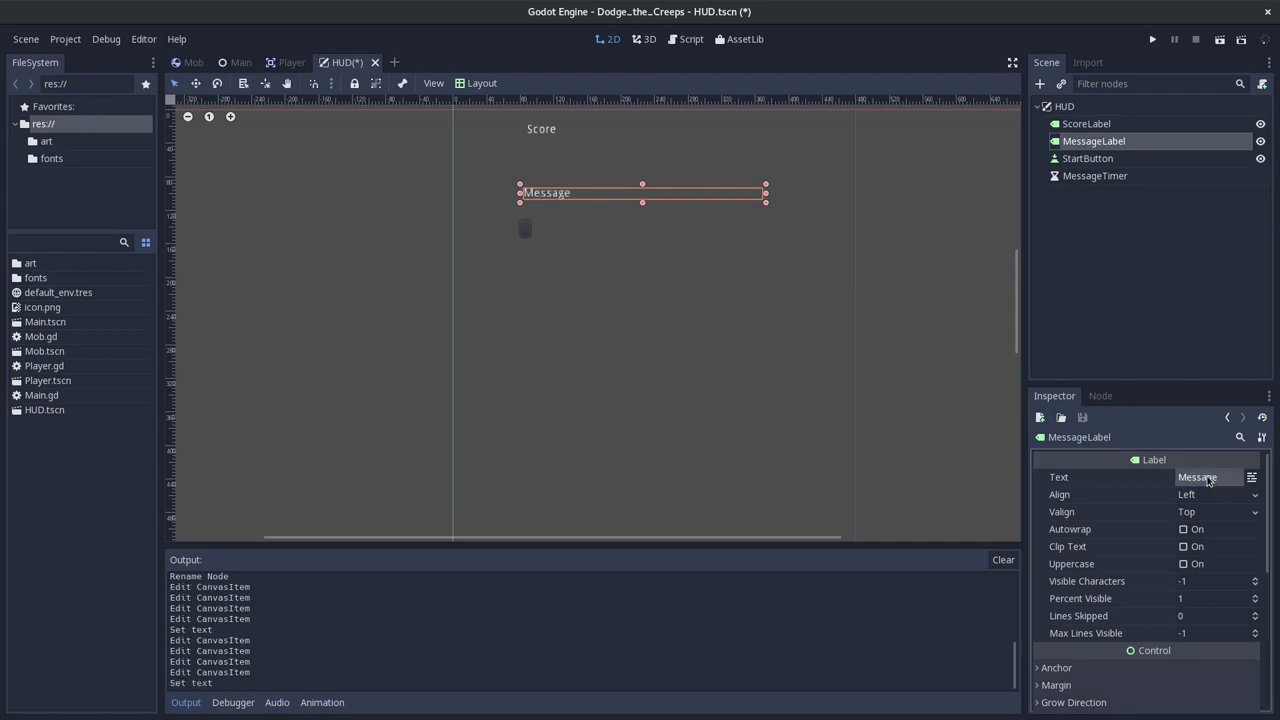
key(Return)
Move StartButton lower down the screen and set its text to 'Start'.
click(1087, 158)
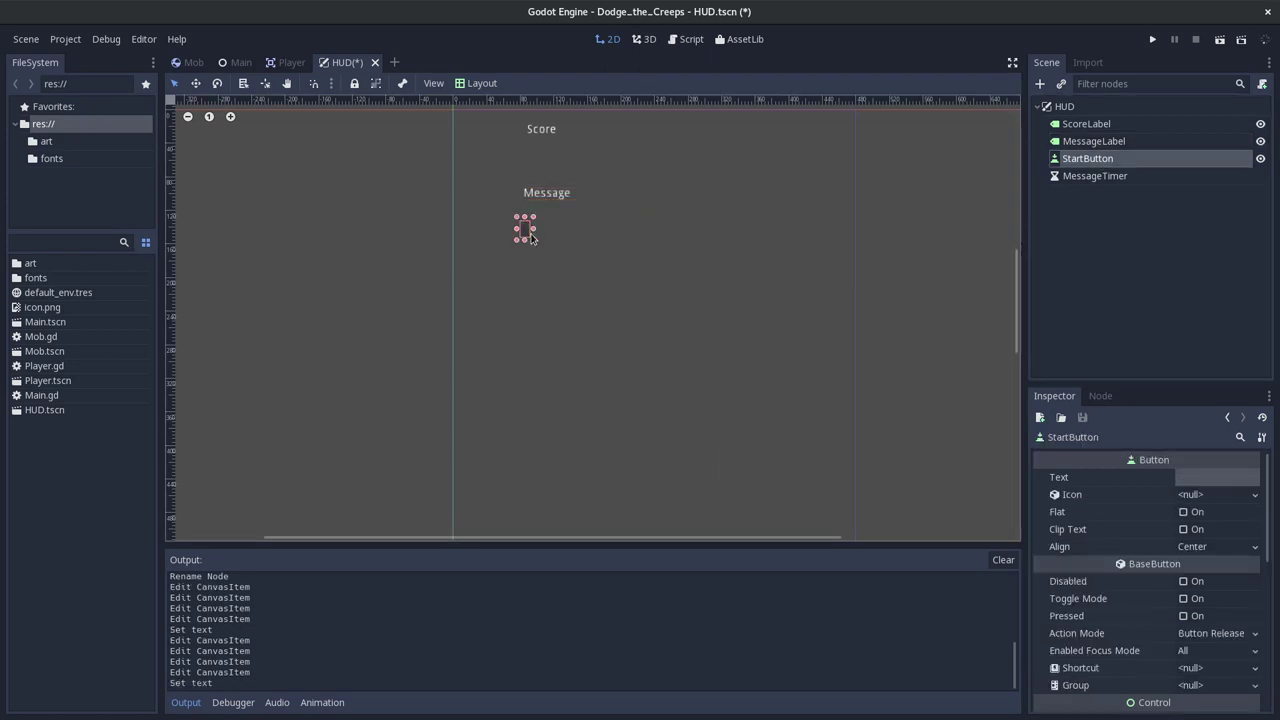
mouse_move(533, 229)
mouse_down()
mouse_move(594, 318)
mouse_move(734, 317)
mouse_up()
click(1201, 478)
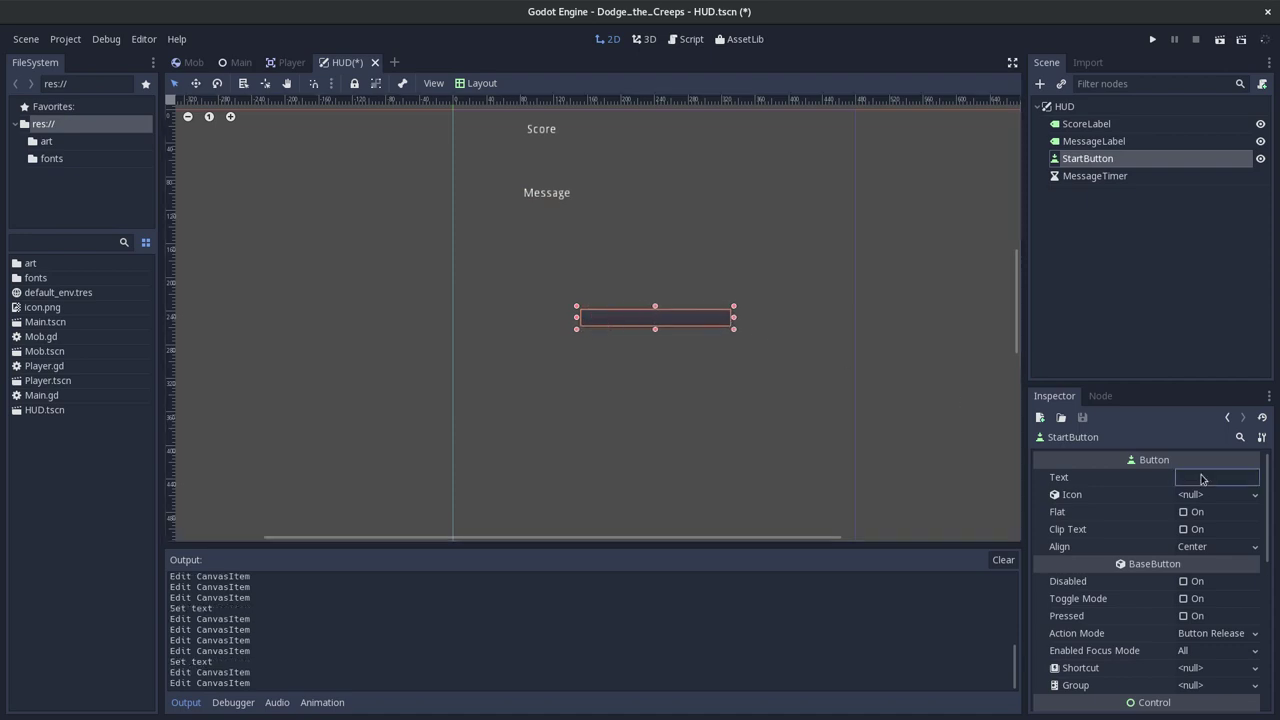
text(Start)
key(Return)
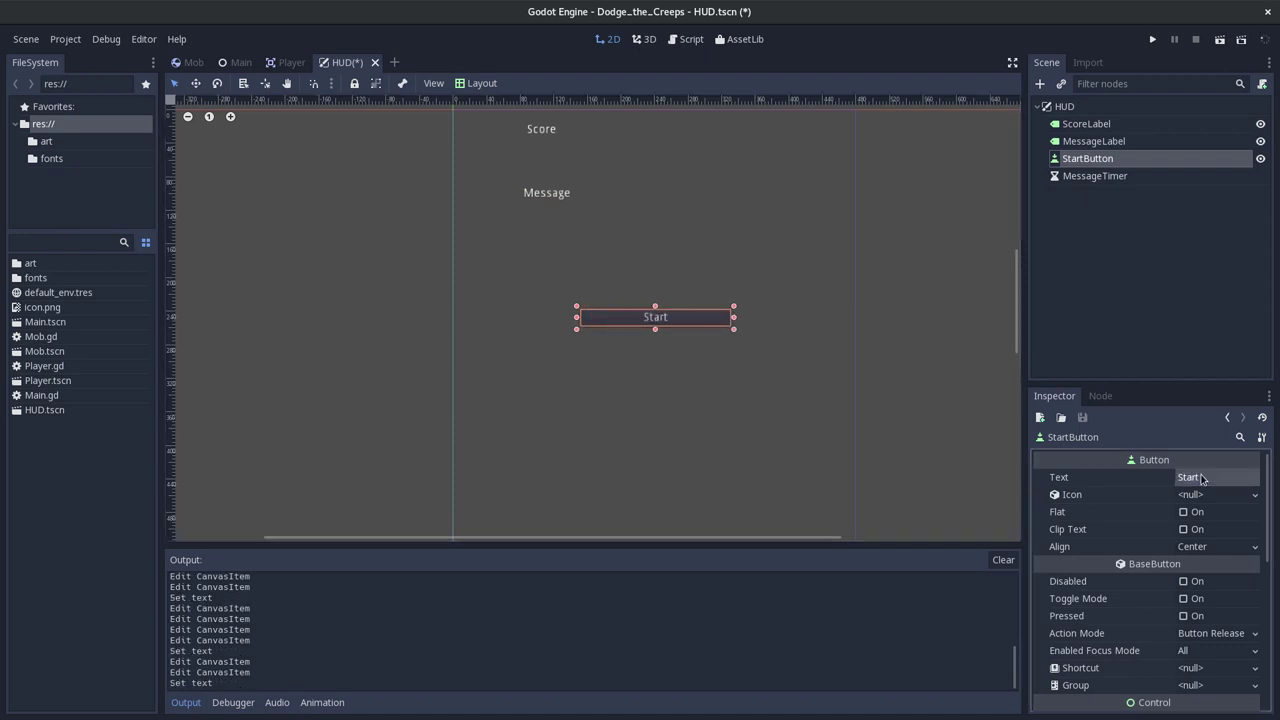
click(1105, 176)
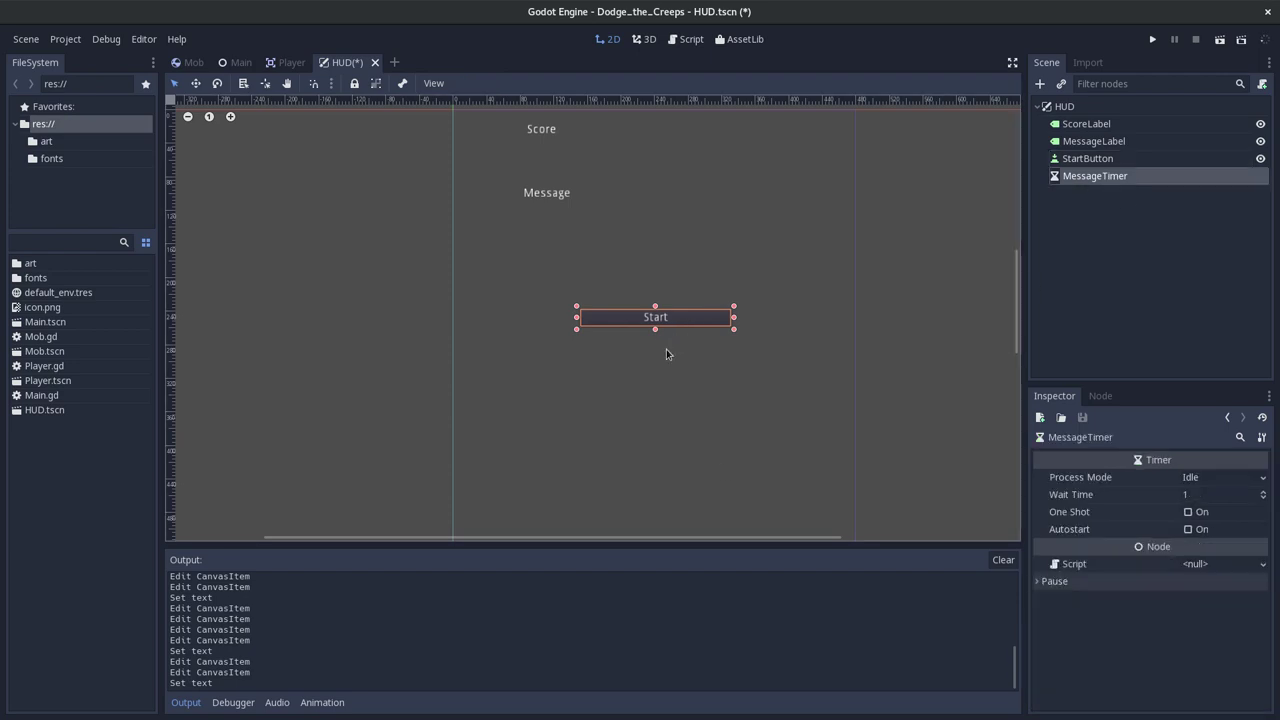
scroll(705, 353, down, 2)
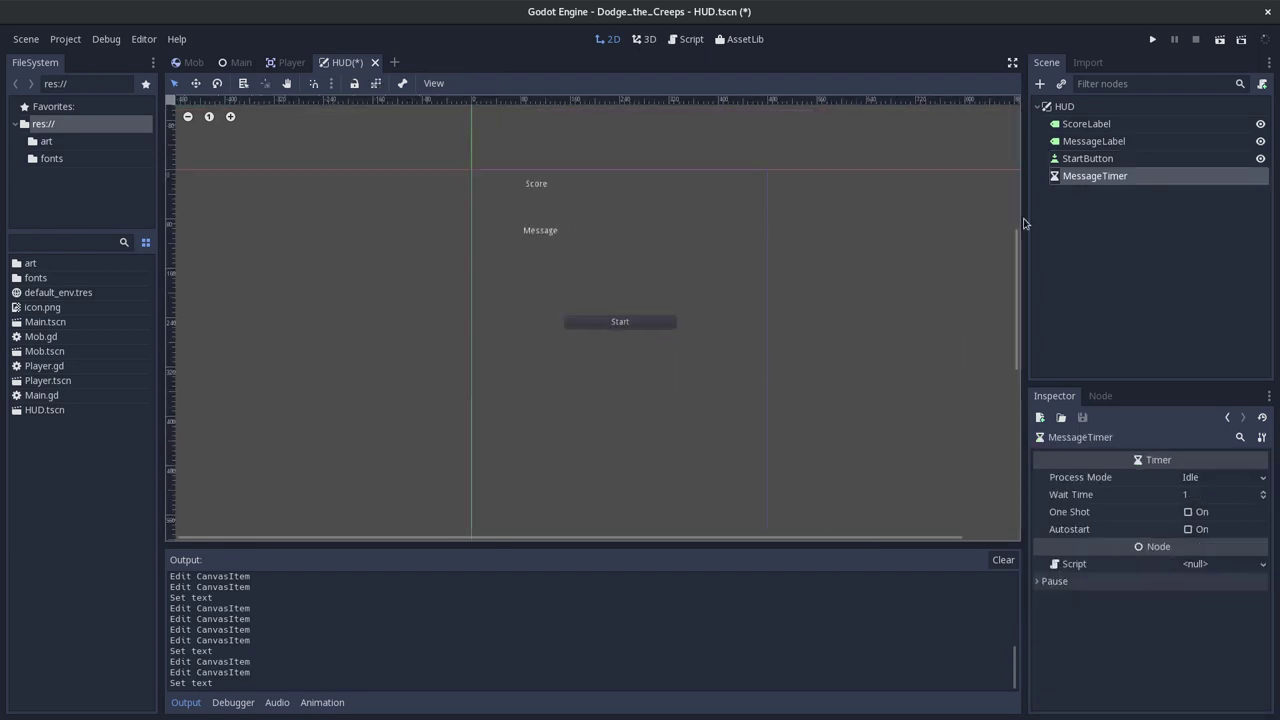
click(1106, 159)
click(1094, 177)
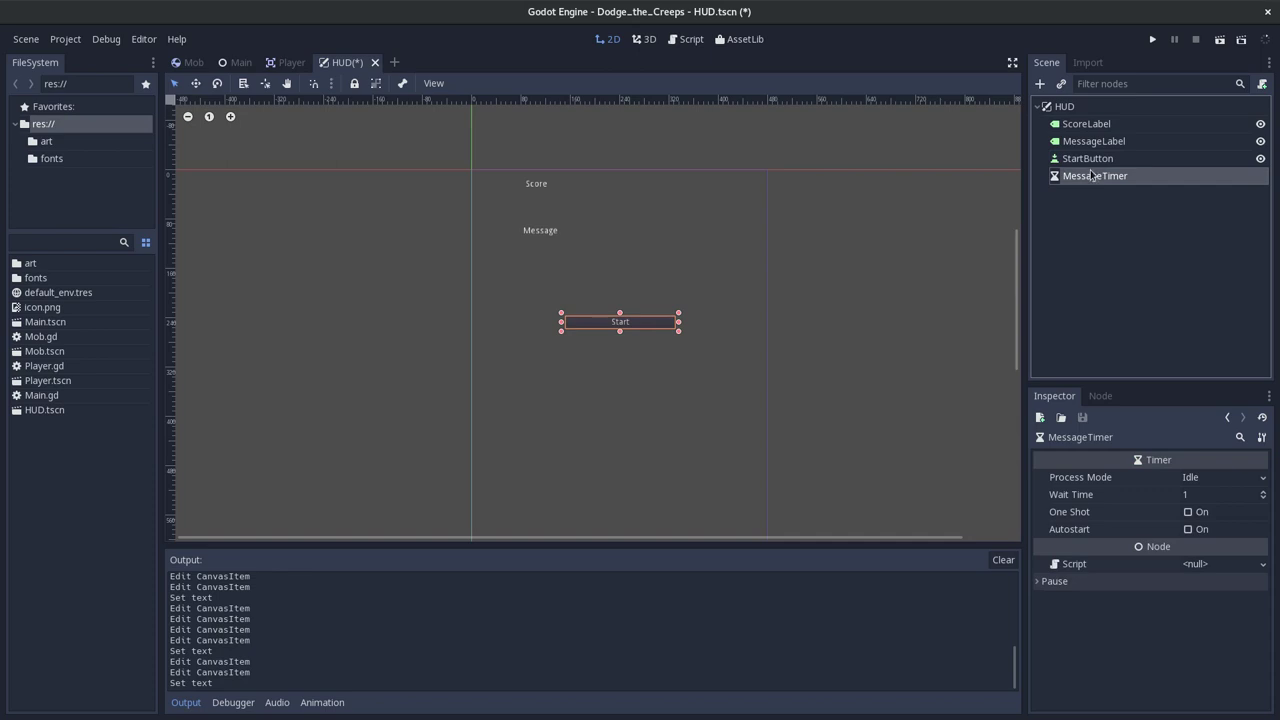
click(1090, 159)
click(1090, 142)
click(1078, 176)
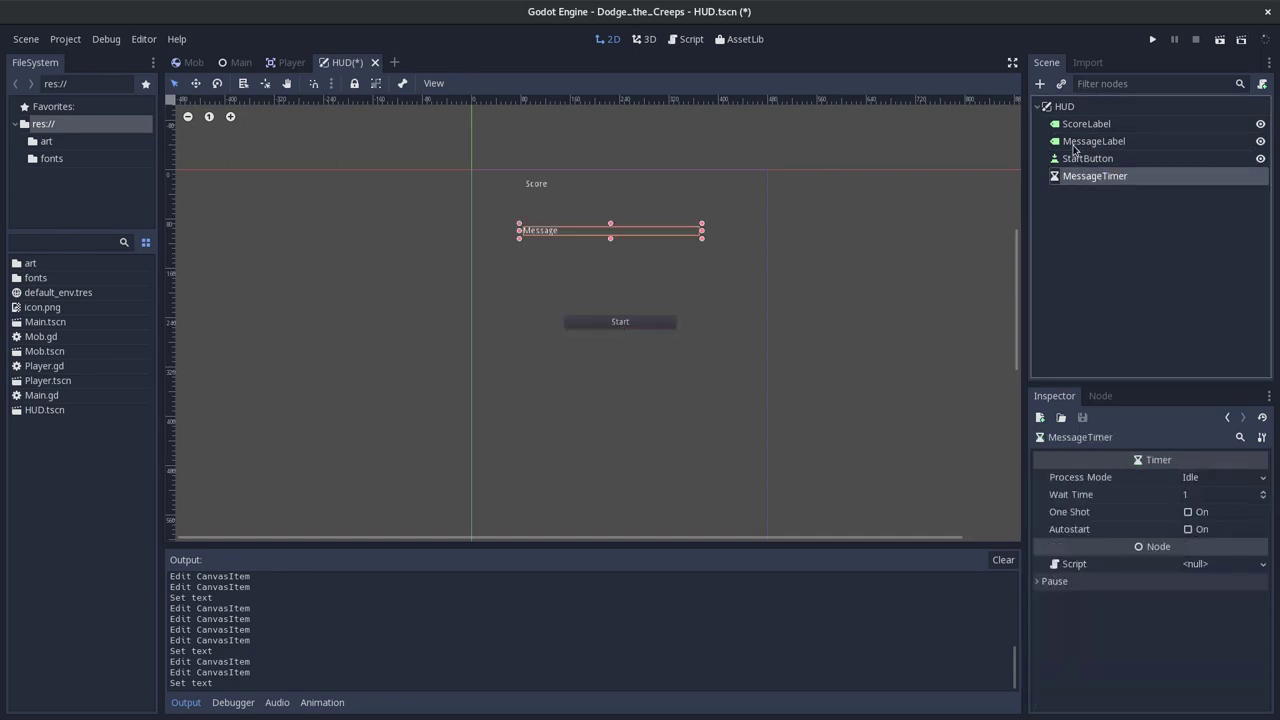
click(1076, 159)
click(1074, 124)
click(1075, 141)
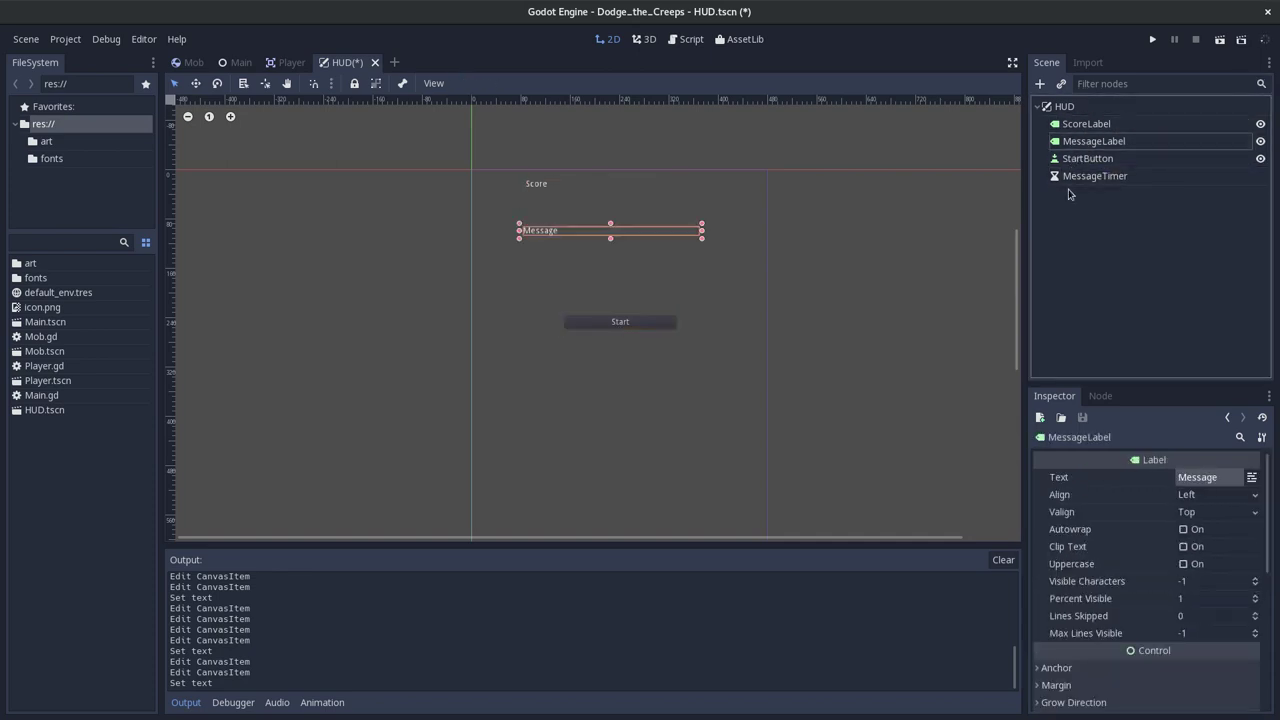
click(1078, 176)
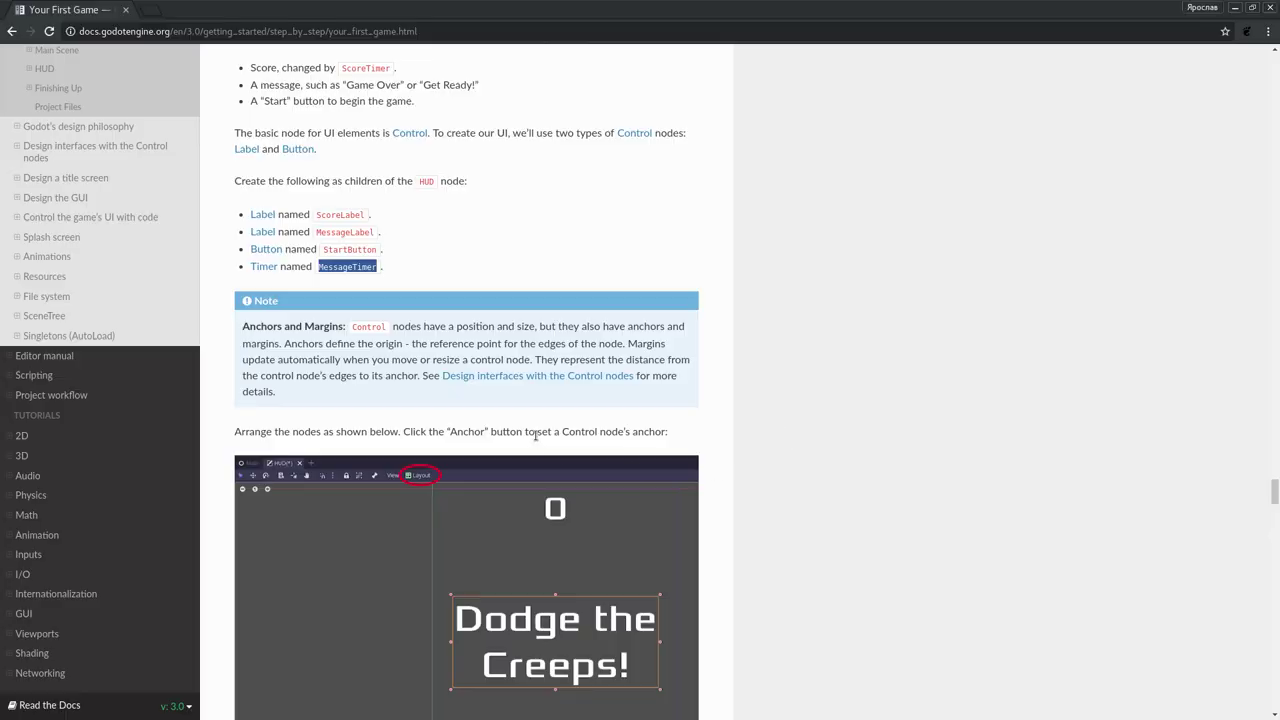
scroll(535, 436, down, 1)
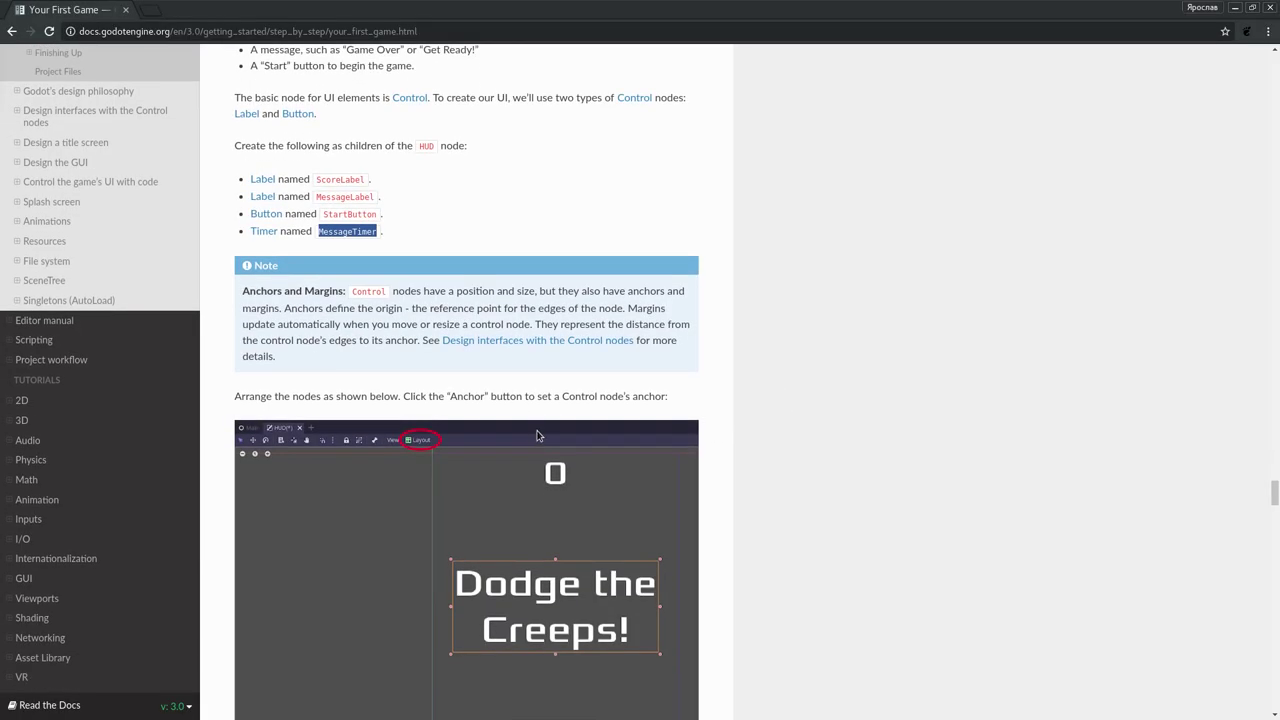
scroll(537, 436, down, 3)
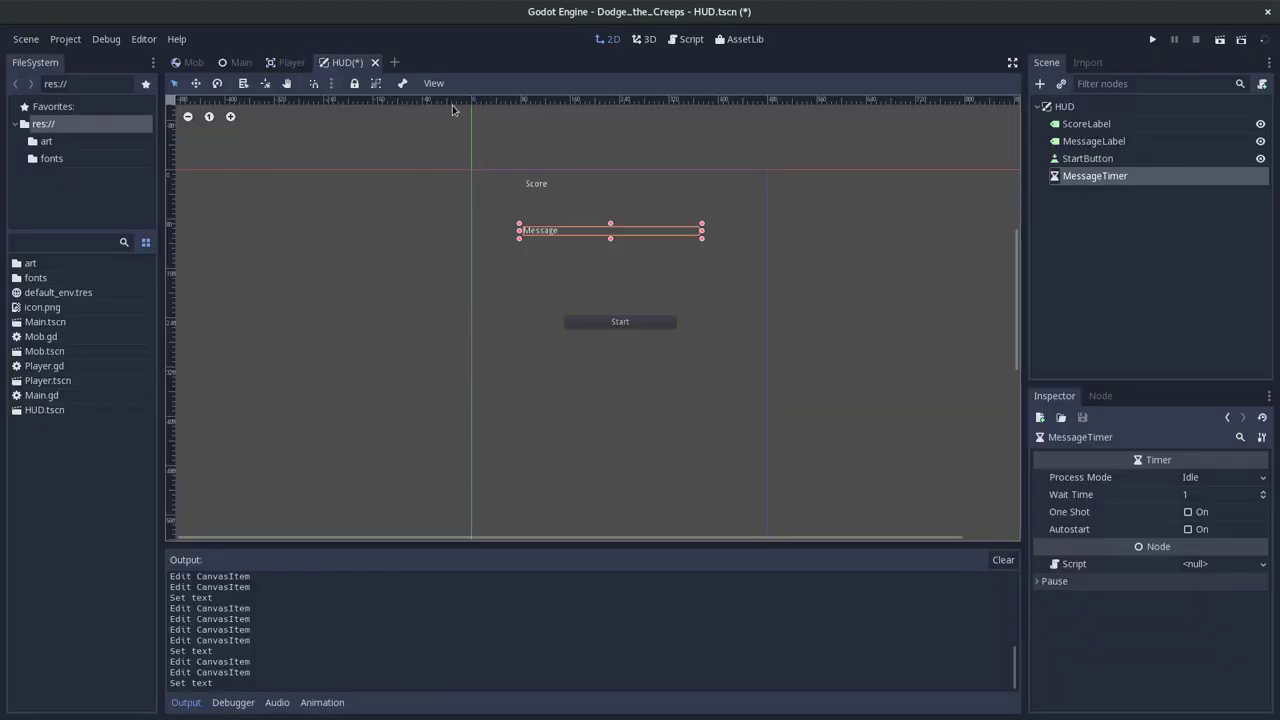
Save the HUD scene with Ctrl+S, leaving the canvas view options unchanged.
click(1085, 110)
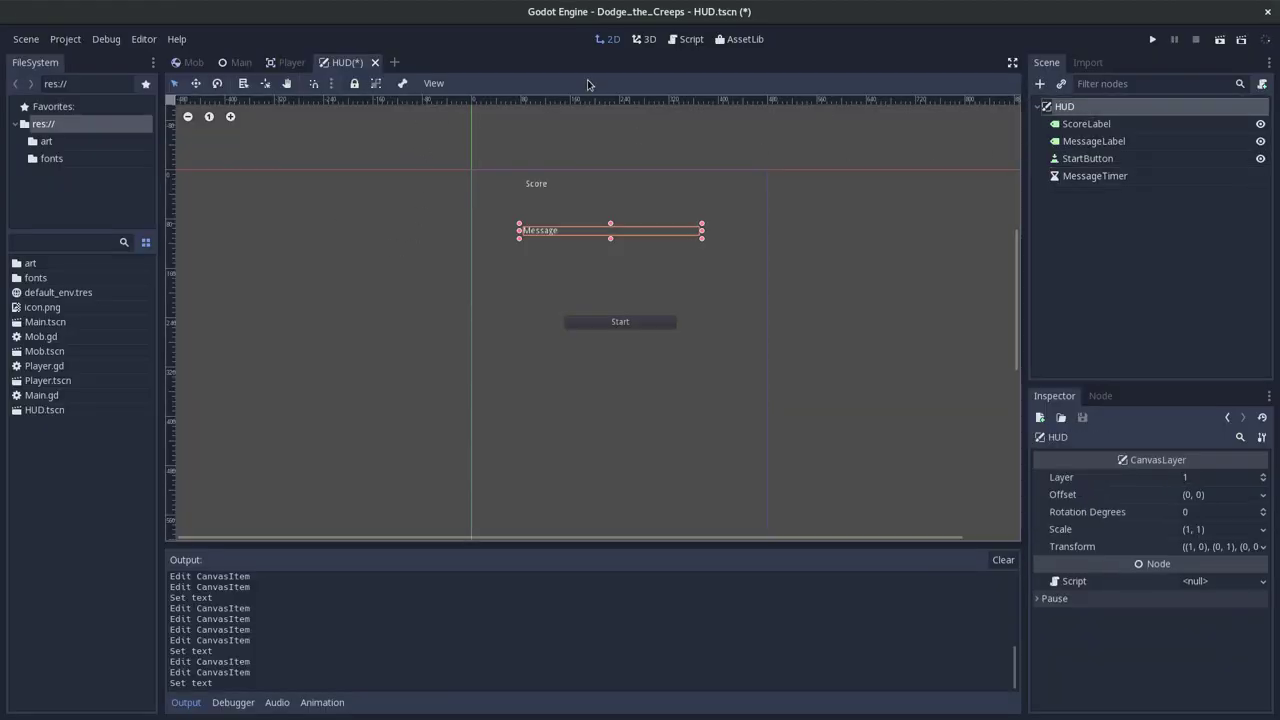
key(ctrl+s)
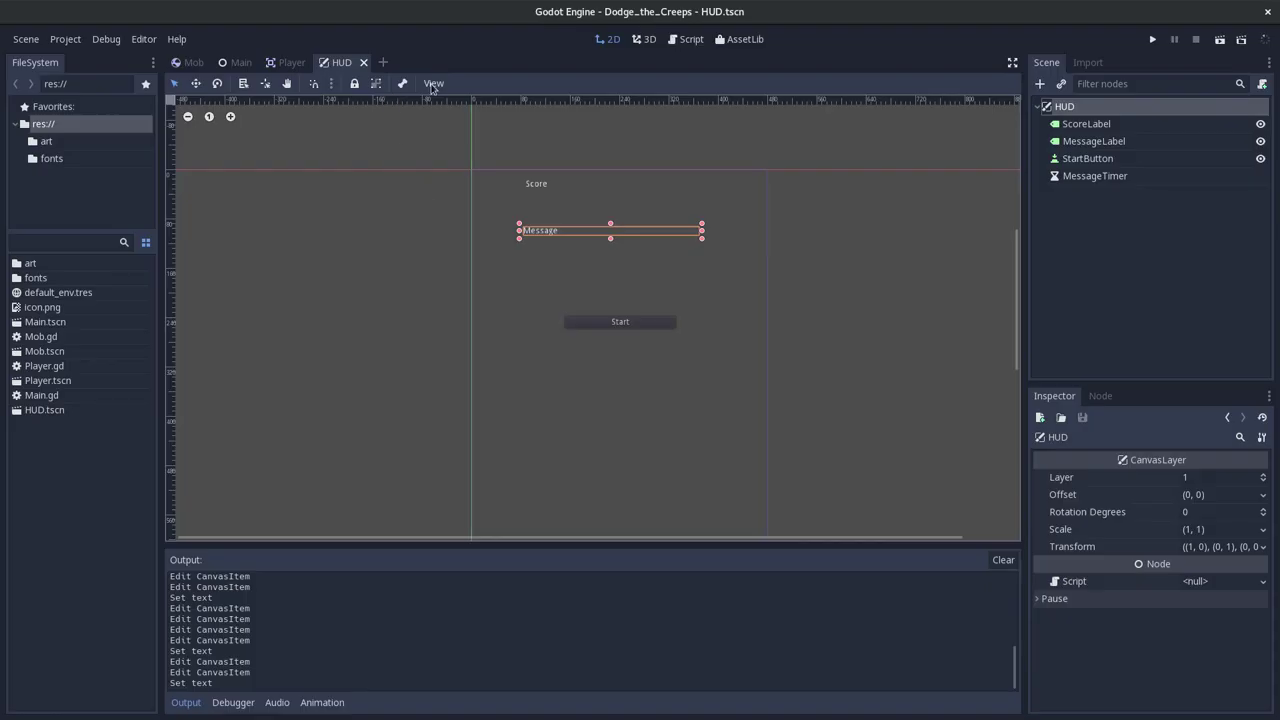
click(434, 84)
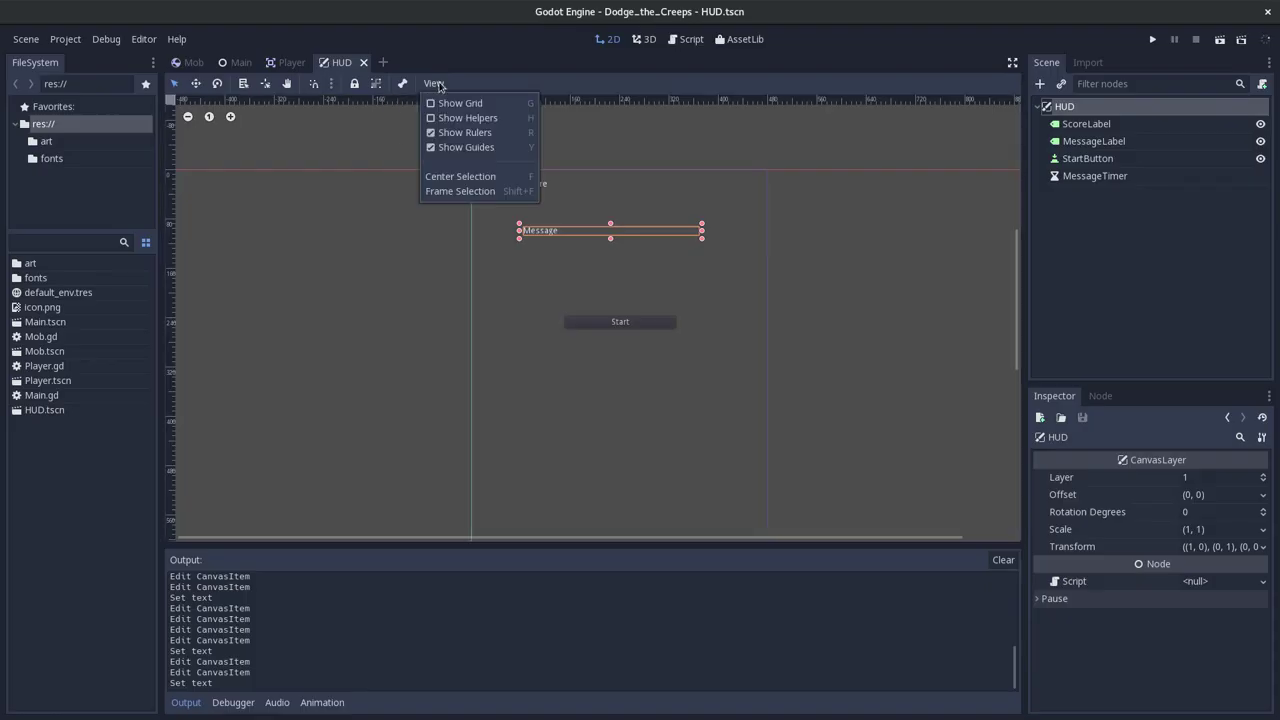
click(463, 85)
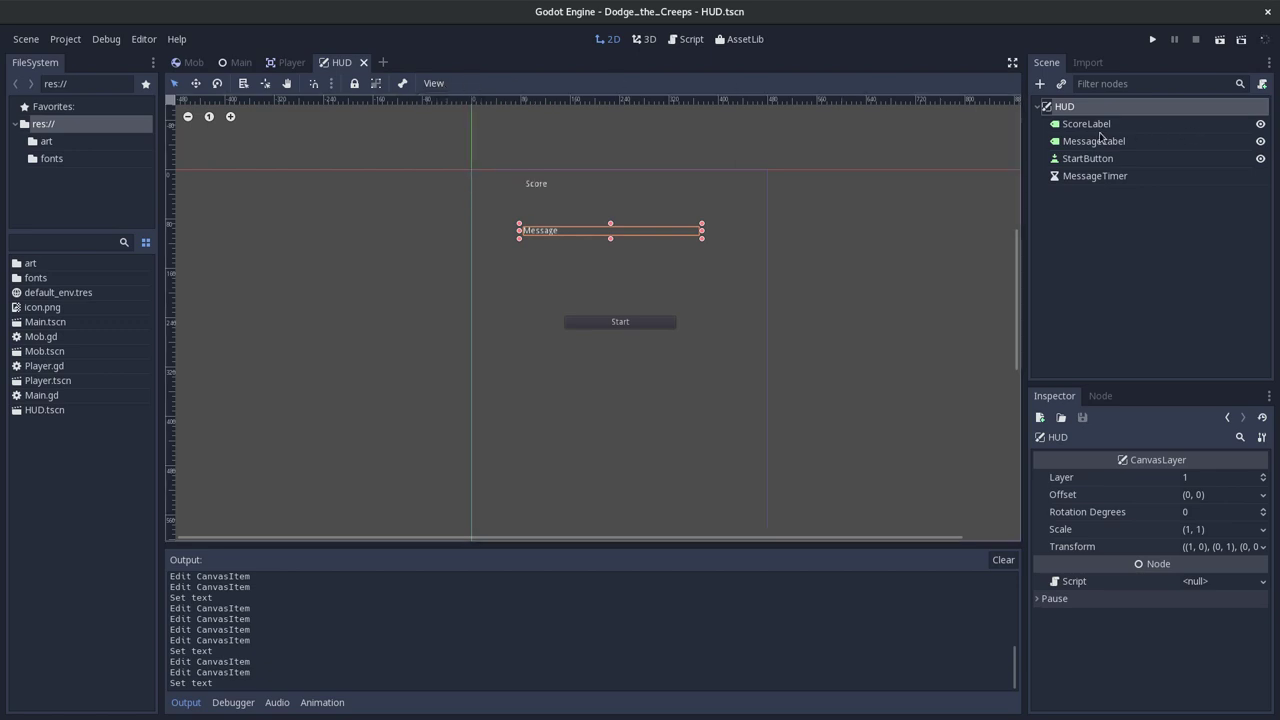
Inspect the HUD controls and ScoreLabel's anchor layout presets without applying any.
click(1099, 125)
click(1094, 158)
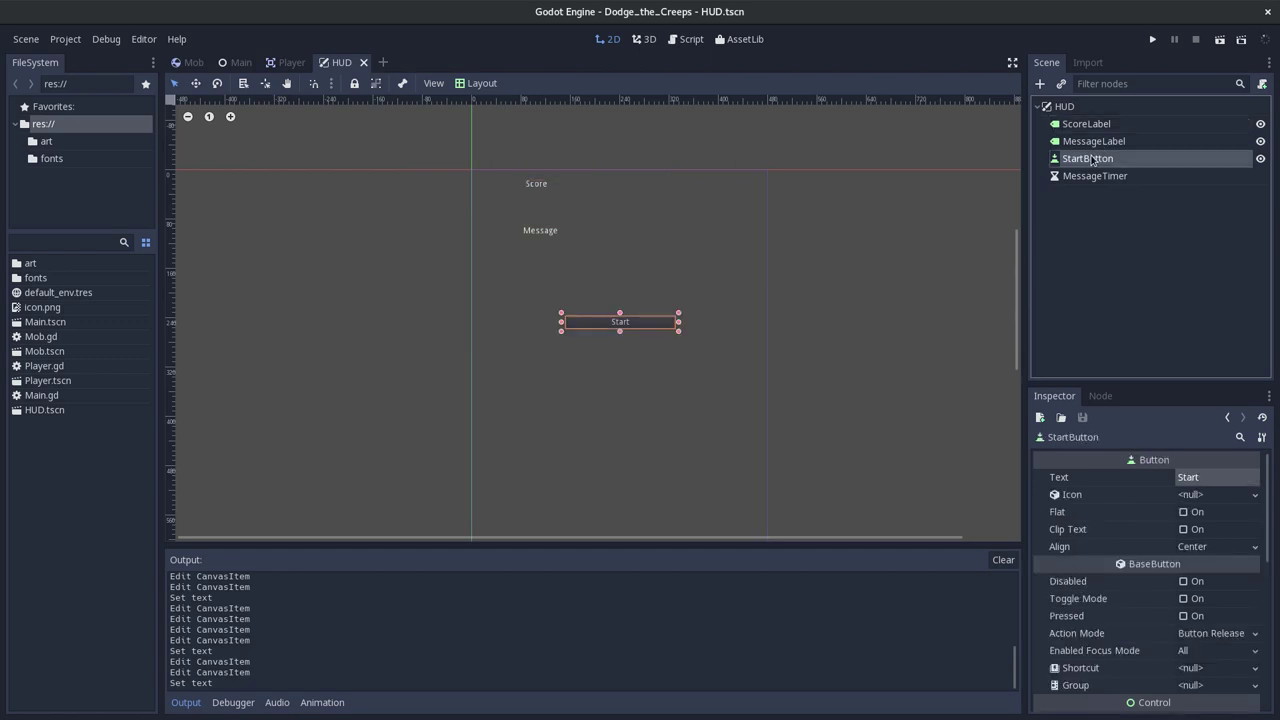
click(1094, 142)
click(1088, 124)
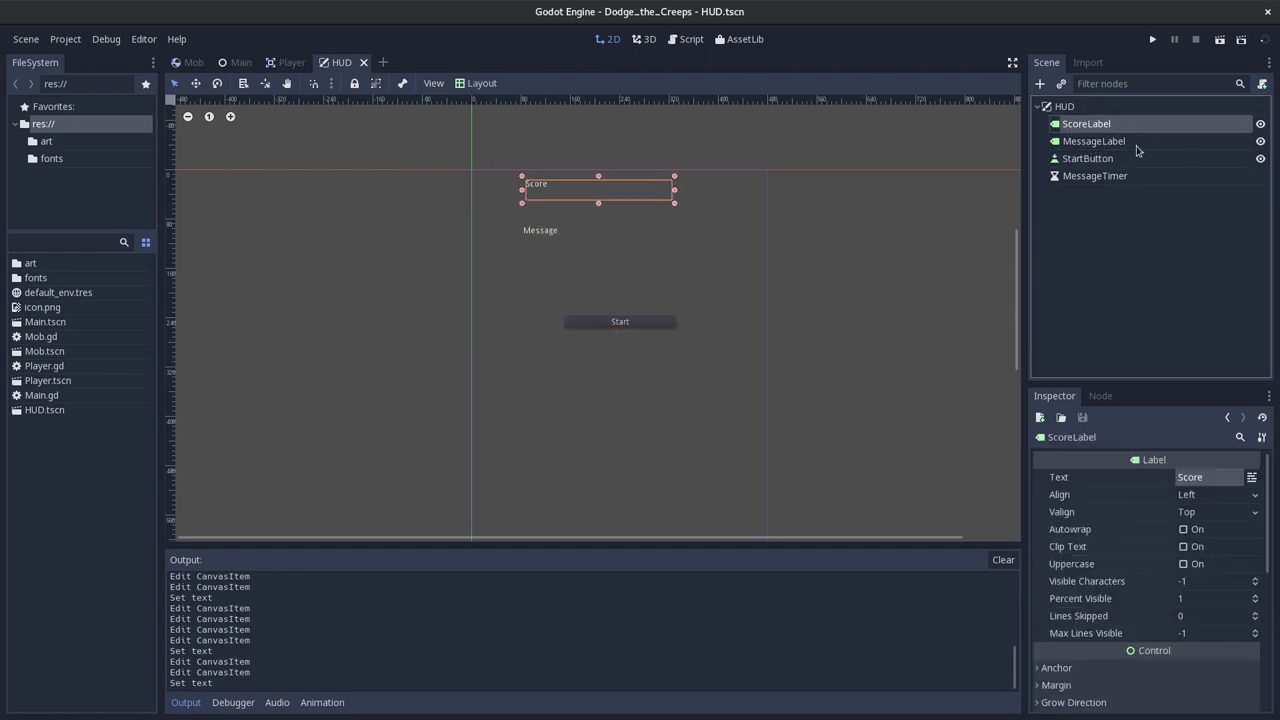
click(492, 87)
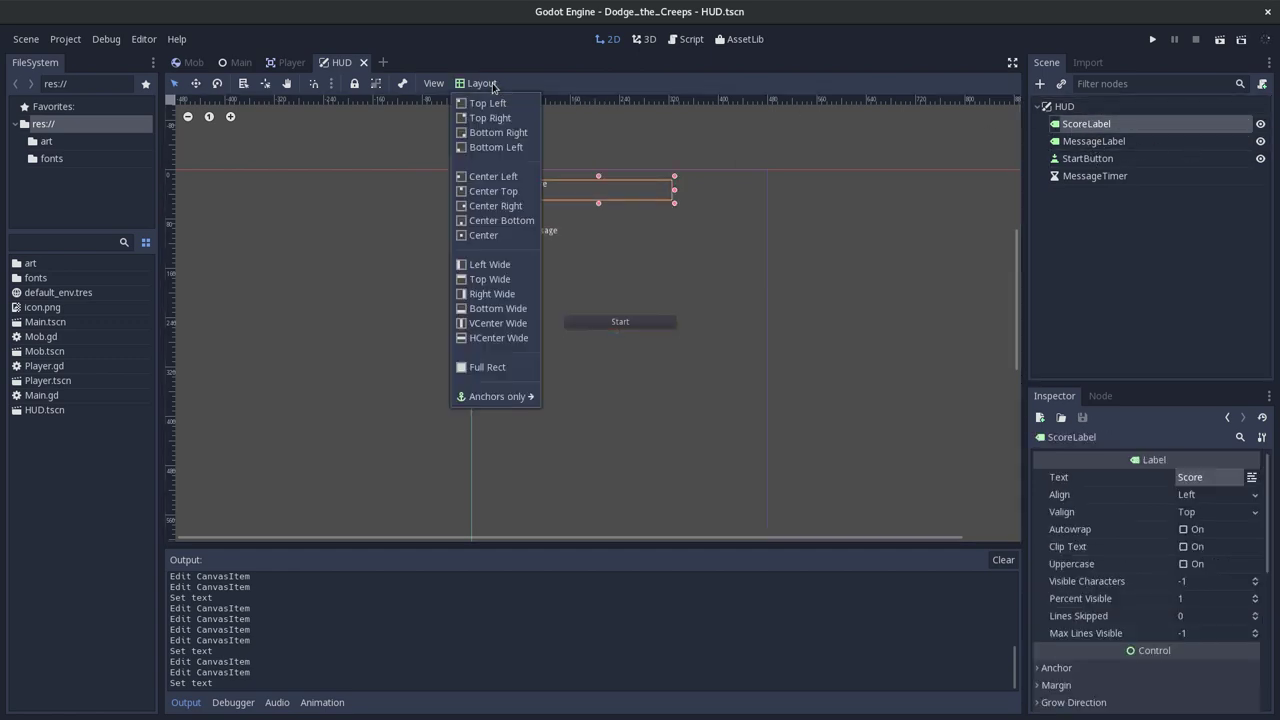
click(1100, 148)
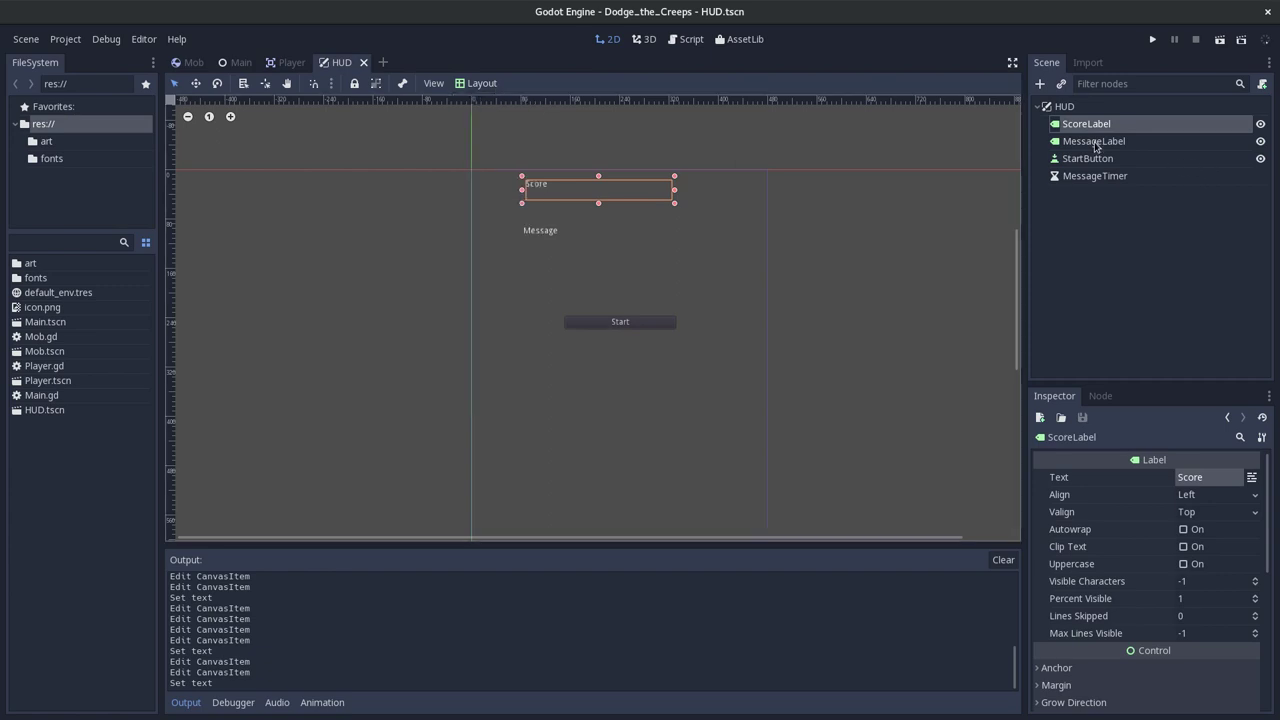
click(1097, 147)
click(1087, 160)
click(1080, 175)
click(1080, 148)
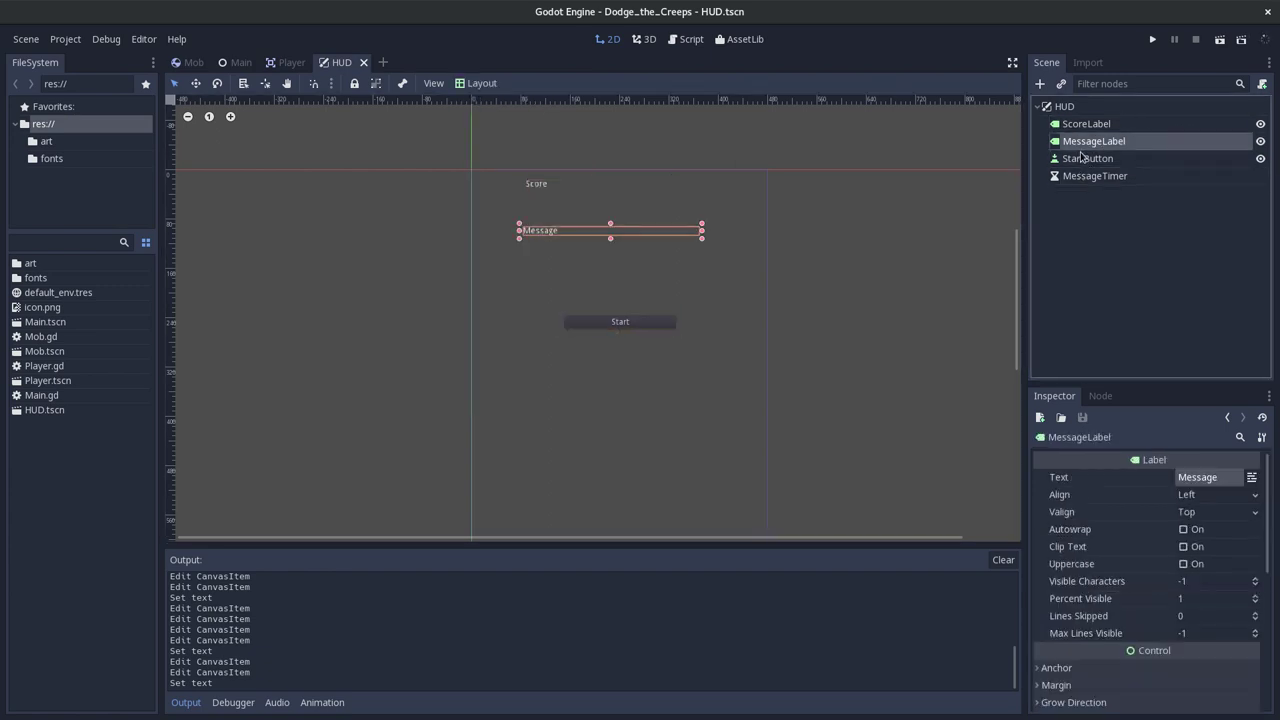
Try the VCenter Wide layout on MessageLabel, undo it, and save the scene again.
click(478, 85)
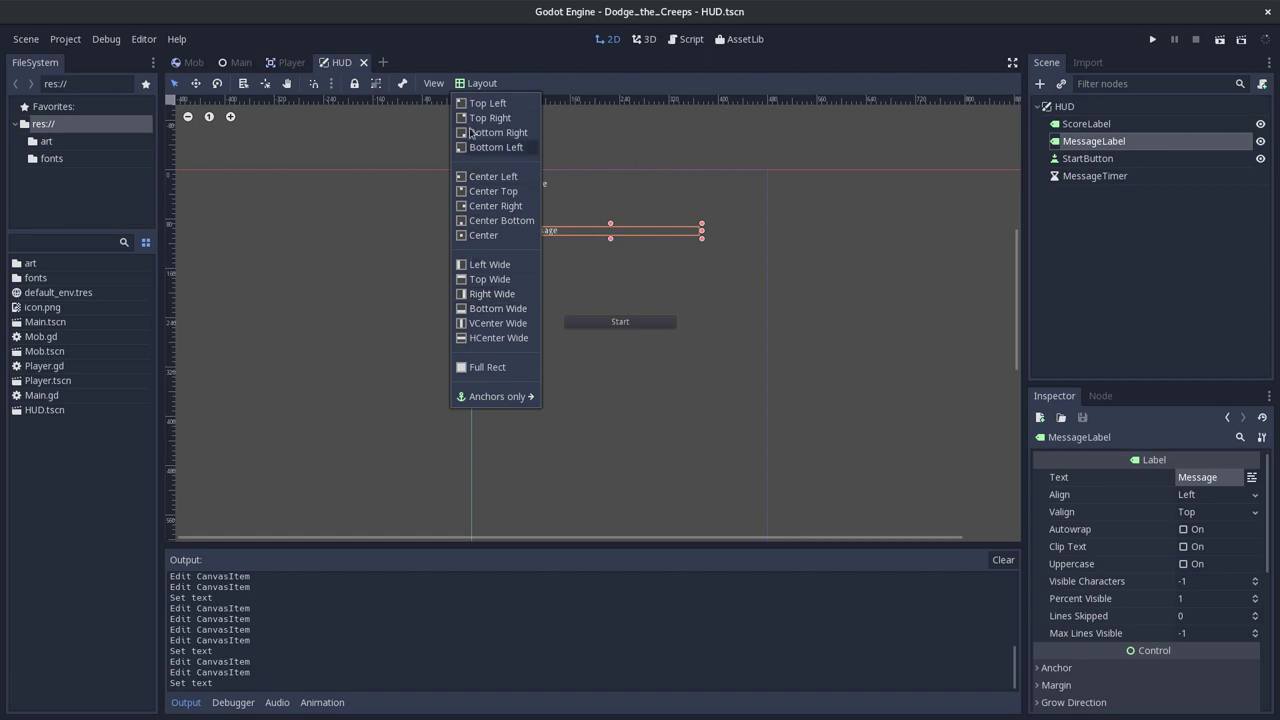
click(497, 324)
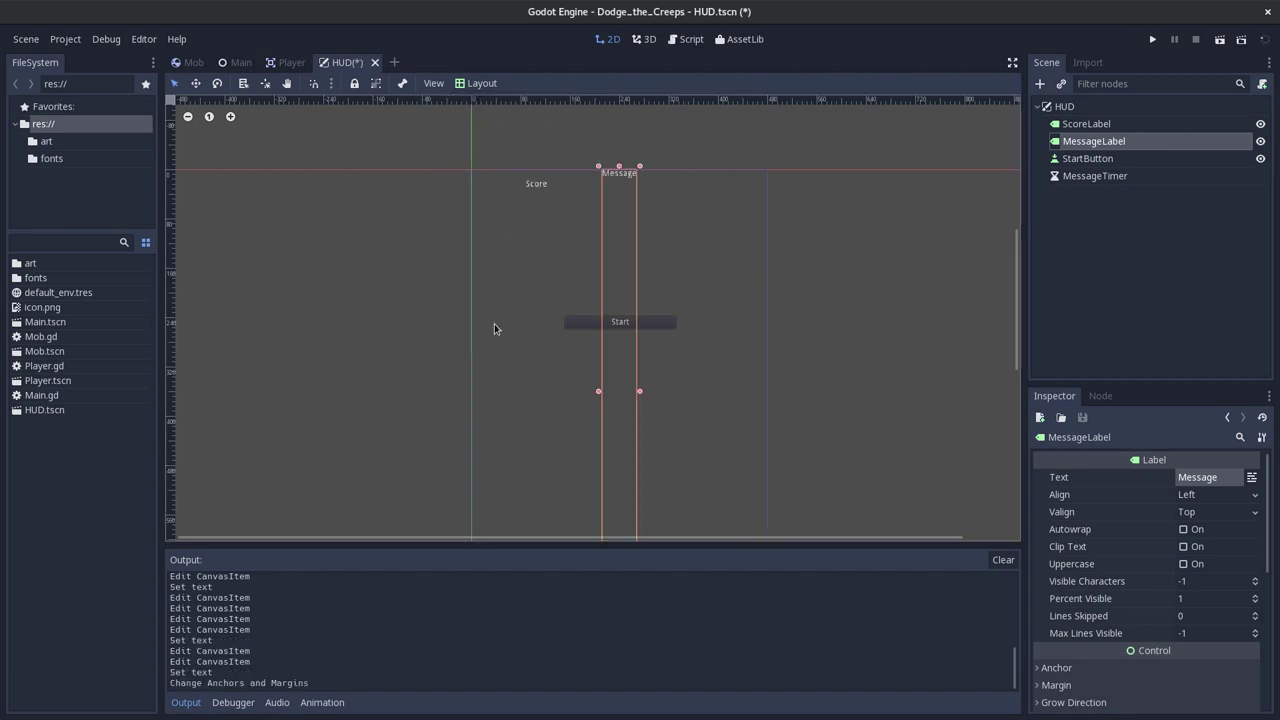
key(ctrl+z)
key(ctrl+s)
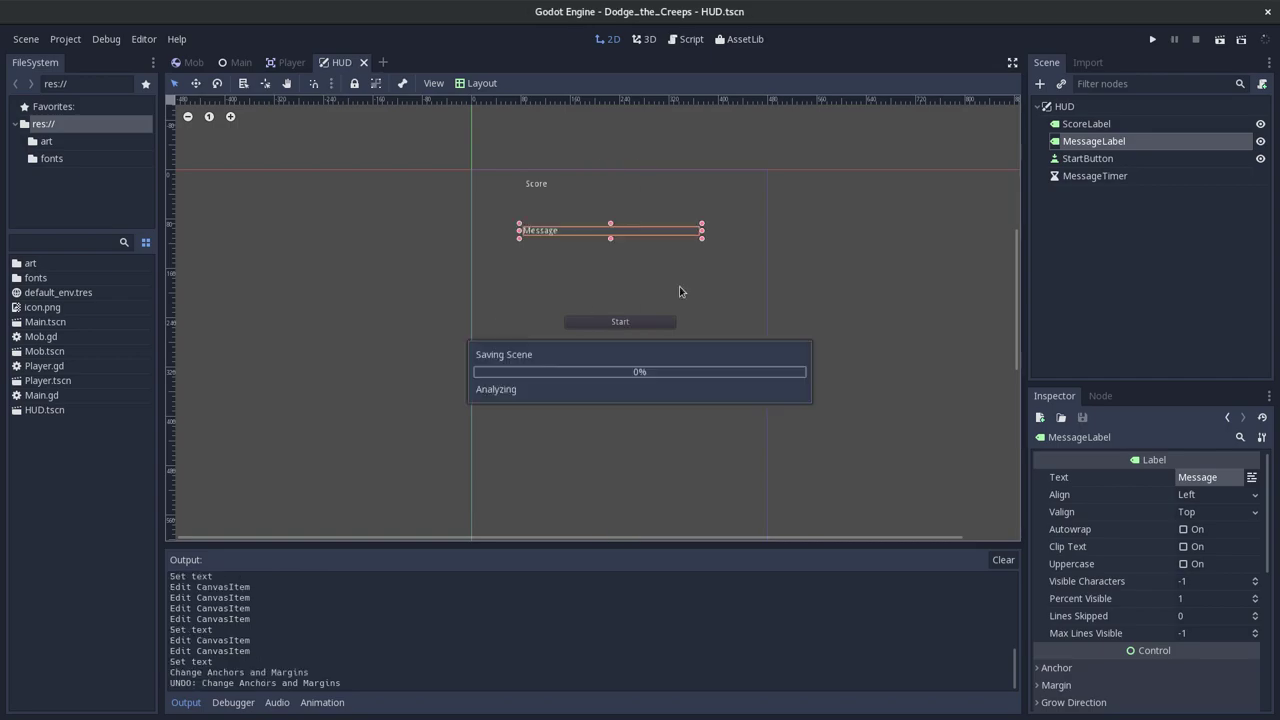
key(alt+Tab)
Scroll the docs past the HUD controls' Layout and Margin settings to the Xolonium-Regular.ttf custom font steps.
scroll(557, 325, down, 3)
scroll(557, 325, down, 1)
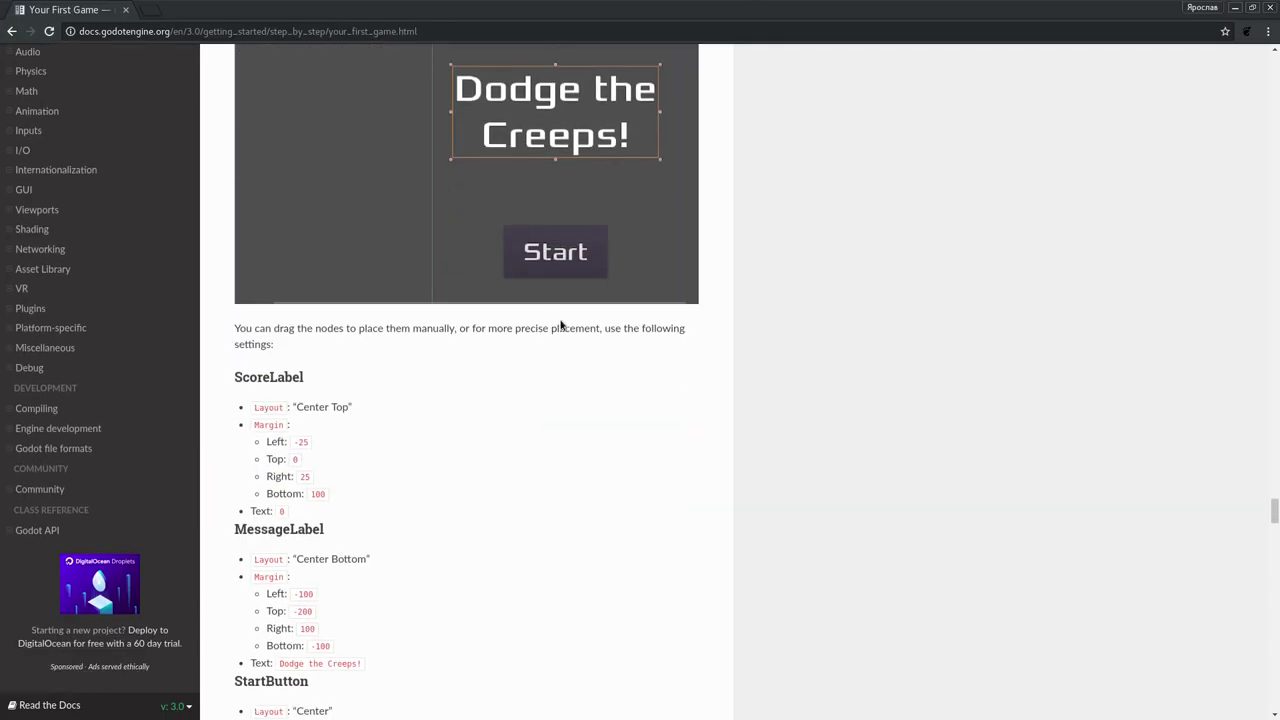
scroll(561, 325, down, 3)
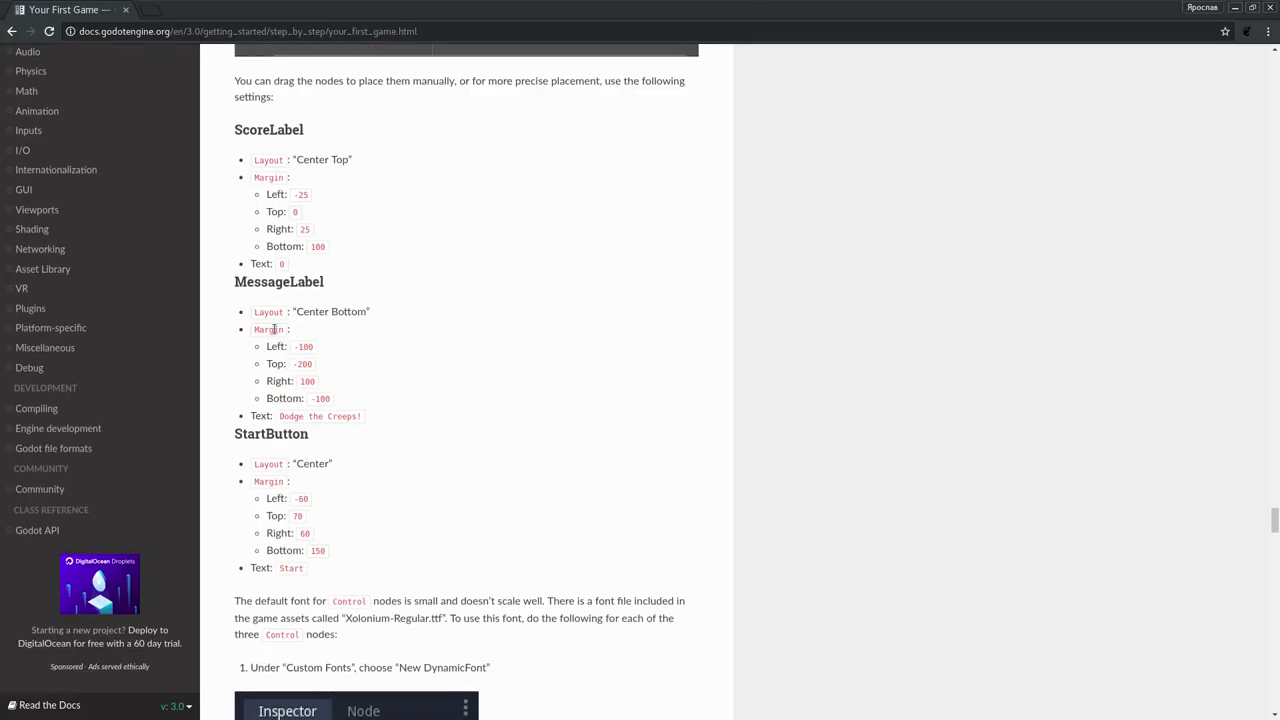
scroll(346, 398, down, 5)
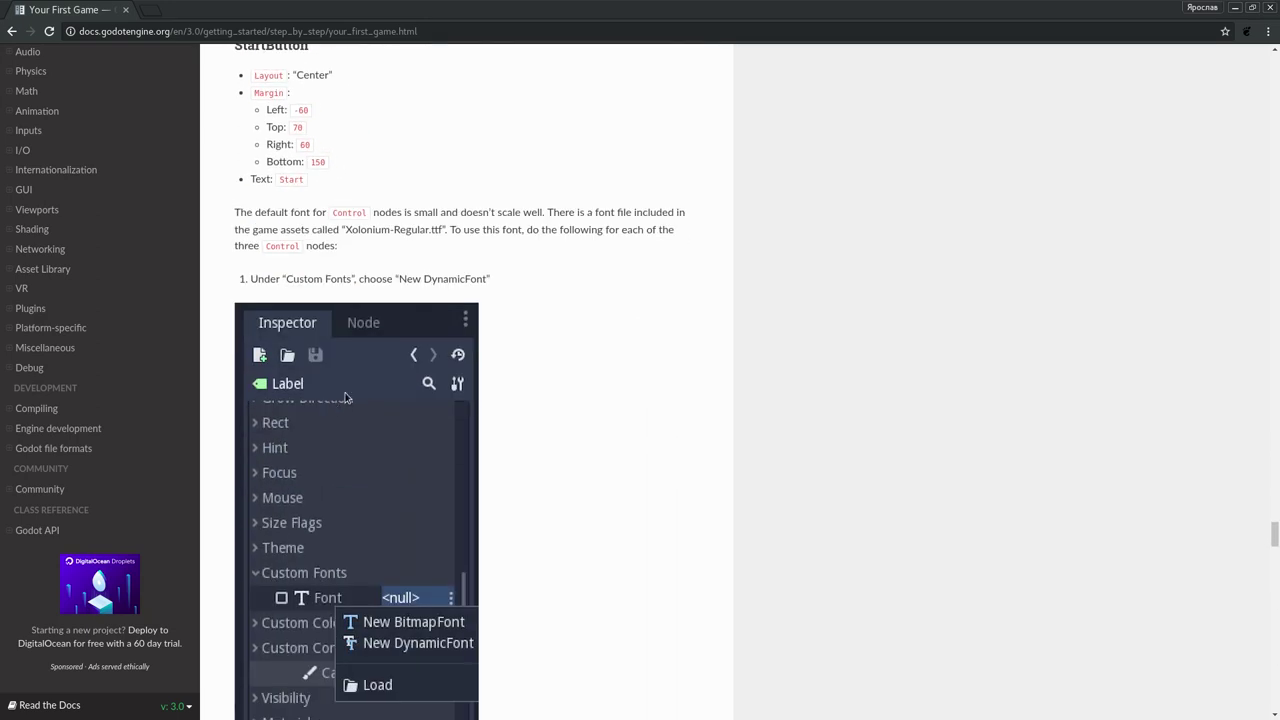
scroll(346, 398, down, 2)
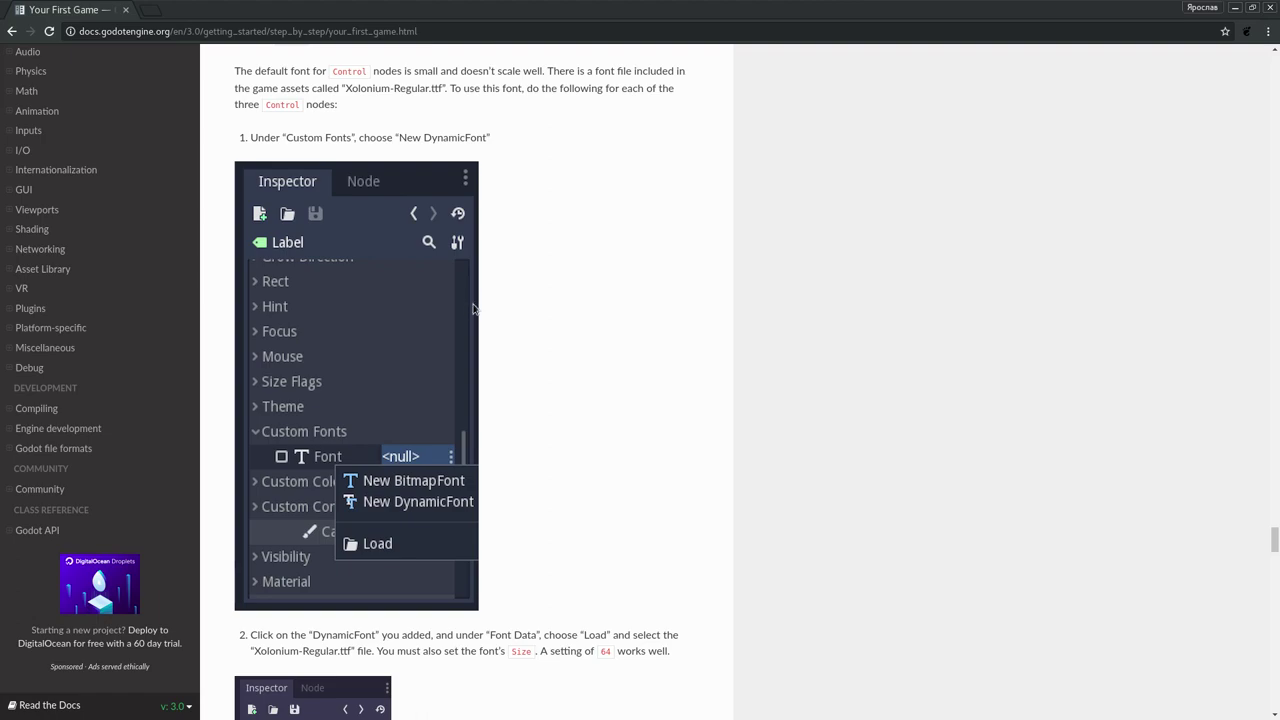
key(alt+Tab)
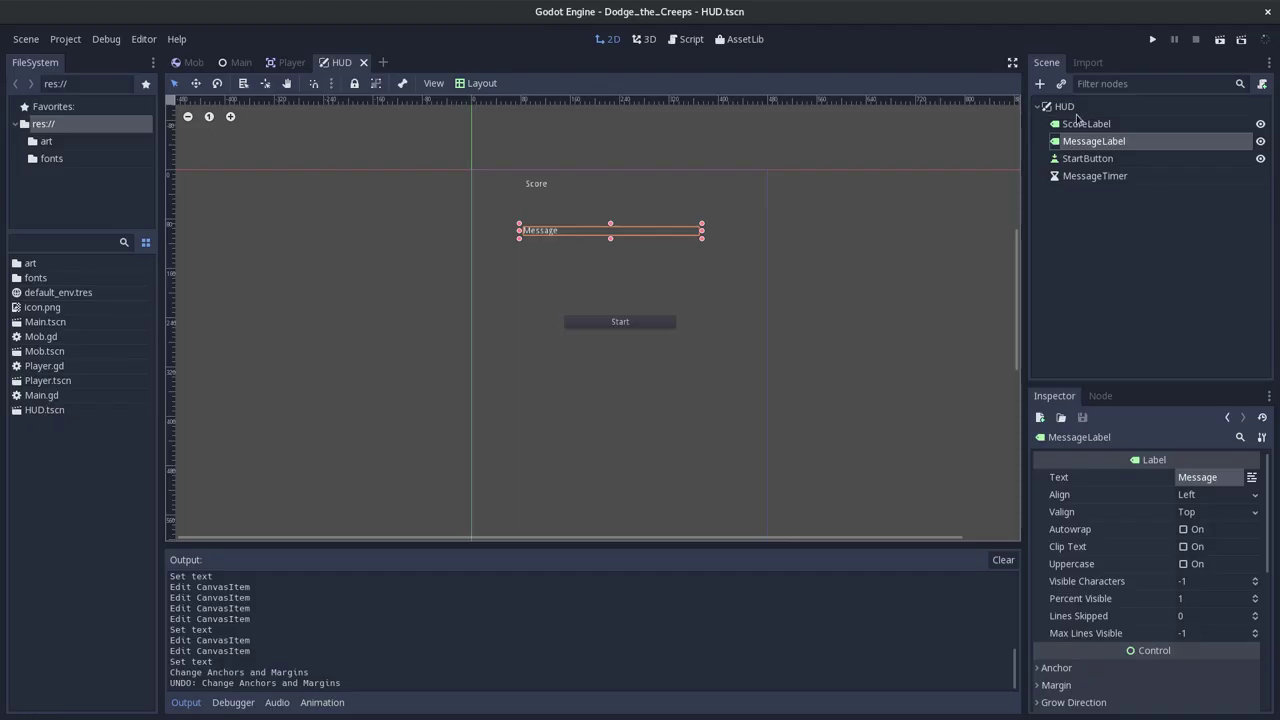
click(1082, 124)
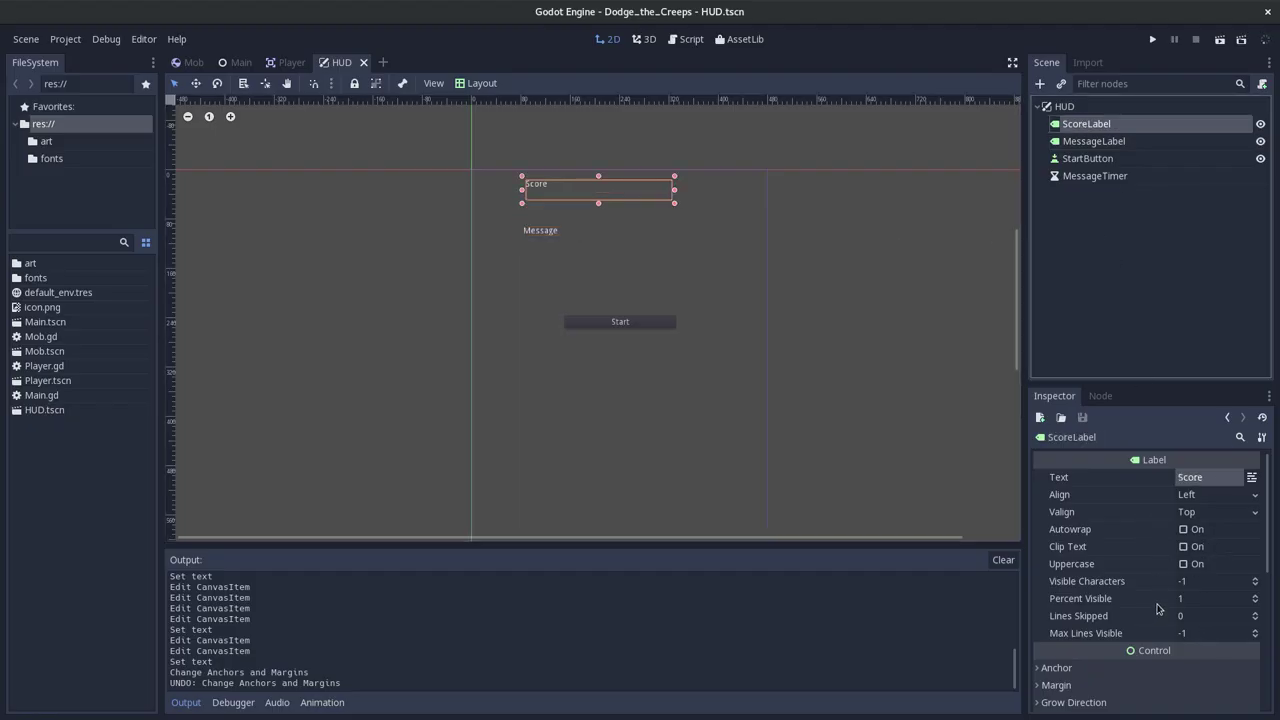
scroll(1158, 608, down, 2)
scroll(1152, 585, up, 2)
key(alt+Tab)
key(alt+Tab)
scroll(1078, 582, down, 1)
scroll(1078, 582, up, 1)
scroll(1078, 582, down, 2)
scroll(1075, 590, down, 2)
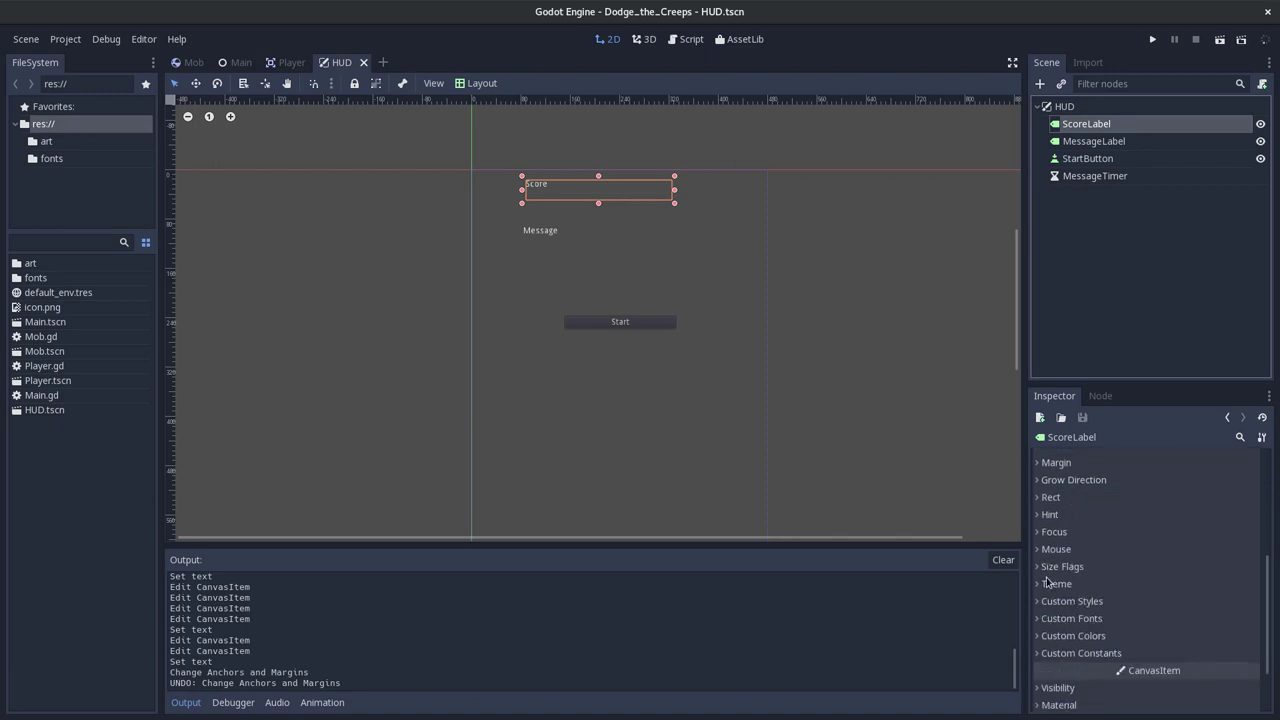
click(1040, 567)
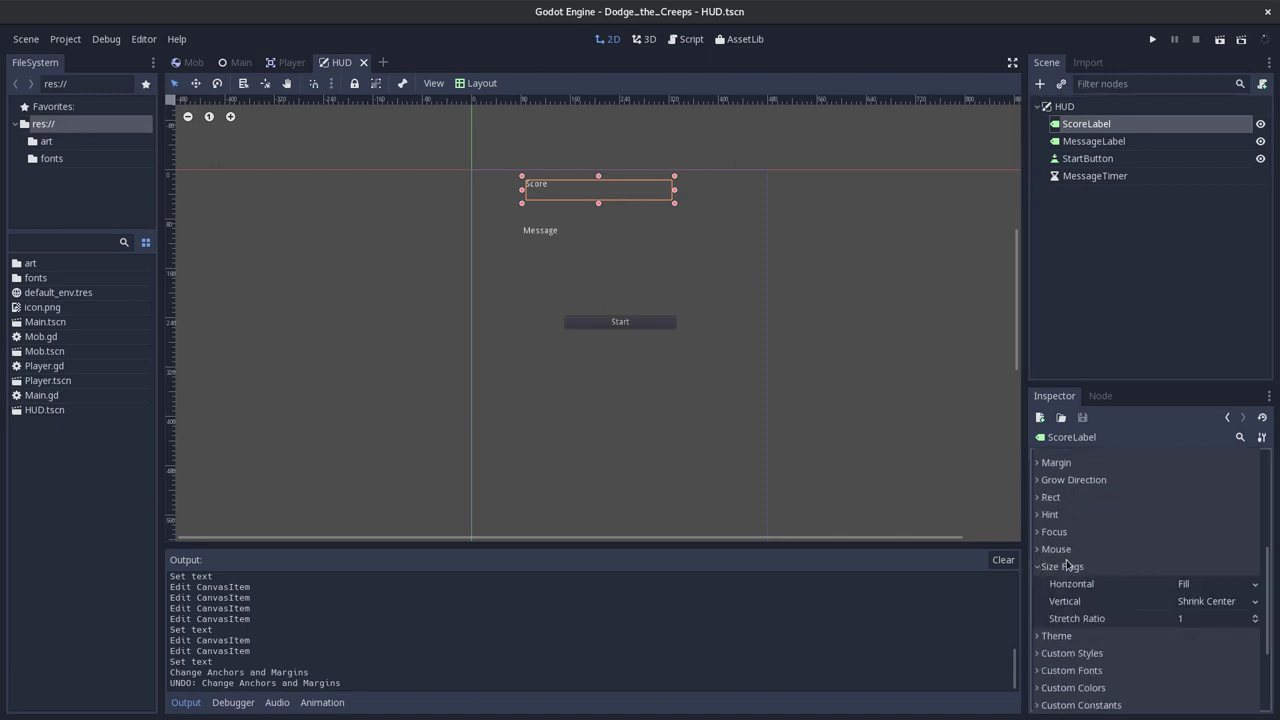
scroll(1068, 565, down, 2)
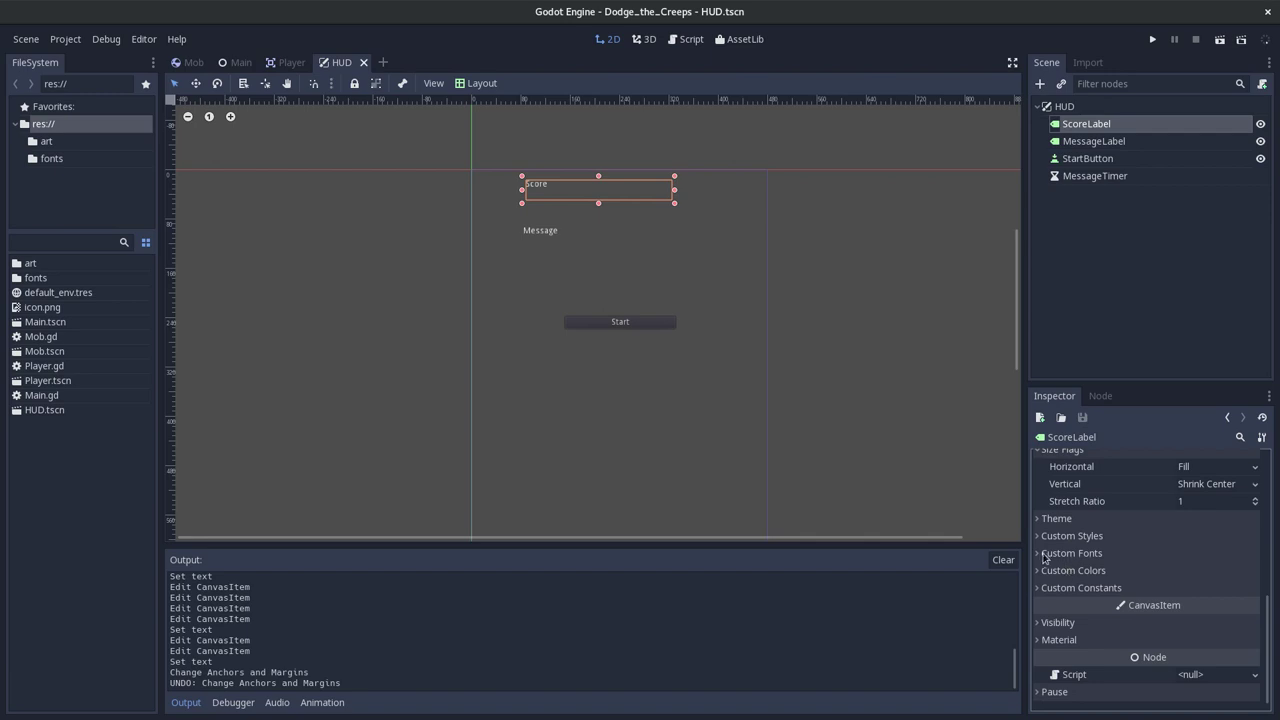
click(1036, 556)
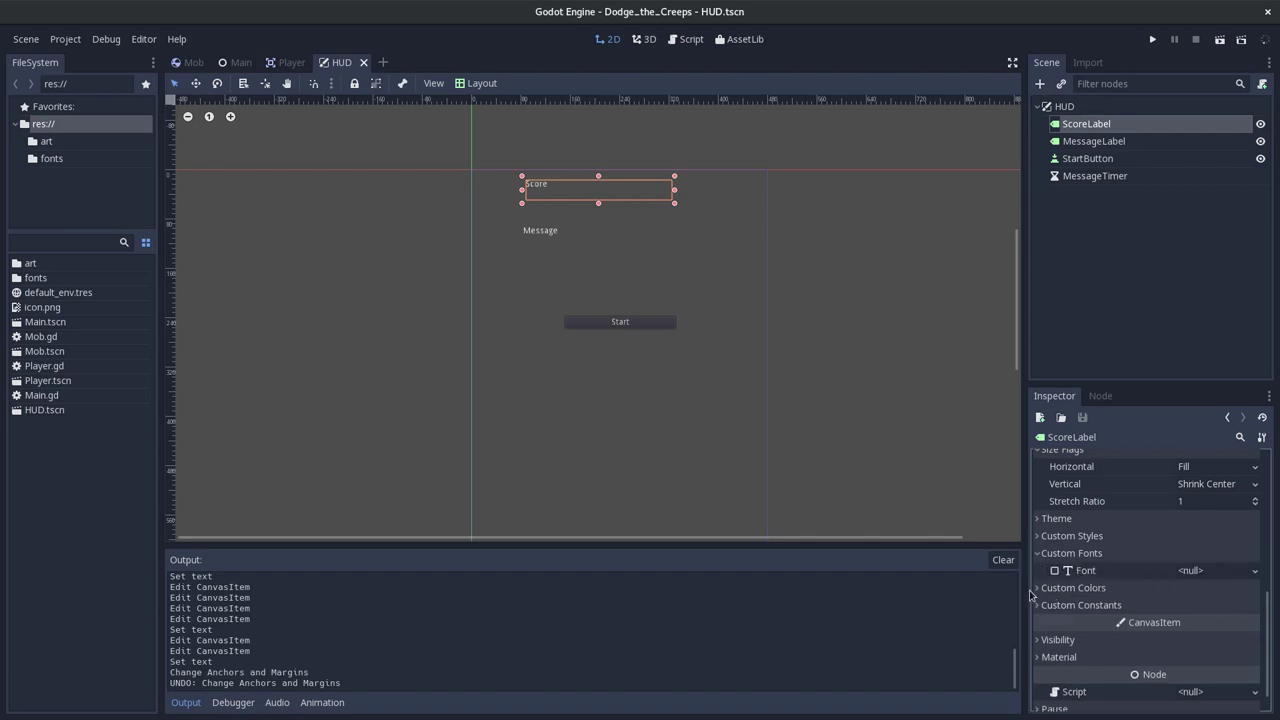
click(1038, 590)
key(alt+Tab)
scroll(648, 389, down, 6)
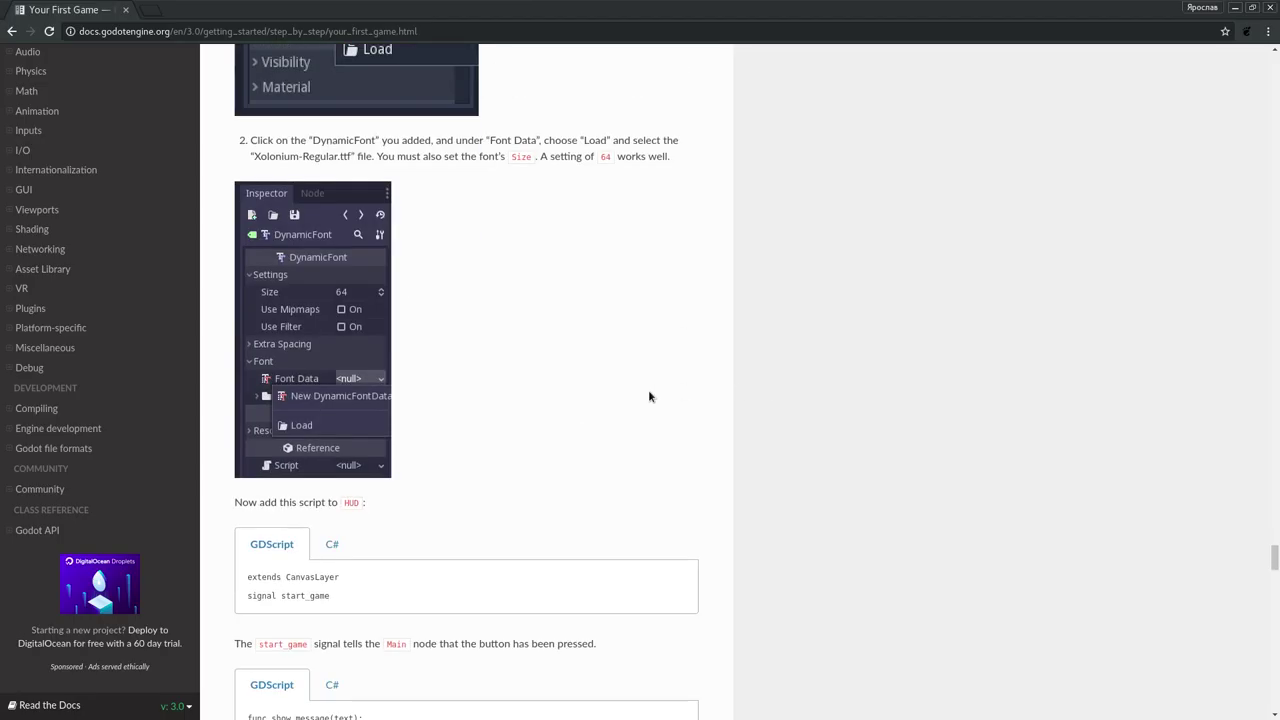
scroll(648, 389, down, 1)
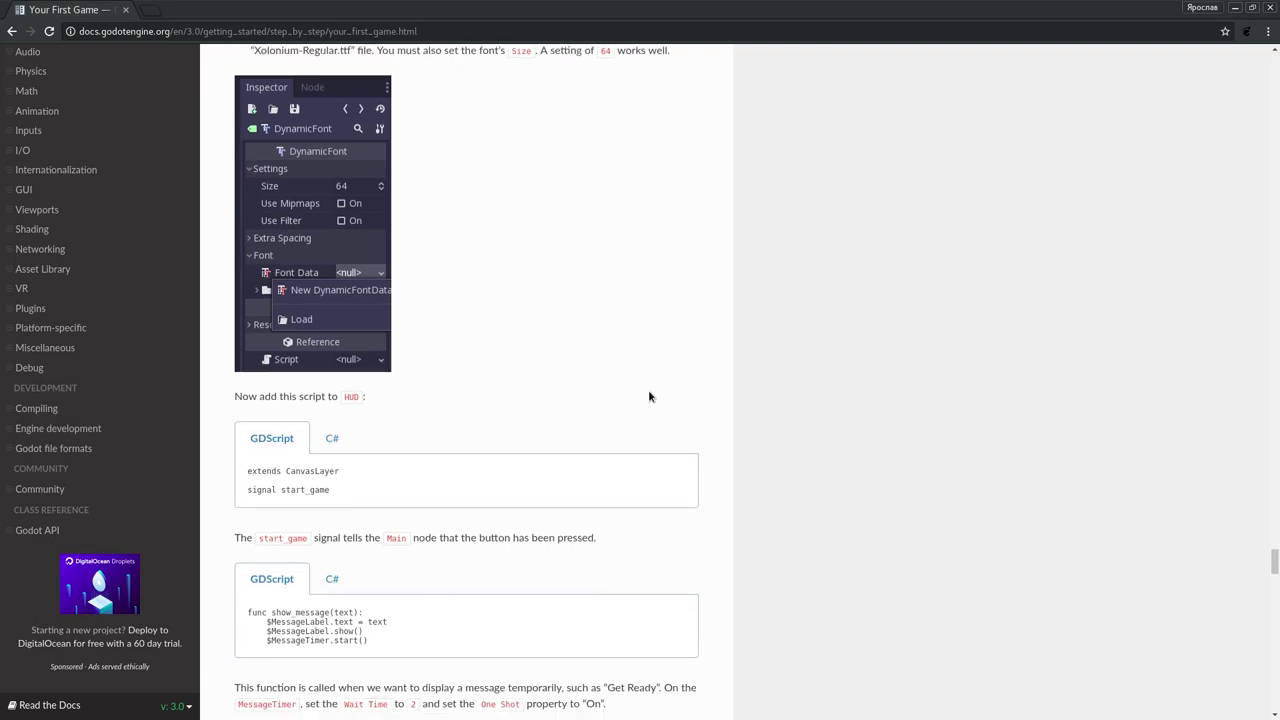
key(alt+Tab)
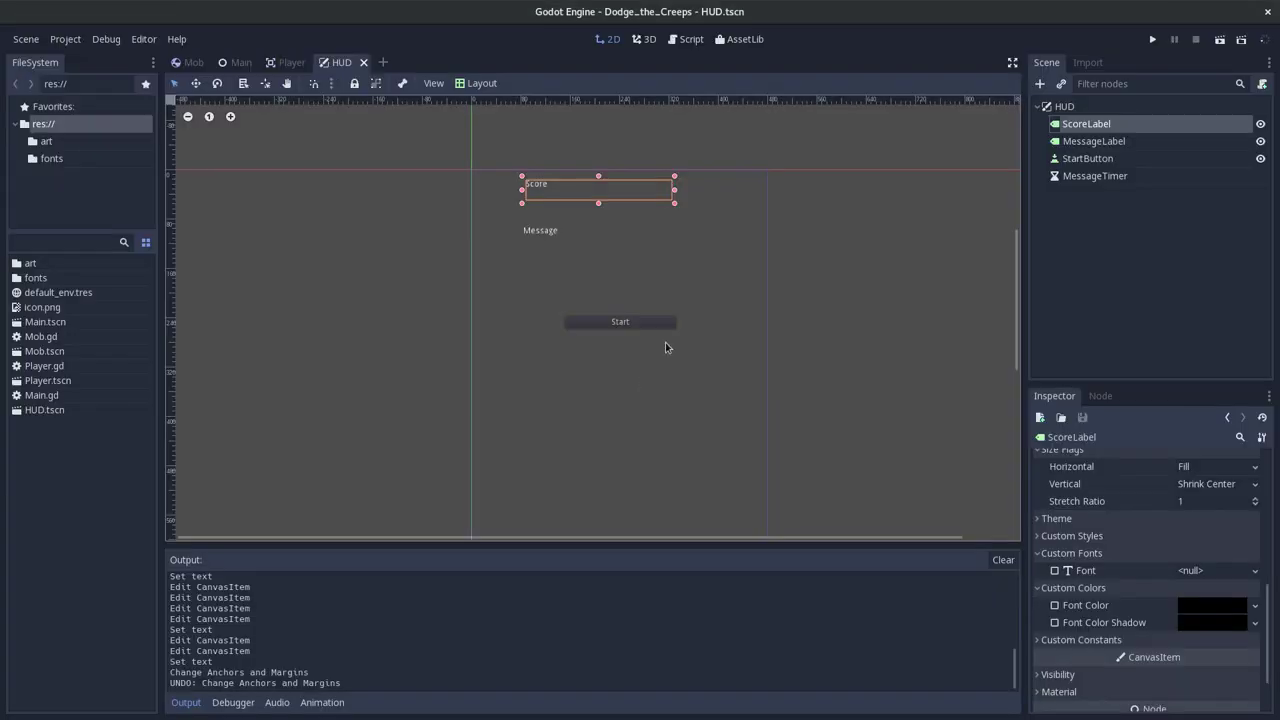
click(1096, 108)
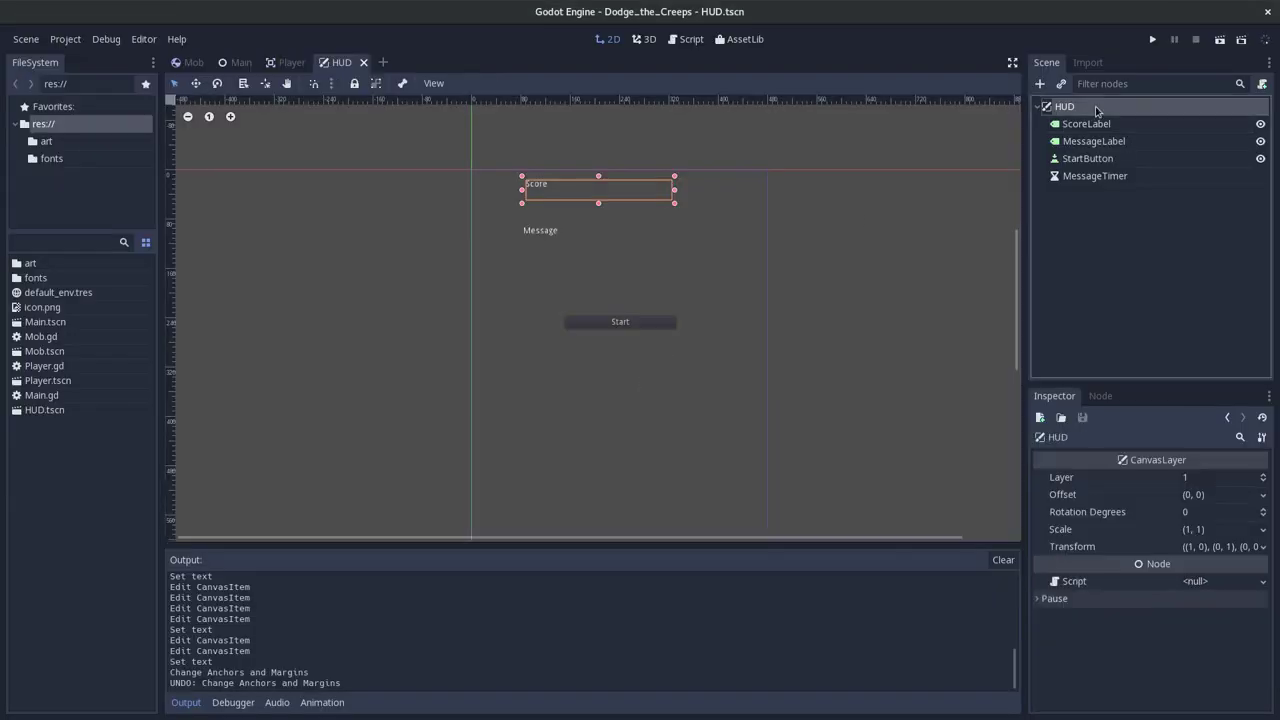
Attach a new HUD.gd script to HUD and paste in the docs' extends and start_game signal lines.
click(1262, 83)
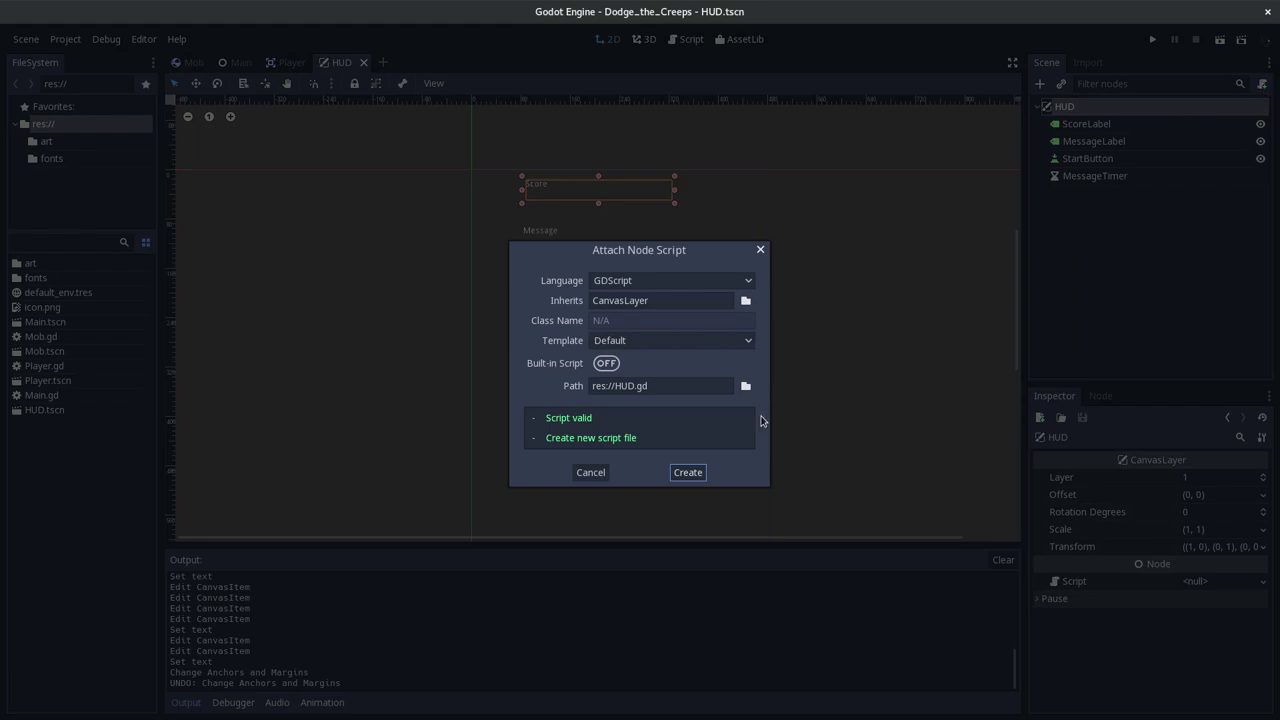
click(686, 477)
key(alt+Tab)
drag(336, 492, 226, 471)
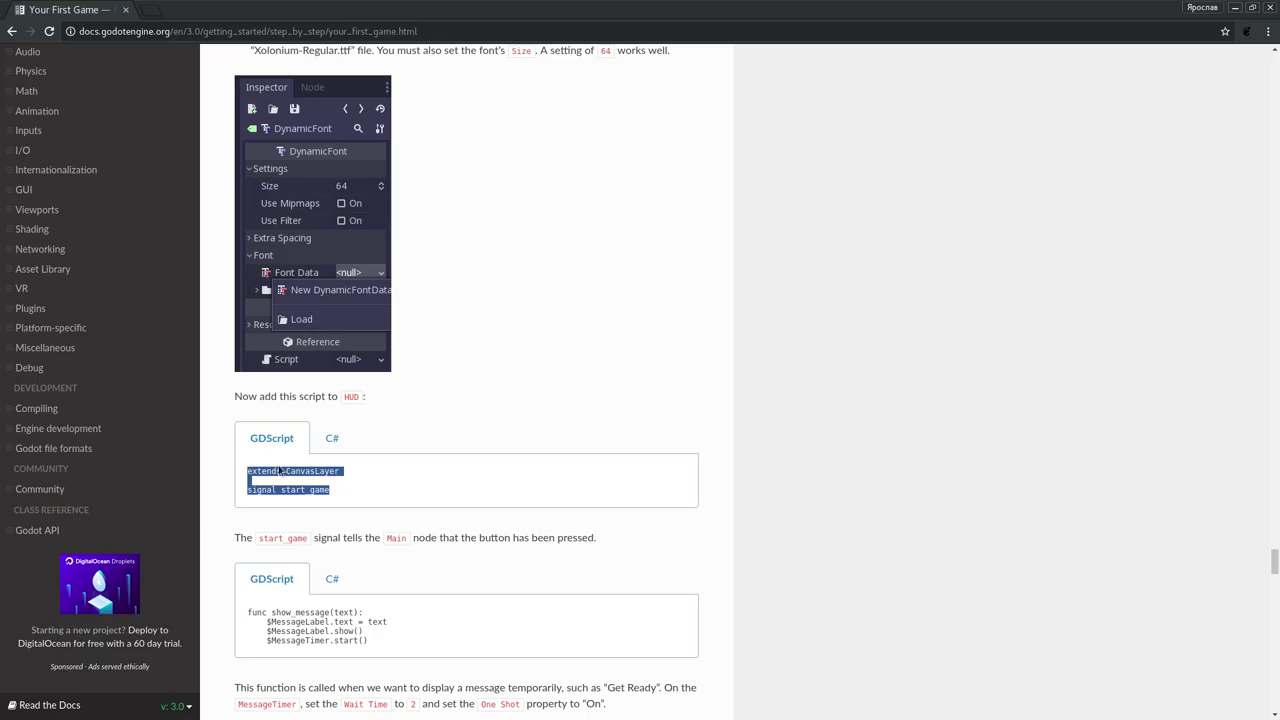
key(ctrl+c)
key(alt+Tab)
key(ctrl+v)
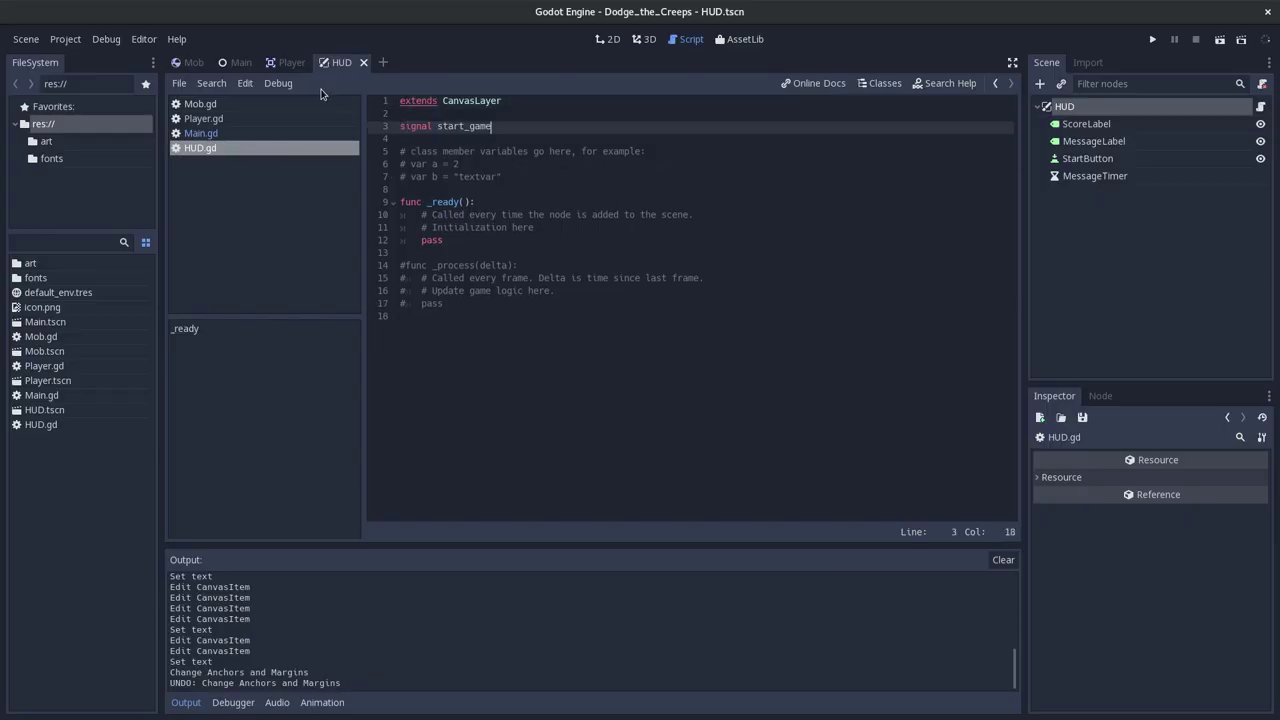
Paste the docs' show_message function into HUD.gd below _ready.
key(alt+Tab)
scroll(299, 491, down, 1)
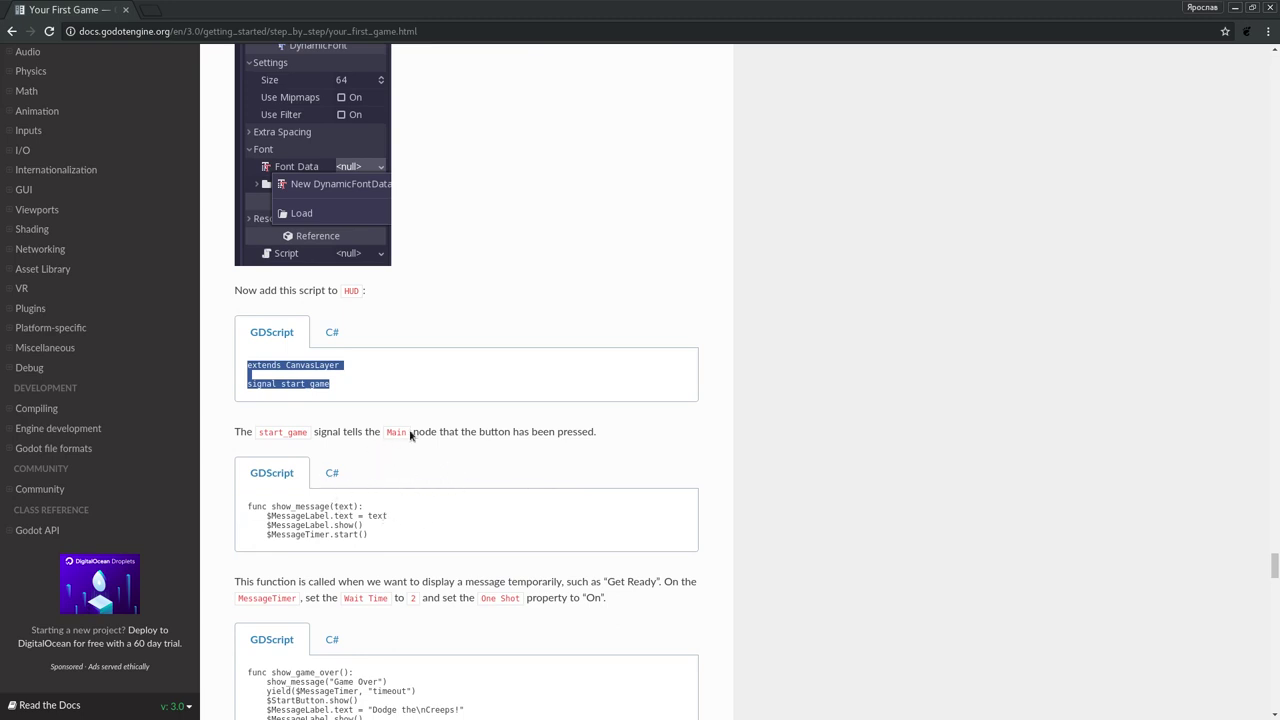
drag(533, 431, 544, 431)
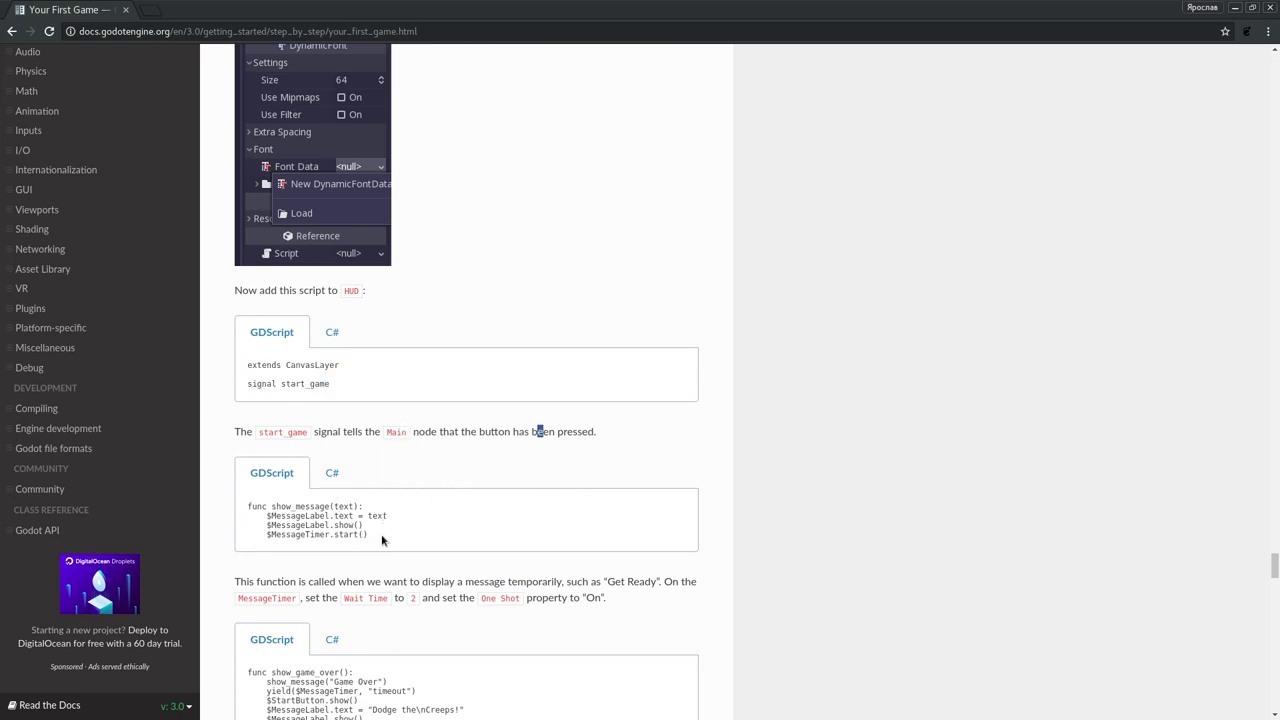
drag(381, 540, 231, 503)
key(alt+Tab)
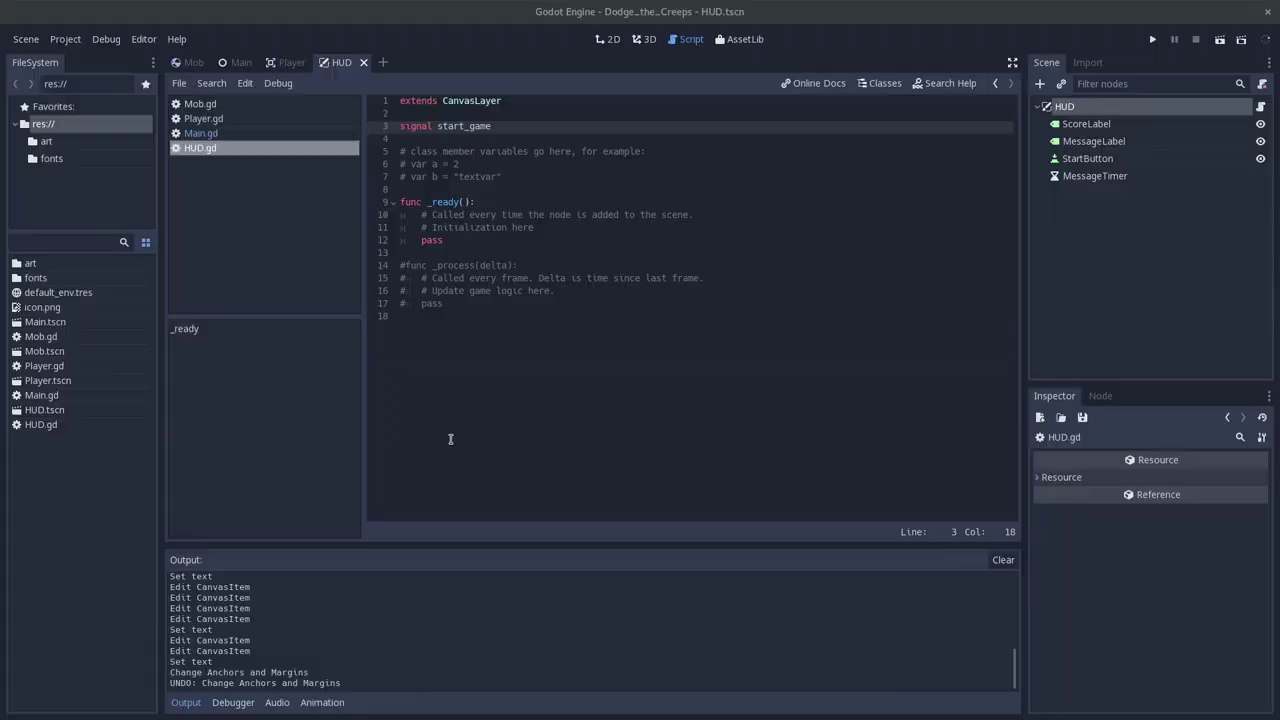
key(alt+Tab)
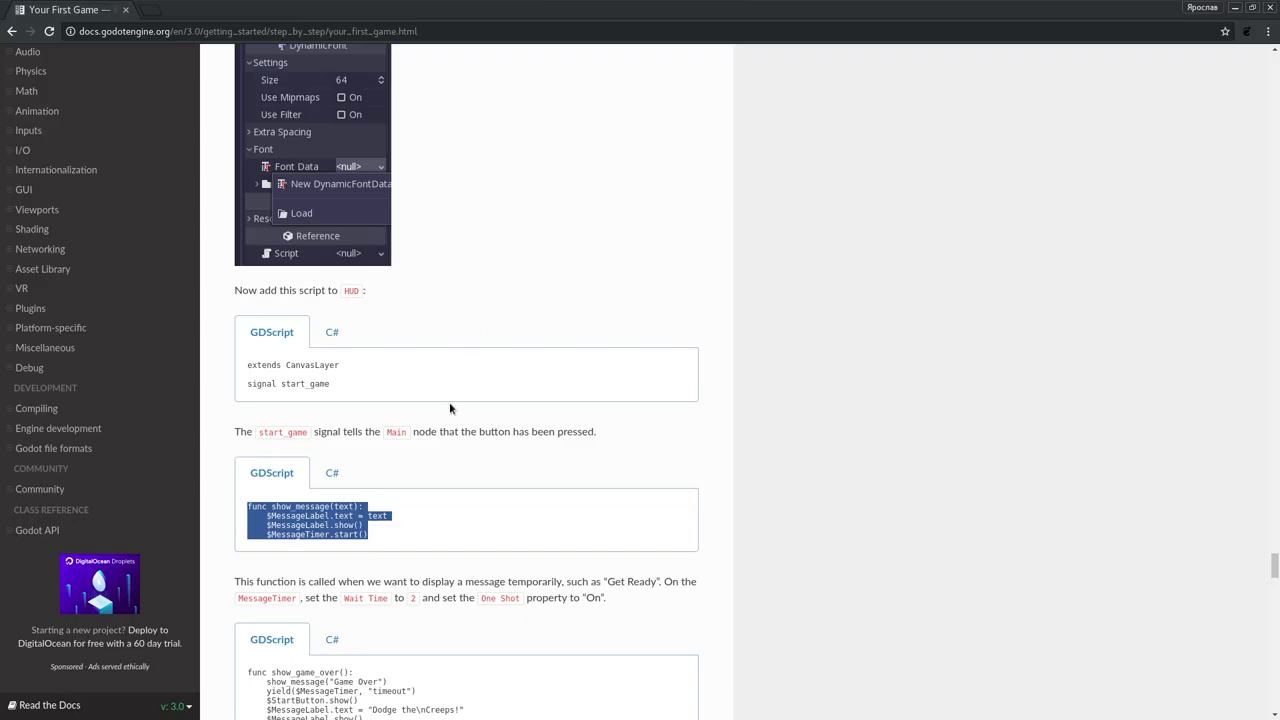
key(alt+Tab)
click(418, 255)
key(Return)
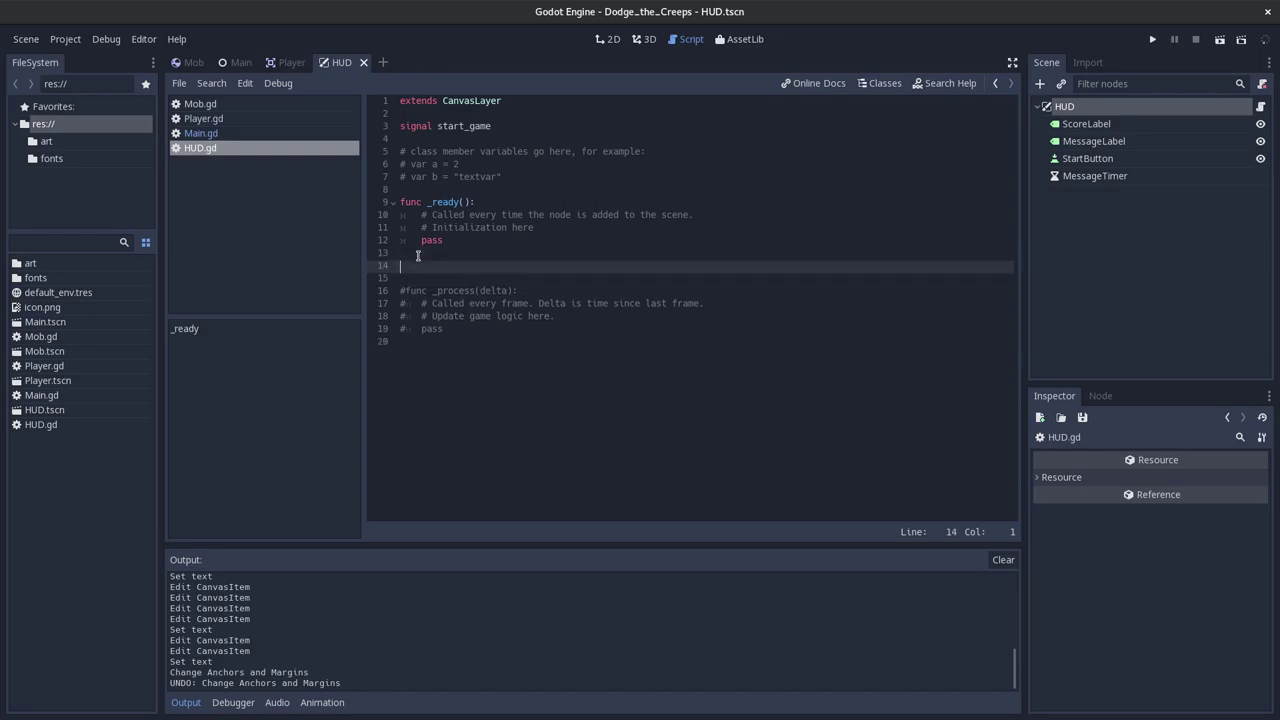
key(ctrl+v)
Check the docs' start_game signal and MessageTimer references before returning to Godot.
key(alt+Tab)
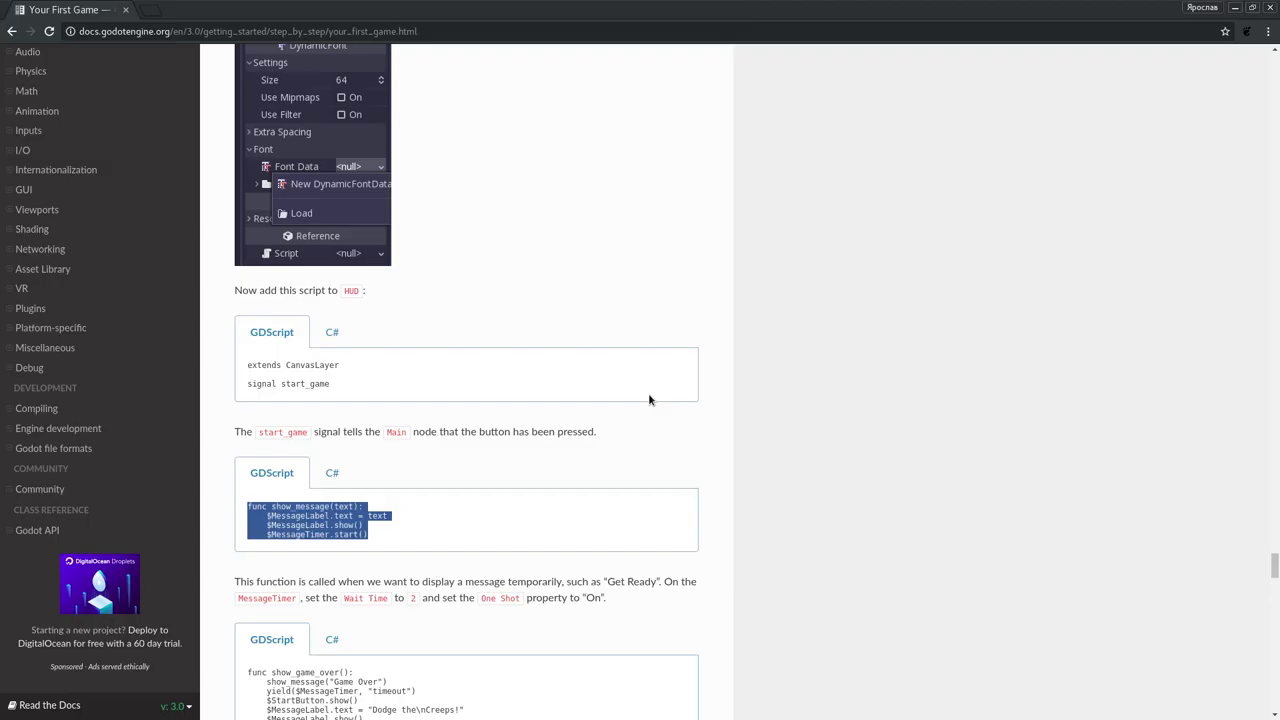
scroll(535, 446, down, 2)
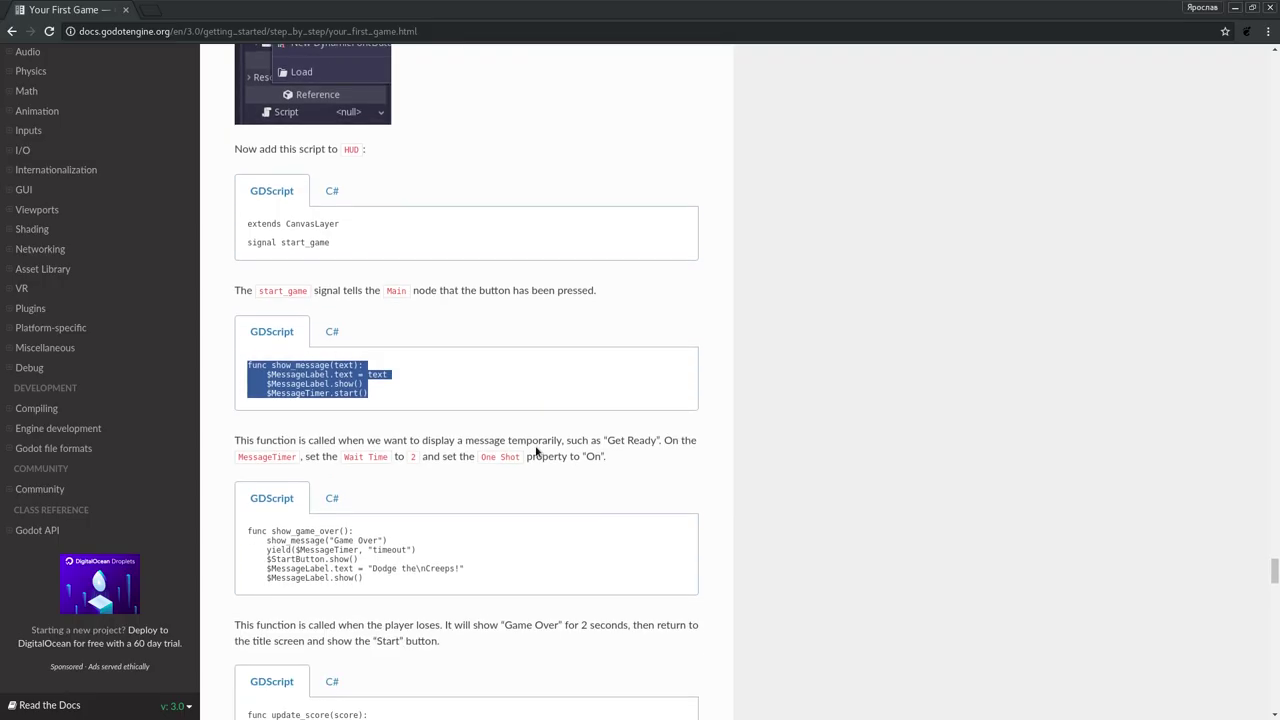
click(462, 347)
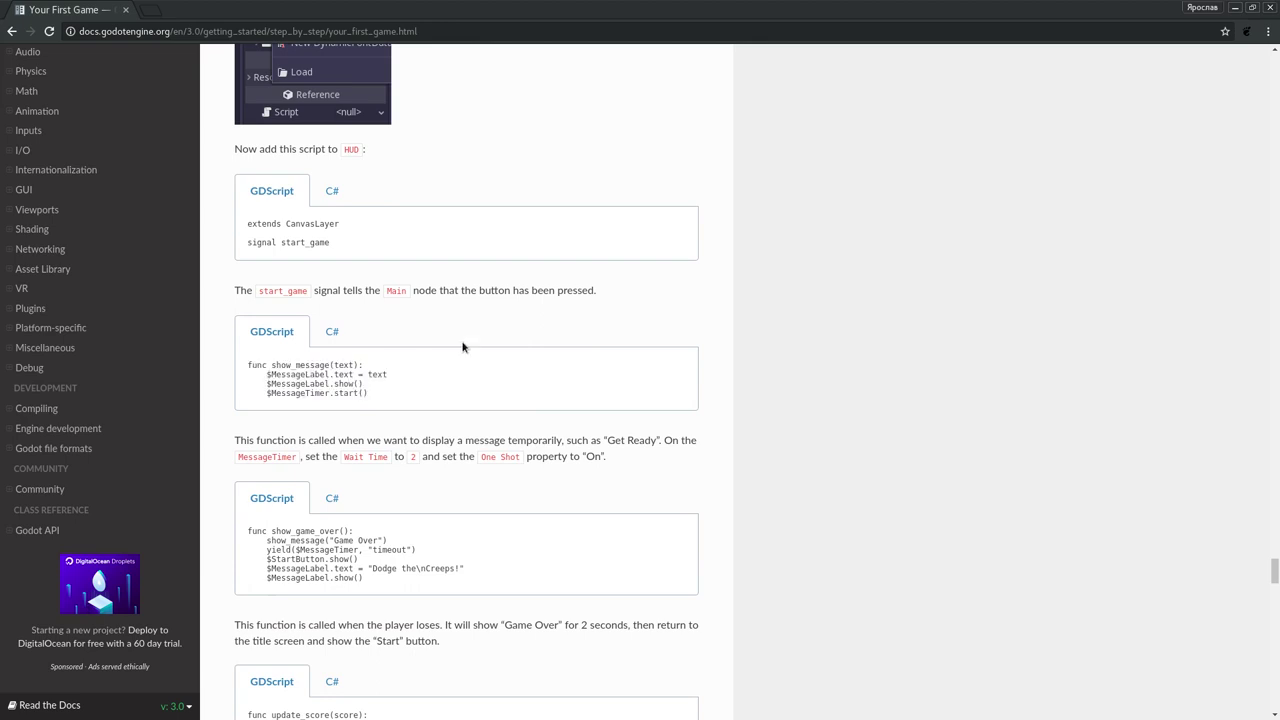
double_click(282, 242)
click(421, 295)
scroll(530, 343, down, 1)
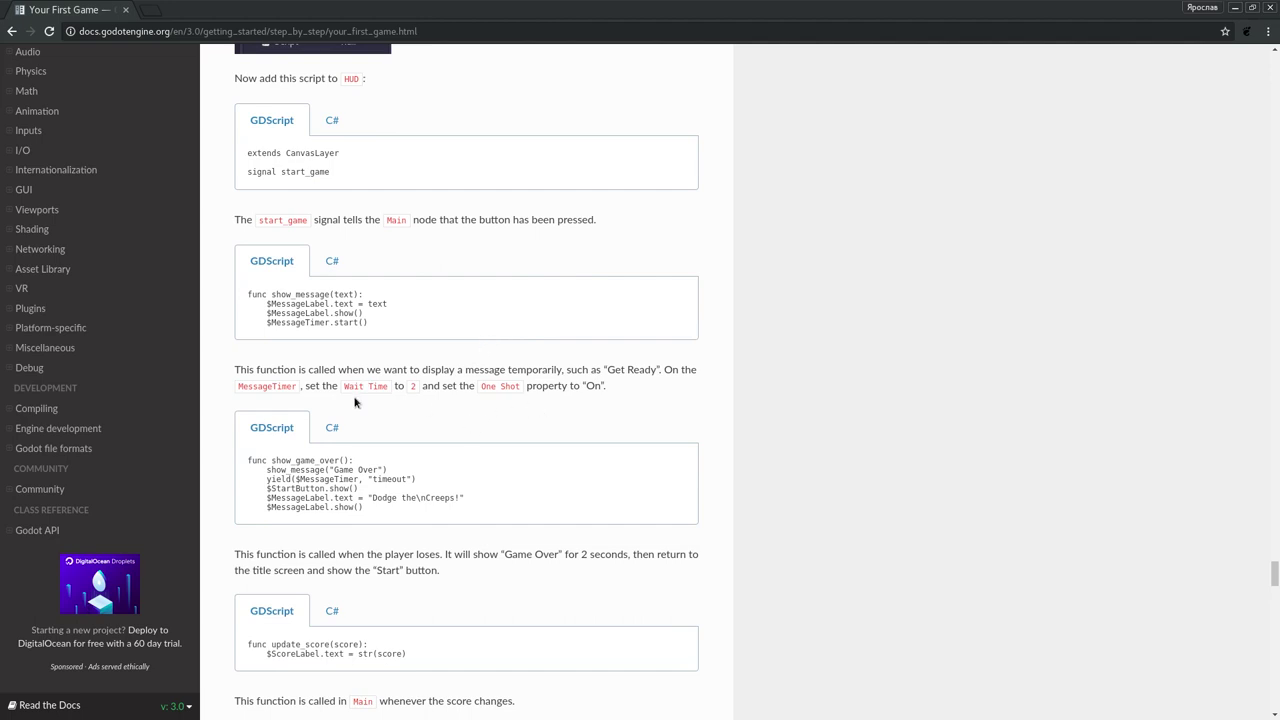
double_click(261, 388)
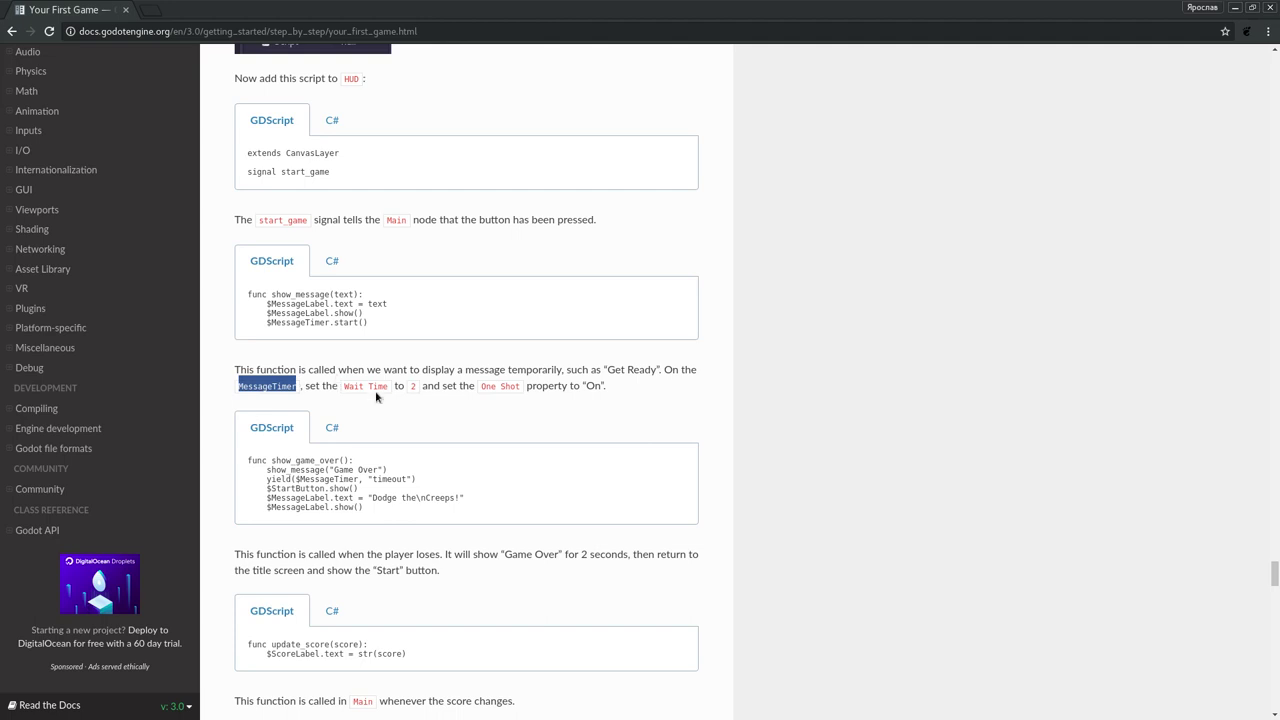
click(412, 388)
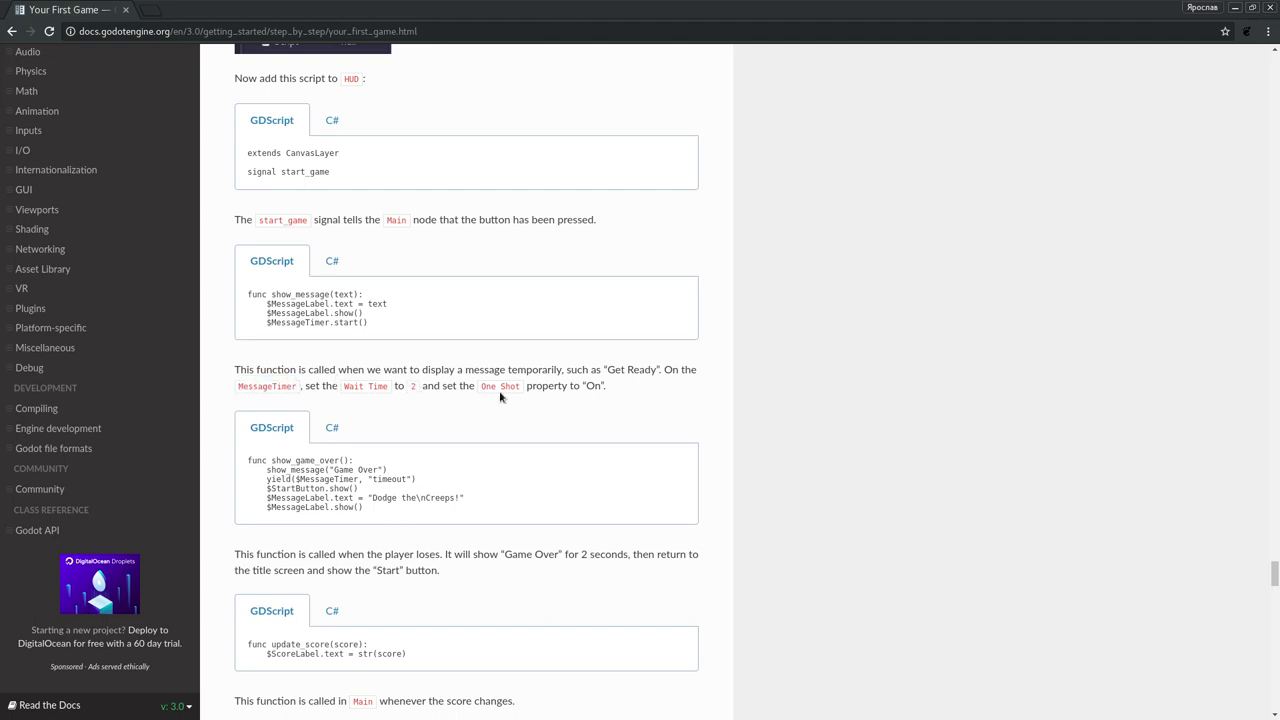
key(alt+Tab)
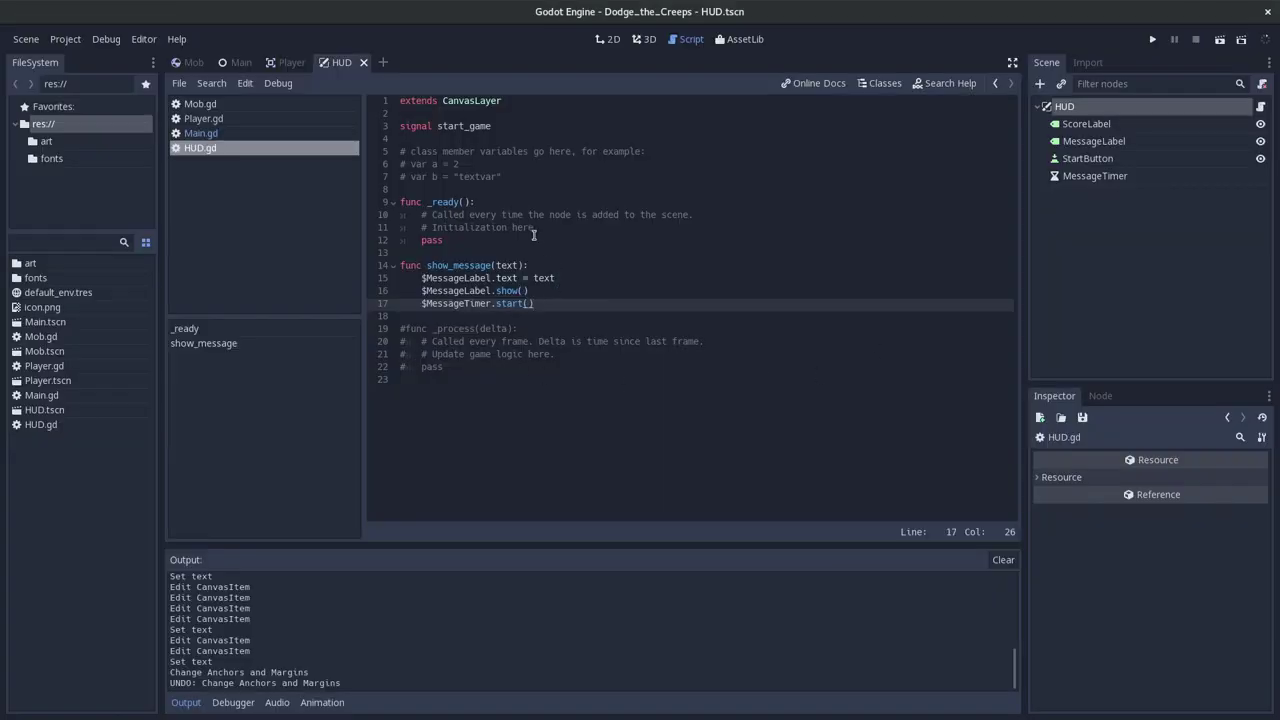
Make MessageTimer a One Shot timer with a Wait Time of 2.
click(1100, 176)
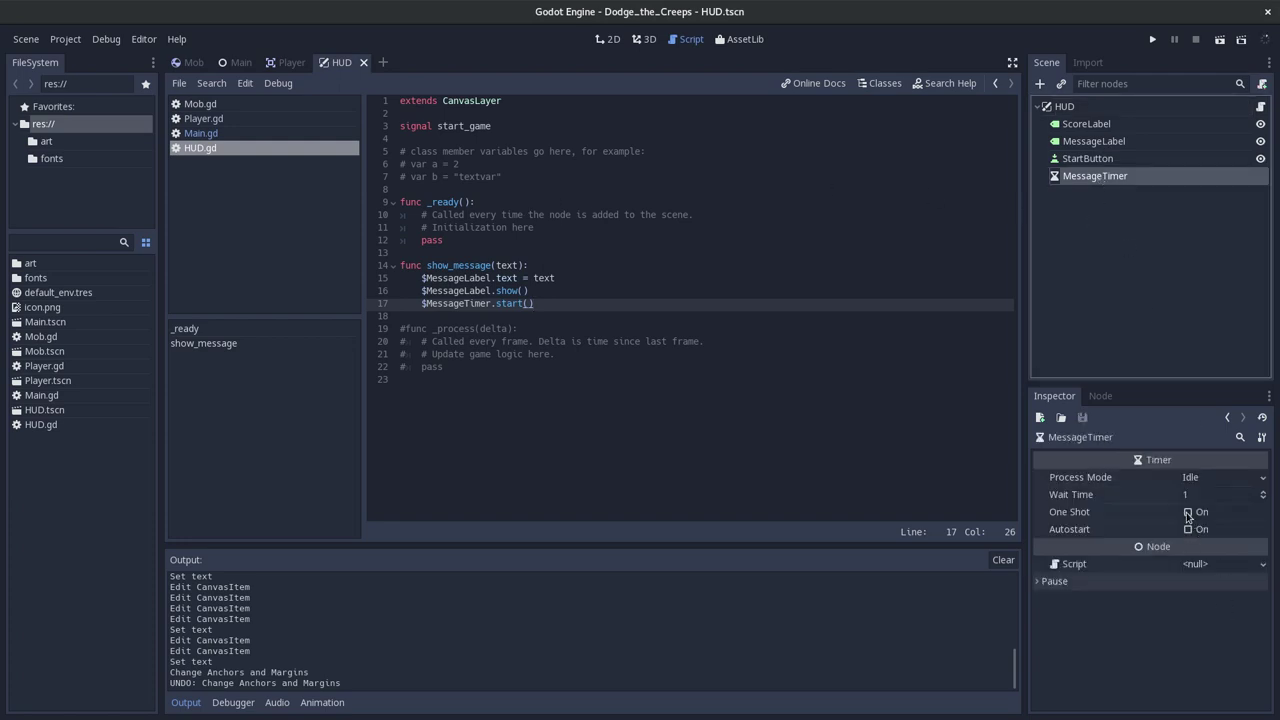
click(1188, 512)
click(1211, 494)
text(2)
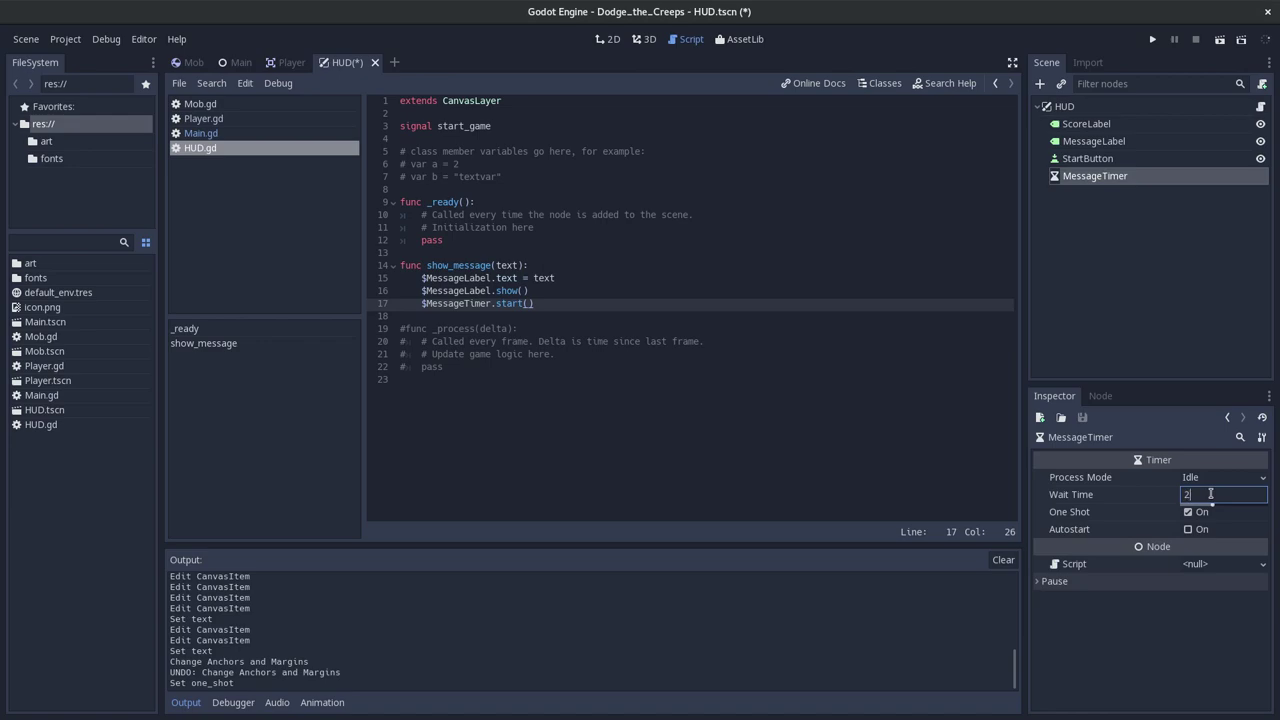
key(Return)
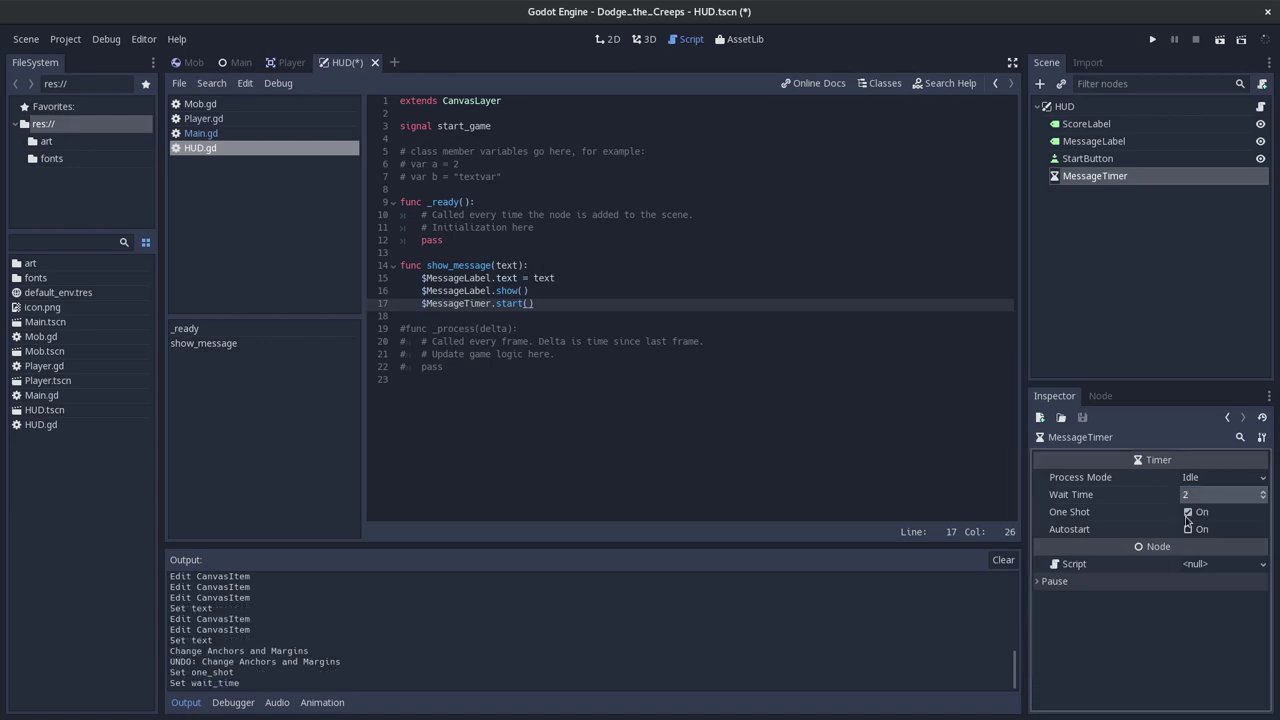
Select the whole show_game_over code block in the docs.
key(alt+Tab)
scroll(510, 401, down, 1)
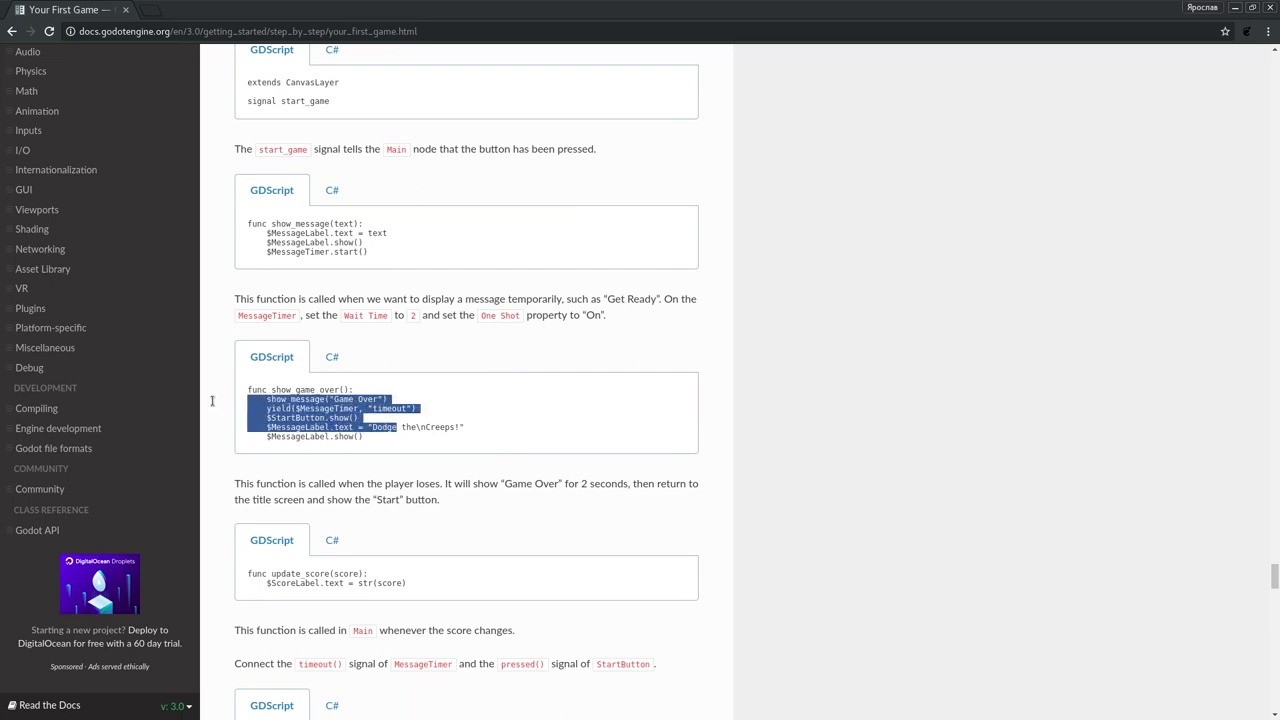
drag(397, 431, 205, 390)
click(367, 437)
drag(367, 437, 250, 404)
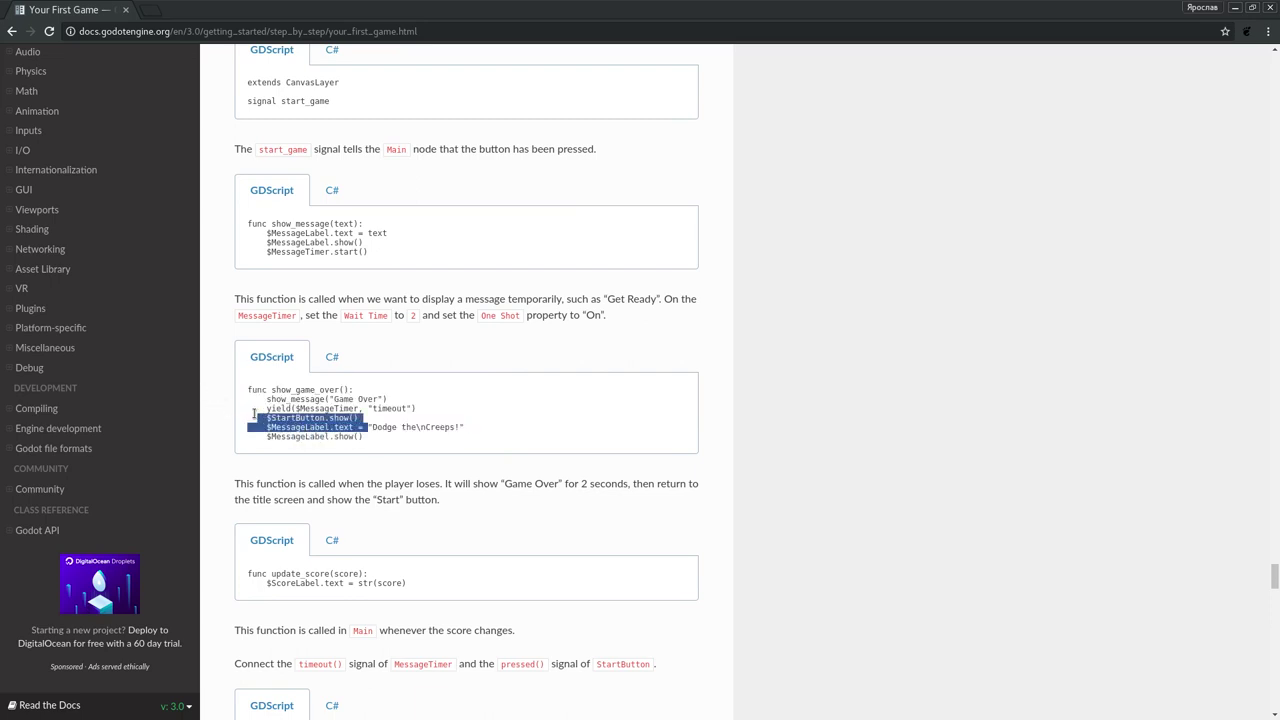
click(366, 444)
drag(365, 443, 250, 391)
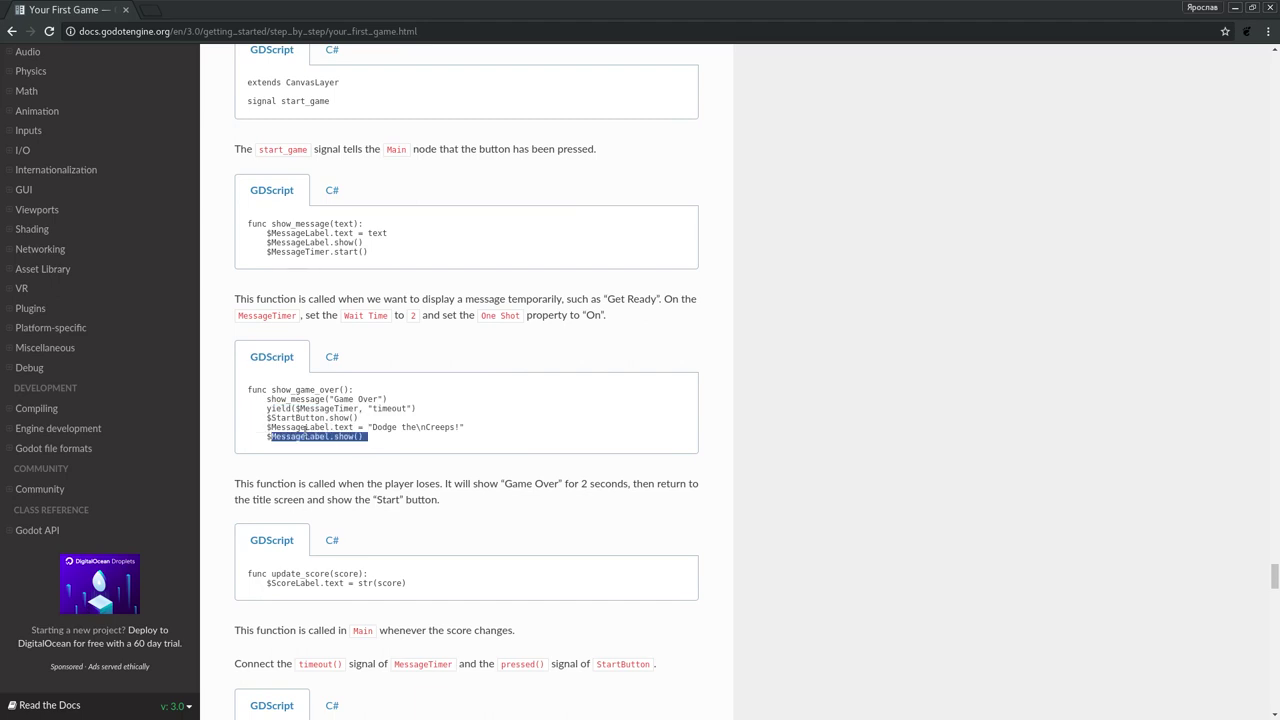
Paste show_game_over below show_message in HUD.gd and save.
key(alt+Tab)
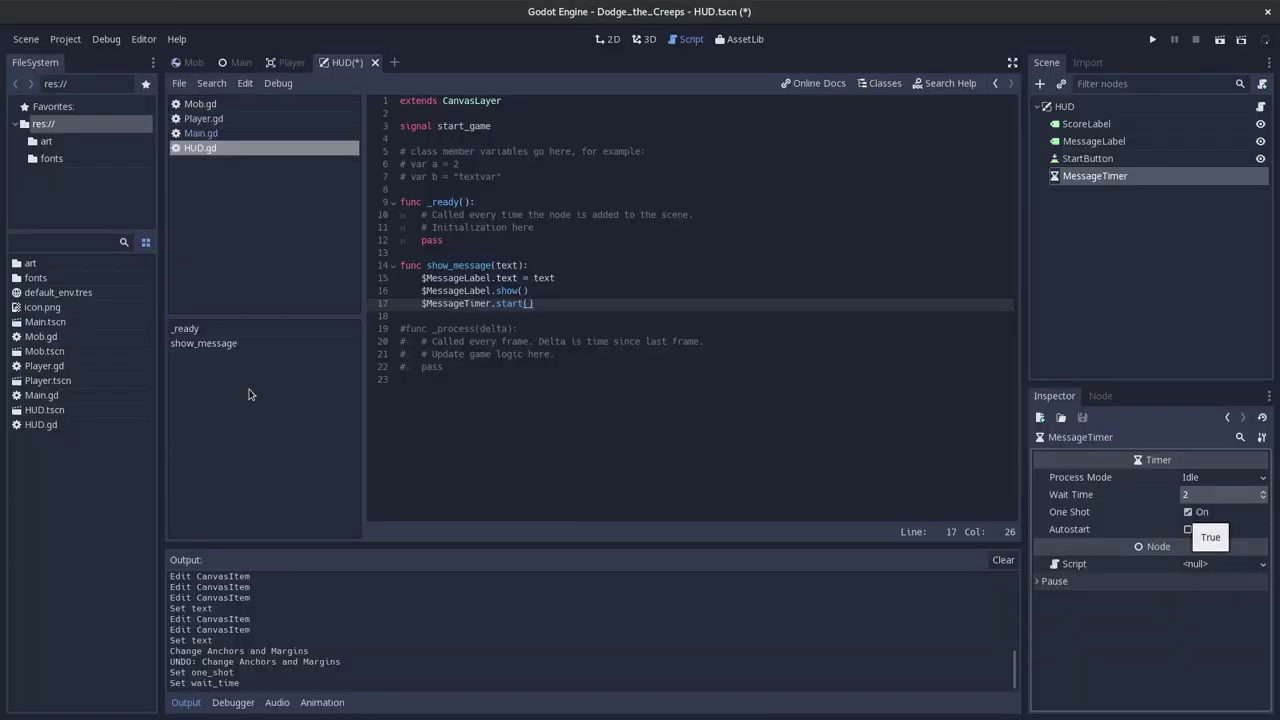
click(563, 319)
key(ctrl+v)
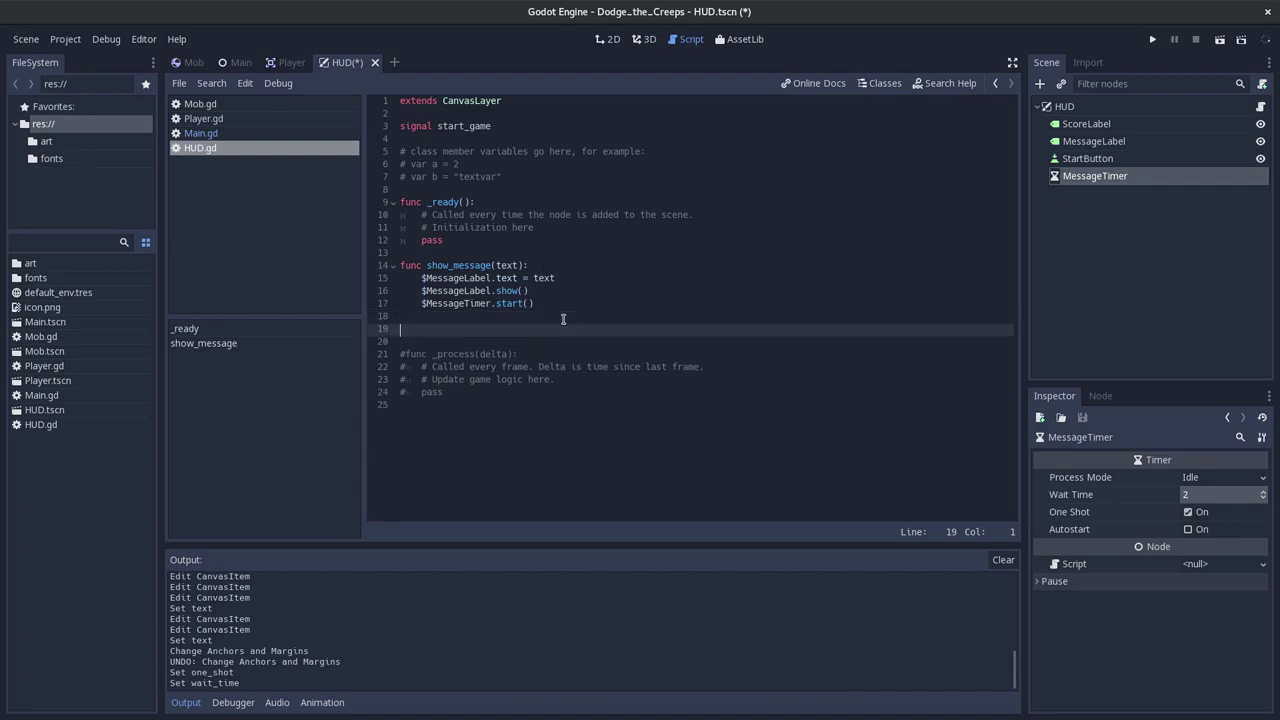
key(ctrl+s)
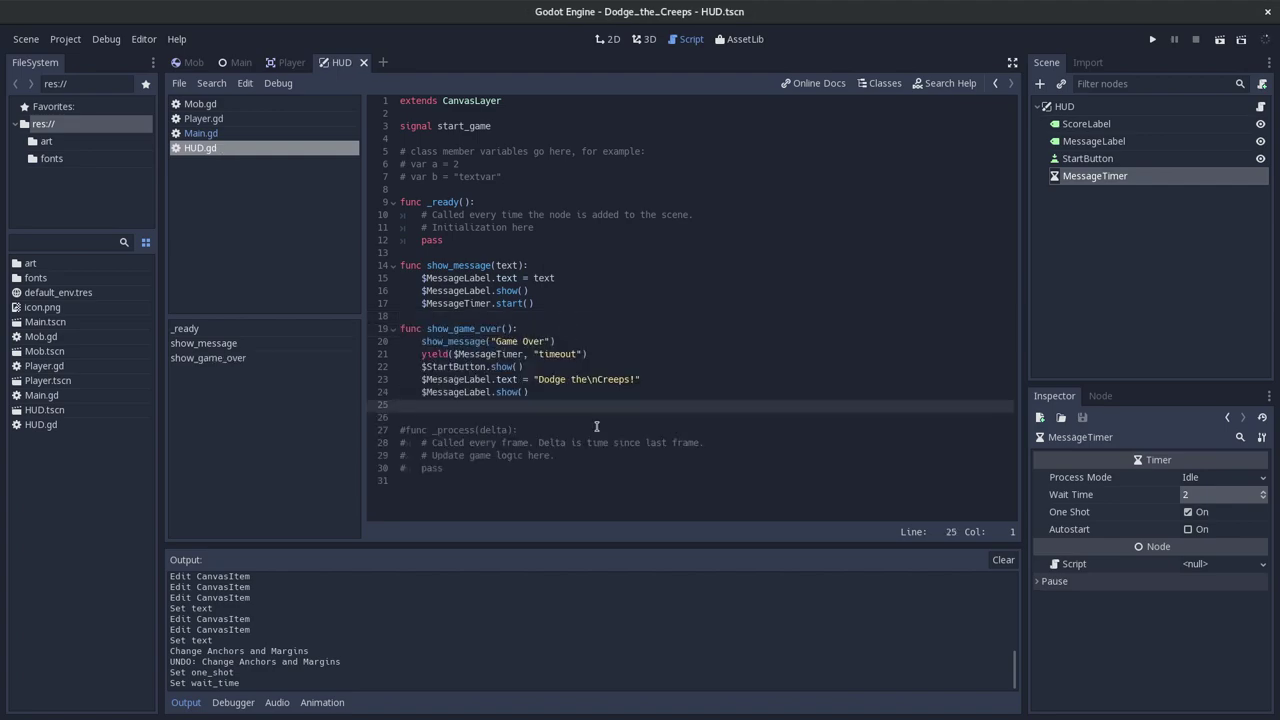
Paste the docs' update_score function into HUD.gd with a blank line above, then show the 2D layout.
key(alt+Tab)
scroll(514, 456, down, 1)
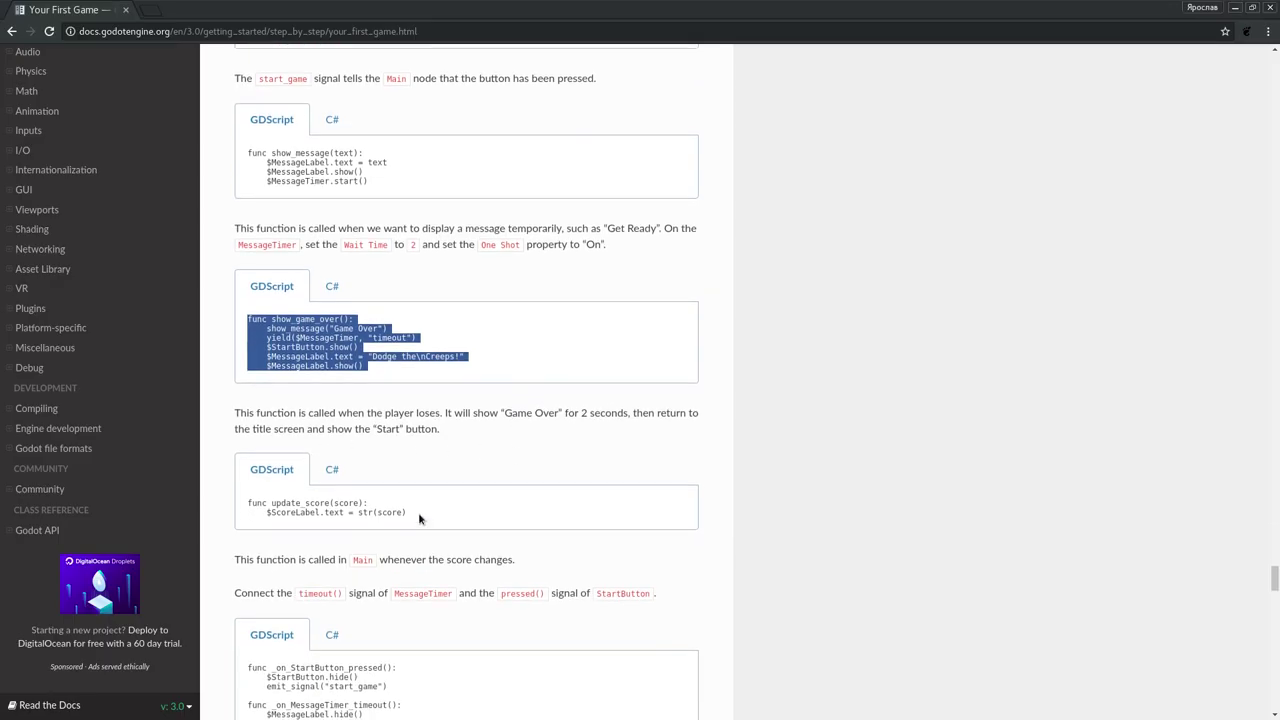
drag(411, 512, 237, 498)
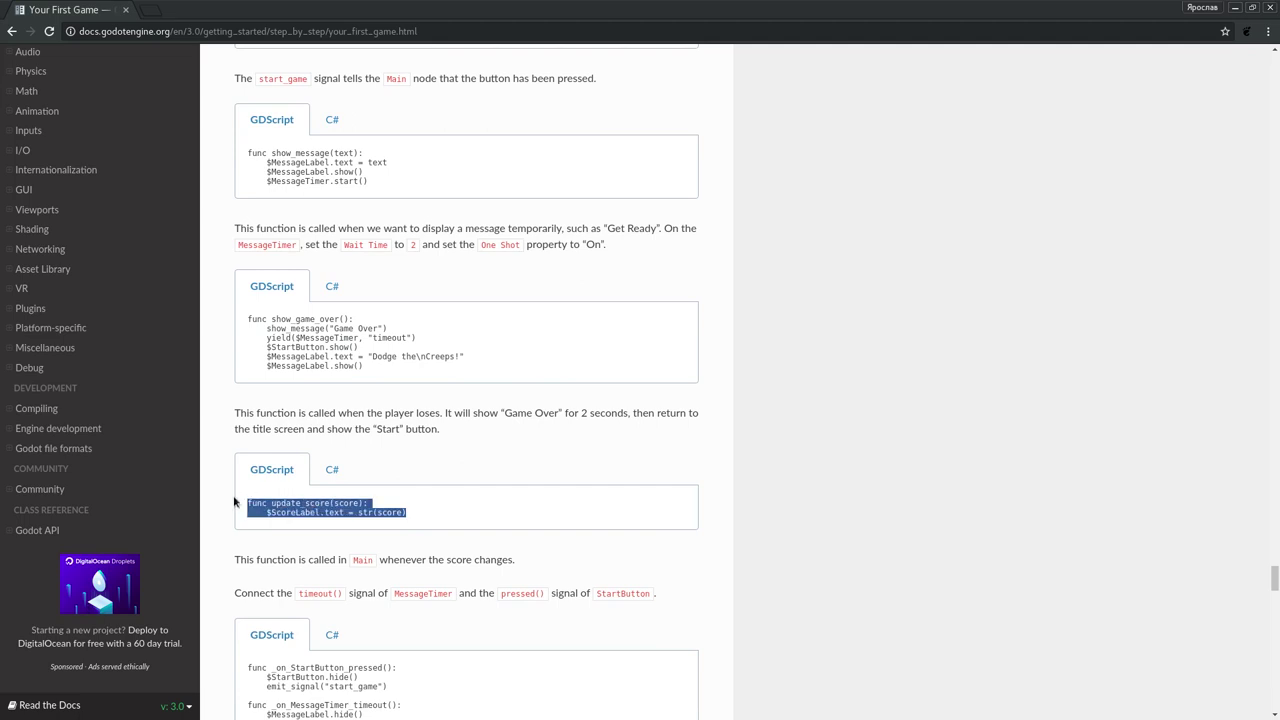
key(ctrl+c)
key(alt+Tab)
key(ctrl+v)
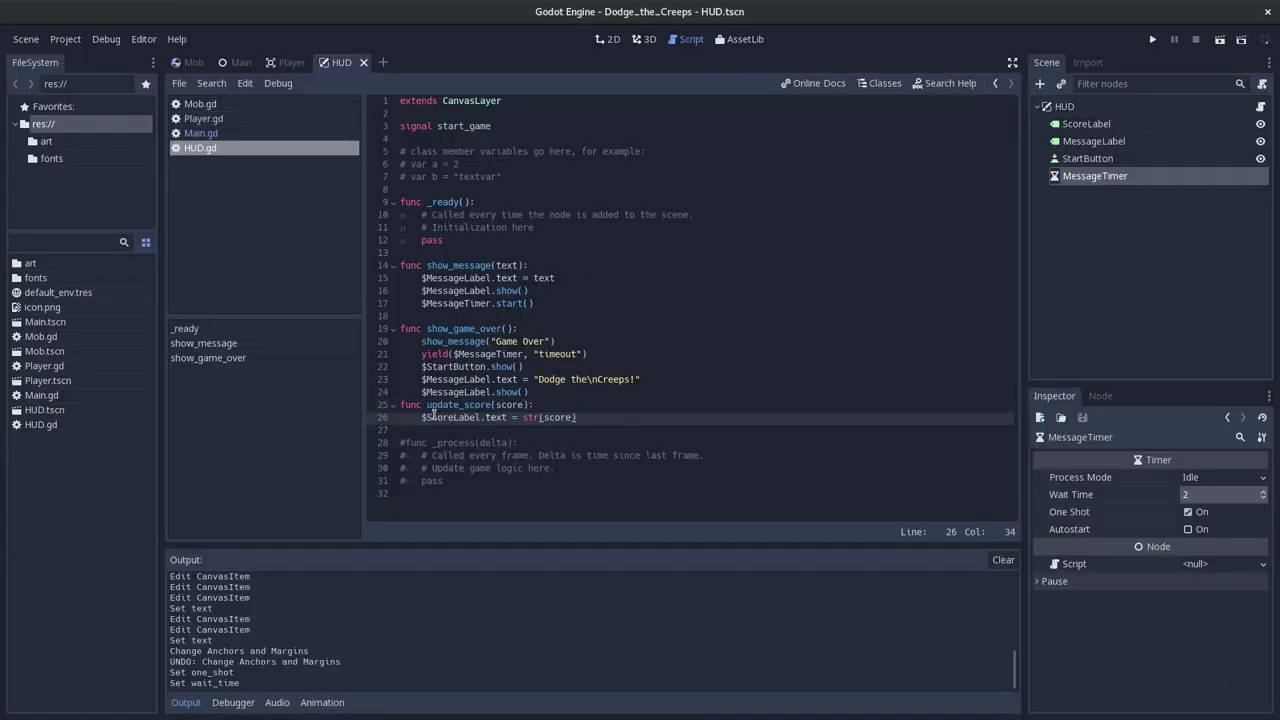
key(Up)
key(Up)
key(Return)
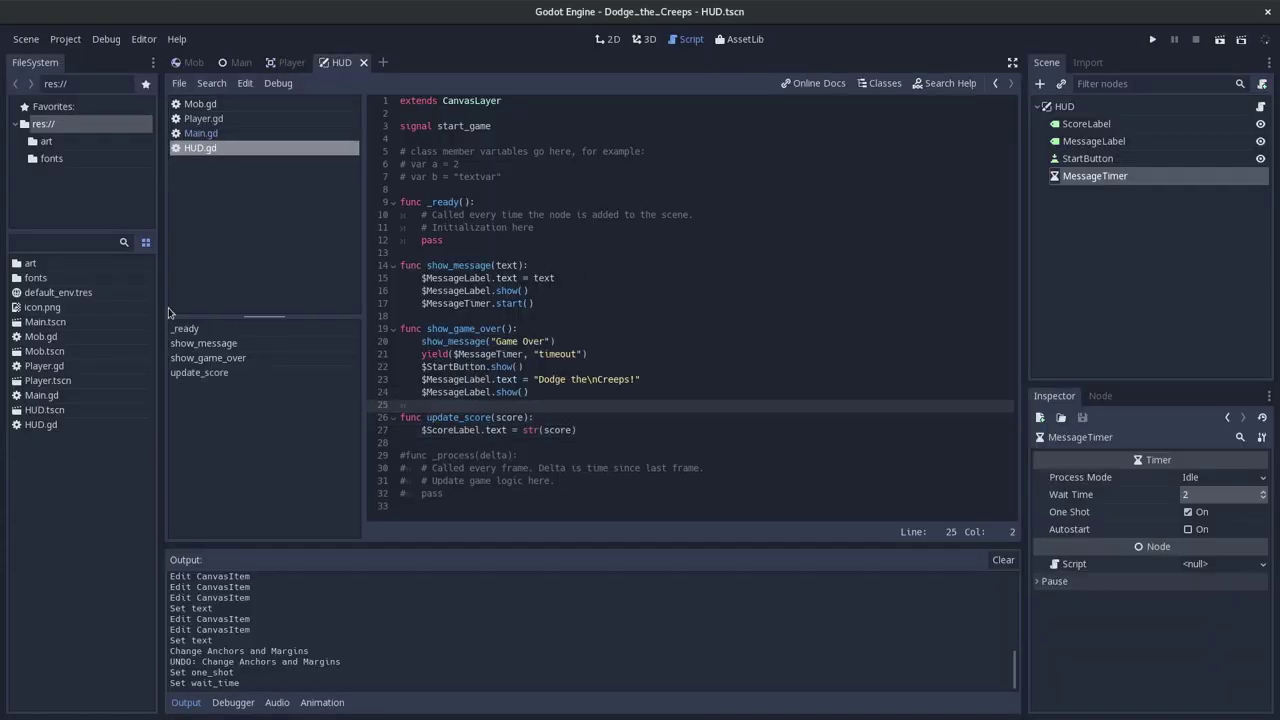
click(607, 40)
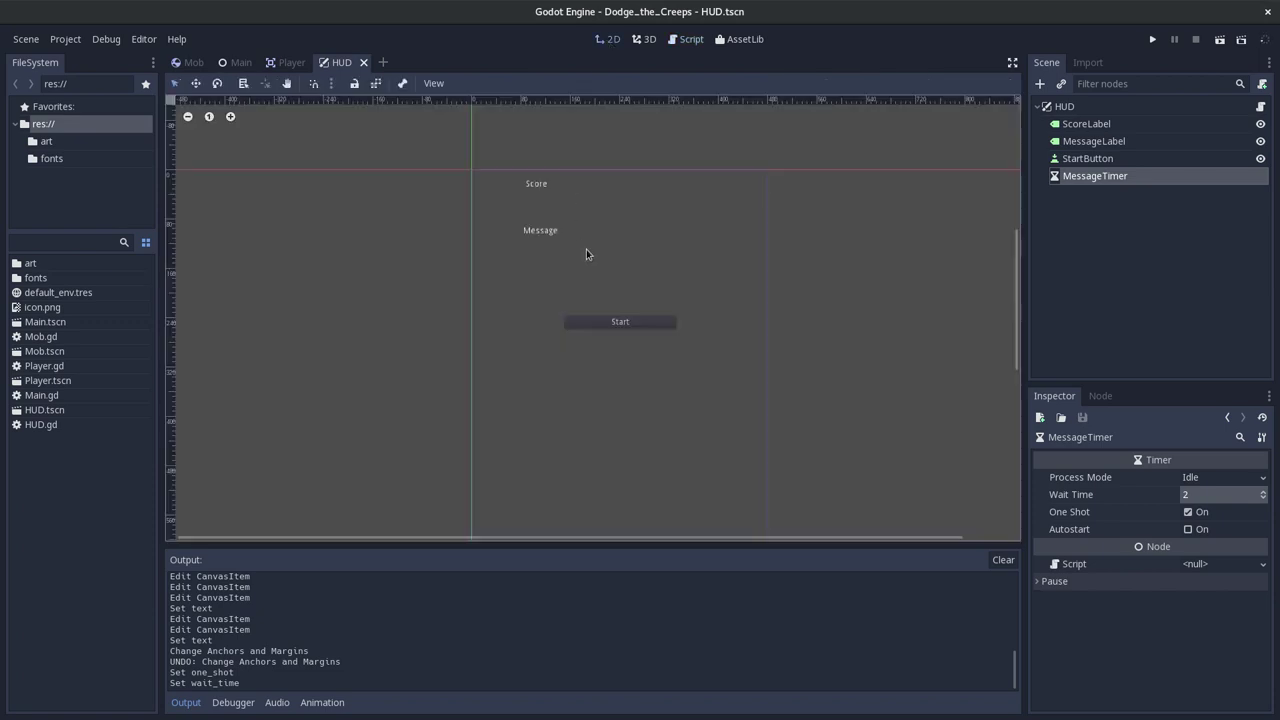
Reopen HUD.gd from the FileSystem dock in the script editor.
click(536, 187)
key(alt+Tab)
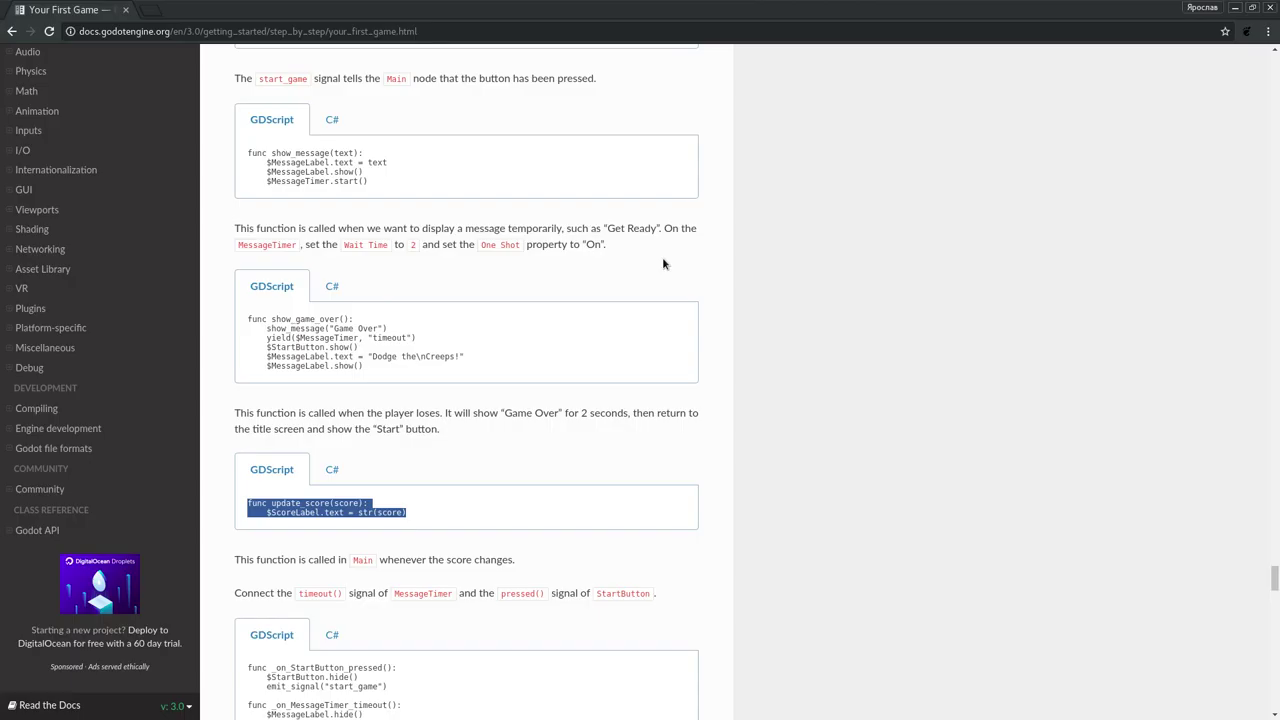
key(alt+Tab)
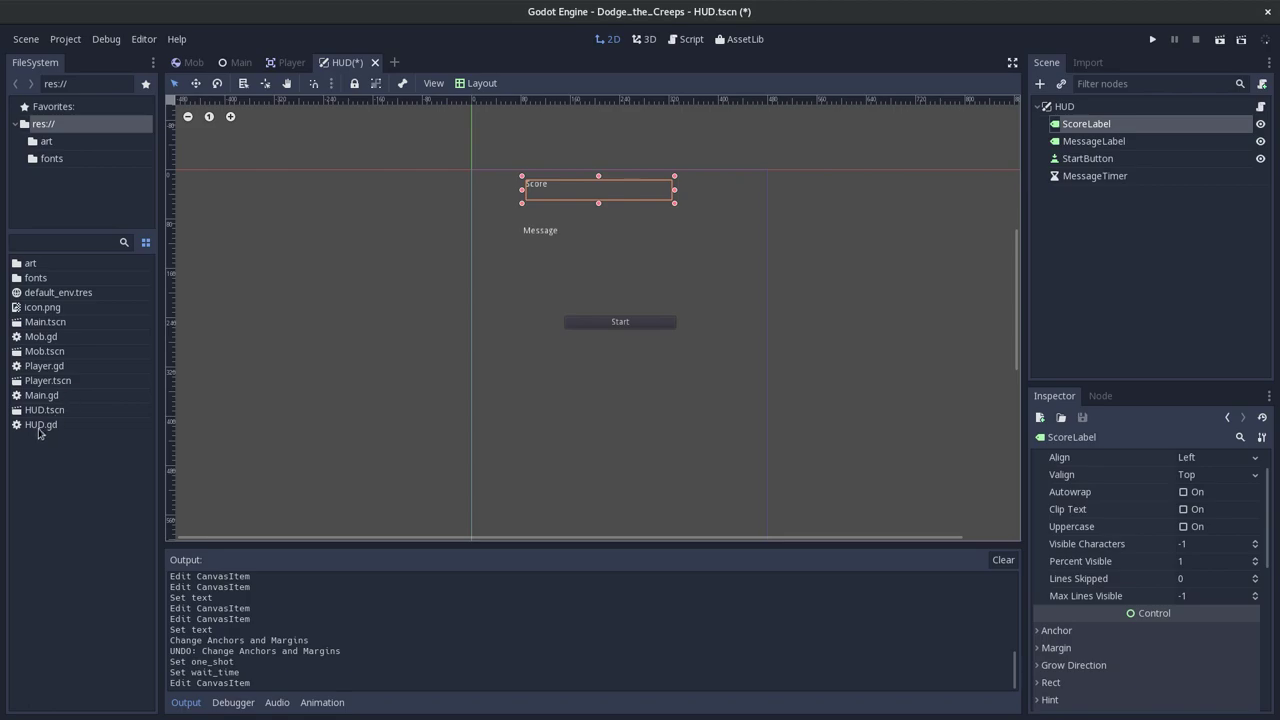
click(38, 426)
double_click(38, 426)
Note the MessageTimer and StartButton node names in the docs' signal instructions.
key(alt+Tab)
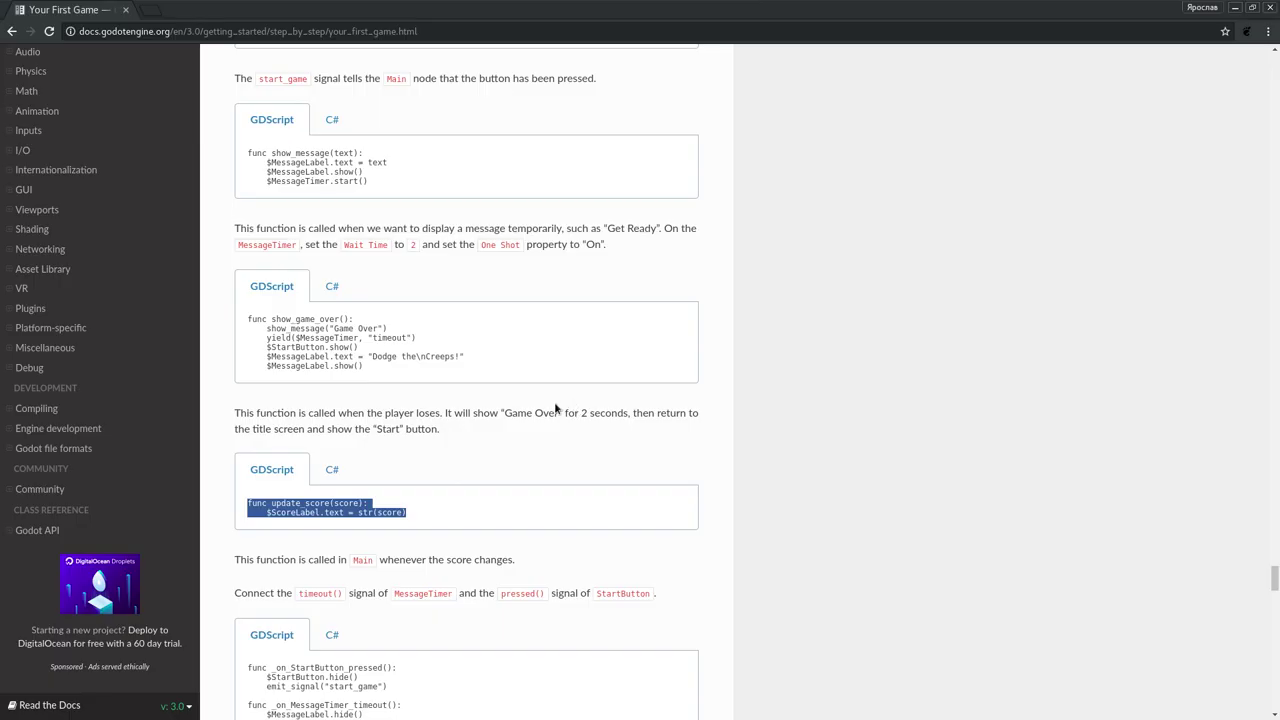
scroll(552, 408, down, 3)
scroll(552, 408, down, 1)
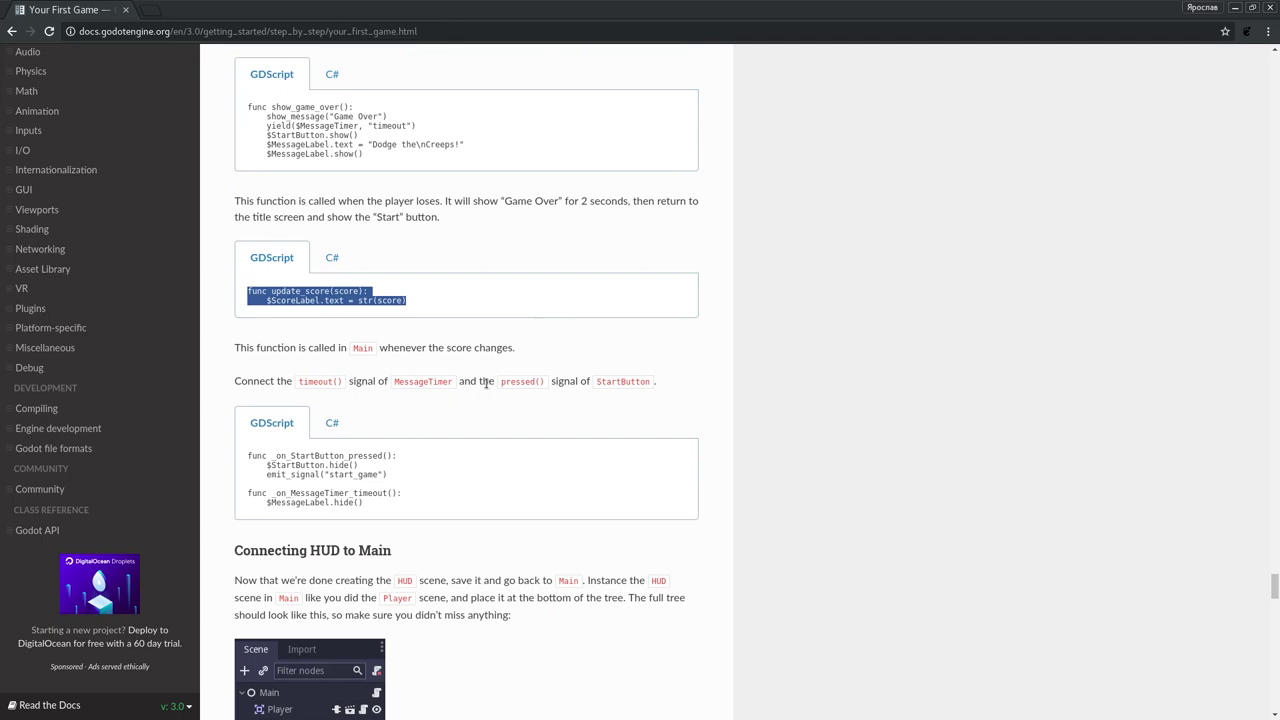
double_click(429, 381)
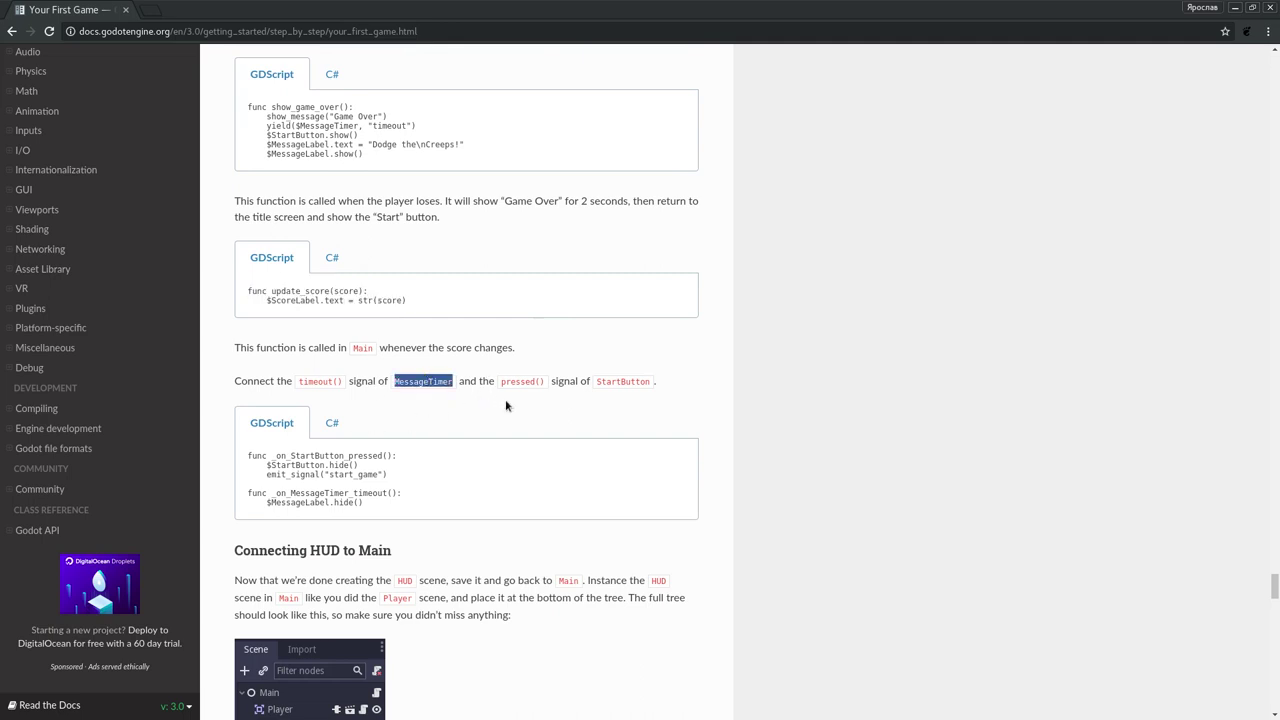
double_click(521, 381)
double_click(622, 381)
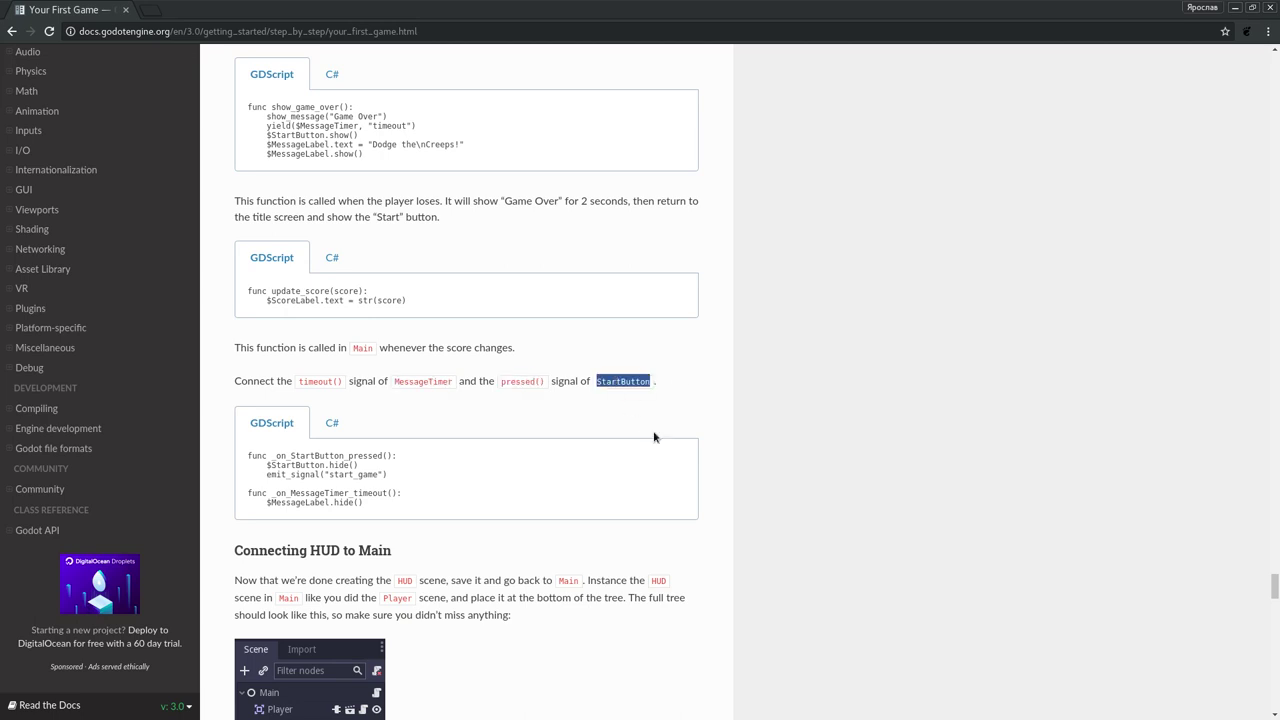
key(alt+Tab)
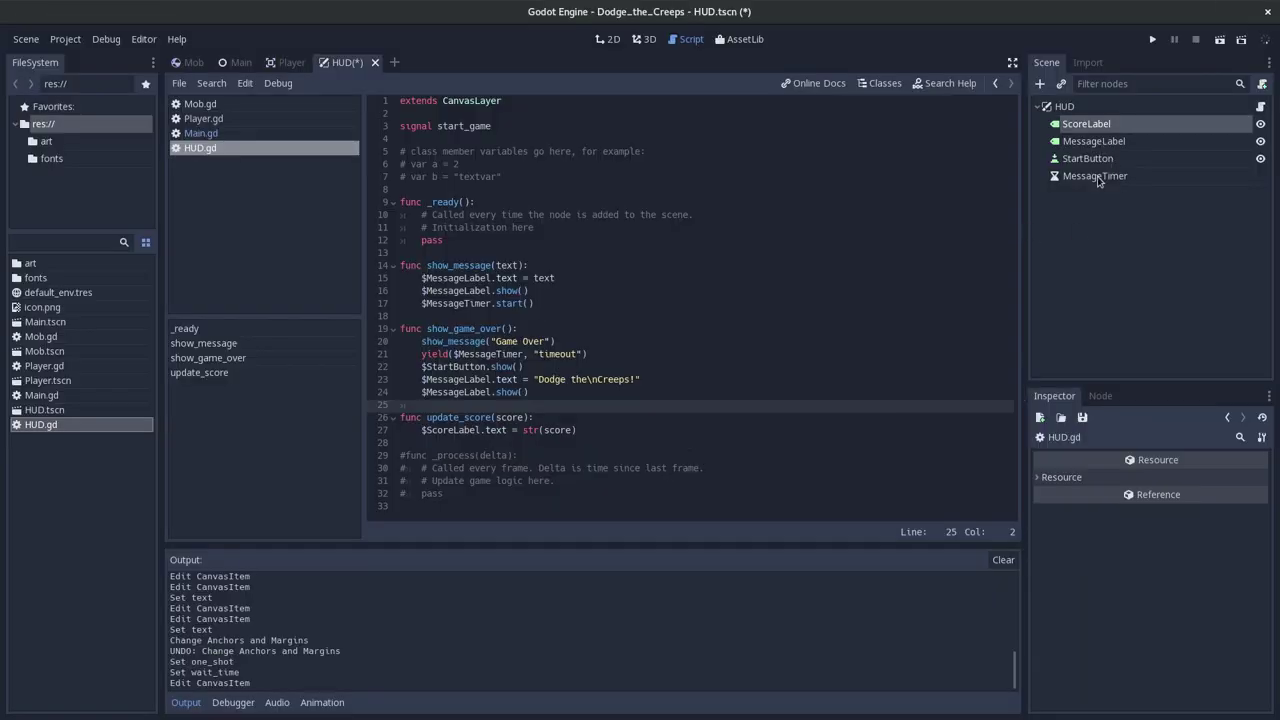
Connect MessageTimer's timeout signal to a new handler in HUD.gd.
click(1097, 177)
click(1099, 398)
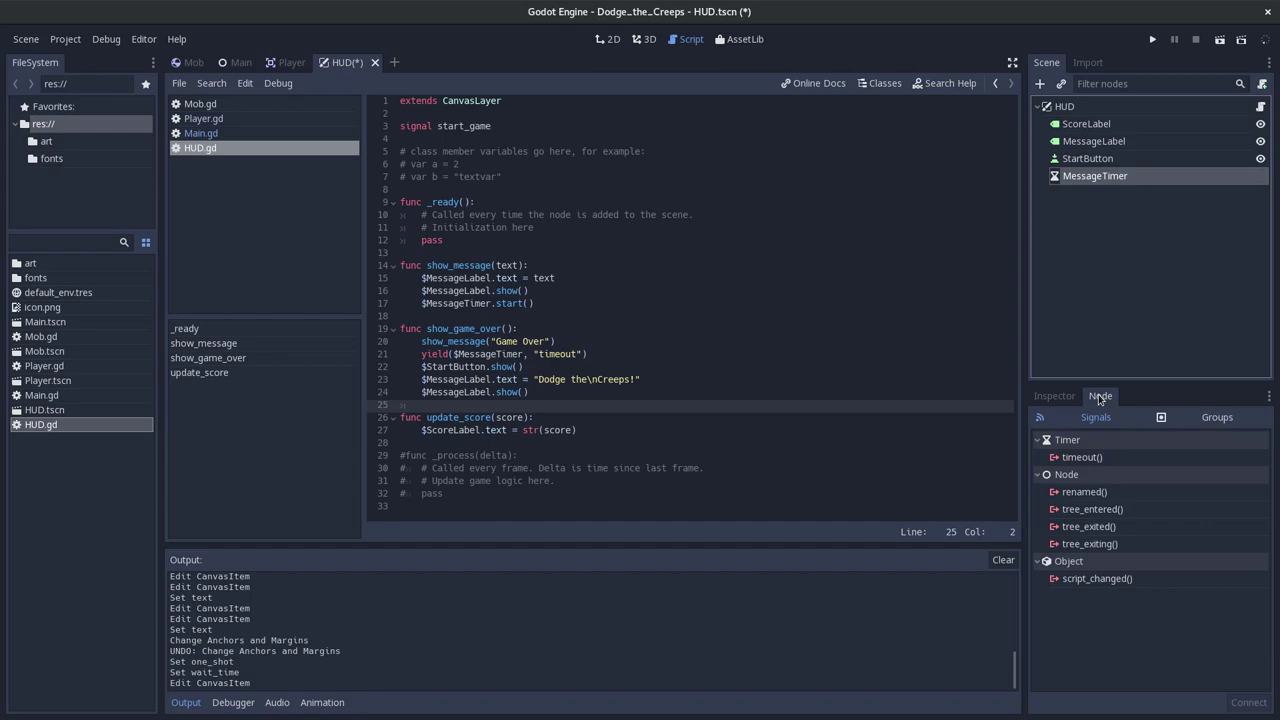
click(1068, 460)
click(1247, 706)
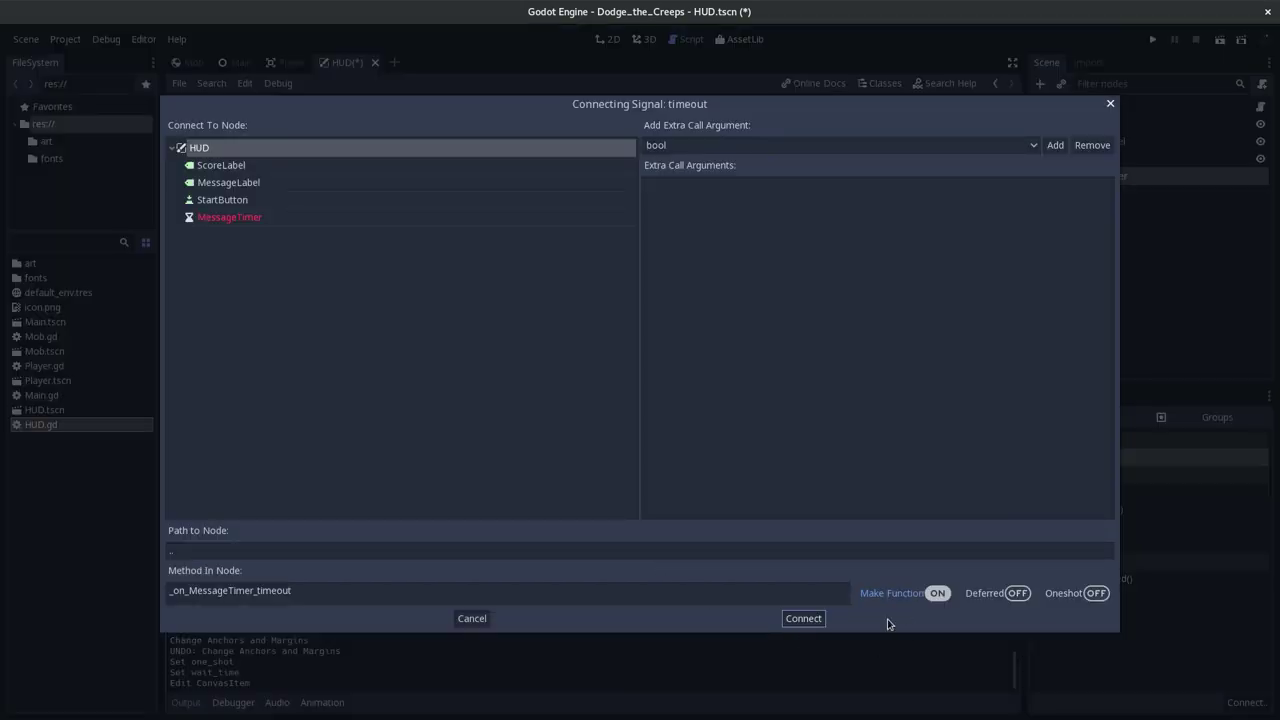
click(803, 617)
Connect StartButton's pressed signal to a new handler and save the script.
click(1100, 160)
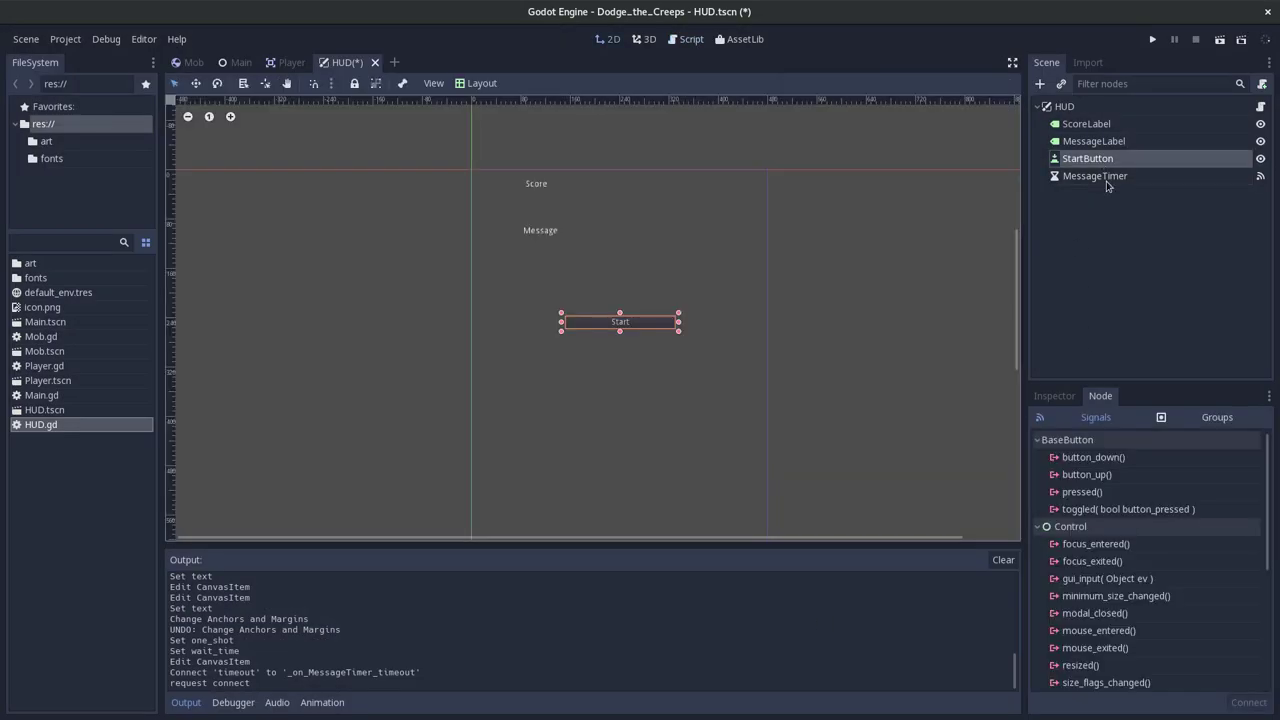
click(1080, 492)
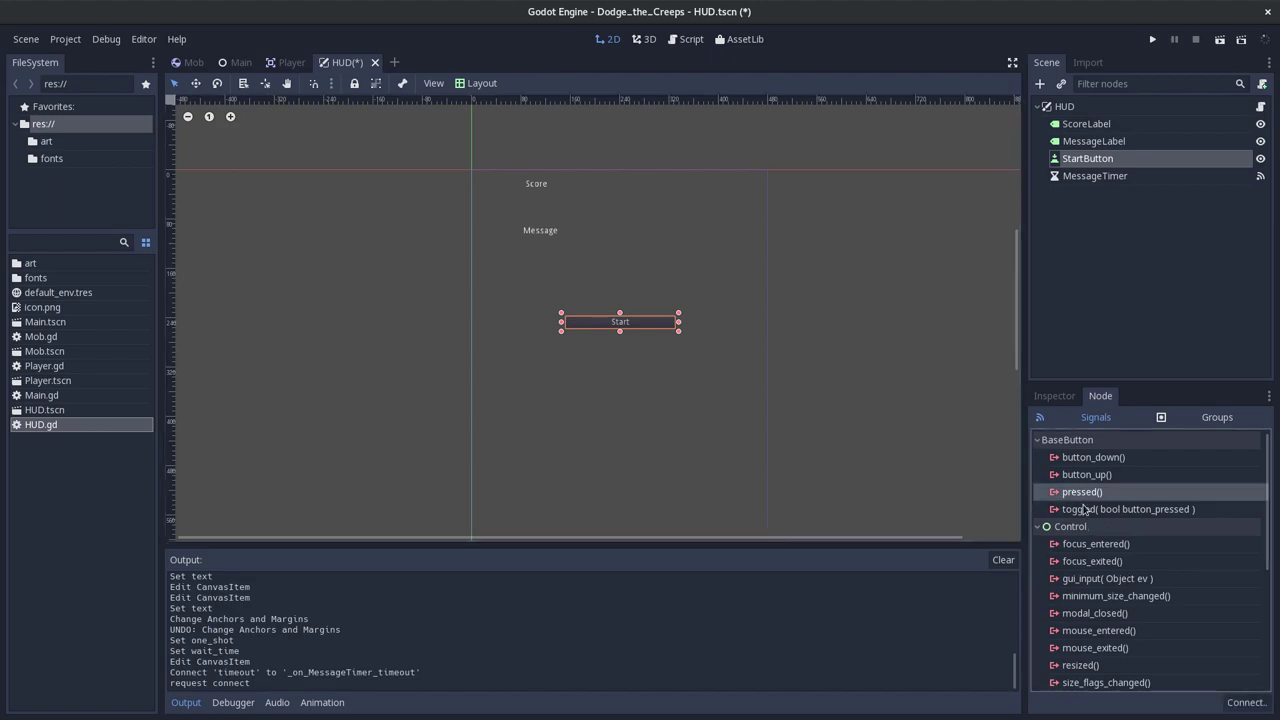
click(1245, 702)
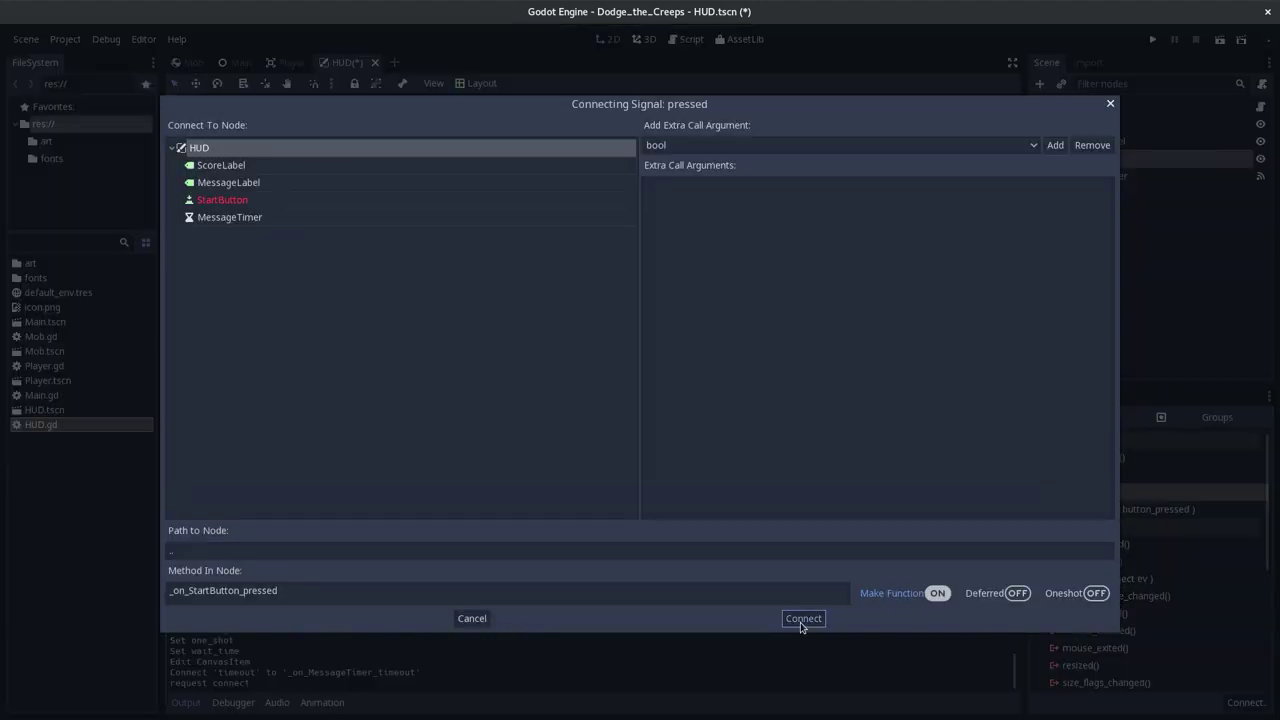
click(803, 618)
key(ctrl+s)
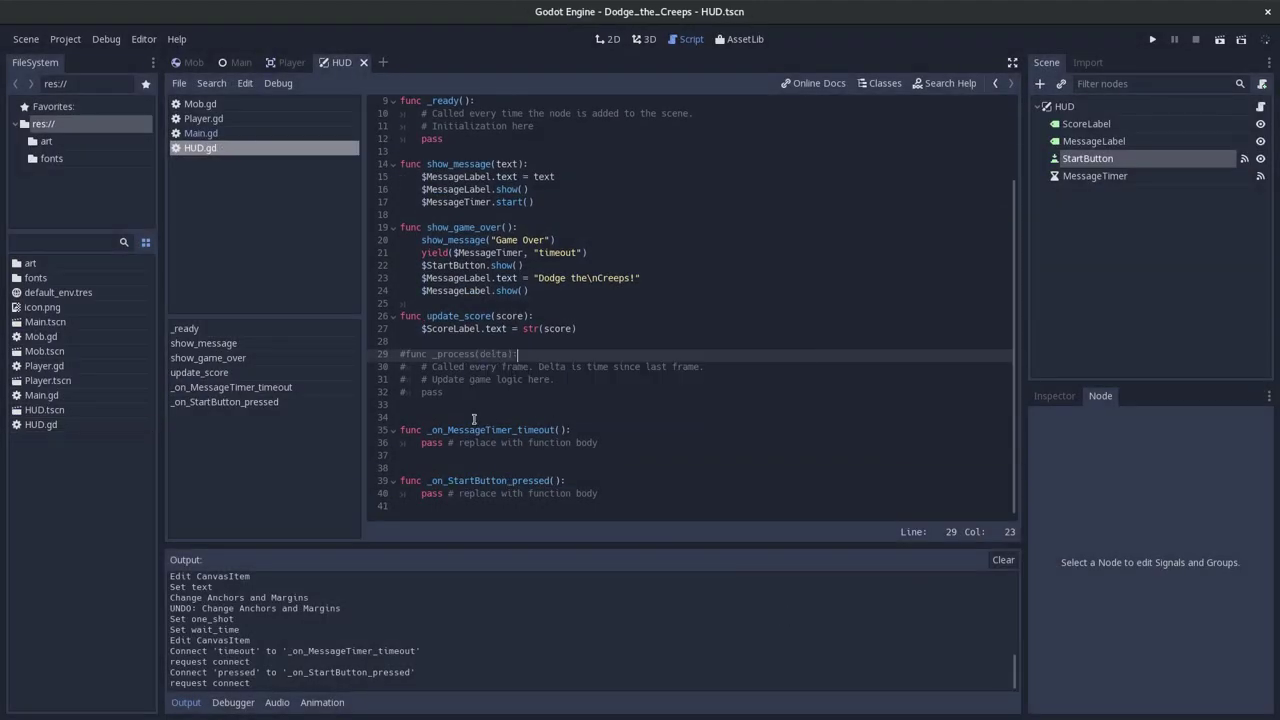
Look over the generated handler stubs, then scroll the docs to their code.
click(445, 417)
click(645, 449)
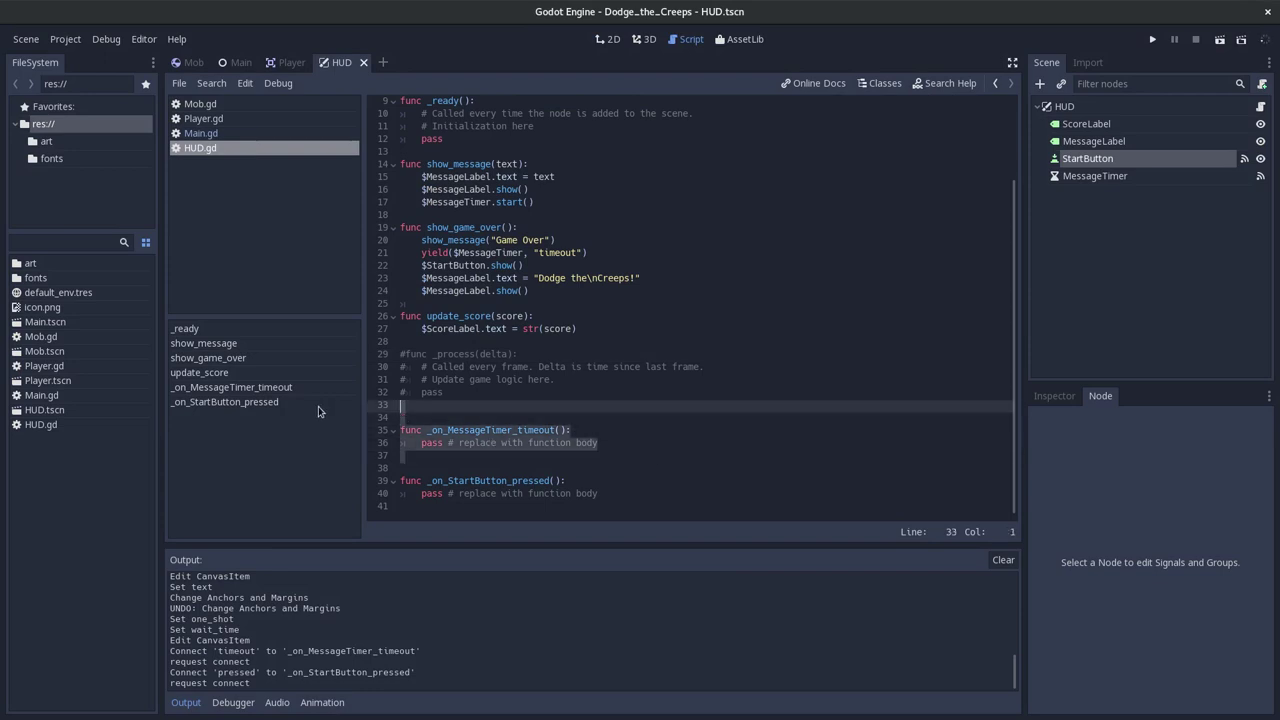
click(600, 484)
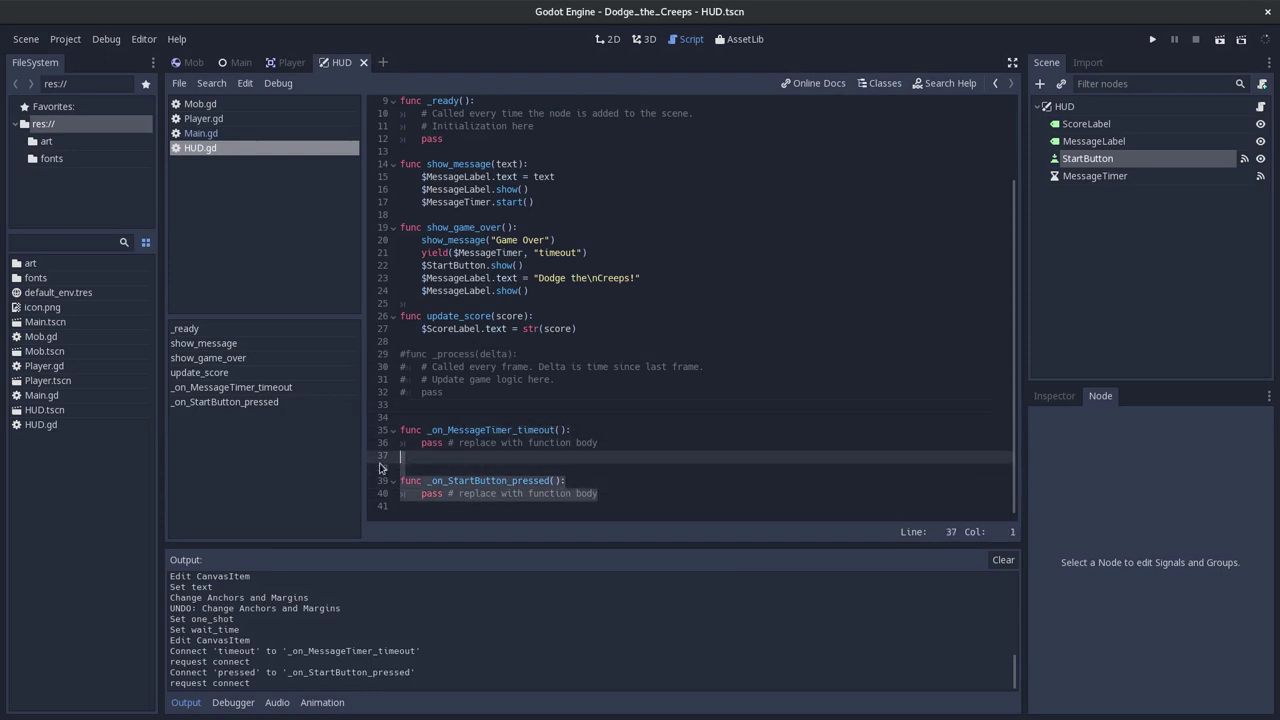
key(alt+Tab)
scroll(390, 374, down, 3)
Replace _on_StartButton_pressed's placeholder with lines hiding StartButton and emitting start_game.
scroll(390, 374, up, 2)
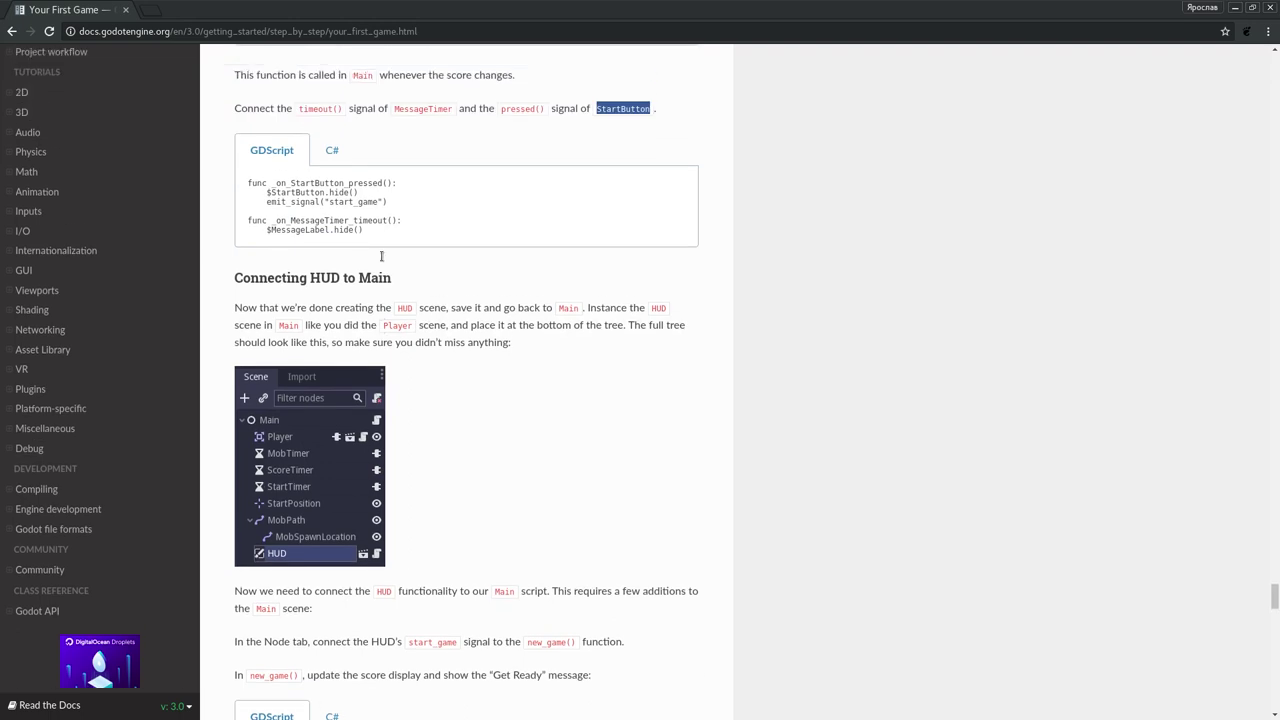
drag(390, 229, 203, 222)
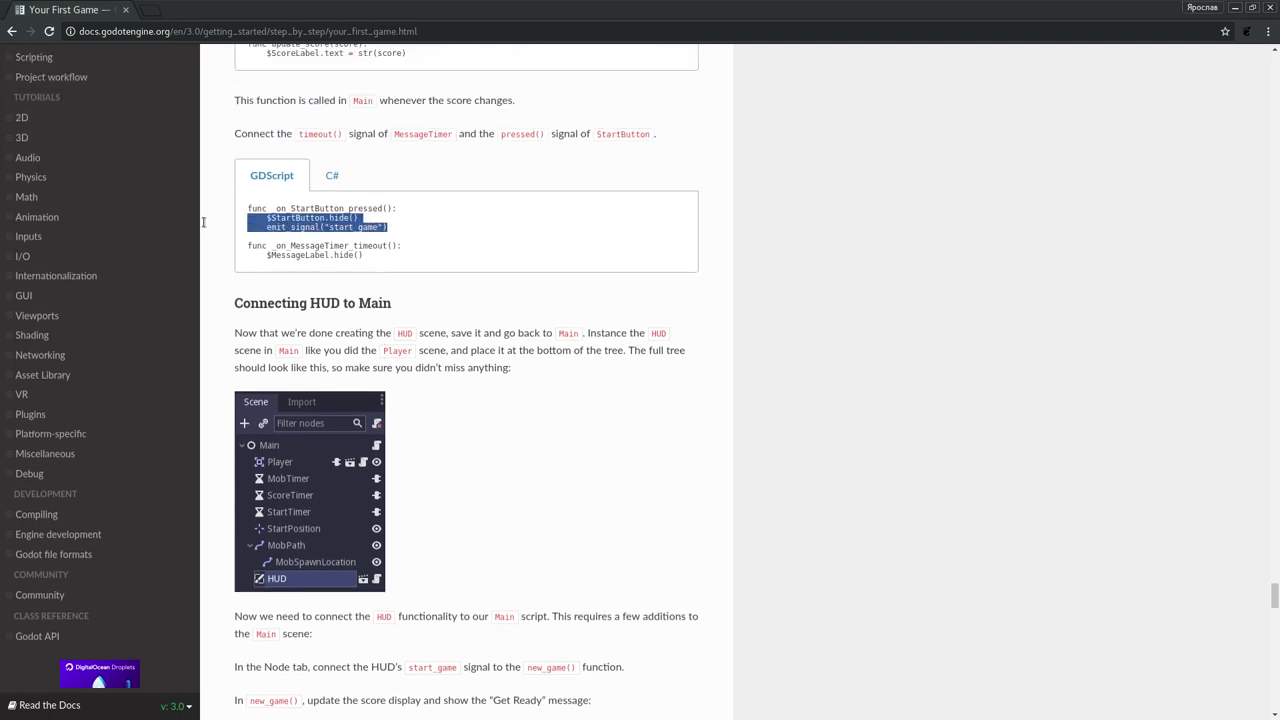
key(alt+Tab)
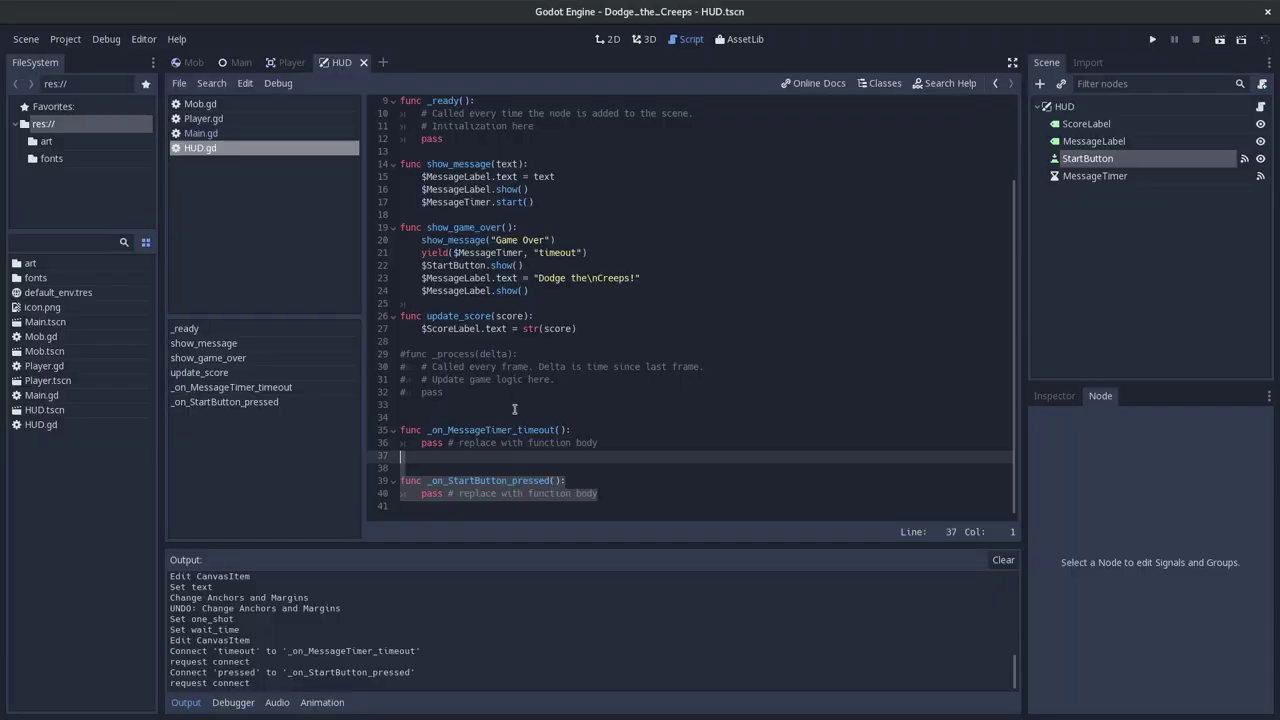
click(567, 481)
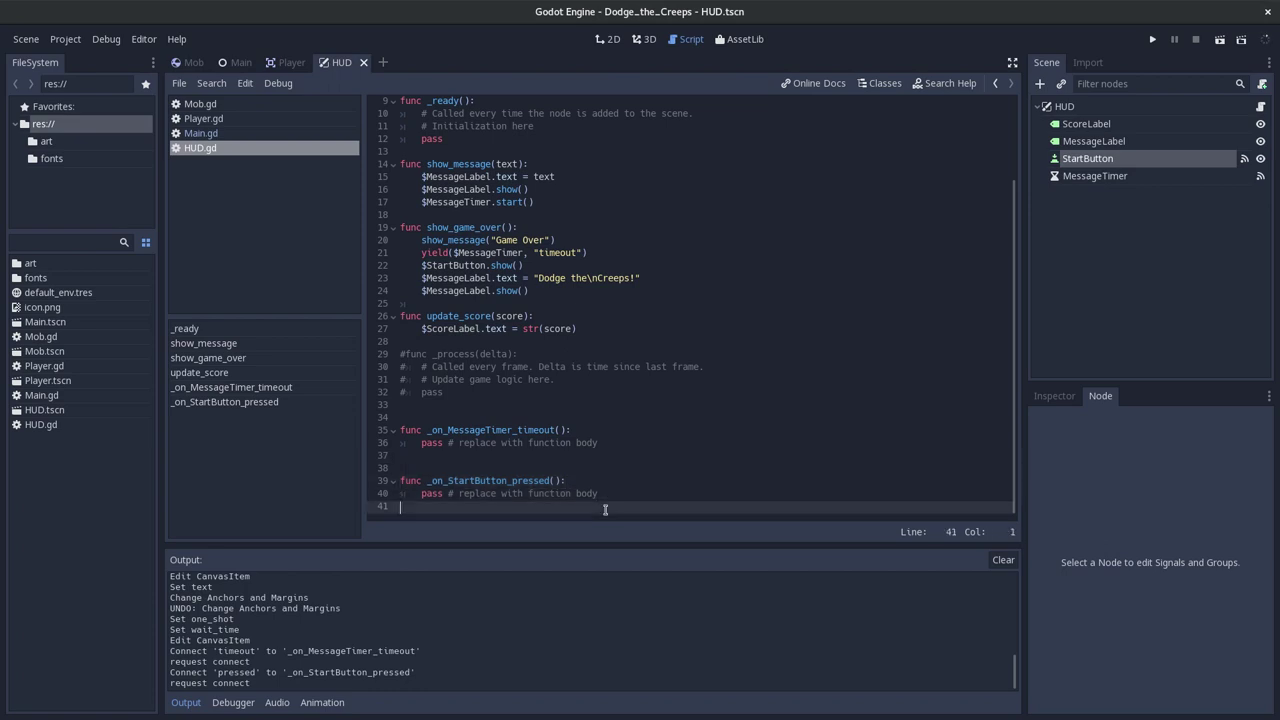
click(555, 493)
drag(598, 493, 340, 495)
text($StartButton.hide() 	emit_signal("start_game"))
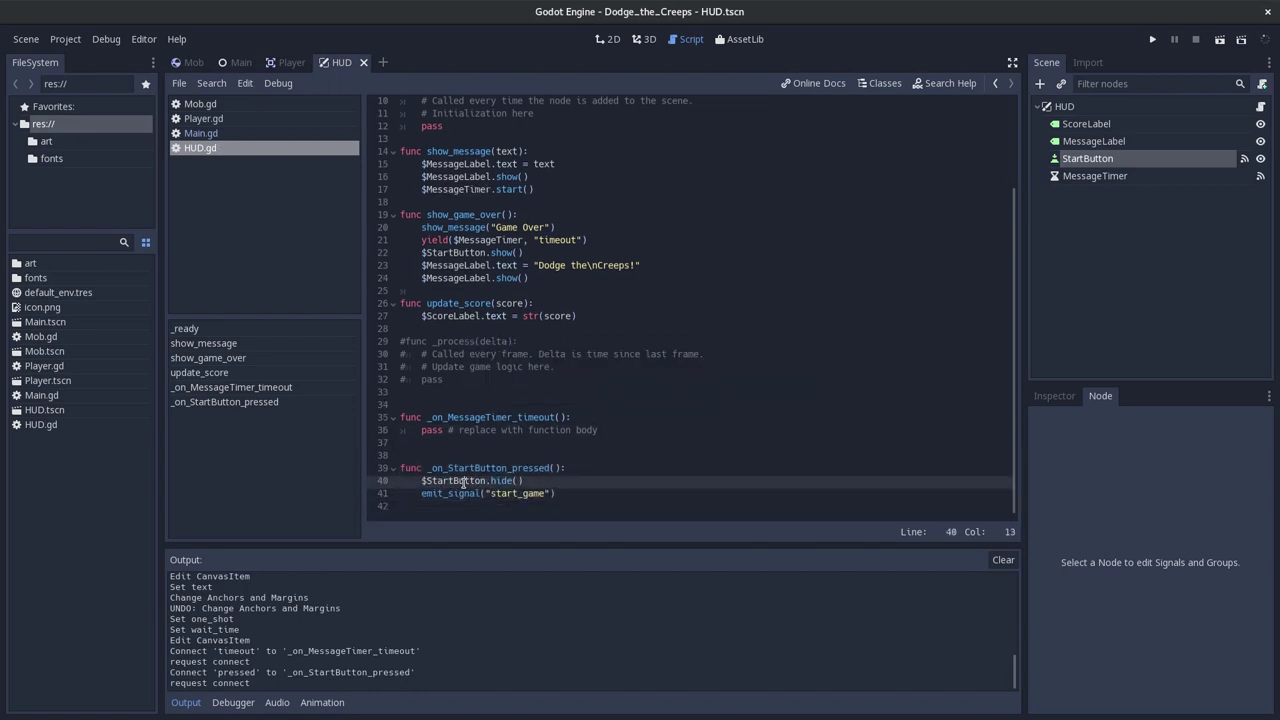
double_click(458, 481)
double_click(457, 494)
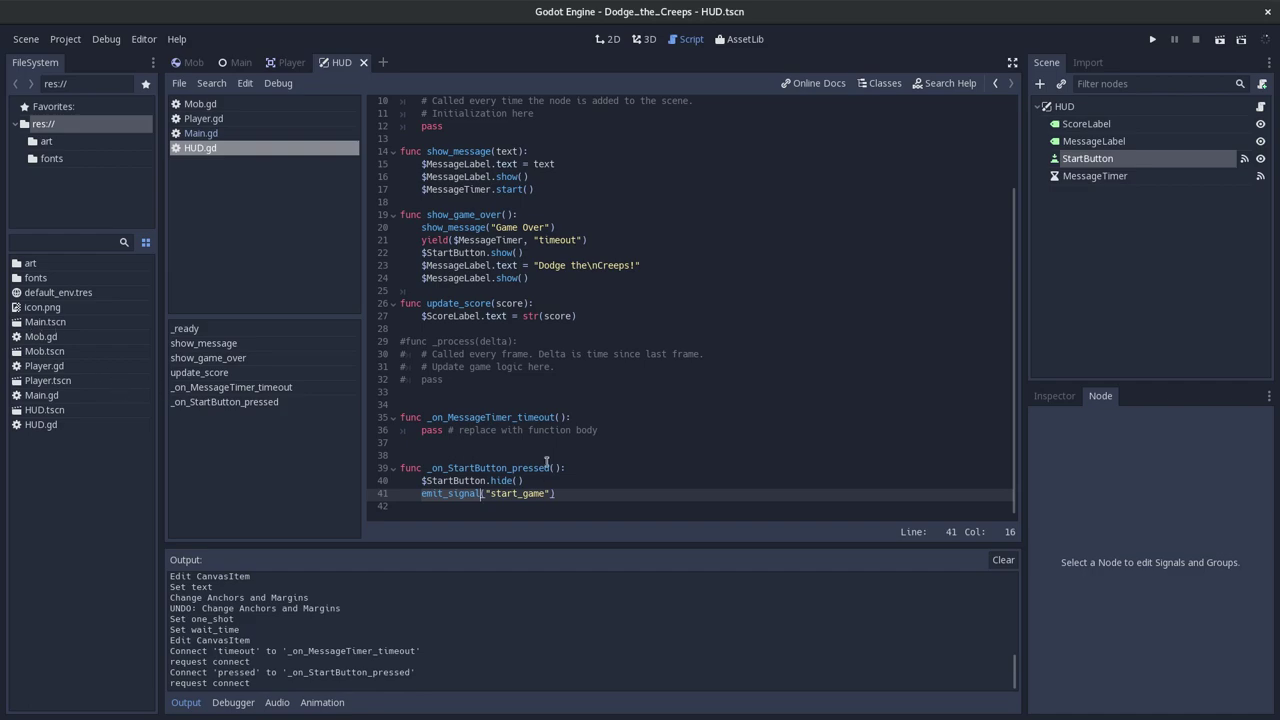
double_click(531, 493)
Put an indented $MessageLabel.hide() in the timeout handler, remove the blank line, and save.
key(alt+Tab)
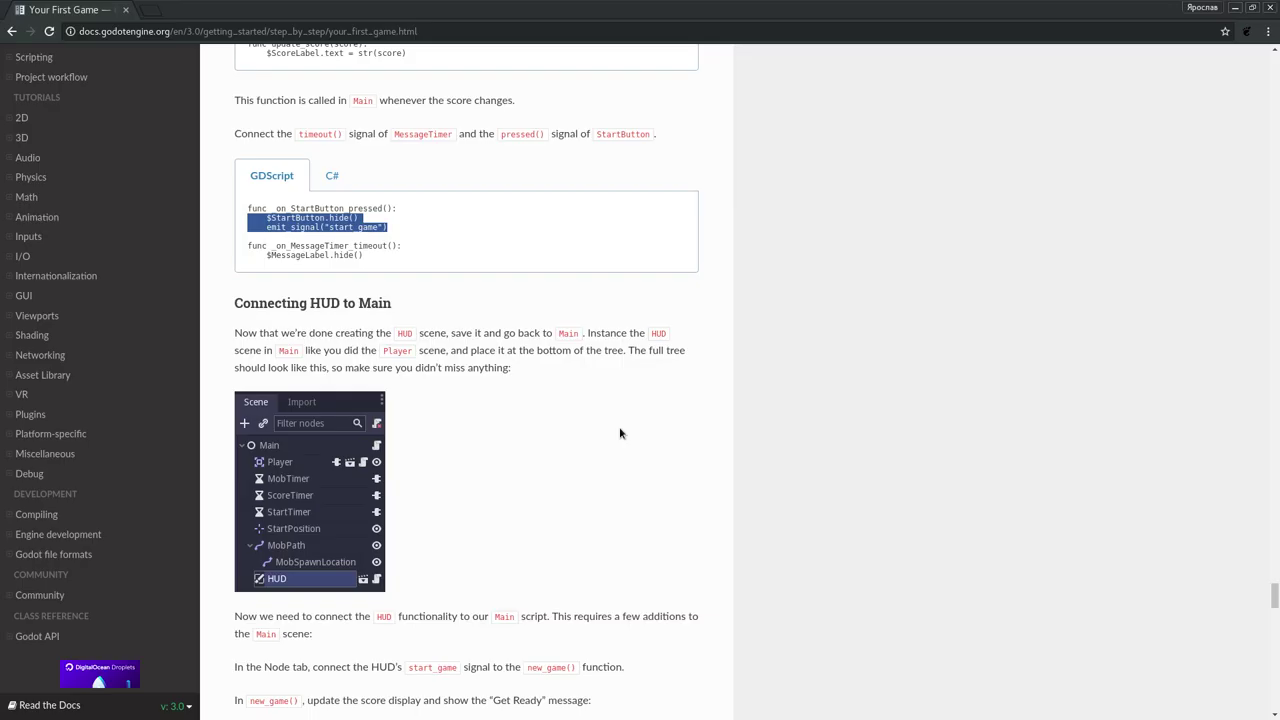
scroll(503, 417, down, 4)
scroll(503, 413, up, 3)
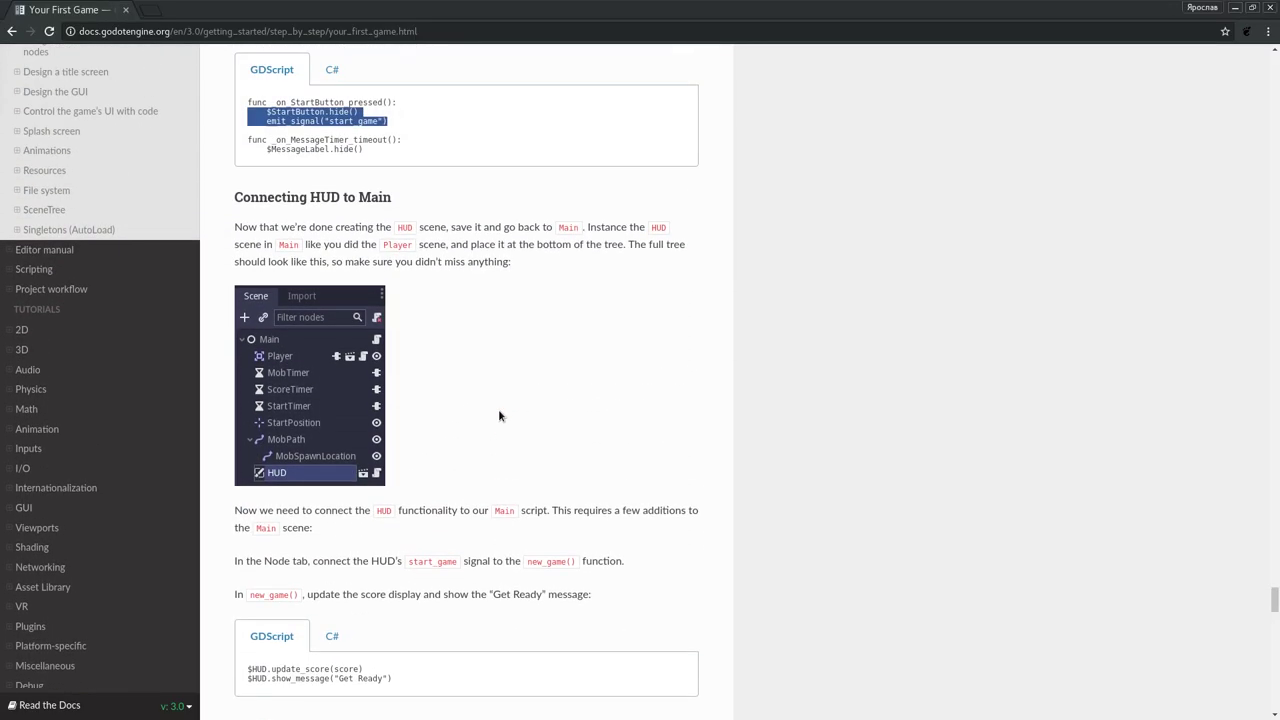
scroll(499, 415, up, 1)
click(364, 222)
drag(379, 224, 260, 221)
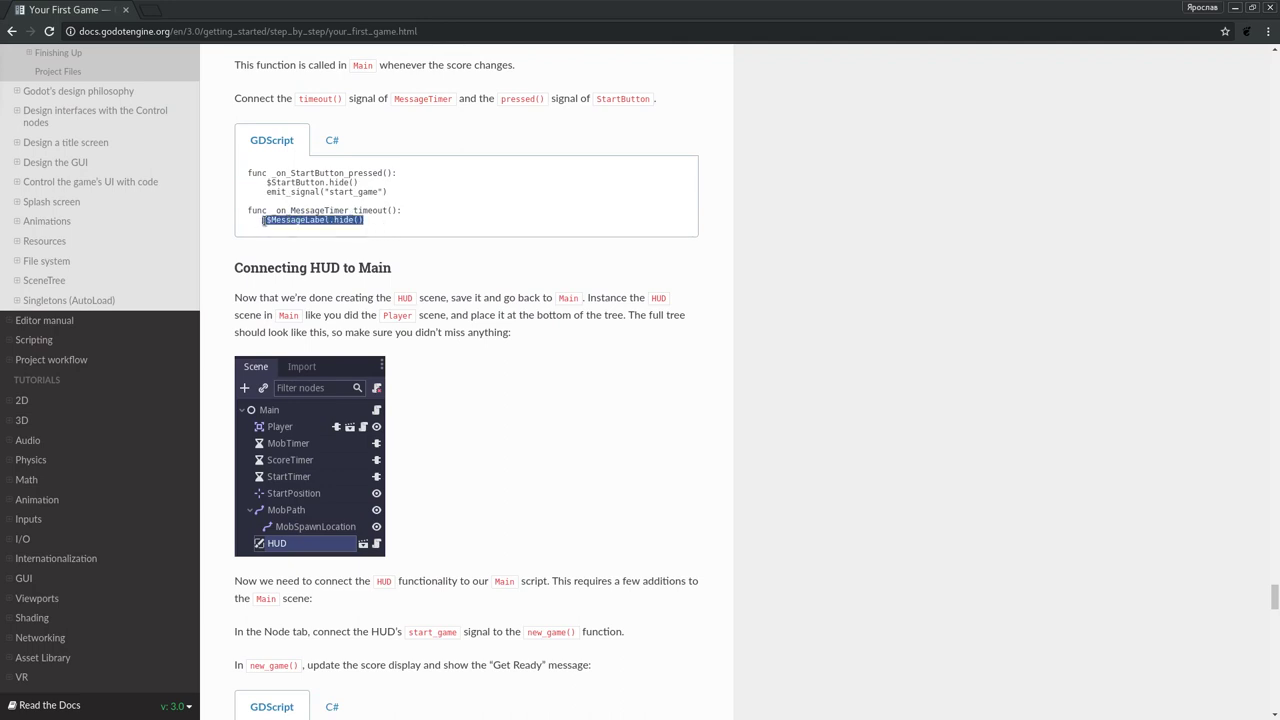
key(alt+Tab)
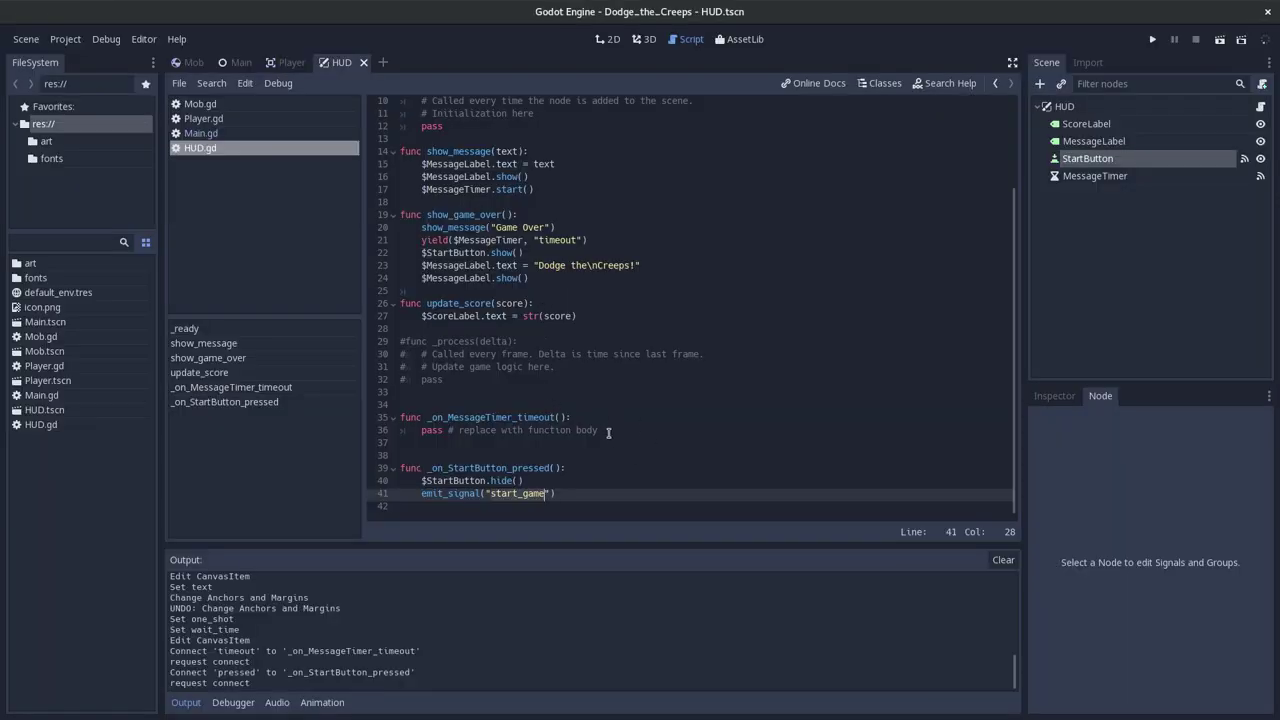
drag(608, 432, 366, 428)
text(func _on_MessageTimer_timeout():  $MessageLabel.hide())
key(ctrl+s)
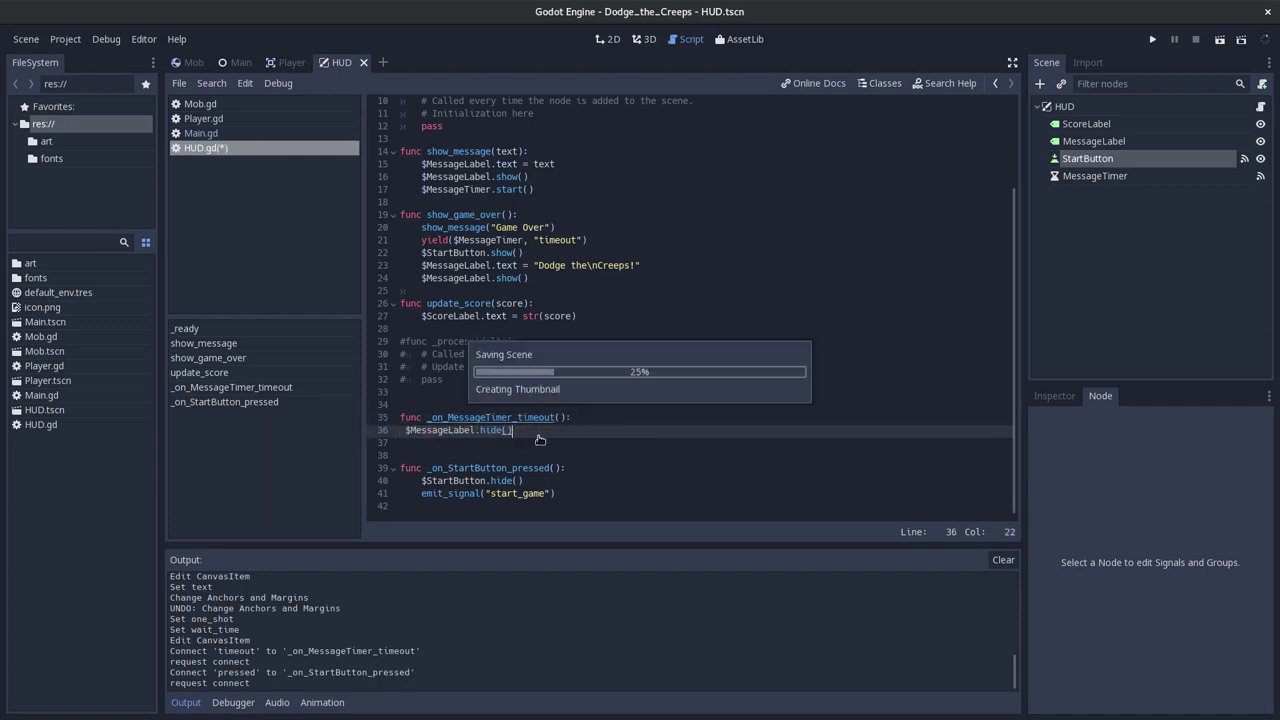
key(Tab)
key(ctrl+s)
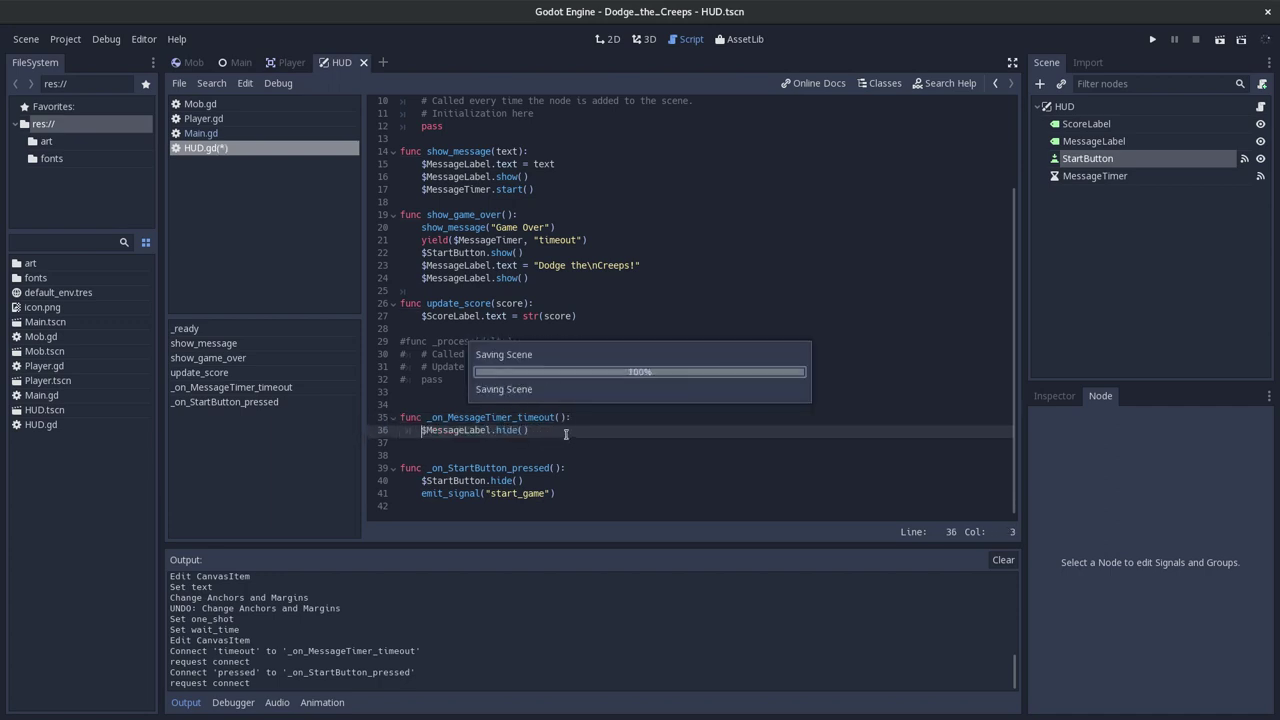
click(464, 447)
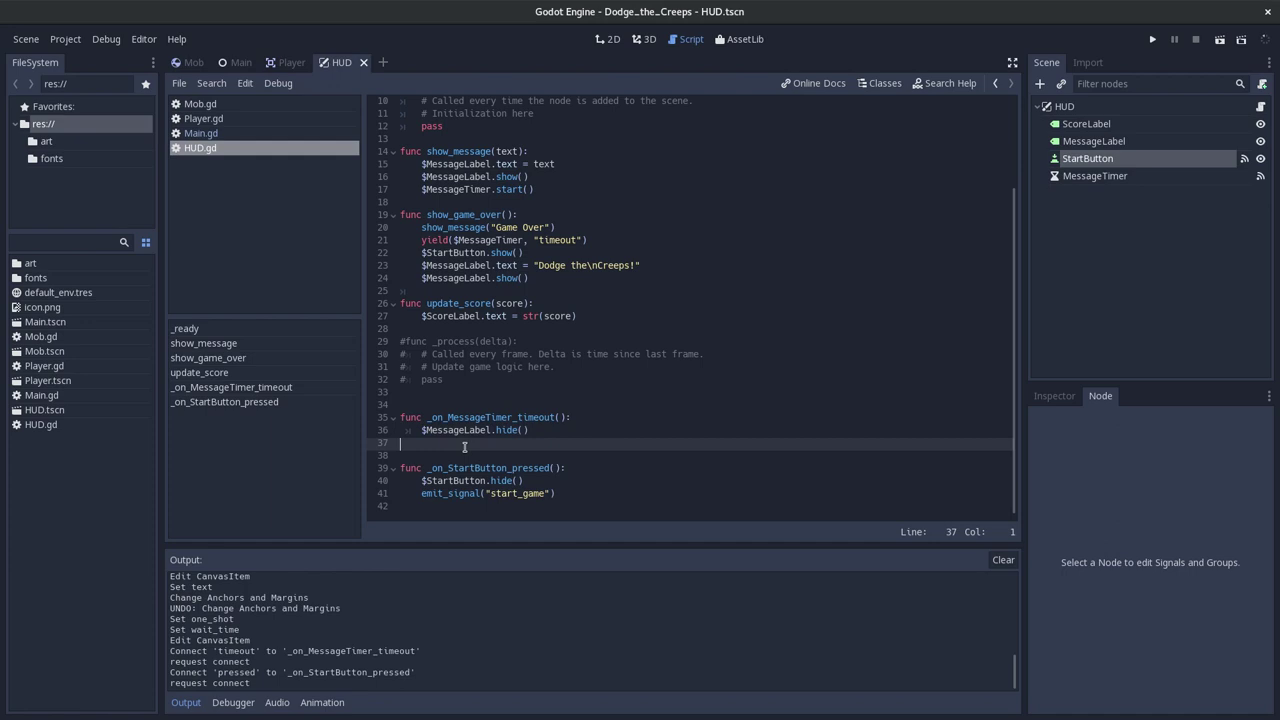
key(BackSpace)
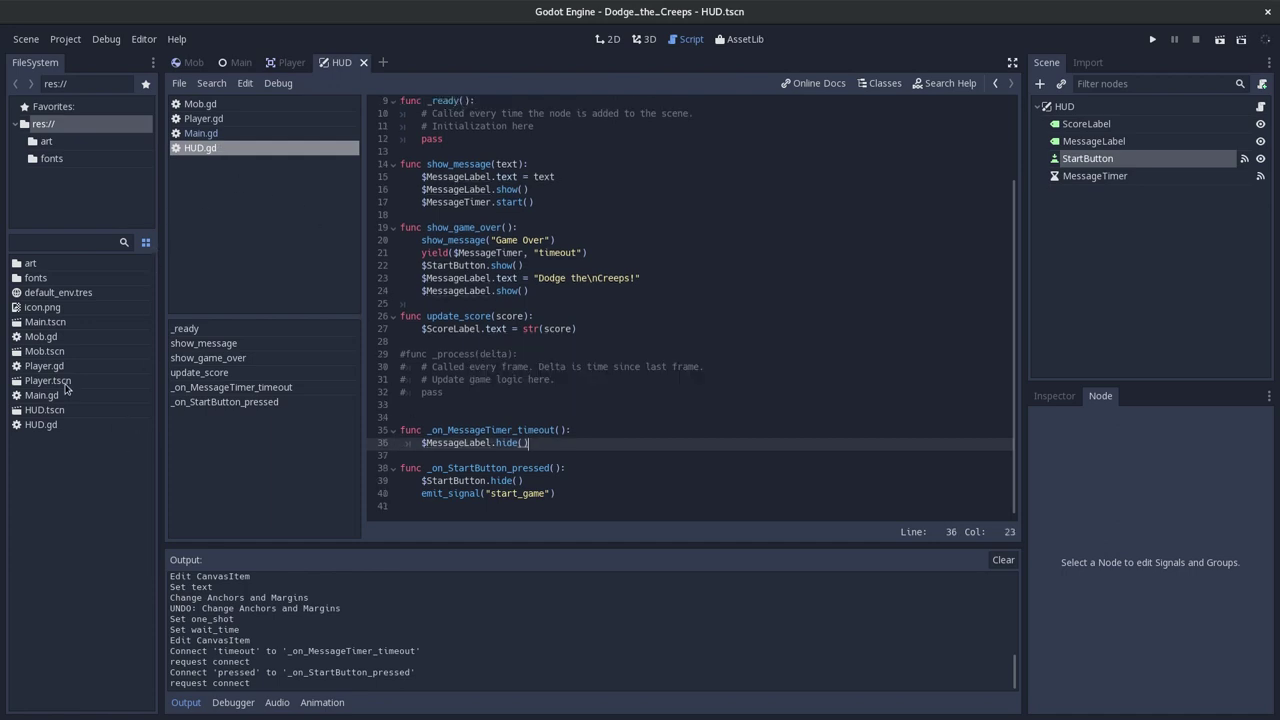
click(33, 428)
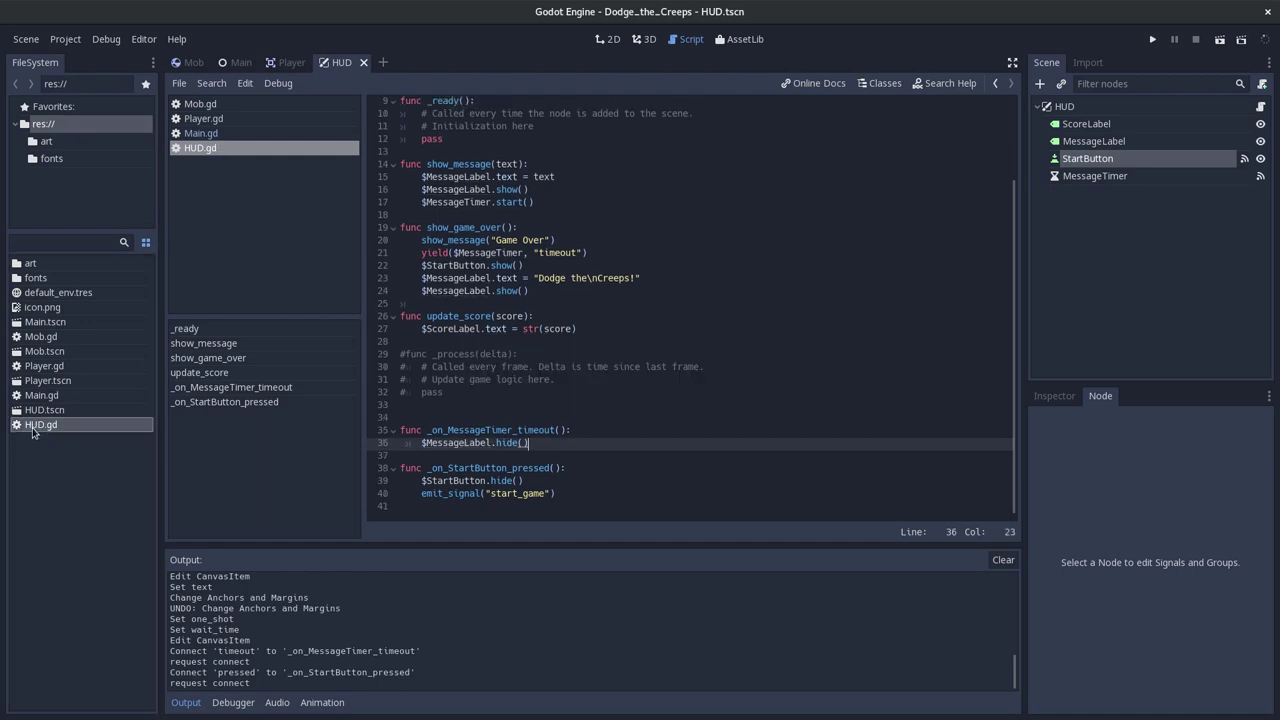
click(608, 40)
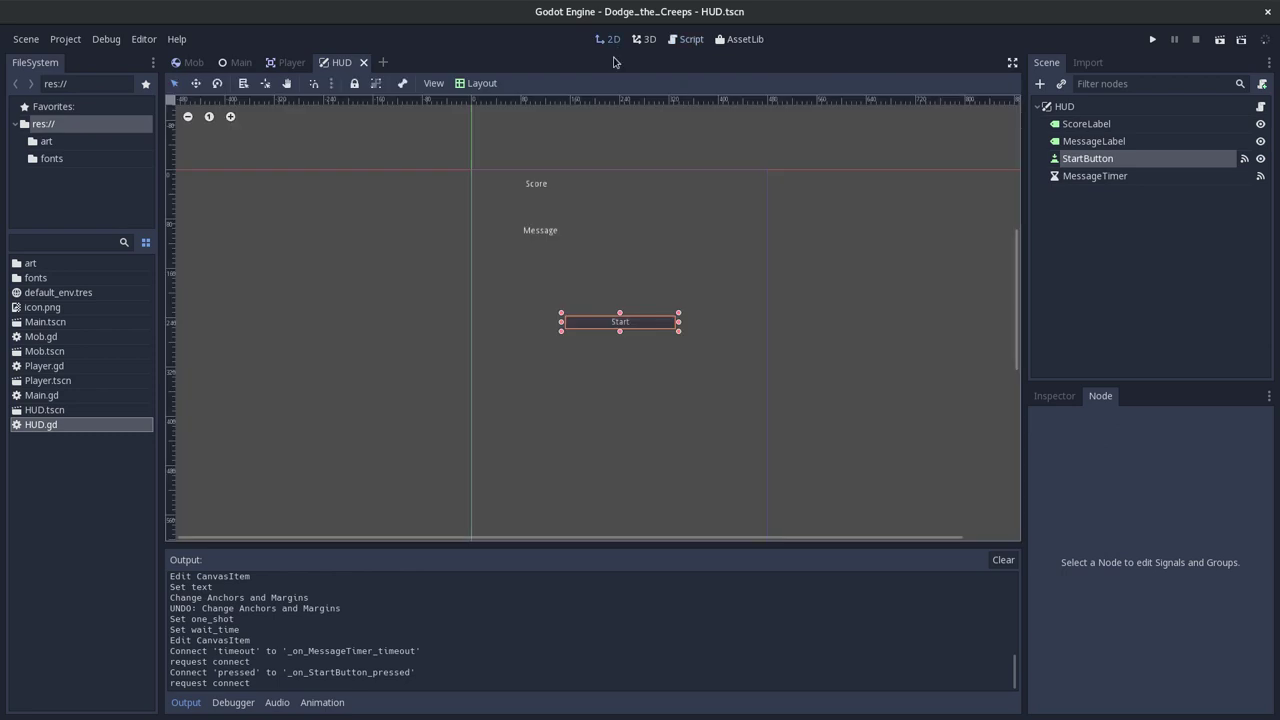
click(538, 234)
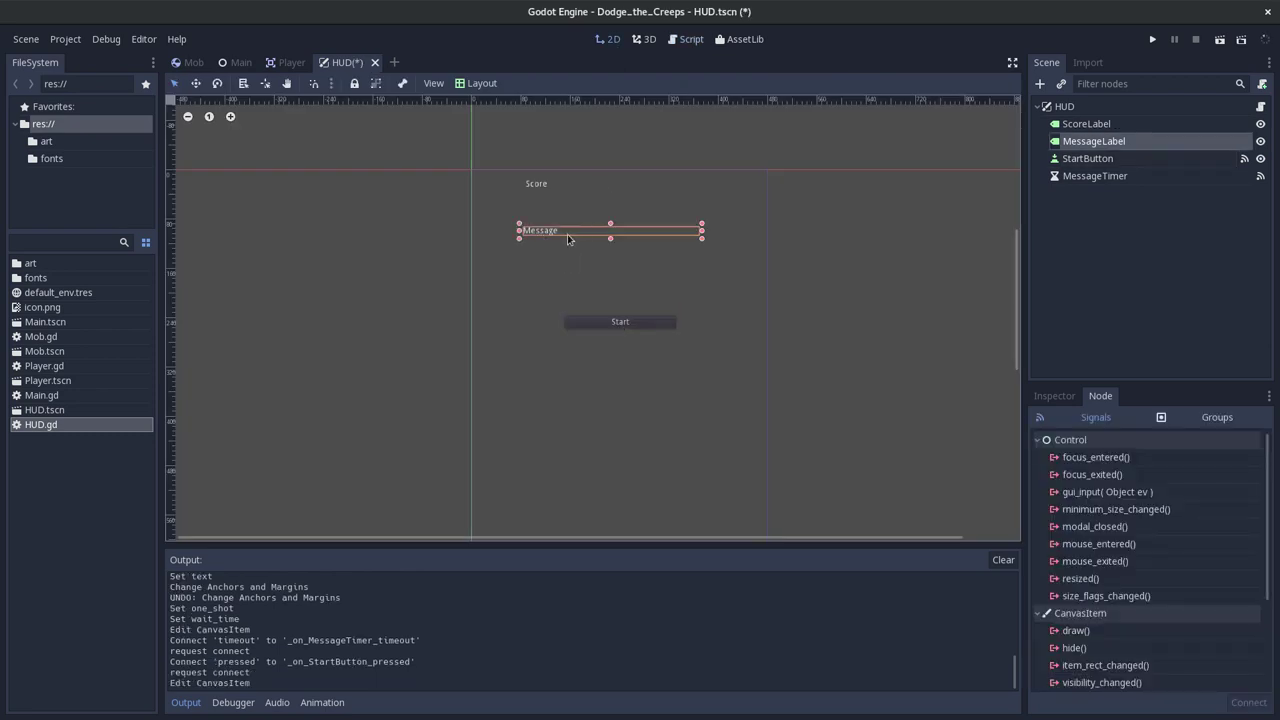
click(631, 324)
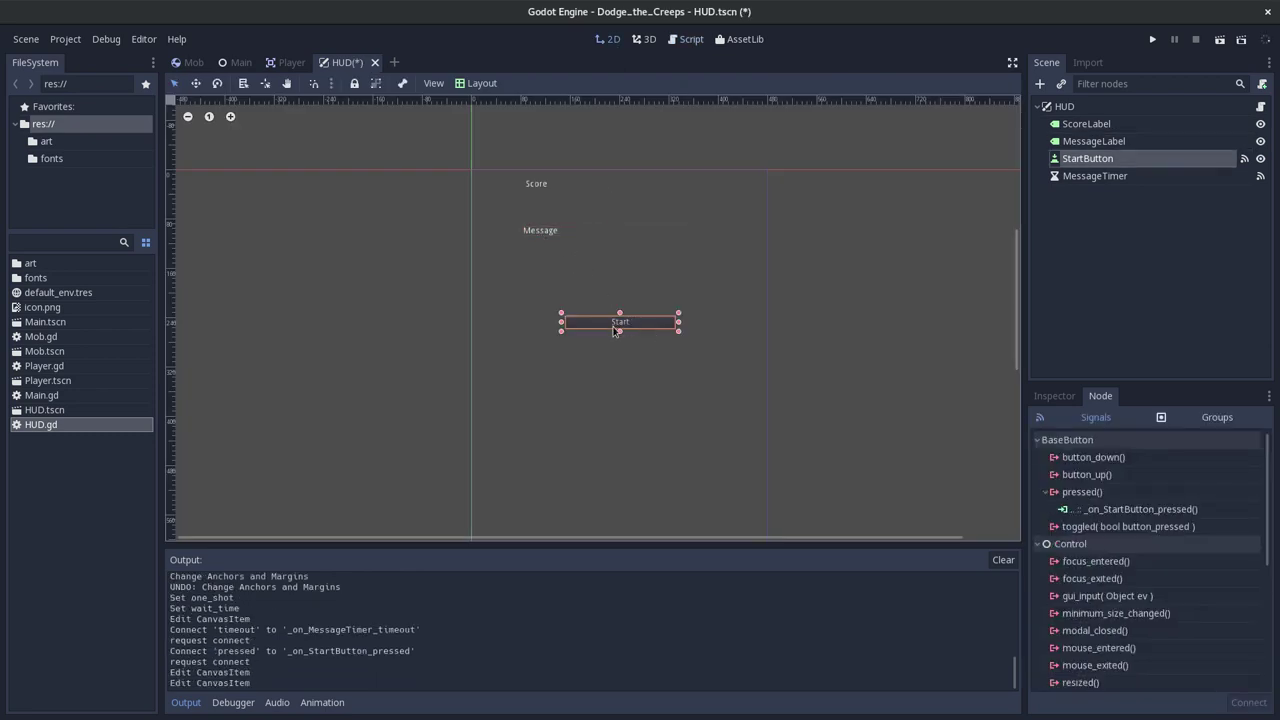
click(533, 230)
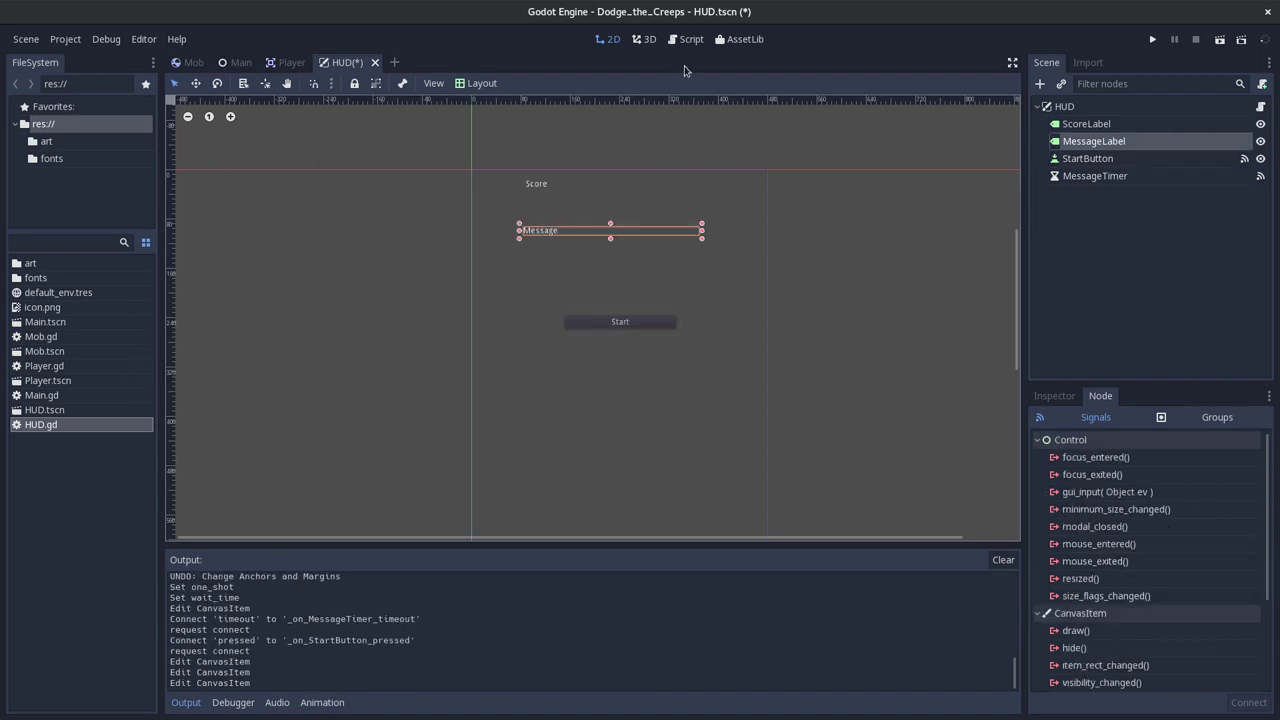
click(690, 40)
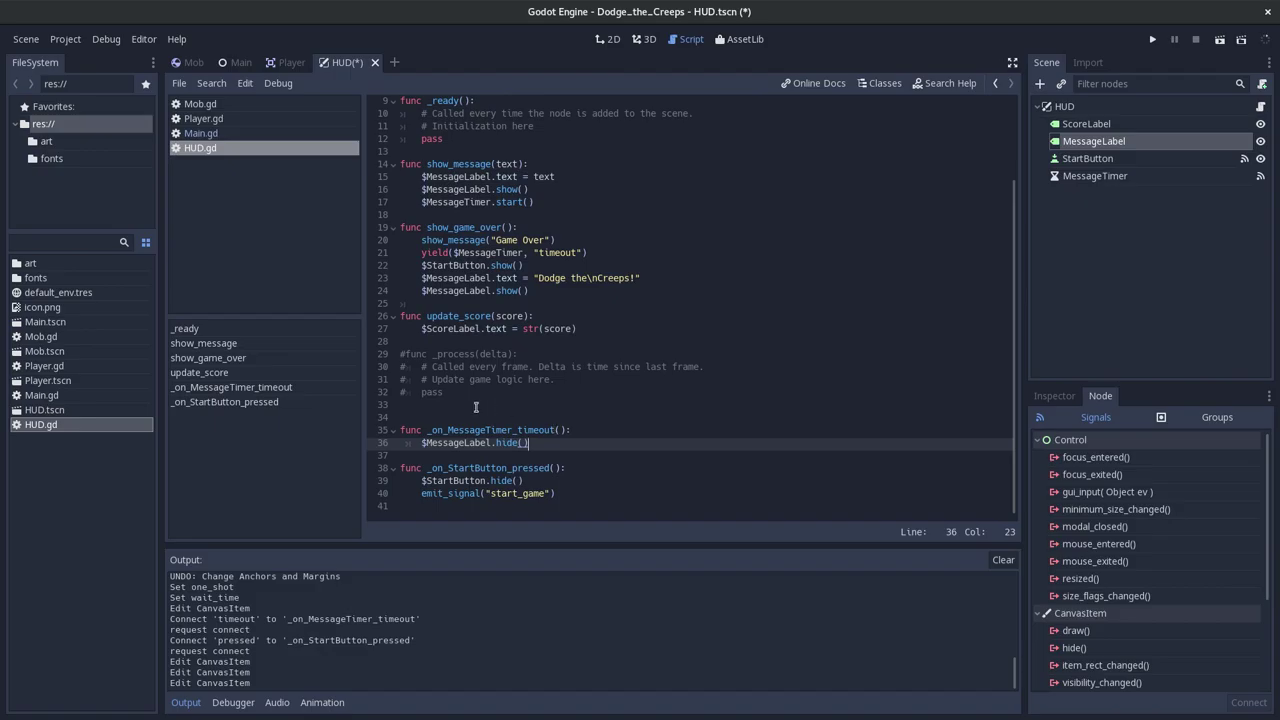
click(476, 407)
key(alt+Tab)
scroll(455, 411, down, 2)
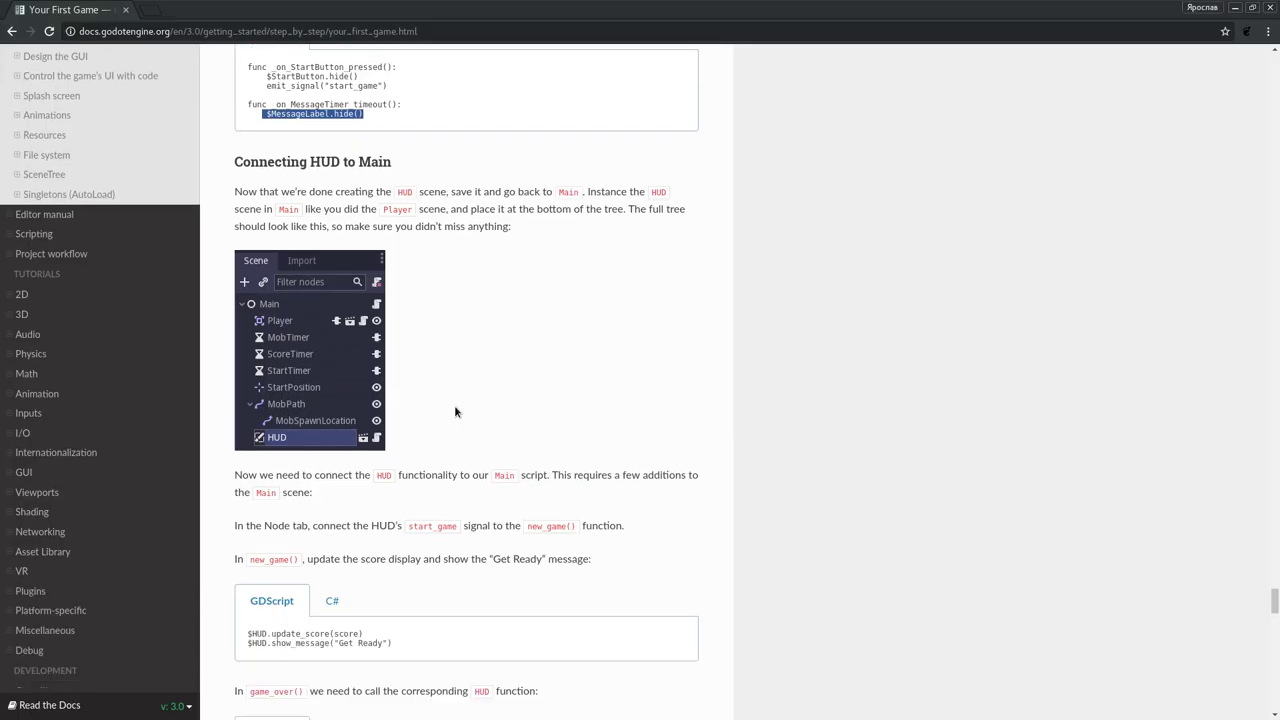
scroll(454, 405, down, 1)
double_click(384, 404)
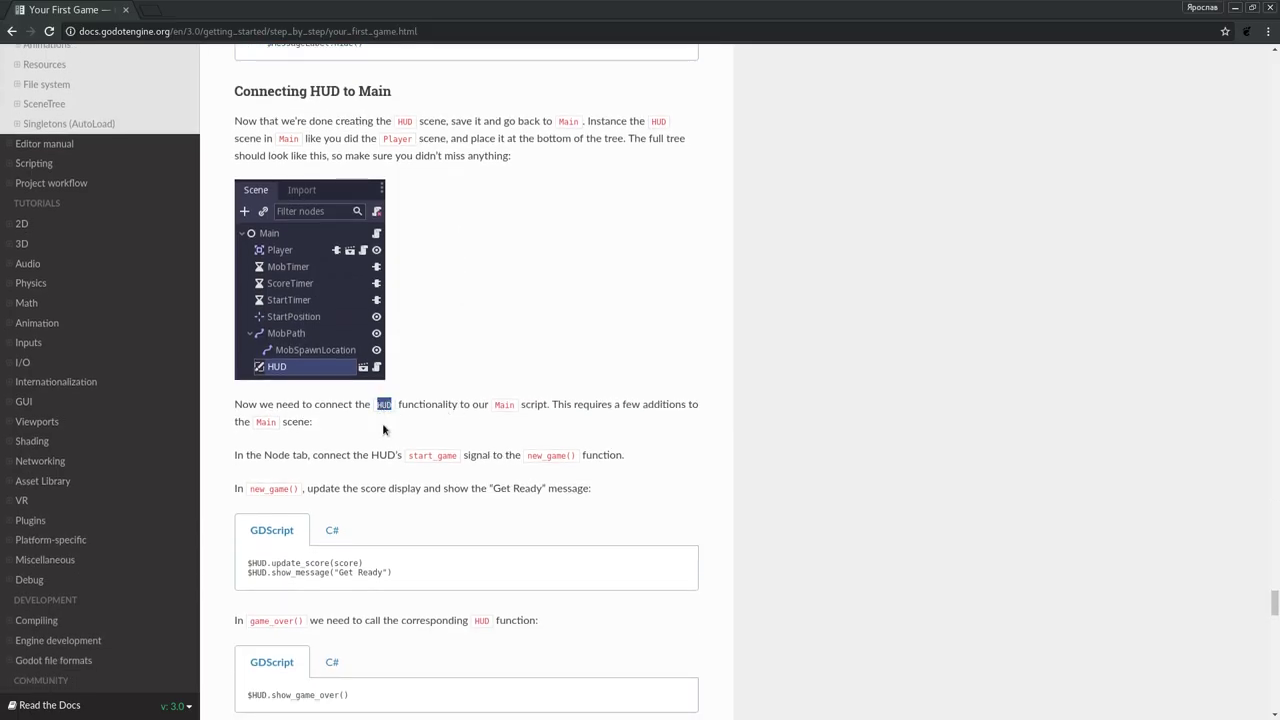
click(357, 403)
double_click(378, 404)
click(404, 404)
double_click(498, 404)
scroll(462, 419, down, 1)
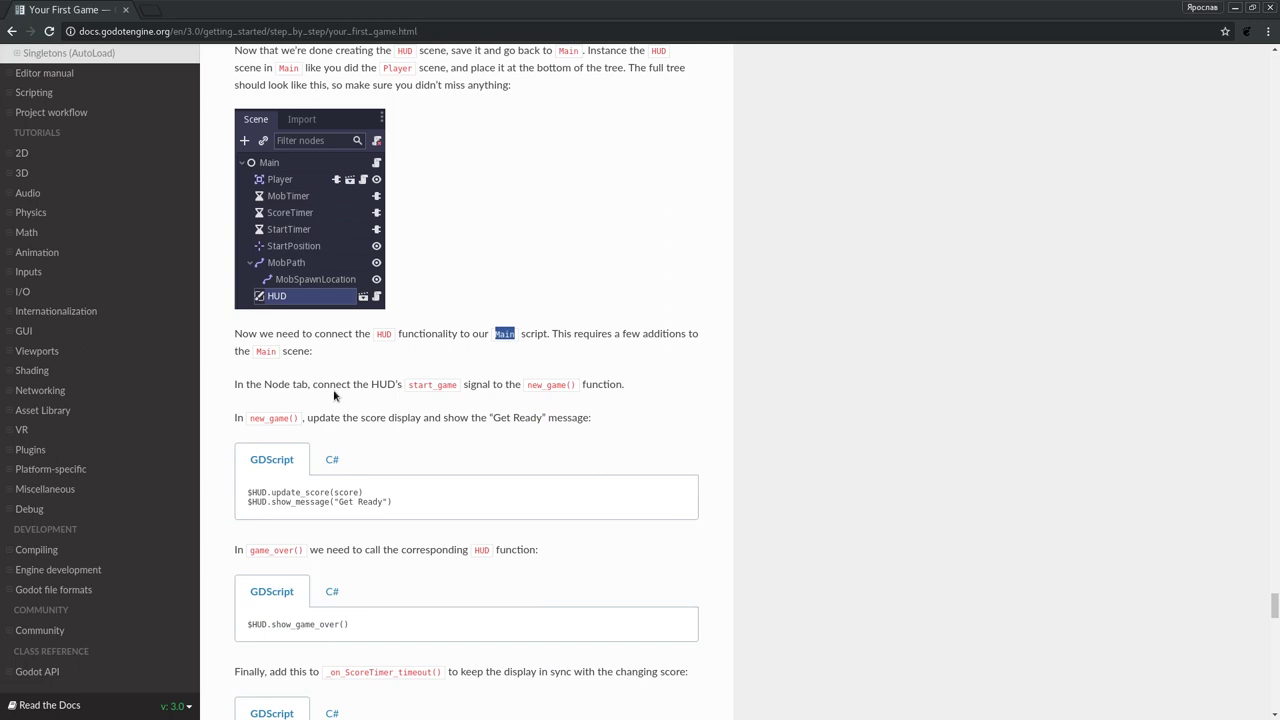
double_click(512, 384)
double_click(280, 386)
double_click(380, 384)
double_click(428, 386)
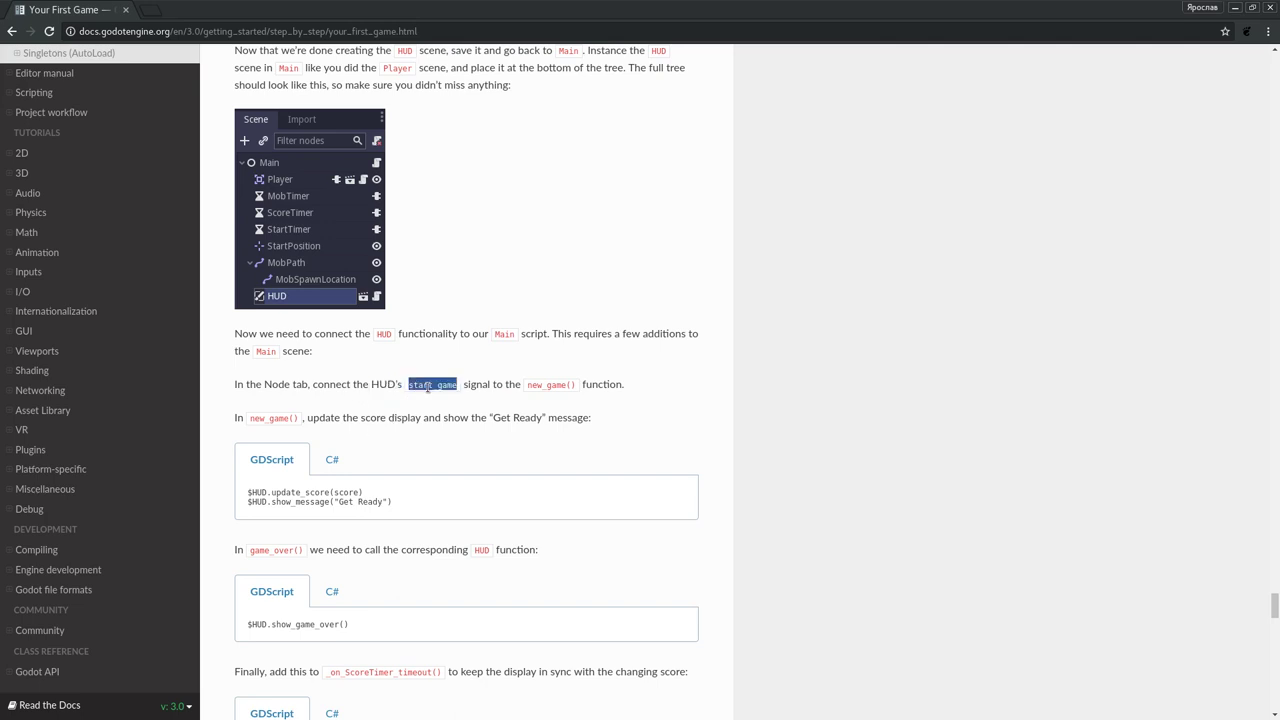
double_click(536, 386)
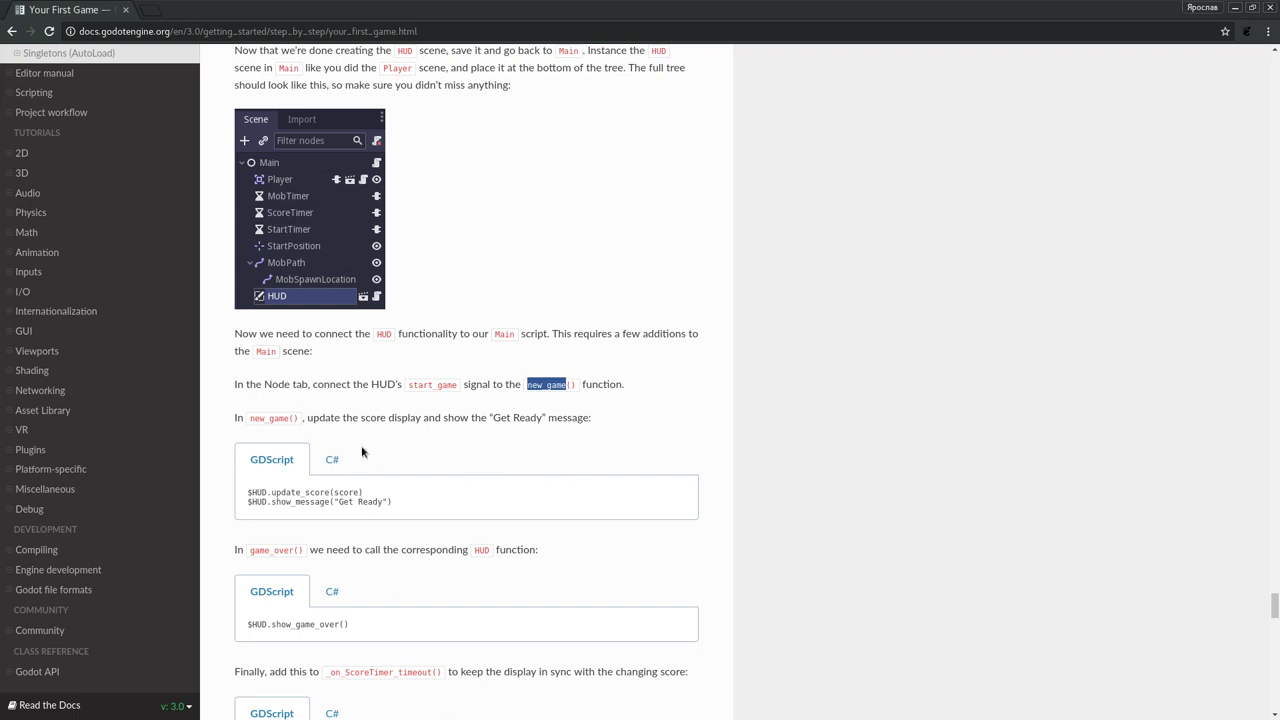
scroll(362, 452, down, 1)
key(alt+Tab)
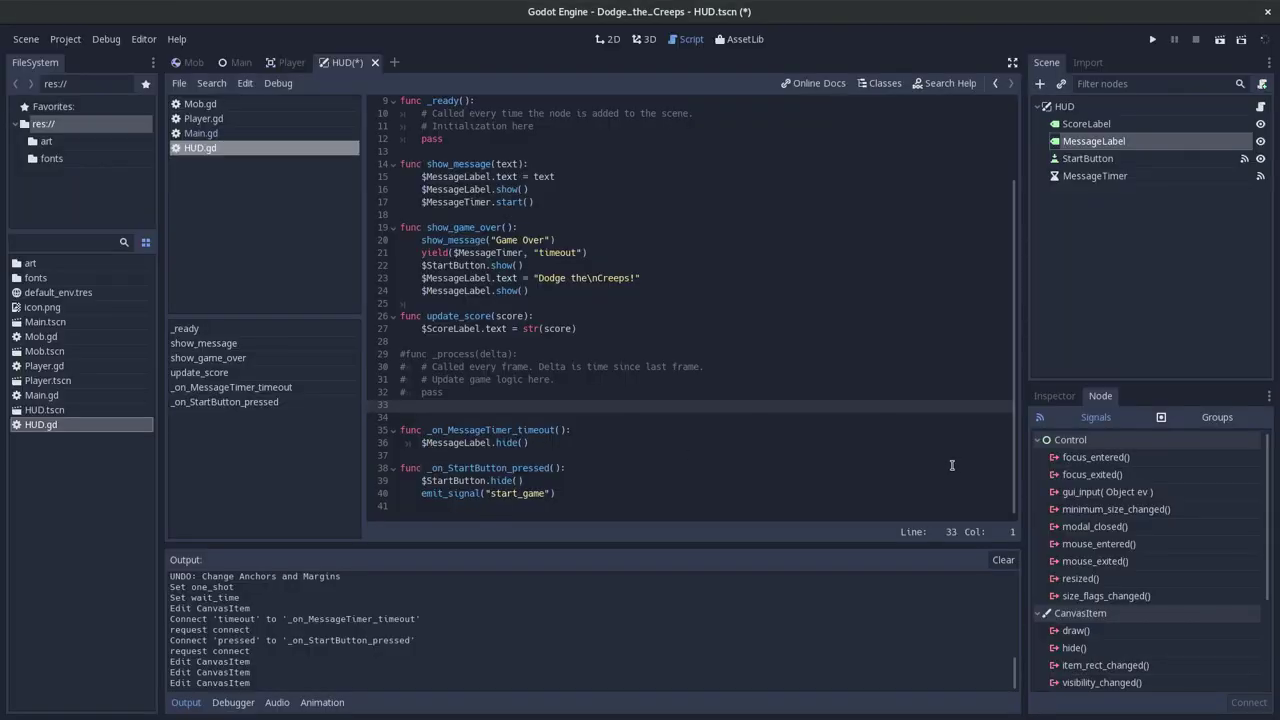
click(1064, 106)
click(1089, 457)
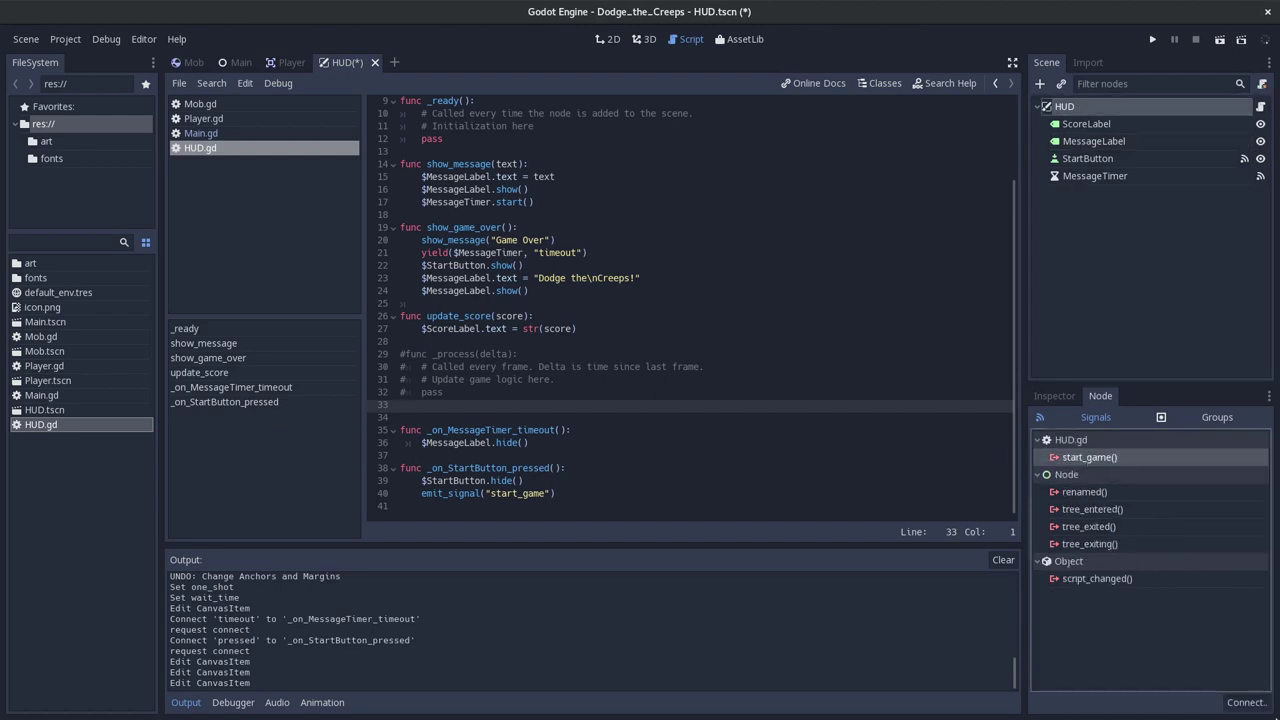
click(1246, 702)
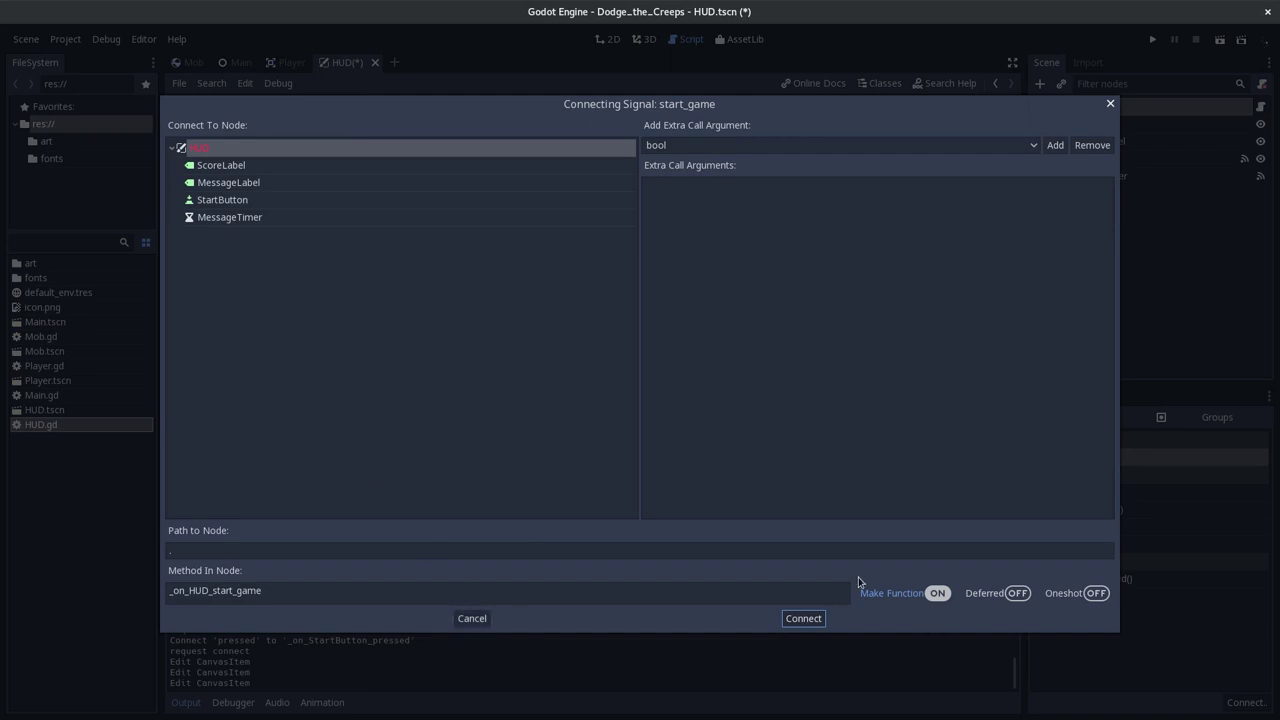
click(389, 583)
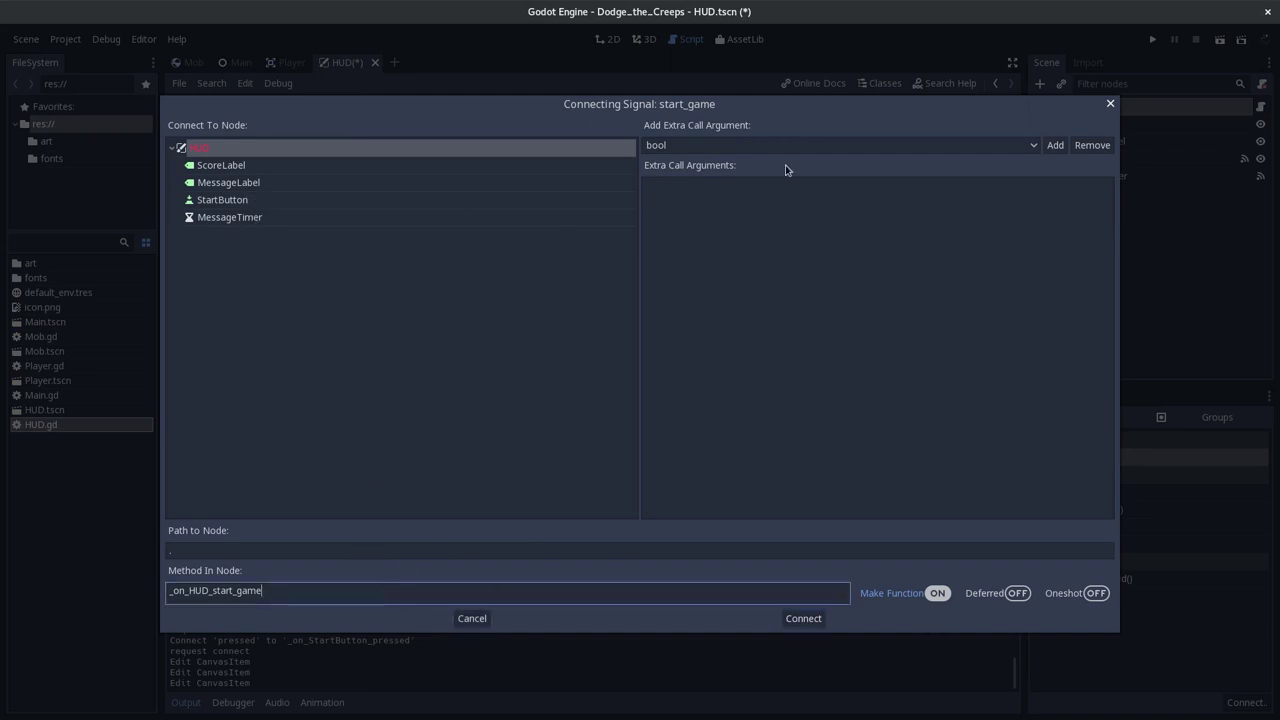
key(Escape)
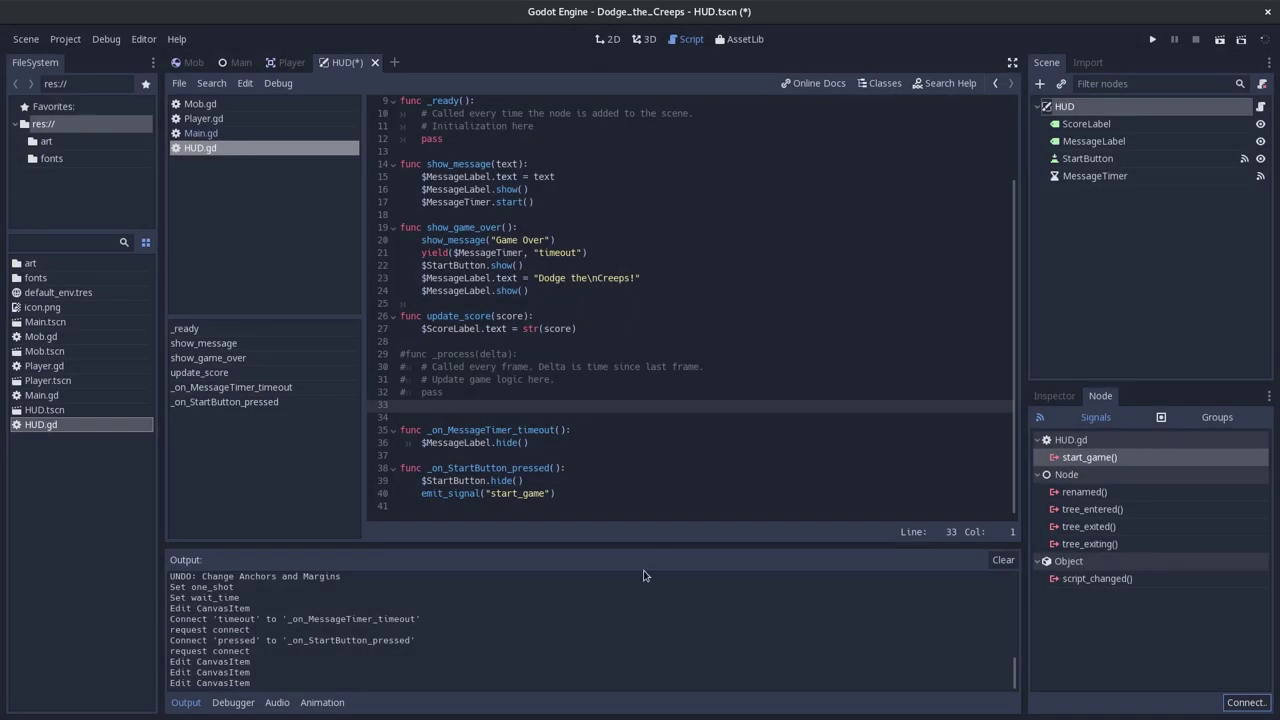
Read the docs' paragraph on instancing HUD in Main.
scroll(471, 183, up, 3)
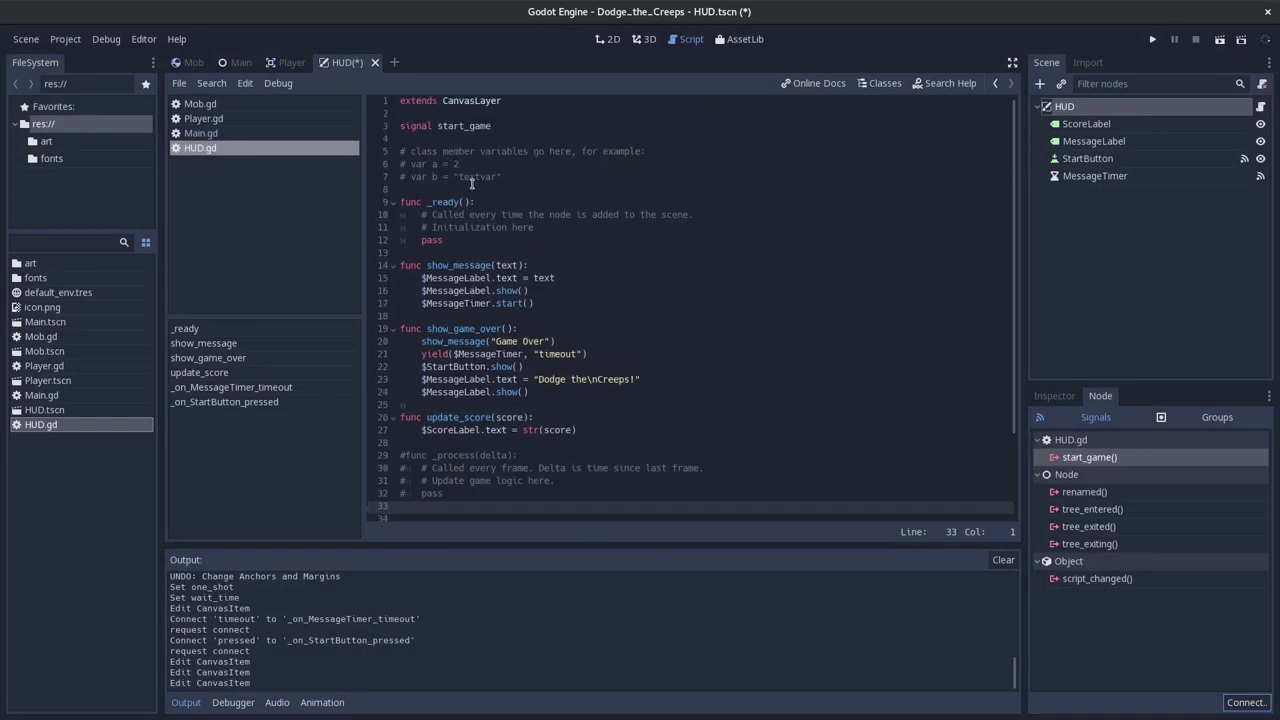
key(alt+Tab)
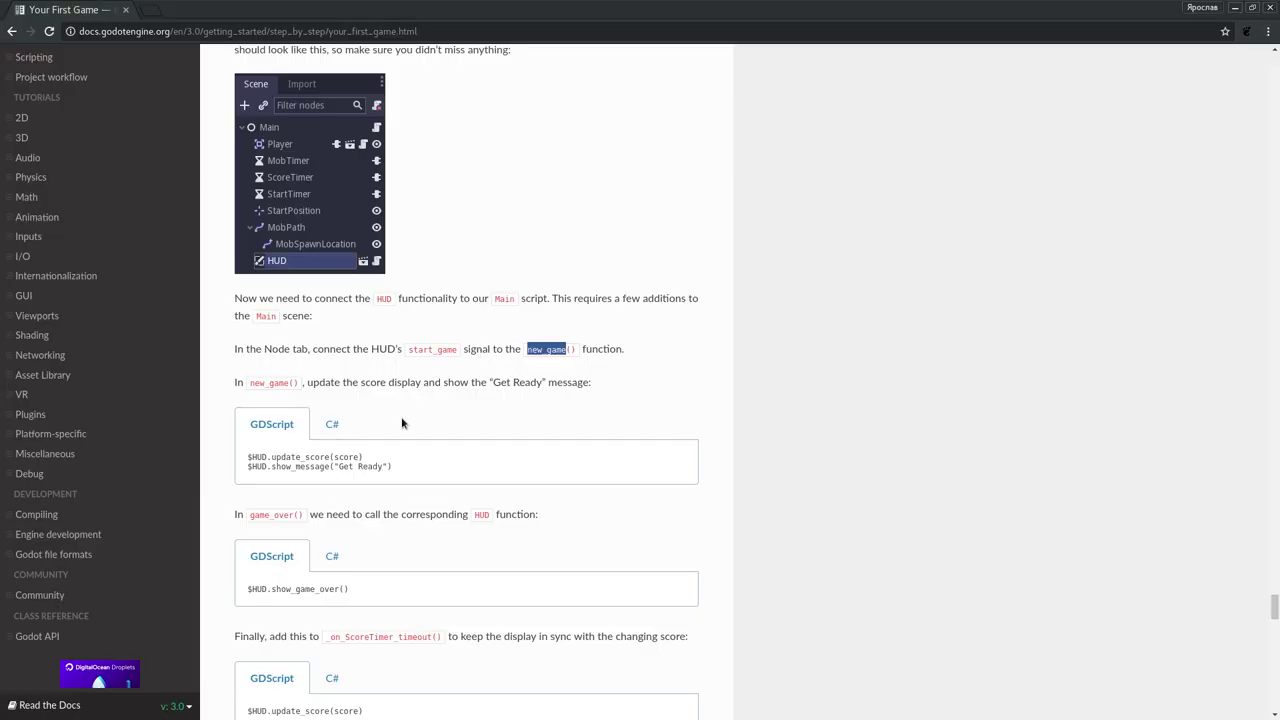
scroll(402, 423, up, 2)
triple_click(581, 272)
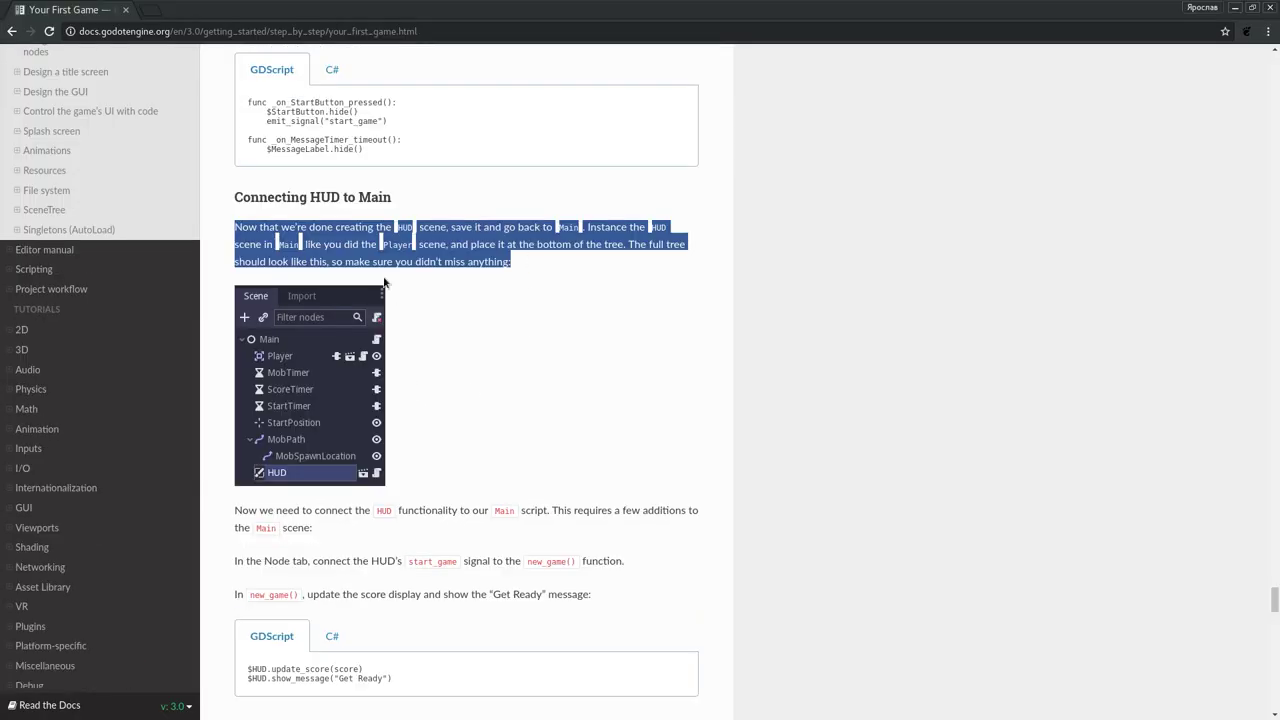
click(363, 214)
double_click(267, 198)
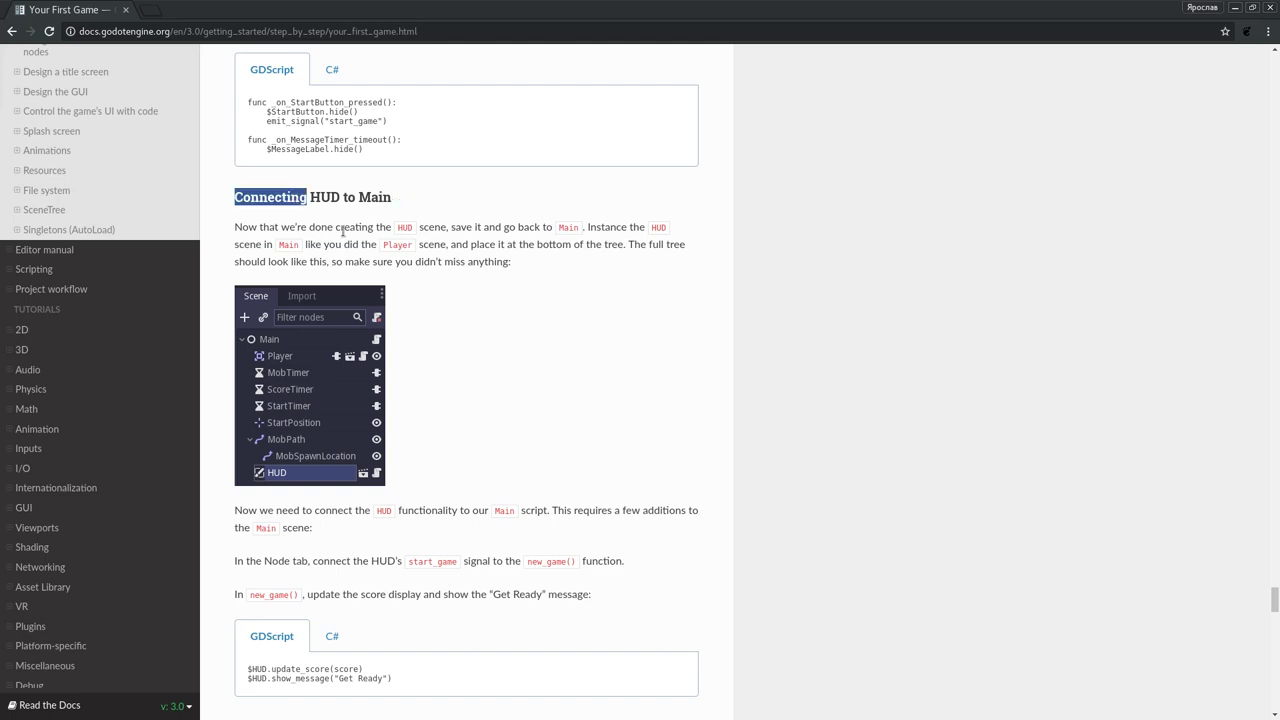
key(alt+Tab)
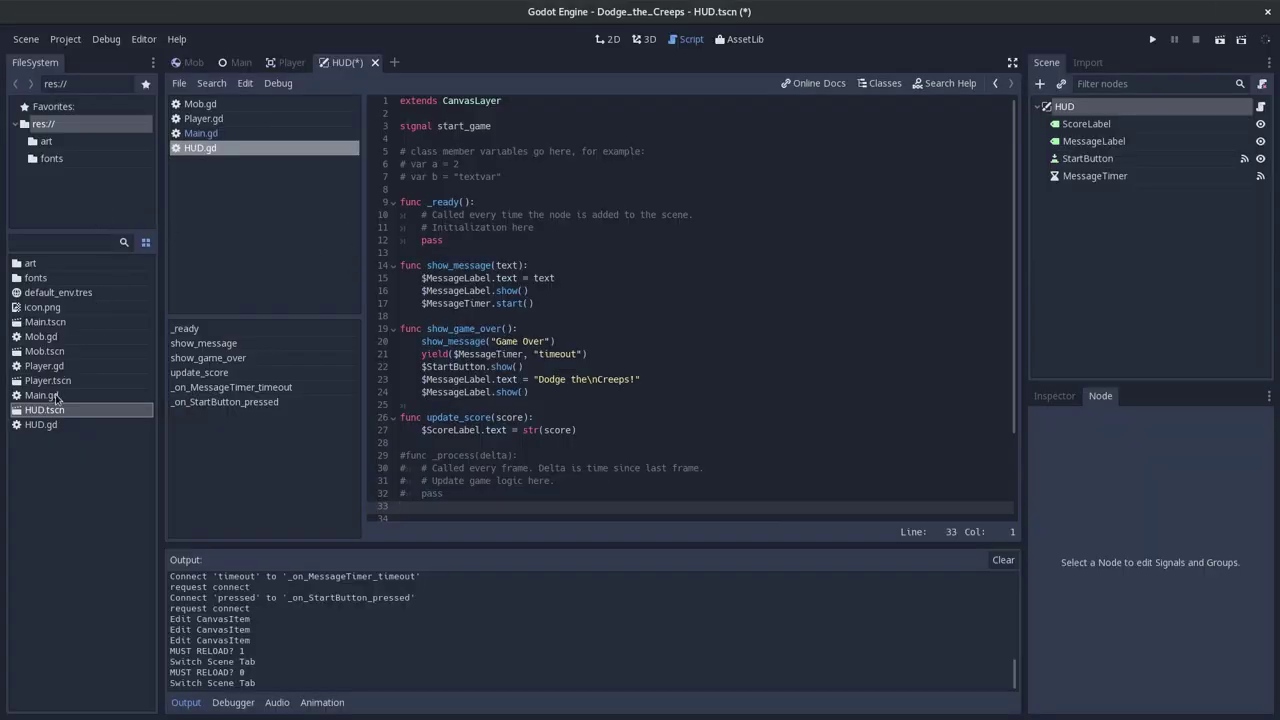
Open Main.tscn and browse between the HUD and Main scripts.
double_click(44, 322)
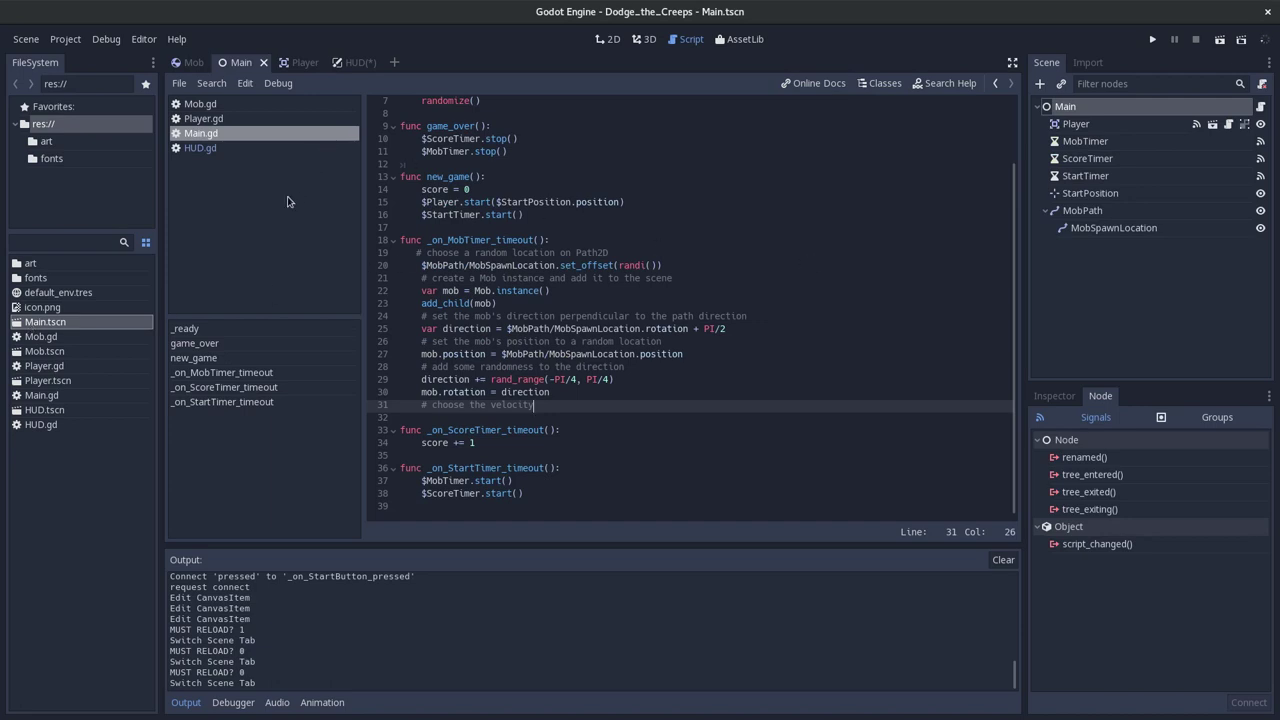
click(222, 189)
click(205, 149)
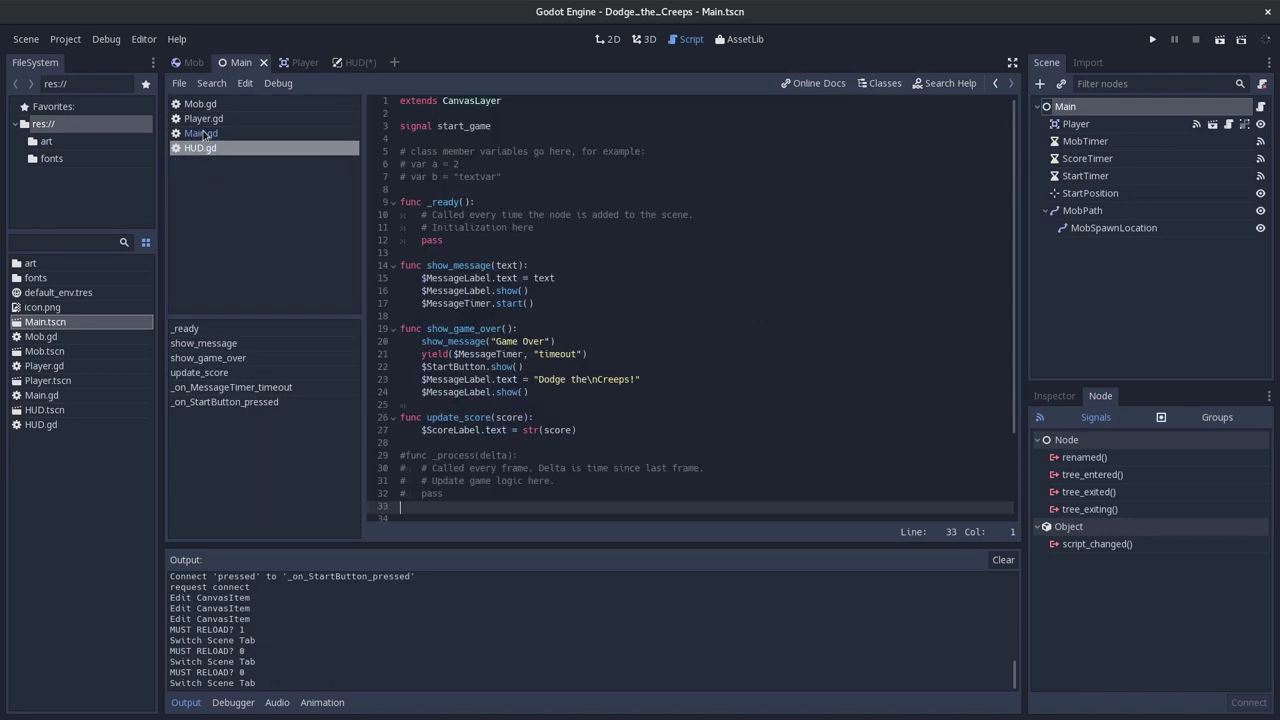
click(201, 133)
key(alt+Tab)
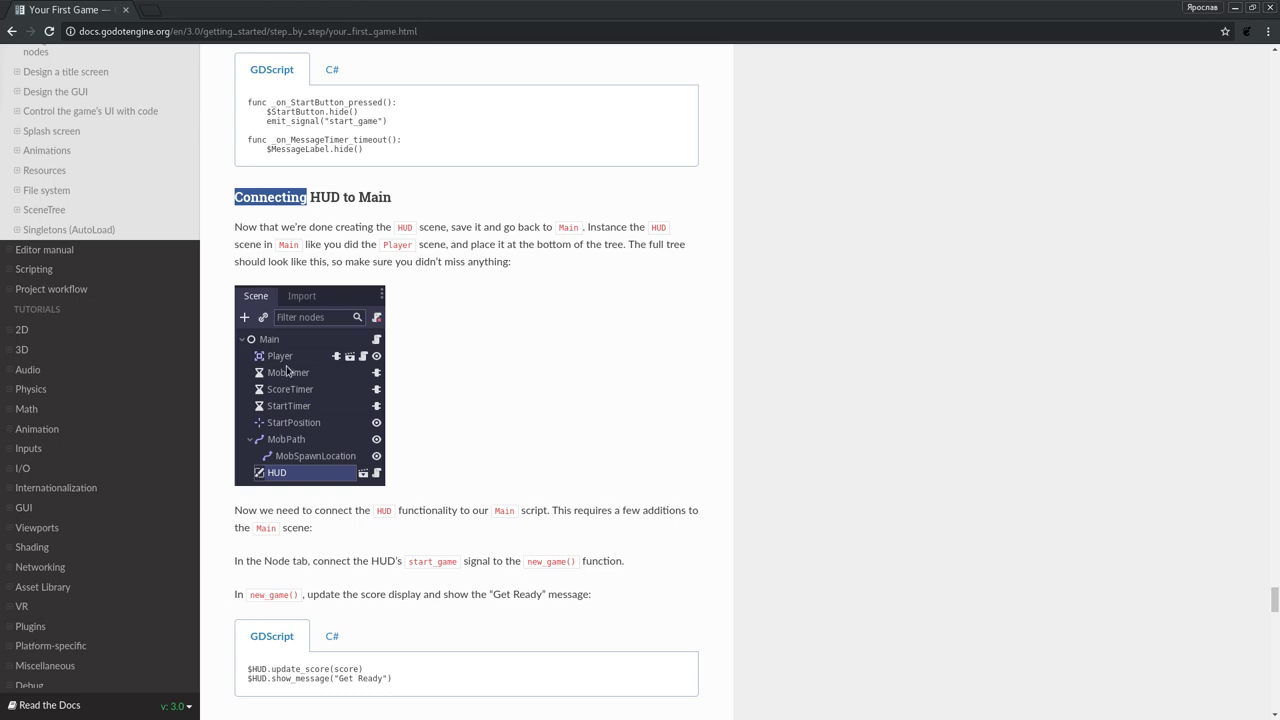
key(alt+Tab)
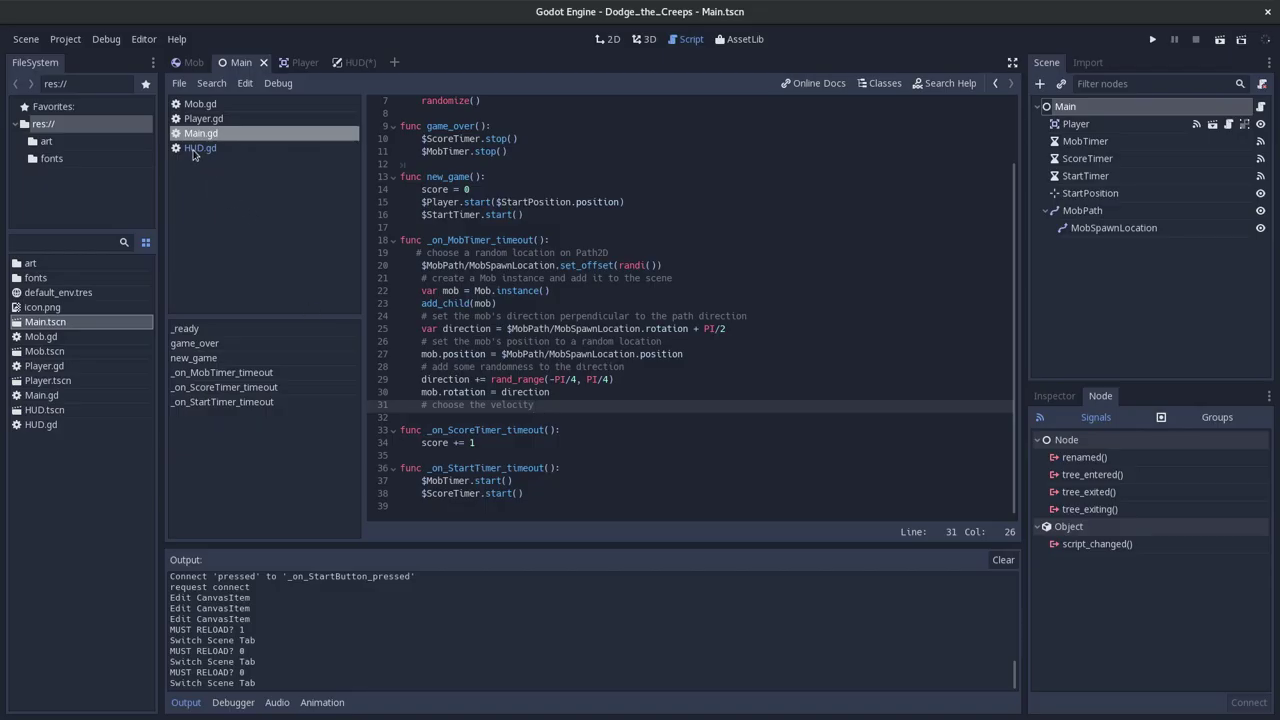
click(197, 150)
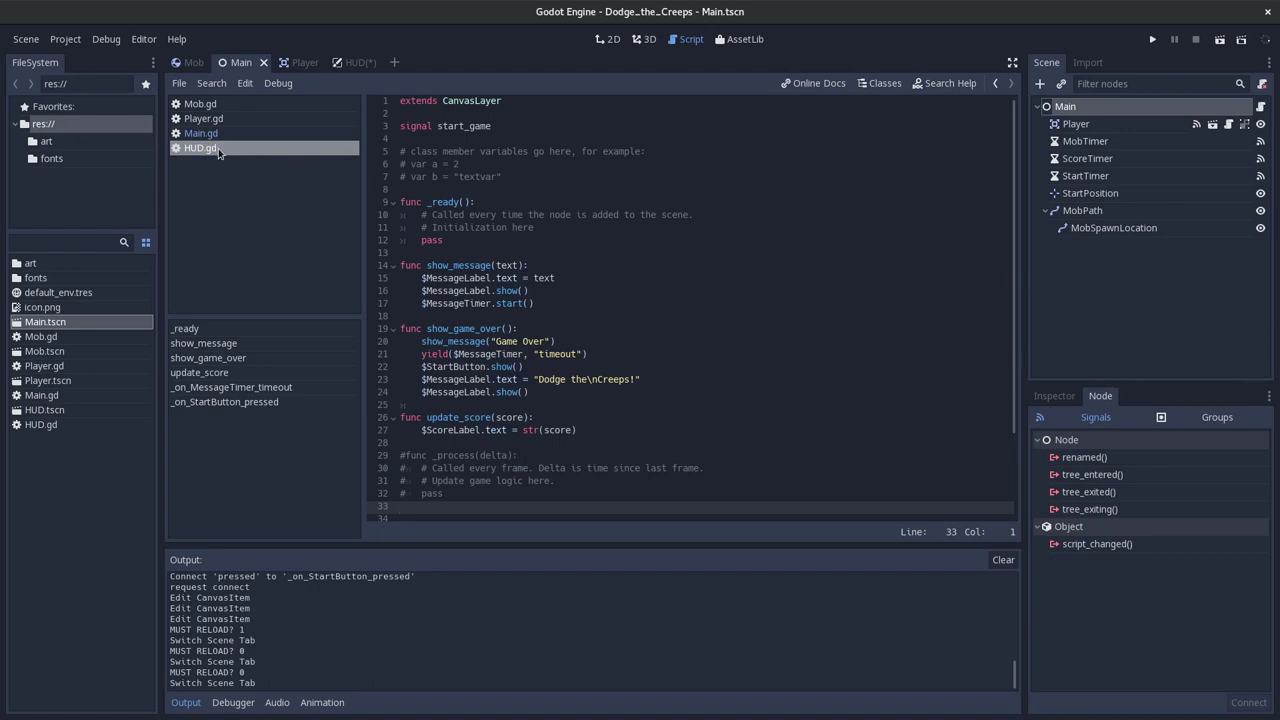
Try dragging the HUD scene into Main's tree, then select the Main root node.
mouse_move(56, 415)
mouse_down()
mouse_move(1145, 270)
mouse_move(1045, 211)
mouse_up()
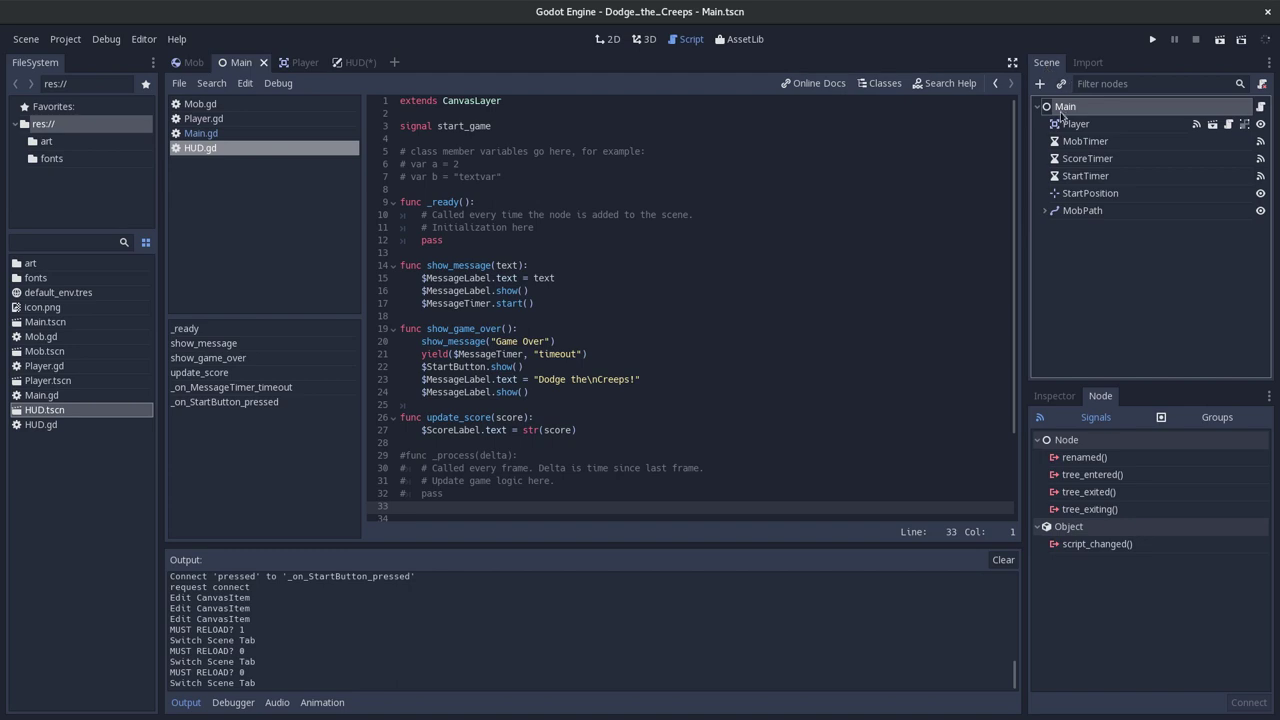
click(1056, 397)
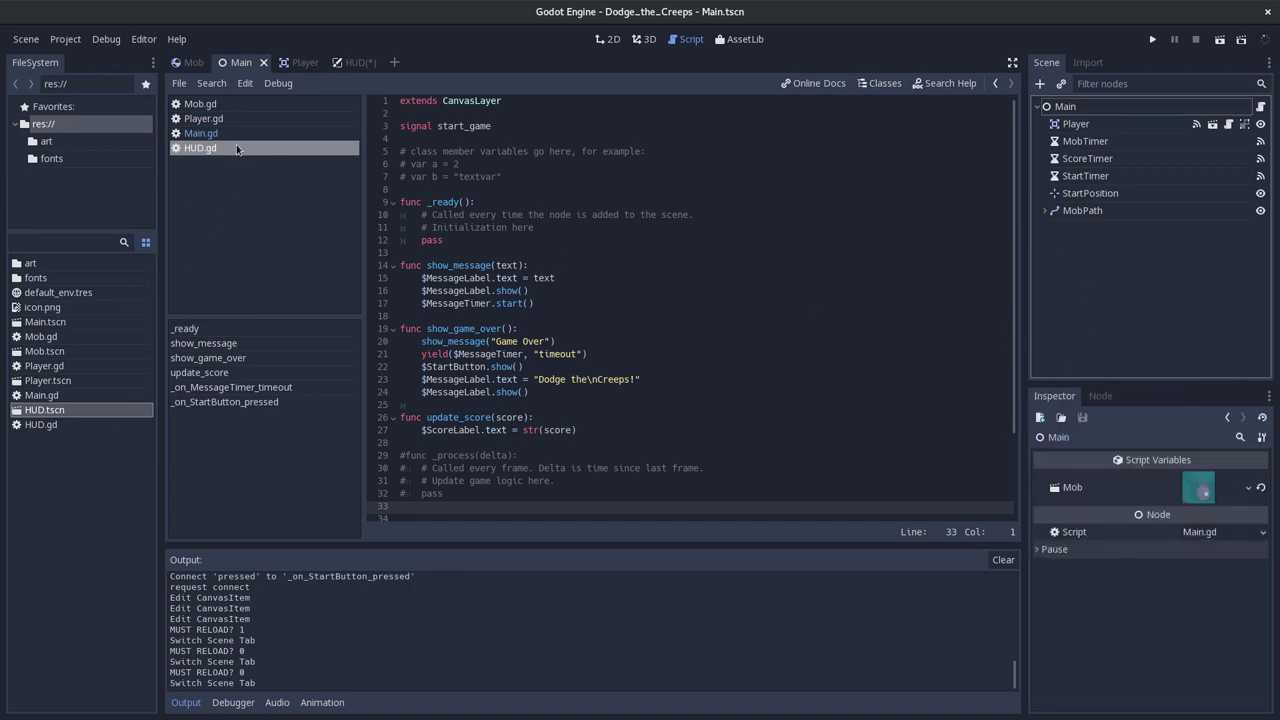
drag(205, 124, 1058, 274)
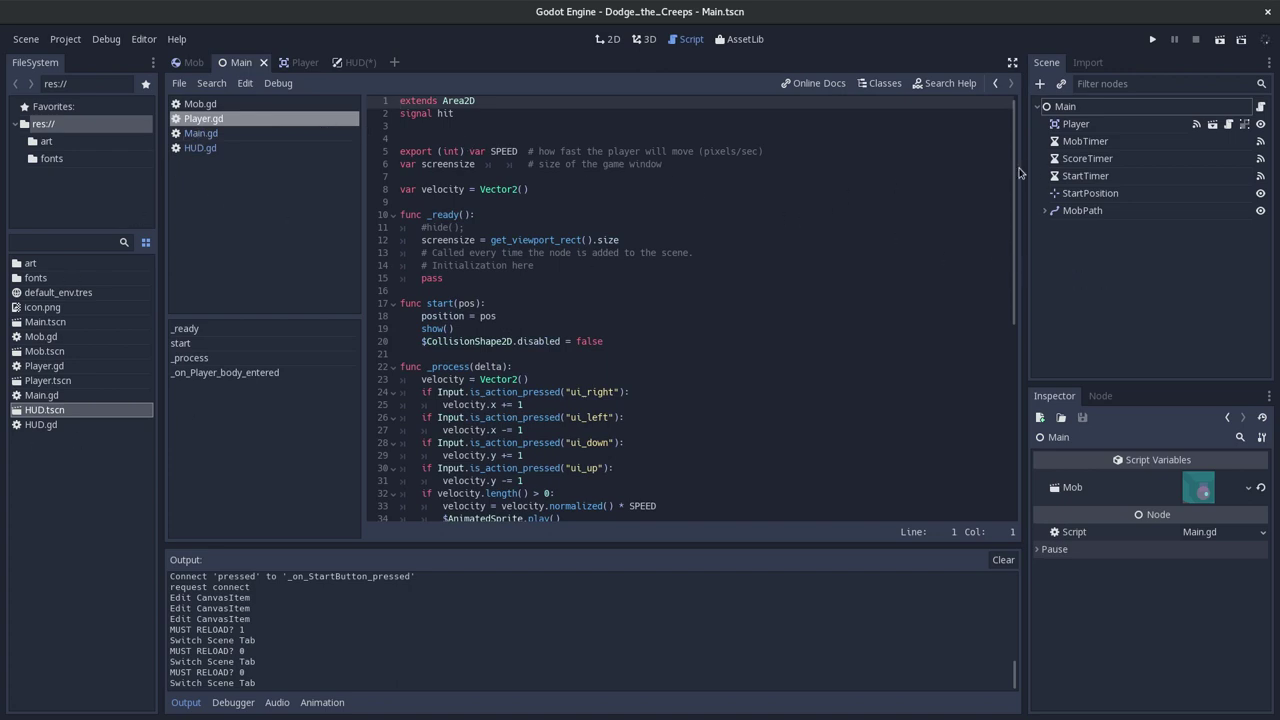
click(1066, 110)
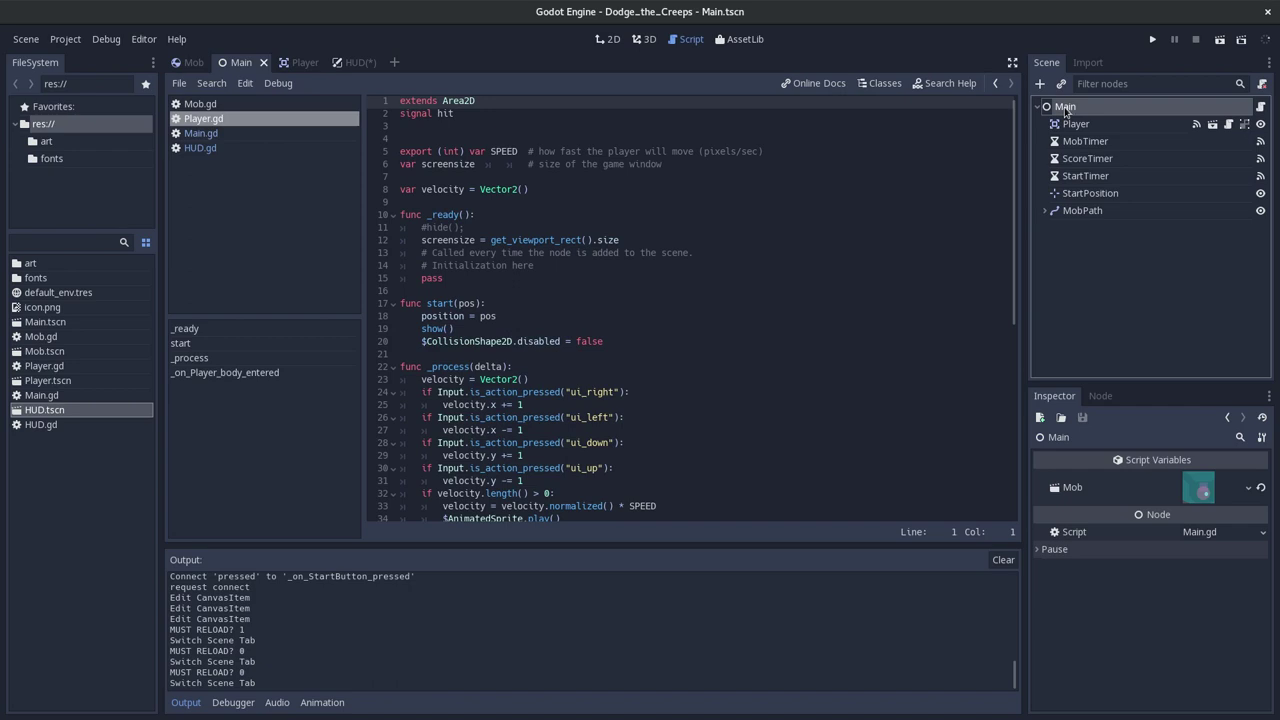
Search 'HUD' in Add Child Node, cancel it, and switch to the HUD scene tab.
click(1040, 84)
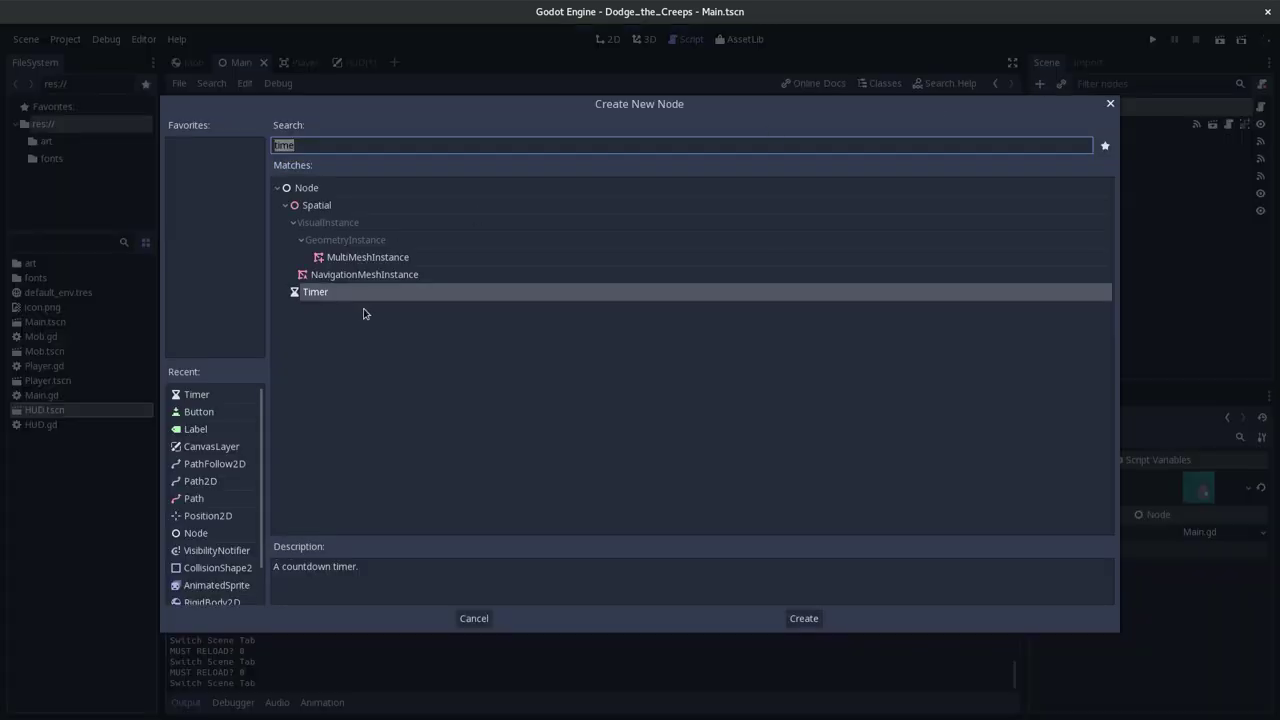
text(H)
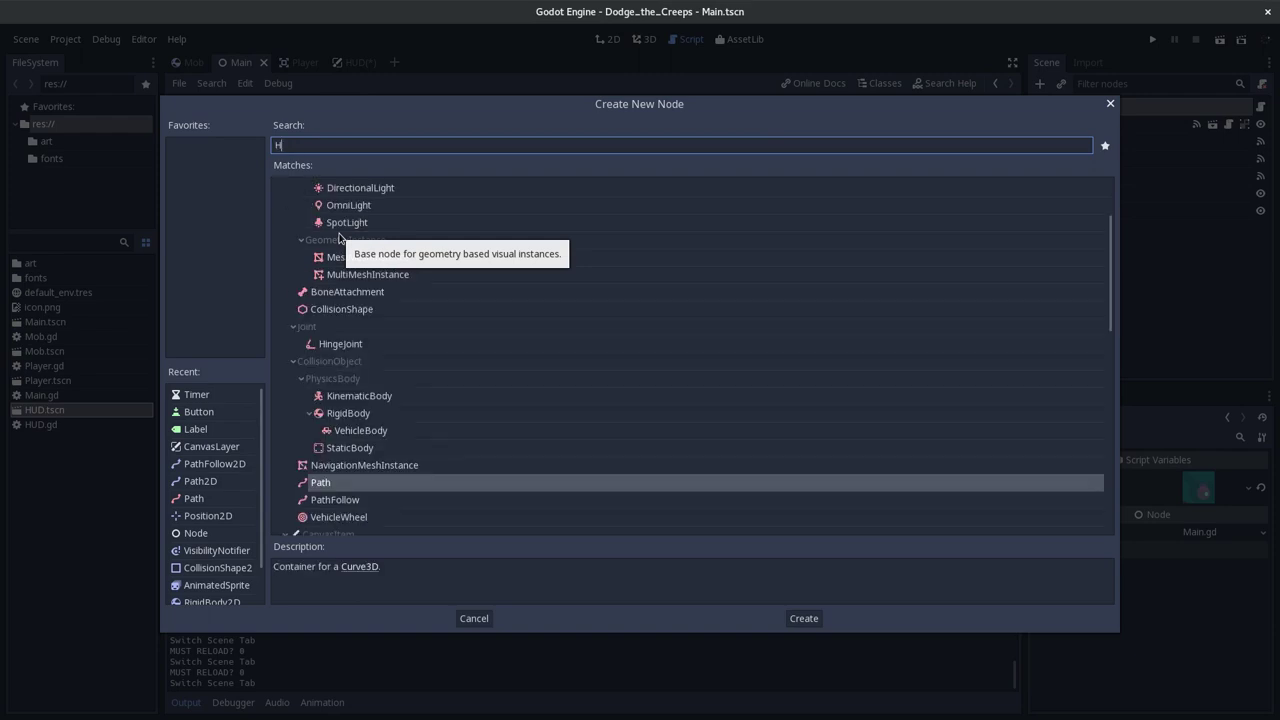
text(UD)
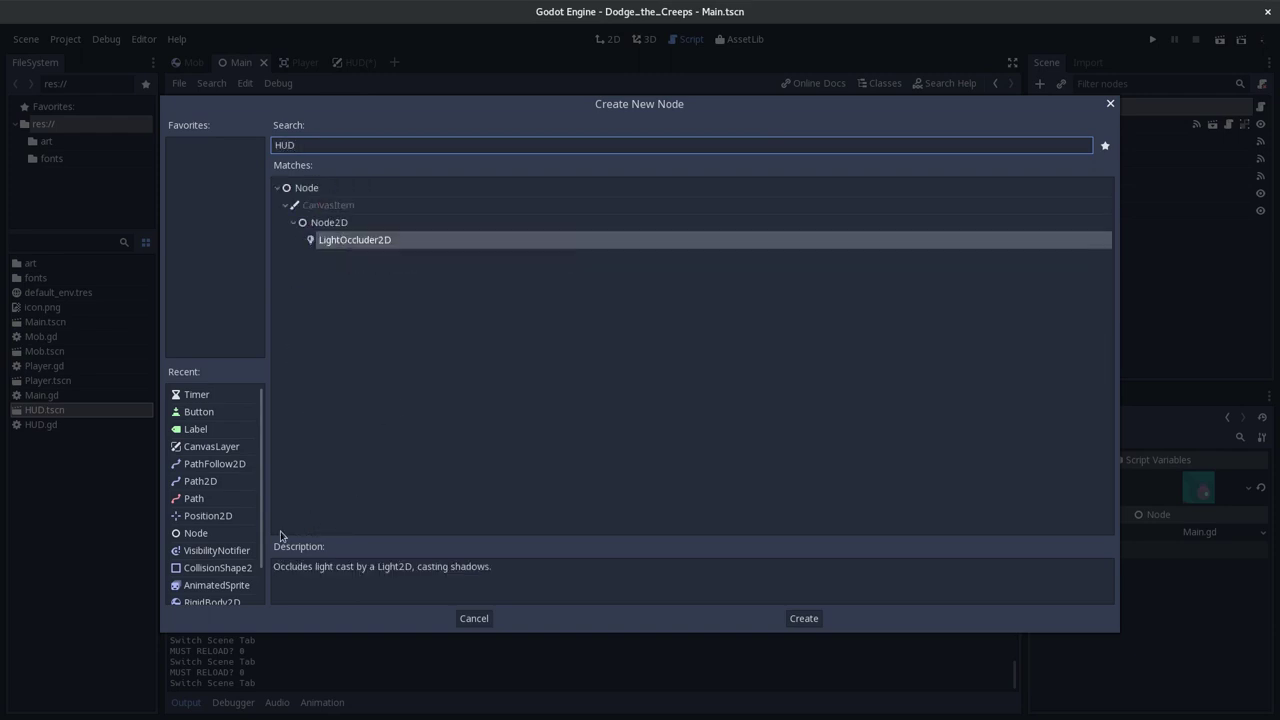
key(Escape)
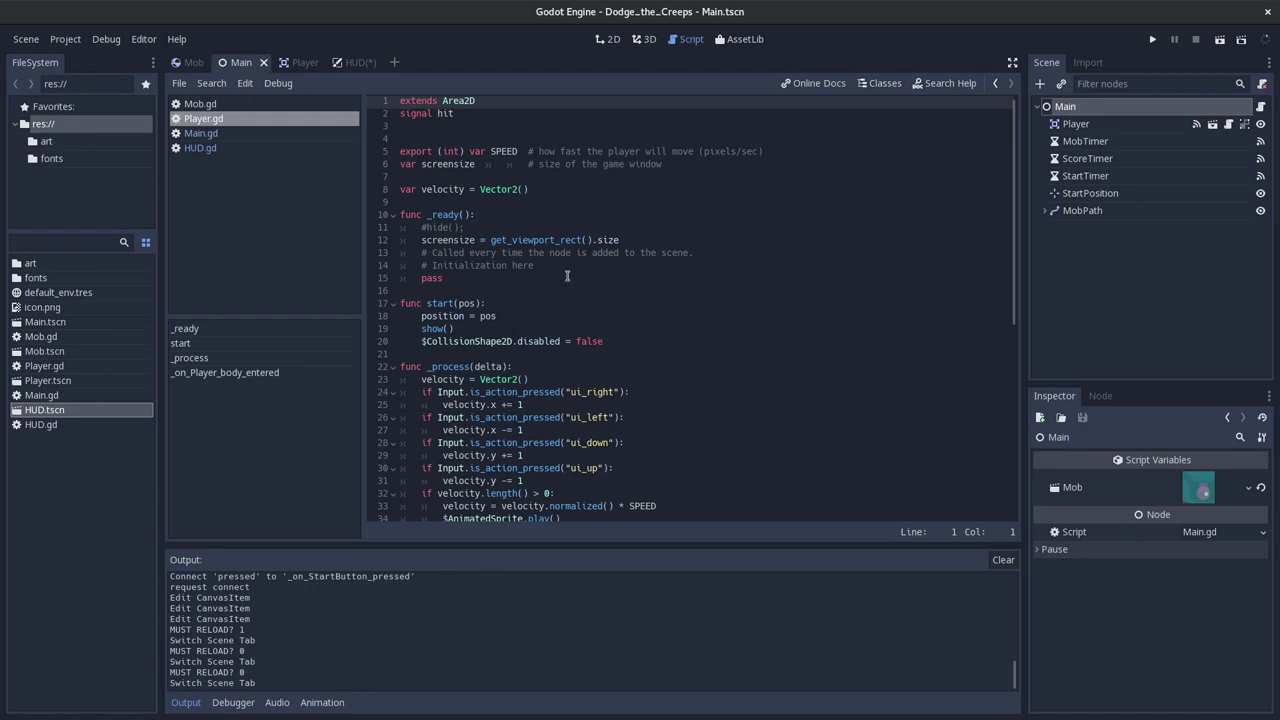
click(355, 62)
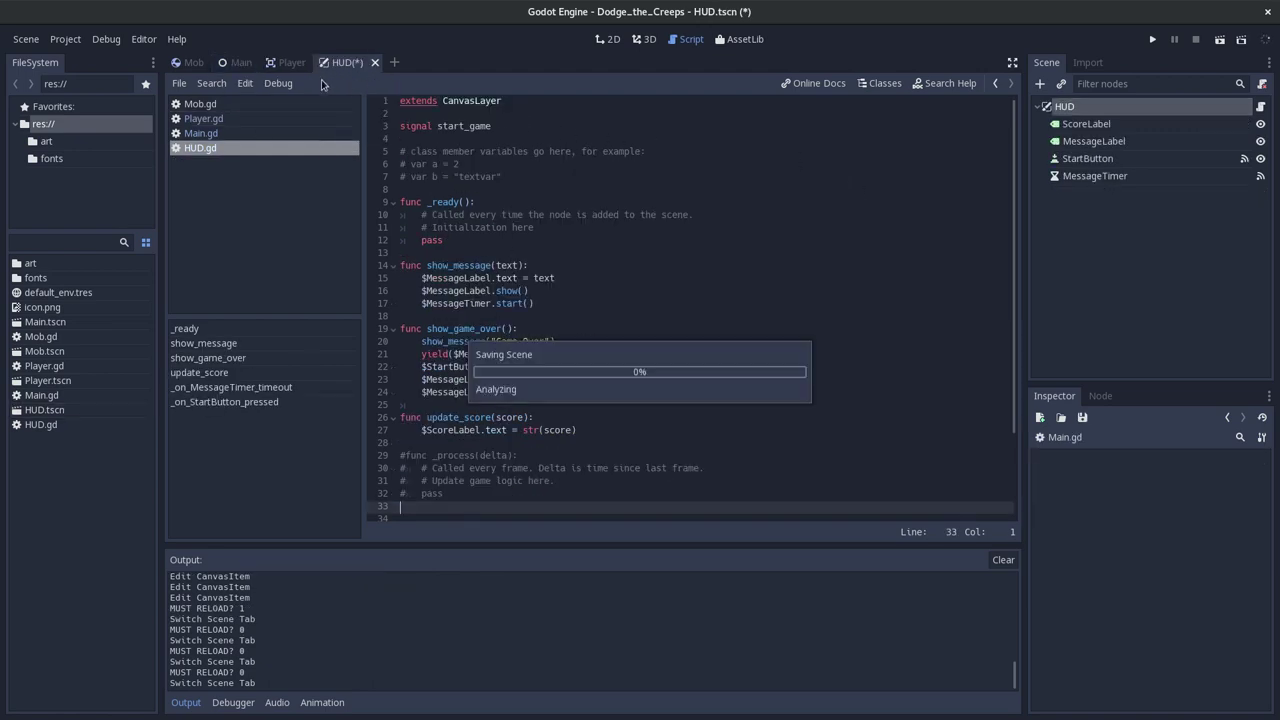
Drag HUD.tscn from the FileSystem dock onto the Main node to instance it last.
click(236, 66)
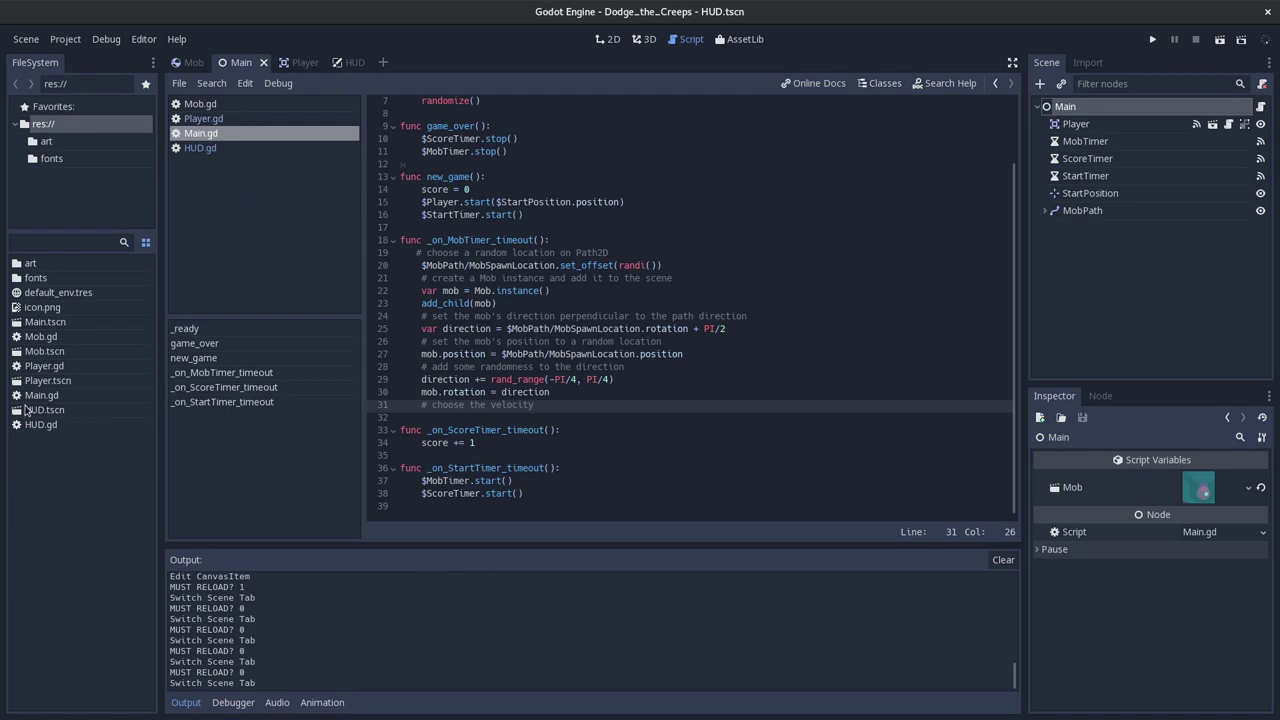
mouse_move(32, 410)
mouse_down()
mouse_move(985, 173)
mouse_move(1050, 246)
mouse_up()
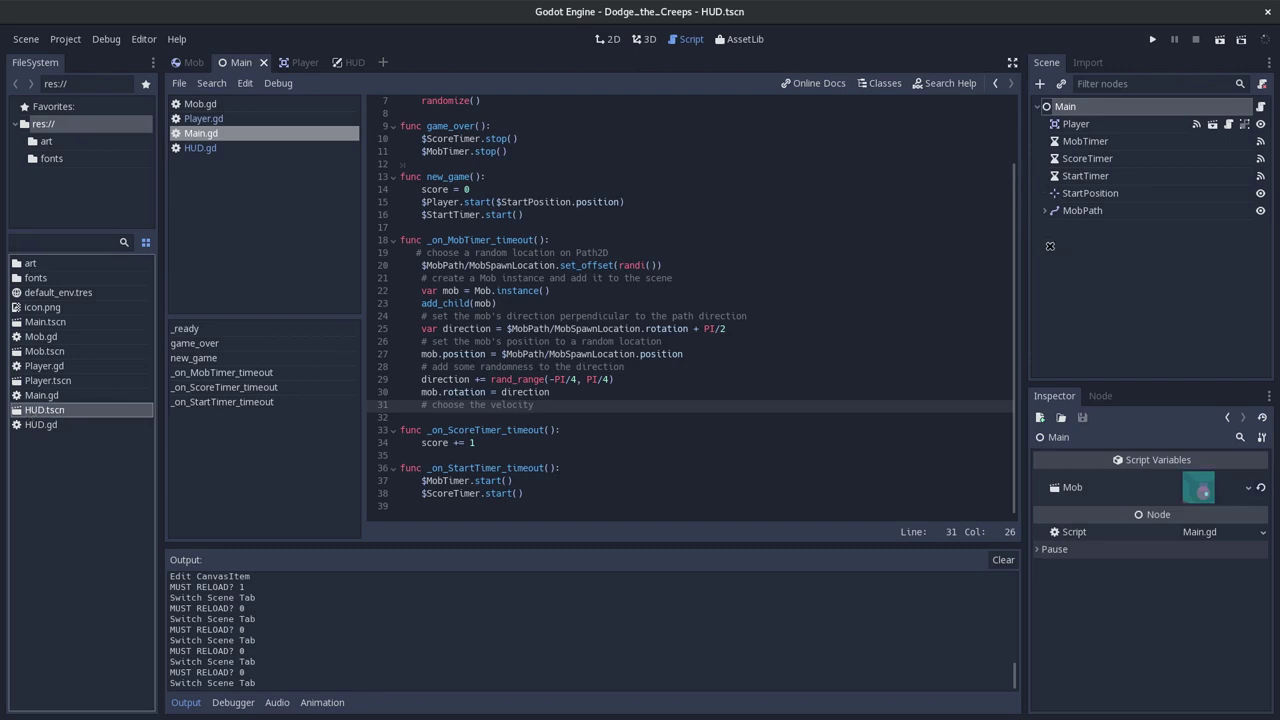
drag(75, 412, 1062, 110)
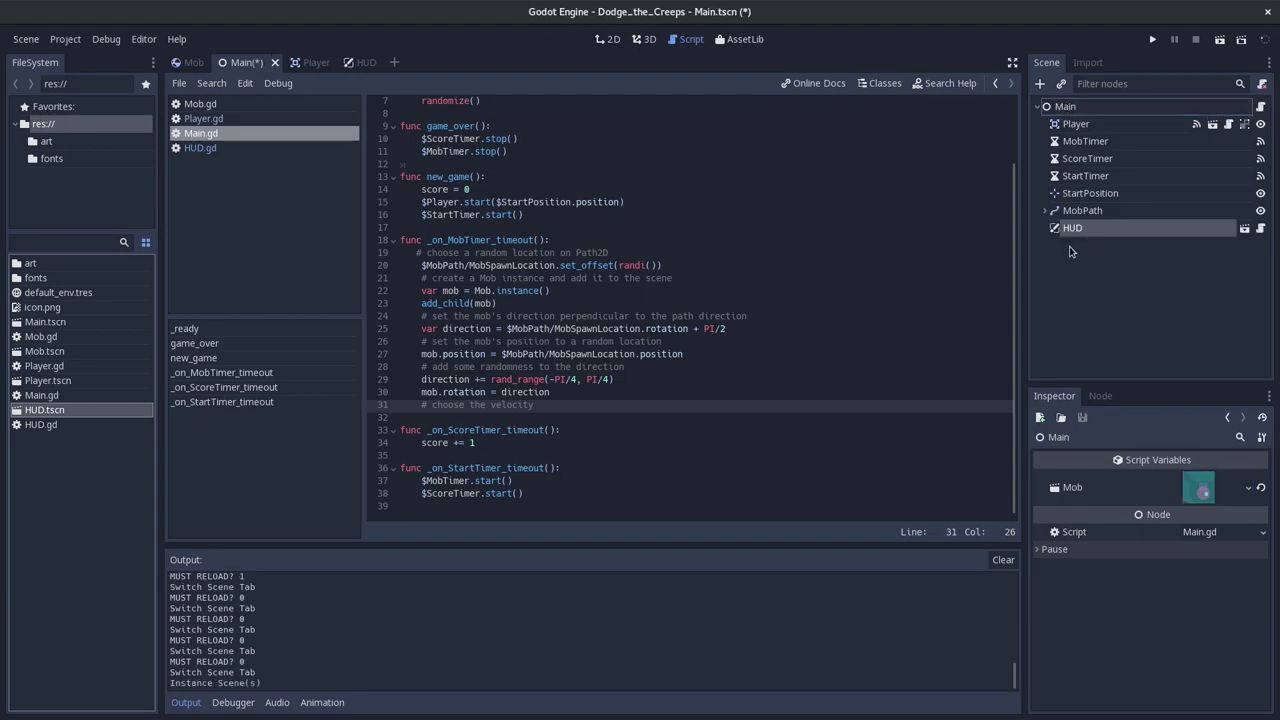
key(alt+Tab)
Scroll the docs to the 'Connecting HUD to Main' section, then return to Godot.
scroll(426, 535, down, 1)
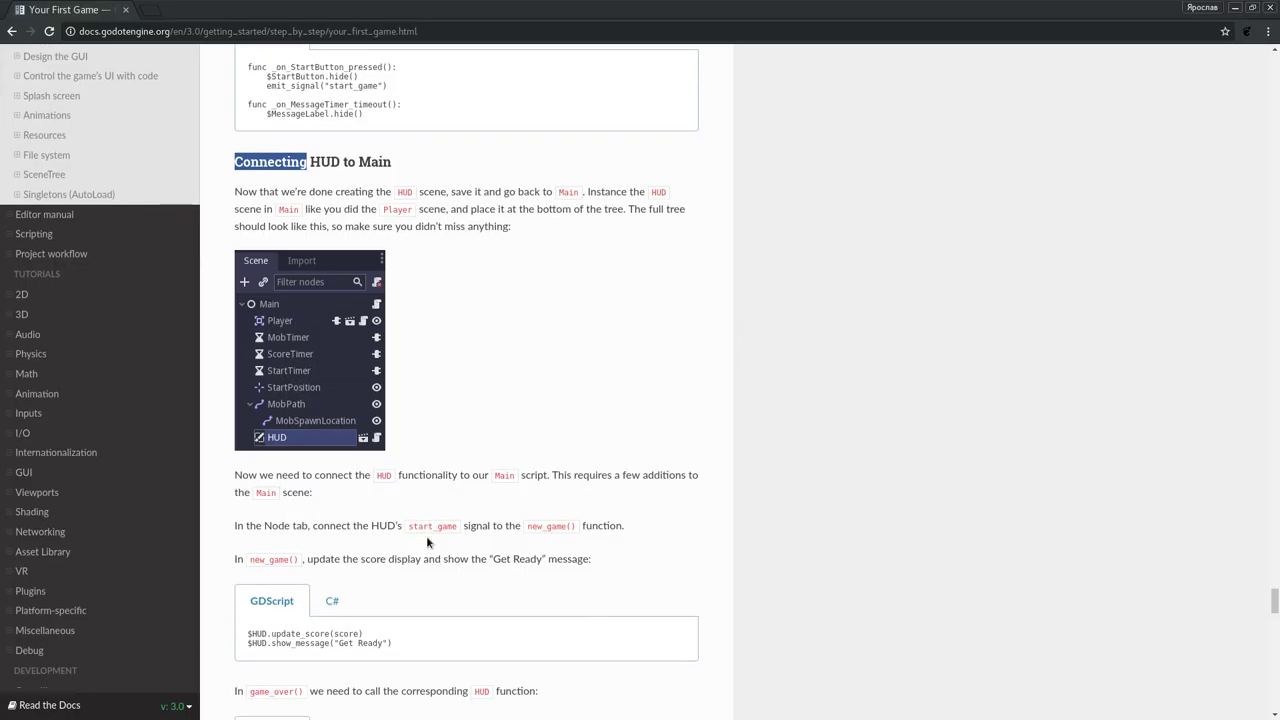
scroll(419, 505, down, 3)
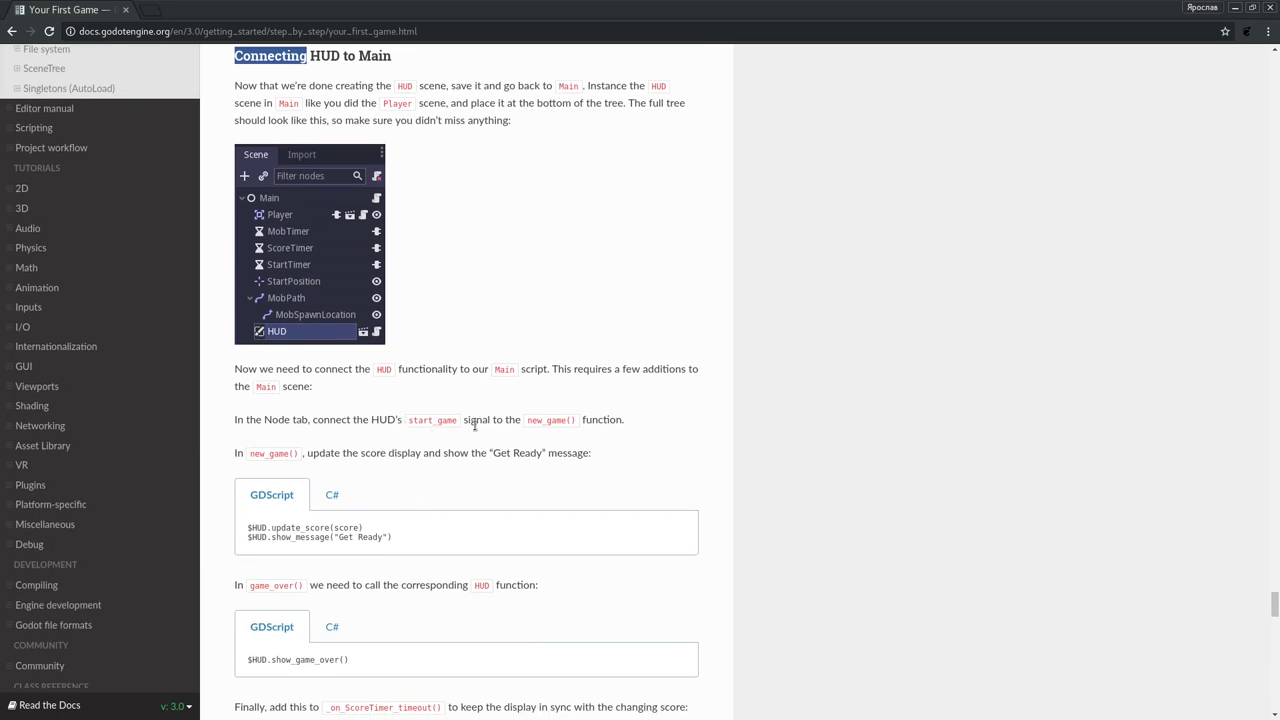
key(alt+Tab)
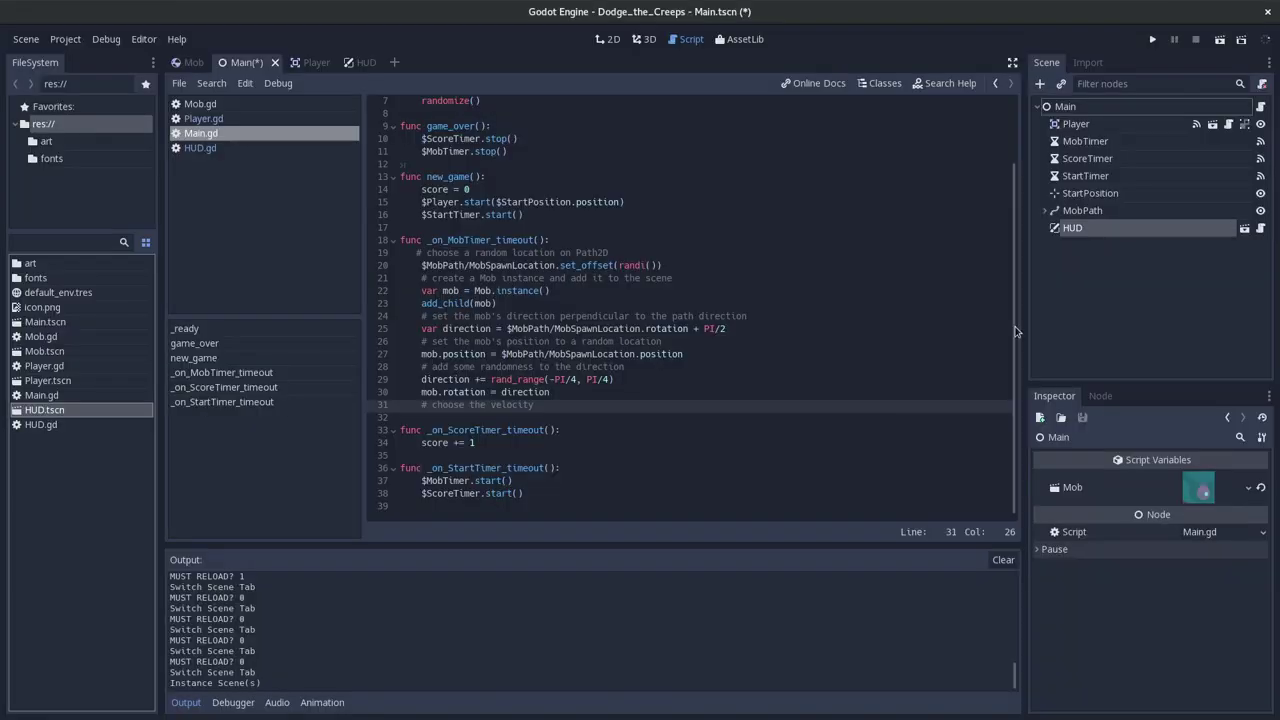
key(alt+Tab)
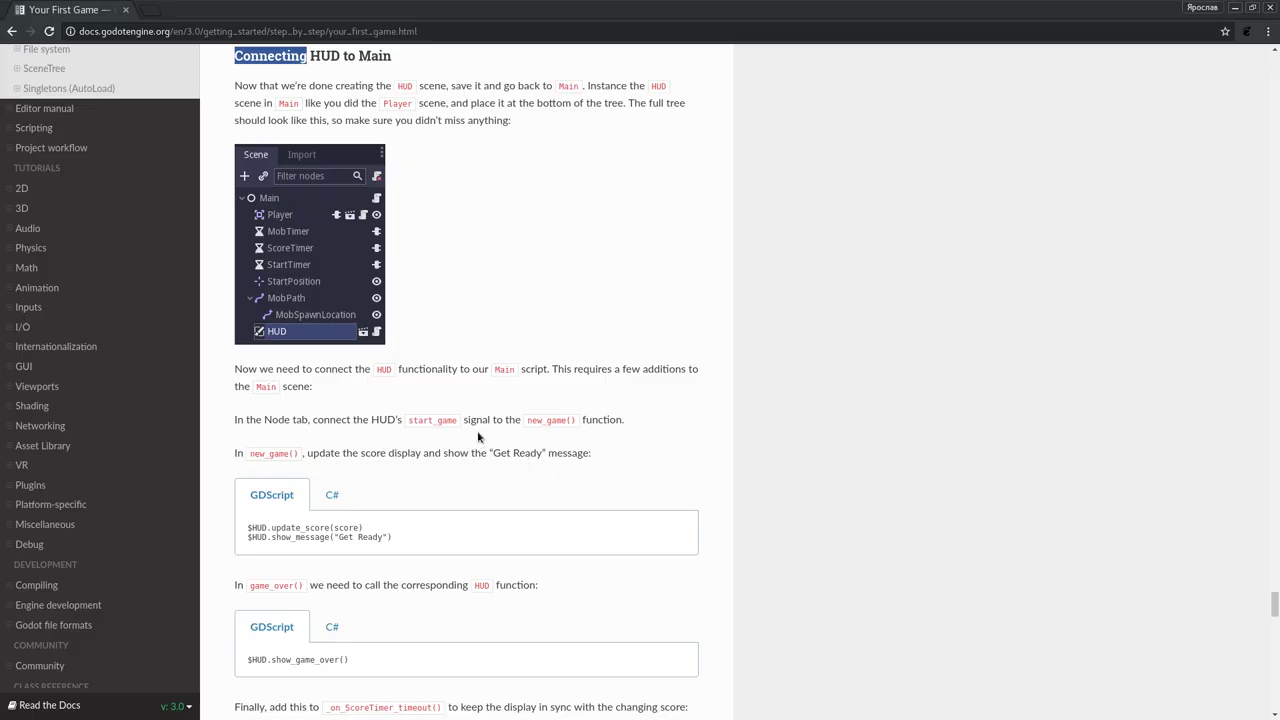
click(425, 431)
key(alt+Tab)
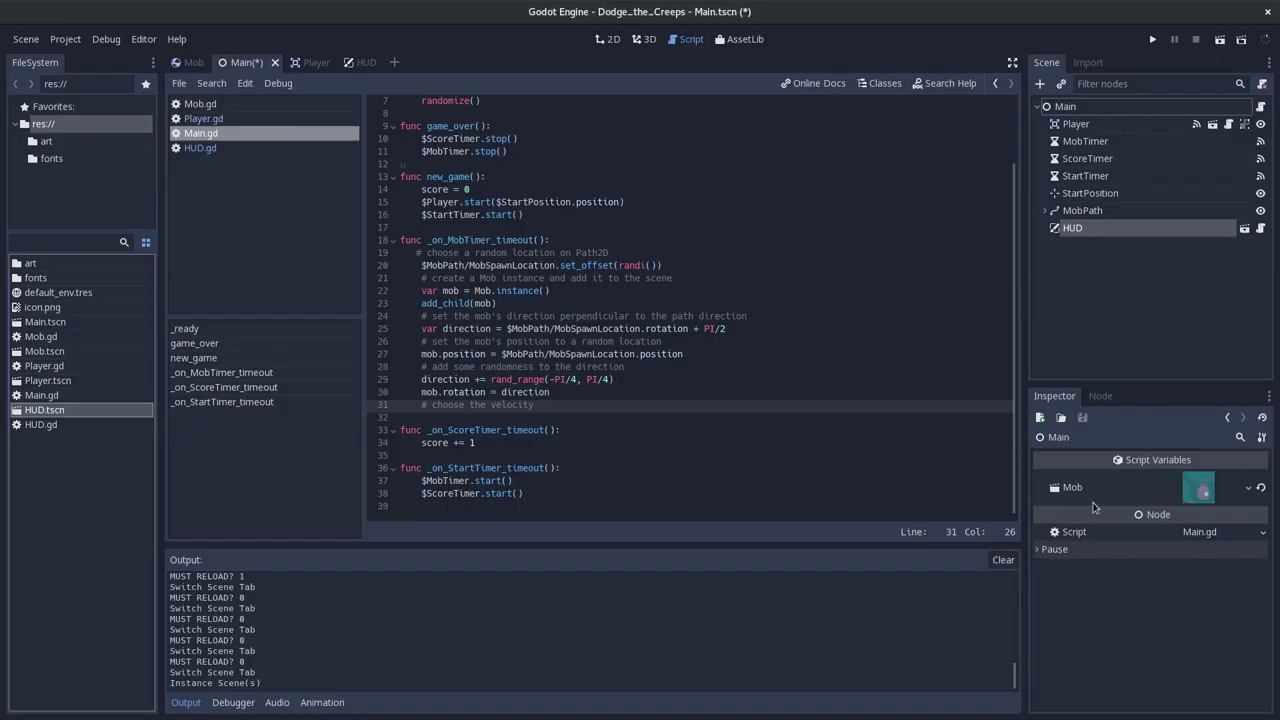
Show the HUD node's signals and begin connecting its start_game signal.
click(1102, 398)
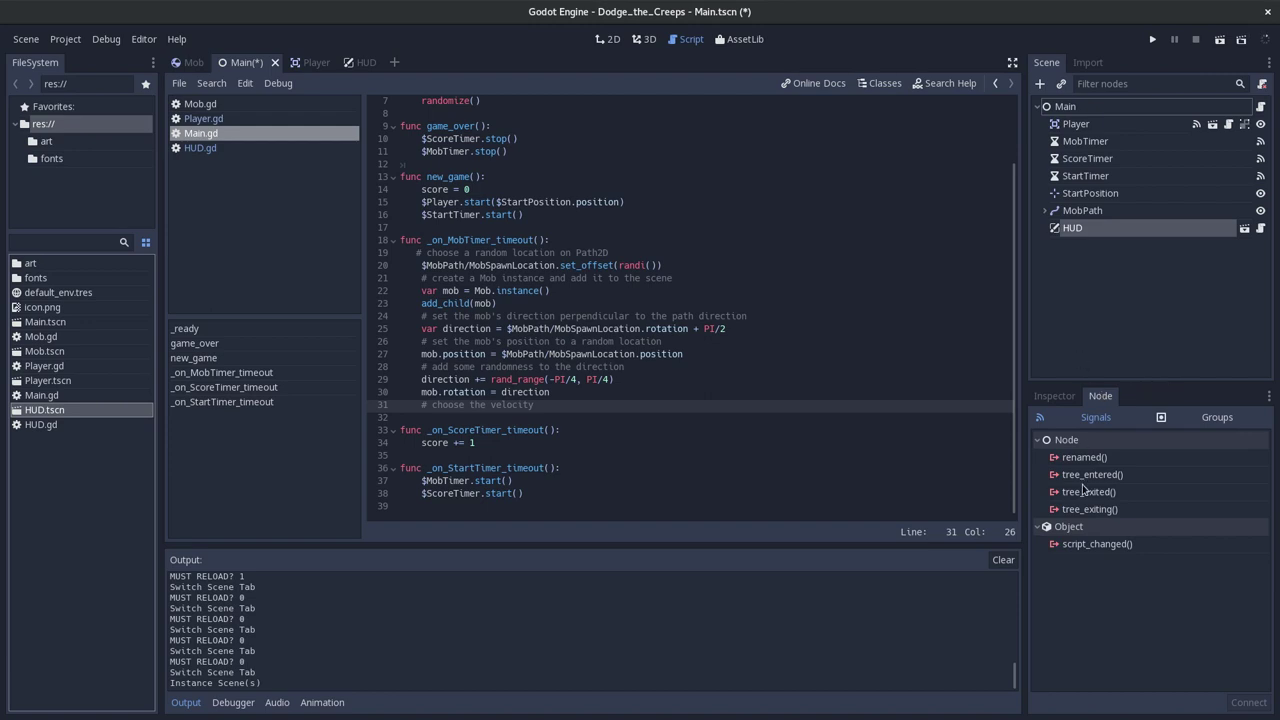
click(1077, 230)
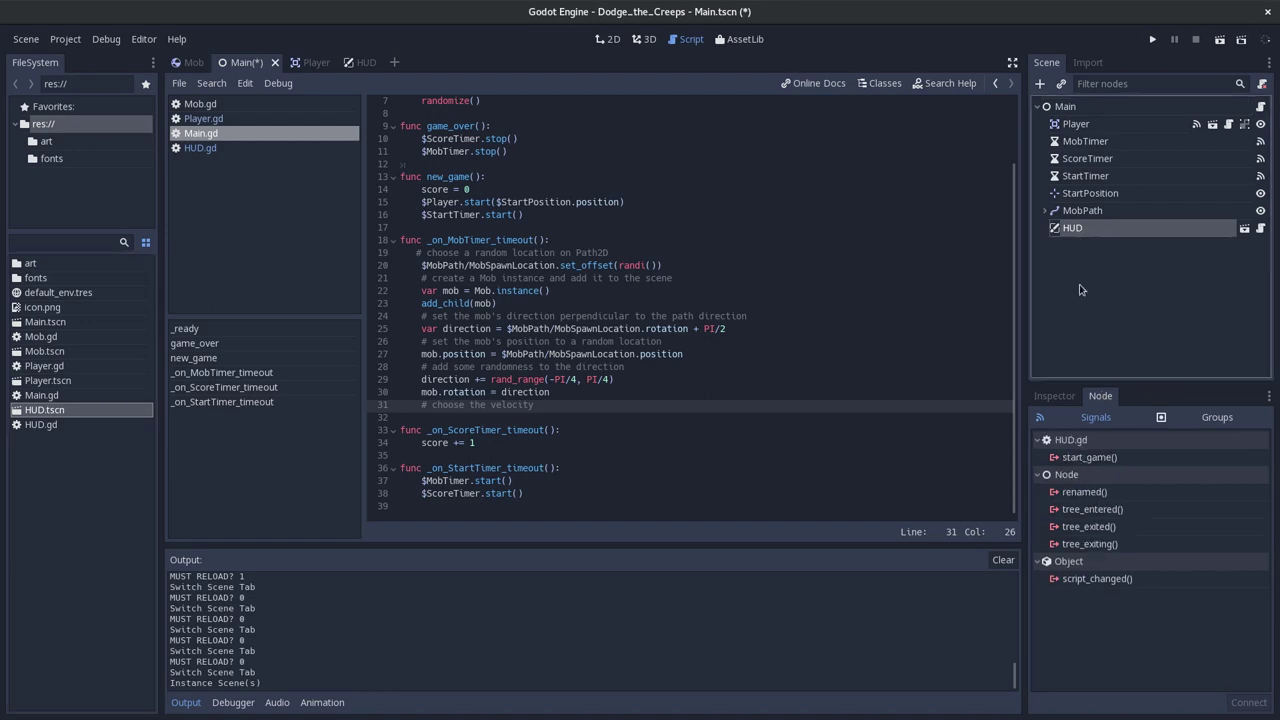
click(1121, 457)
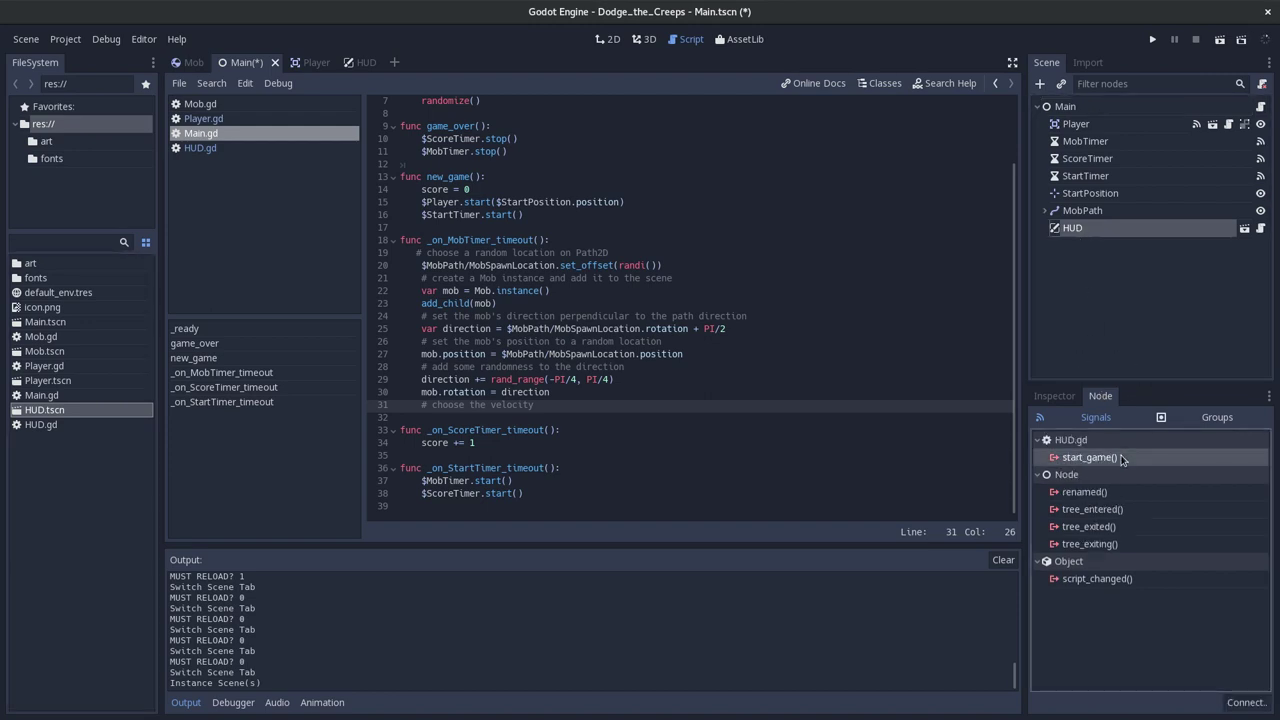
click(1246, 702)
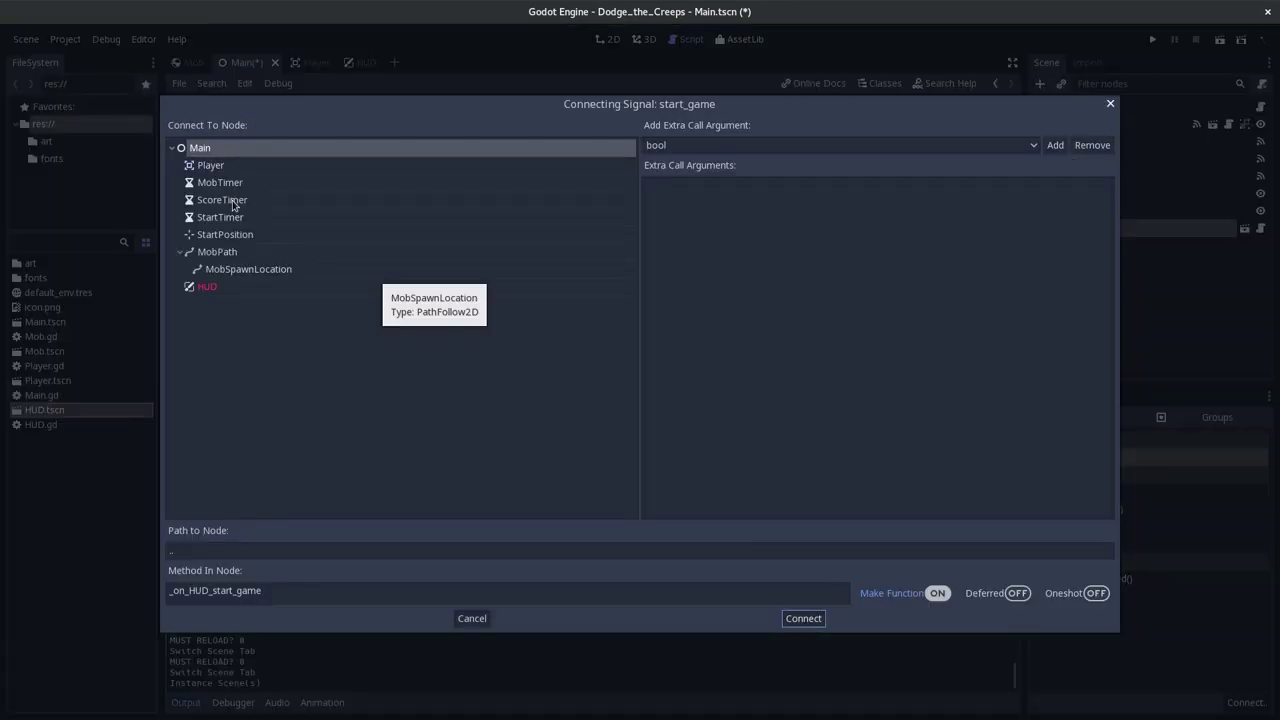
Compare HUD, Player and MobTimer as receivers, pick Main, then cancel without connecting.
click(187, 254)
click(205, 290)
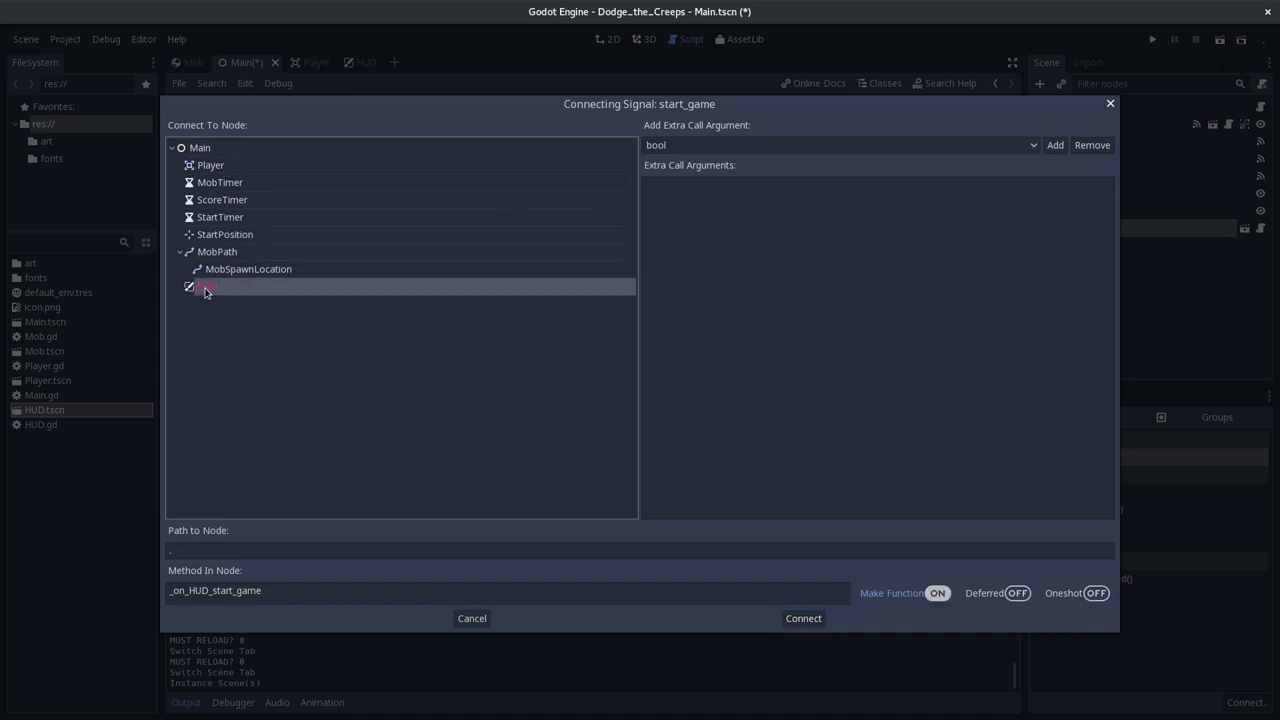
click(214, 174)
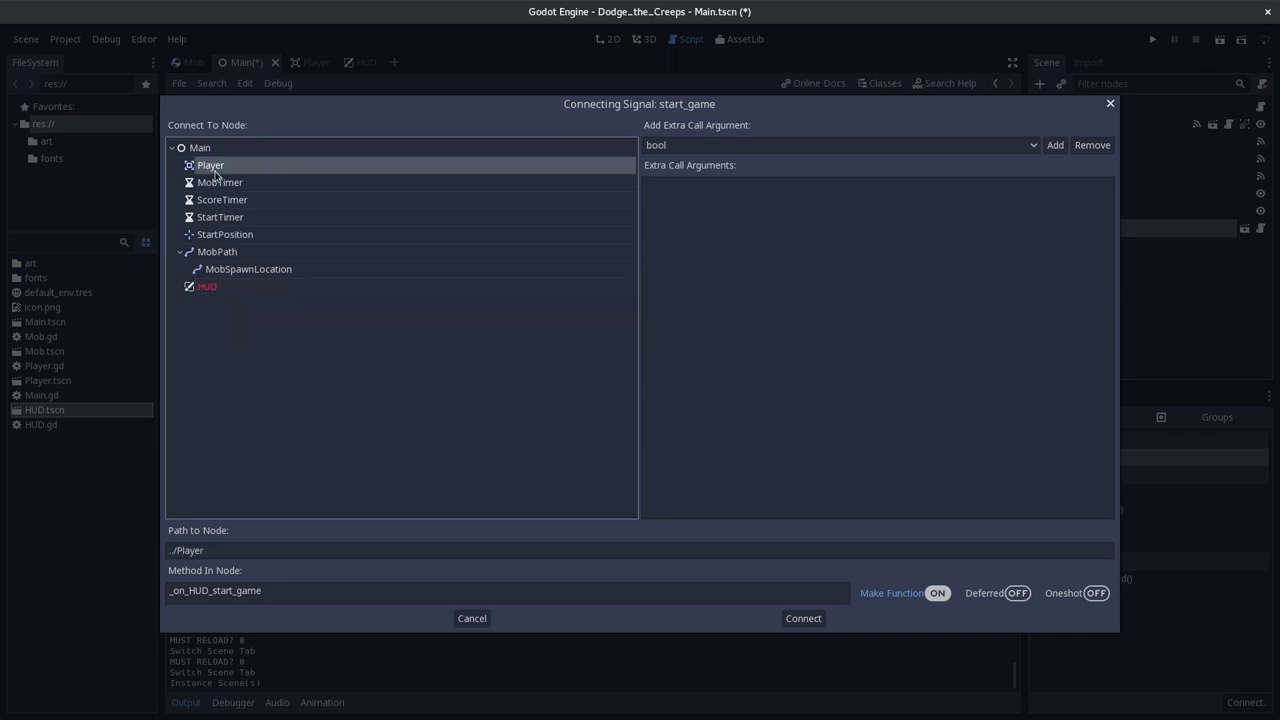
click(214, 184)
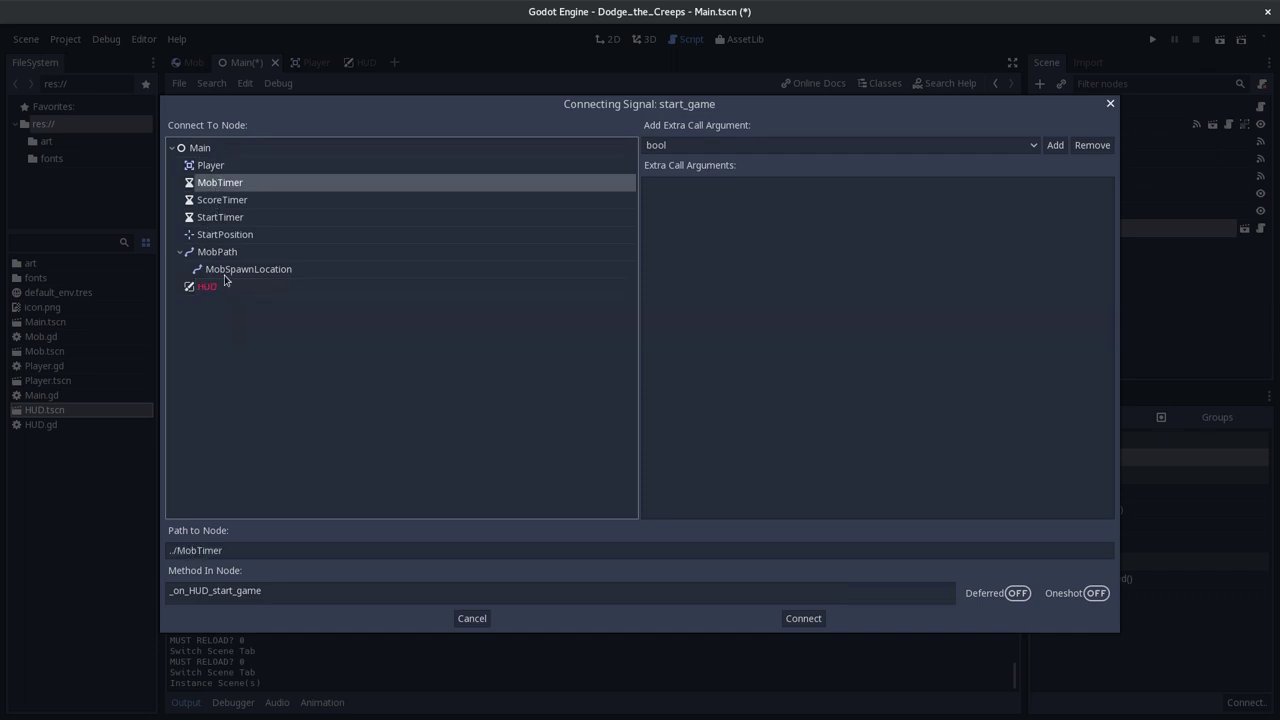
click(211, 295)
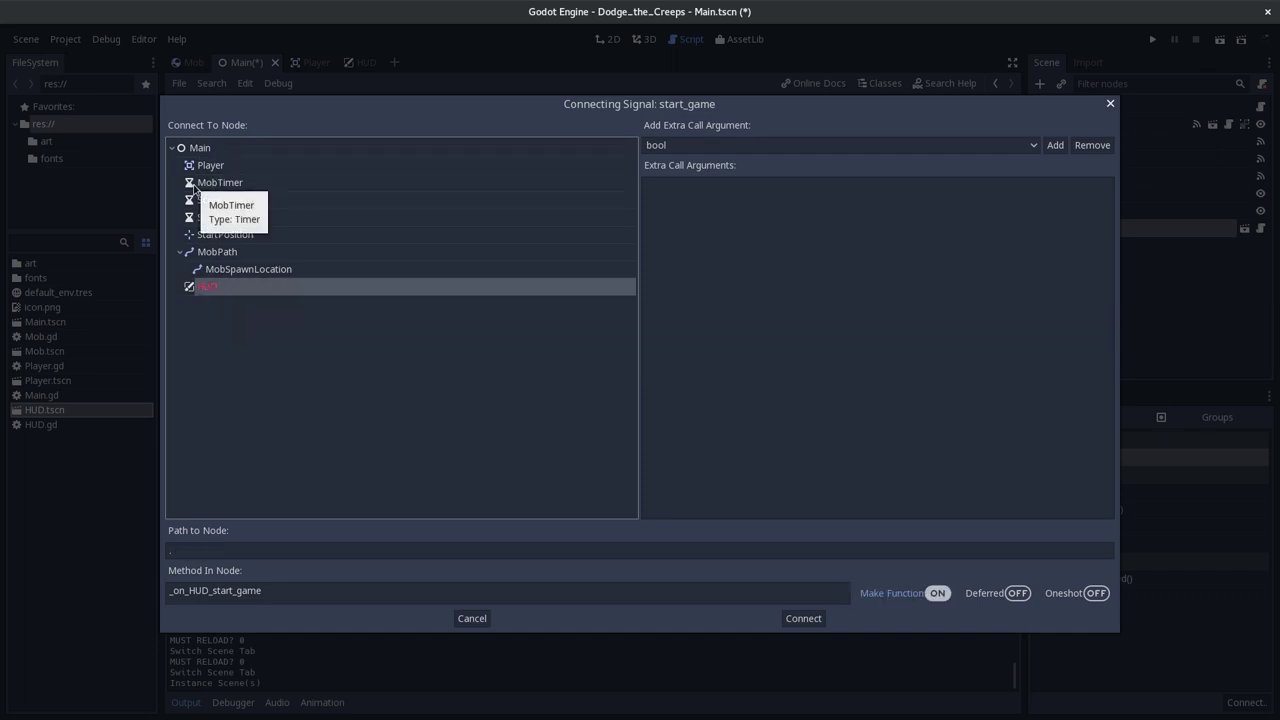
click(211, 149)
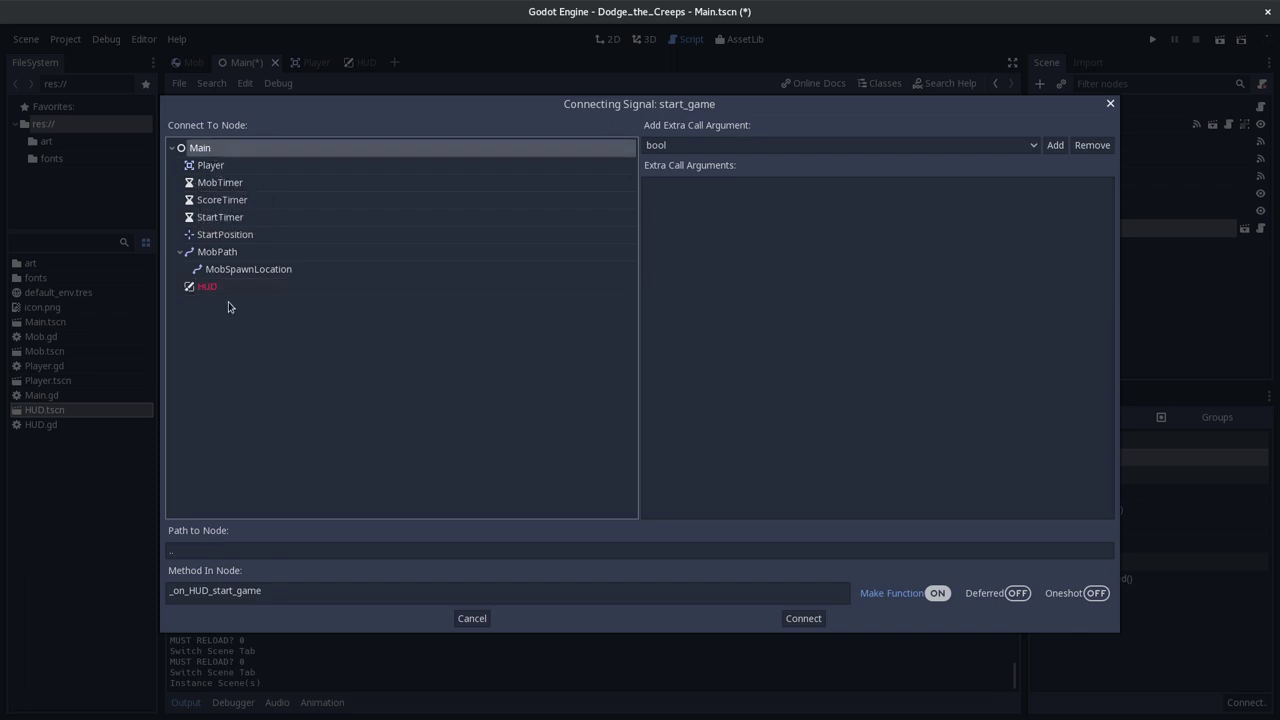
click(270, 594)
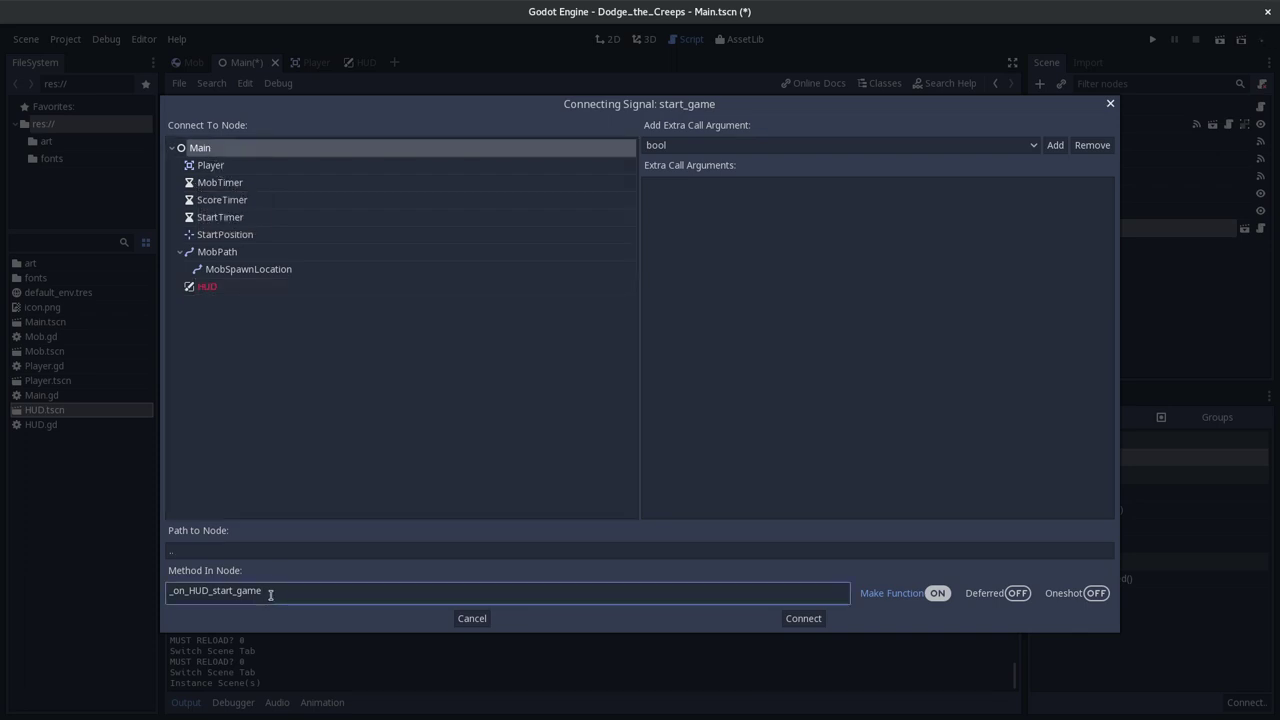
key(Escape)
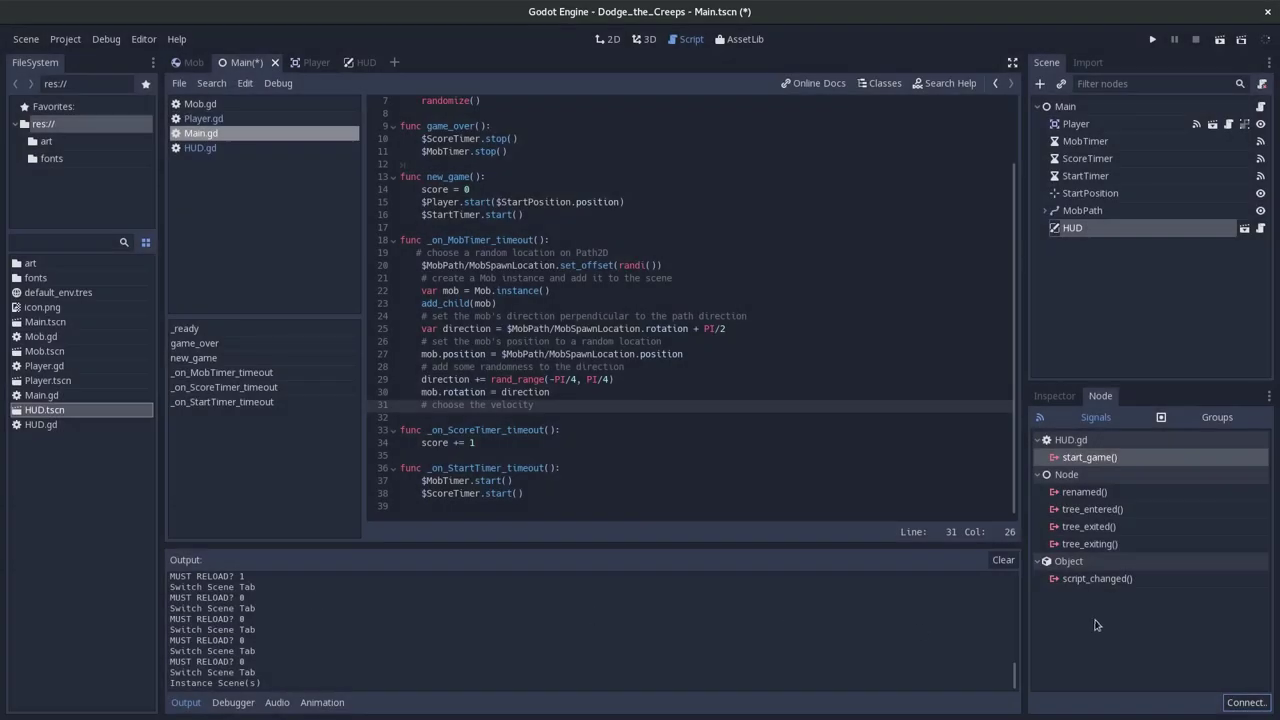
key(alt+Tab)
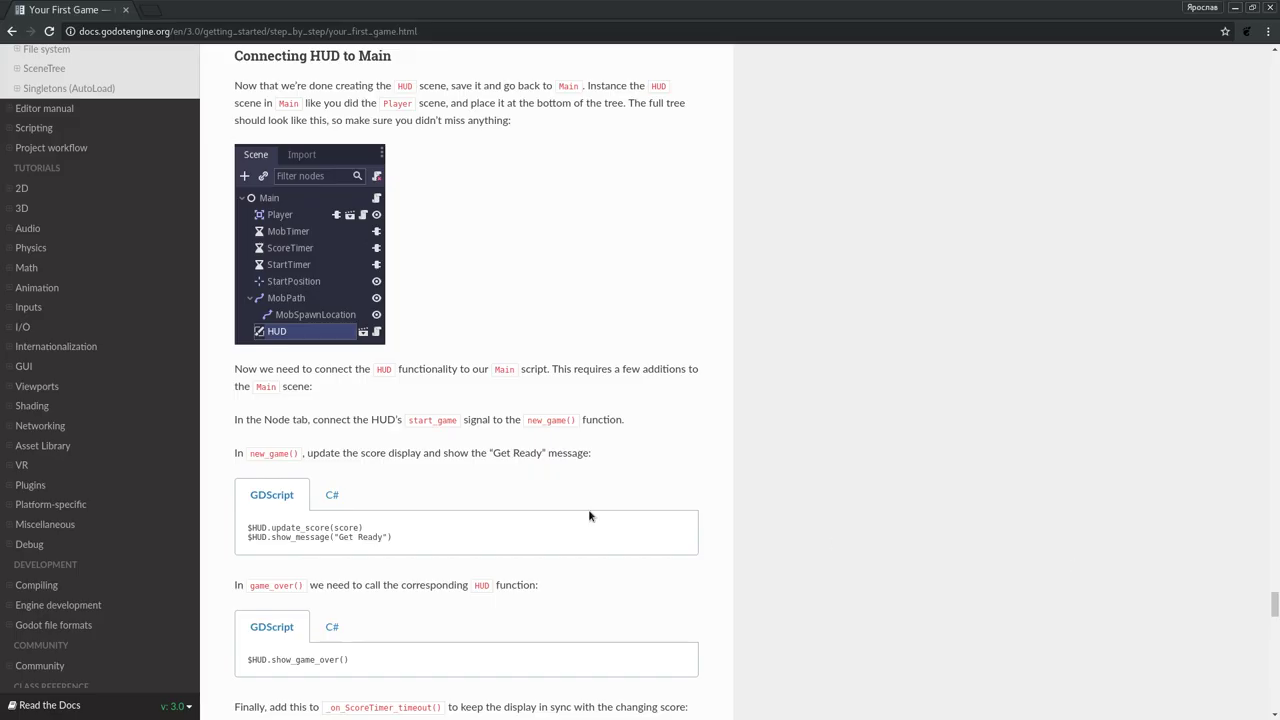
scroll(437, 498, down, 2)
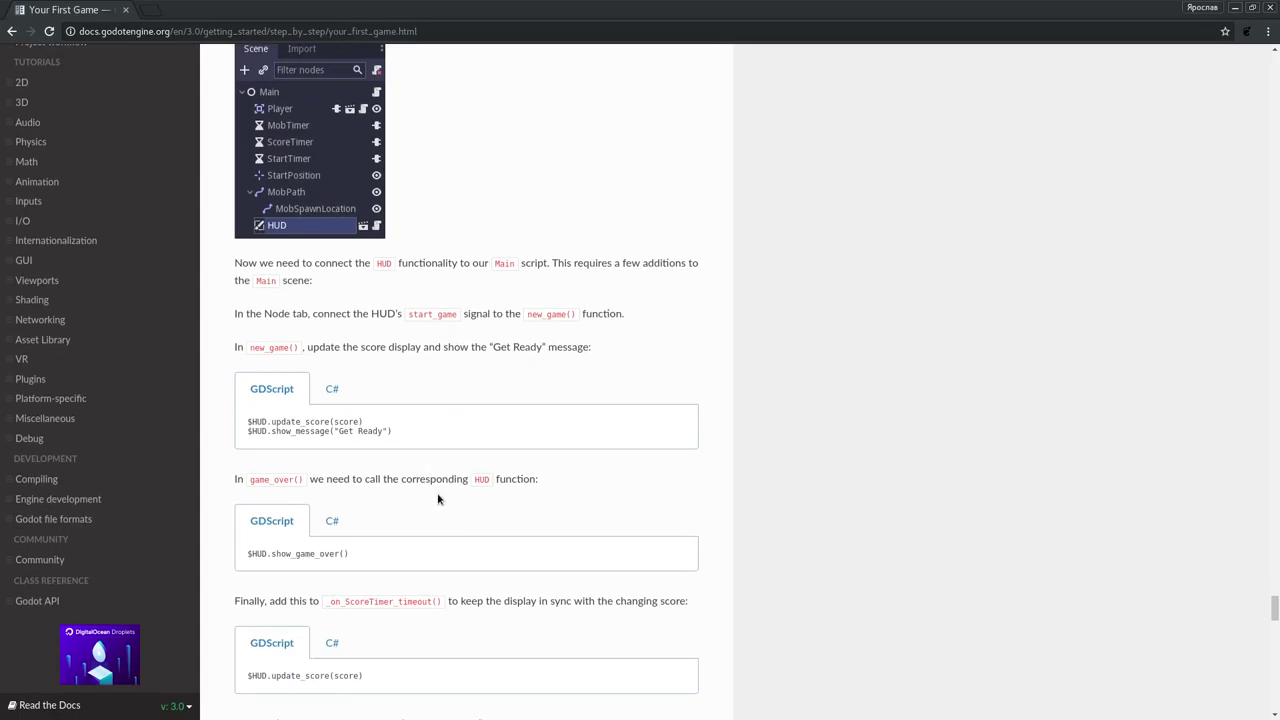
key(alt+Tab)
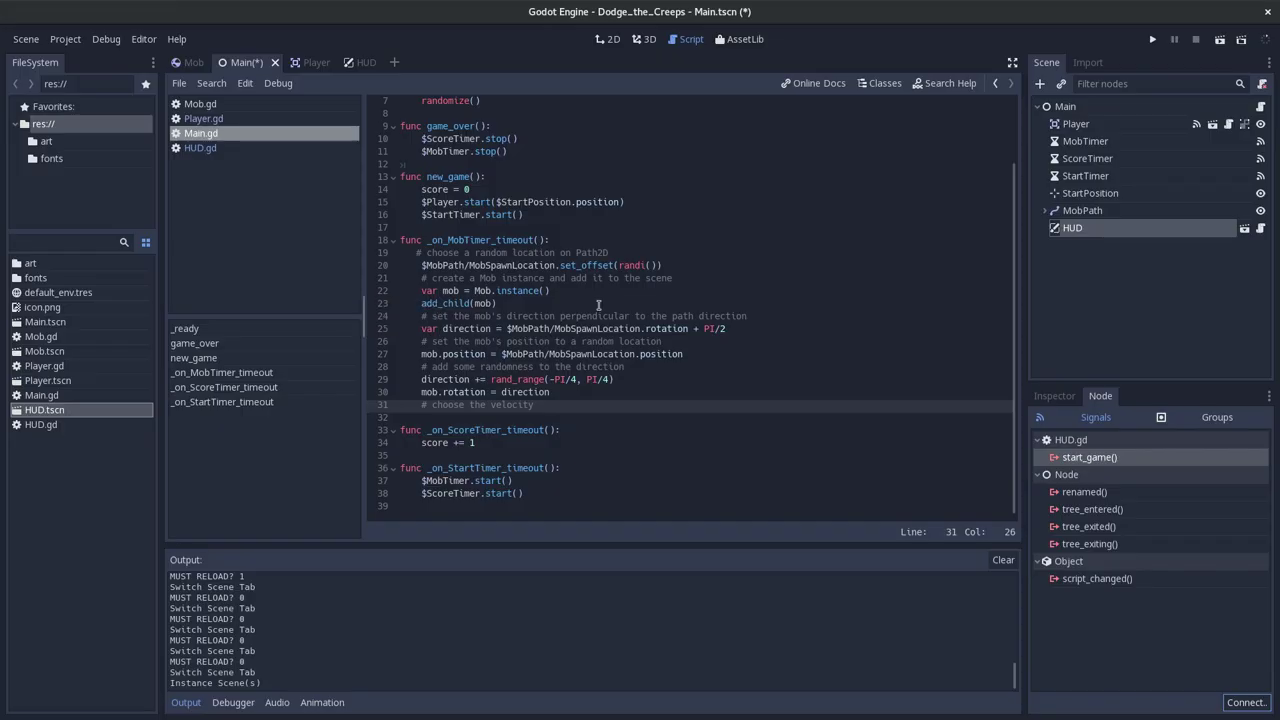
click(44, 323)
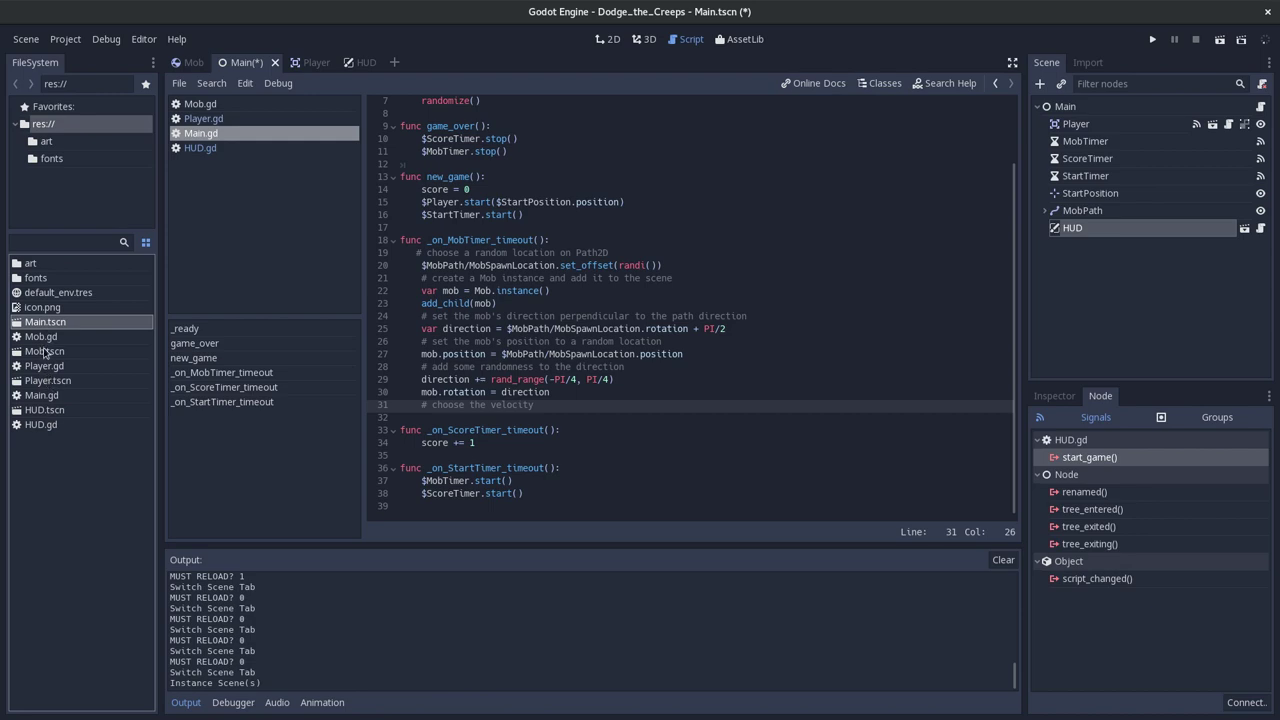
click(42, 396)
click(620, 281)
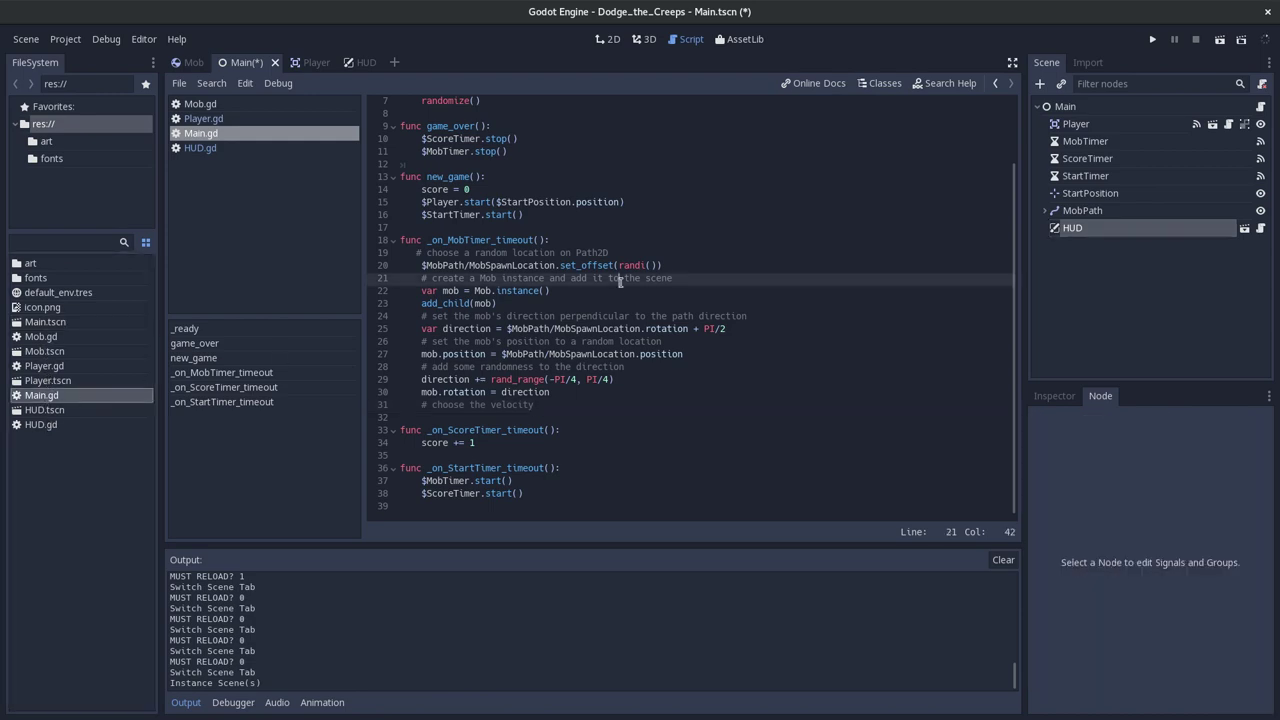
scroll(443, 232, up, 2)
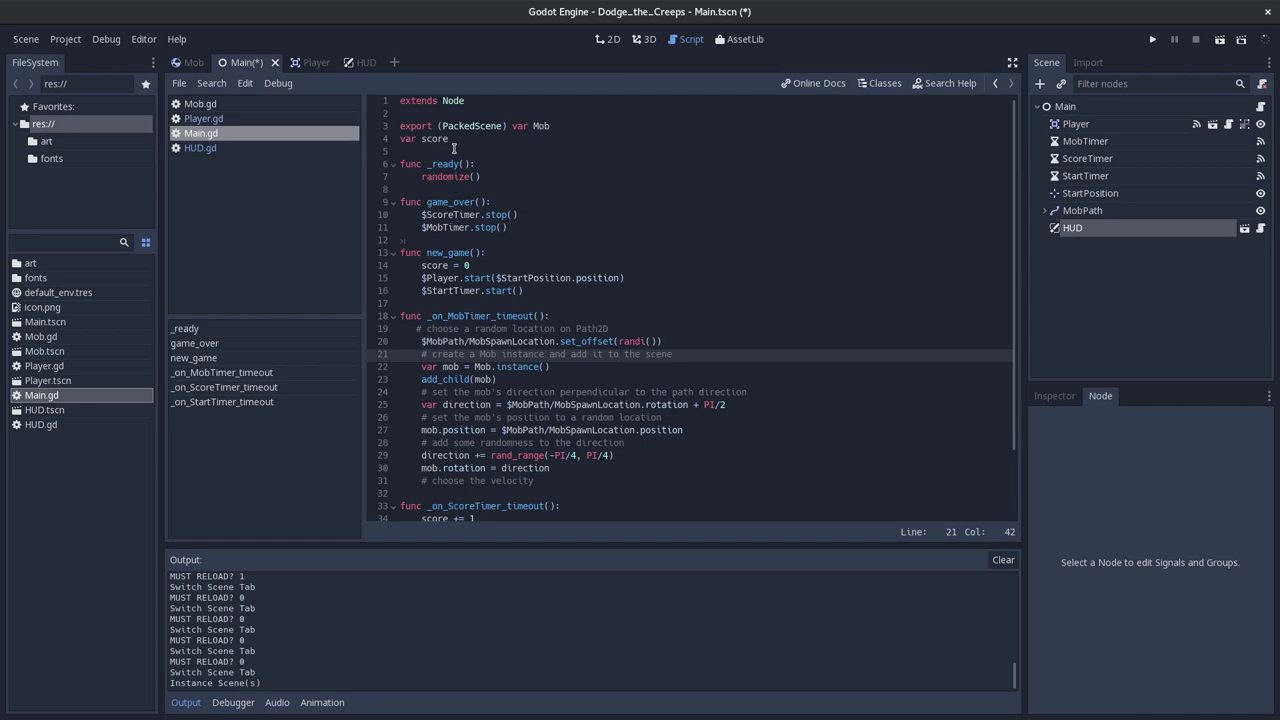
double_click(444, 253)
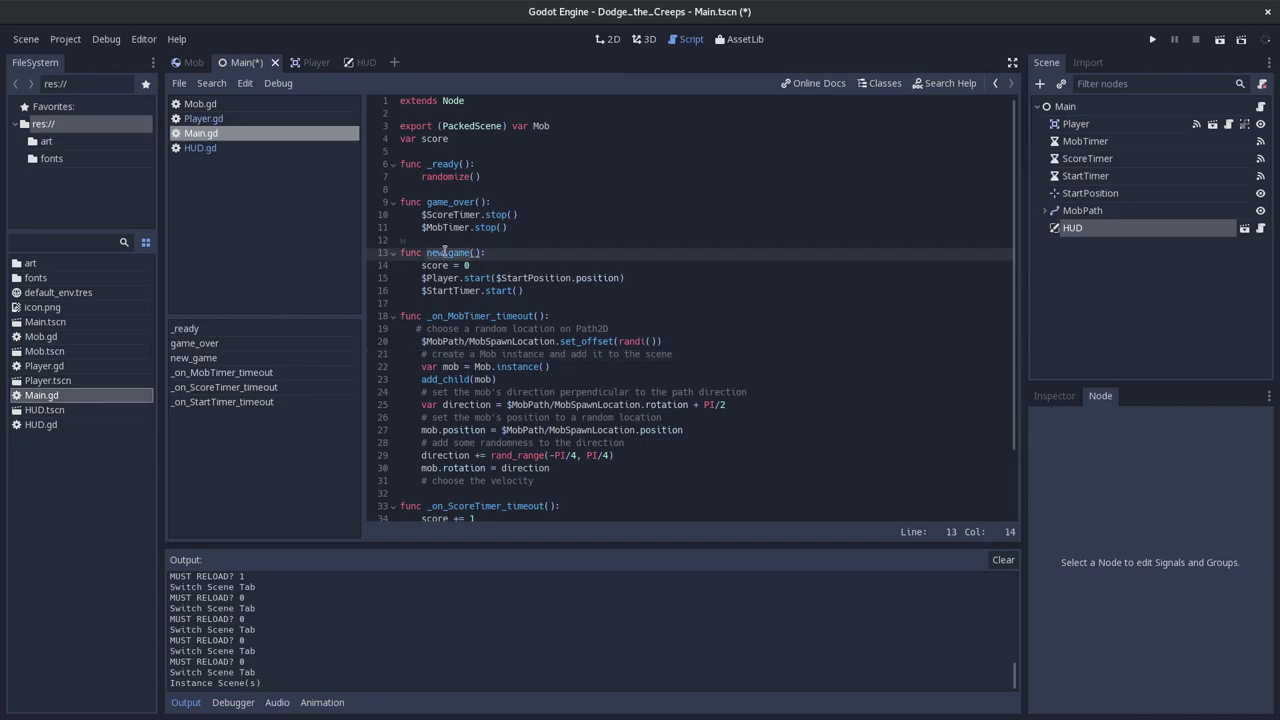
click(1108, 229)
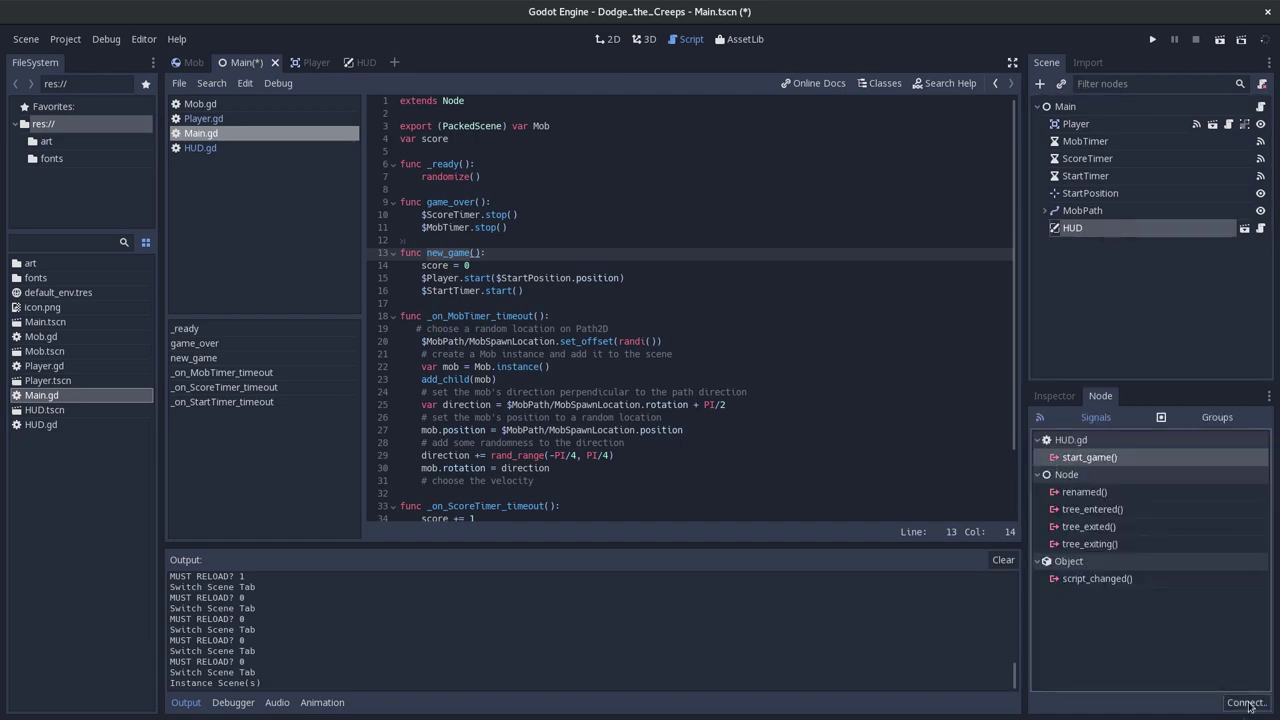
Connect HUD's start_game signal to a Main method named new_game.
click(1246, 703)
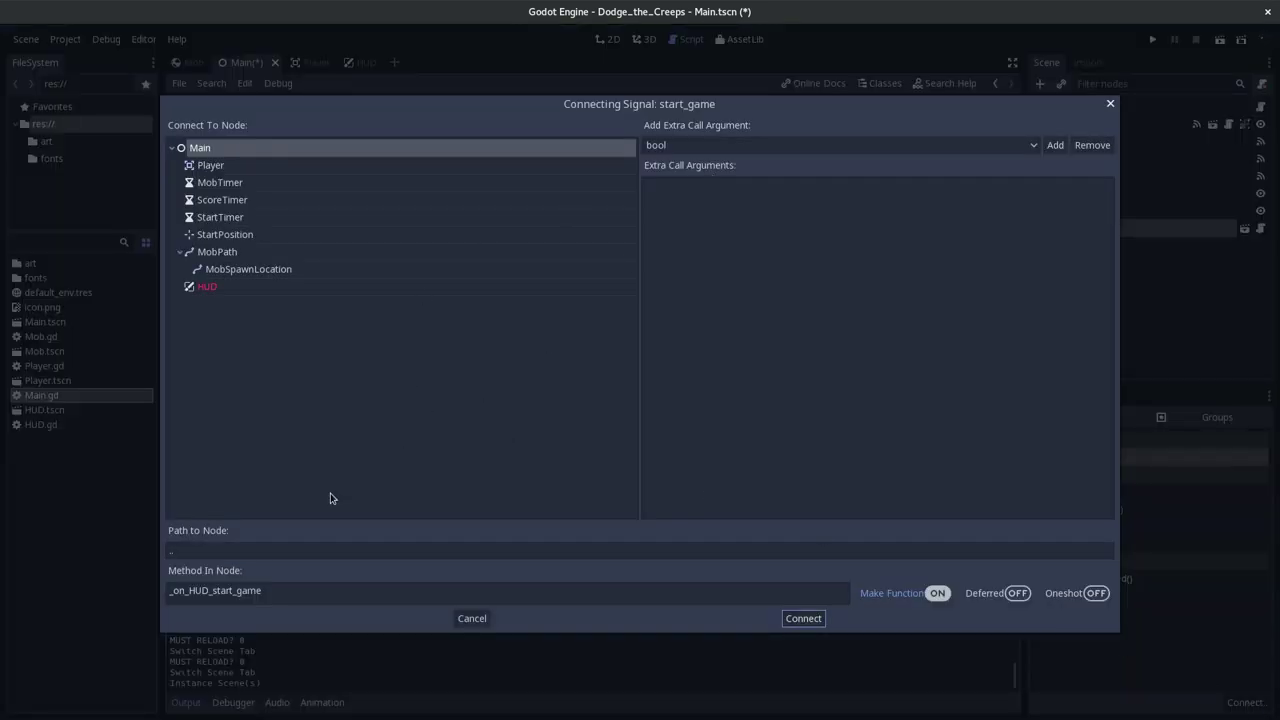
drag(333, 589, 139, 564)
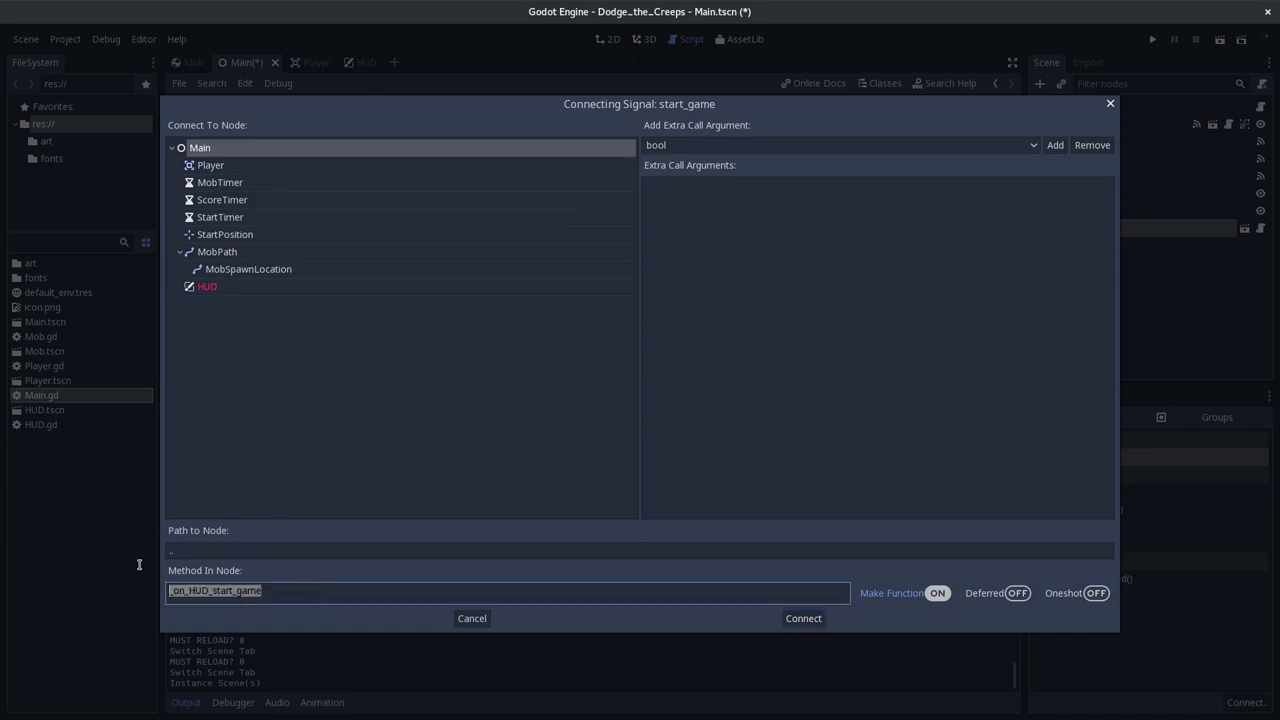
text(new_game)
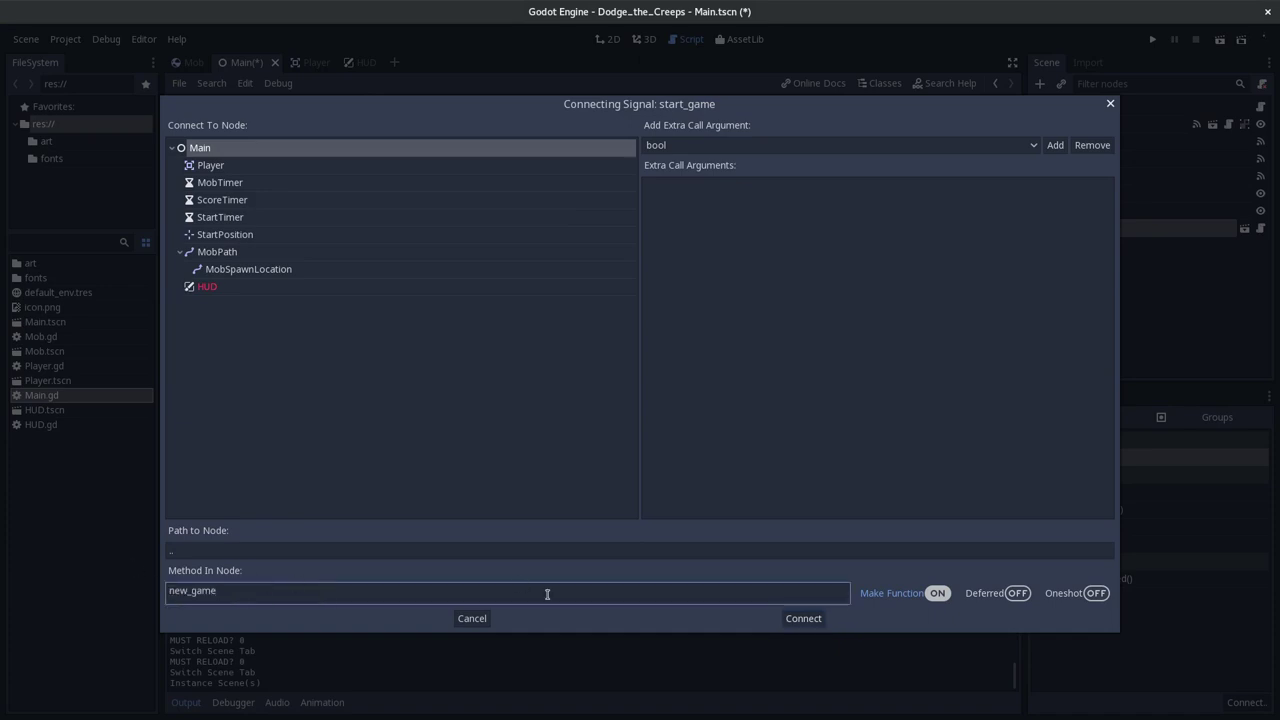
click(826, 620)
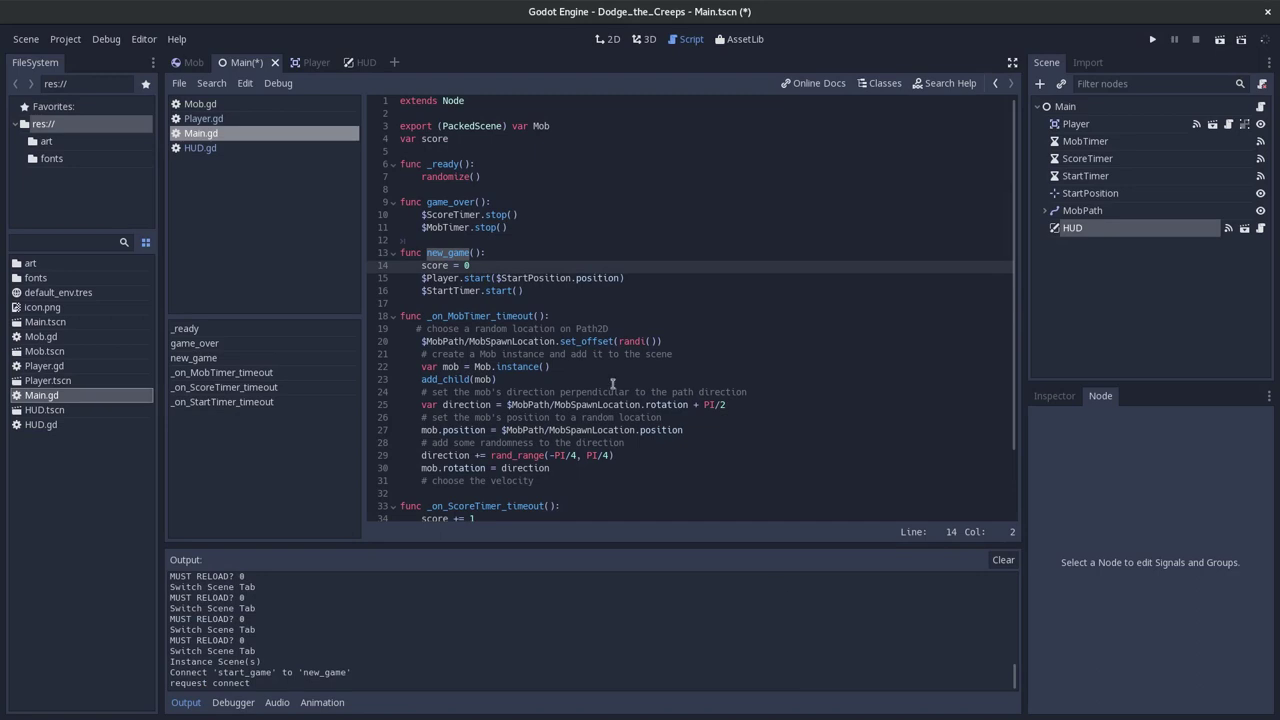
Verify the new start_game connection on HUD and save the Main scene.
scroll(744, 253, down, 2)
click(744, 253)
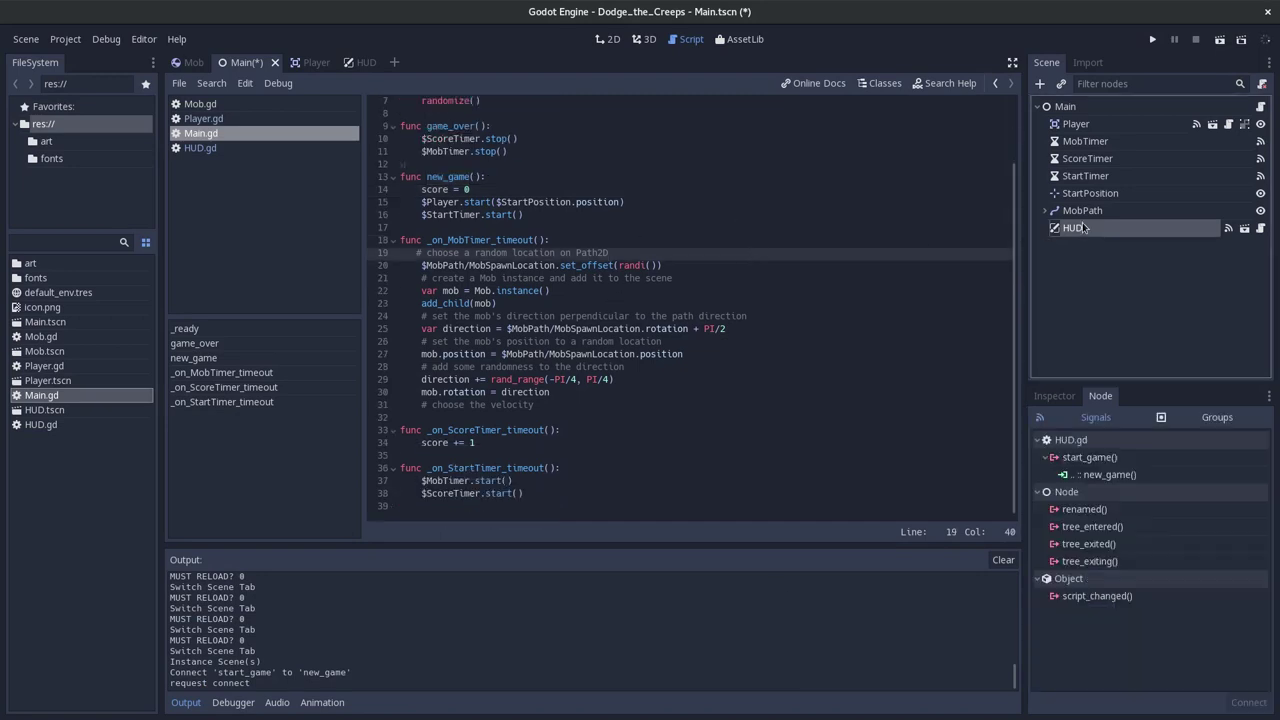
click(1073, 228)
scroll(700, 272, up, 2)
click(672, 282)
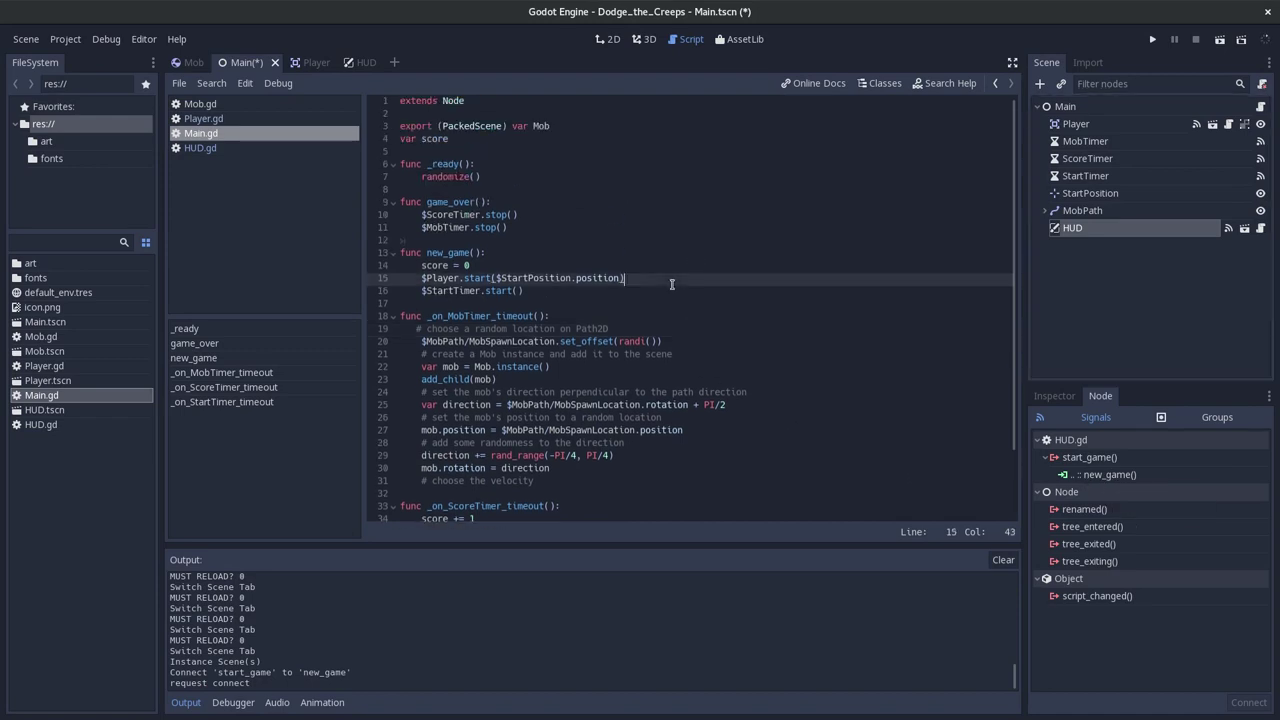
key(ctrl+s)
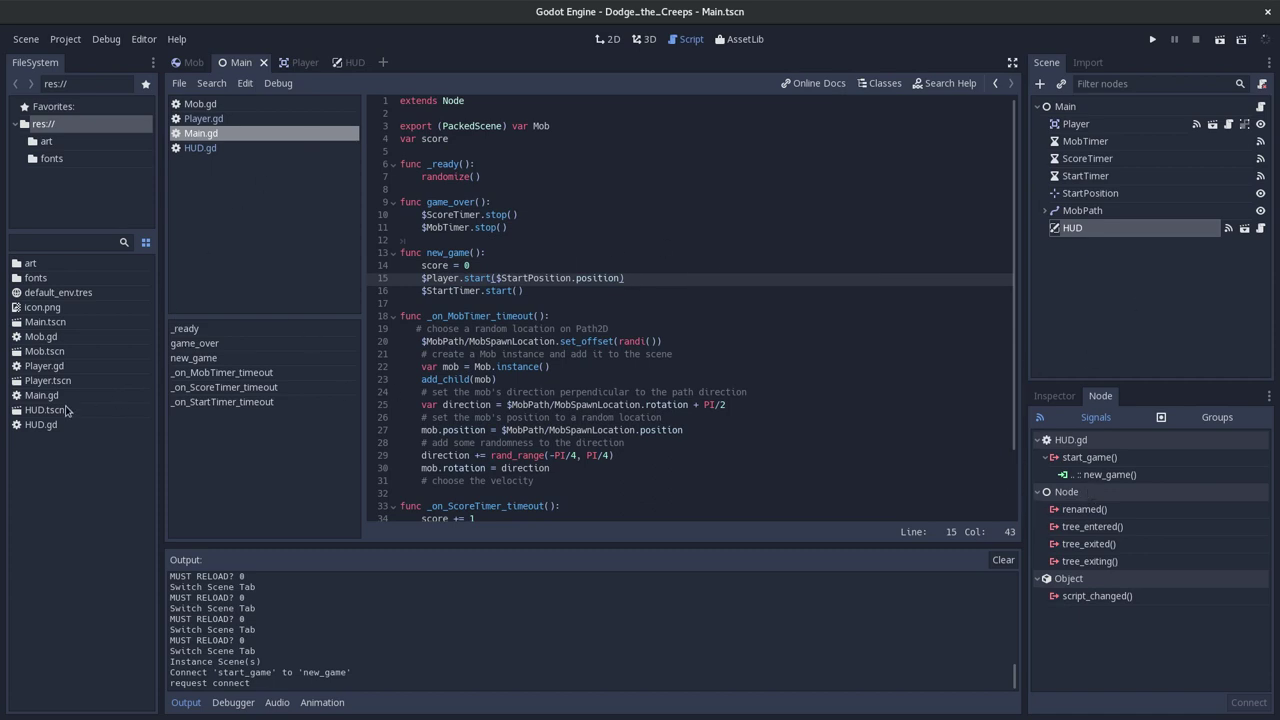
Review the HUD script's start_game signal, then open Main.gd at new_game().
click(46, 428)
scroll(551, 364, down, 3)
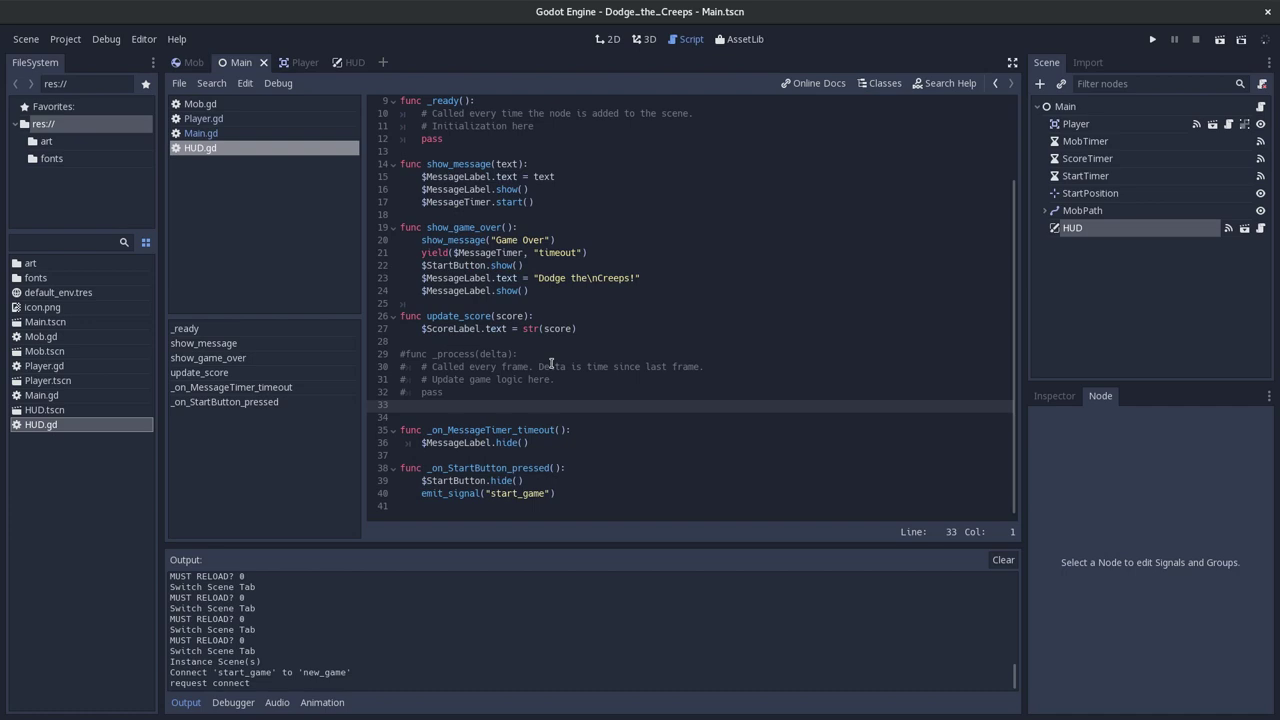
click(454, 480)
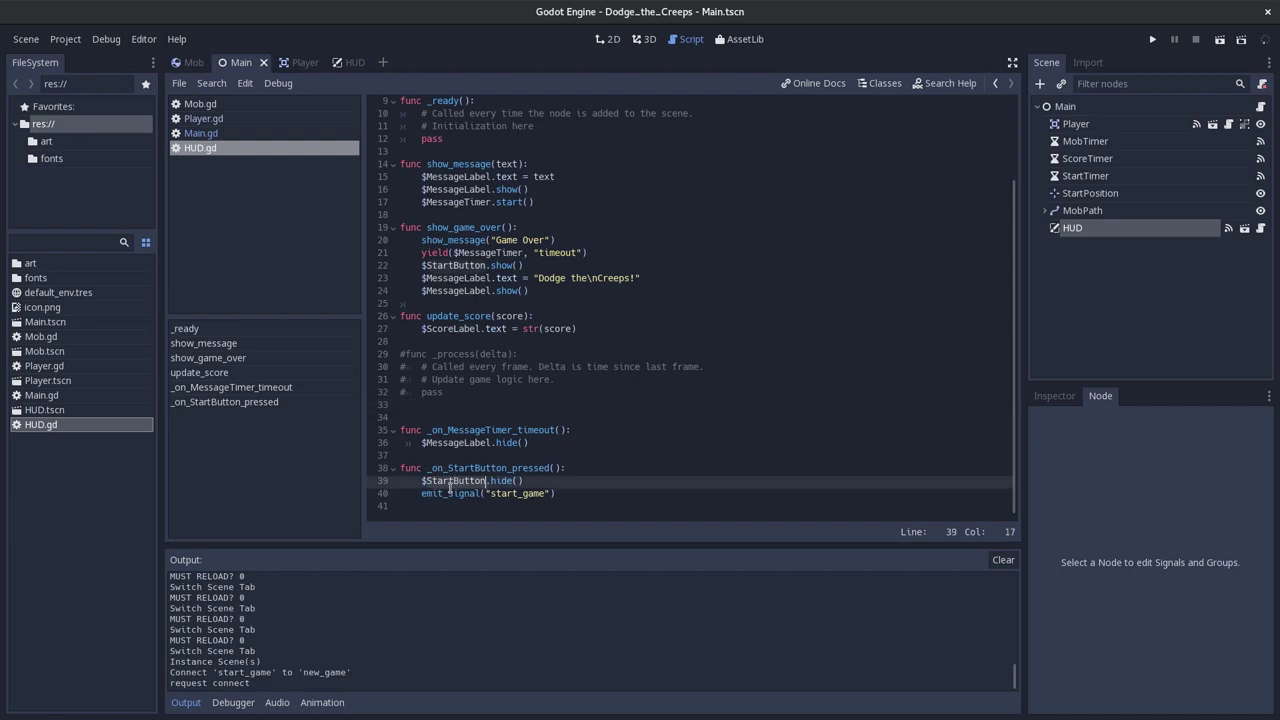
double_click(447, 493)
double_click(518, 493)
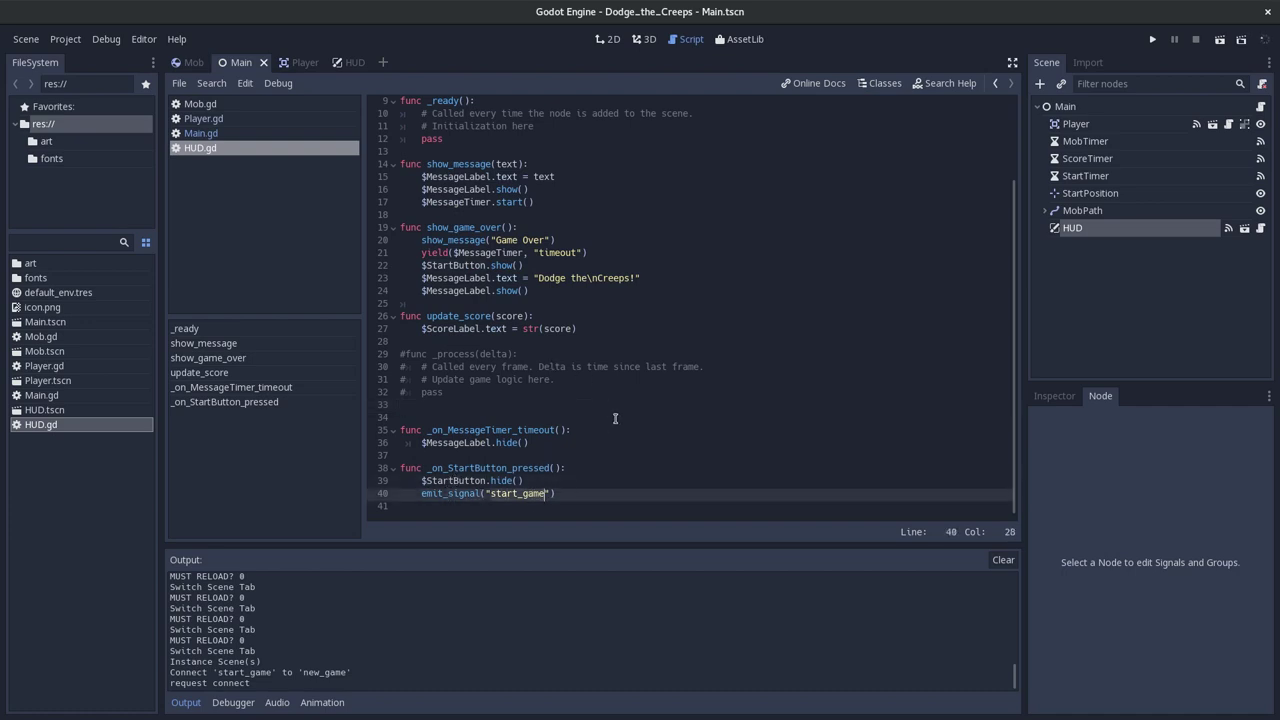
scroll(613, 191, up, 3)
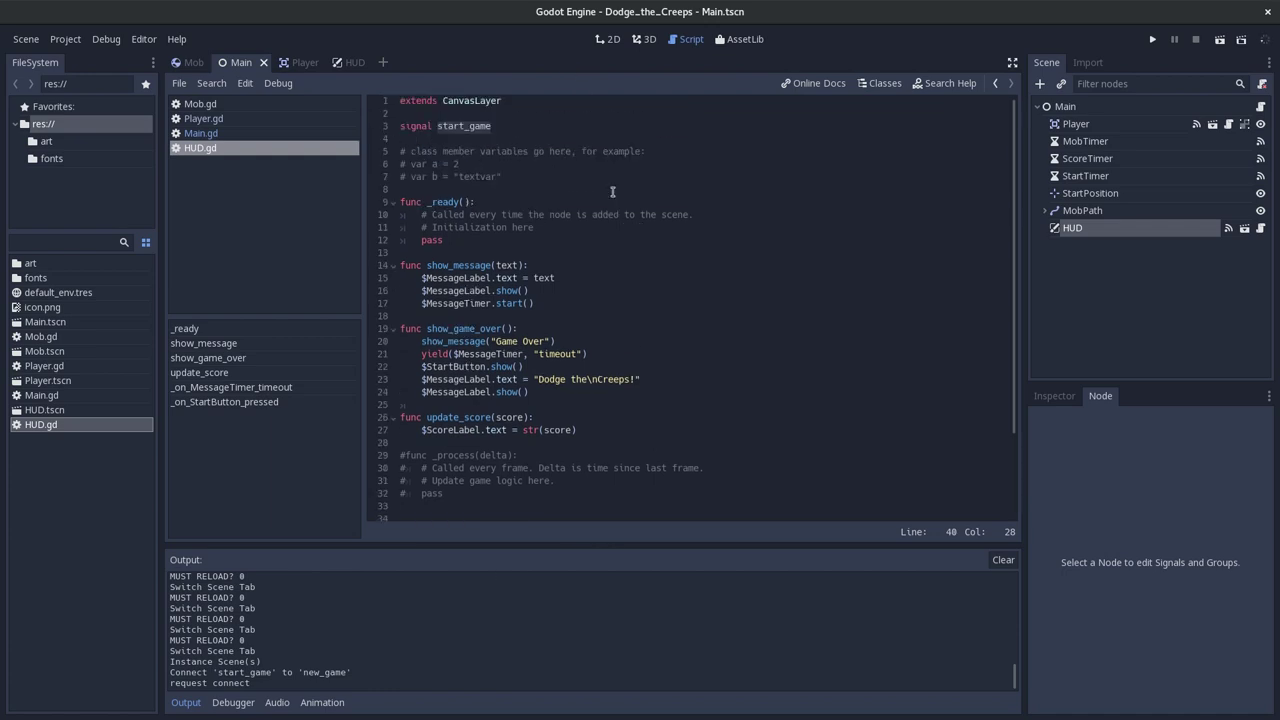
double_click(440, 127)
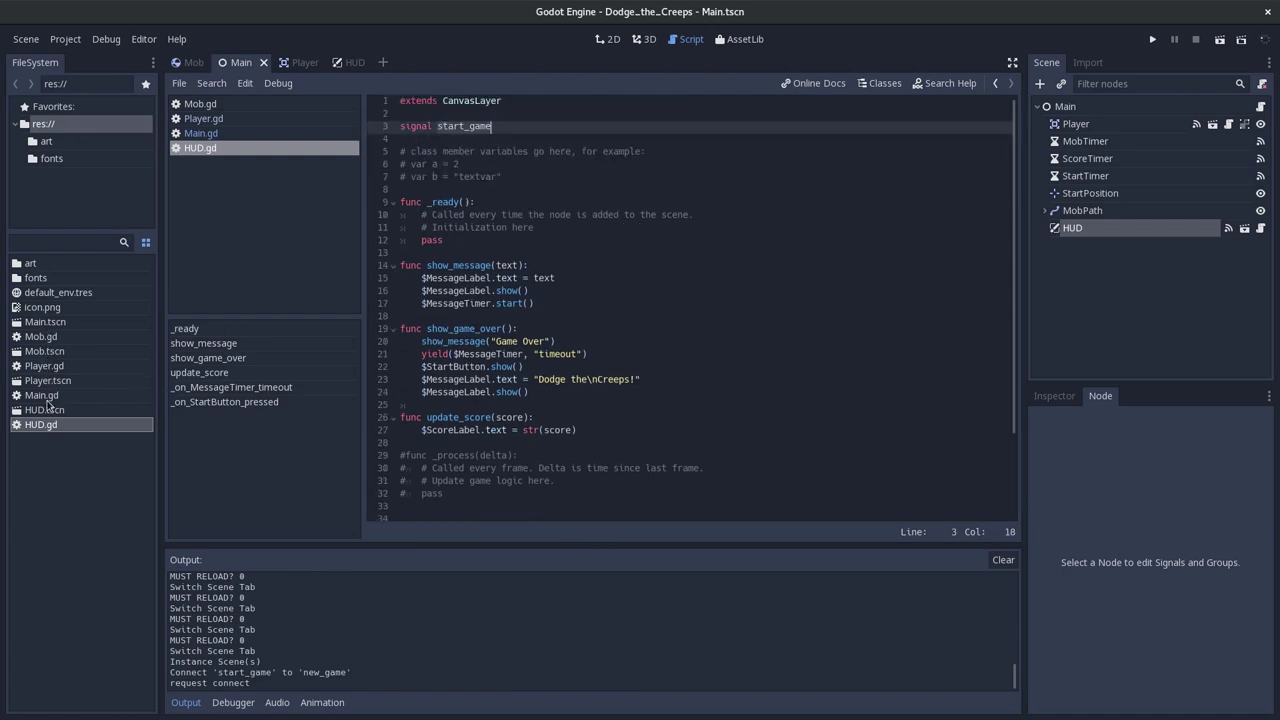
click(46, 398)
double_click(46, 400)
double_click(455, 253)
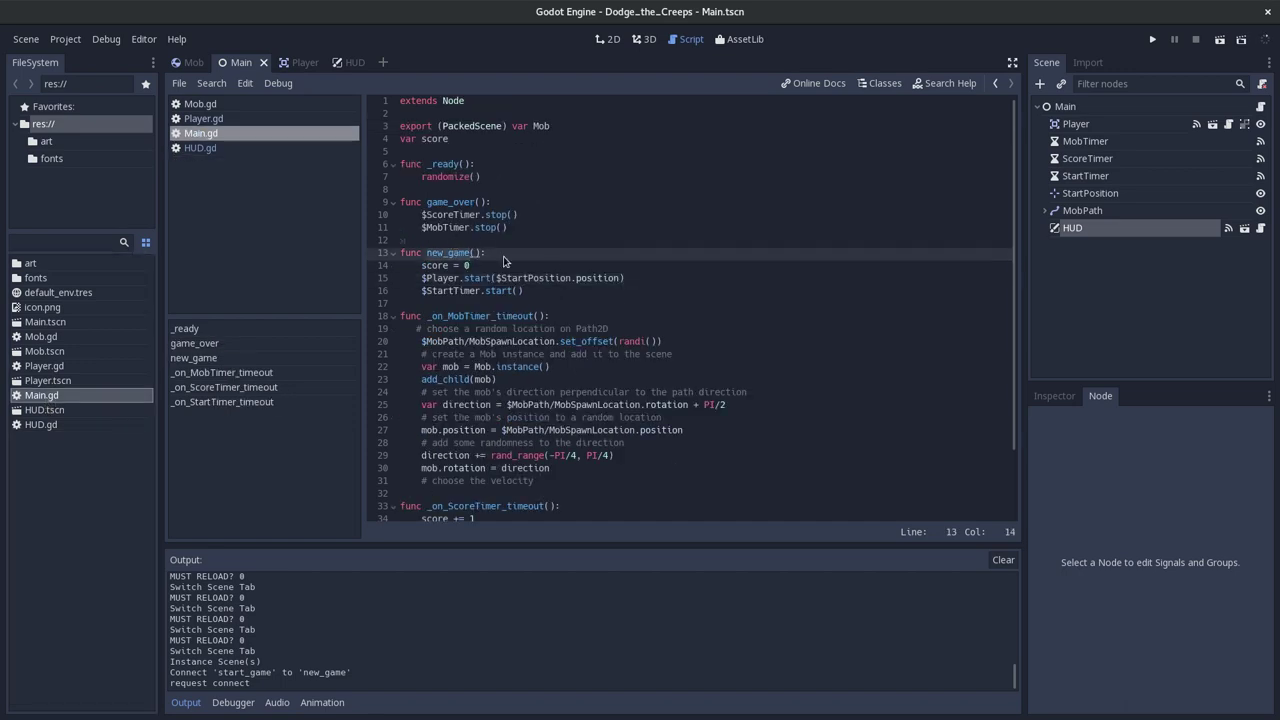
Copy the two $HUD lines from the docs into new_game() after $StartTimer.start().
key(alt+Tab)
scroll(469, 267, up, 3)
scroll(466, 271, down, 1)
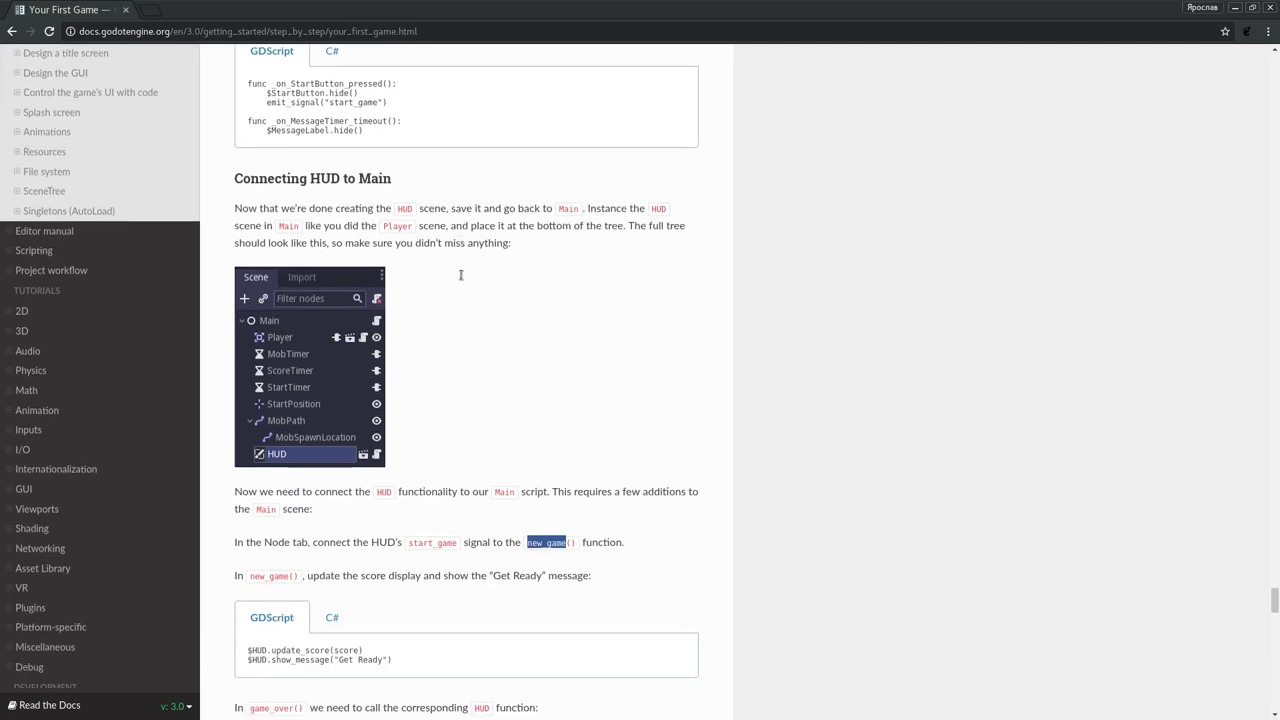
scroll(466, 290, down, 2)
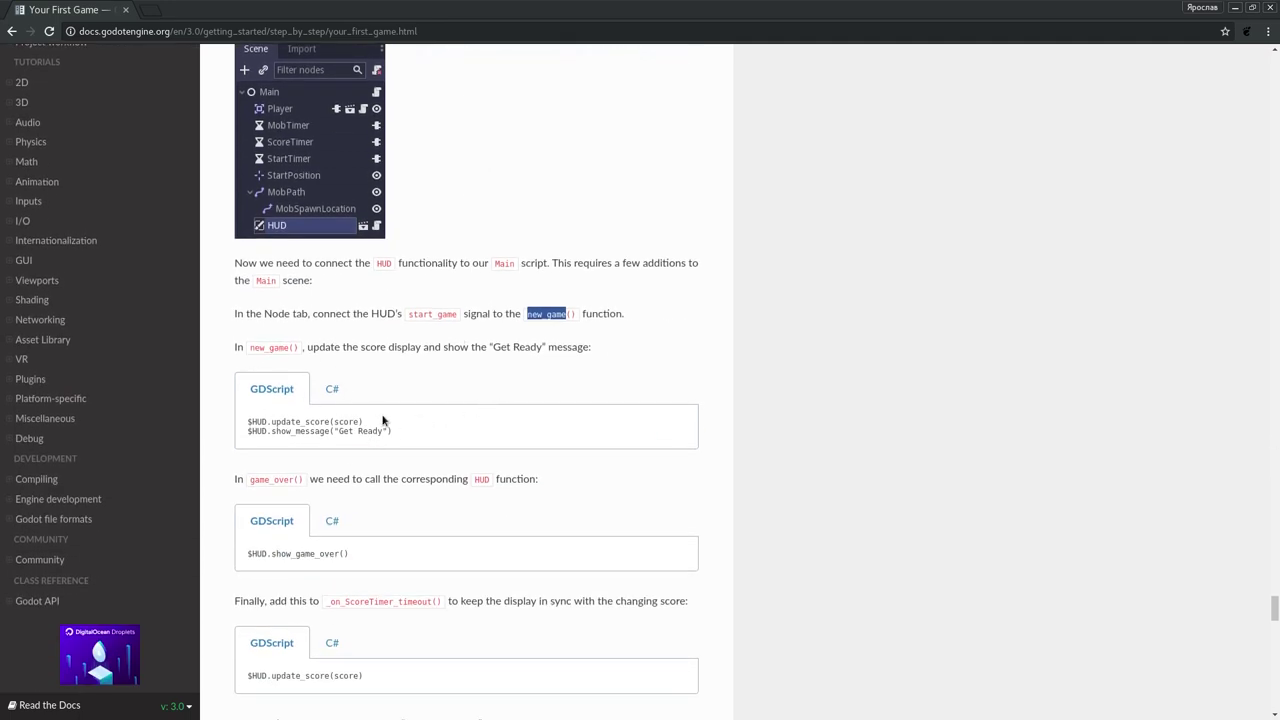
drag(433, 430, 243, 418)
key(ctrl+c)
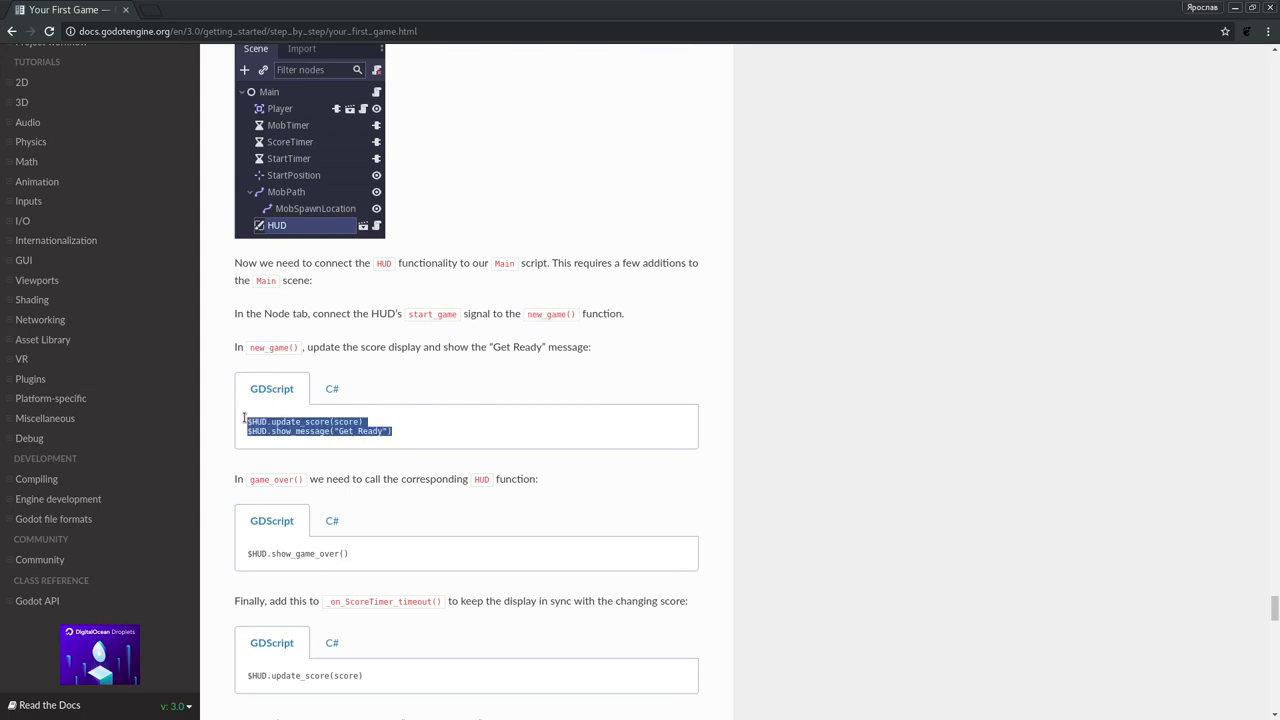
key(alt+Tab)
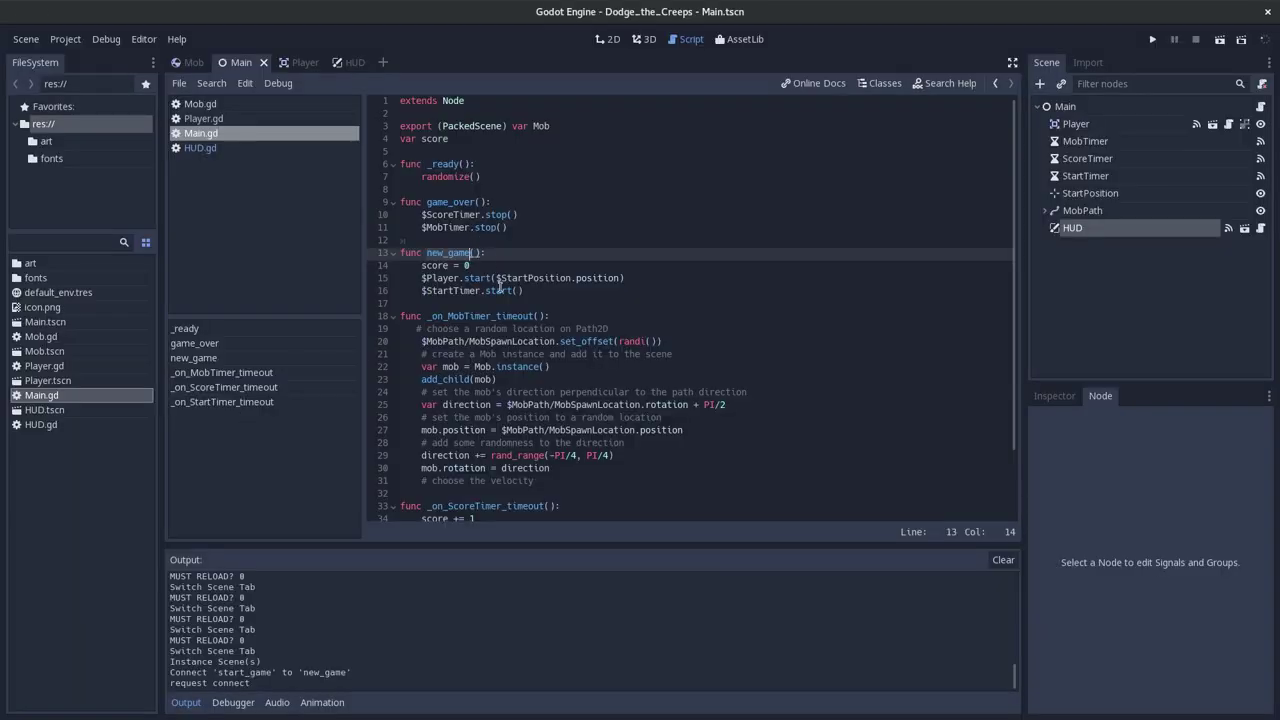
key(alt+Tab)
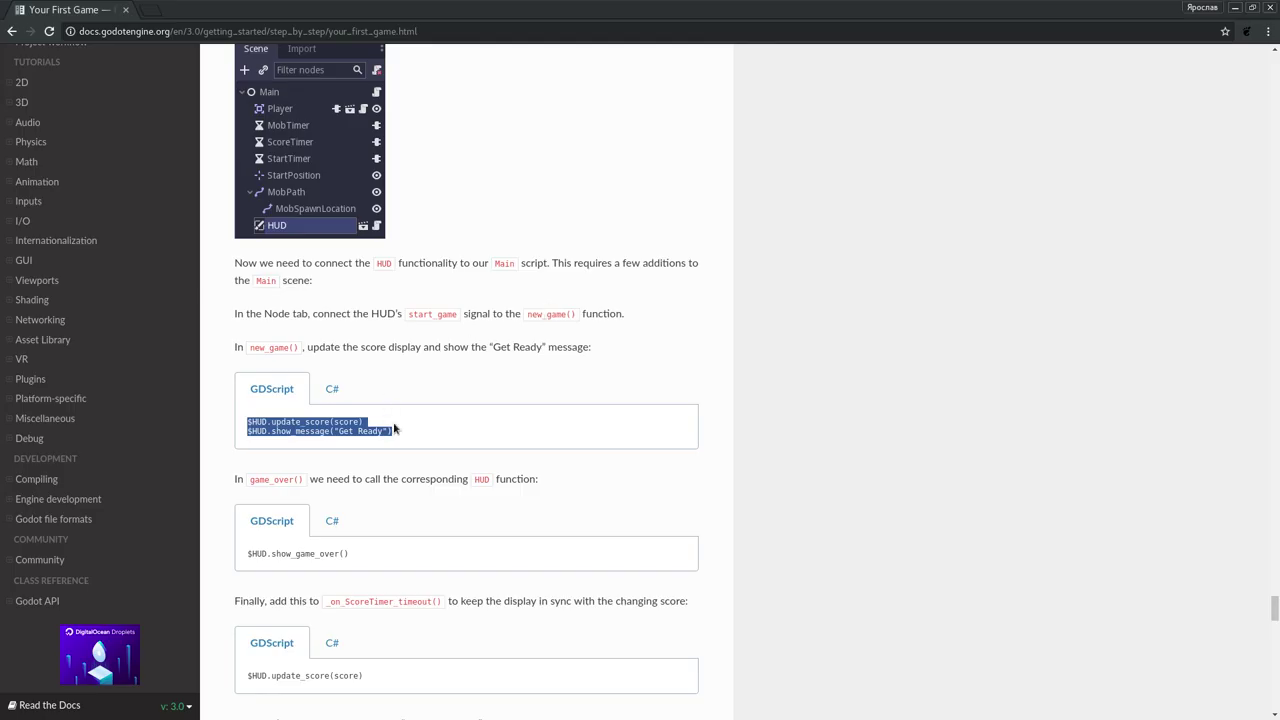
key(alt+Tab)
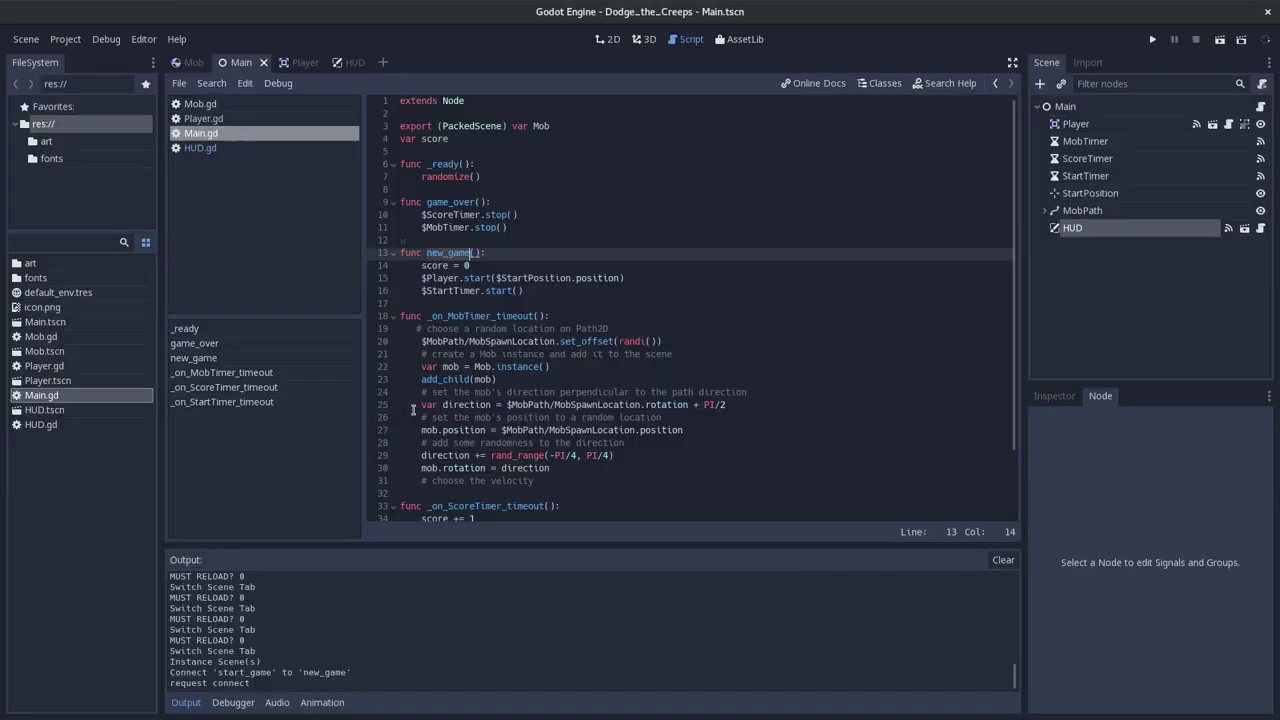
click(550, 292)
key(ctrl+v)
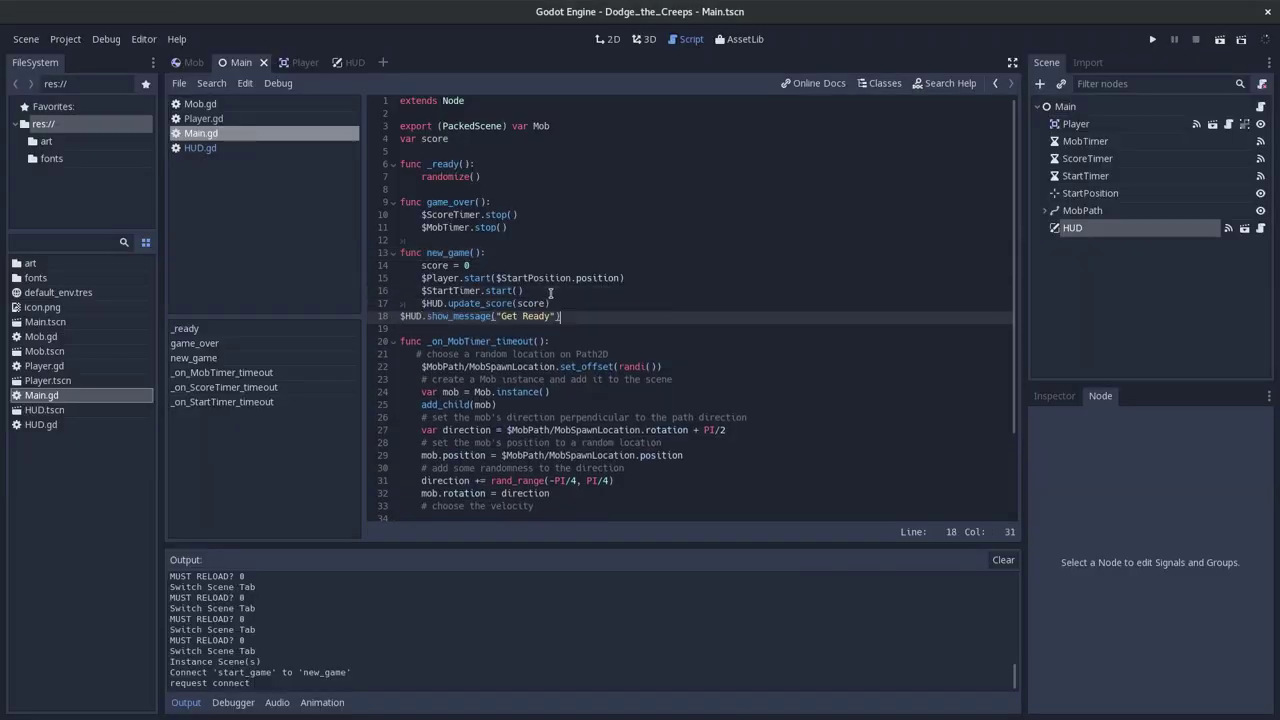
Indent the update_score and show_message lines, clear the output log and save.
key(Home)
key(Tab)
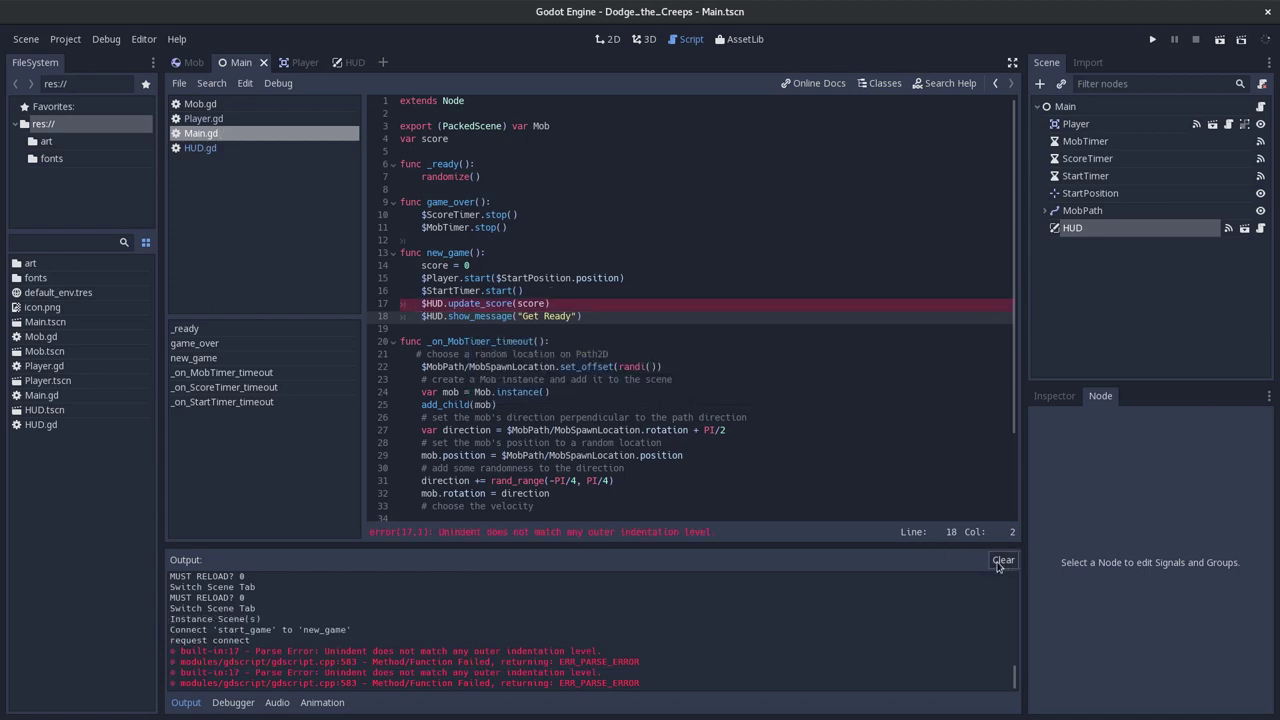
click(1003, 560)
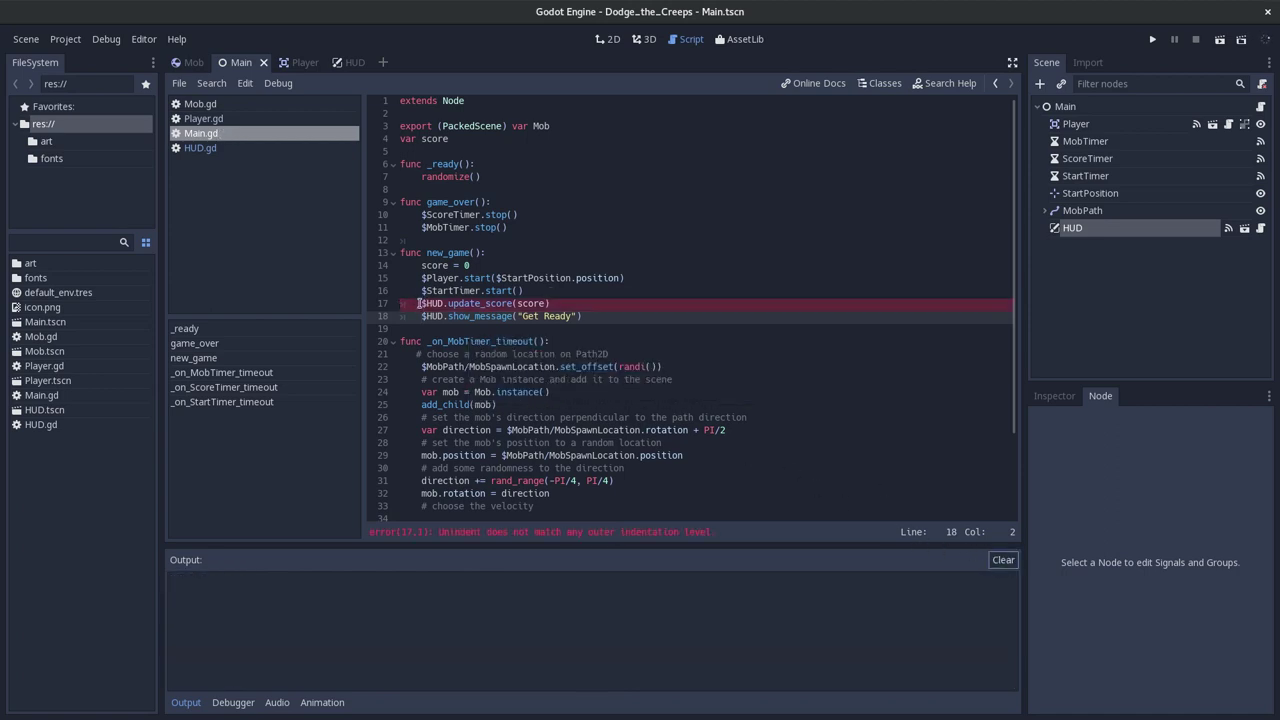
click(418, 303)
key(BackSpace)
key(BackSpace)
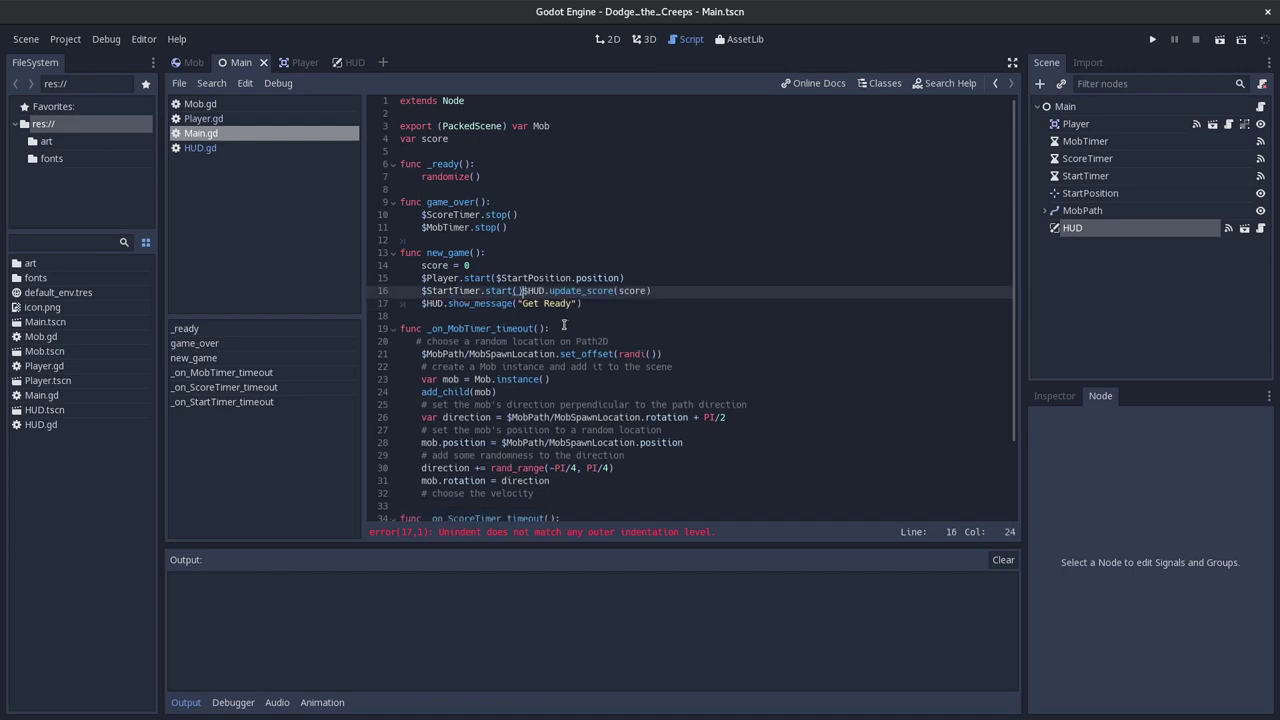
key(Return)
key(Down)
key(shift+Tab)
key(Tab)
key(ctrl+s)
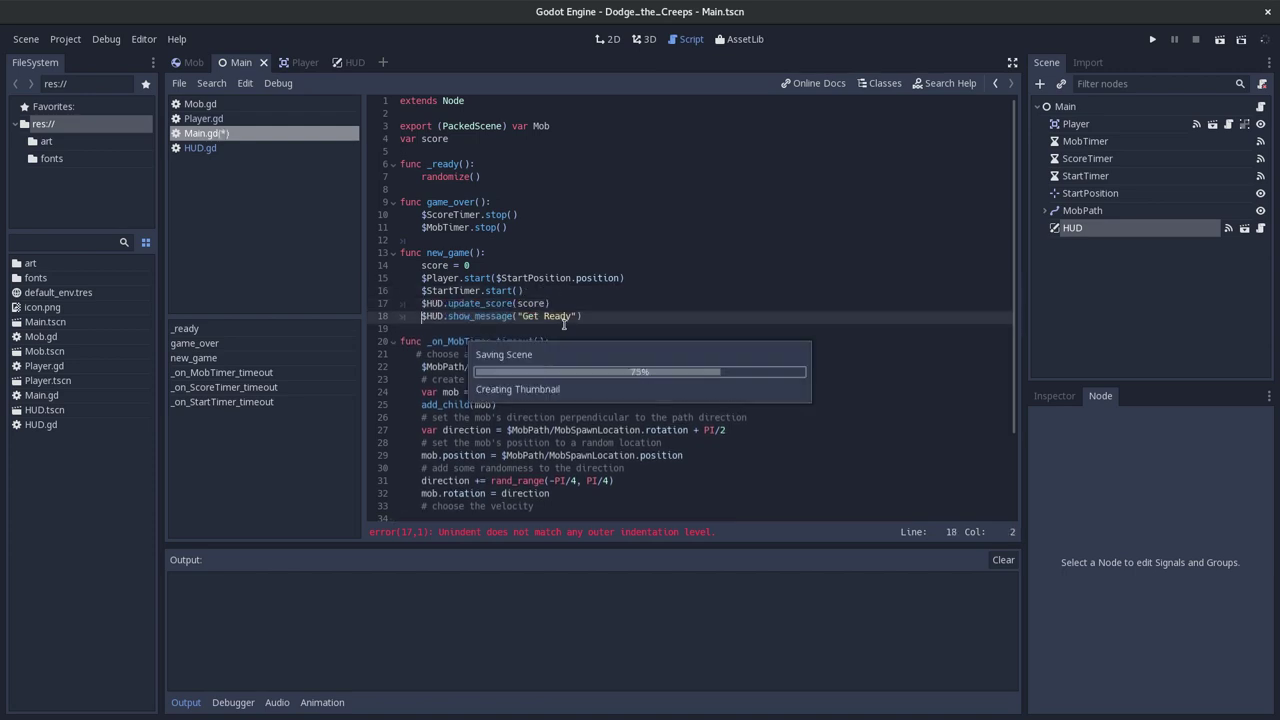
Re-indent the StartTimer, Player.start and score = 0 lines, save, and clear old errors.
key(Up)
key(Up)
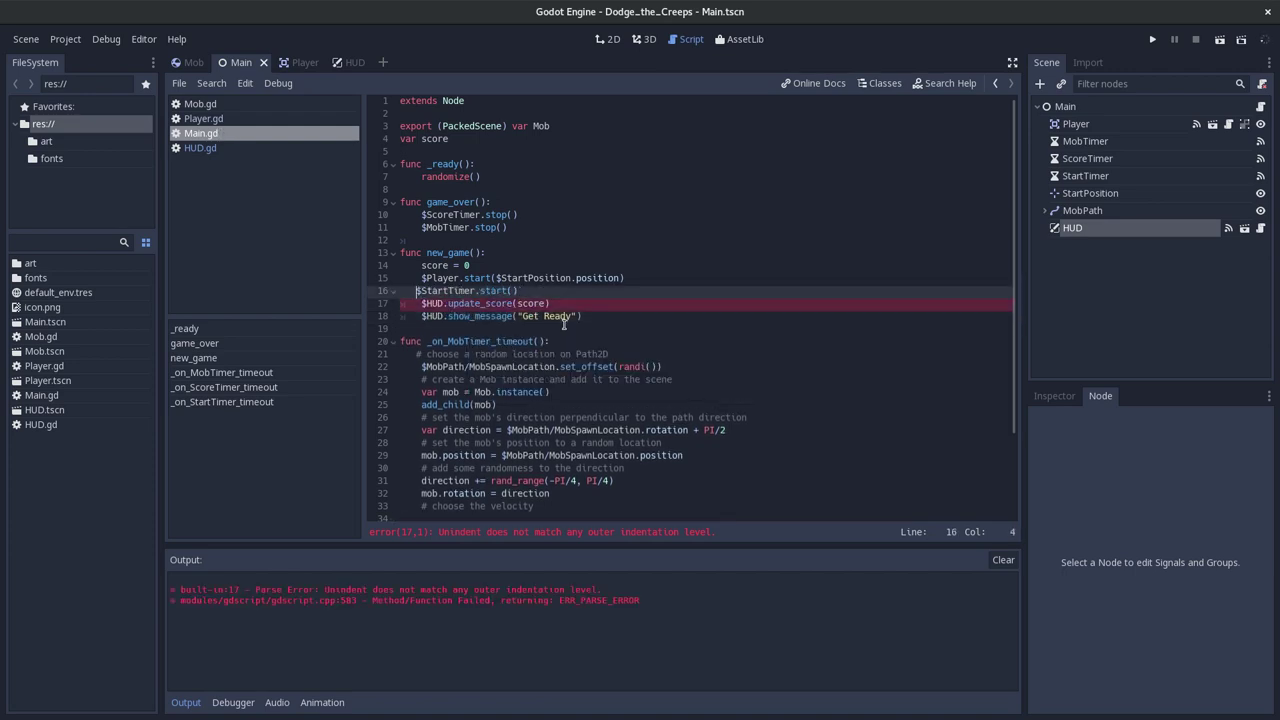
key(BackSpace)
key(BackSpace)
key(Return)
key(Up)
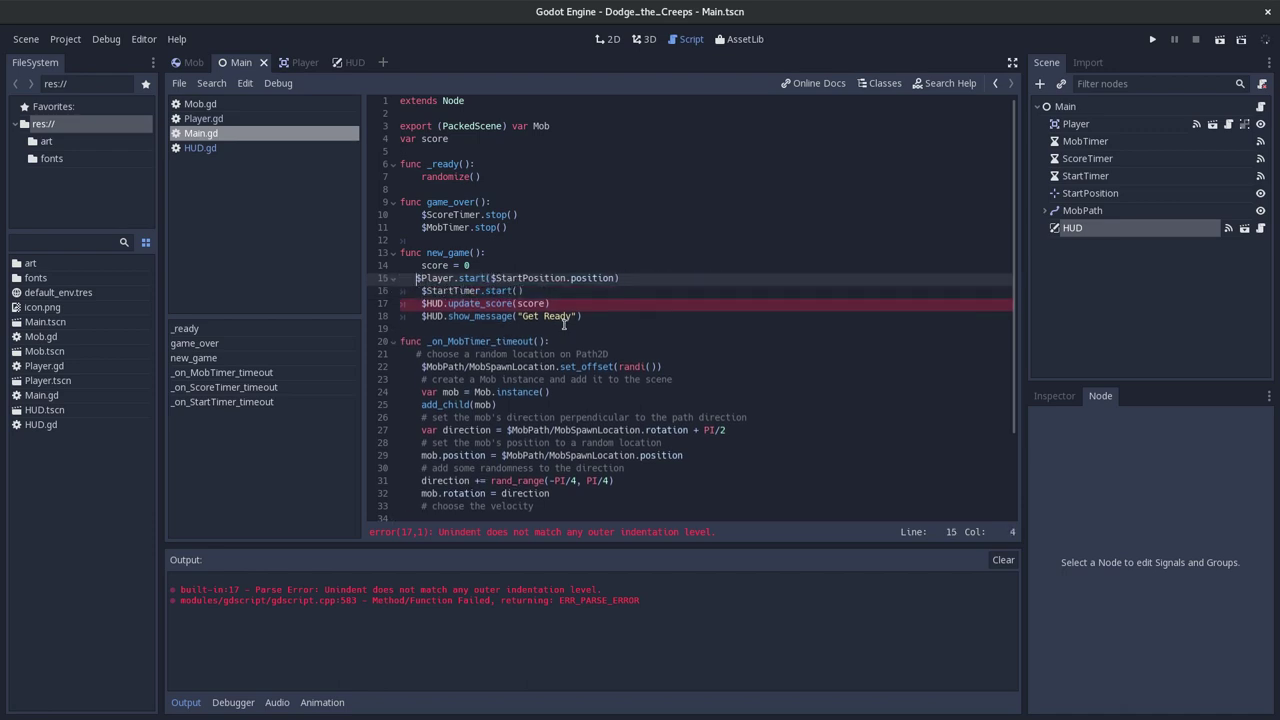
key(BackSpace)
key(BackSpace)
key(Return)
key(Up)
key(Home)
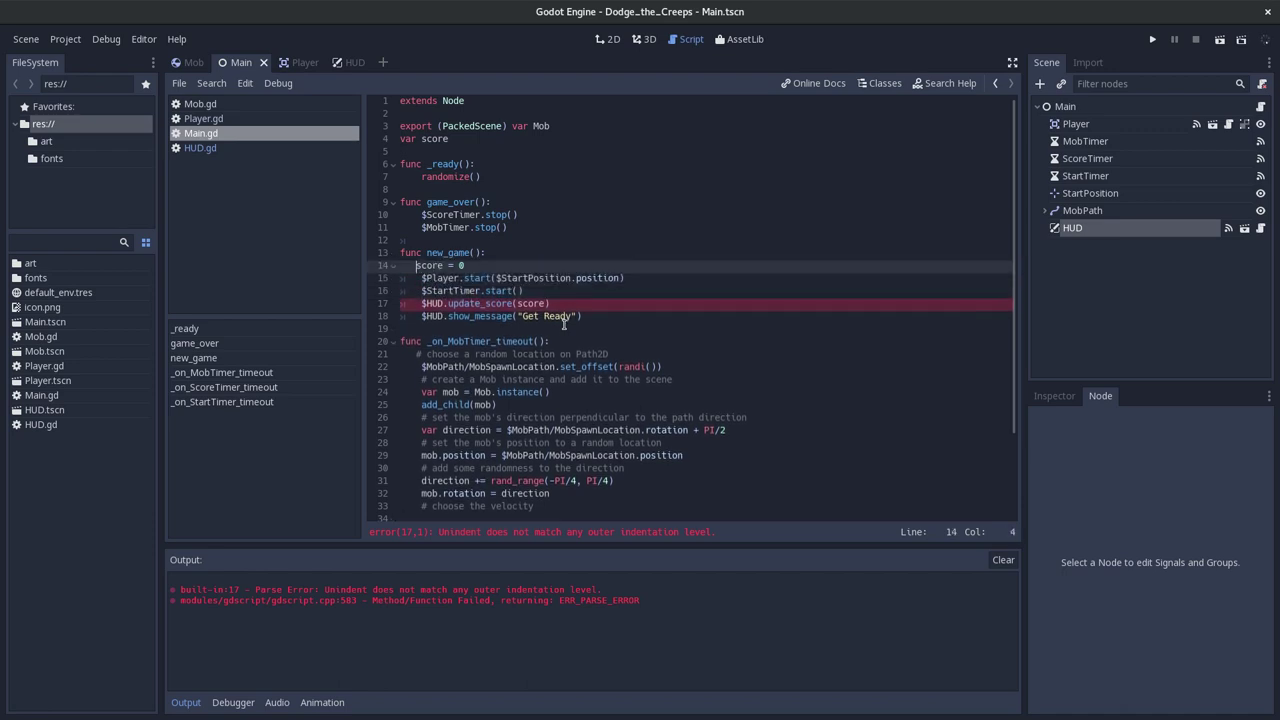
key(BackSpace)
key(BackSpace)
key(Return)
key(ctrl+s)
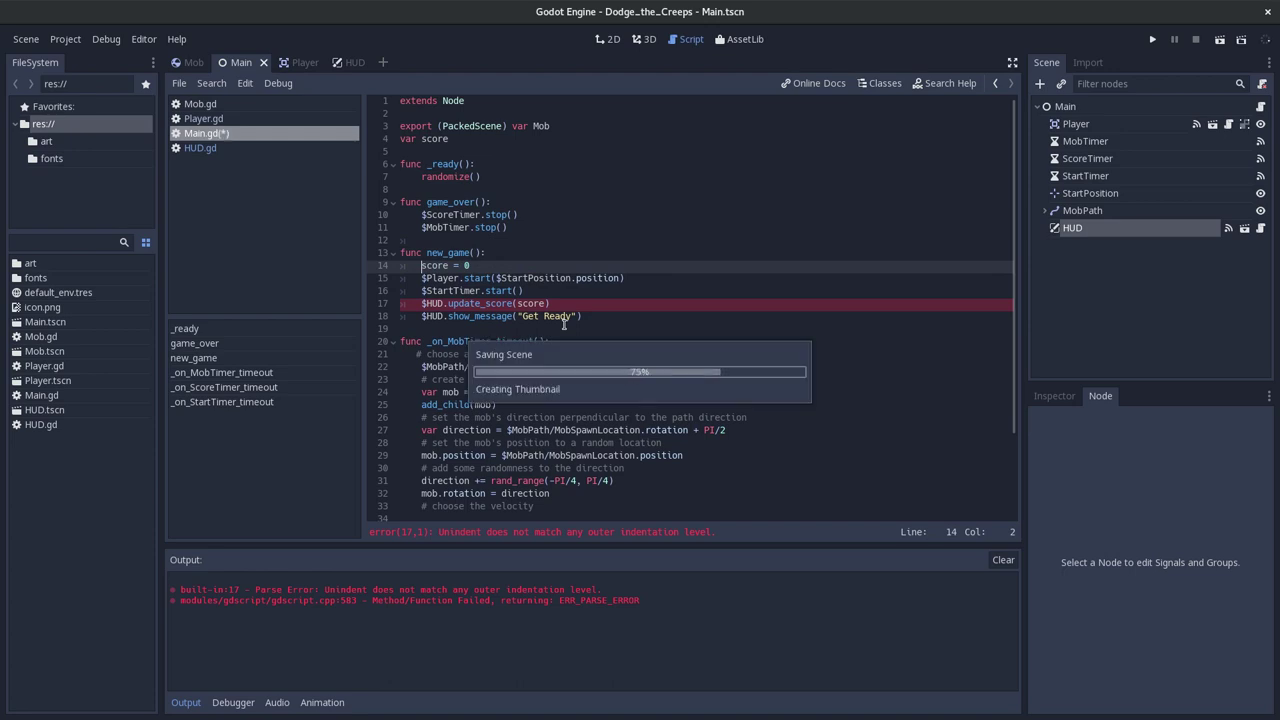
click(1003, 560)
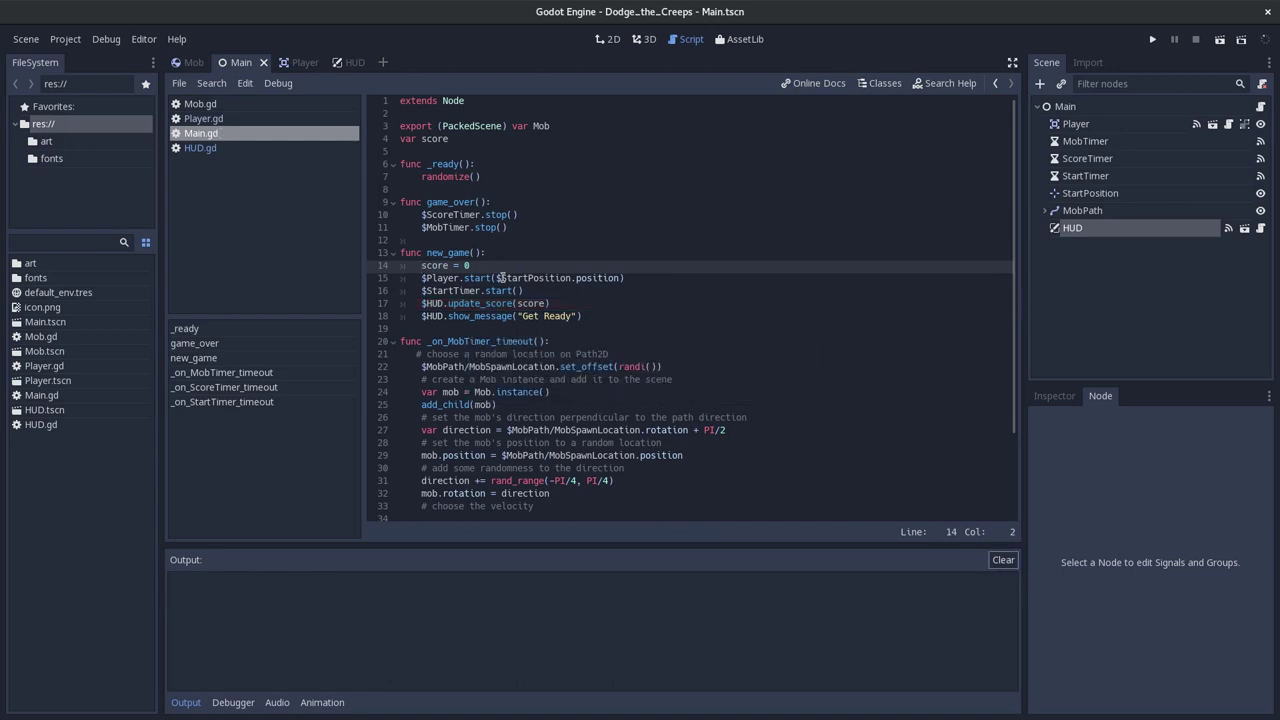
key(alt+Tab)
scroll(634, 431, down, 1)
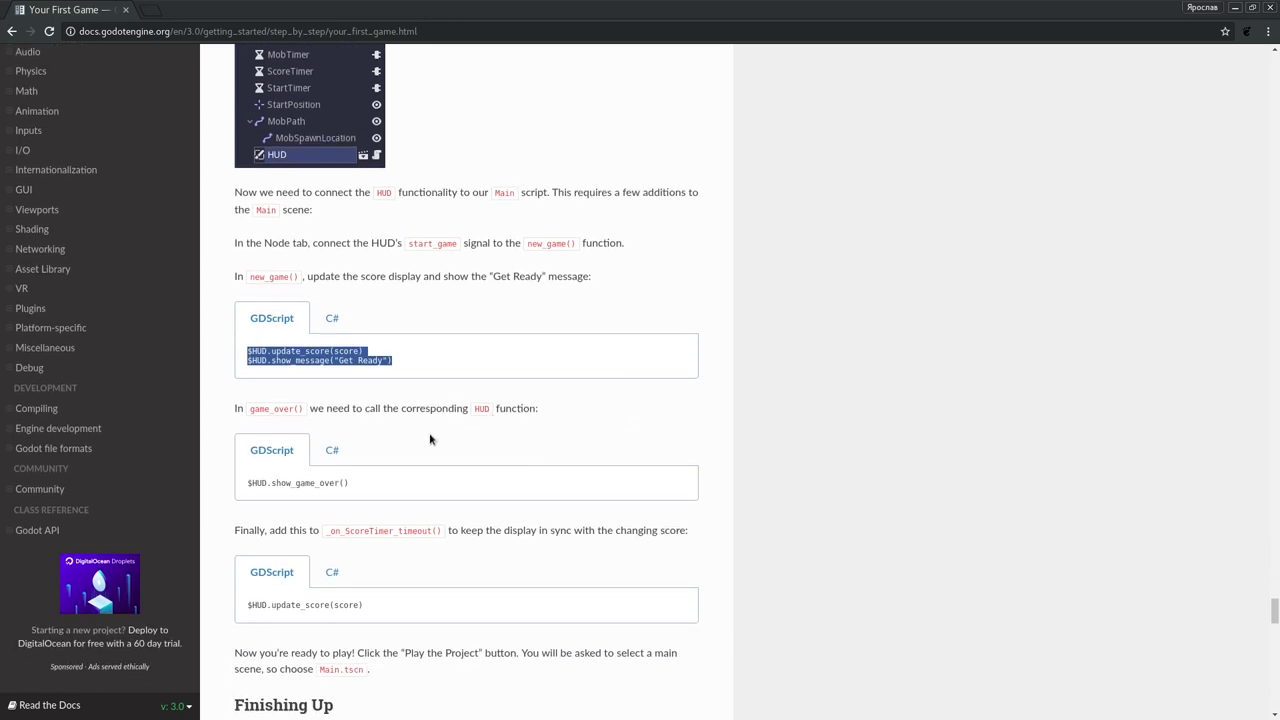
Copy the $HUD.show_game_over() call from the docs into the end of game_over().
click(418, 401)
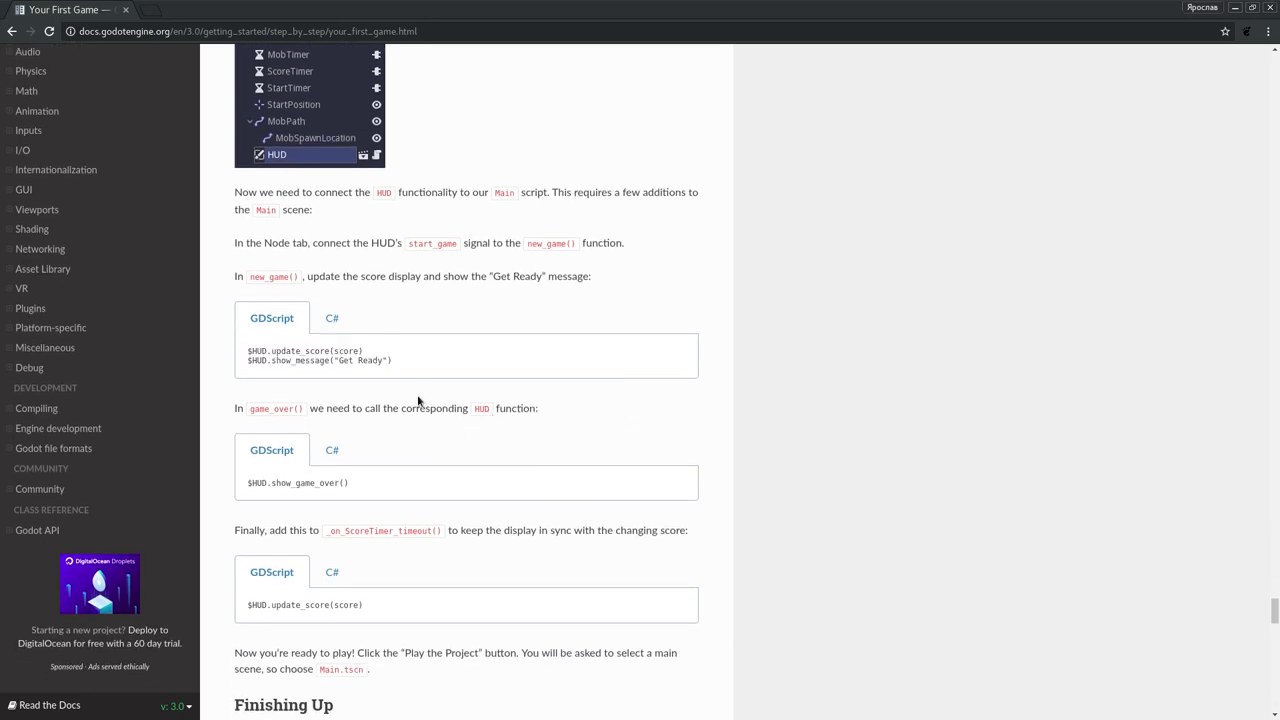
double_click(422, 409)
drag(349, 484, 237, 484)
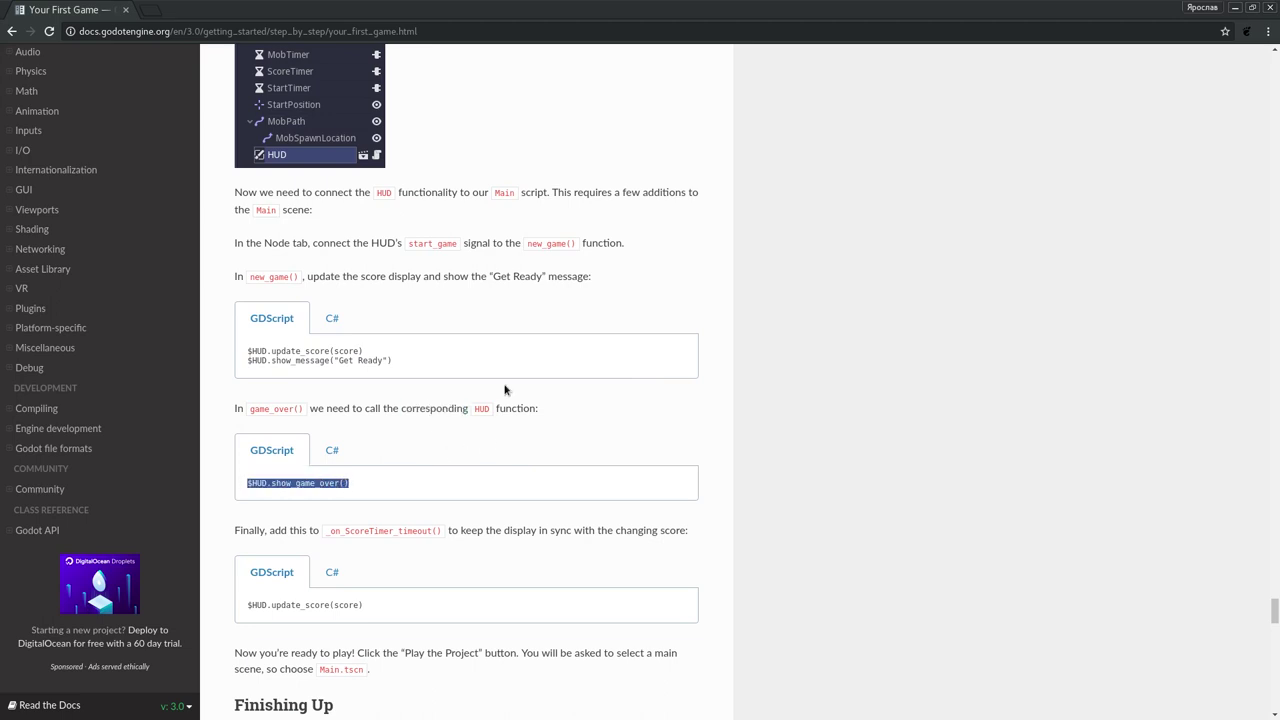
key(alt+Tab)
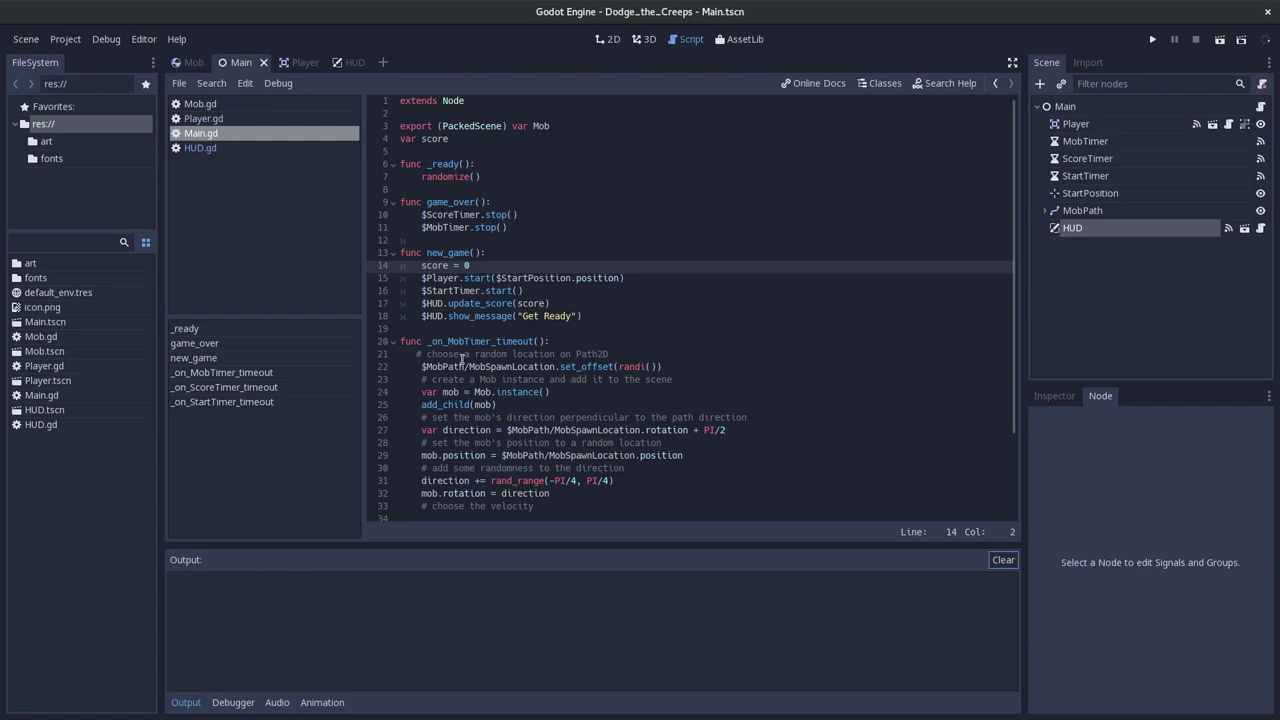
click(533, 234)
key(Return)
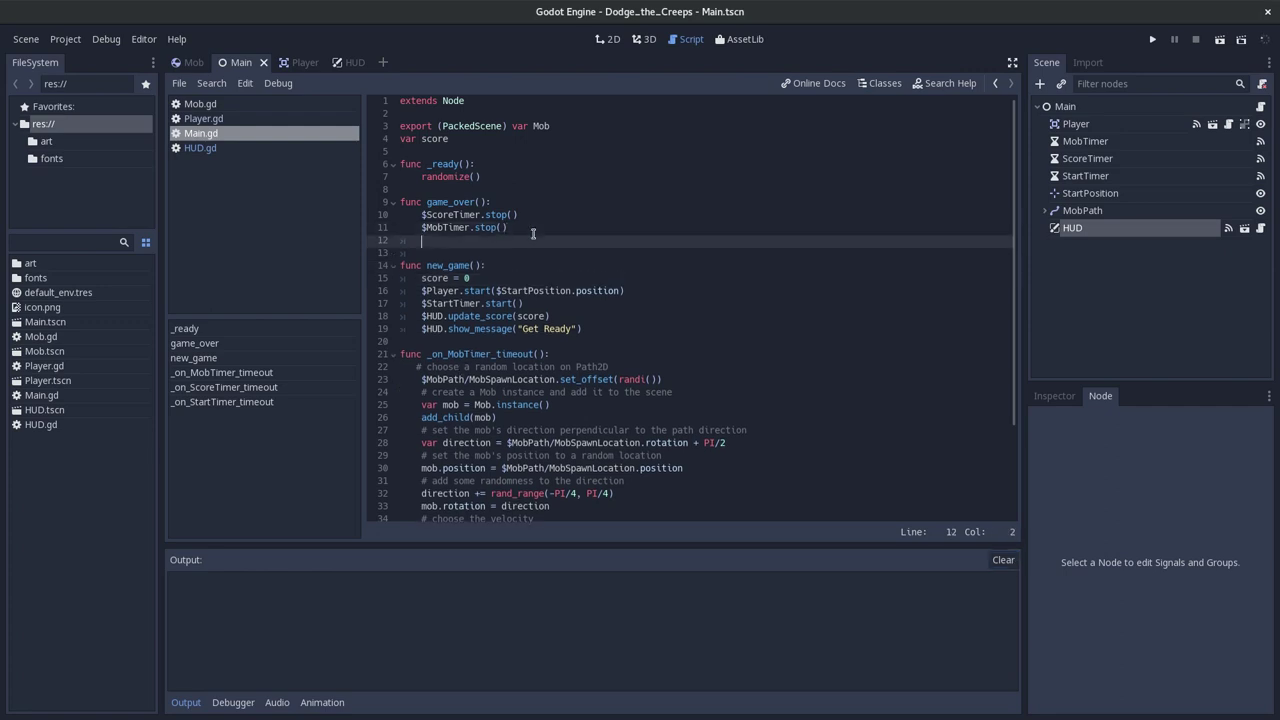
text($HUD.show_game_over())
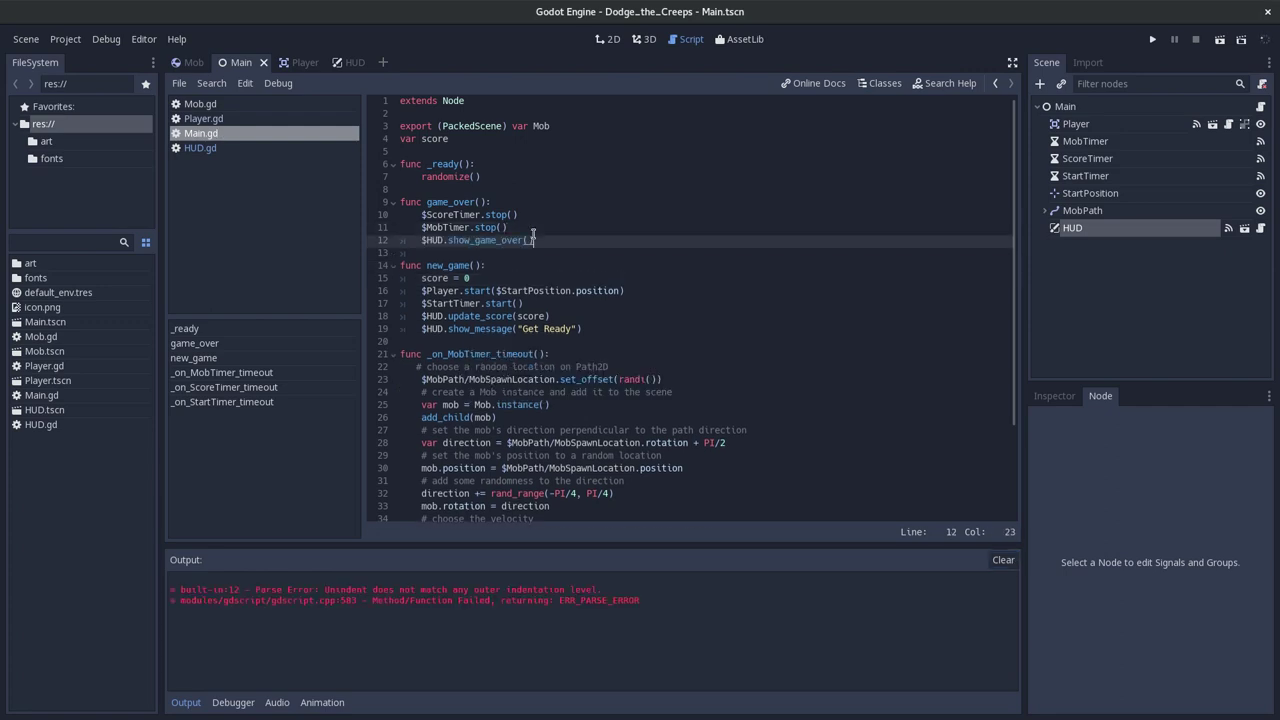
Put $MobTimer.stop() and show_game_over on separate indented lines and clear the parse errors.
key(Home)
key(BackSpace)
key(BackSpace)
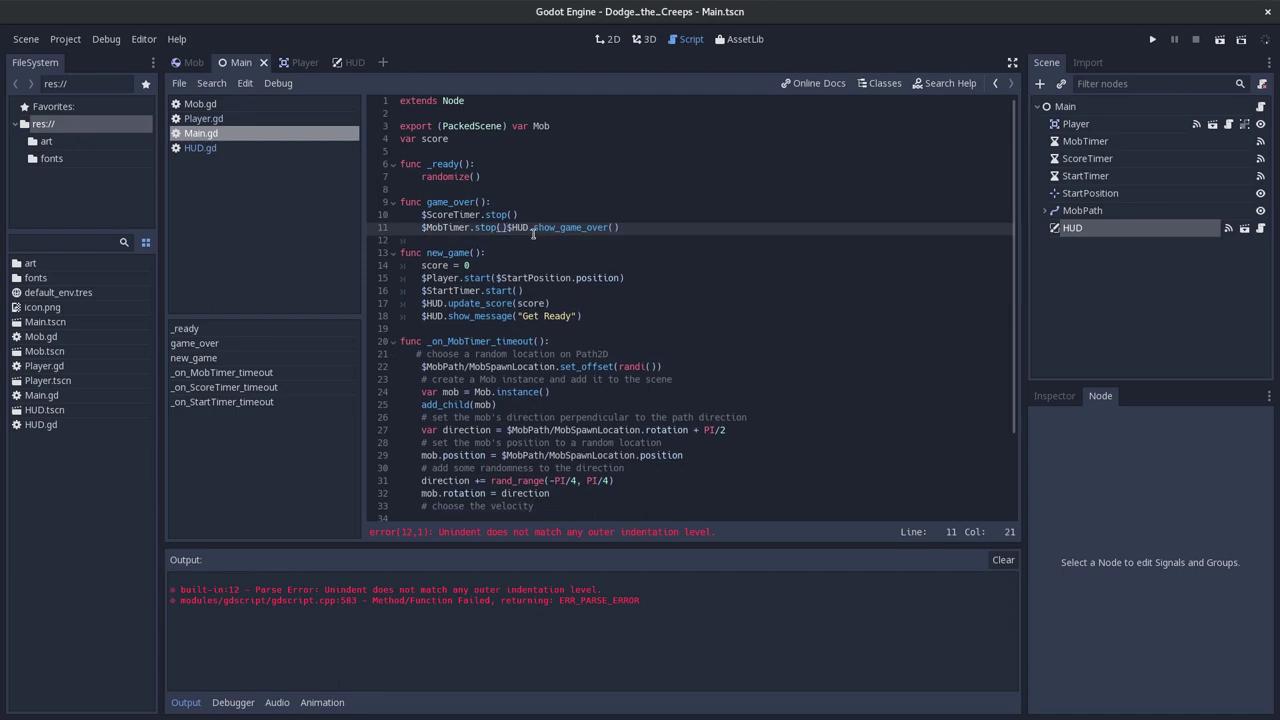
key(Return)
key(Up)
key(Home)
key(BackSpace)
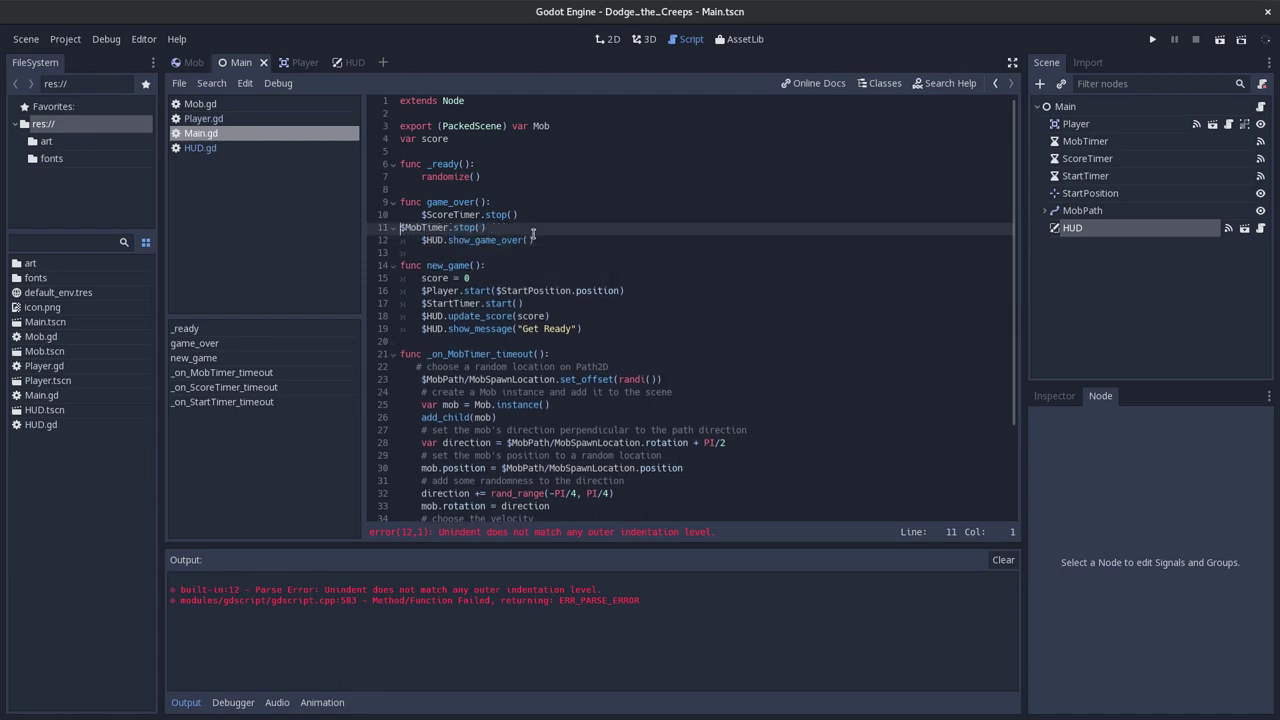
key(BackSpace)
key(Return)
key(Up)
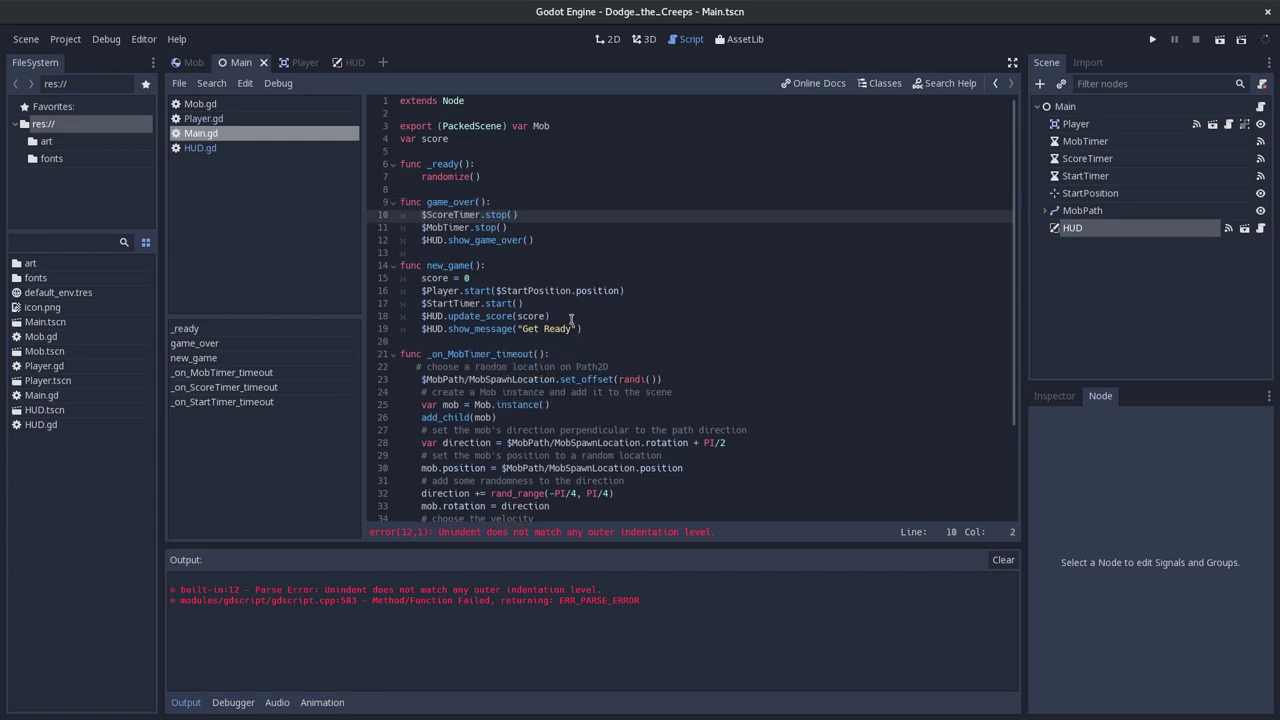
click(1003, 559)
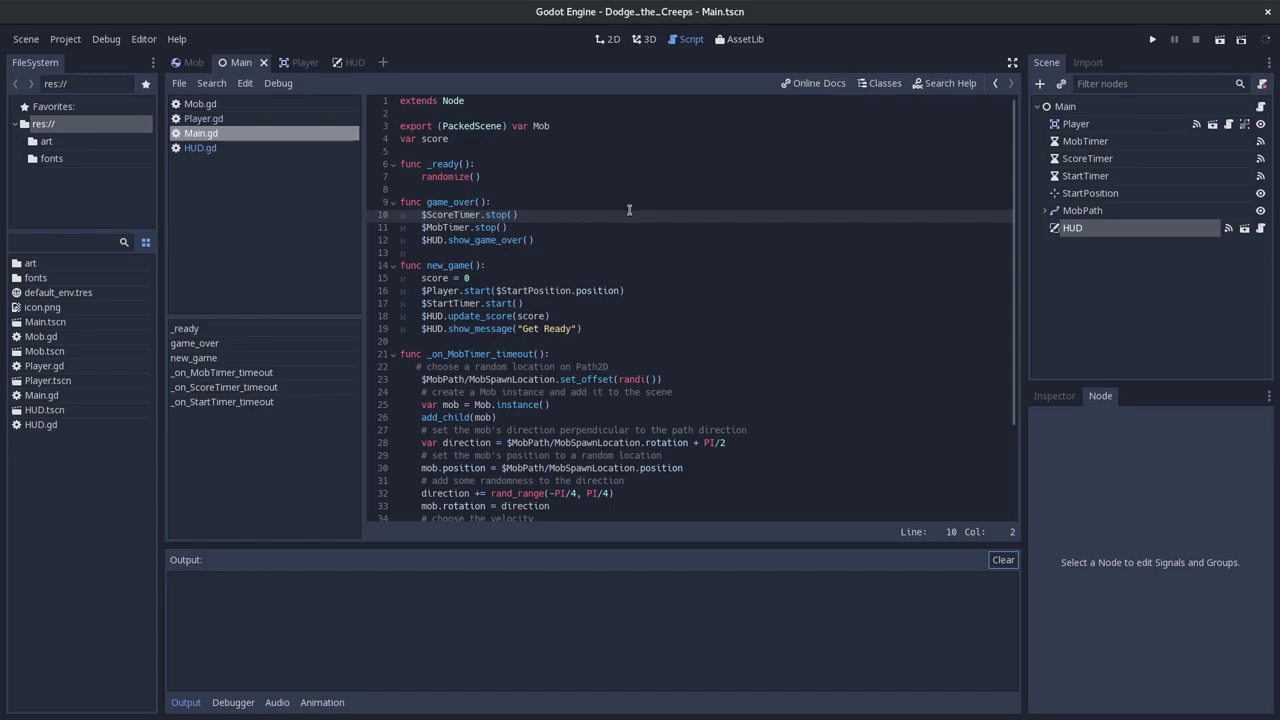
key(alt+Tab)
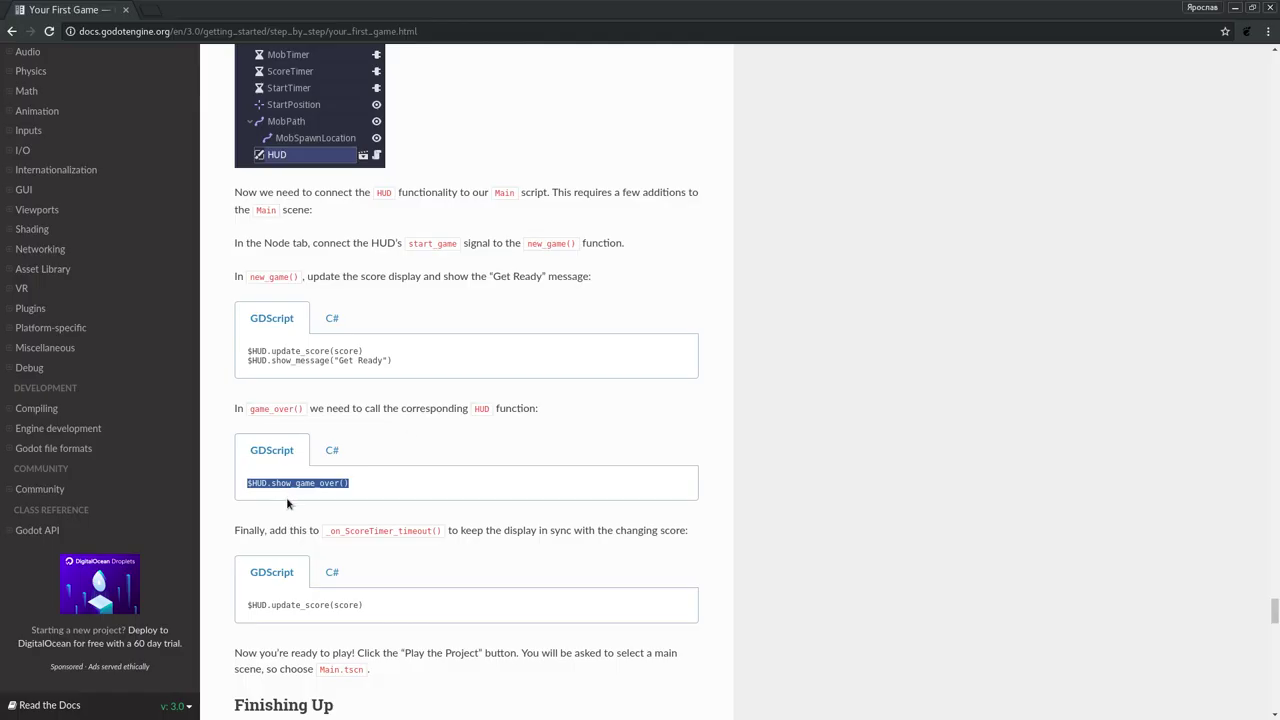
Copy $HUD.update_score(score) from the _on_ScoreTimer_timeout() instruction and go back to Main.gd.
click(349, 483)
scroll(349, 483, down, 2)
key(alt+Tab)
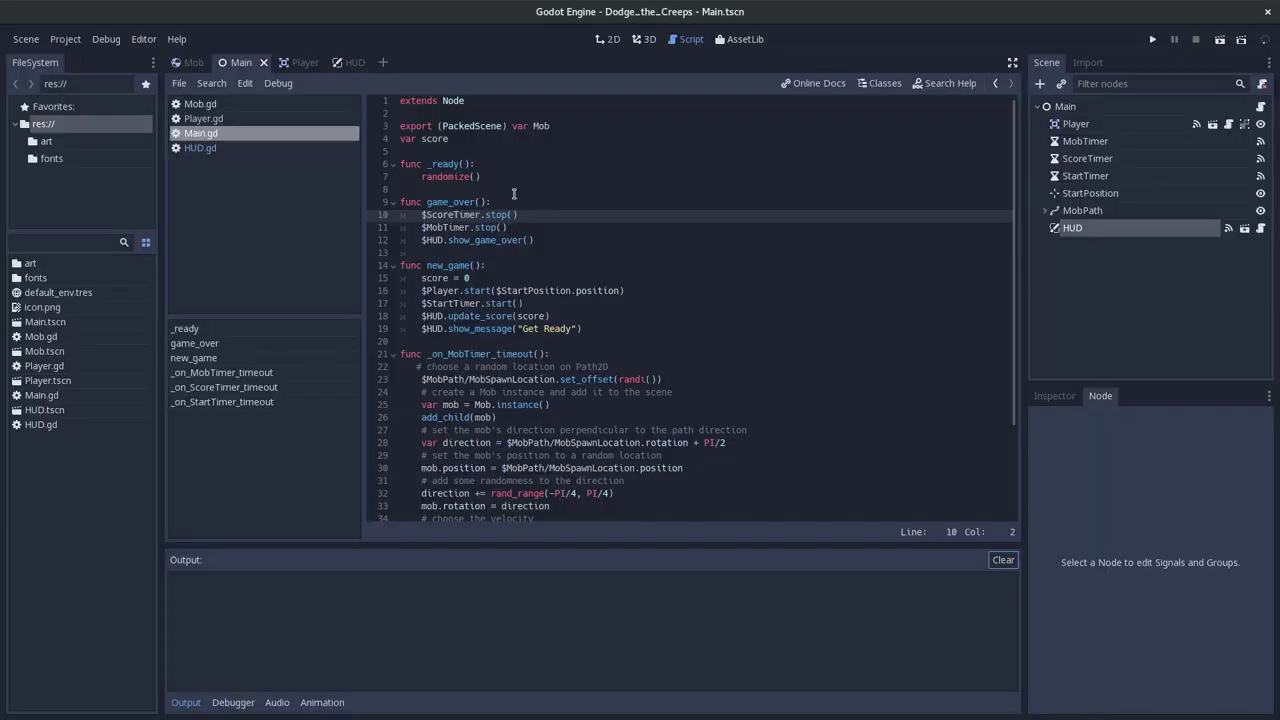
key(alt+Tab)
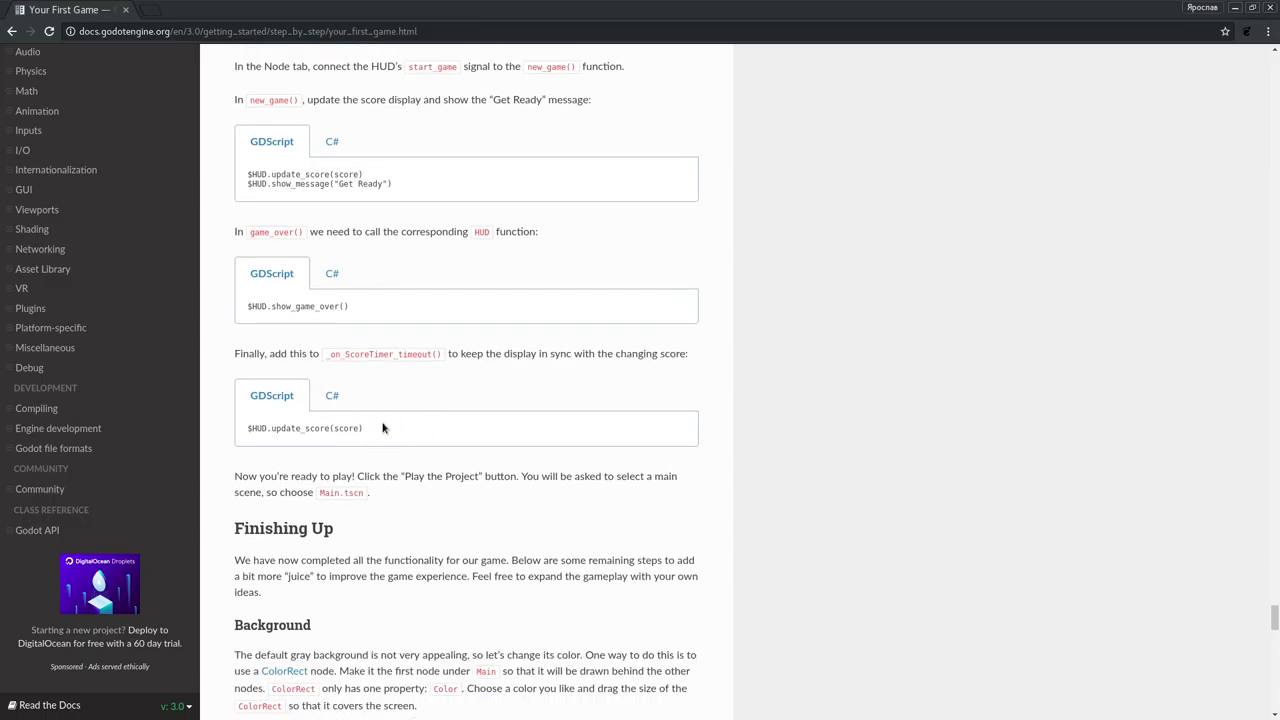
double_click(248, 353)
drag(375, 430, 259, 428)
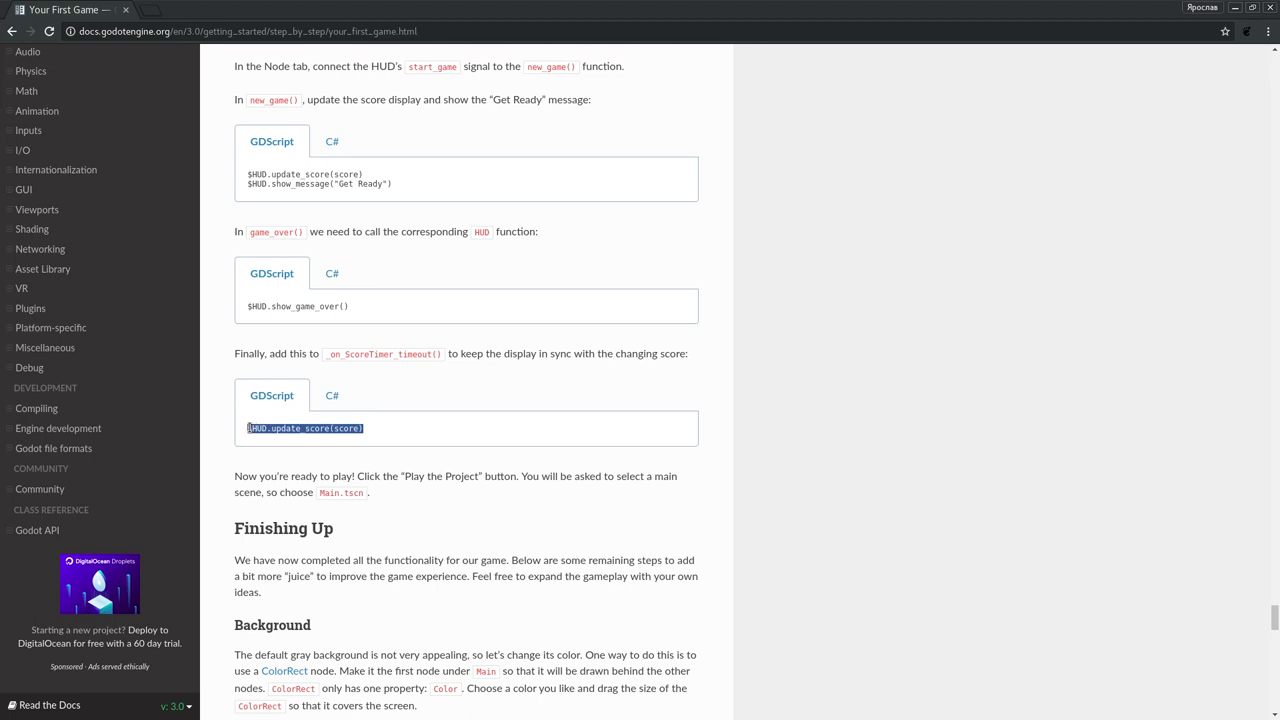
key(alt+Tab)
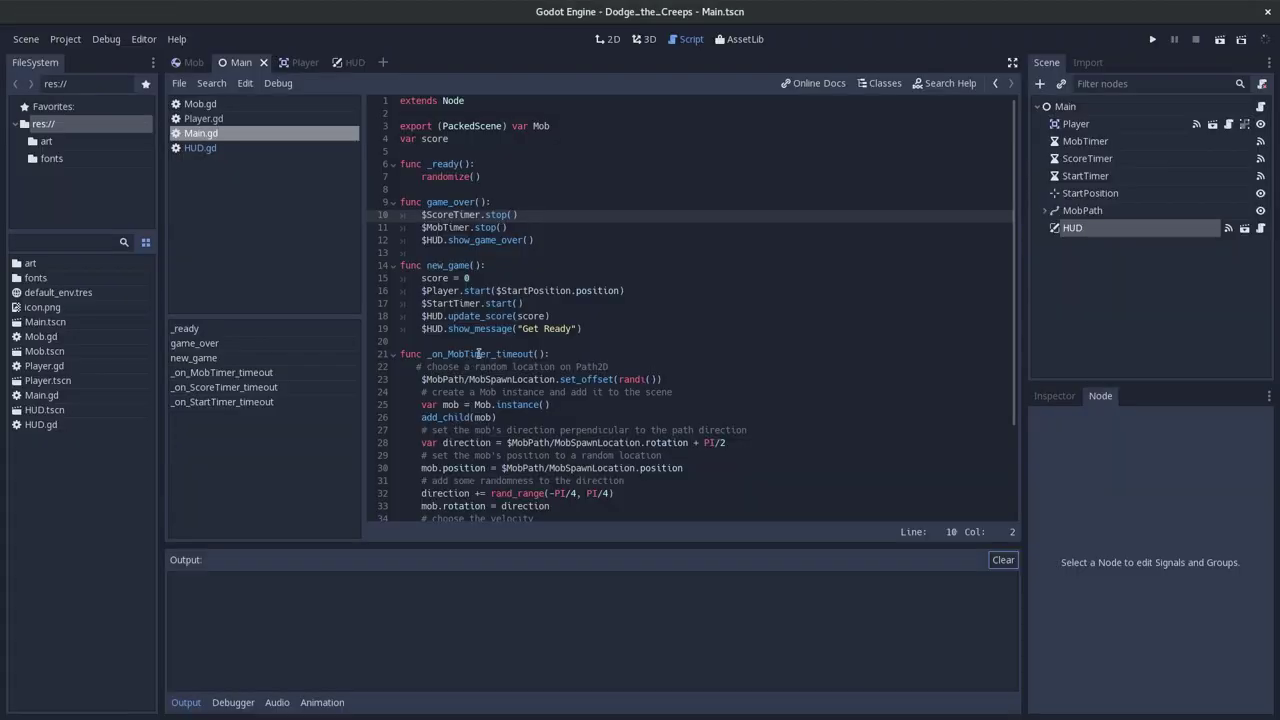
scroll(518, 344, down, 3)
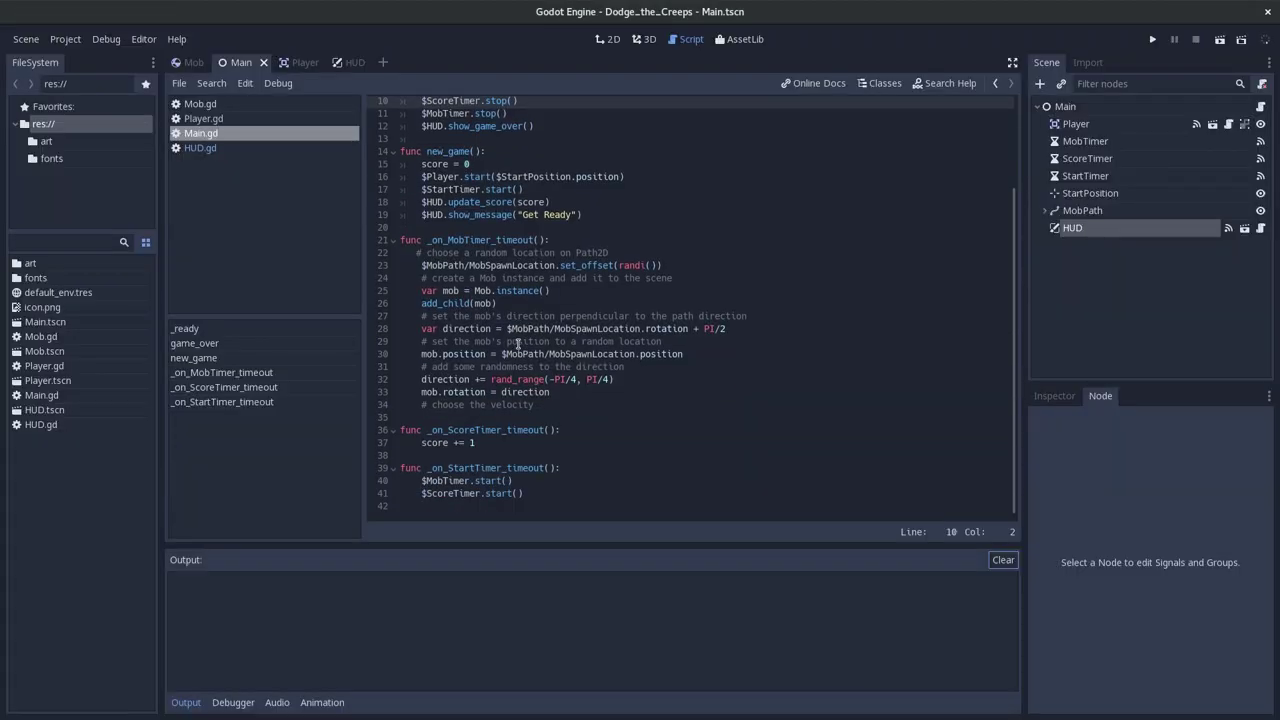
key(alt+Tab)
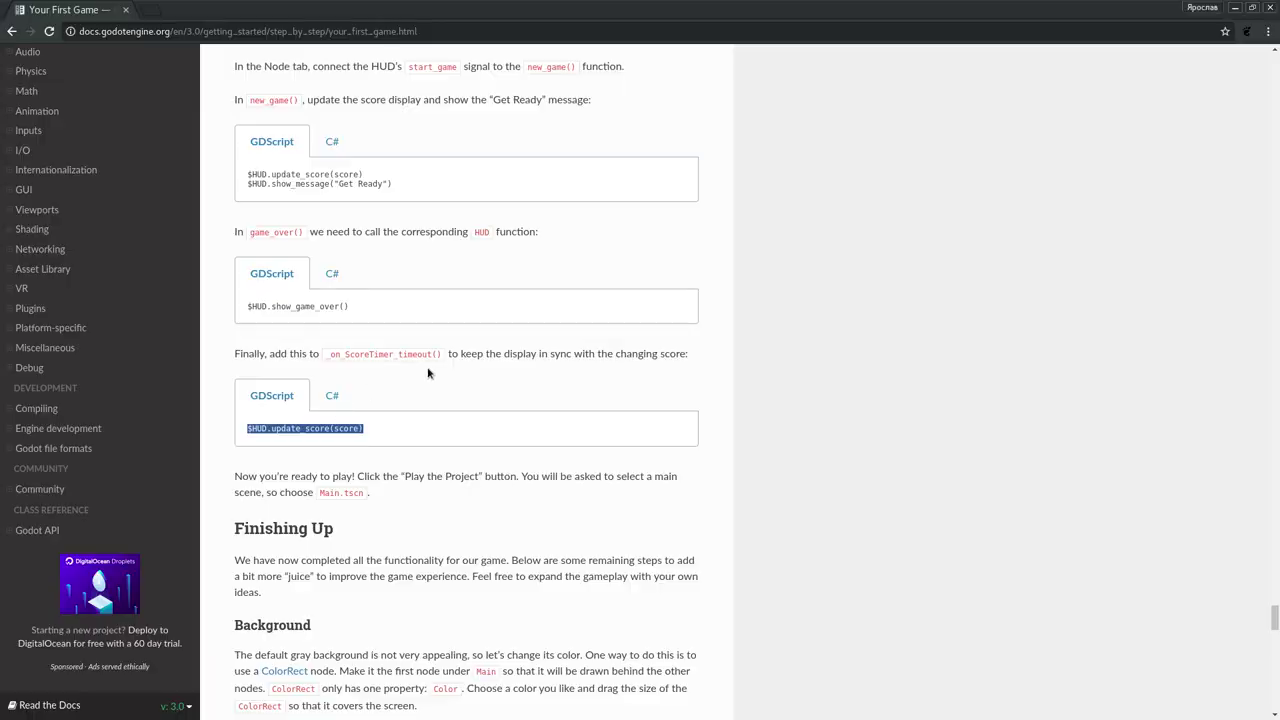
key(alt+Tab)
key(alt+Tab)
key(alt+Tab)
Paste $HUD.update_score(score) below score += 1, then delete the badly indented result.
click(519, 431)
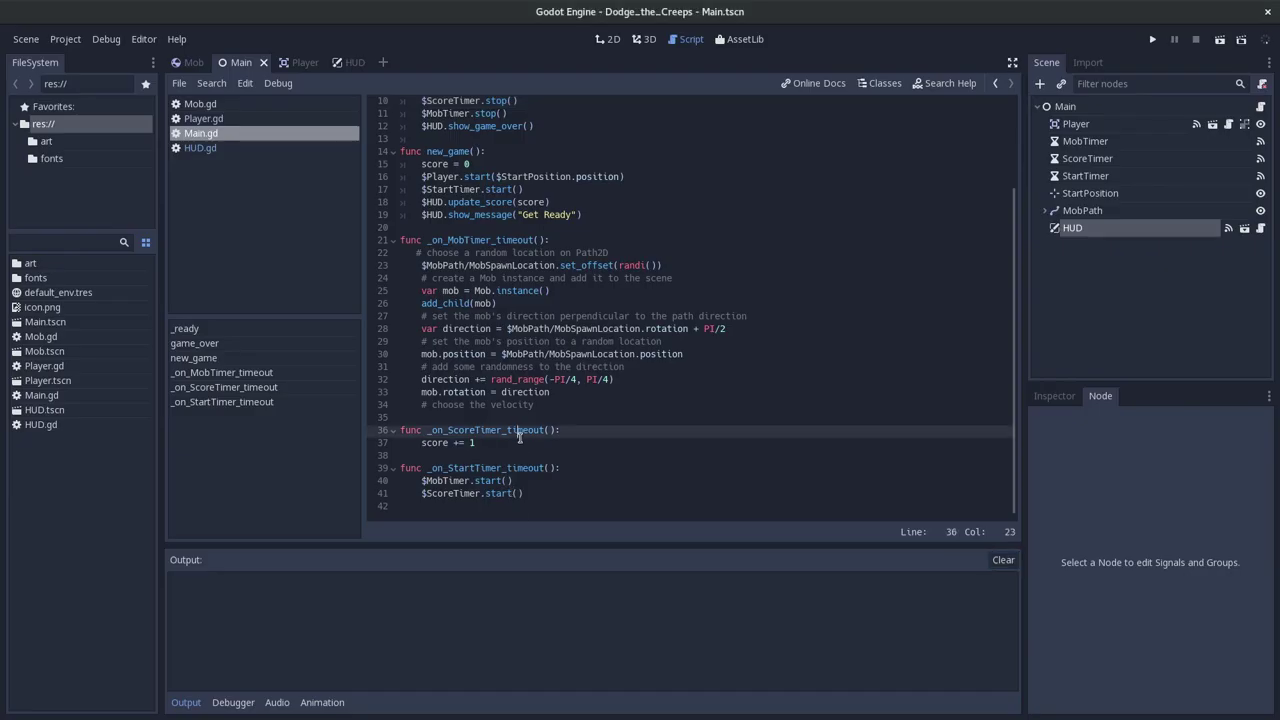
key(Down)
key(End)
key(Return)
text($HUD.update_score(score))
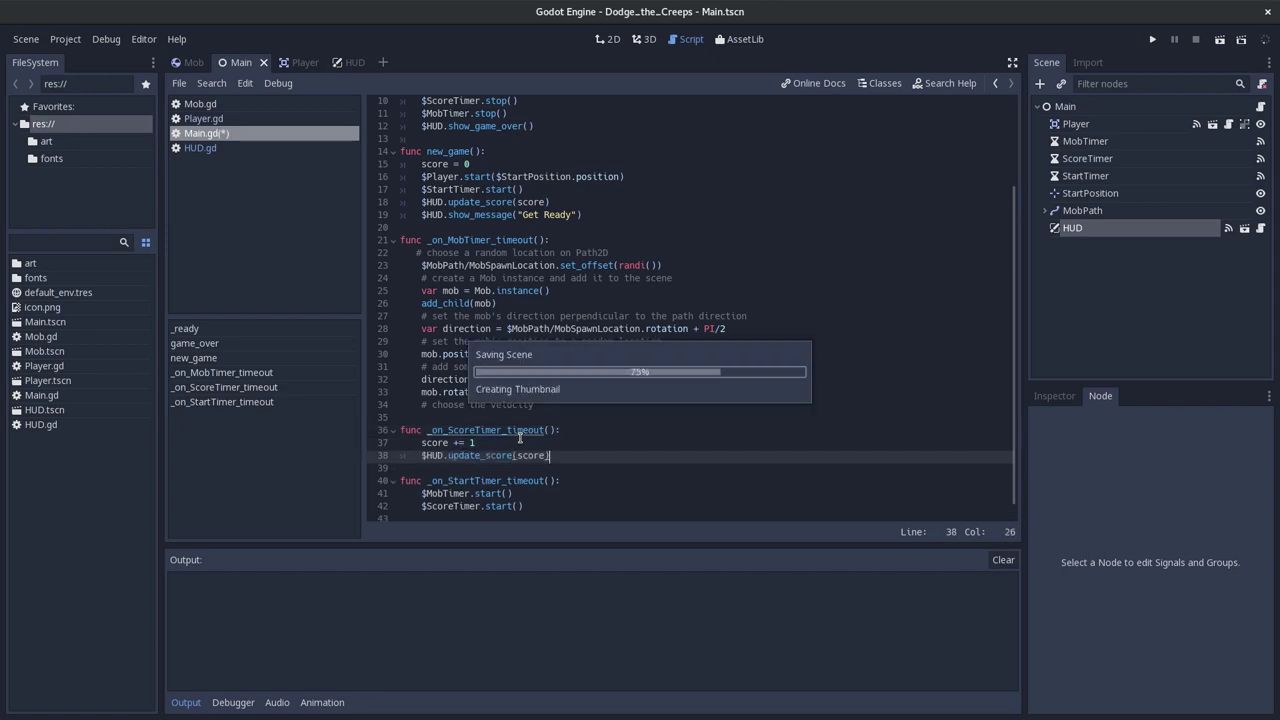
drag(589, 458, 362, 443)
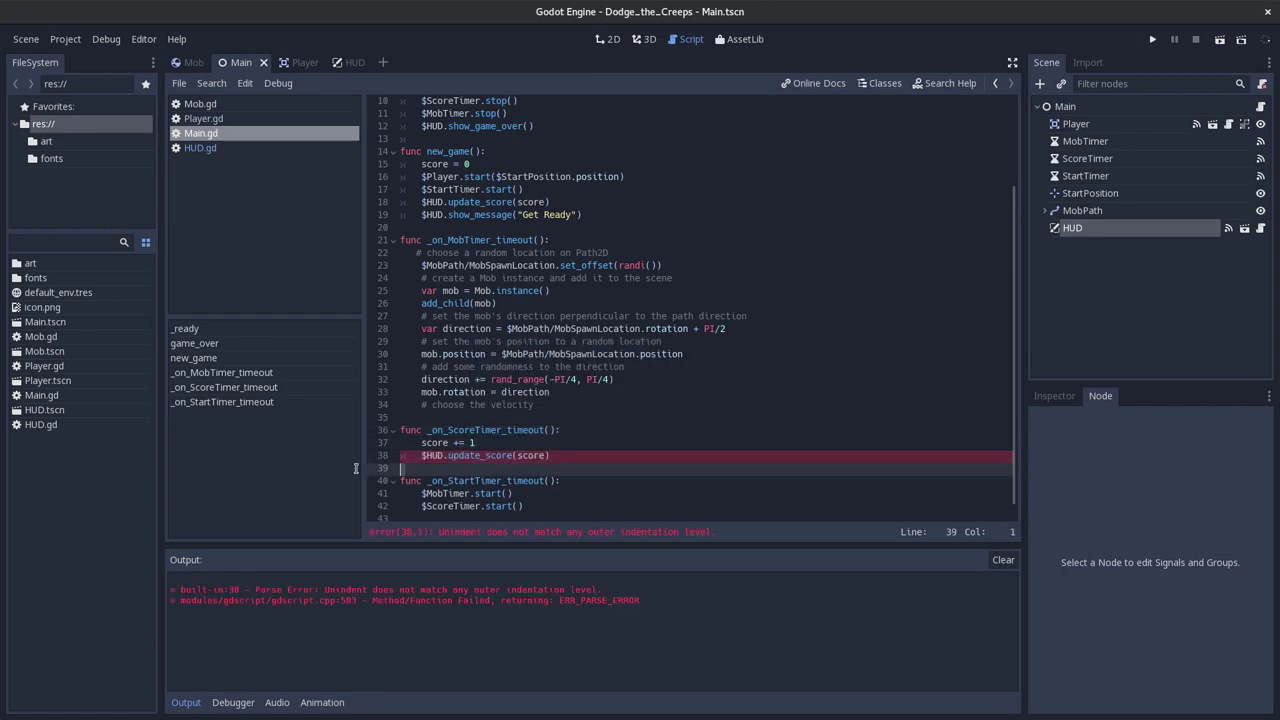
key(BackSpace)
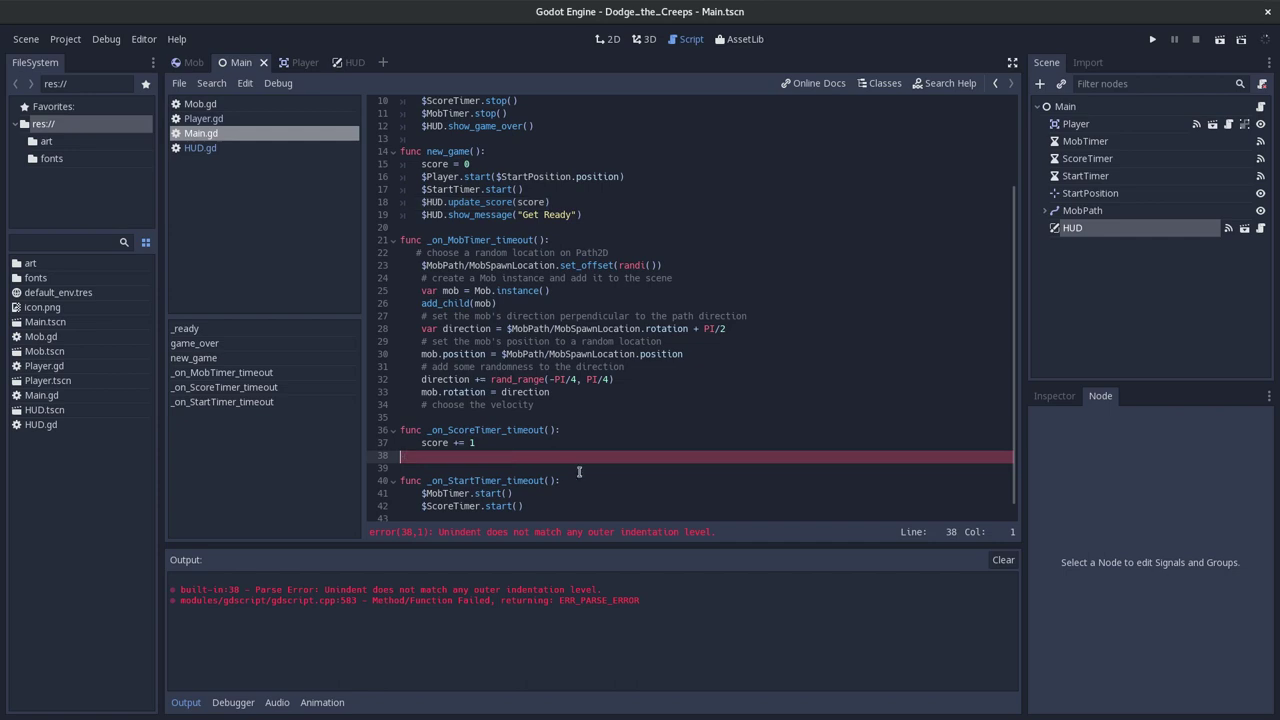
Check the Main node's signals, reopen Main.gd and paste update_score onto the empty line.
click(1066, 107)
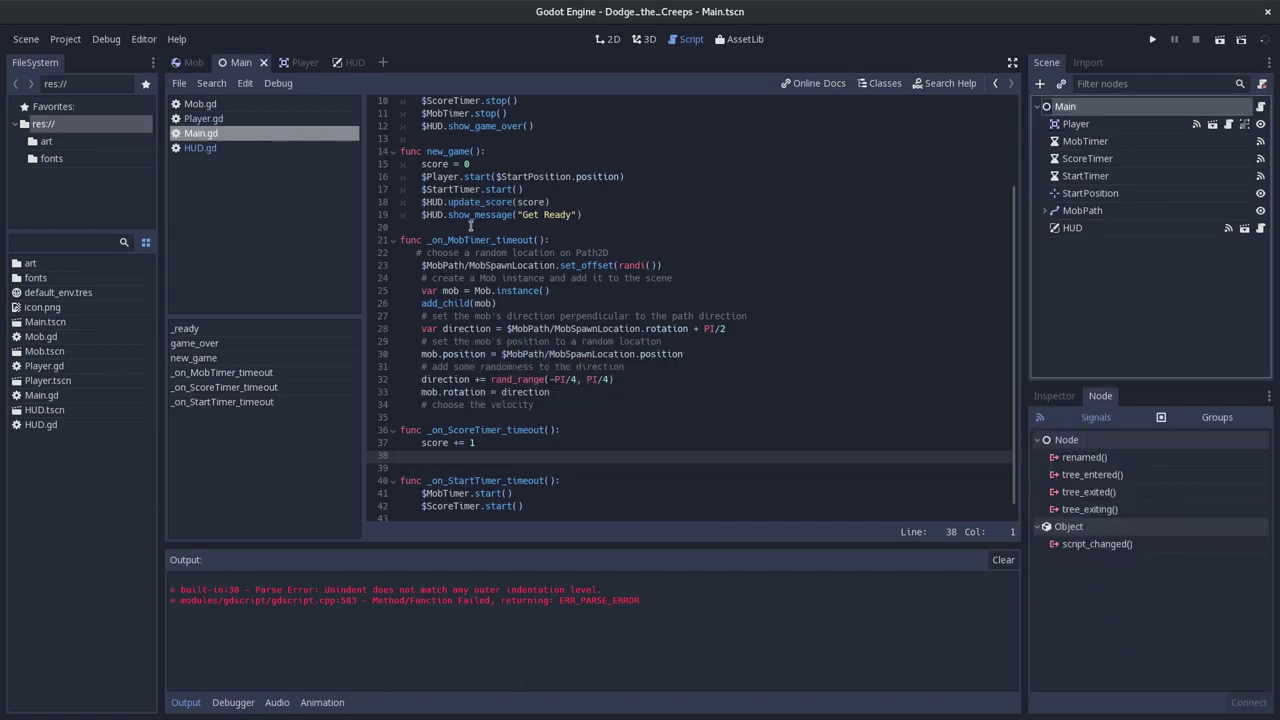
click(55, 397)
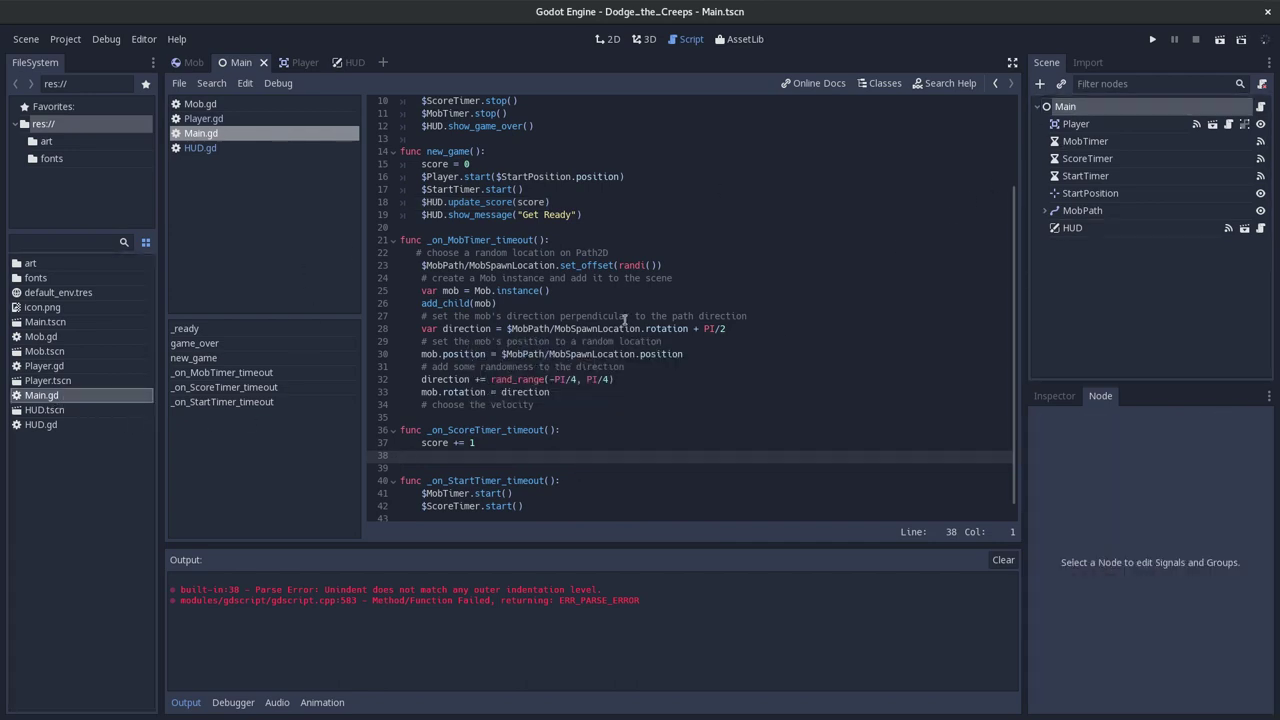
scroll(625, 318, up, 3)
scroll(540, 400, down, 2)
scroll(449, 500, down, 2)
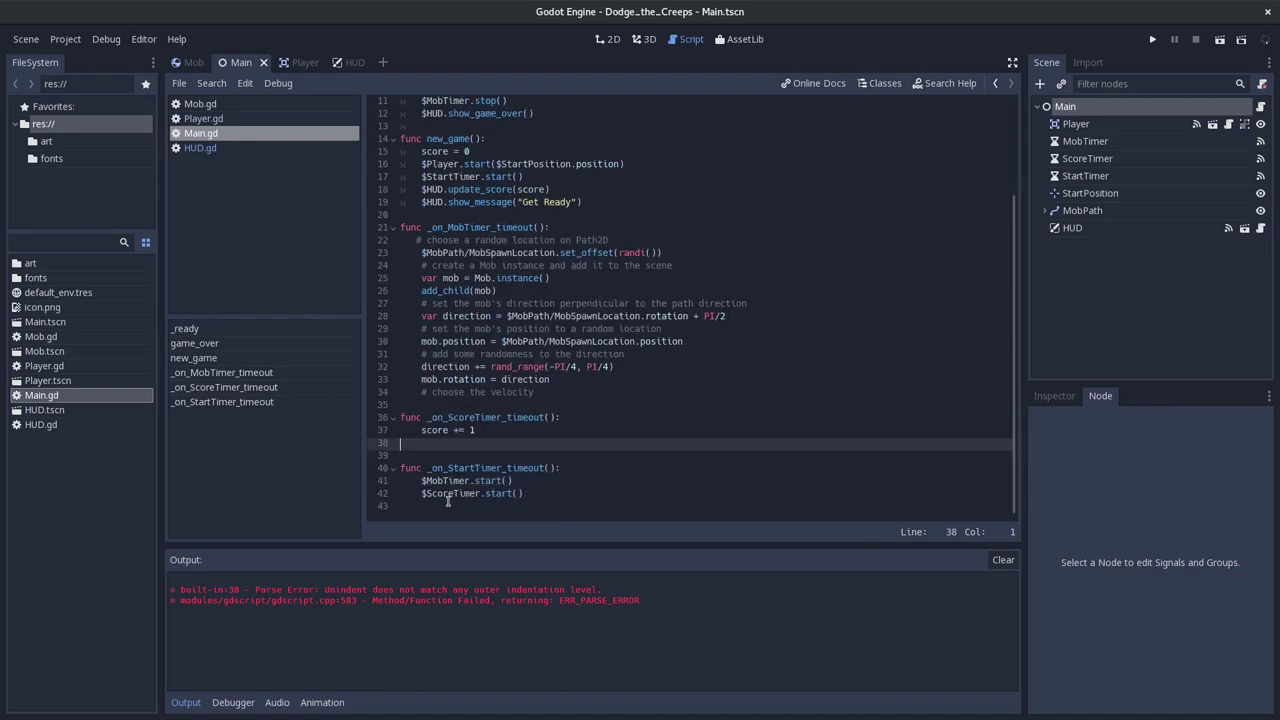
text($HUD.update_score(score))
Put score += 1 and update_score on their own indented lines and clear the parse errors.
key(Home)
key(BackSpace)
key(BackSpace)
key(Return)
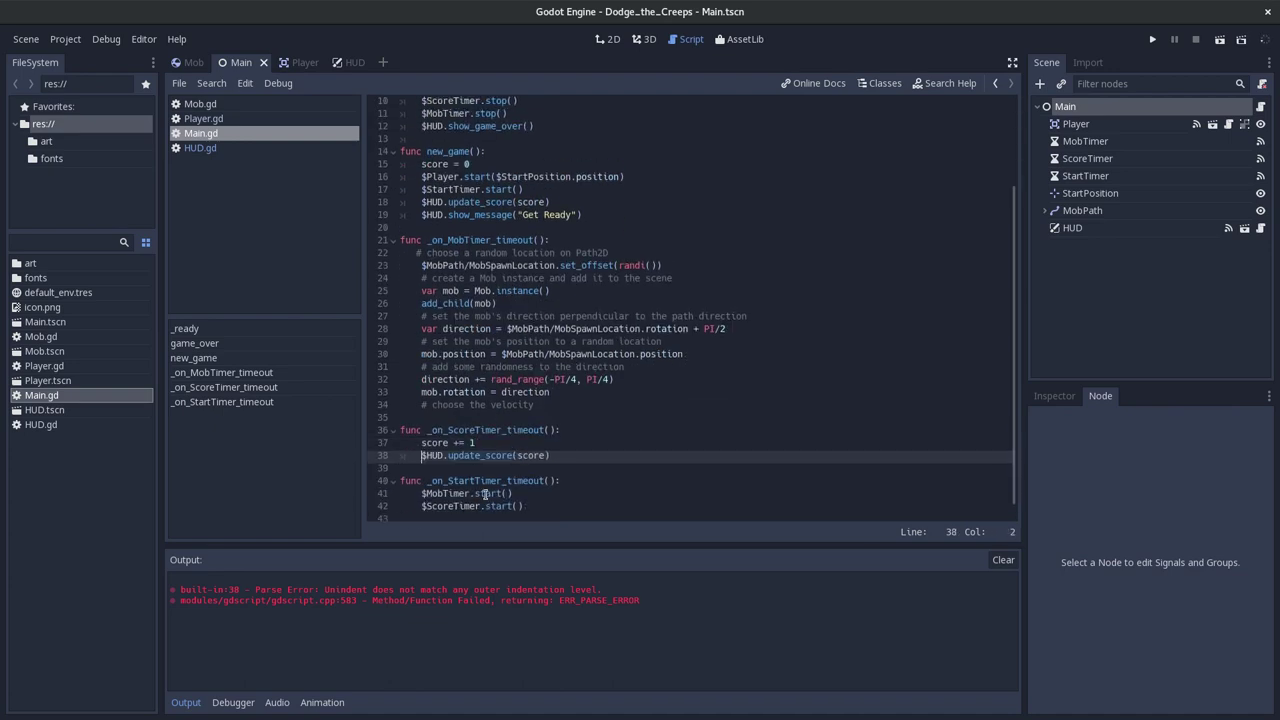
key(Up)
key(Home)
key(BackSpace)
key(Tab)
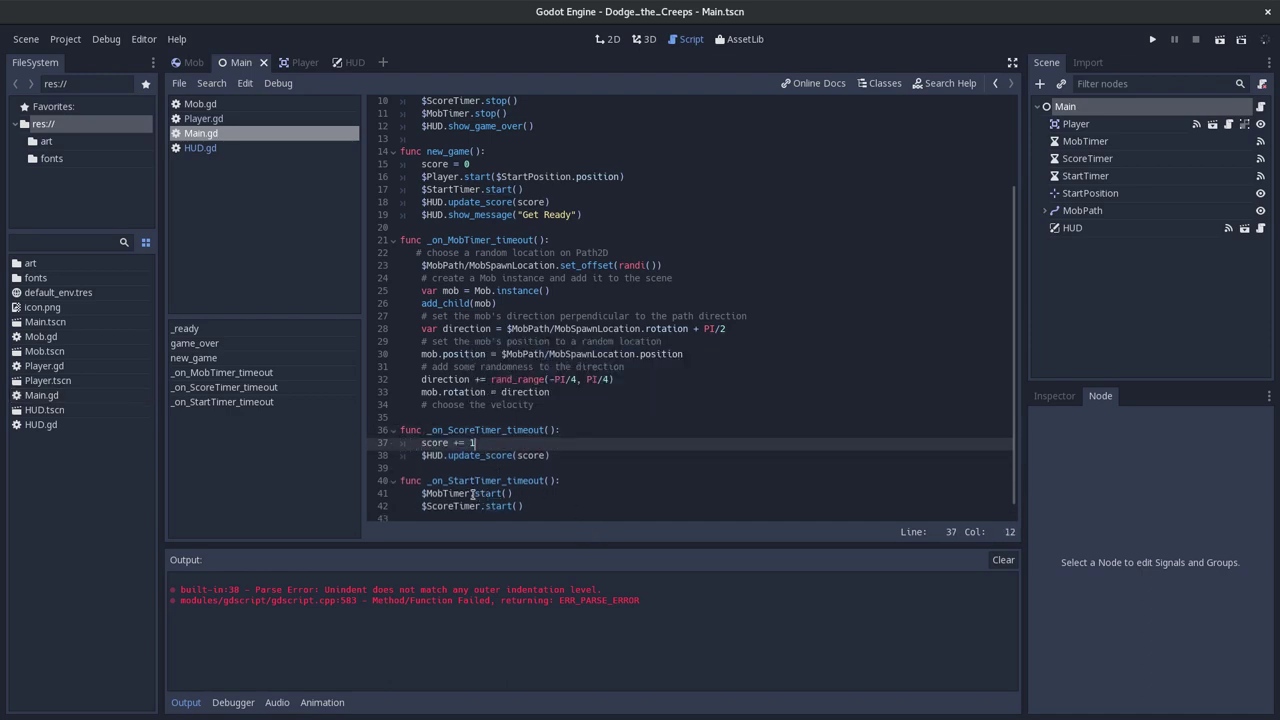
click(1003, 560)
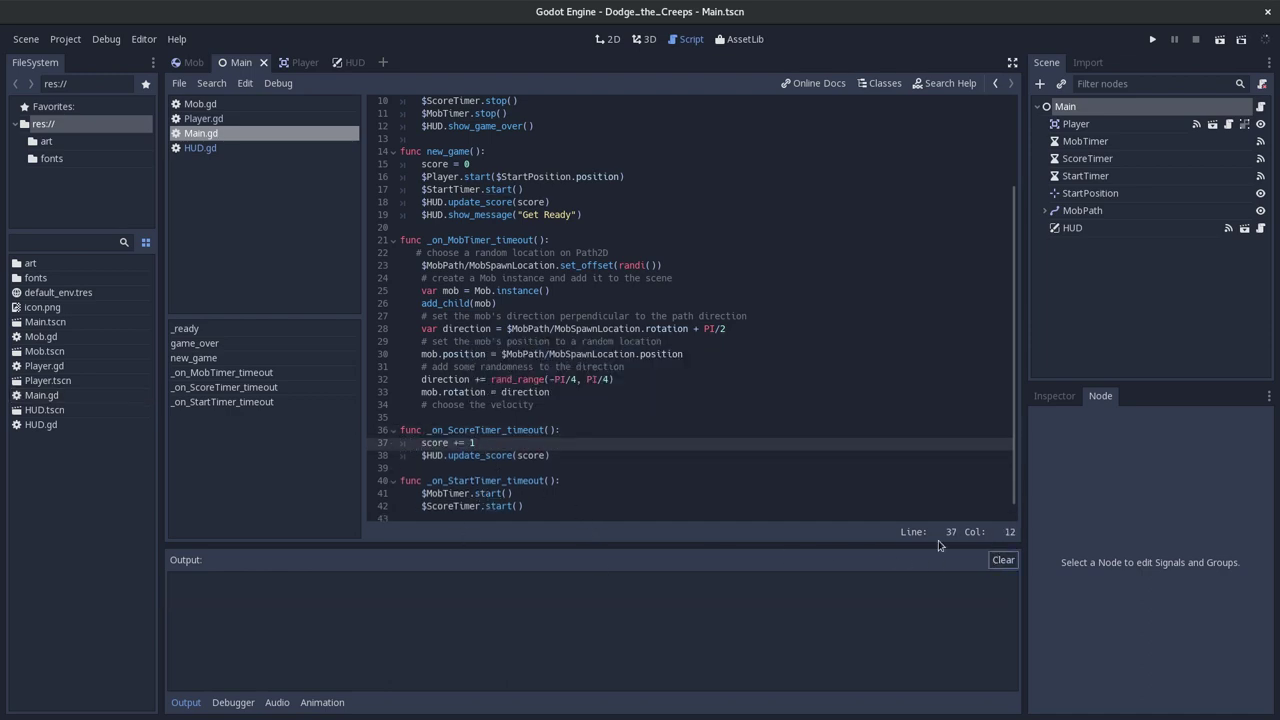
click(585, 461)
Read the tutorial's 'Now you're ready to play' paragraph, then return to the Godot editor.
key(alt+Tab)
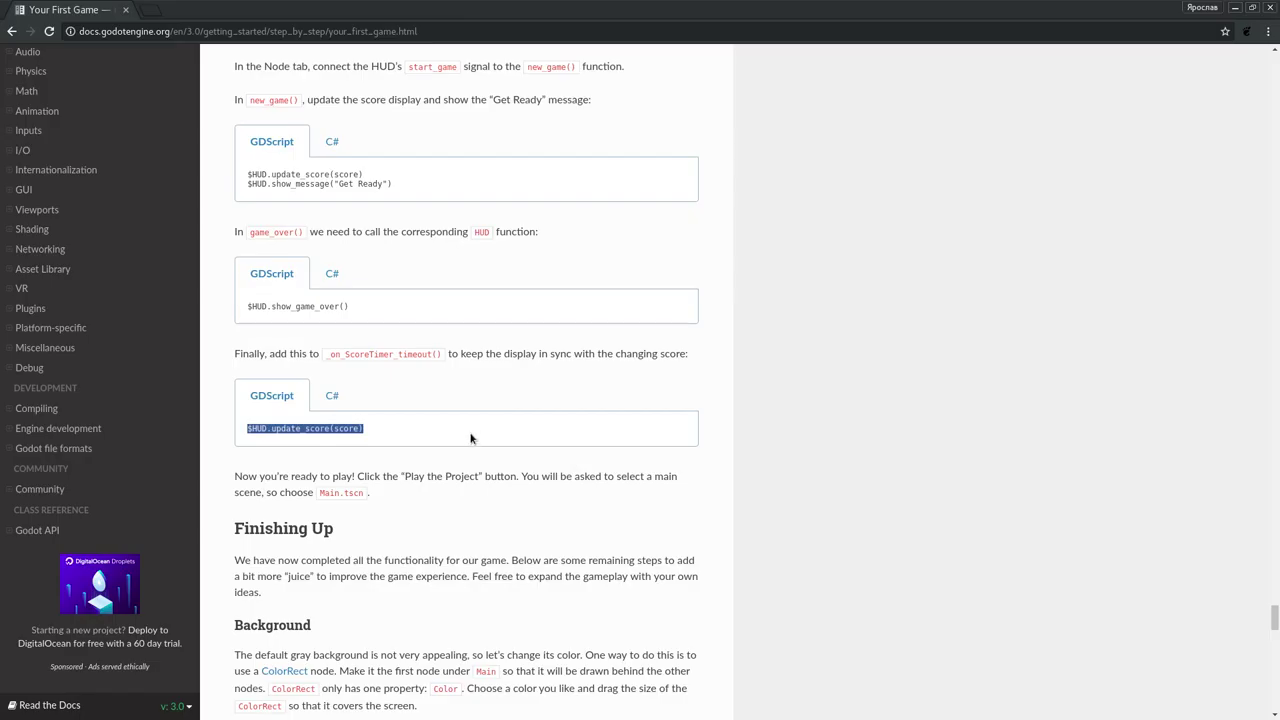
scroll(377, 300, up, 1)
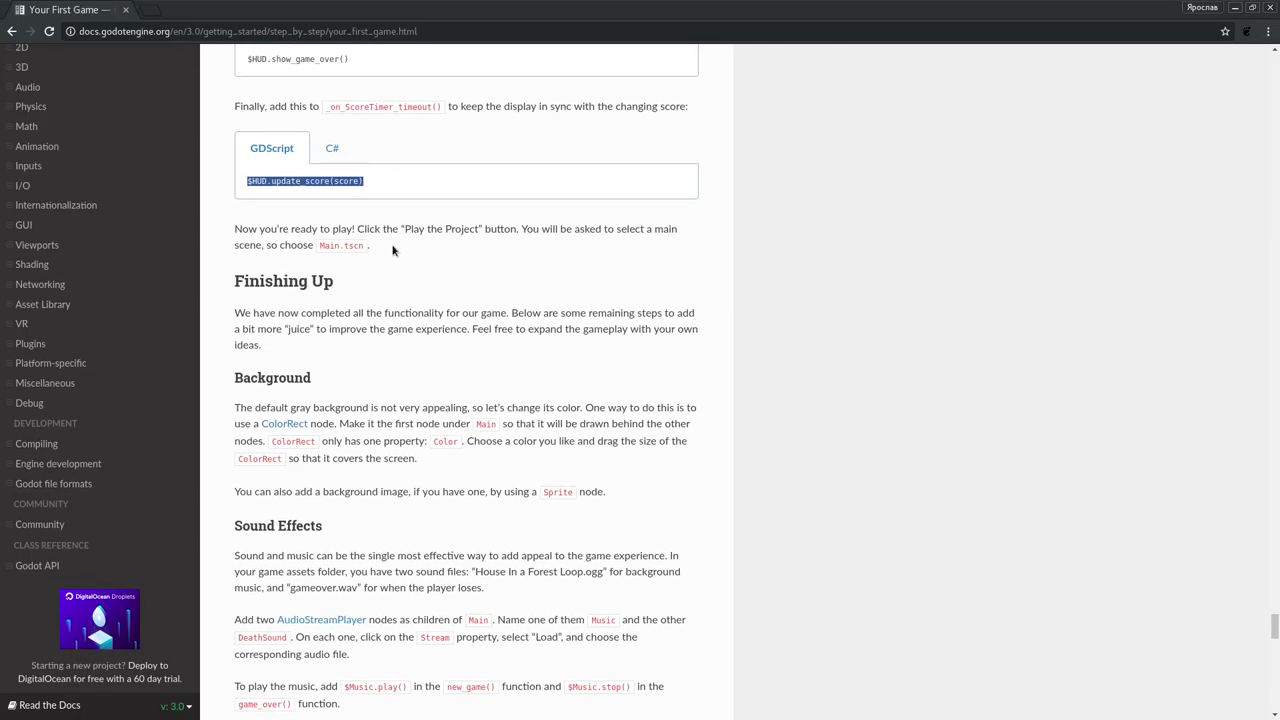
drag(395, 245, 234, 226)
click(553, 270)
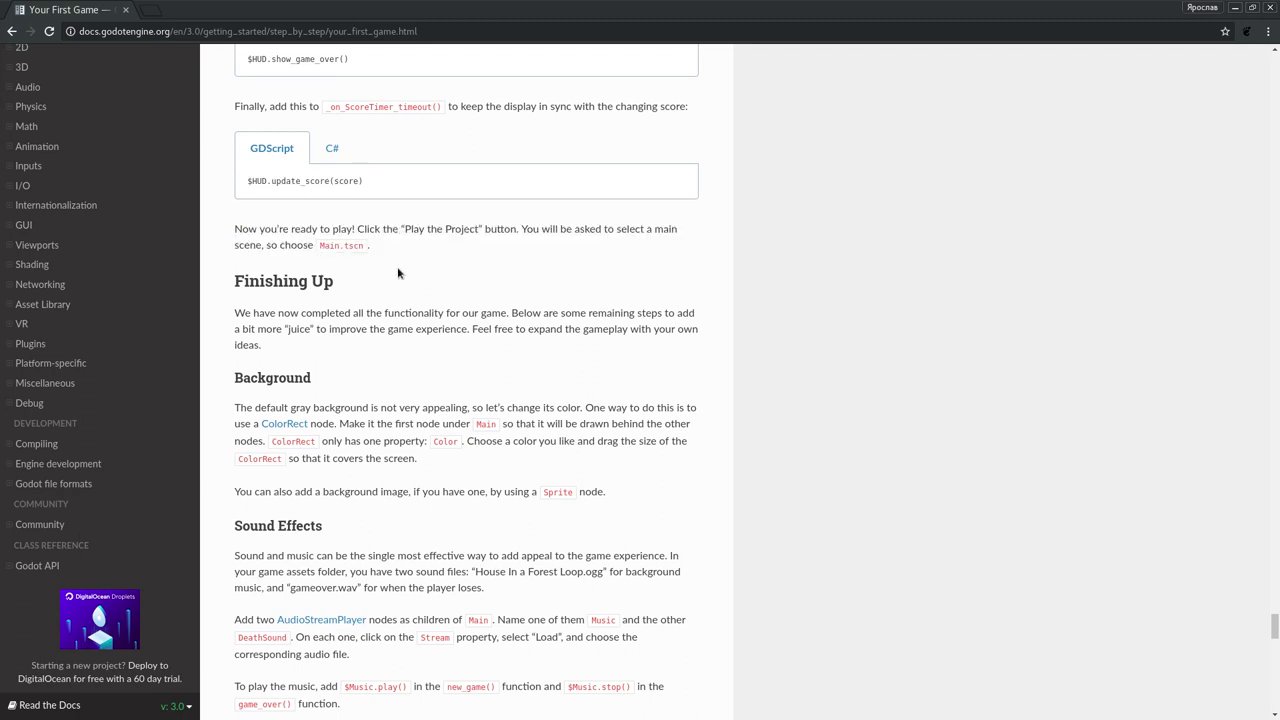
key(alt+Tab)
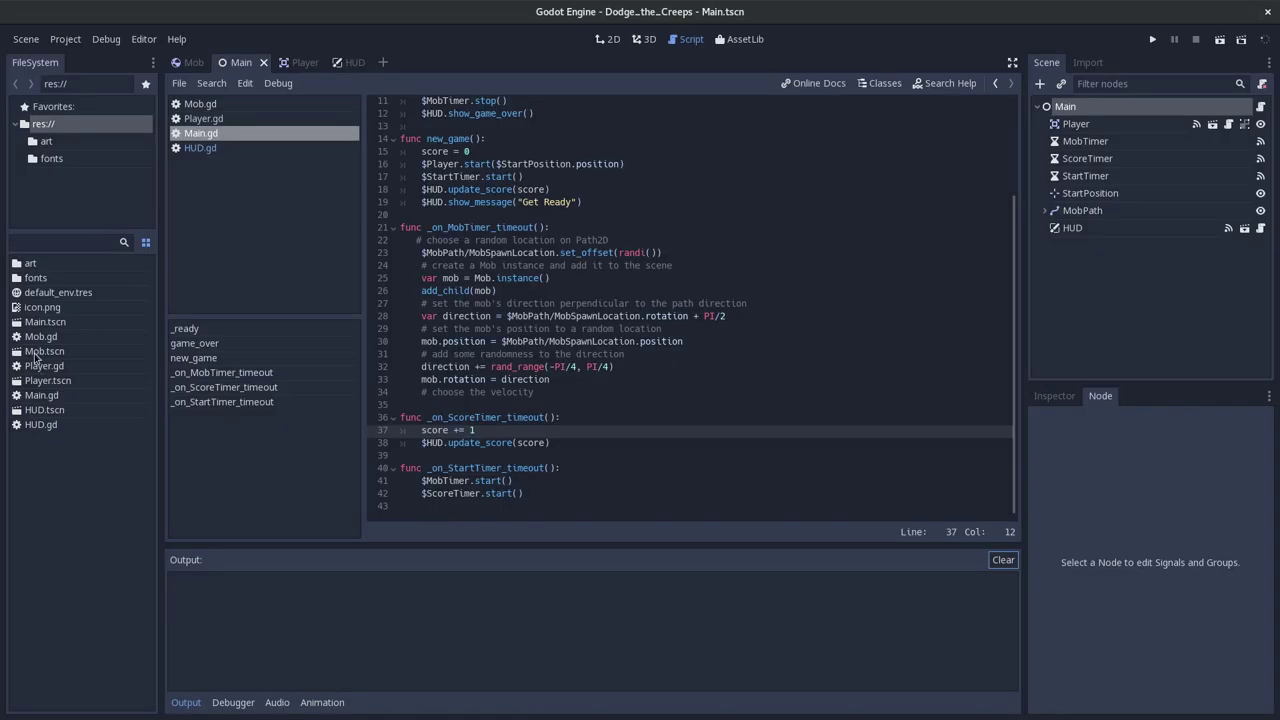
Run the project, choosing Main.tscn as its main scene.
click(42, 322)
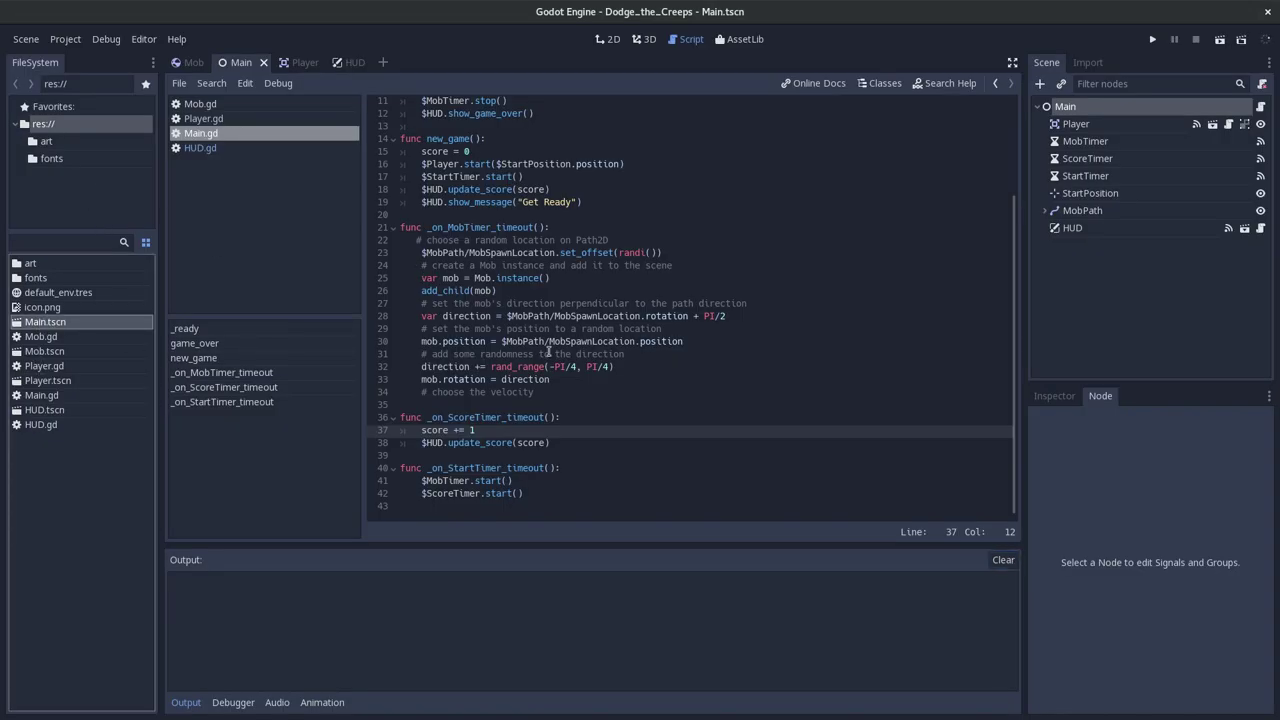
click(1153, 40)
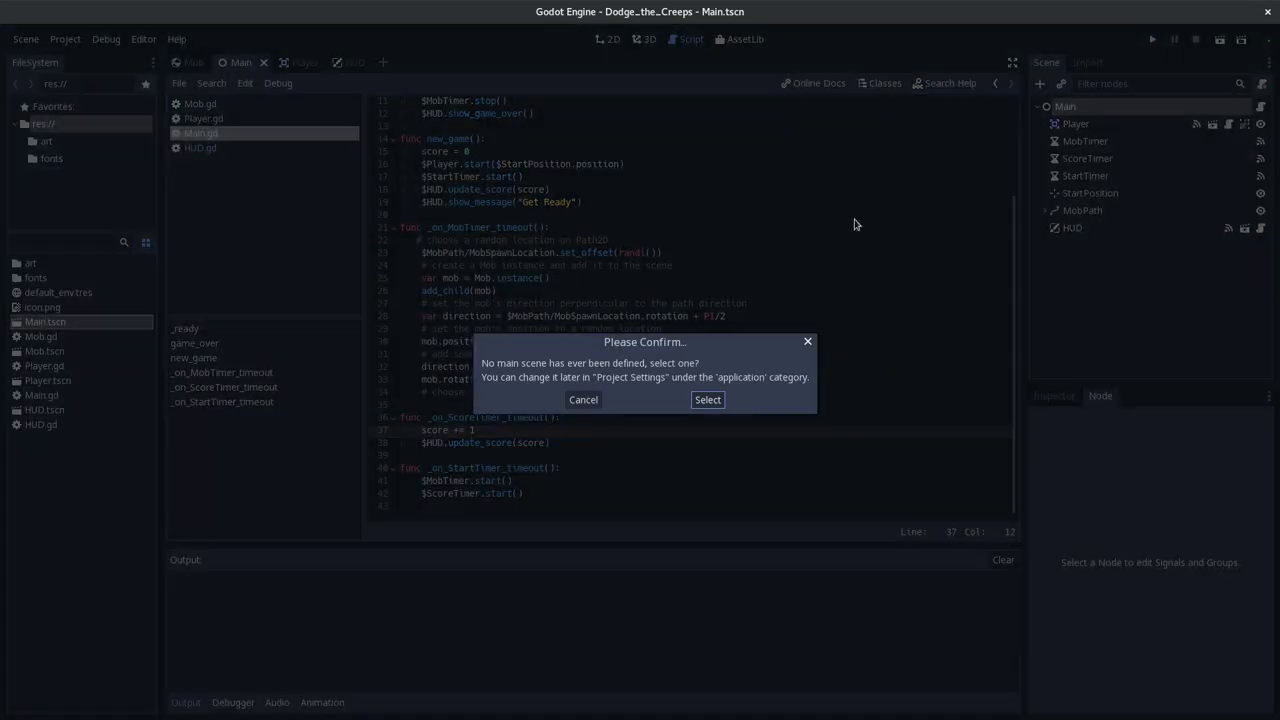
click(707, 400)
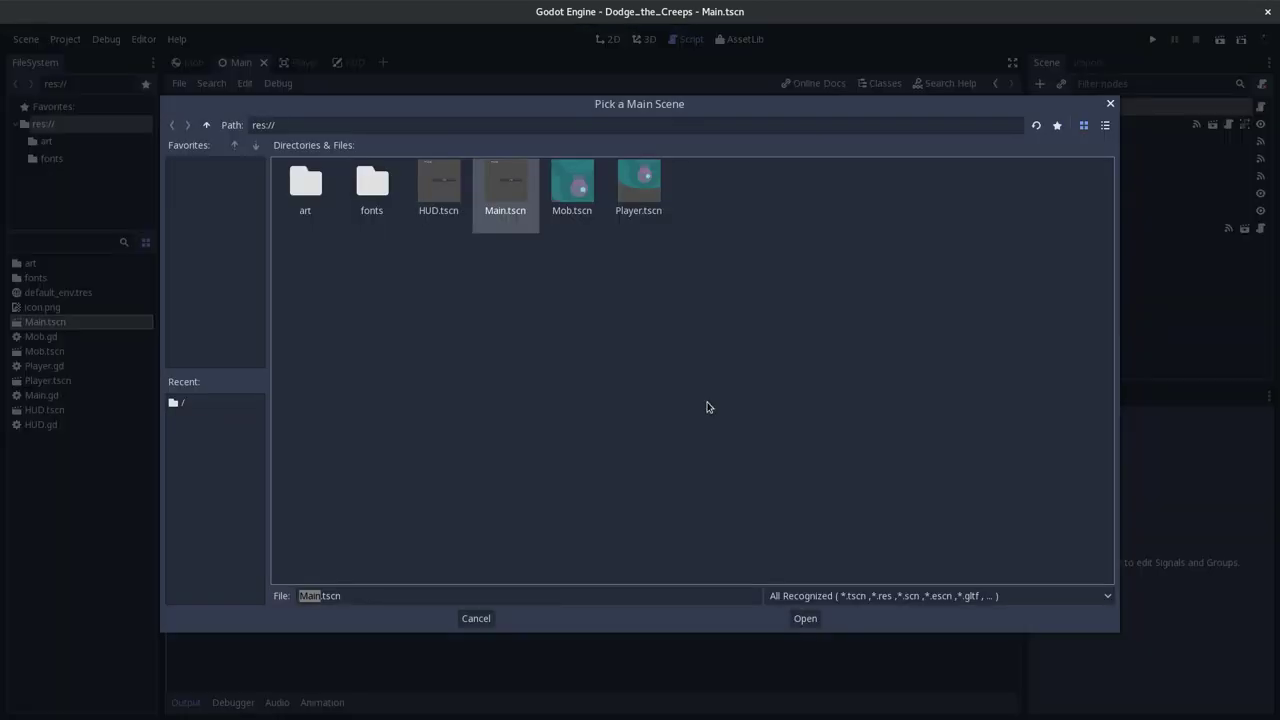
double_click(506, 200)
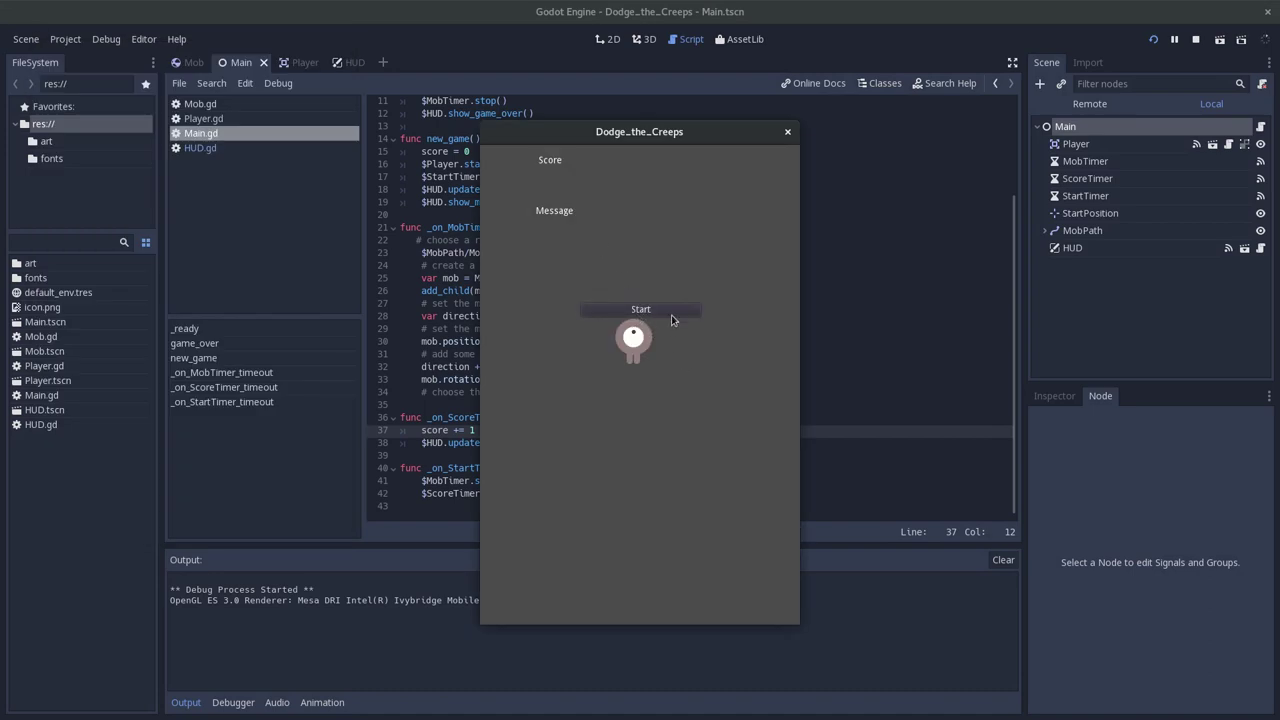
Play several rounds, dodging mobs with the arrow keys and restarting with Start after Game Over.
click(671, 309)
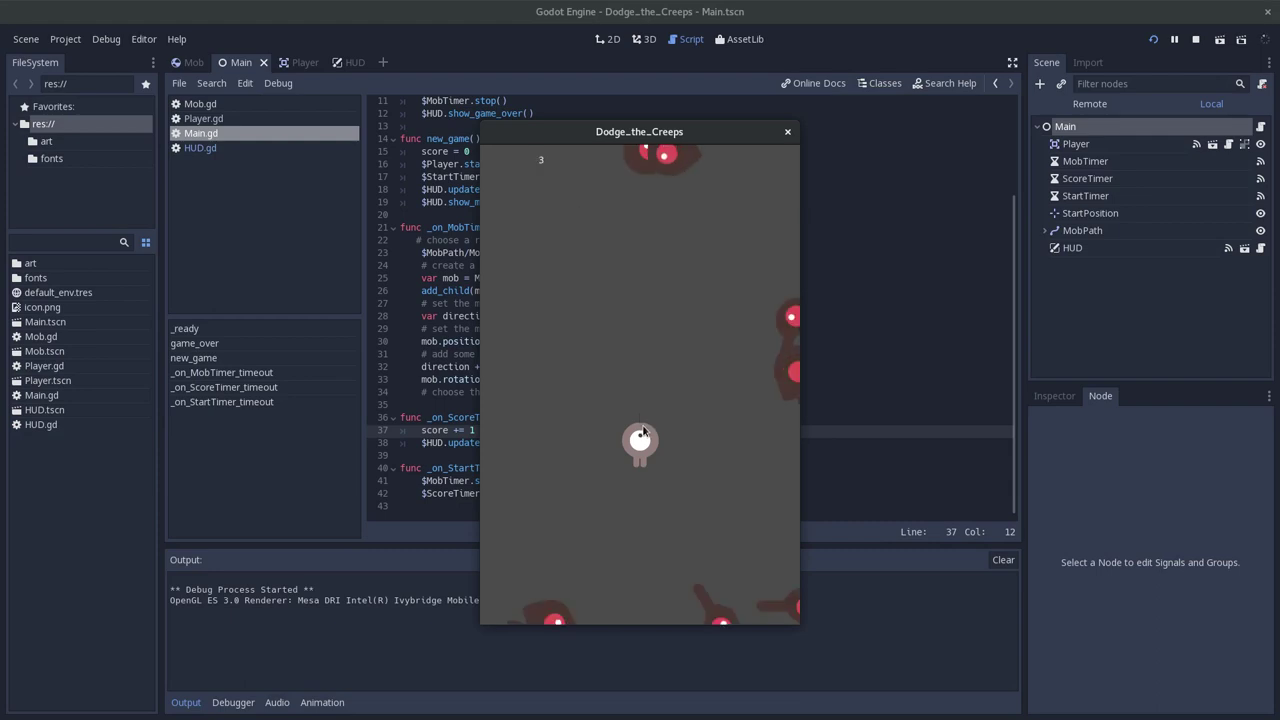
key(Up)
key(Up)
key(Left)
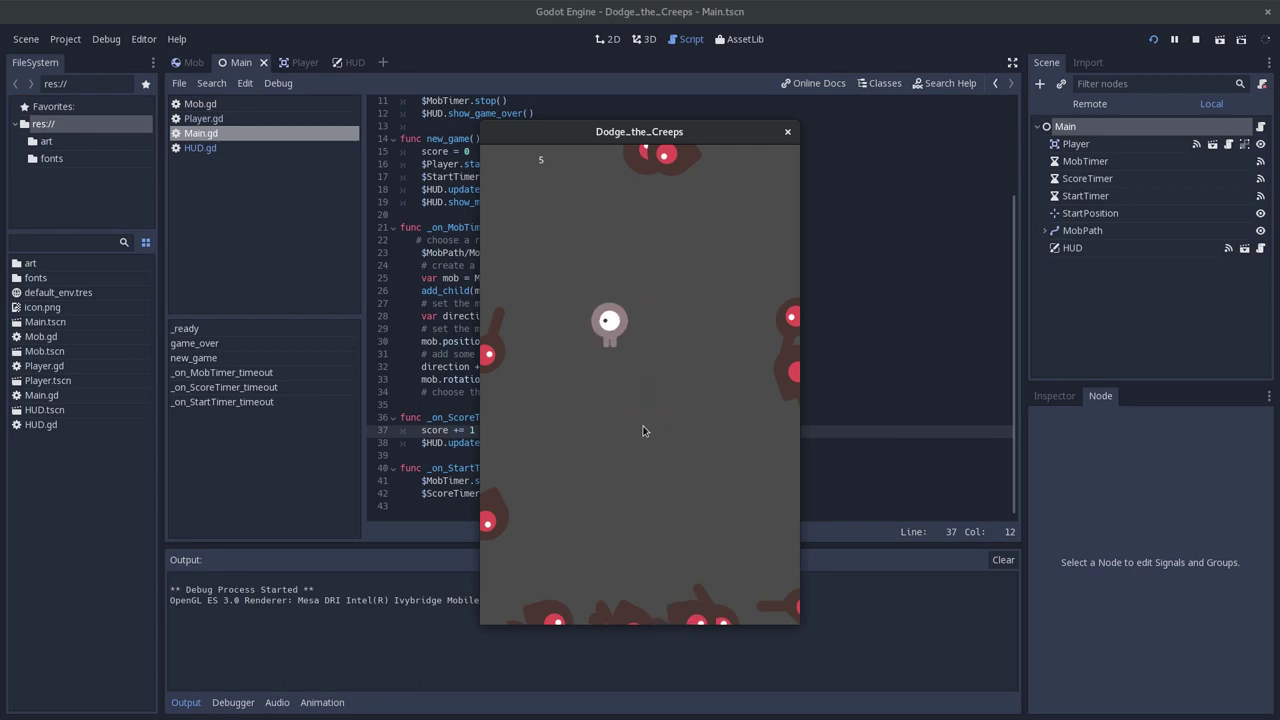
key(Up)
key(Right)
key(Down)
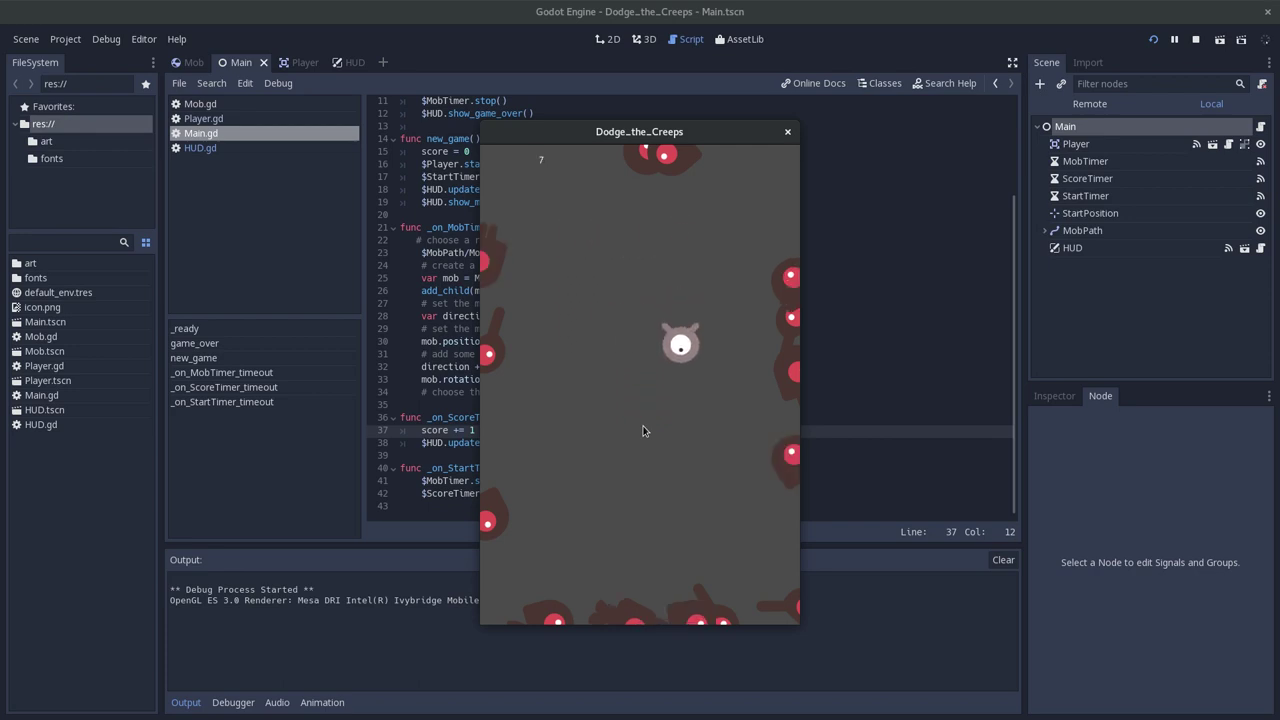
key(Left)
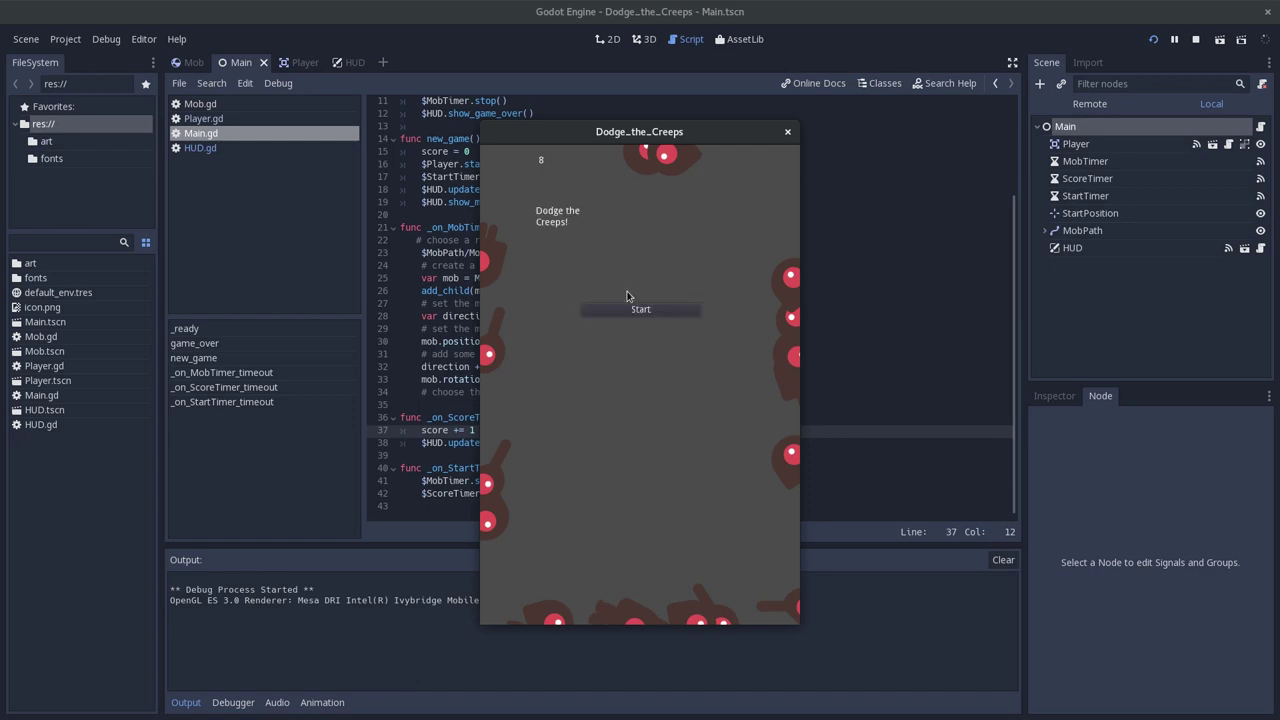
click(651, 316)
key(Up)
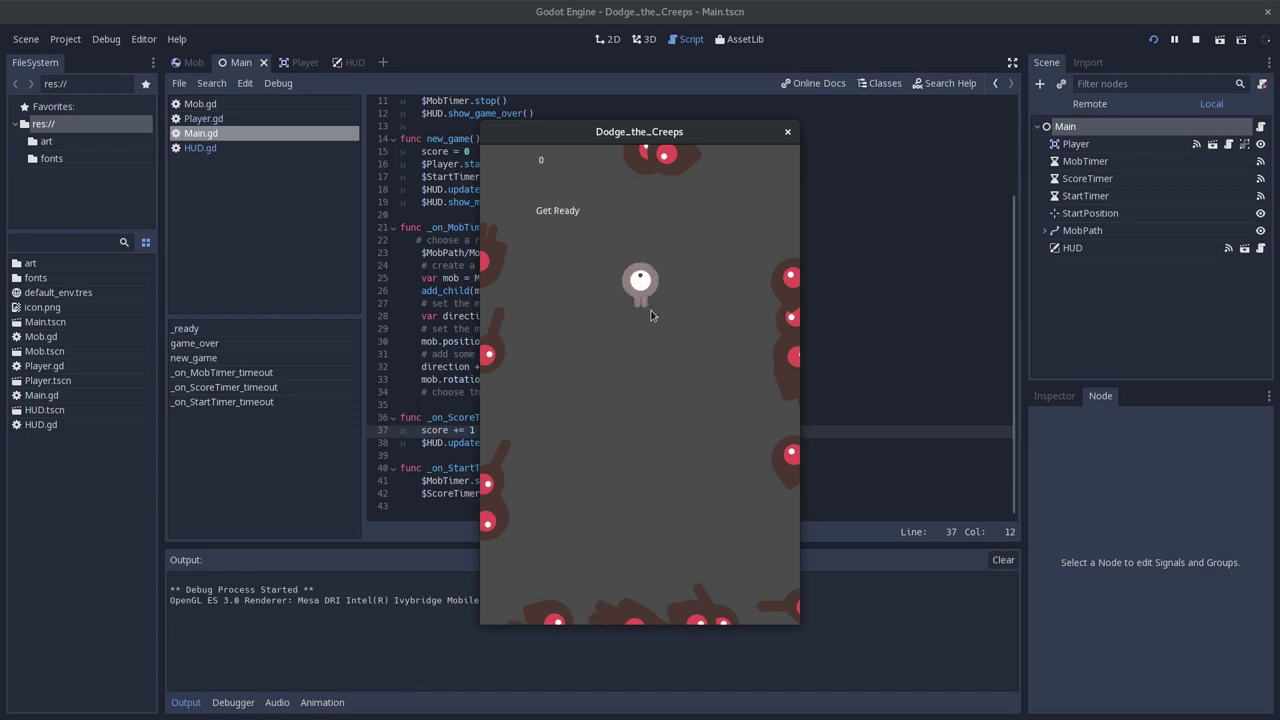
key(Left)
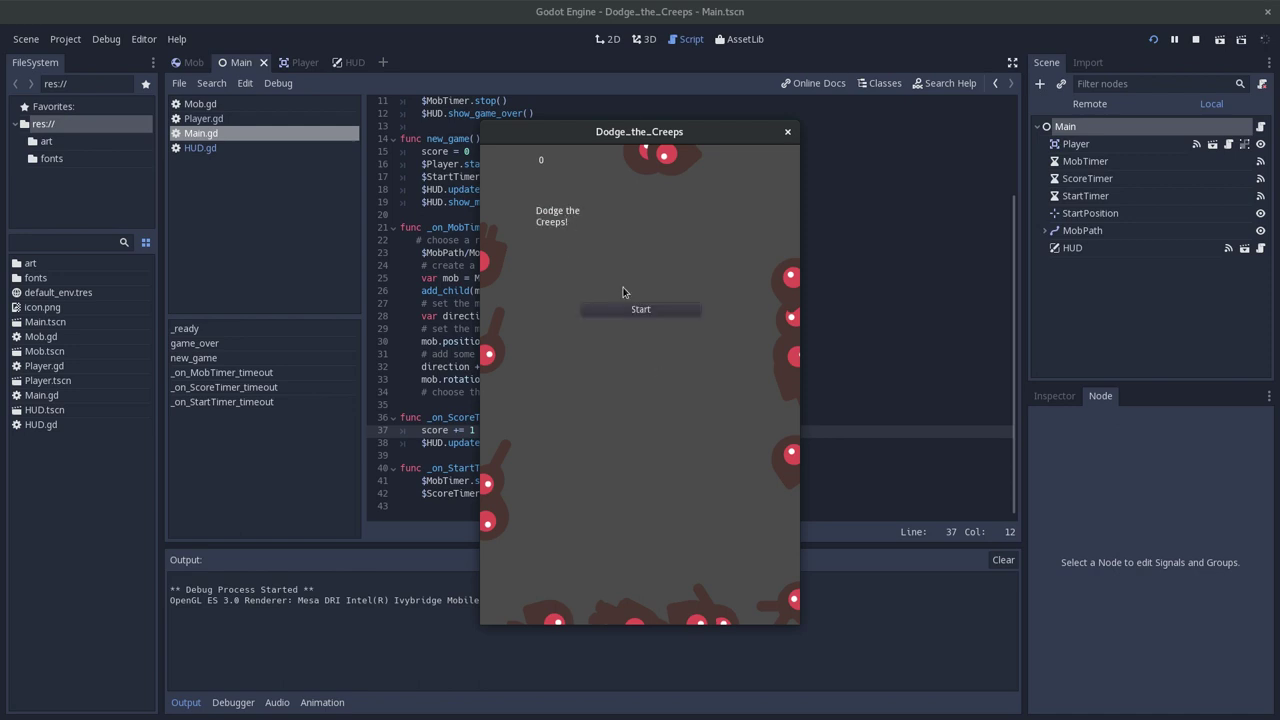
click(635, 308)
Close the game and skim the docs' sound, particle-trail and gradient sections before returning to Godot.
click(788, 132)
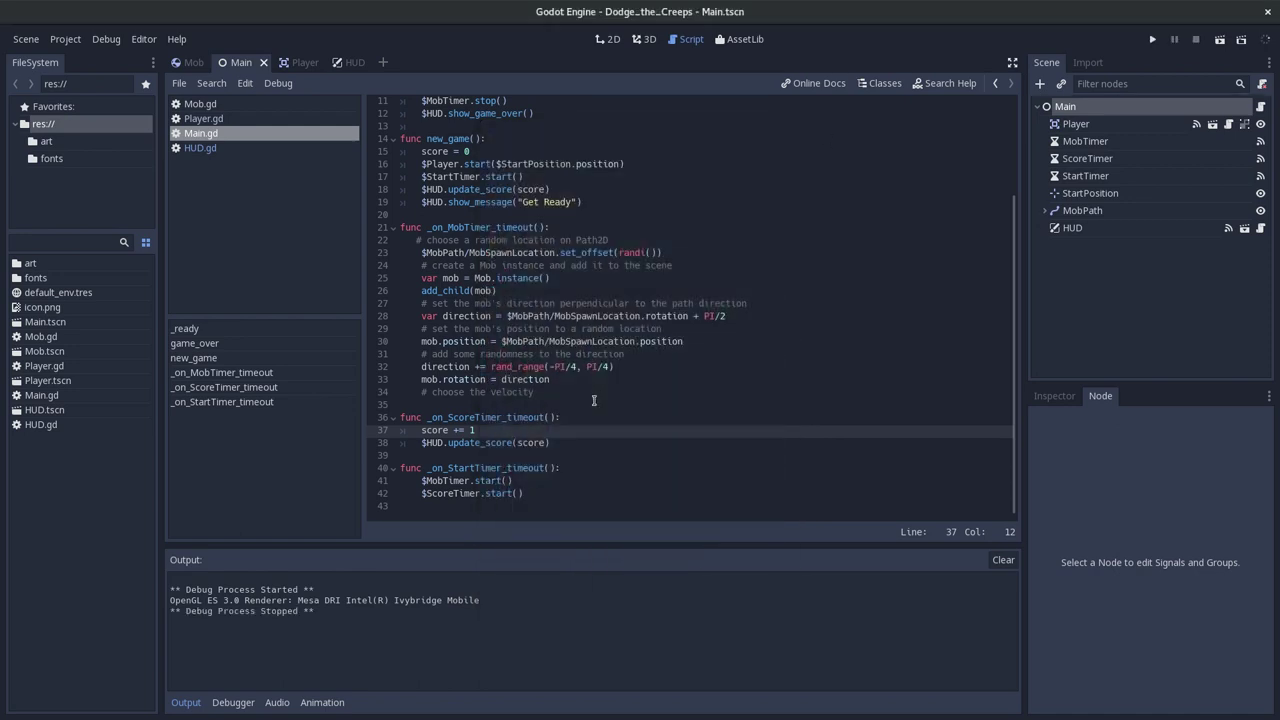
key(alt+Tab)
scroll(584, 390, down, 5)
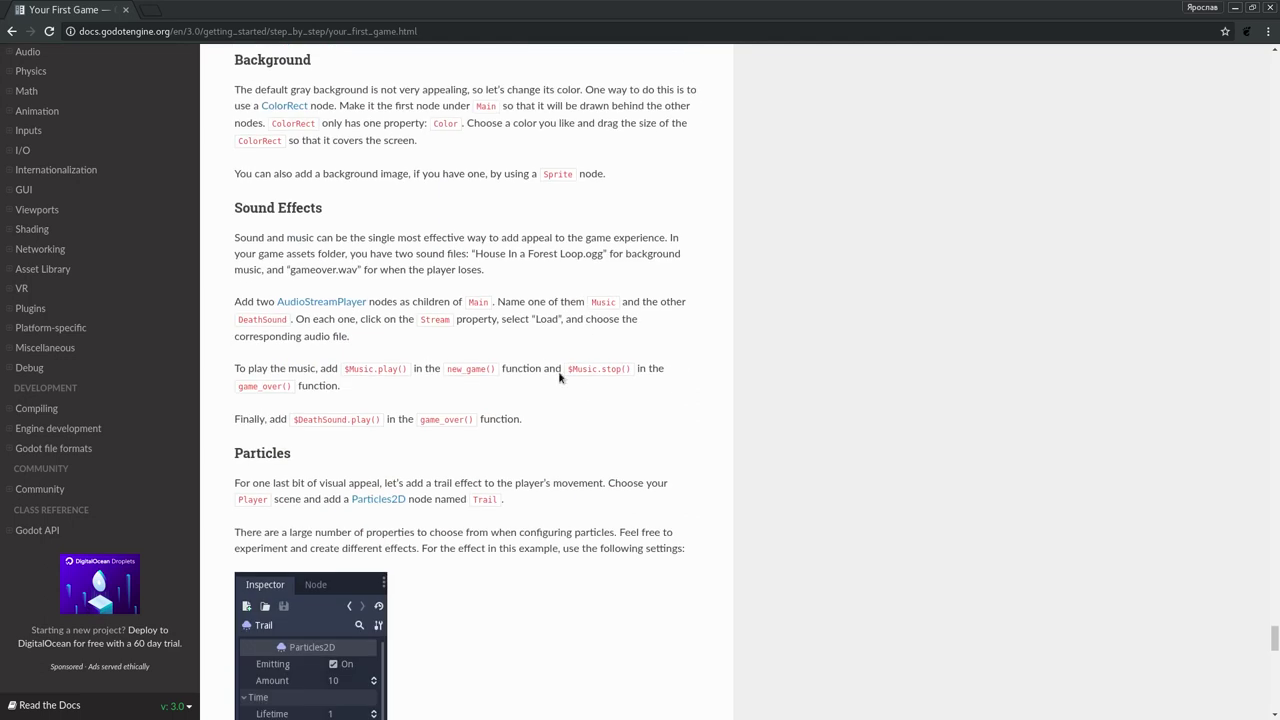
scroll(362, 295, down, 3)
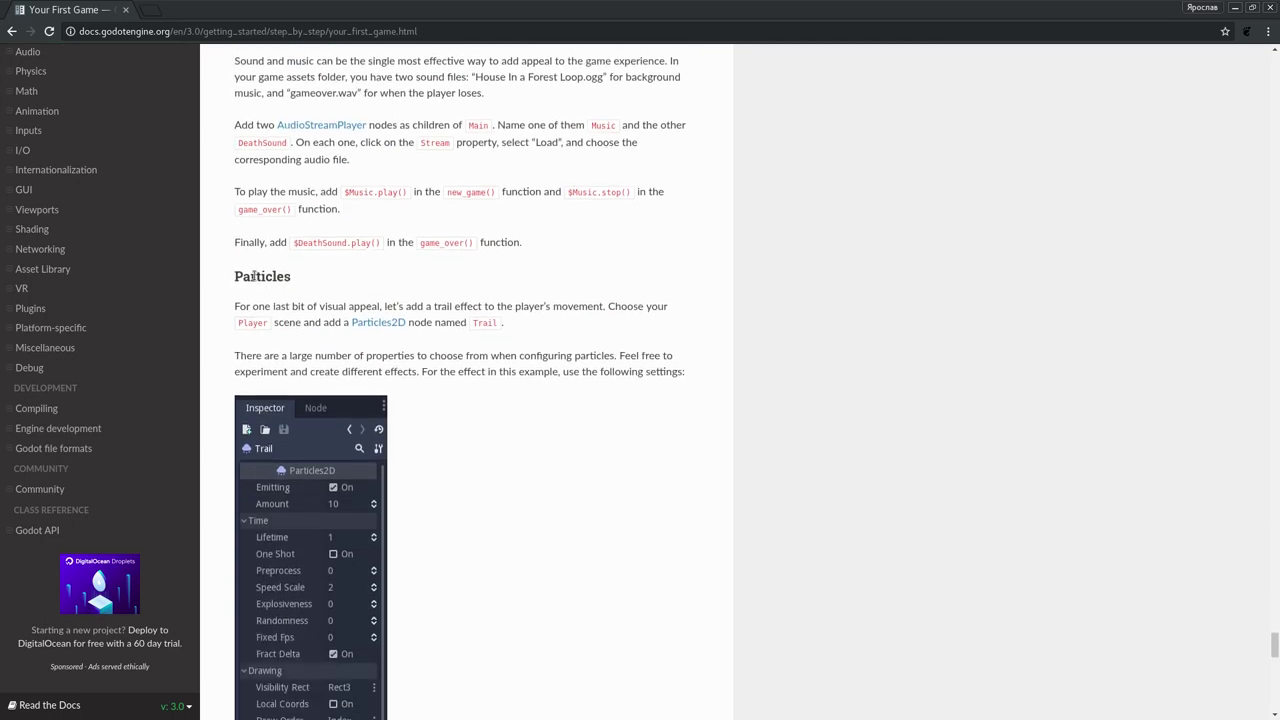
scroll(494, 403, down, 4)
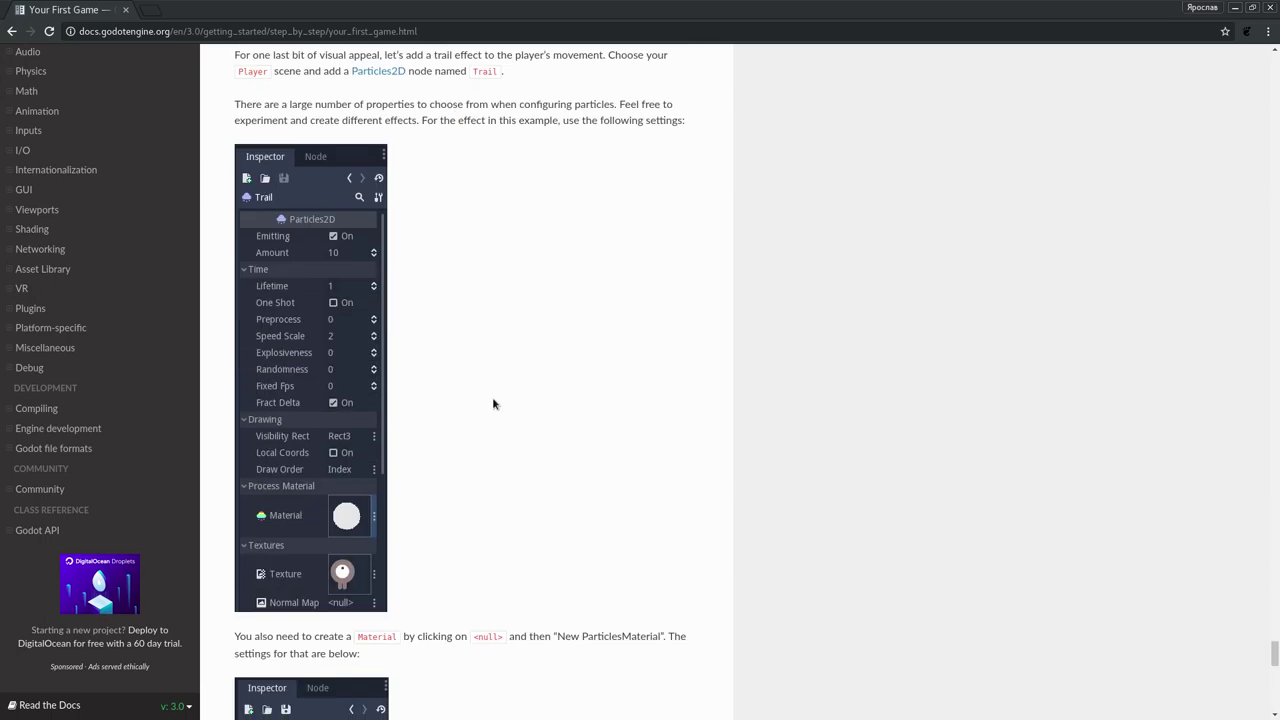
scroll(494, 403, down, 4)
scroll(413, 344, down, 4)
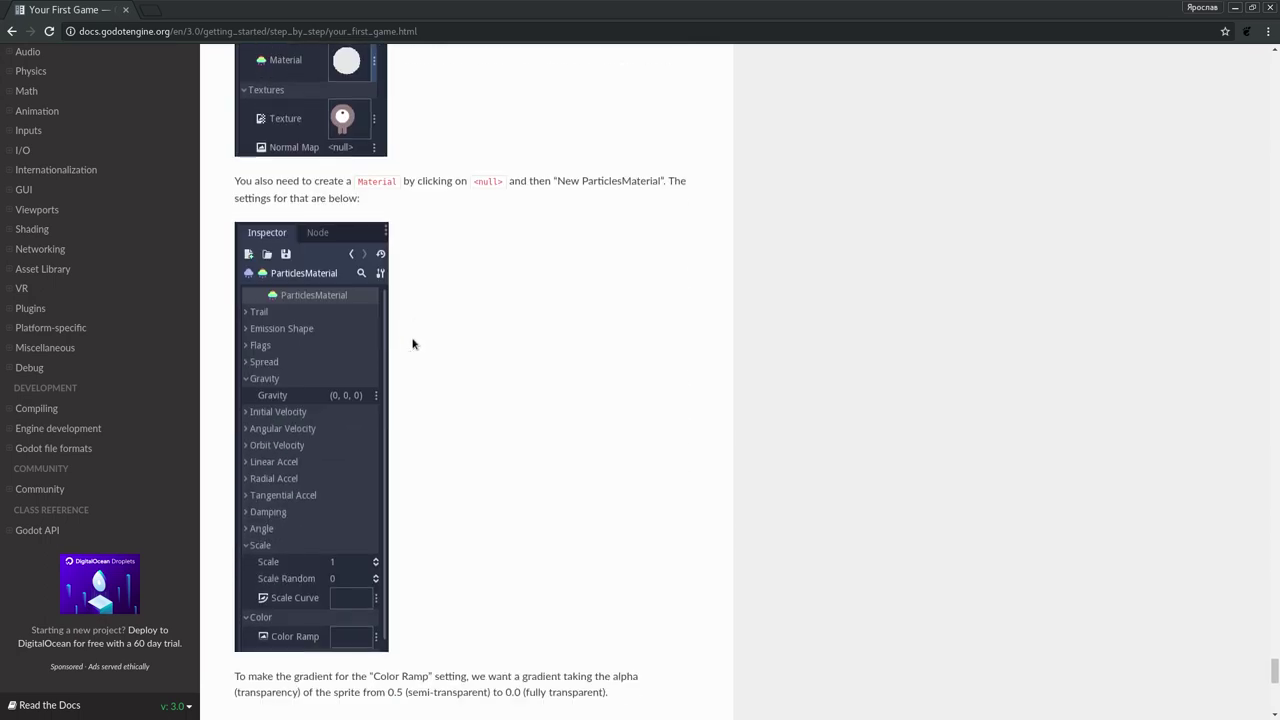
scroll(413, 344, up, 3)
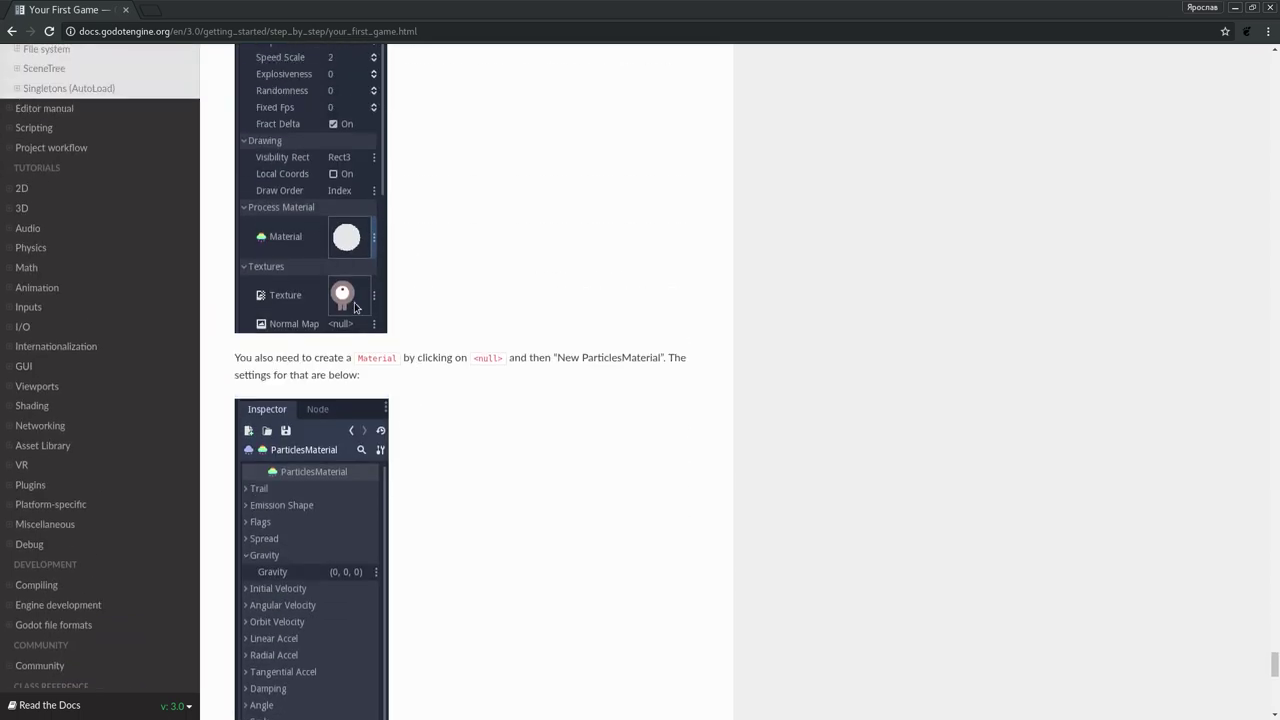
scroll(554, 392, down, 7)
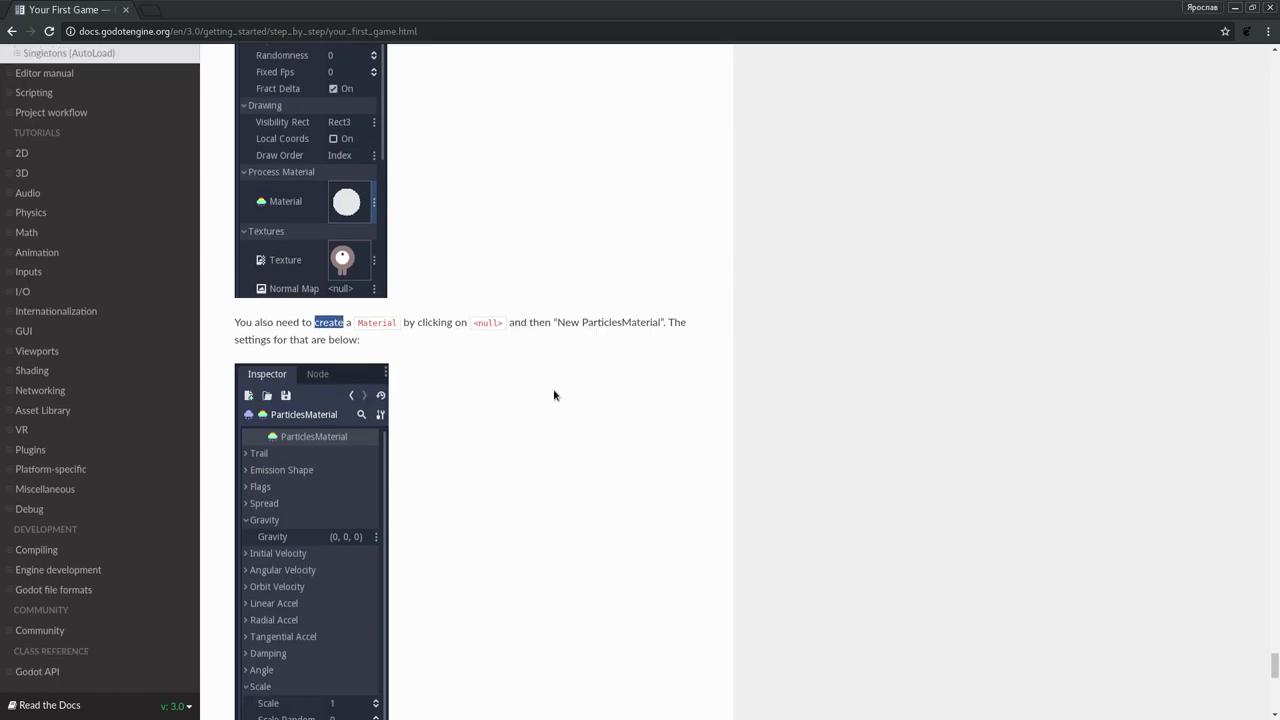
scroll(554, 392, down, 4)
scroll(554, 392, down, 1)
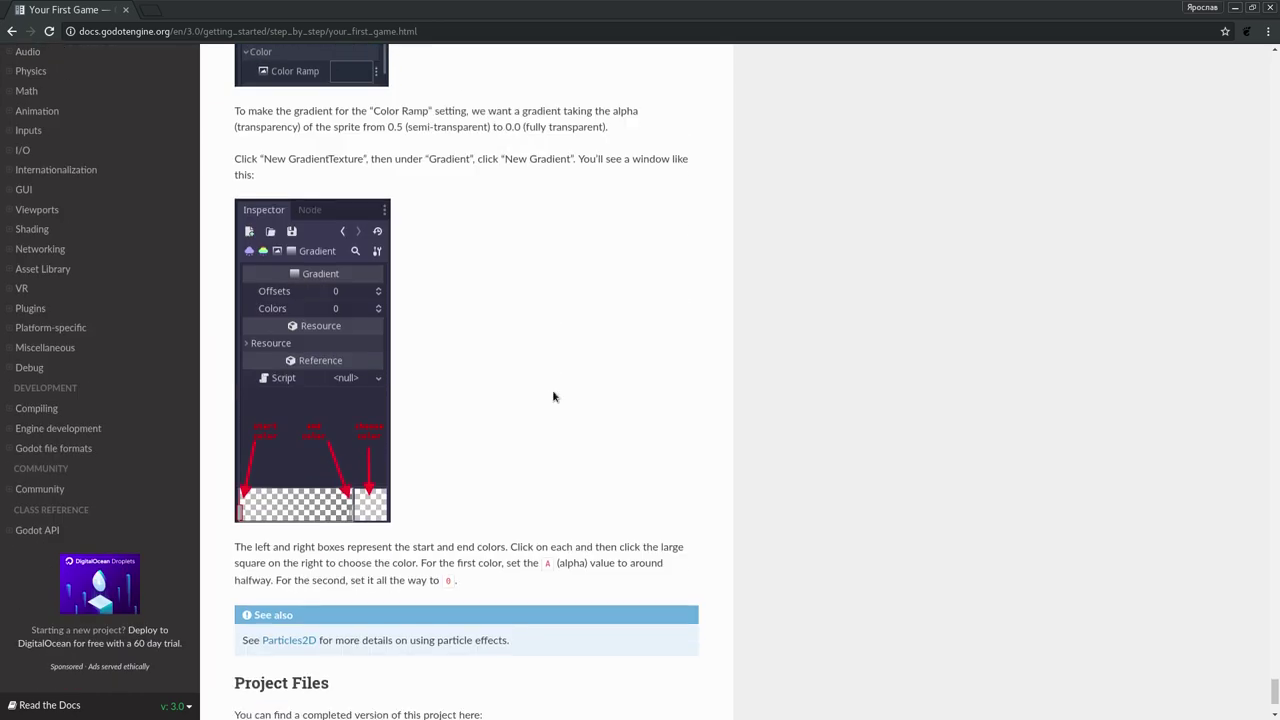
scroll(553, 397, down, 4)
scroll(553, 397, up, 5)
scroll(553, 397, up, 10)
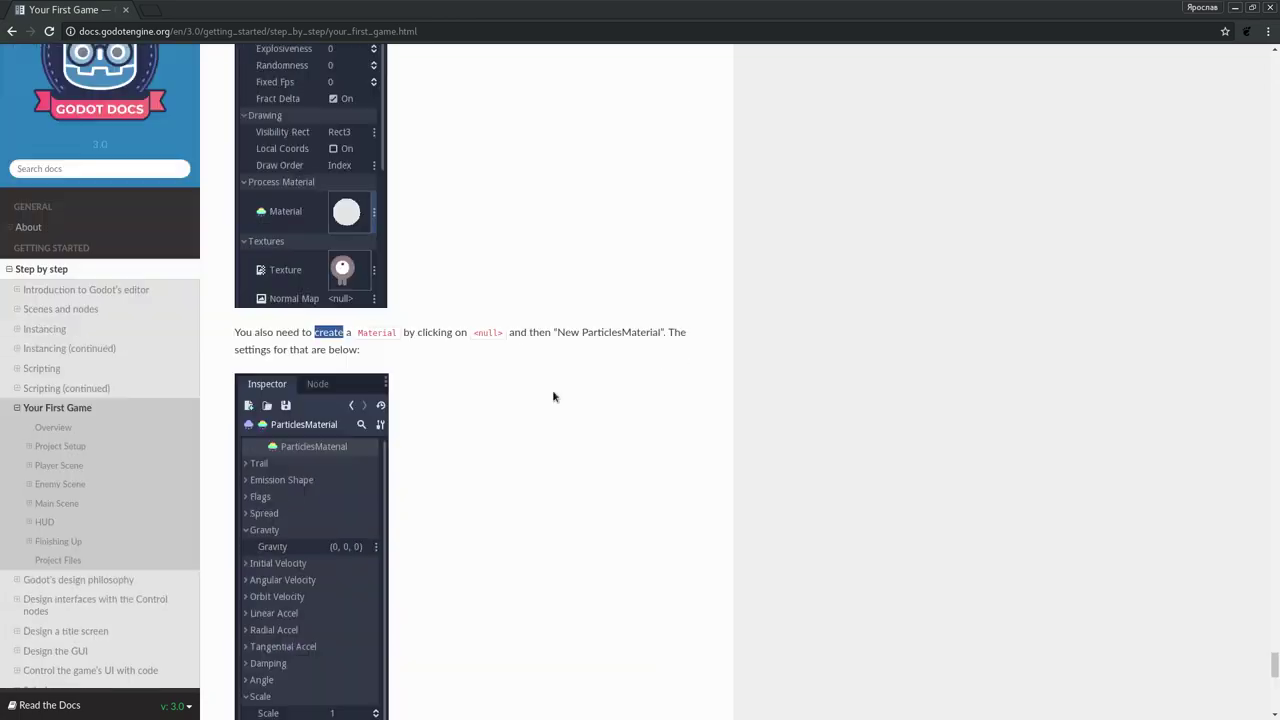
scroll(553, 397, up, 7)
scroll(553, 397, up, 9)
scroll(553, 397, up, 4)
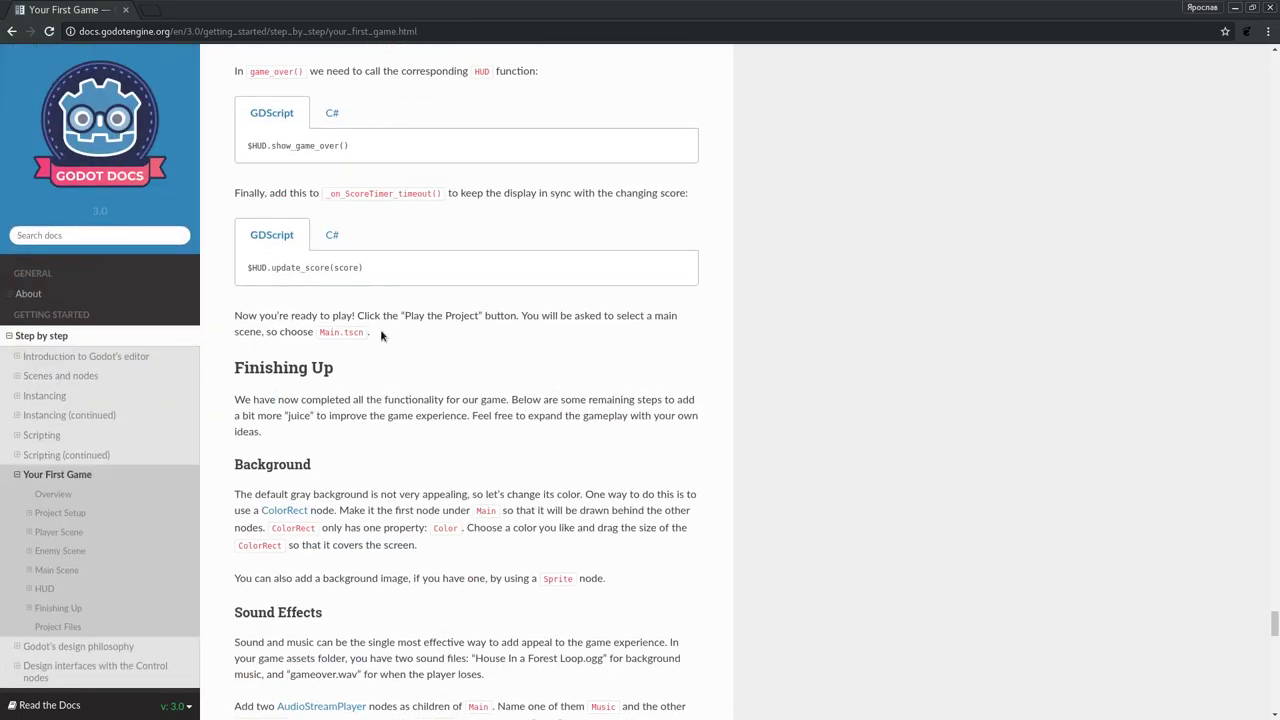
key(alt+Tab)
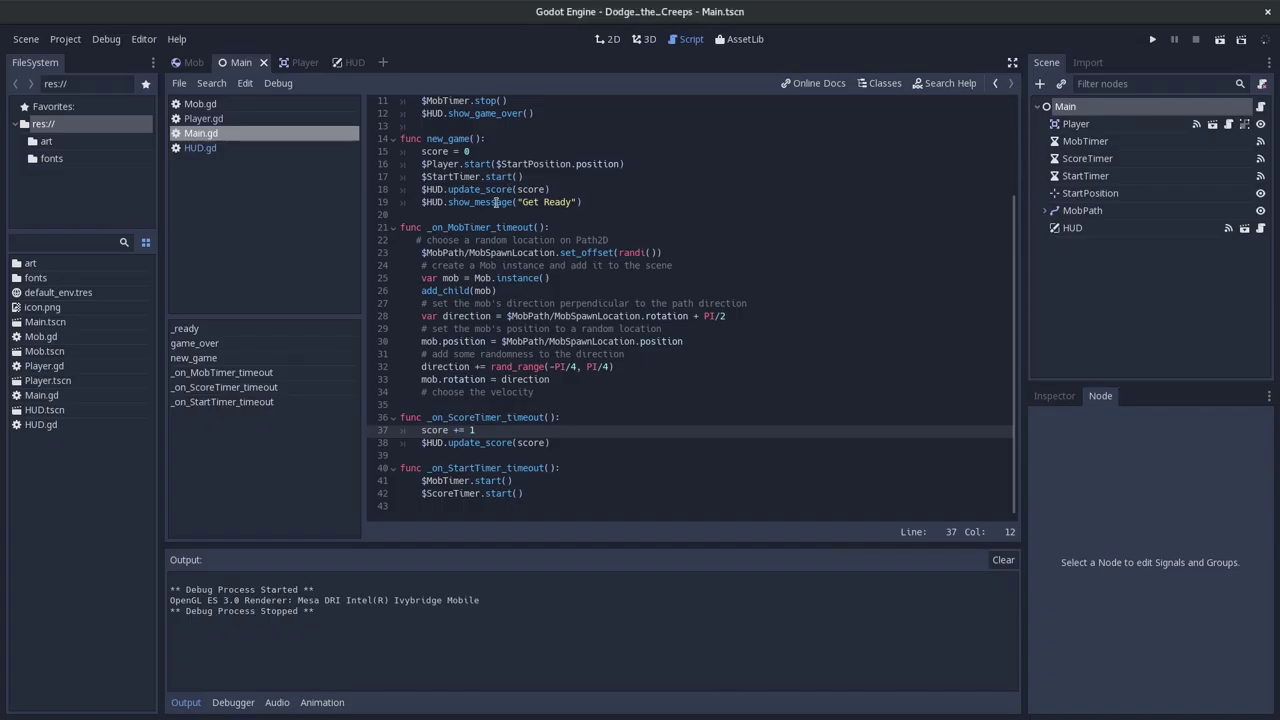
Delete the mob.set_linear_velocity line (line 35) from _on_MobTimer_timeout in Main.gd and save.
click(491, 232)
click(656, 484)
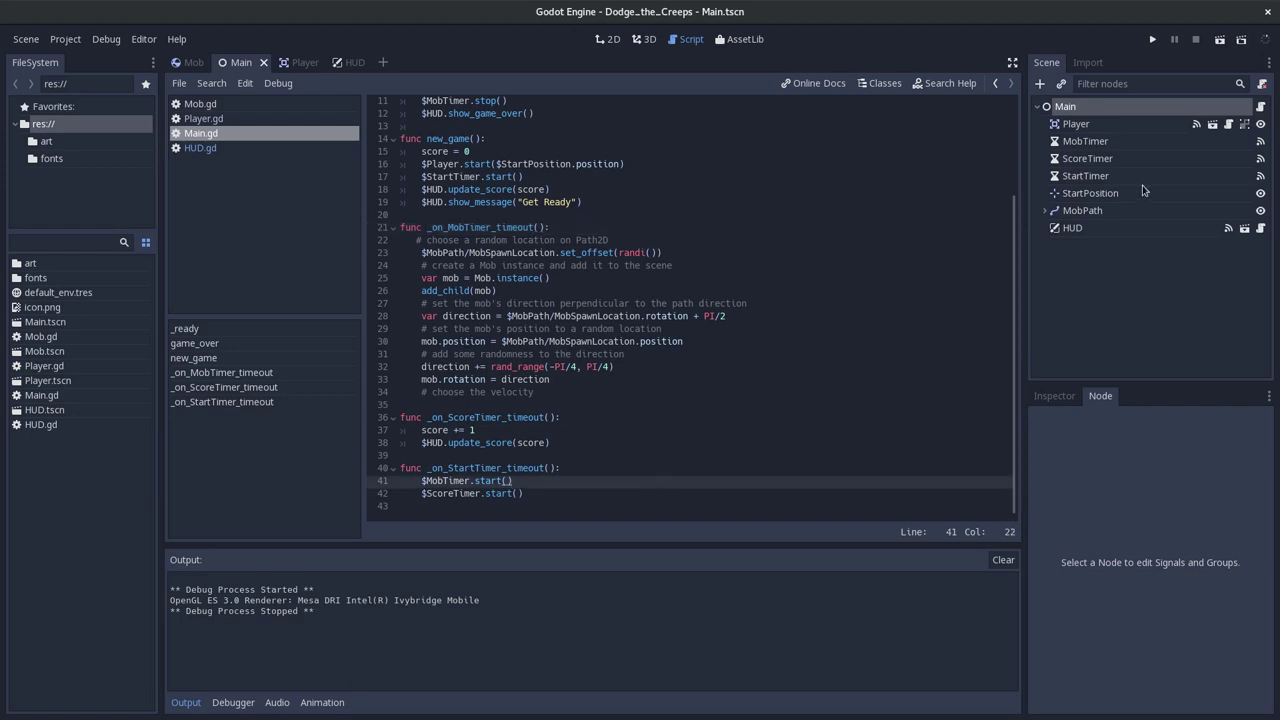
click(655, 331)
scroll(655, 333, up, 3)
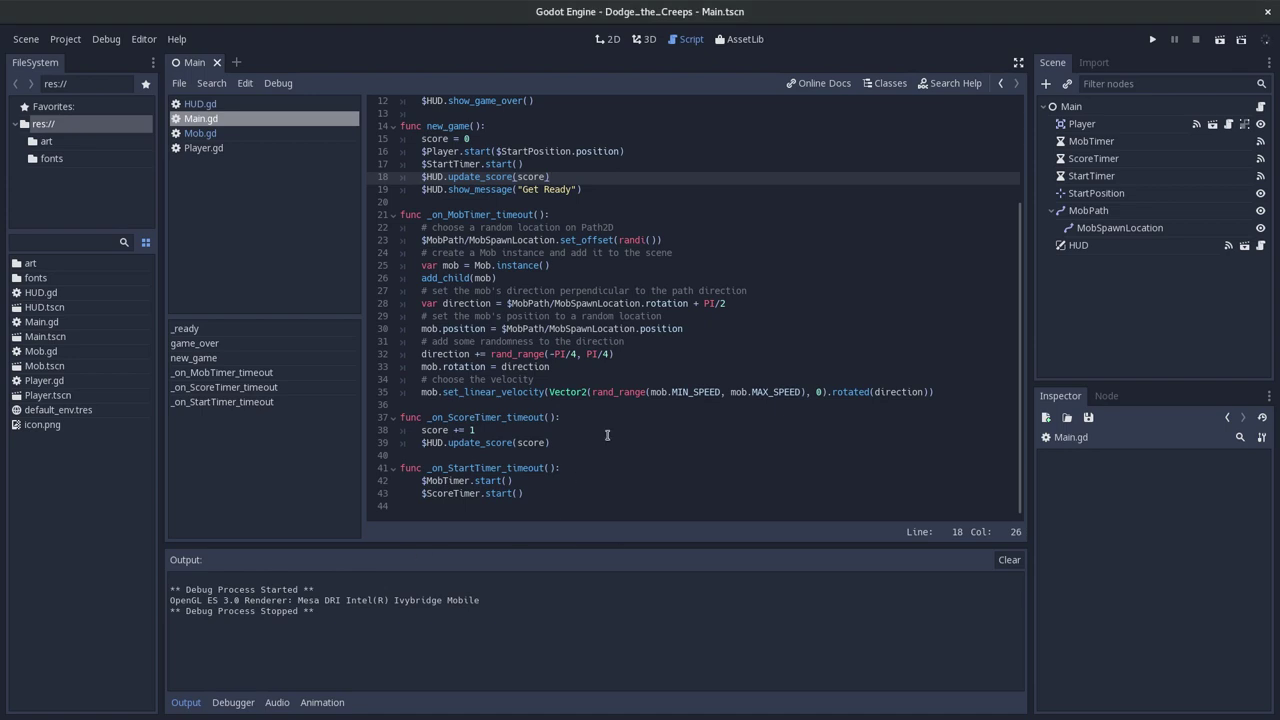
click(607, 433)
click(598, 404)
key(shift+Up)
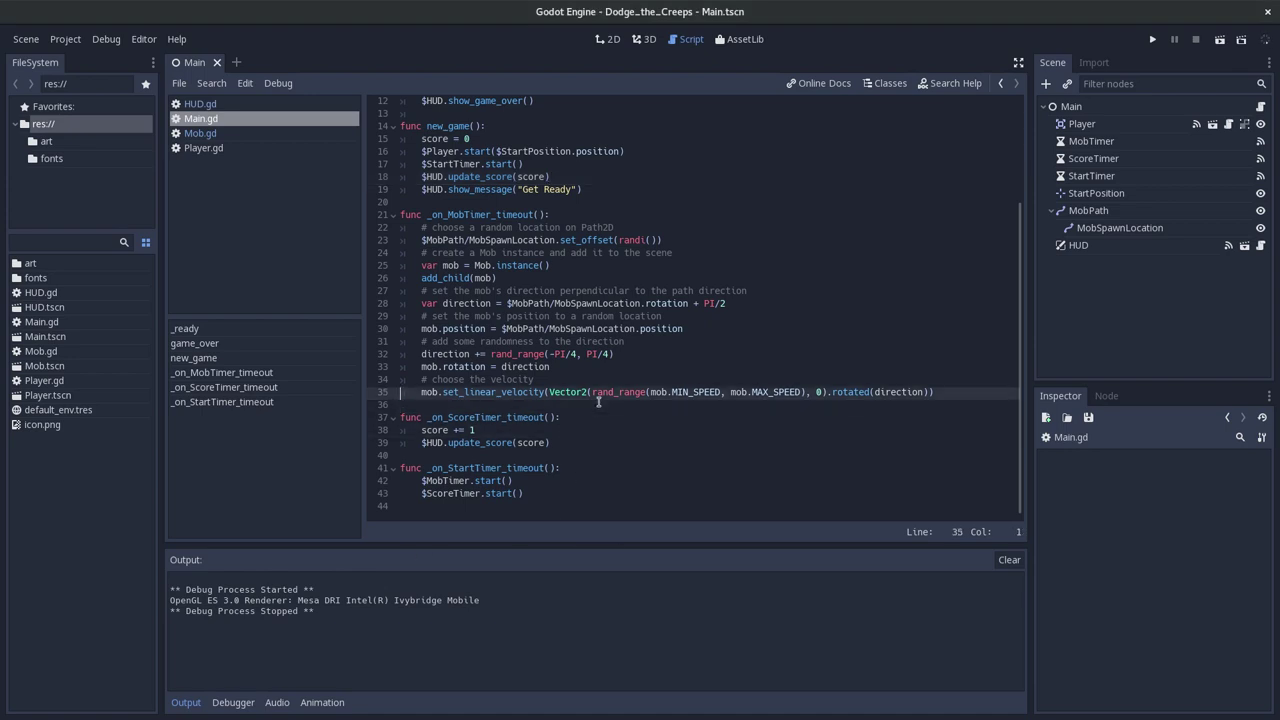
key(Left)
key(shift+Down)
key(ctrl+c)
key(Delete)
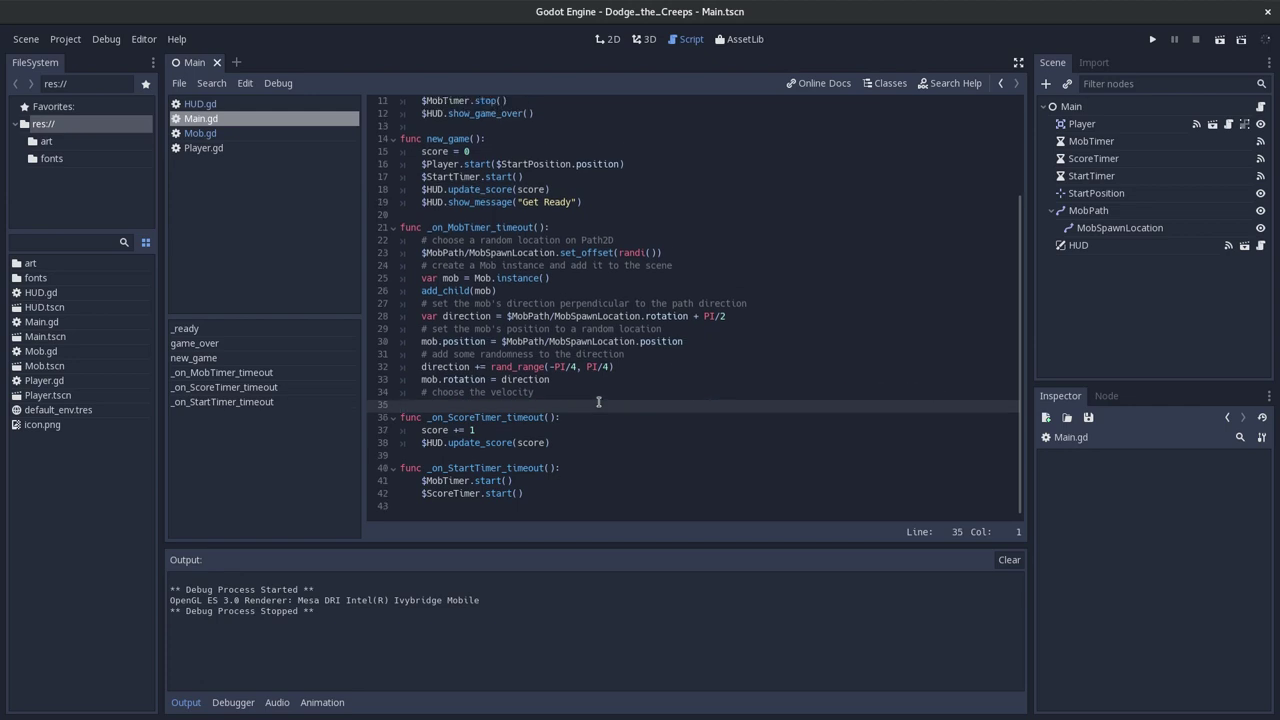
key(ctrl+s)
Highlight the '# choose the velocity' comment on line 34, then go back to the docs tutorial.
click(551, 394)
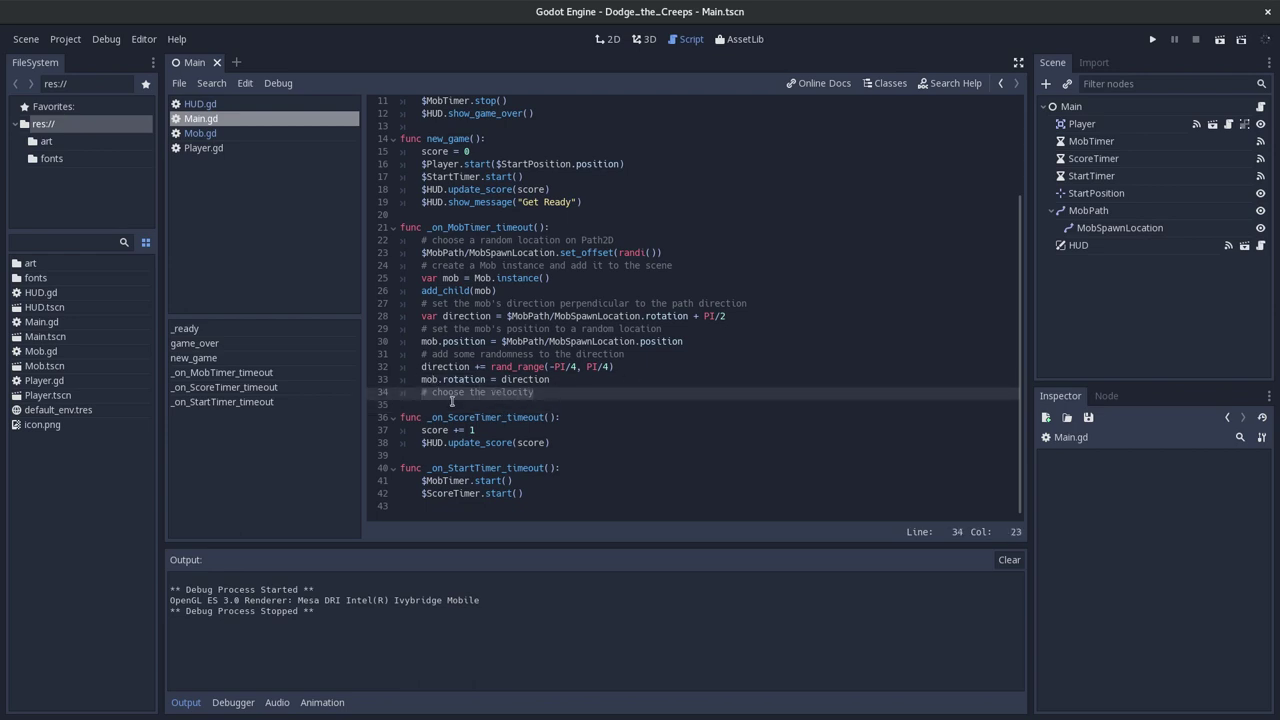
click(551, 393)
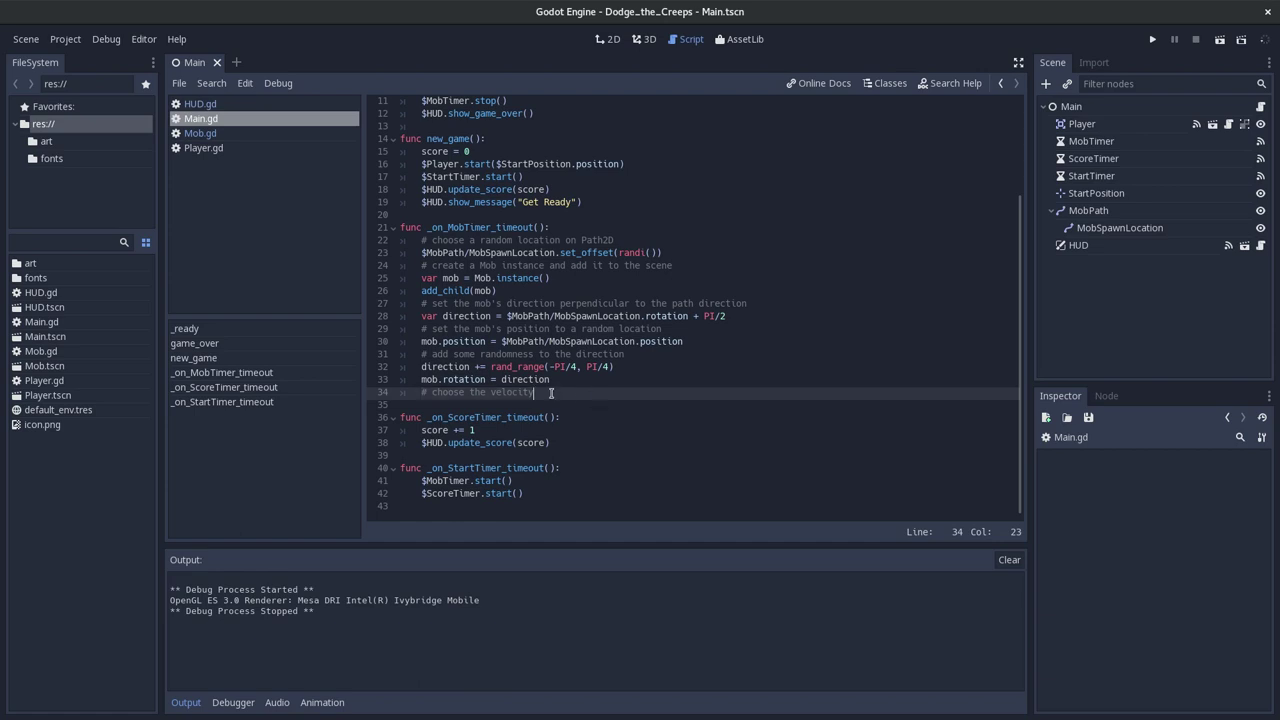
drag(421, 392, 549, 392)
click(426, 393)
drag(419, 393, 547, 392)
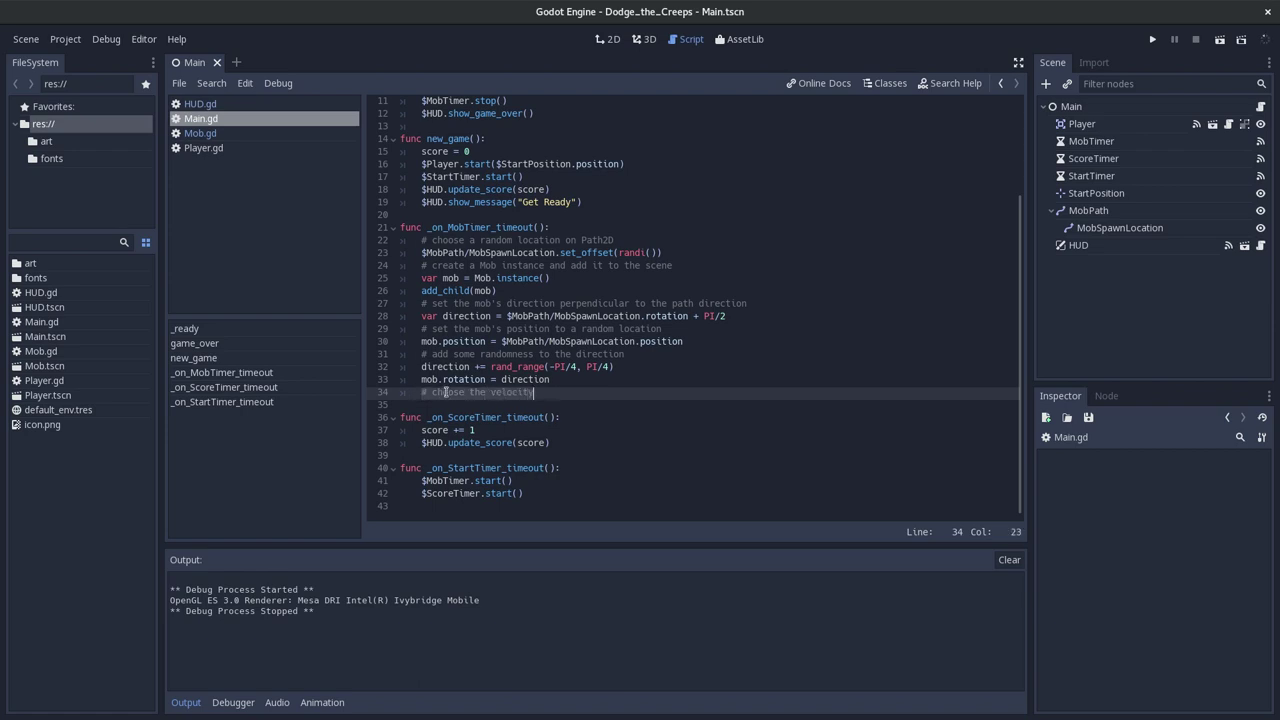
click(562, 400)
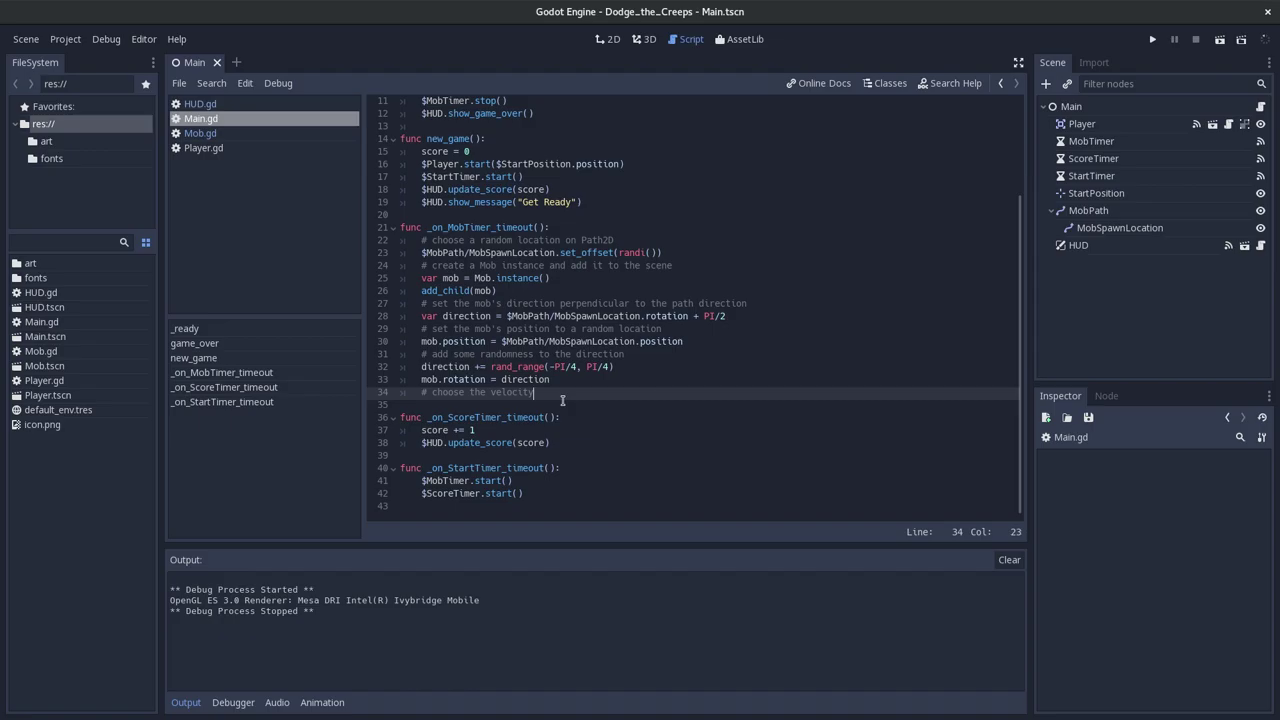
key(alt+Tab)
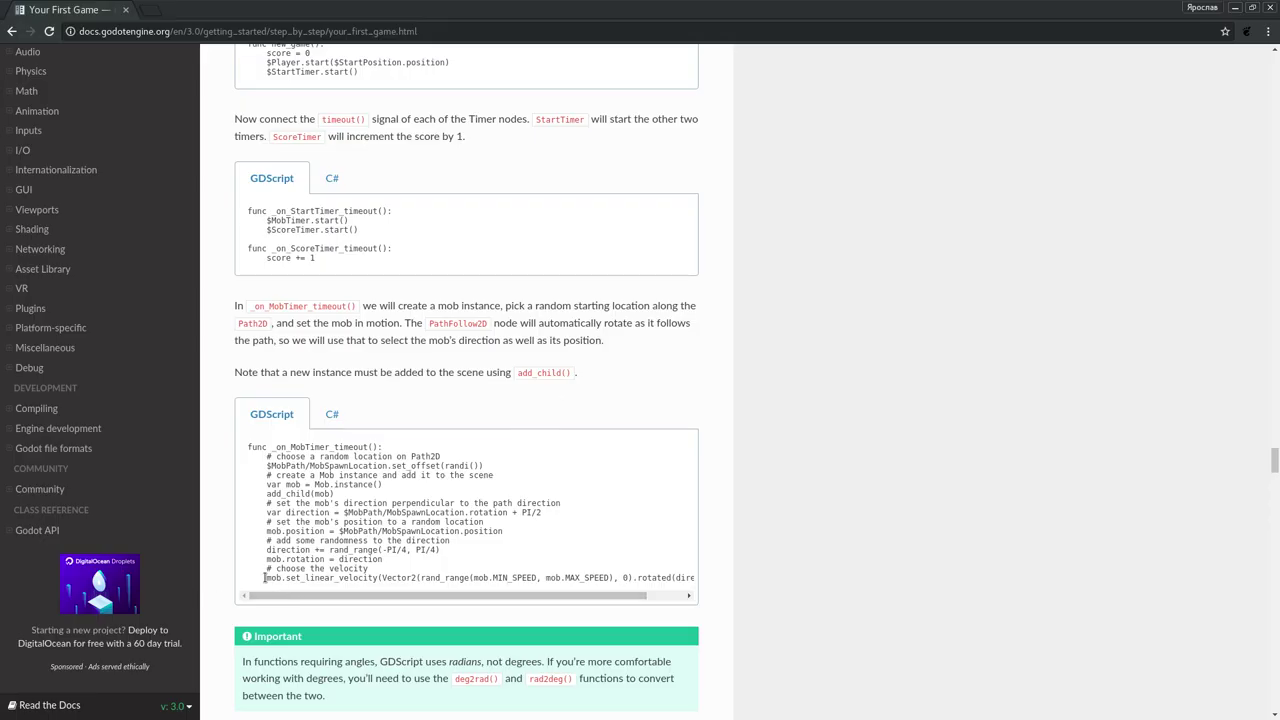
Paste the docs' mob.set_linear_velocity(...).rotated(direction) line under the velocity comment and run the game.
drag(267, 578, 718, 580)
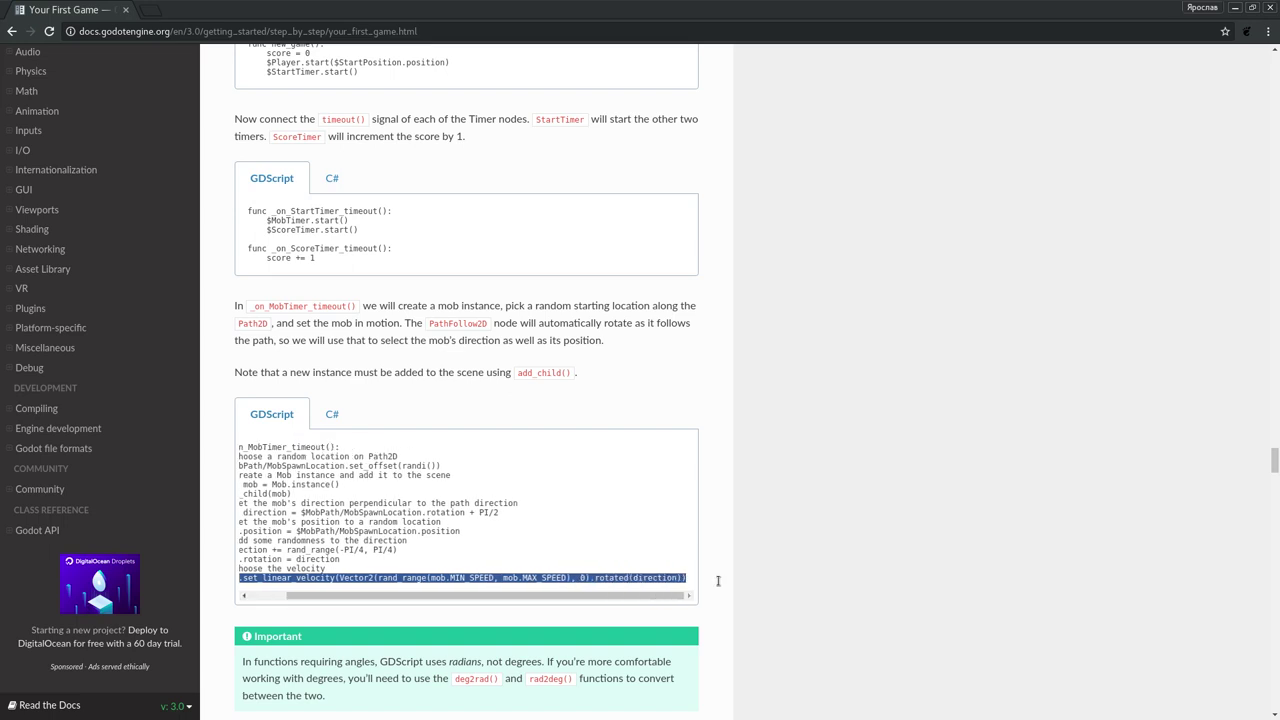
key(alt+Tab)
key(Return)
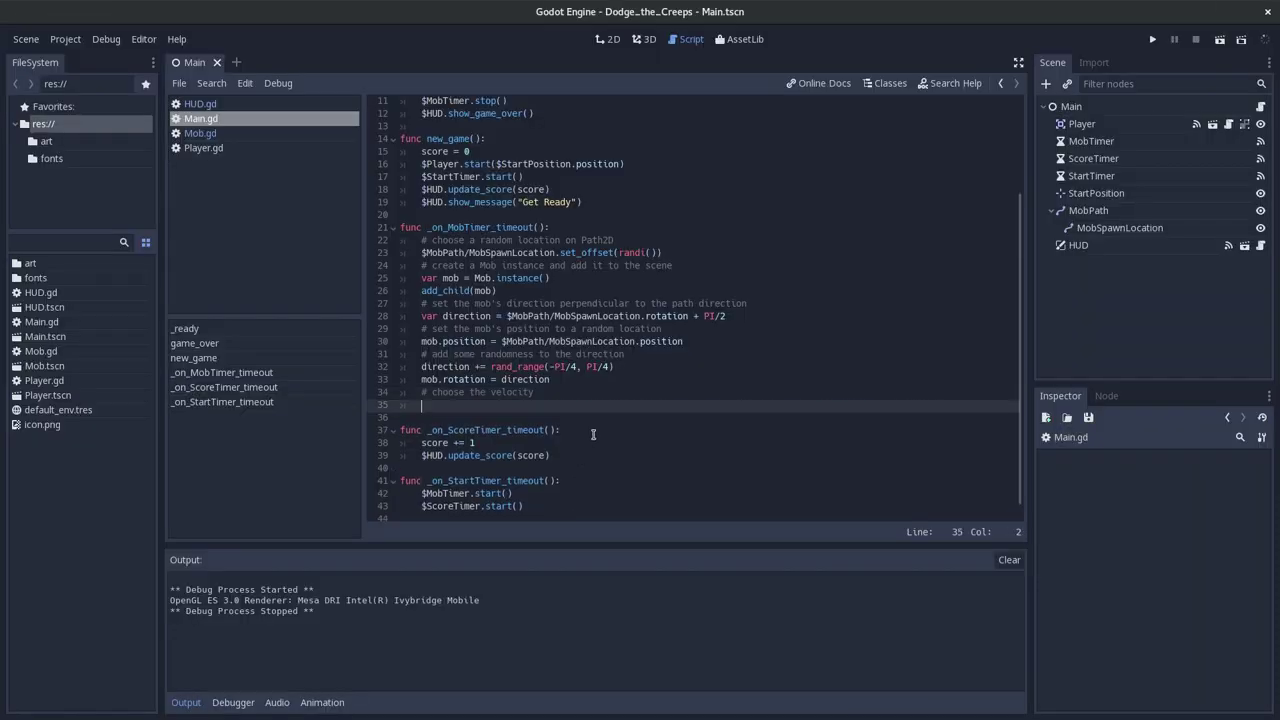
key(ctrl+v)
key(F5)
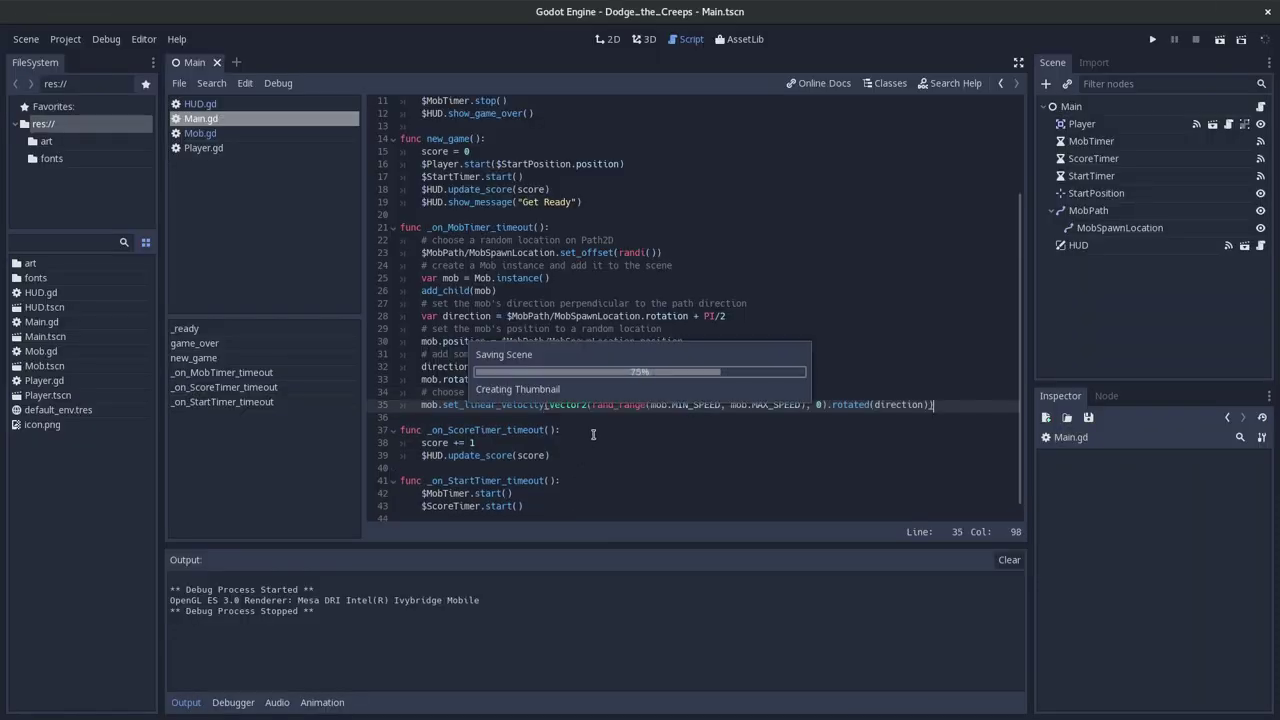
Start Dodge the Creeps and play two short rounds, moving the player with the arrow keys.
click(650, 306)
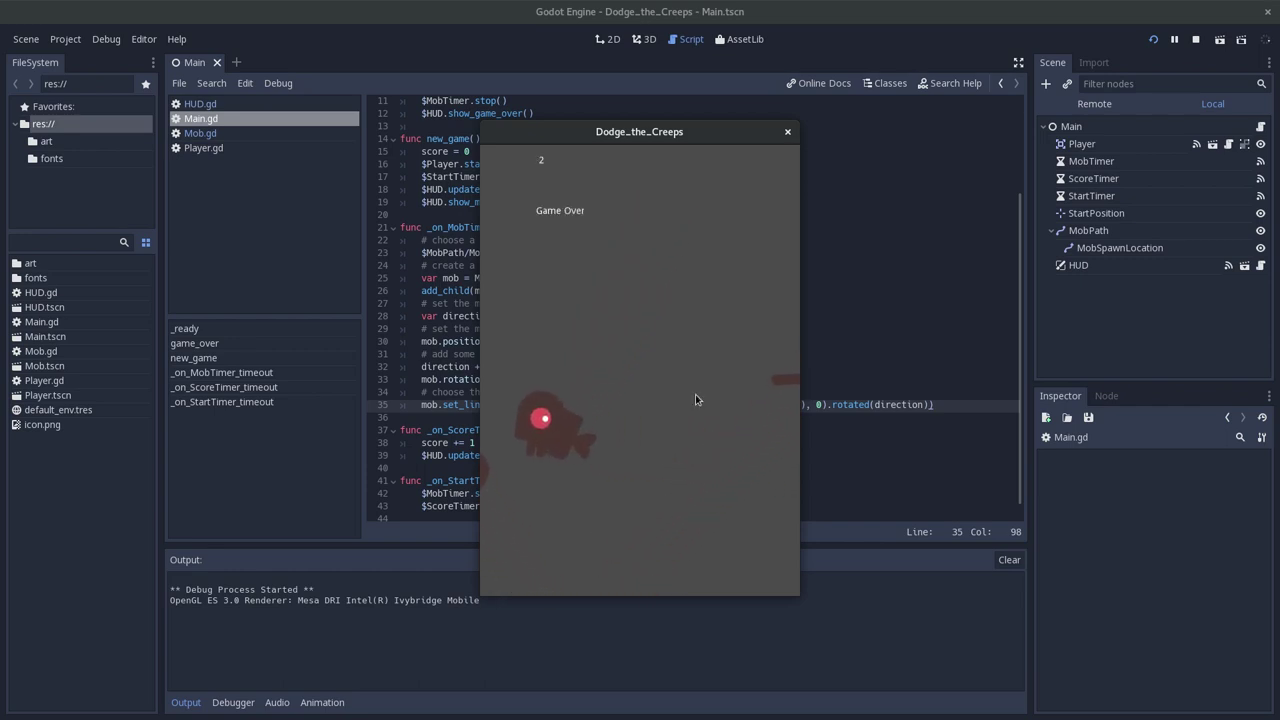
click(684, 311)
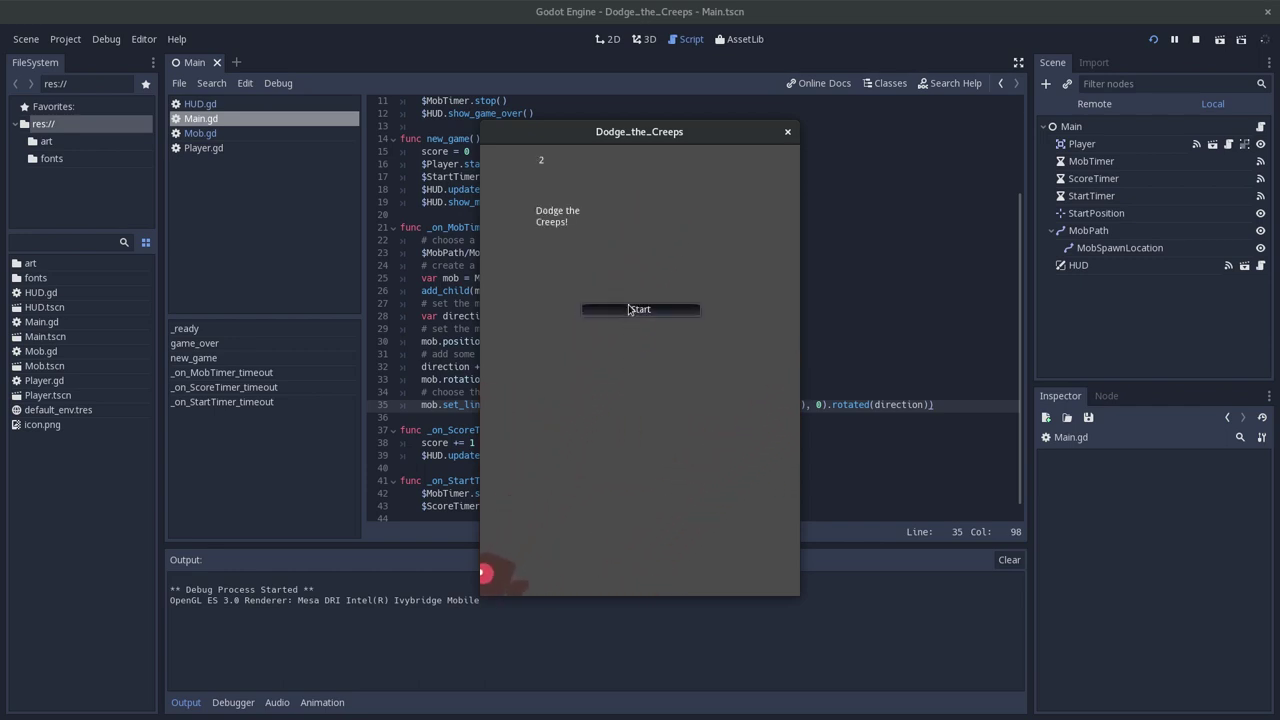
key(Up)
key(Left)
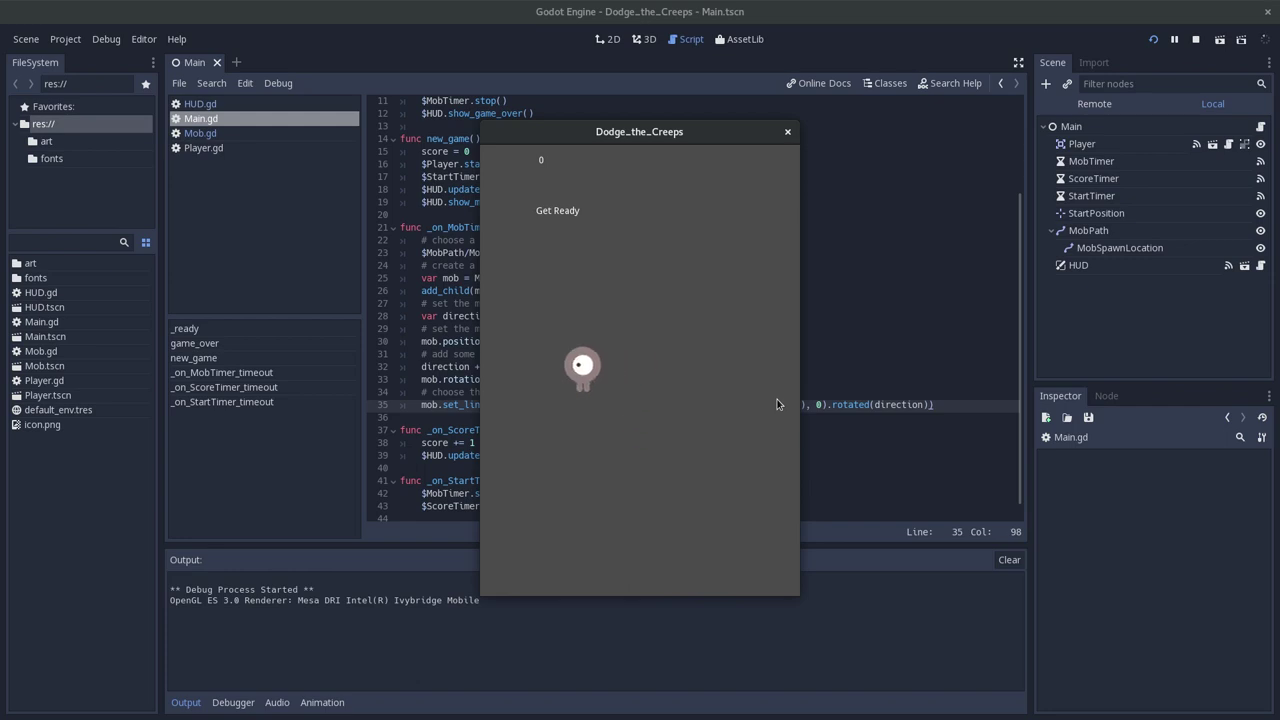
key(Up)
key(Right)
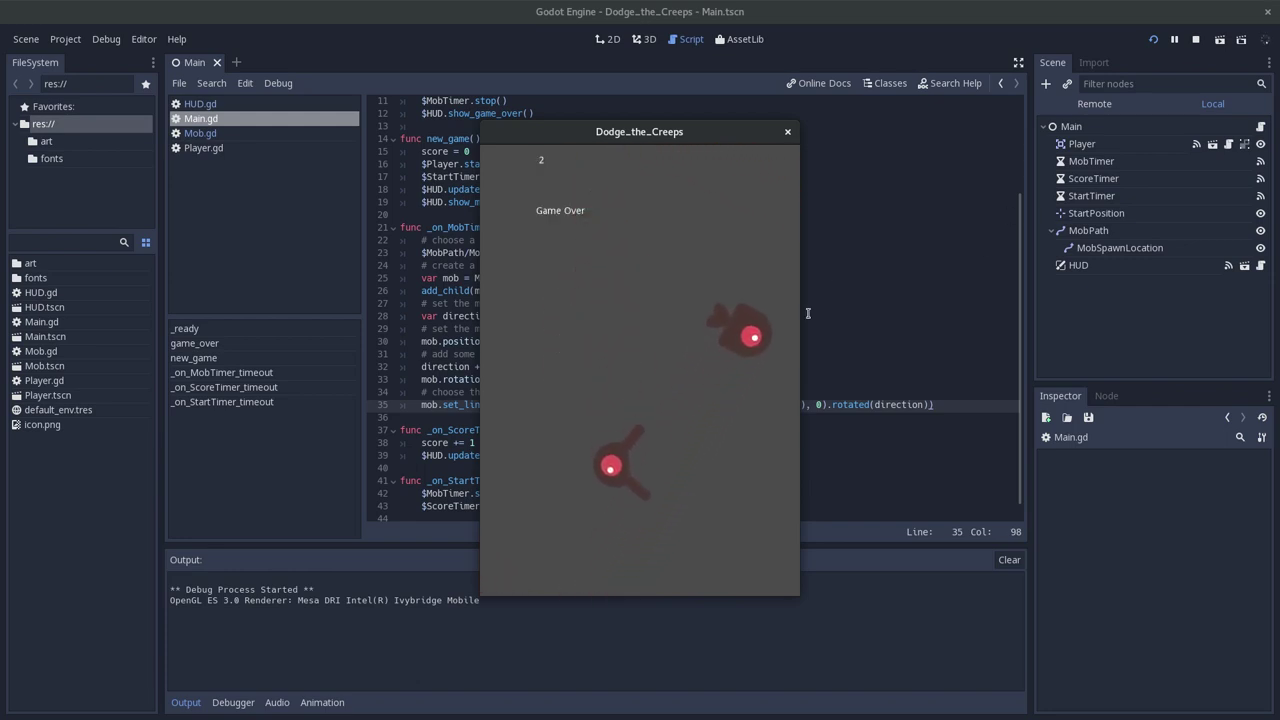
Restart after Game Over and dodge the mobs with the arrow keys, reaching a score of 12.
click(684, 312)
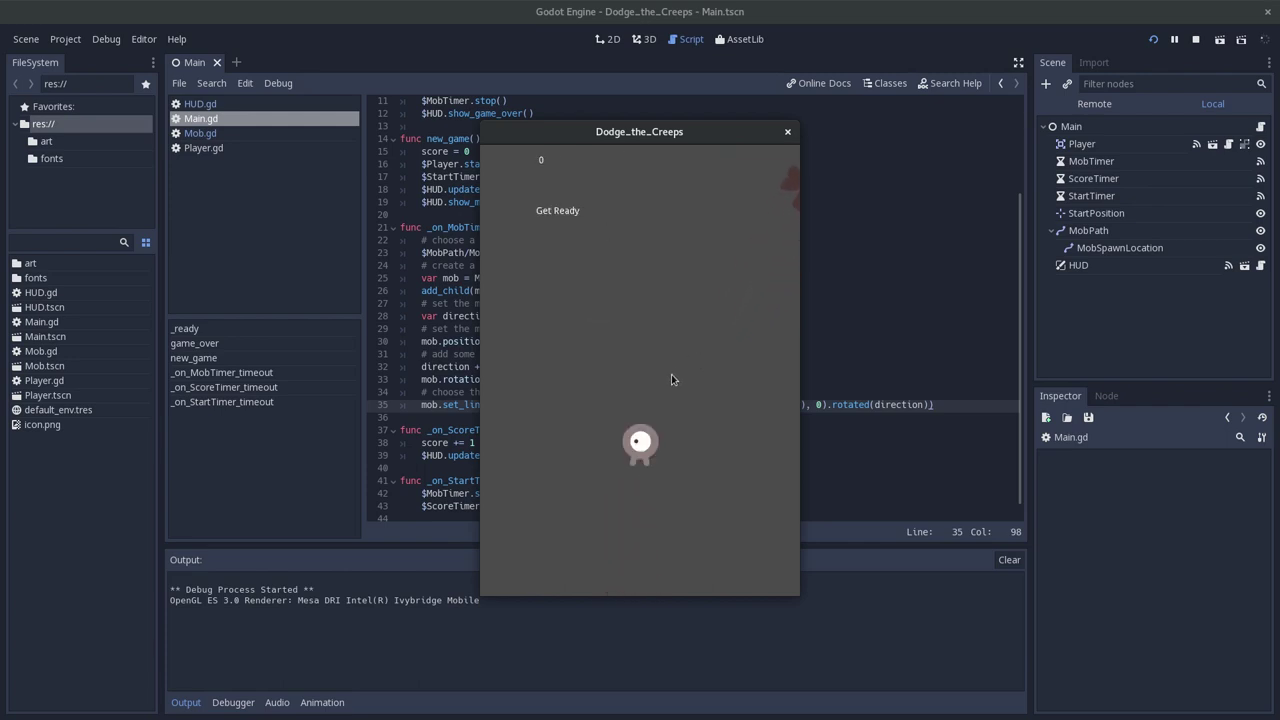
key(Left)
key(Right)
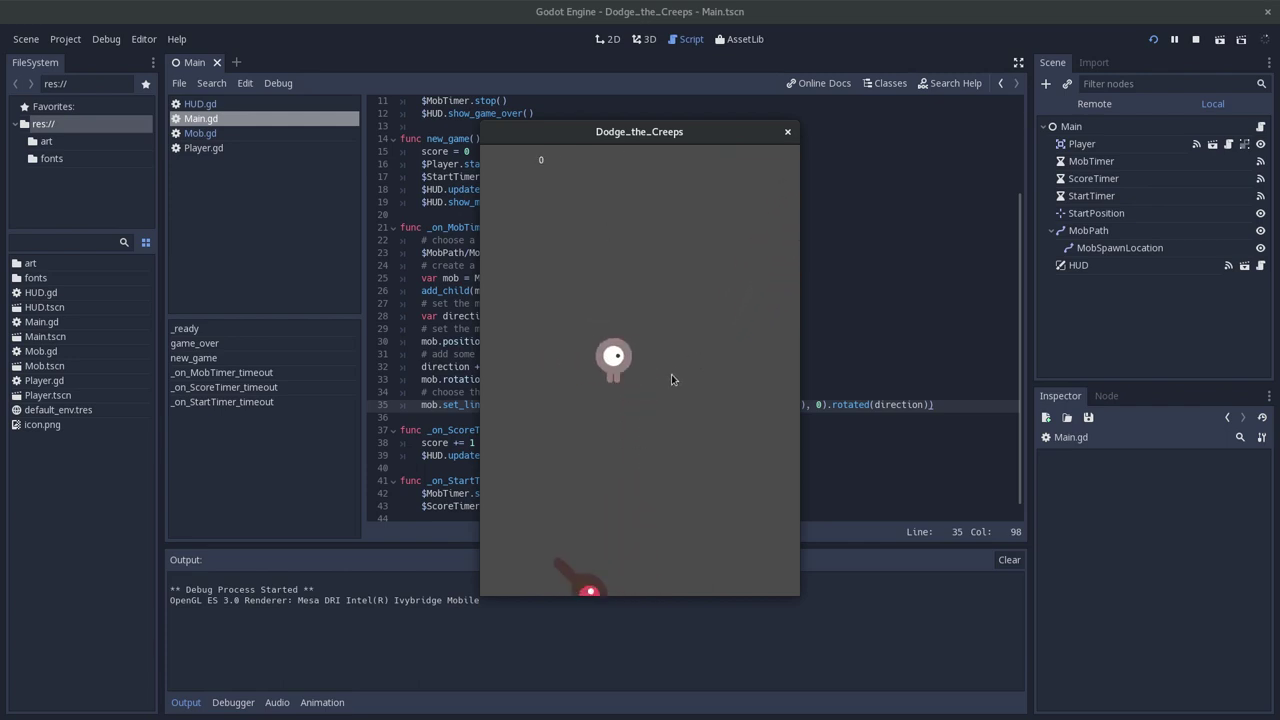
key(Down)
key(Down)
key(Left)
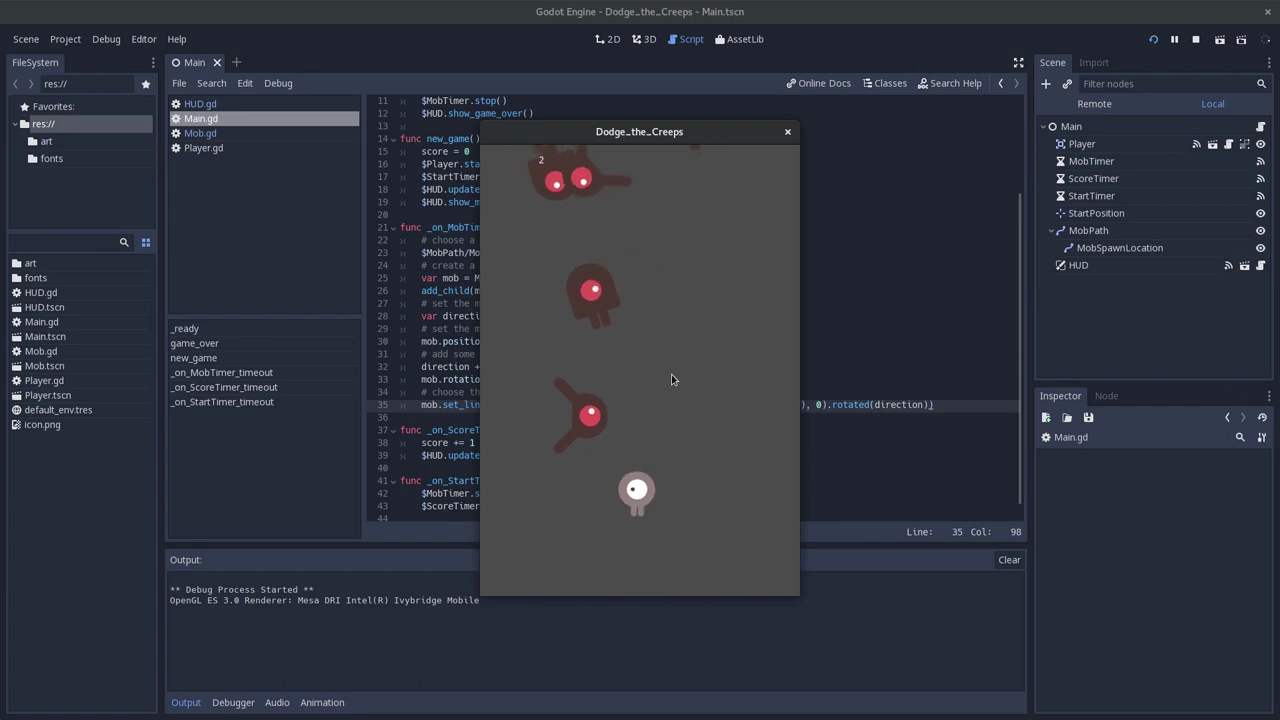
key(Right)
key(Left)
key(Right)
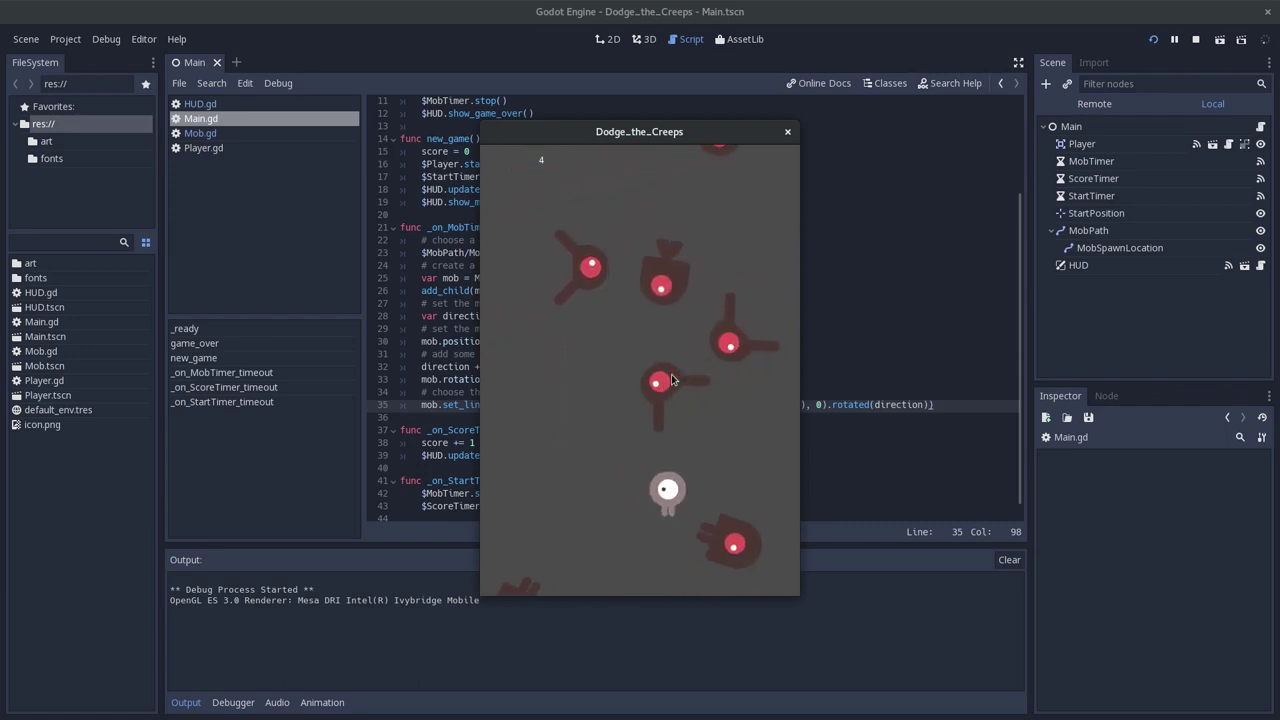
key(Left)
key(Up)
key(Up)
key(Right)
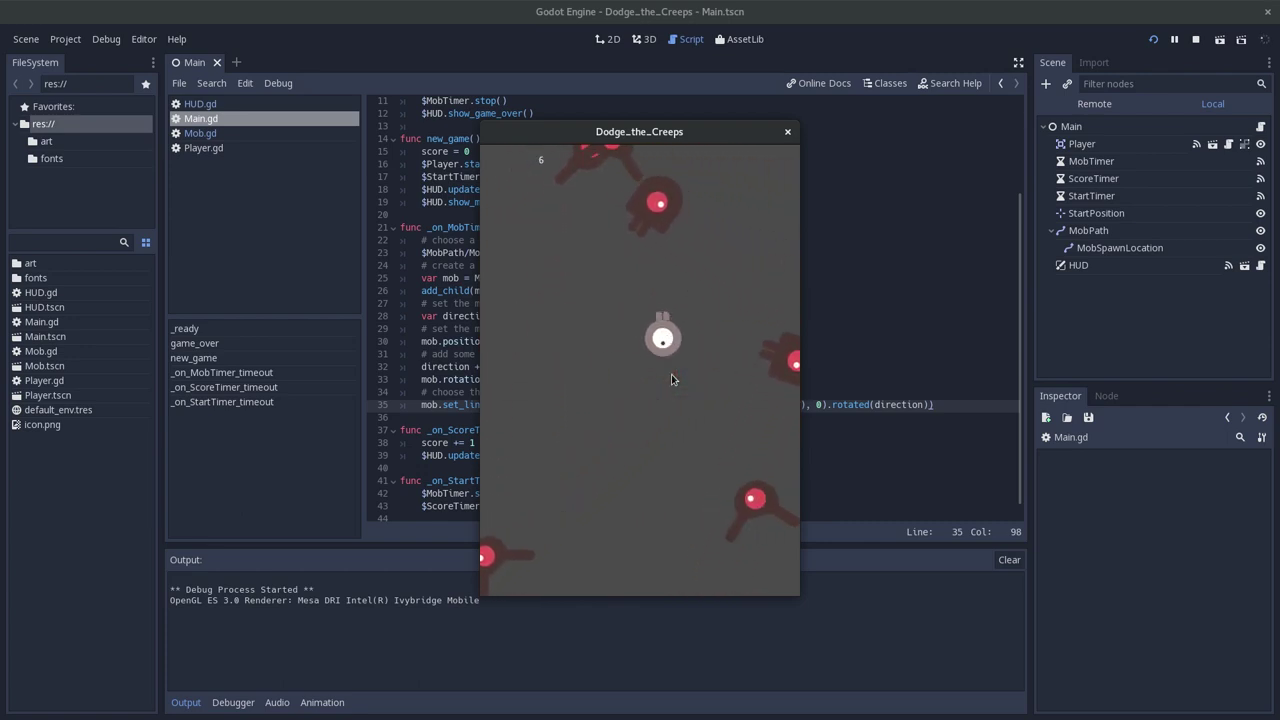
key(Down)
key(Right)
key(Left)
key(Up)
key(Right)
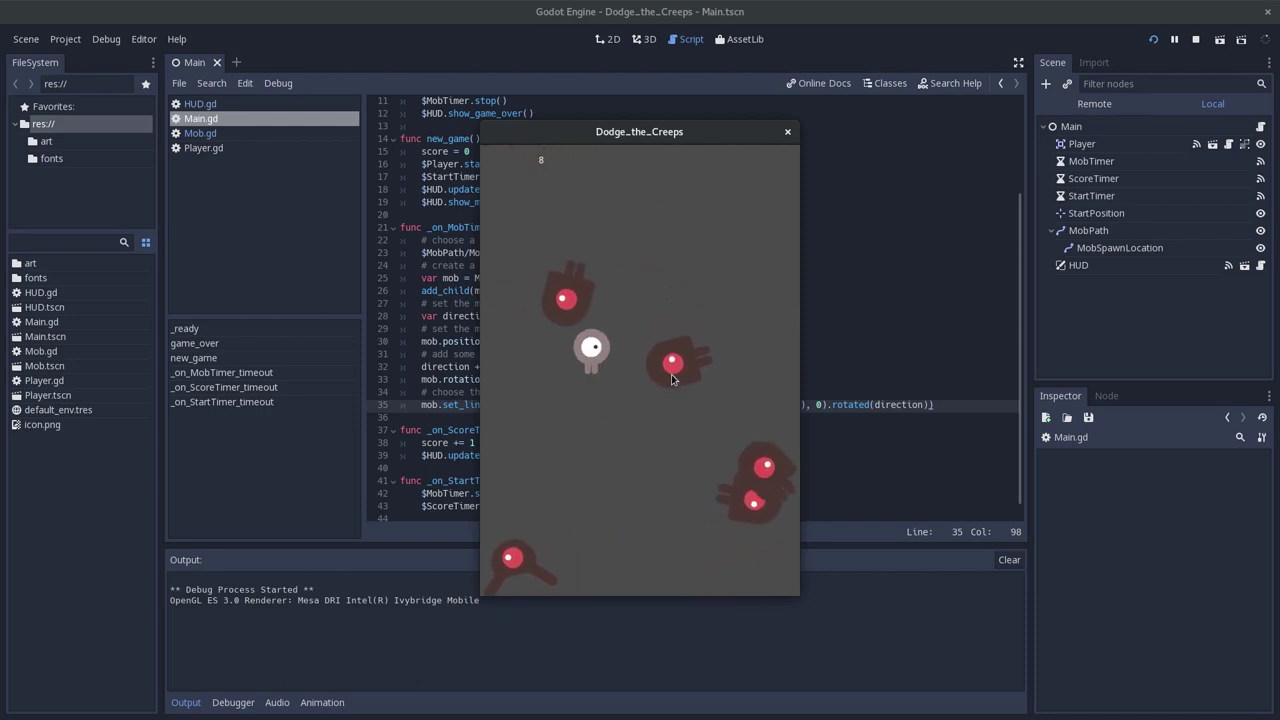
key(Down)
key(Left)
key(Up)
key(Right)
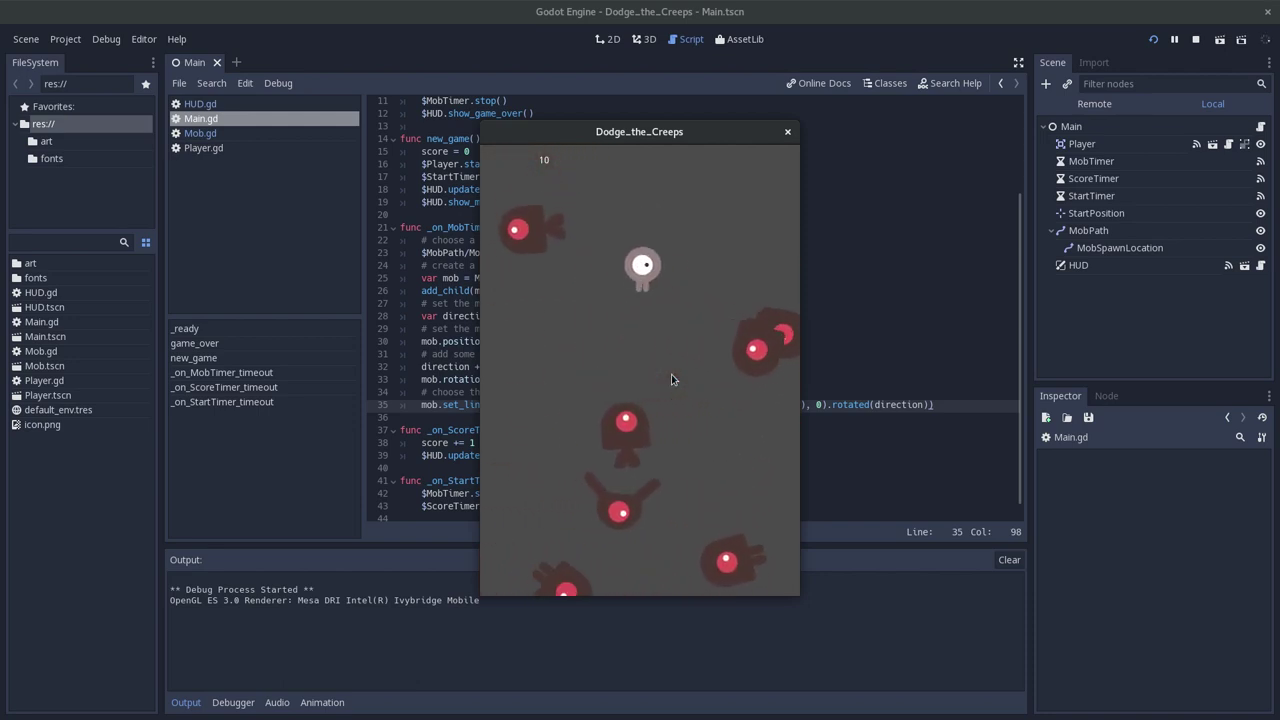
key(Down)
key(Up)
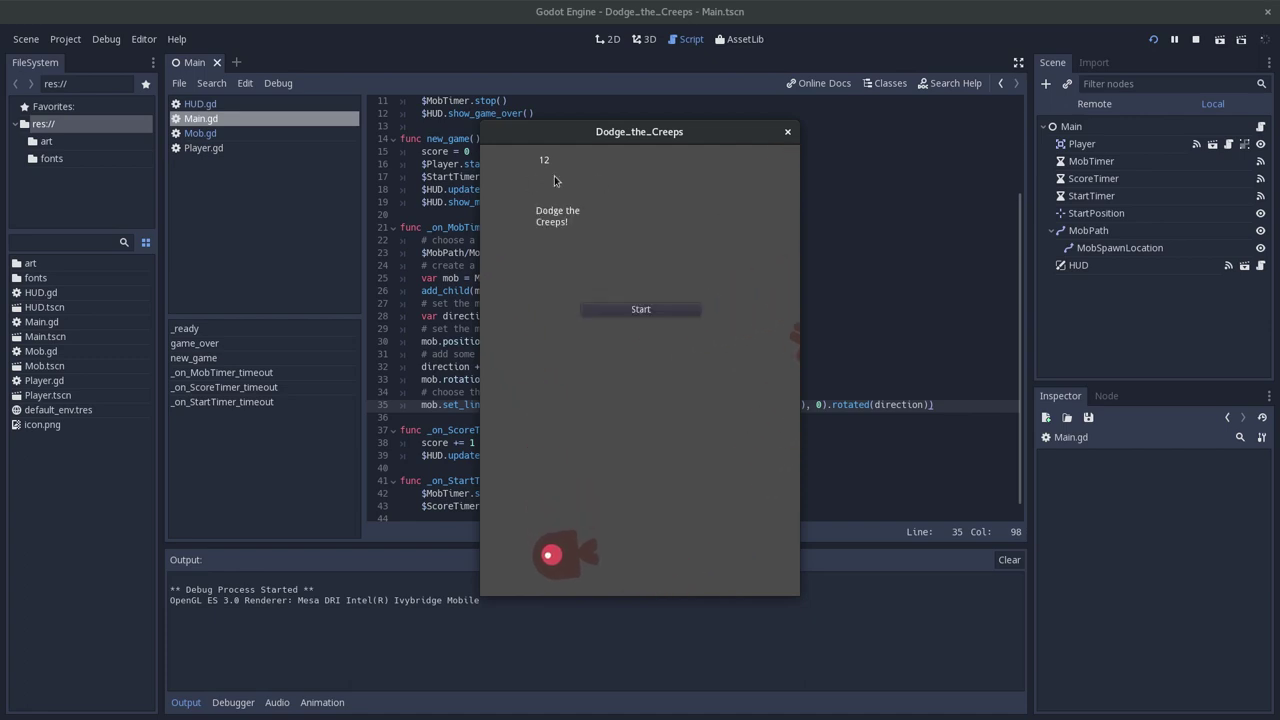
click(790, 133)
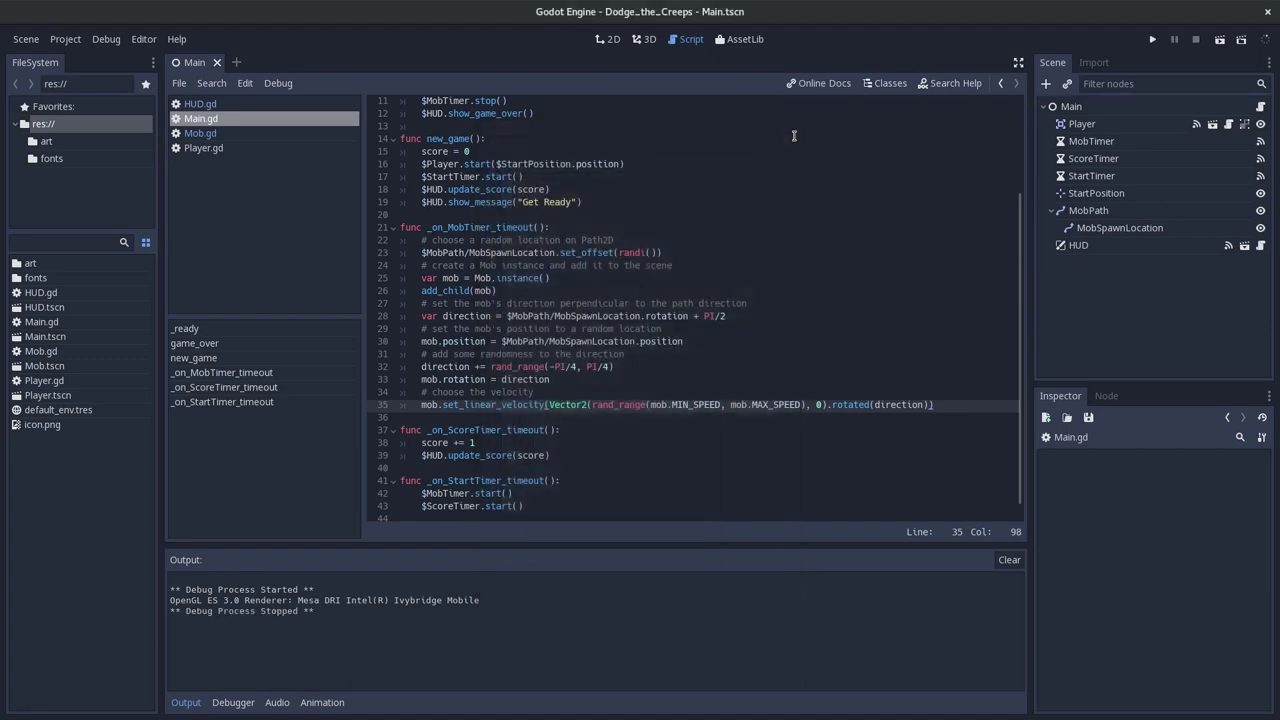
key(alt+Tab)
scroll(700, 400, down, 5)
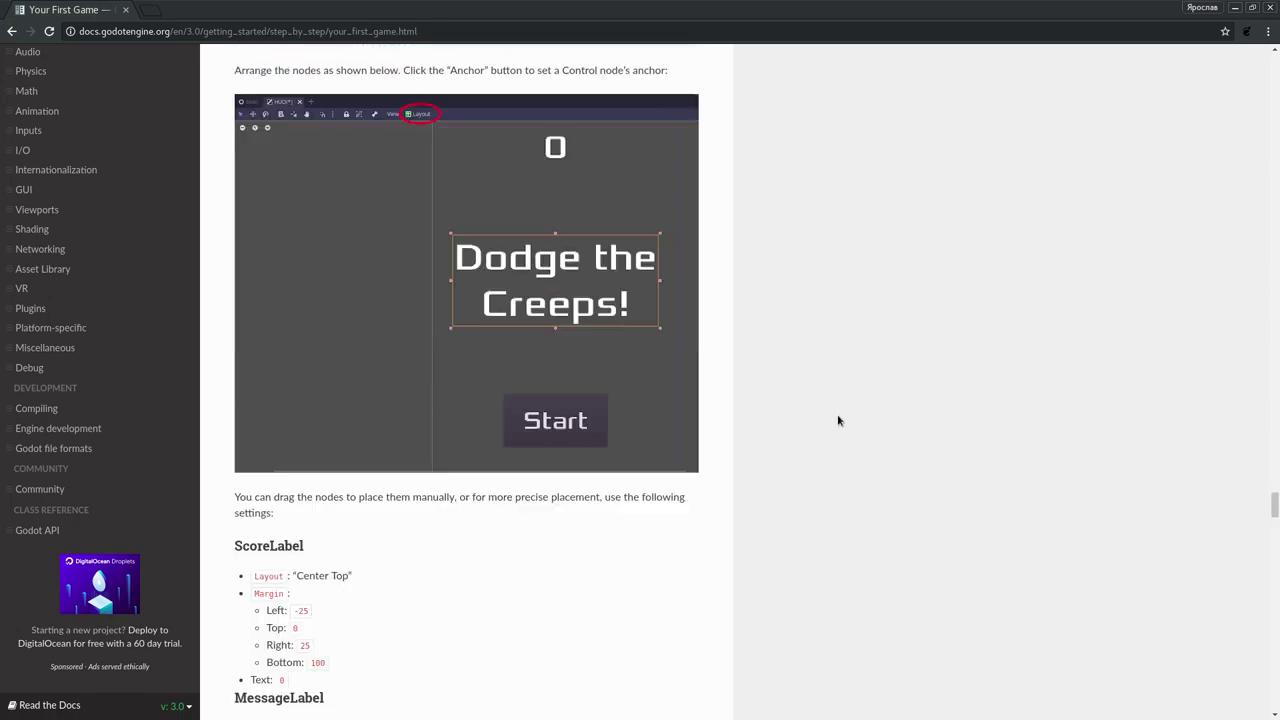
scroll(731, 549, down, 5)
scroll(728, 551, down, 5)
scroll(728, 551, down, 5)
scroll(728, 551, up, 3)
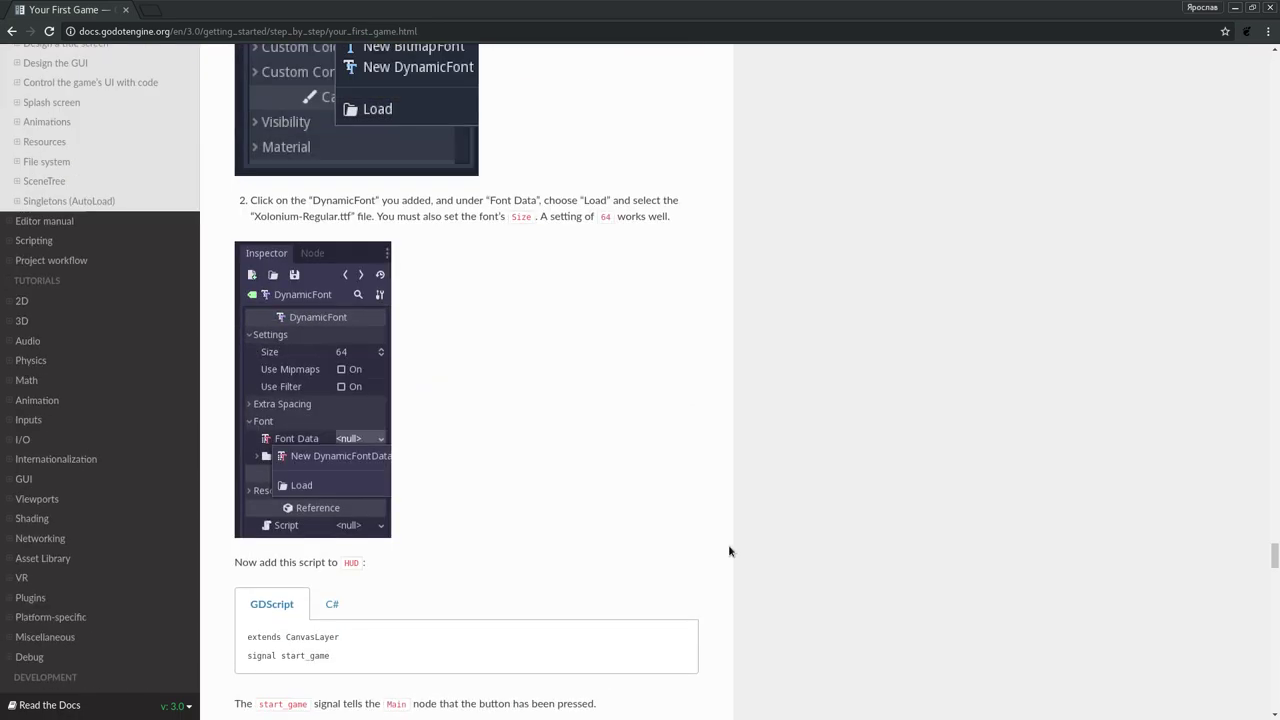
scroll(406, 320, up, 4)
scroll(434, 403, down, 3)
scroll(637, 527, down, 6)
scroll(637, 527, down, 5)
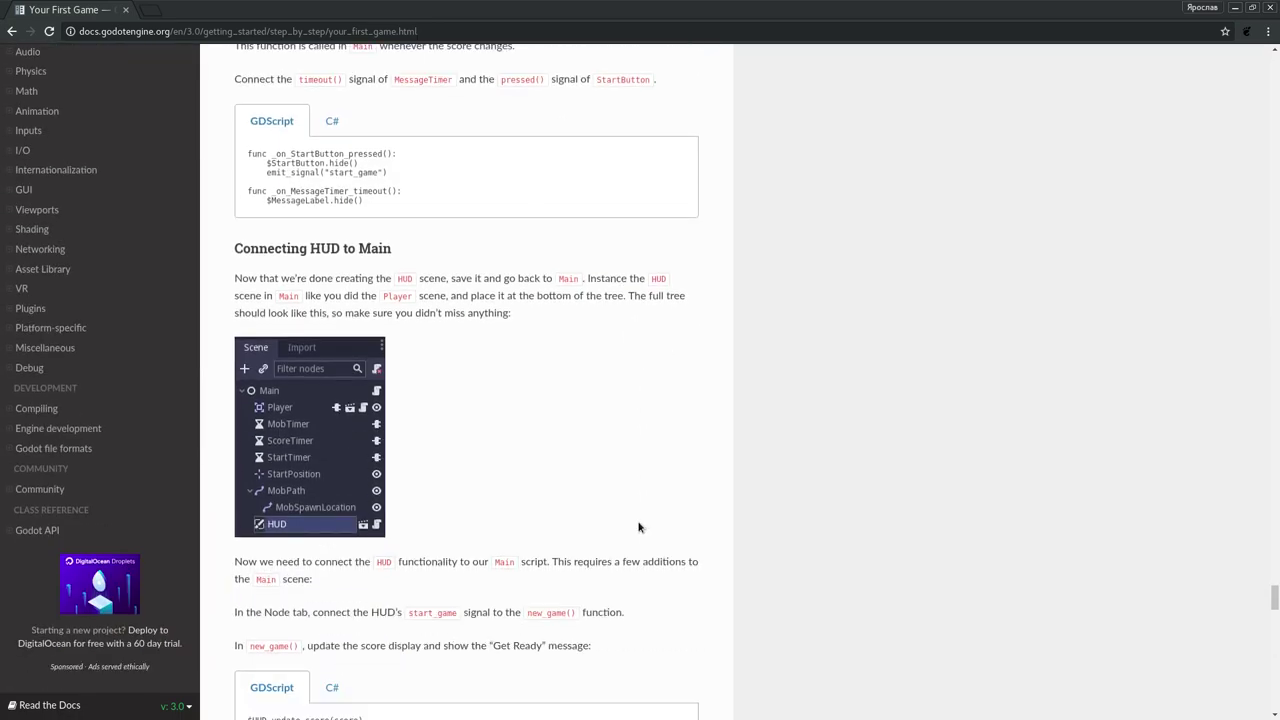
scroll(639, 527, down, 5)
scroll(639, 527, down, 2)
scroll(639, 527, down, 4)
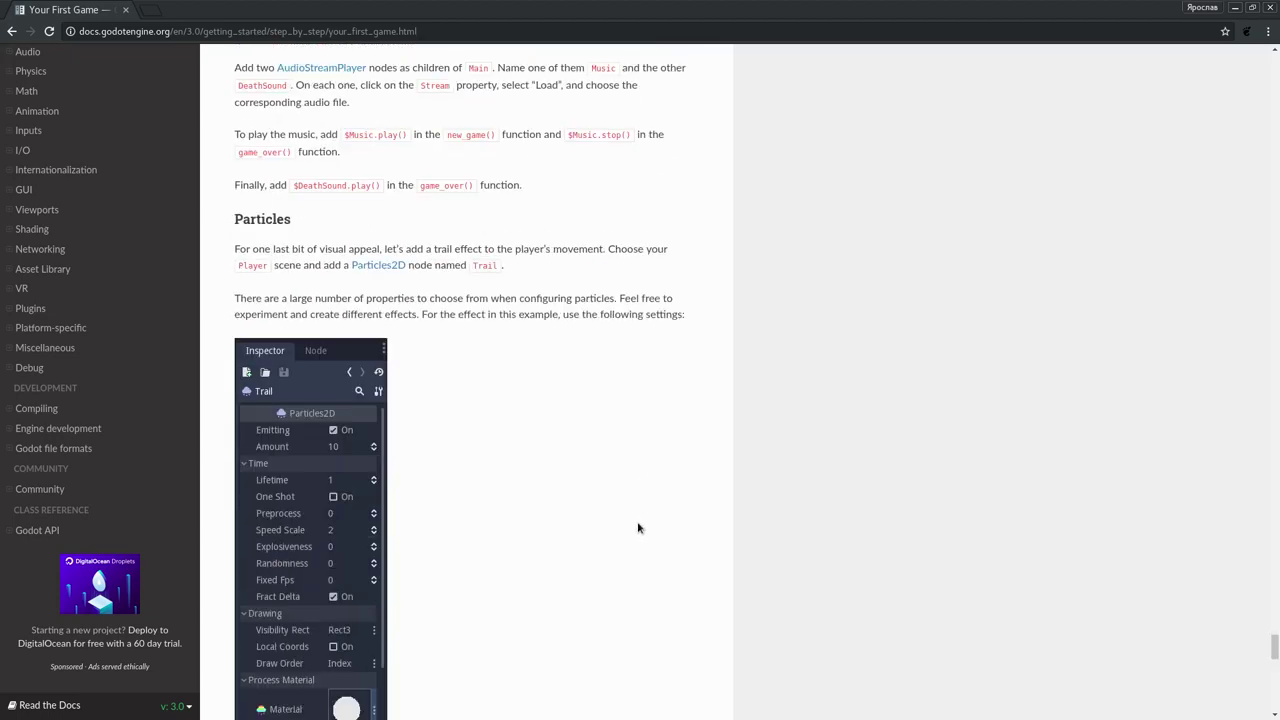
scroll(639, 527, down, 7)
scroll(637, 527, up, 1)
scroll(637, 526, up, 2)
scroll(600, 526, down, 3)
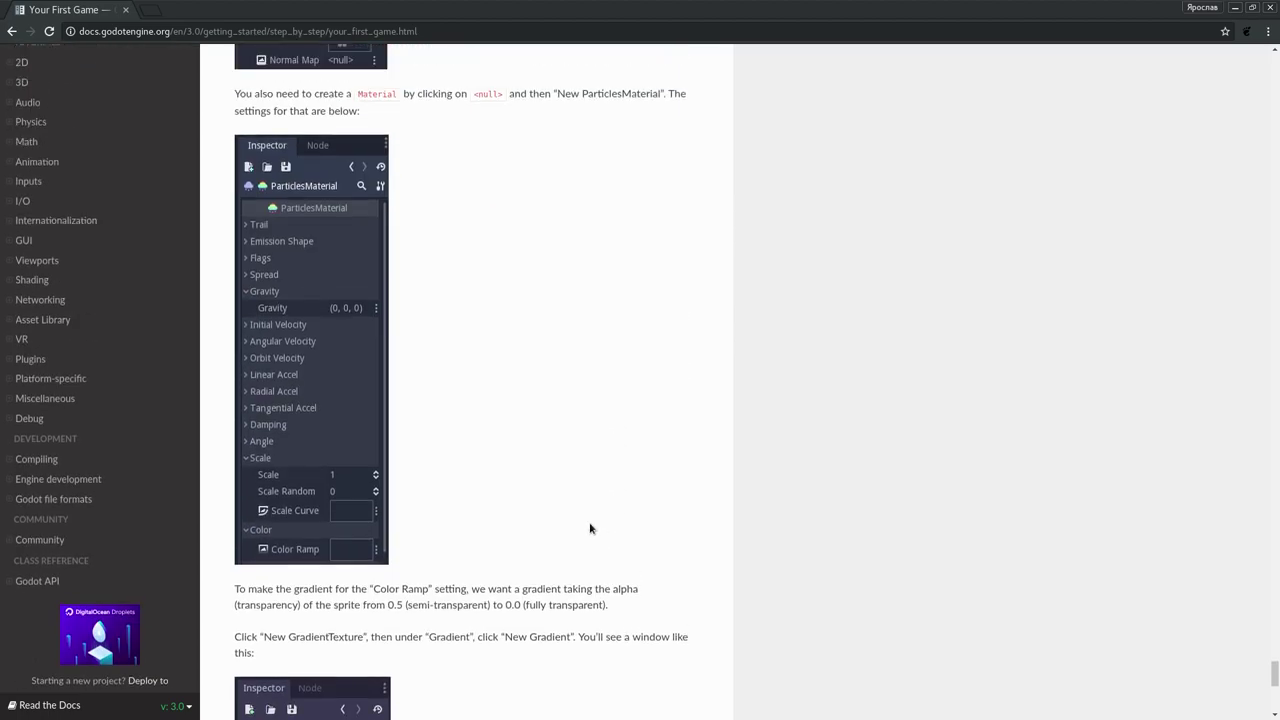
scroll(546, 520, down, 6)
scroll(546, 520, down, 1)
key(alt+Tab)
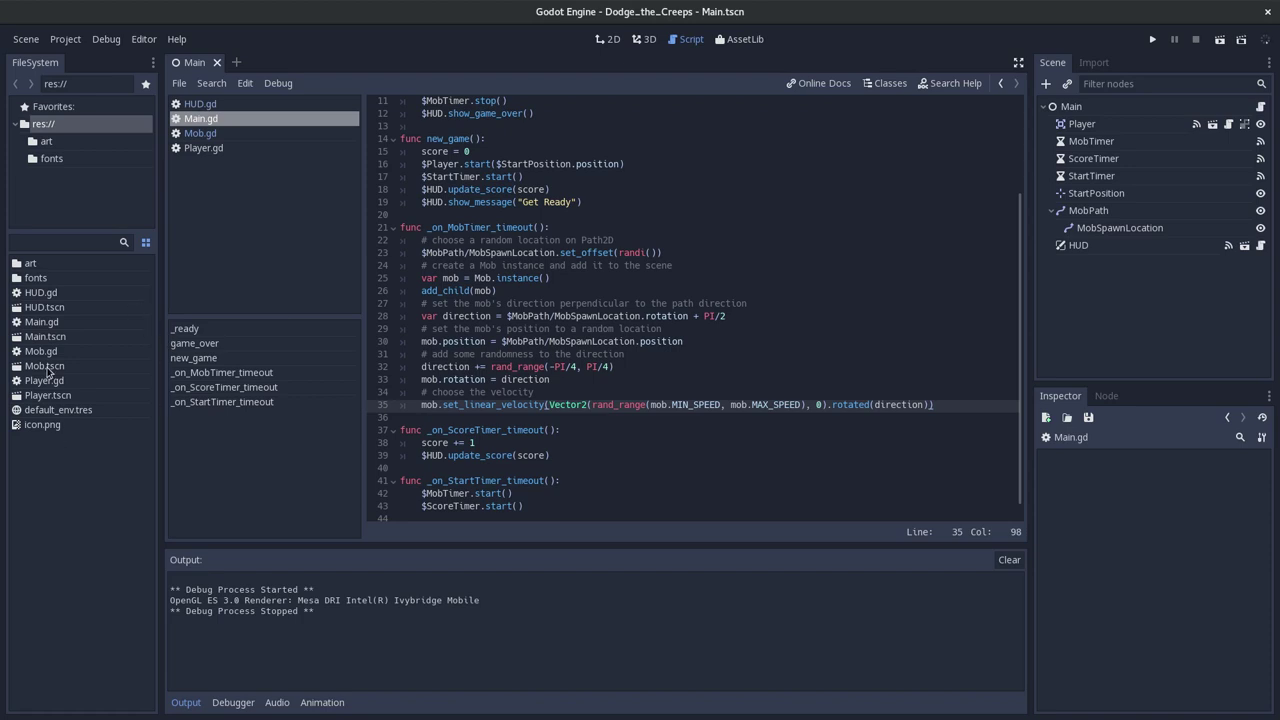
Open Mob.tscn and load its AnimatedSprite's SpriteFrames in the editor.
double_click(47, 368)
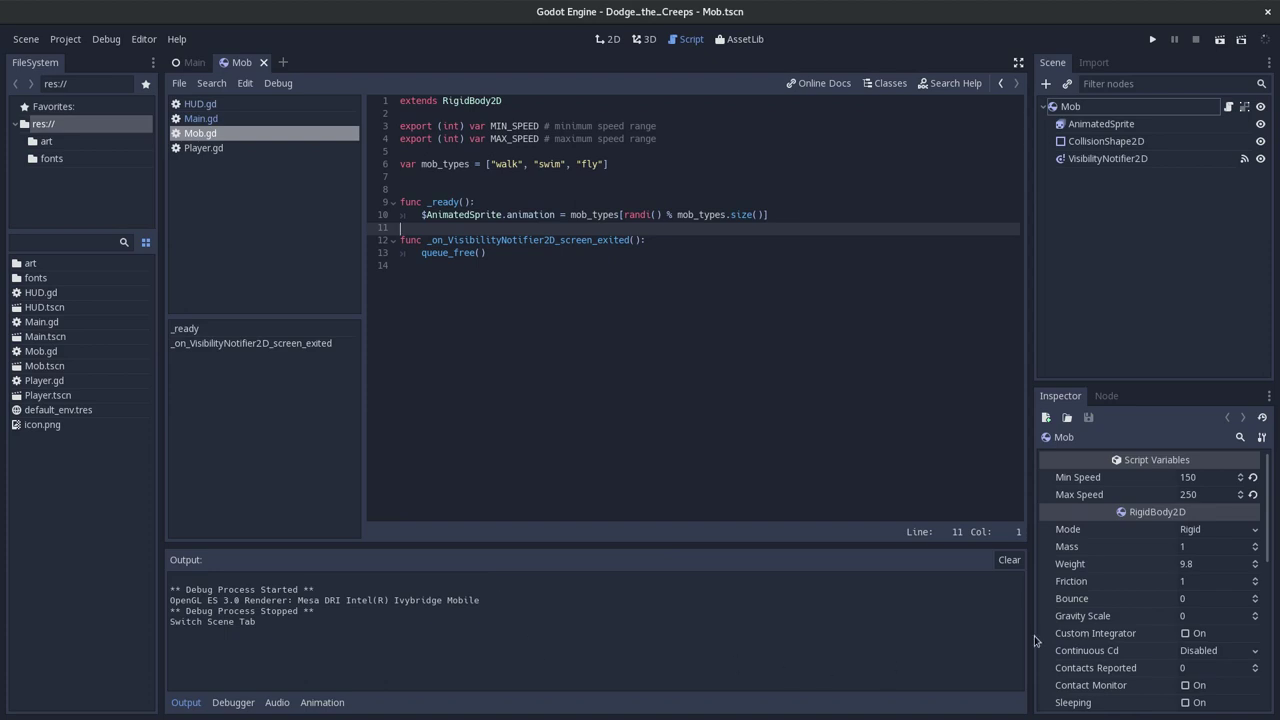
scroll(1194, 663, down, 4)
scroll(1194, 623, up, 4)
scroll(1184, 616, down, 5)
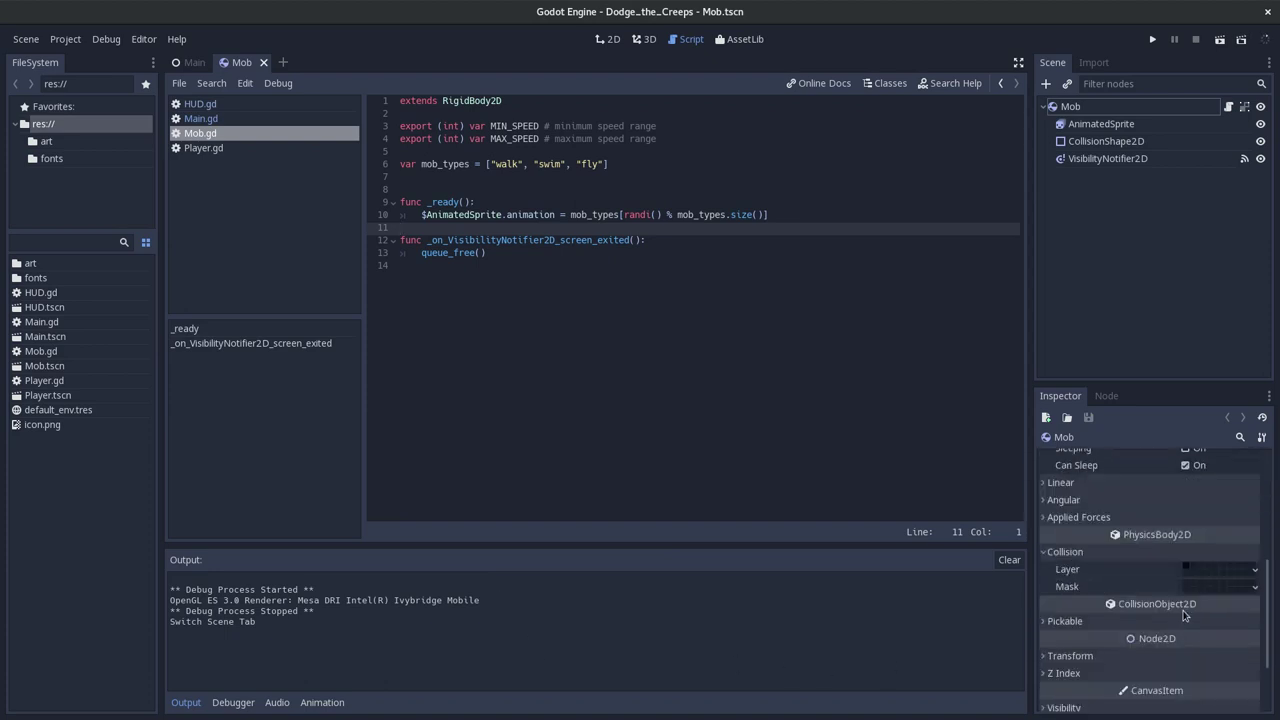
scroll(1184, 614, up, 5)
click(1100, 124)
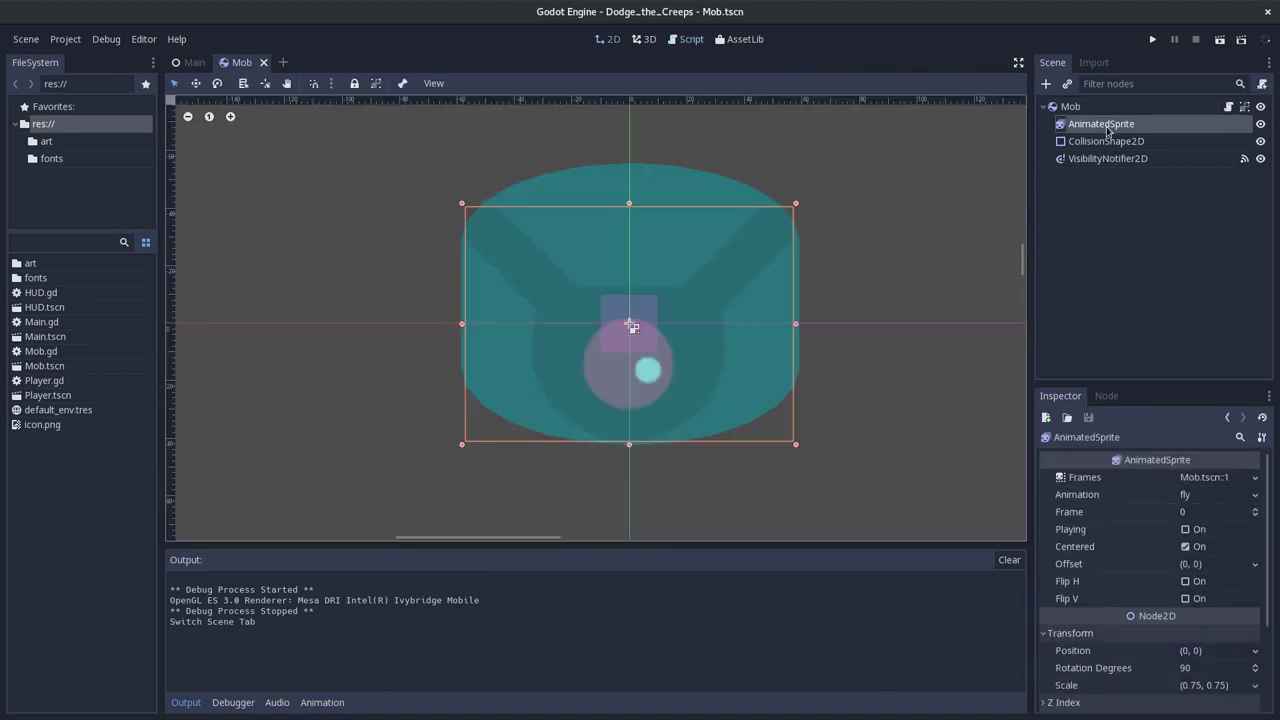
click(1214, 478)
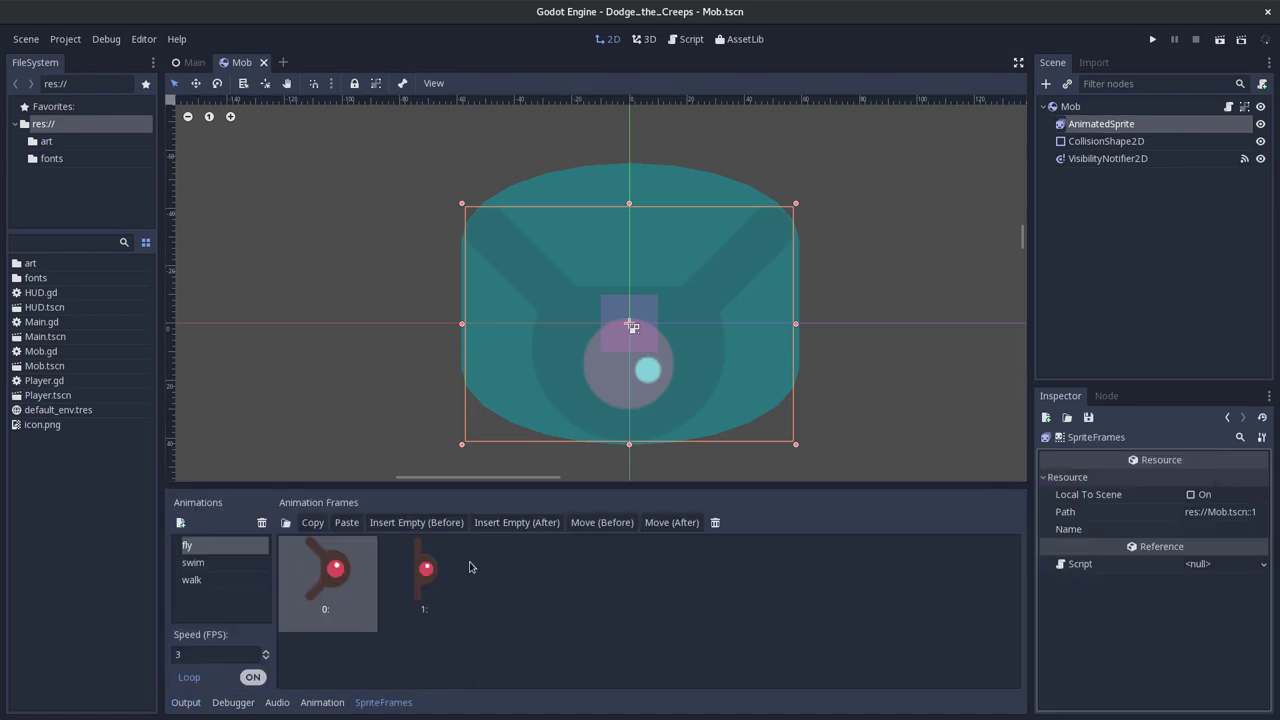
Browse the swim, walk and fly animations, compare the two fly frames, then open Mob.gd.
click(223, 565)
click(197, 578)
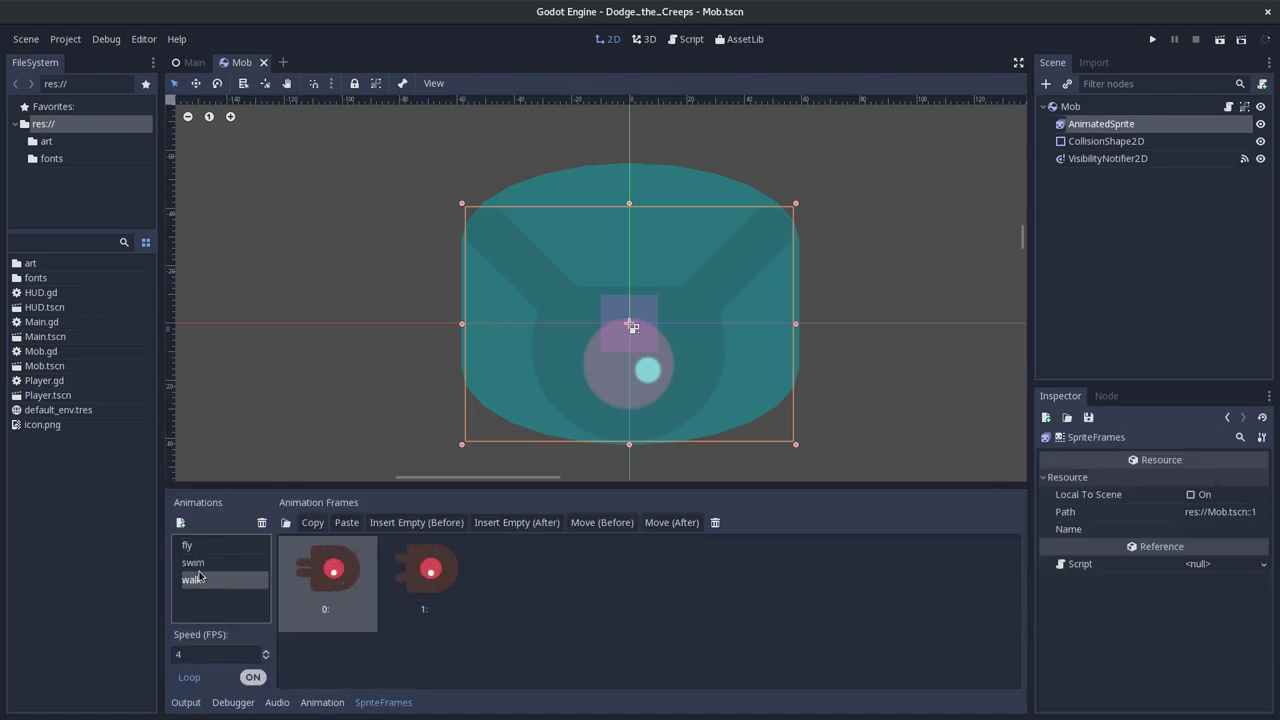
click(190, 545)
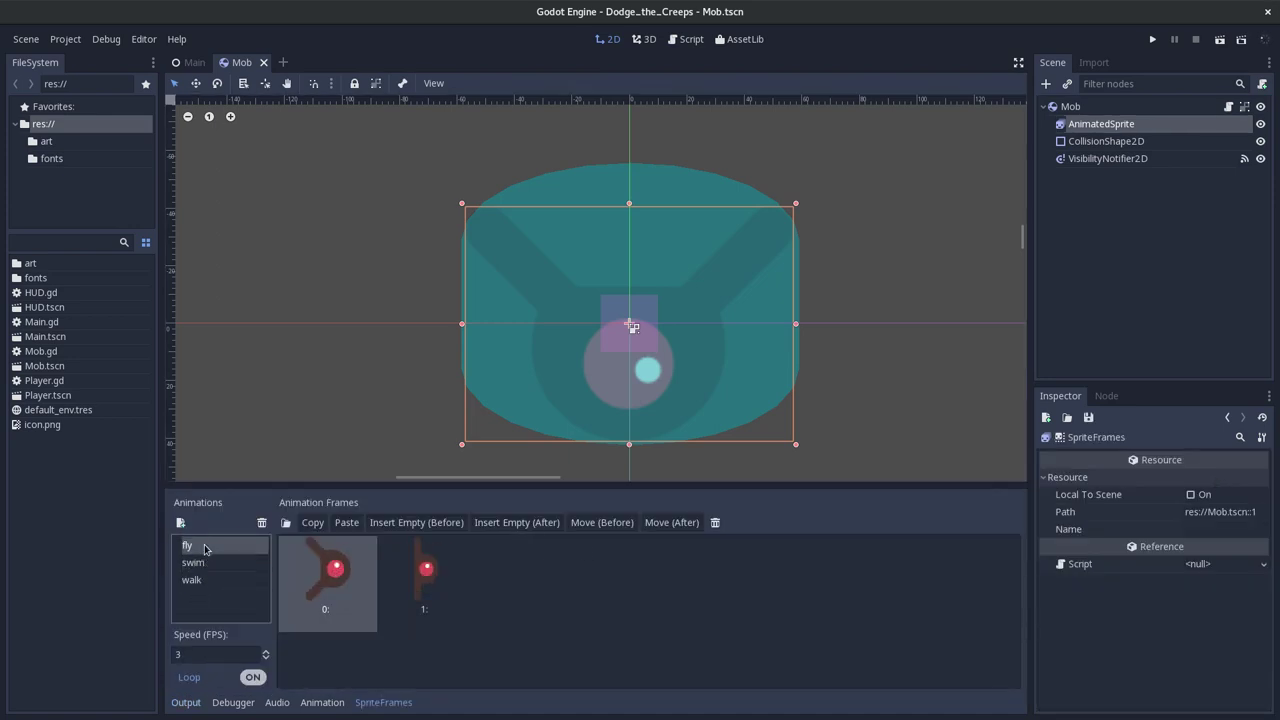
click(407, 601)
click(358, 591)
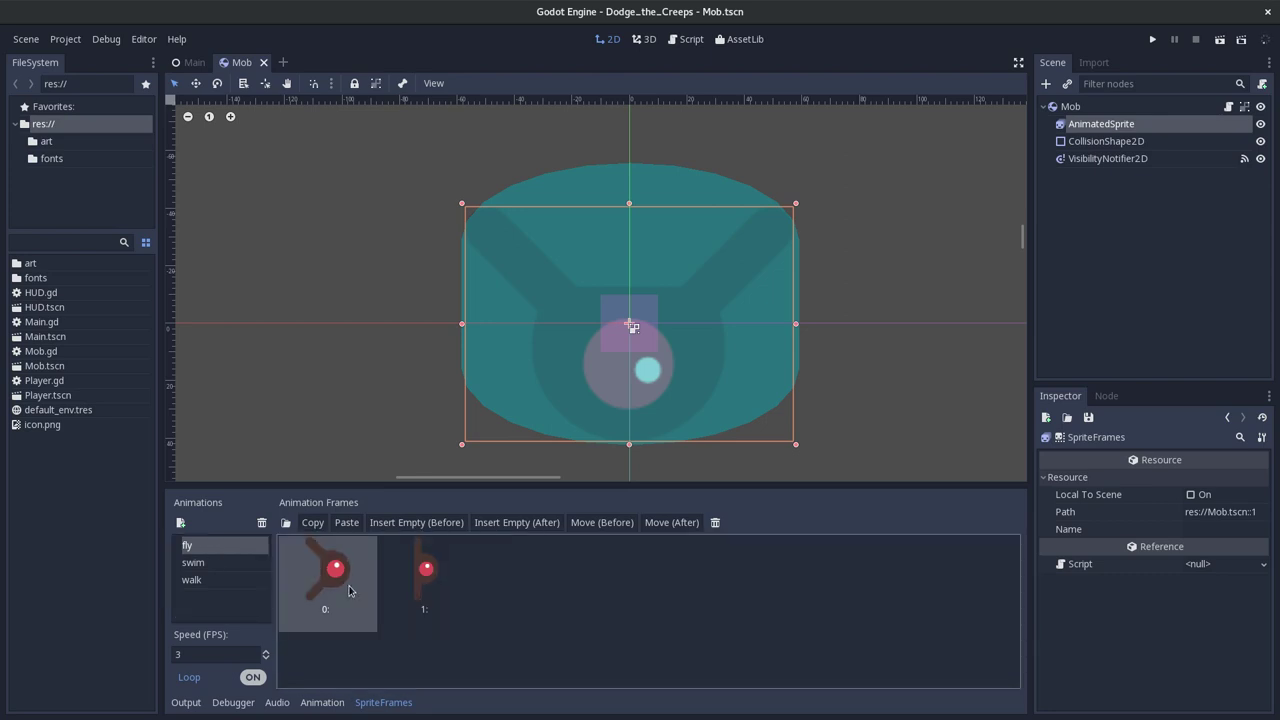
click(403, 589)
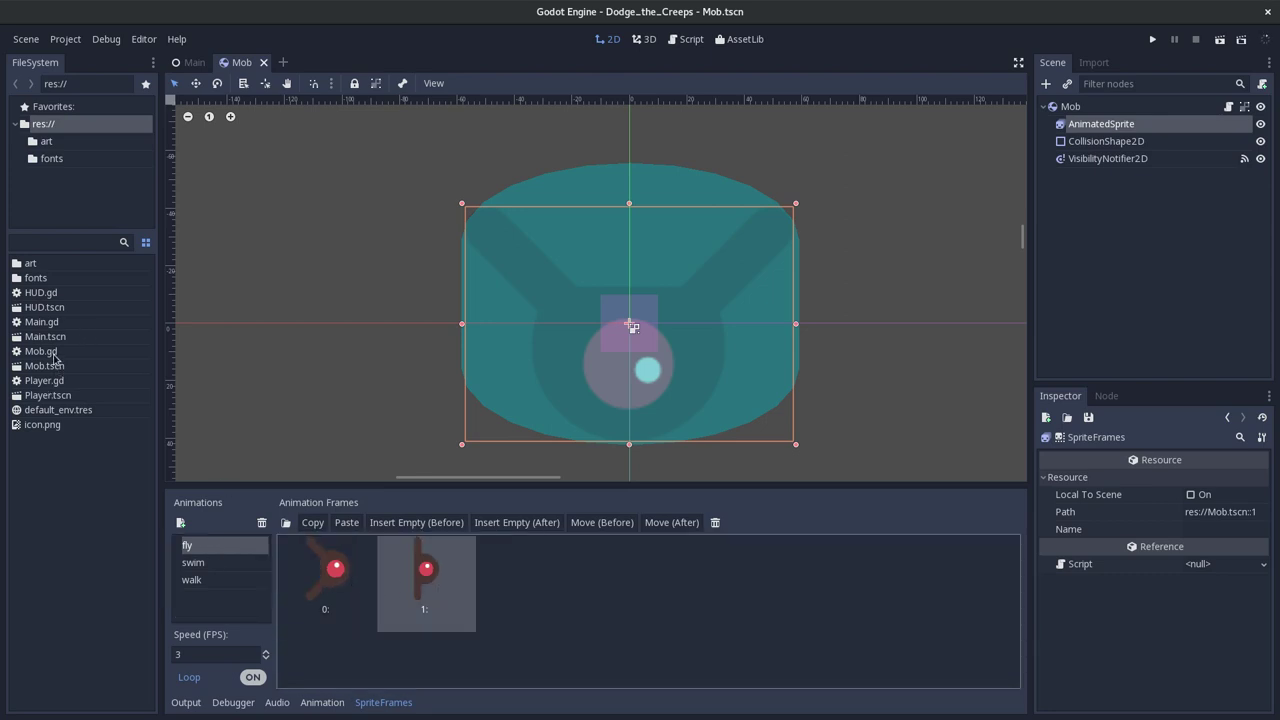
double_click(55, 357)
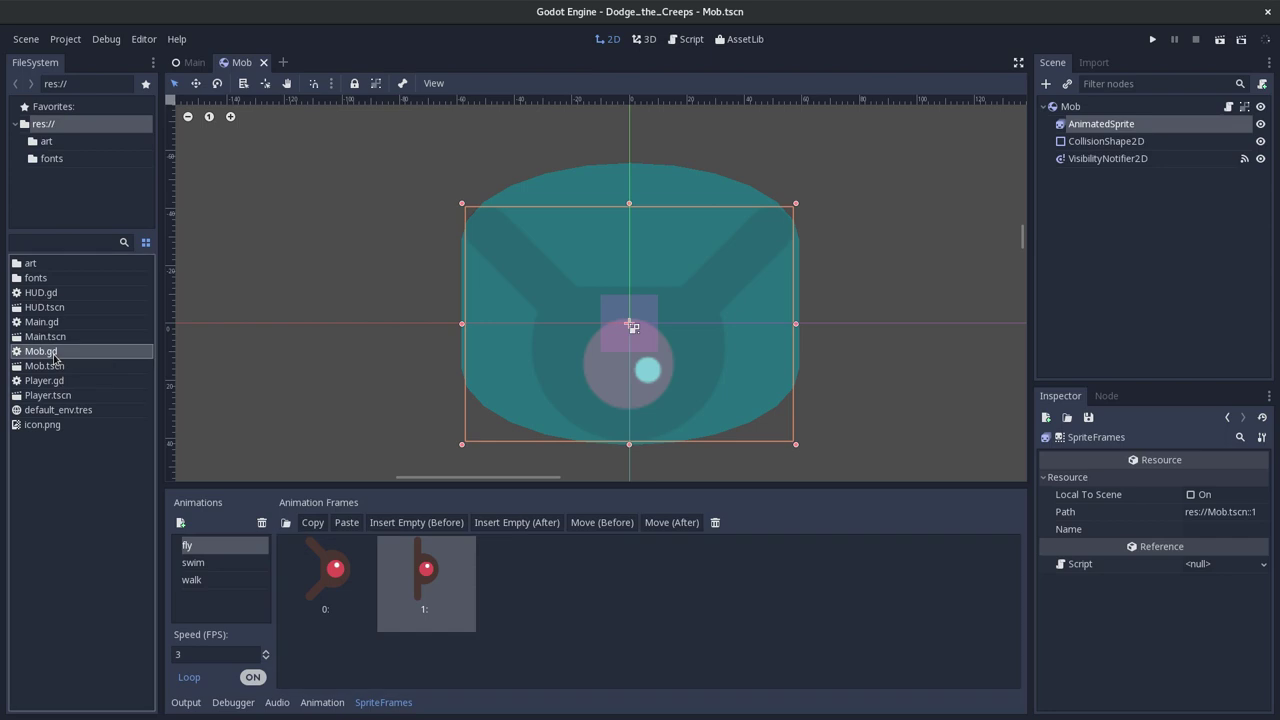
Review the mob_types array and random-animation lines in Mob.gd, save the scene, and return to the docs.
drag(629, 165, 340, 155)
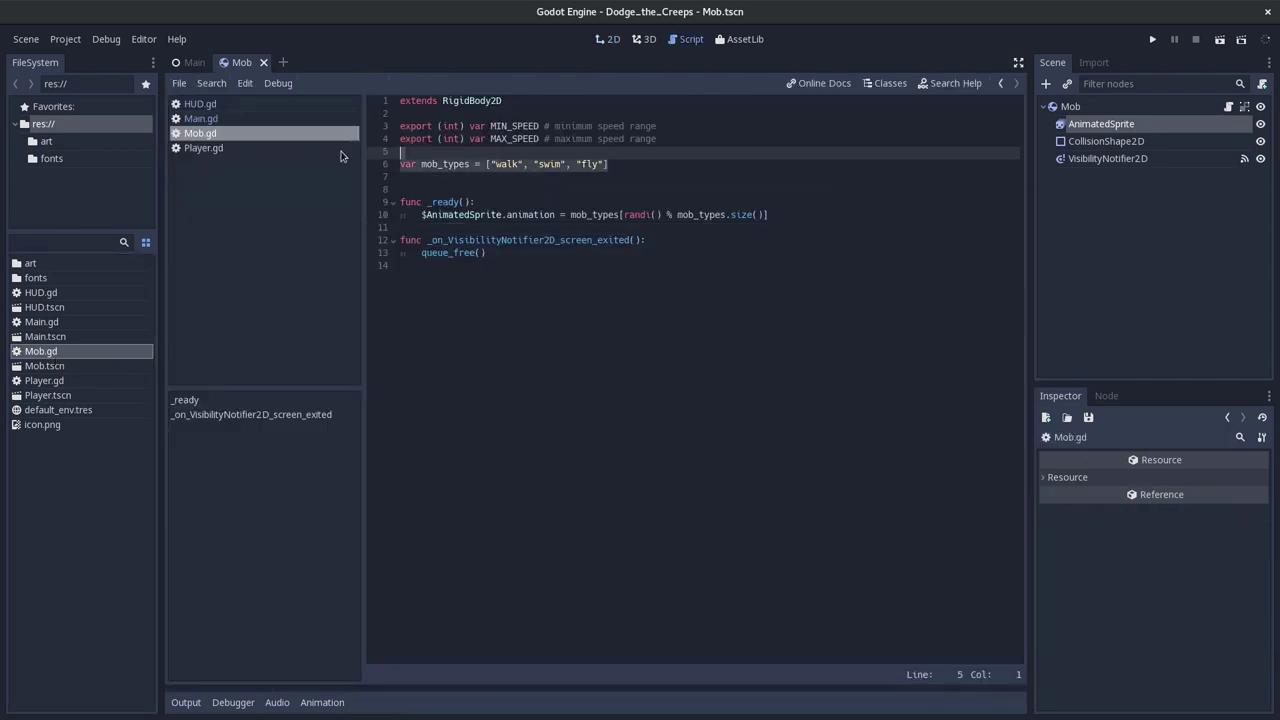
click(503, 214)
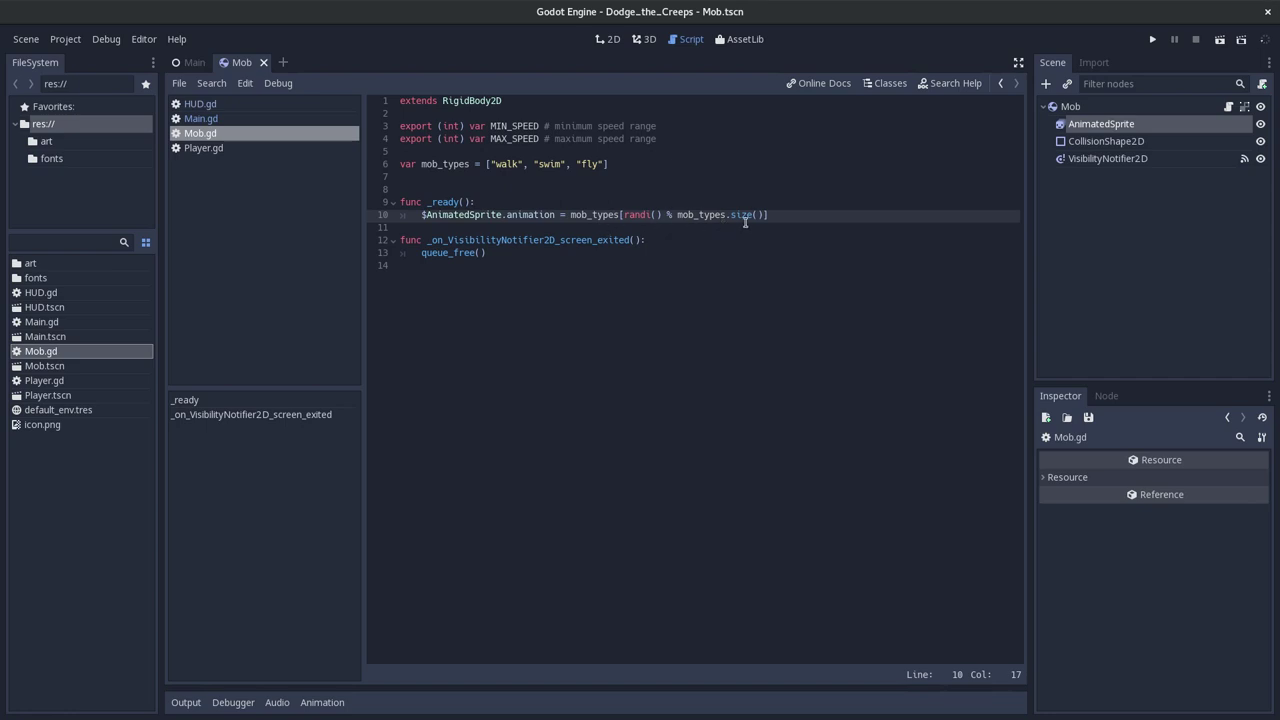
click(547, 165)
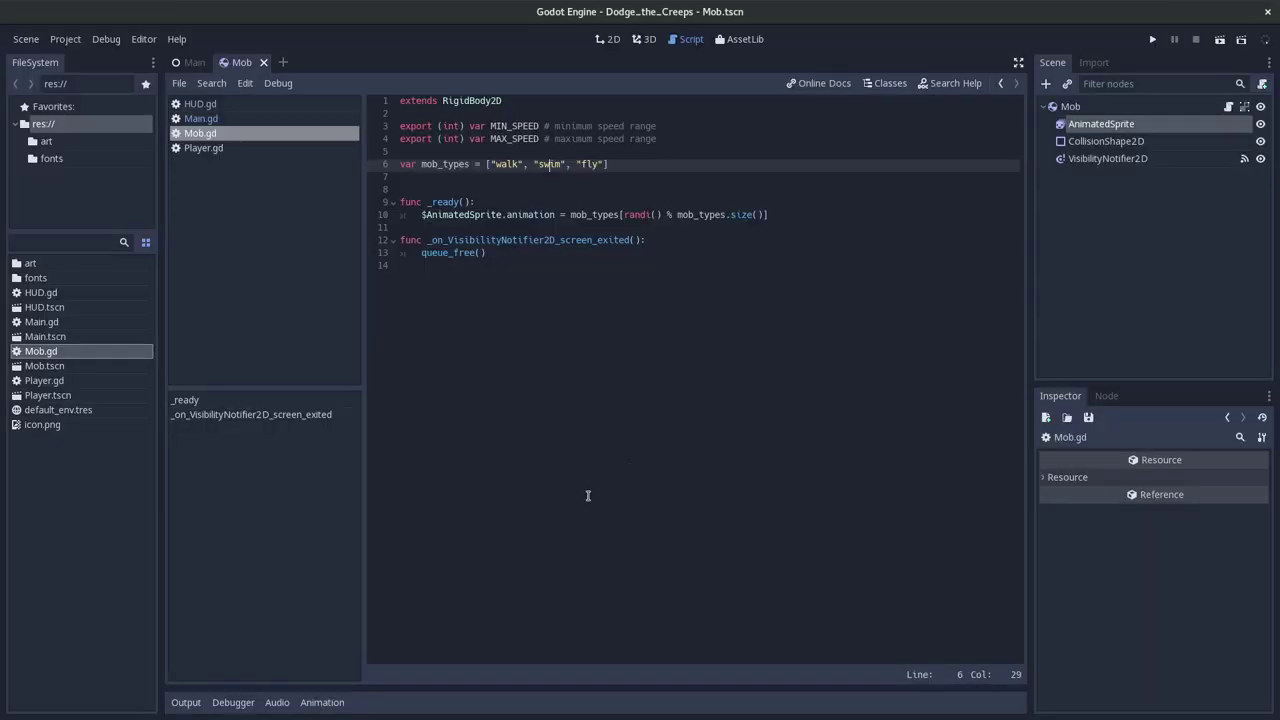
key(ctrl+s)
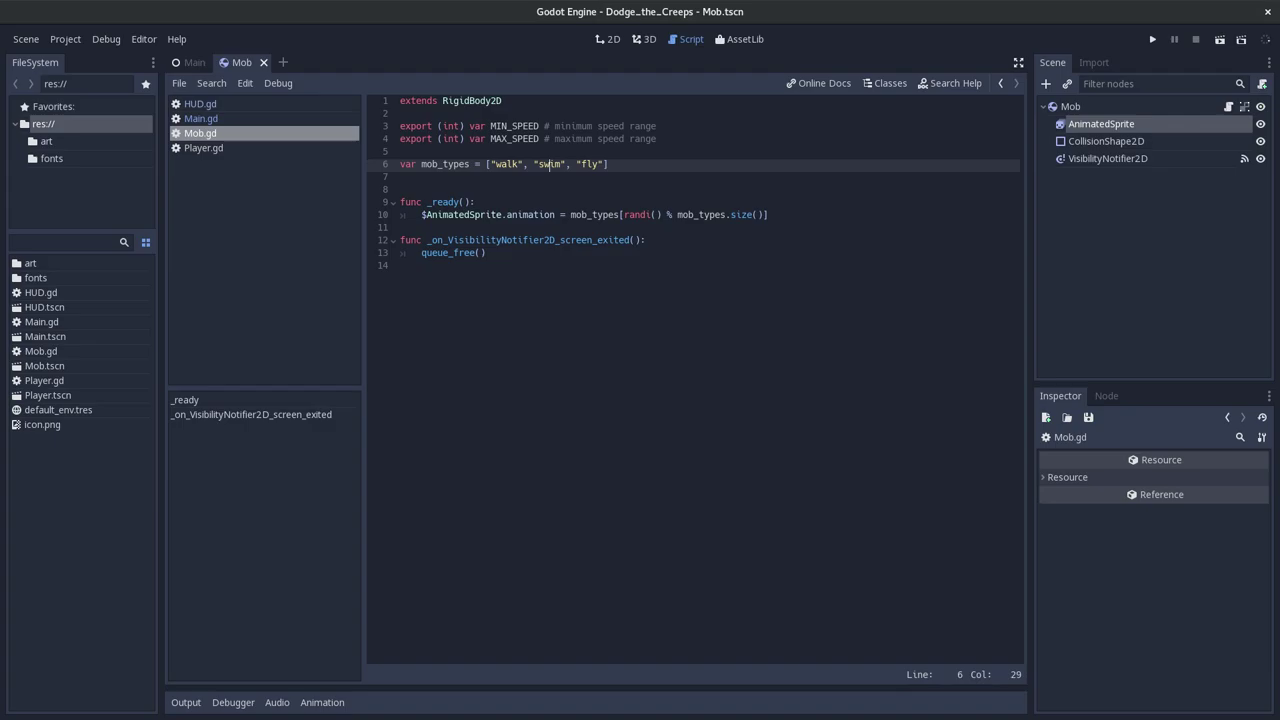
key(alt+Tab)
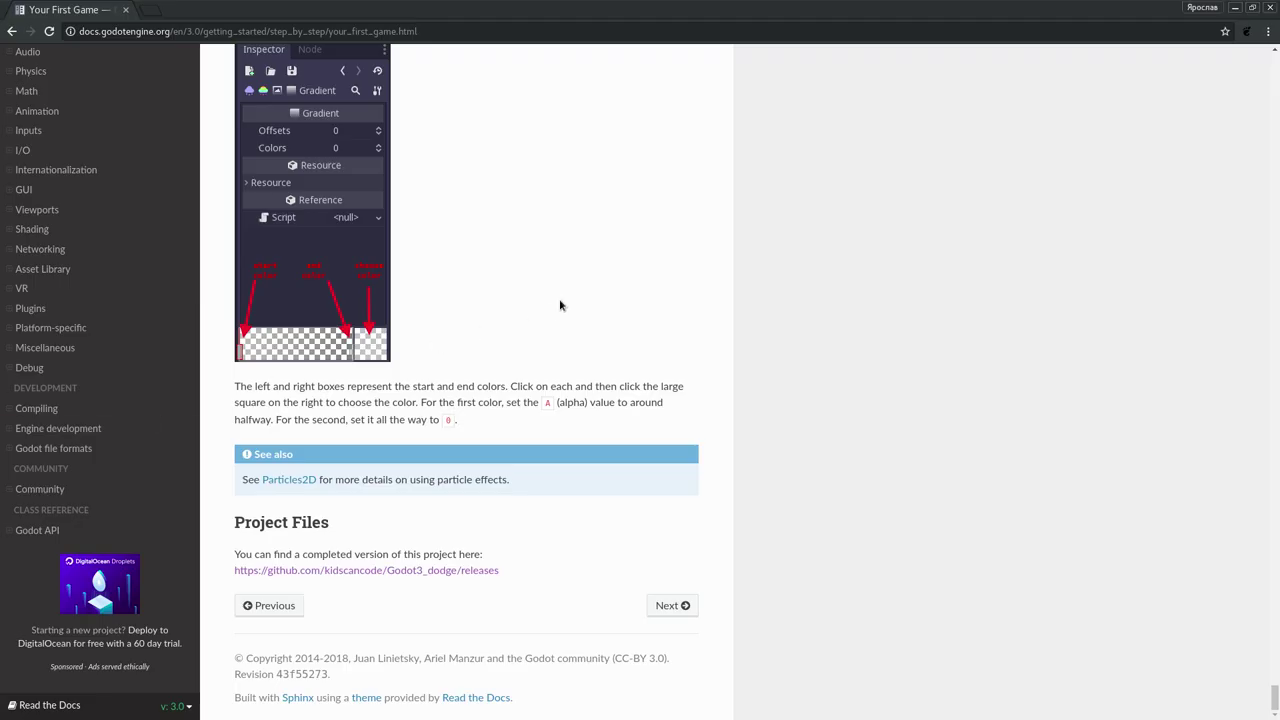
Navigate the docs sidebar to Physics introduction > Collision Objects > Collision Shapes.
scroll(372, 275, up, 3)
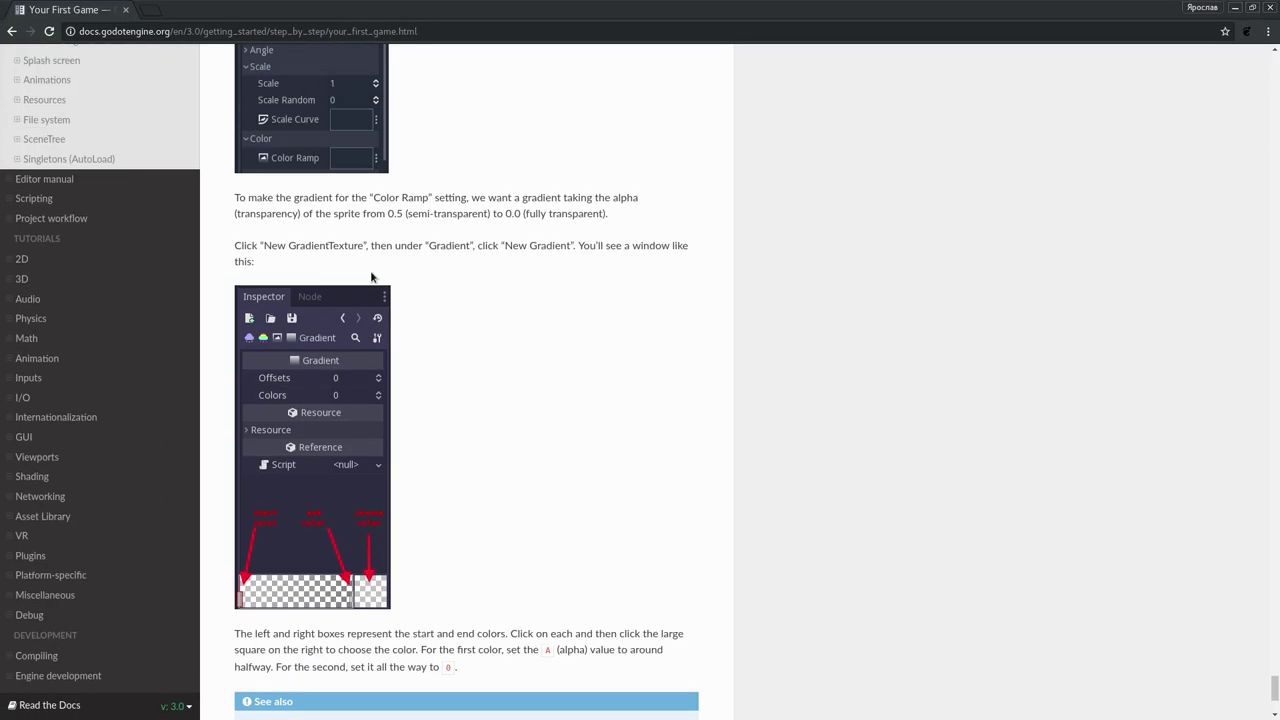
scroll(372, 275, up, 2)
scroll(489, 312, down, 2)
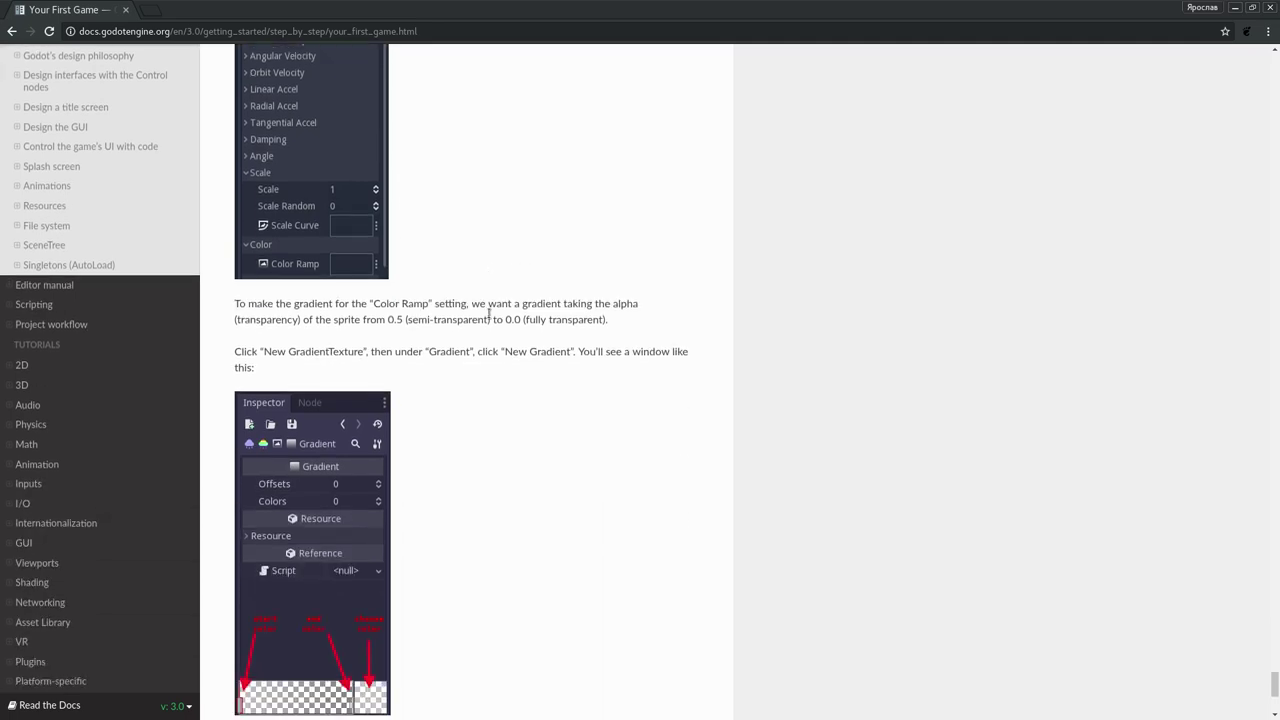
scroll(86, 371, down, 2)
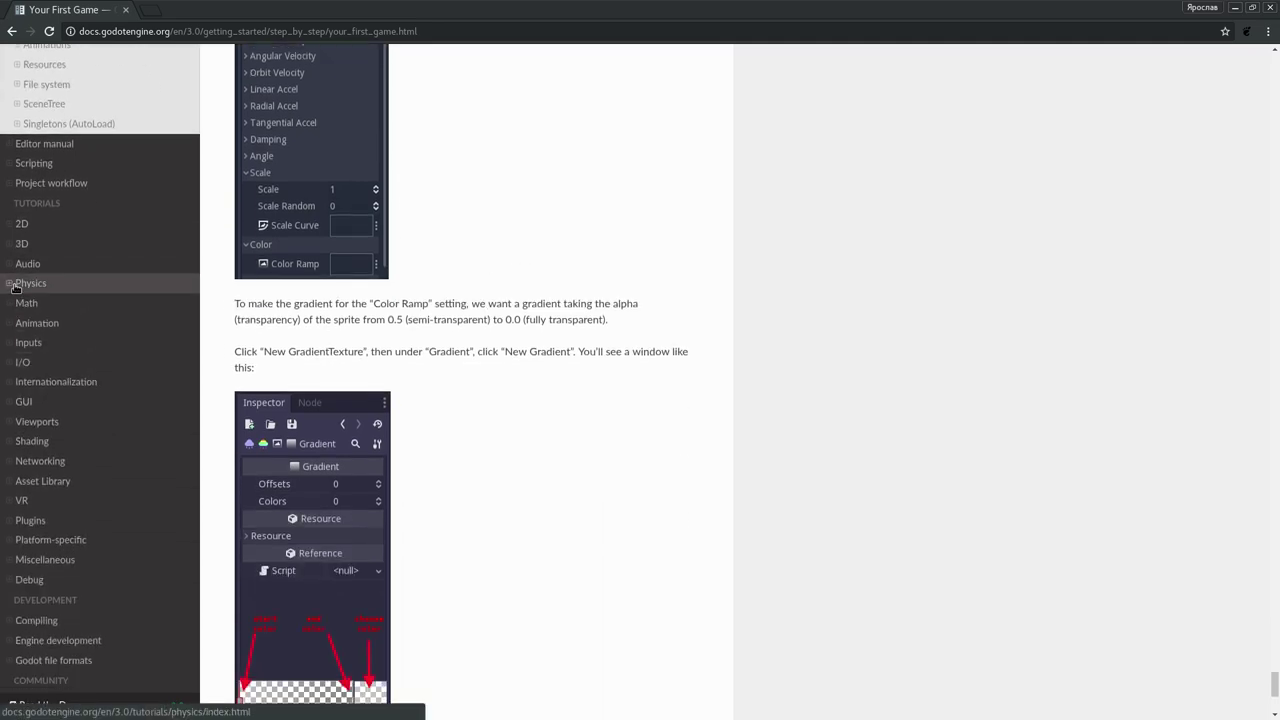
click(15, 286)
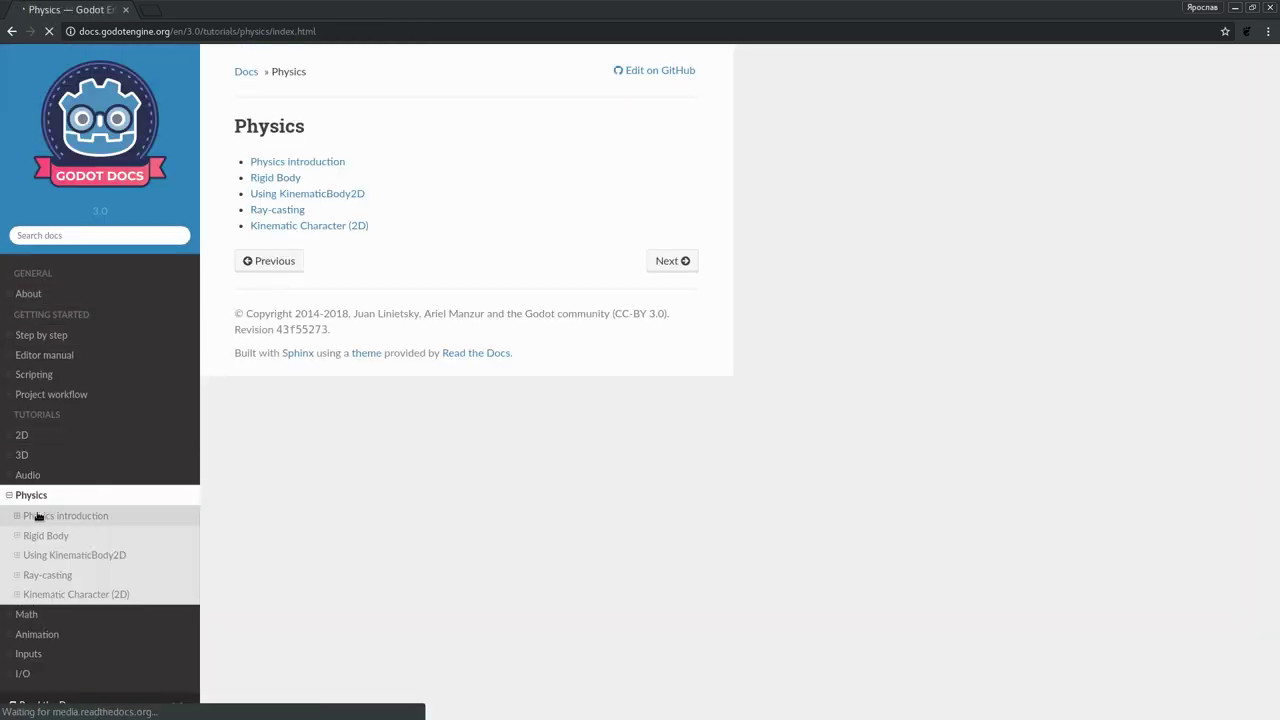
click(16, 515)
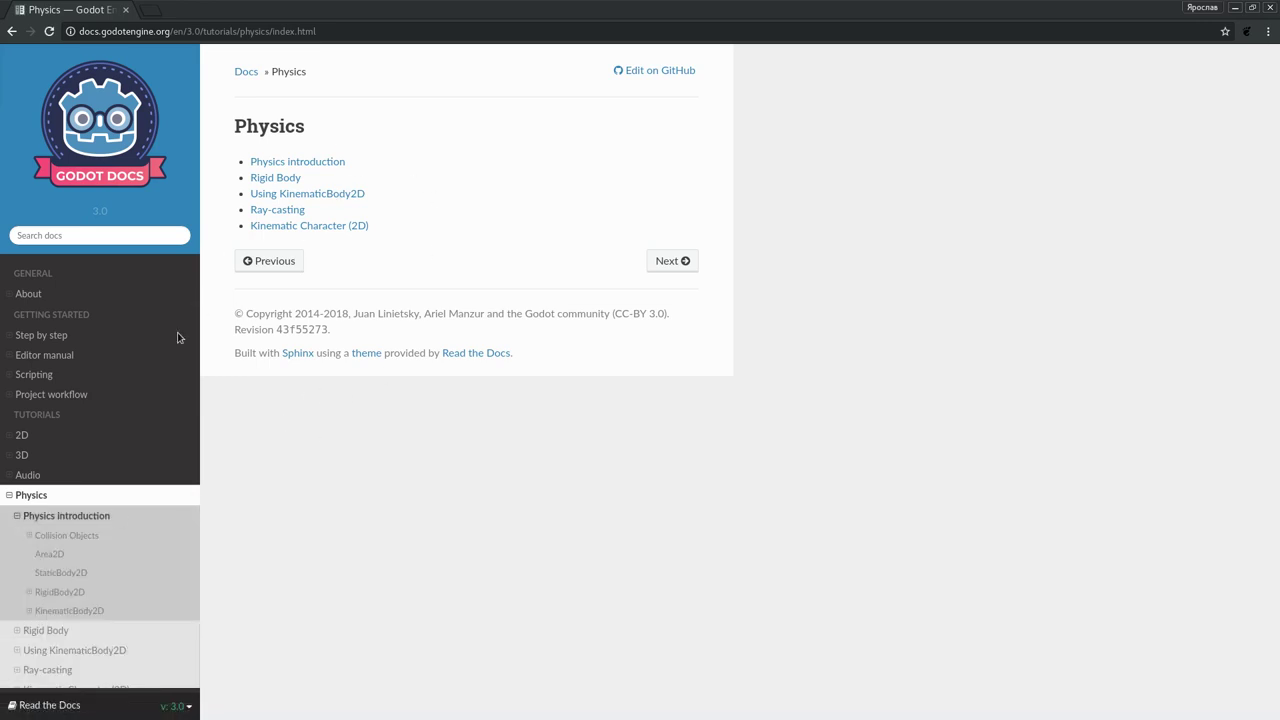
click(29, 537)
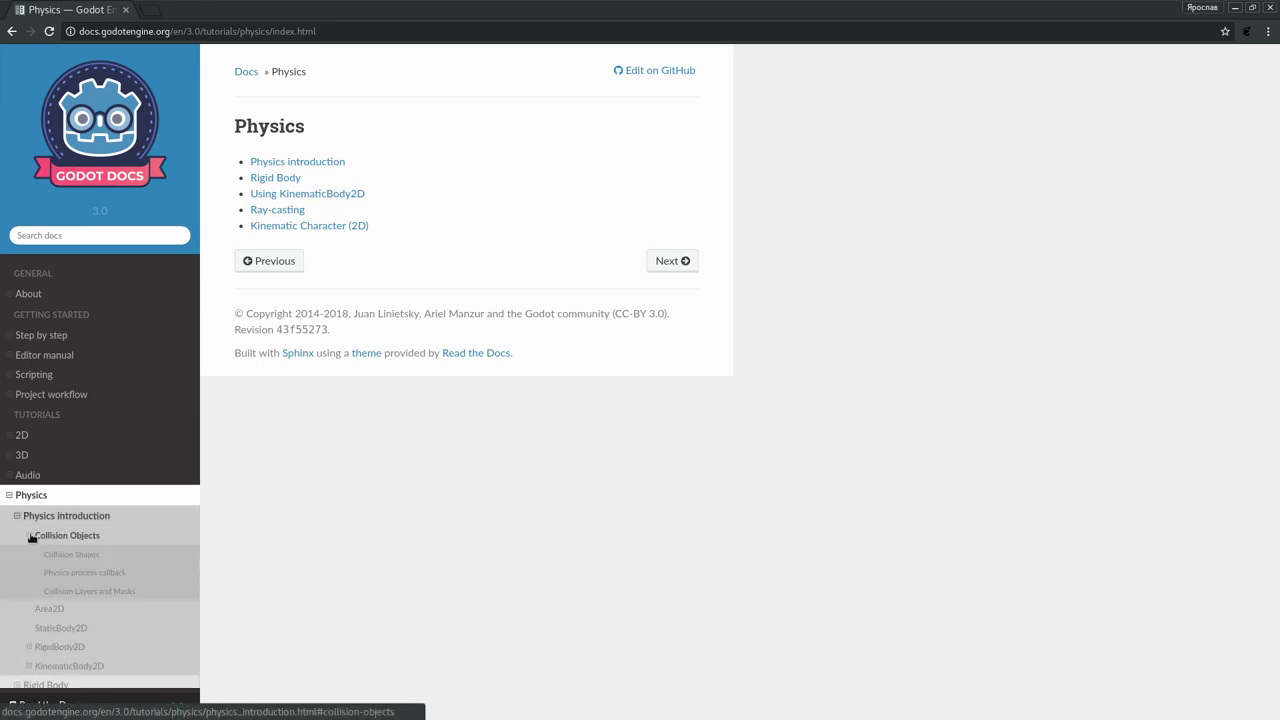
click(57, 564)
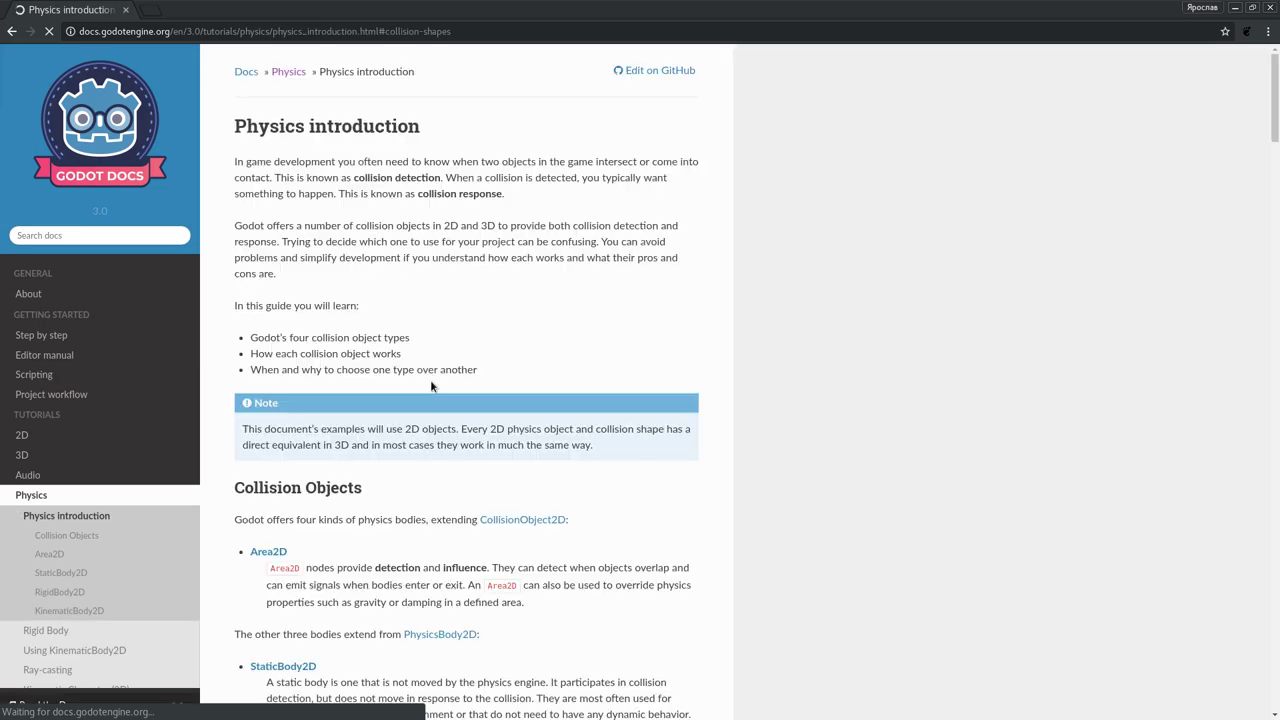
Read the collision sections, highlighting RigidBody2D and KinematicBody2D, then open the Rigid Body page.
scroll(432, 382, down, 3)
scroll(432, 382, down, 4)
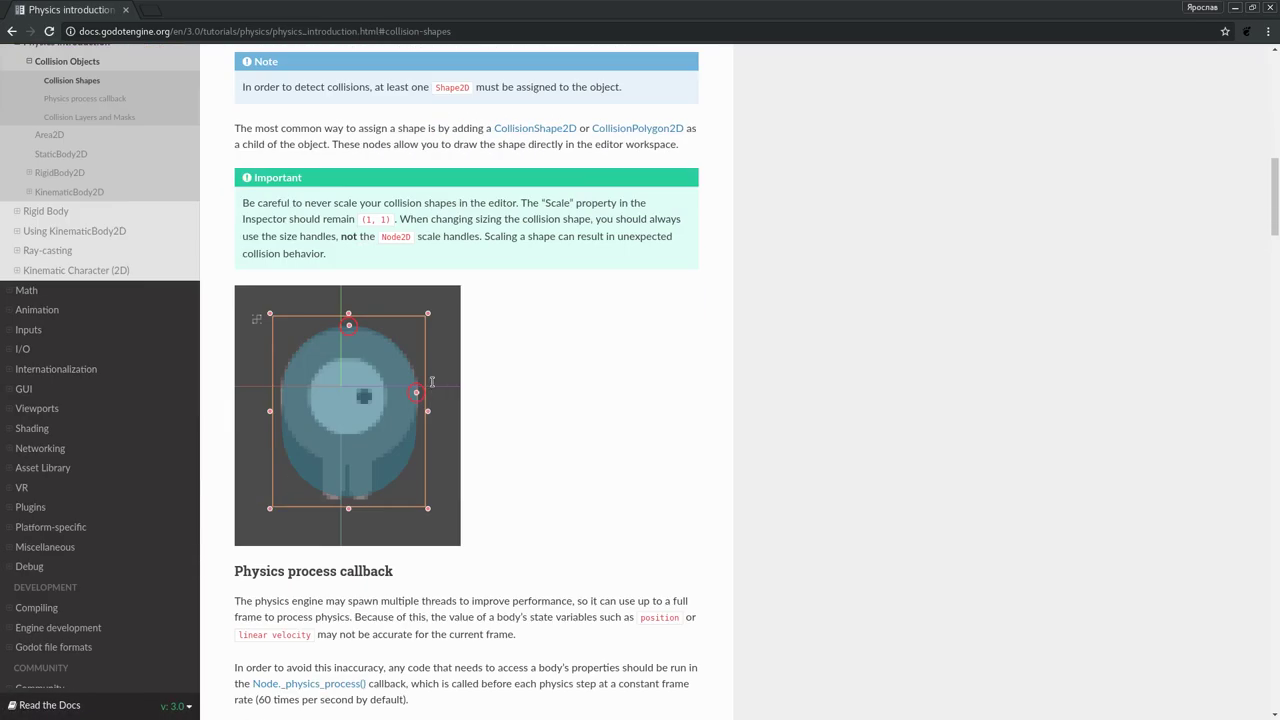
scroll(430, 379, down, 3)
scroll(420, 370, down, 3)
scroll(412, 360, down, 3)
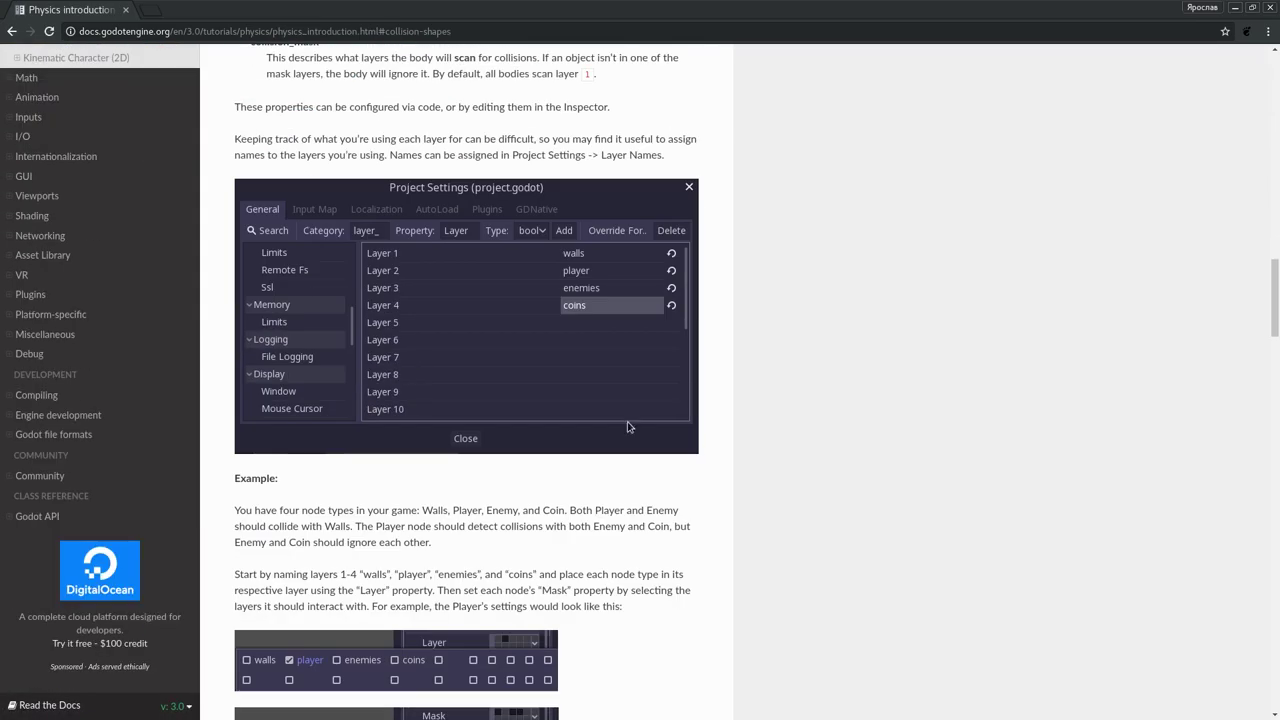
scroll(694, 443, down, 3)
scroll(697, 447, up, 3)
scroll(697, 447, up, 5)
scroll(697, 447, up, 5)
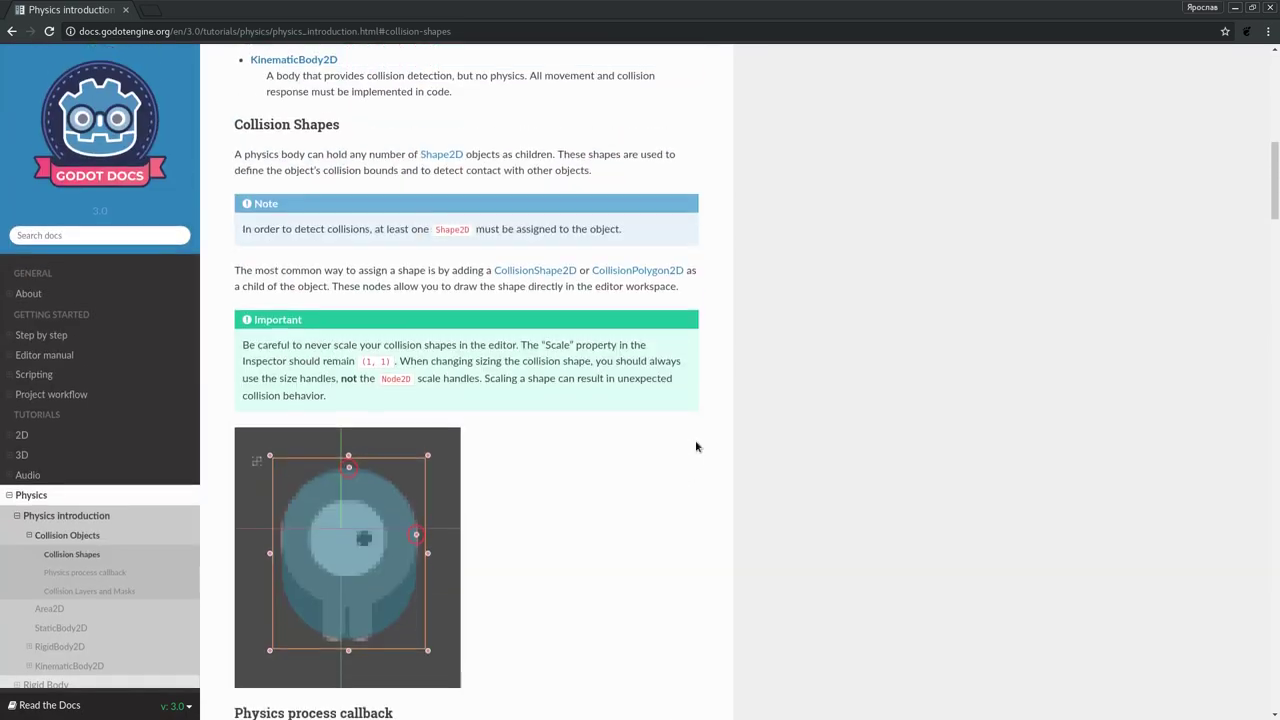
scroll(697, 447, up, 5)
scroll(697, 447, up, 1)
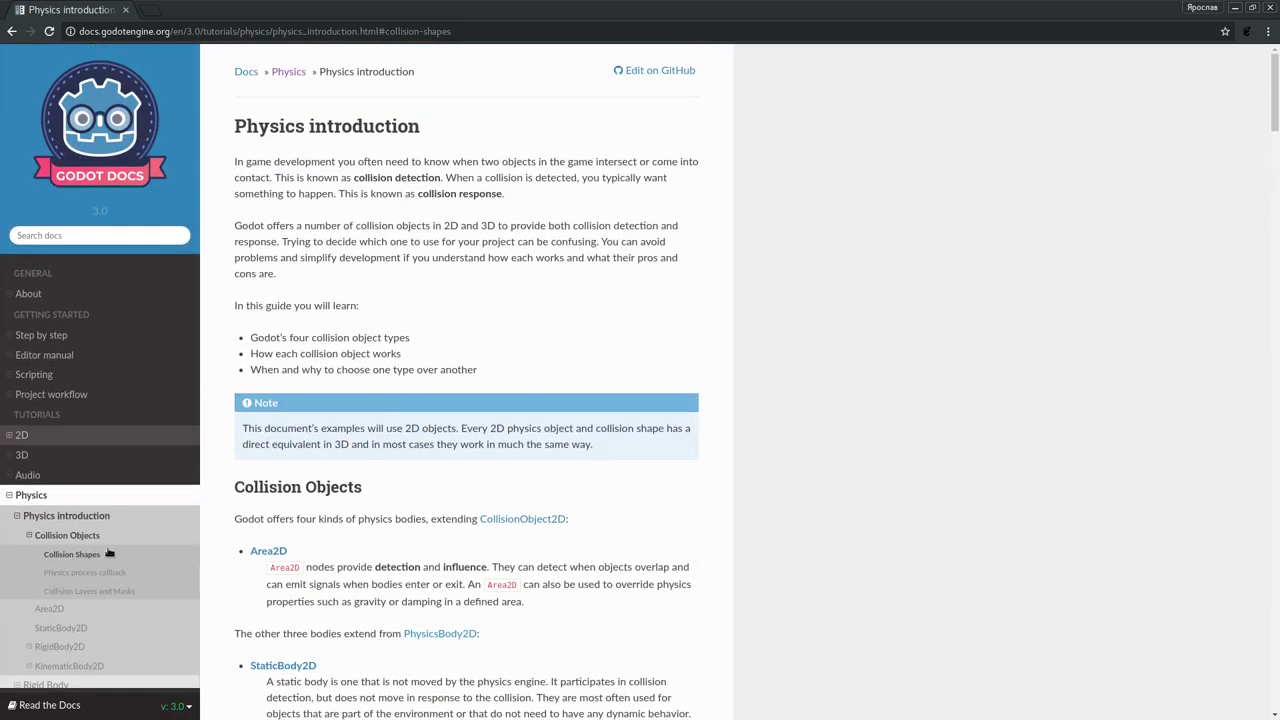
scroll(426, 565, down, 6)
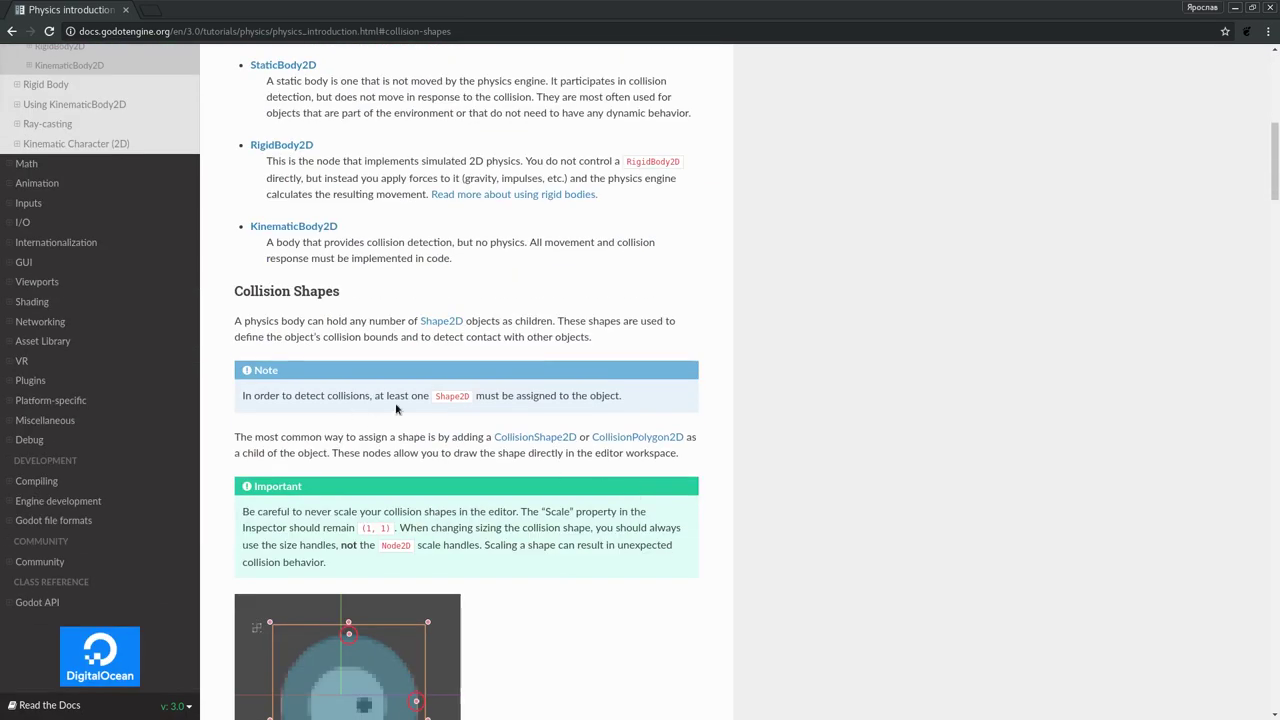
scroll(400, 410, up, 3)
double_click(414, 362)
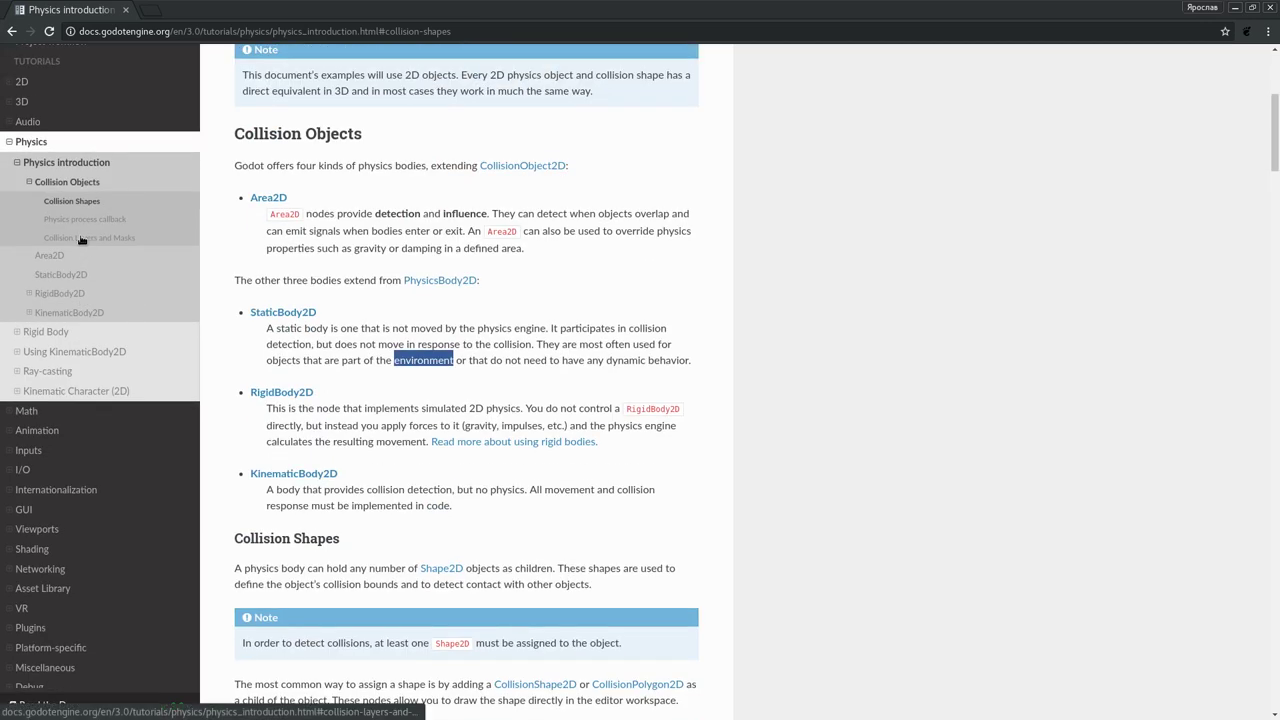
double_click(332, 387)
double_click(300, 473)
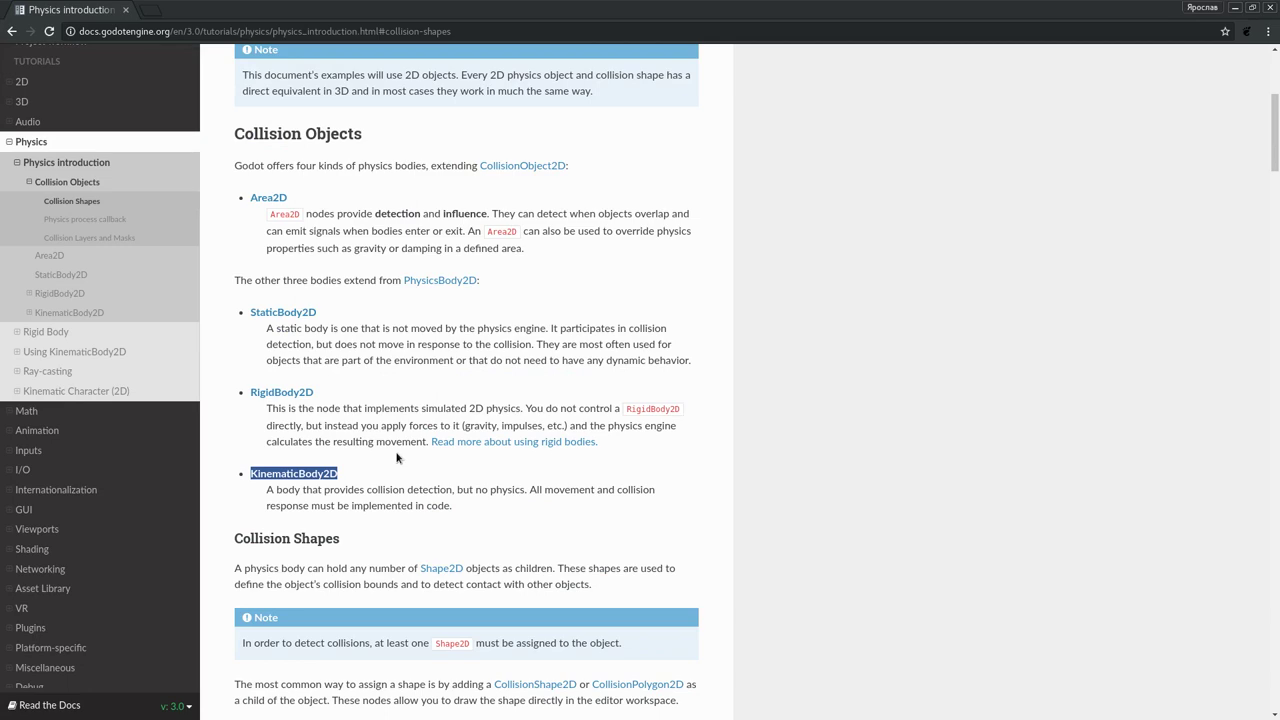
click(28, 339)
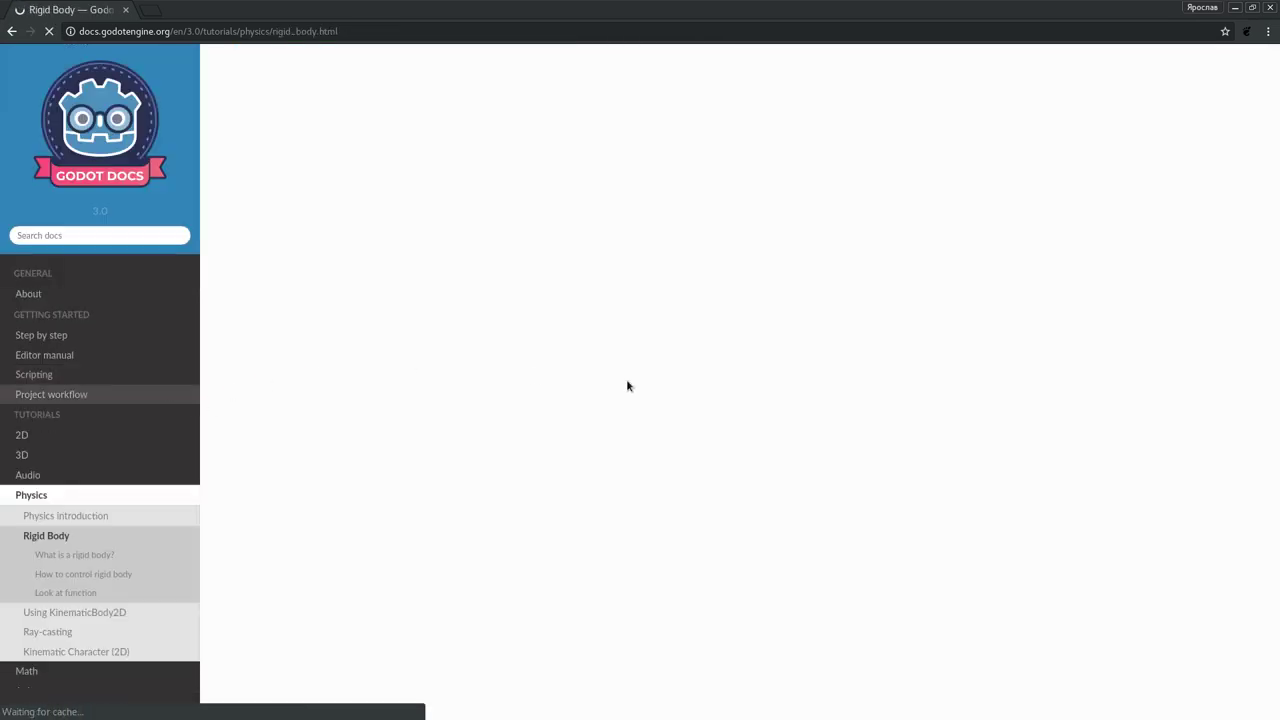
scroll(626, 387, down, 5)
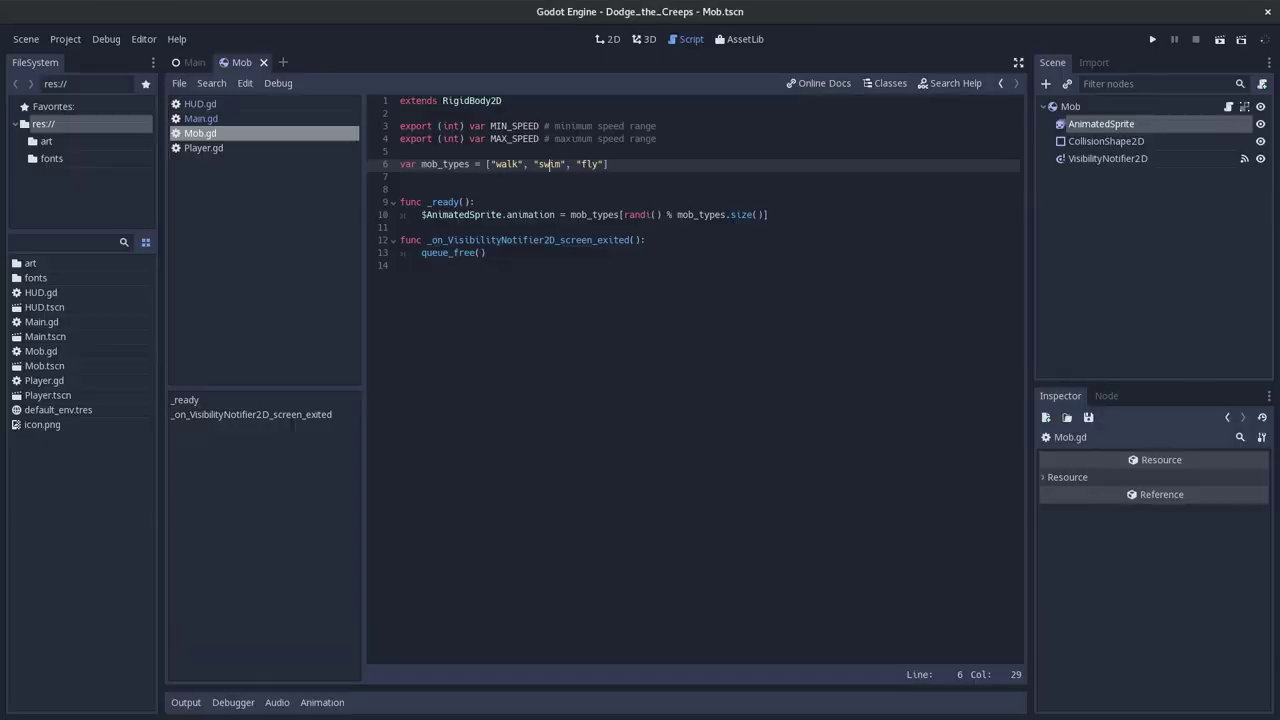
Quit the Dodge the Creeps project to the Project List, confirming with Yes.
click(27, 41)
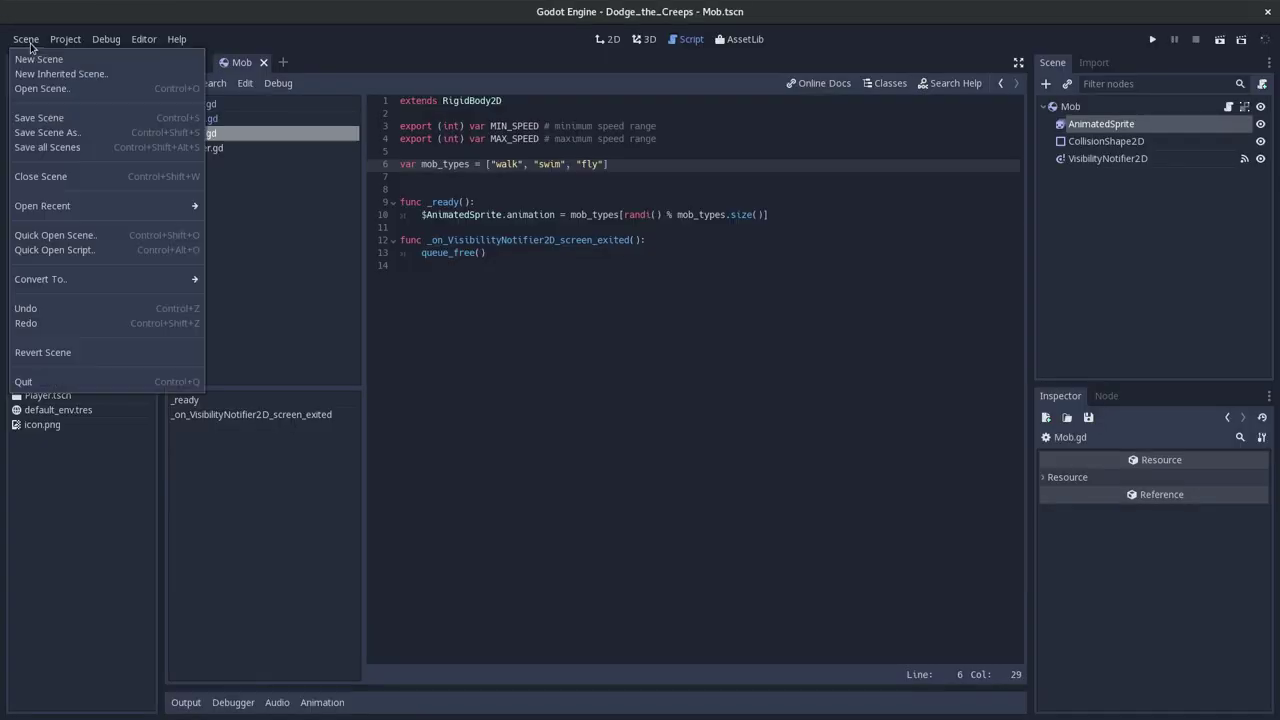
click(610, 388)
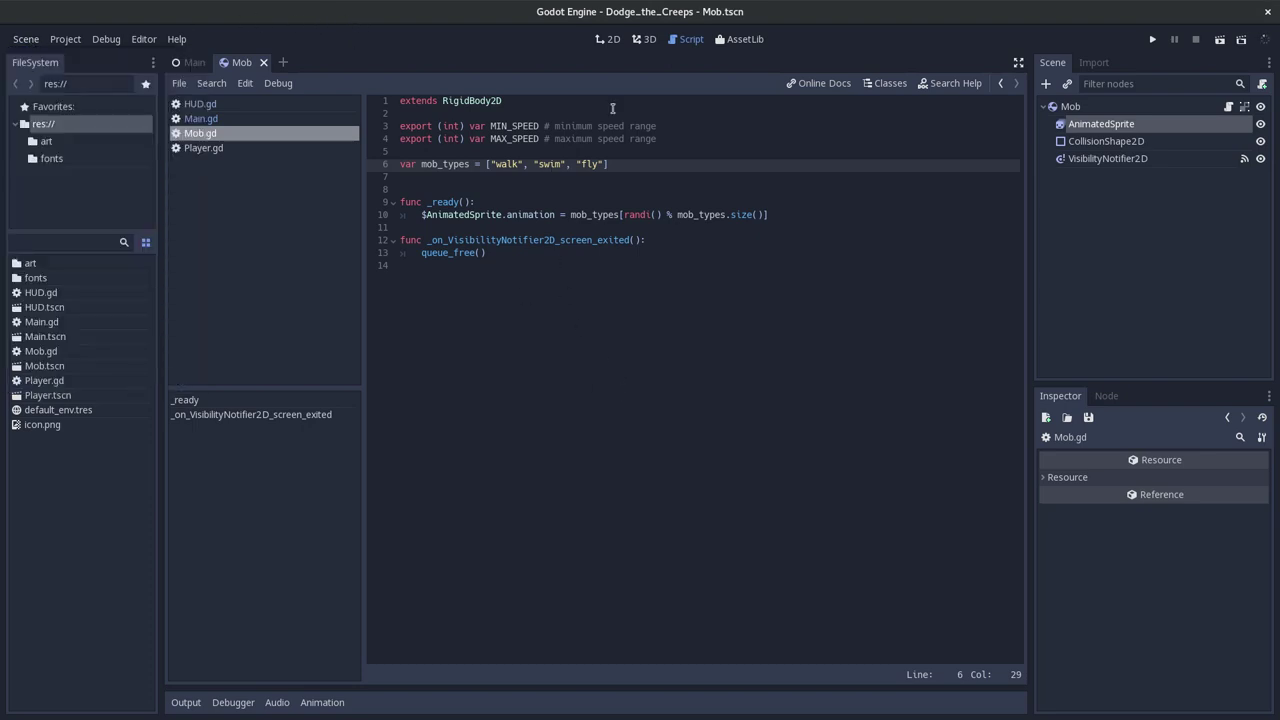
click(13, 44)
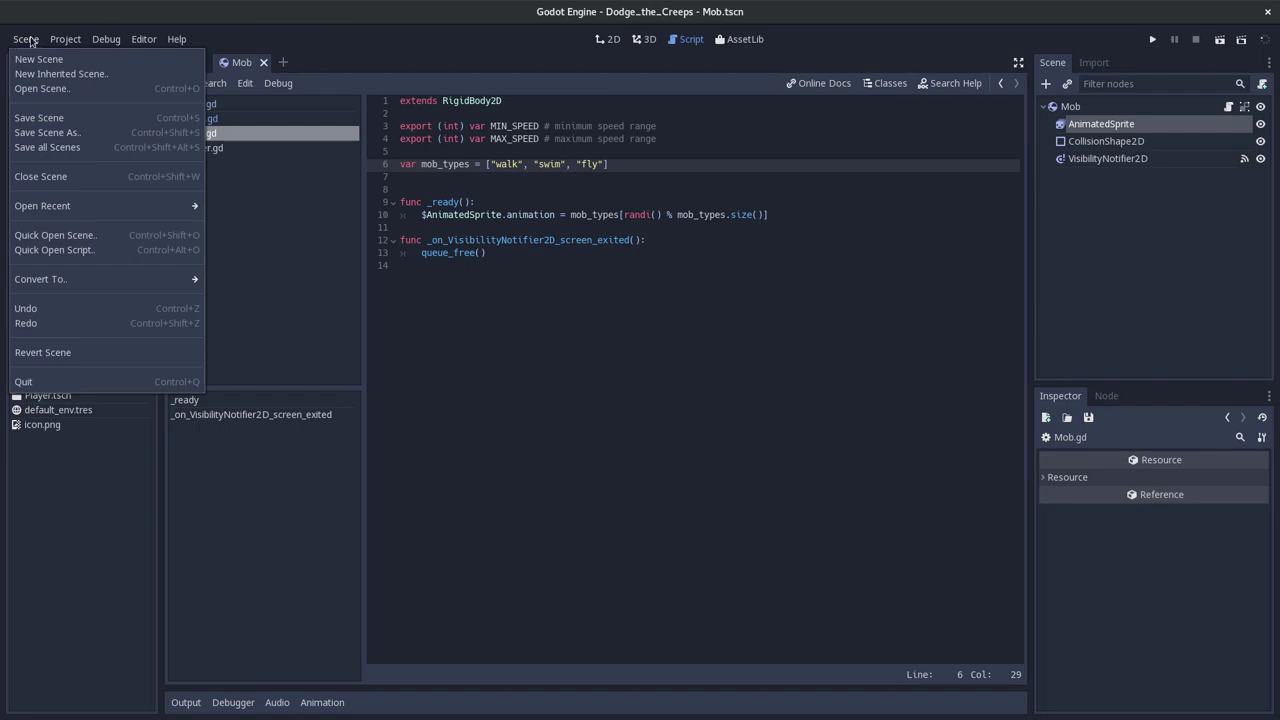
click(510, 416)
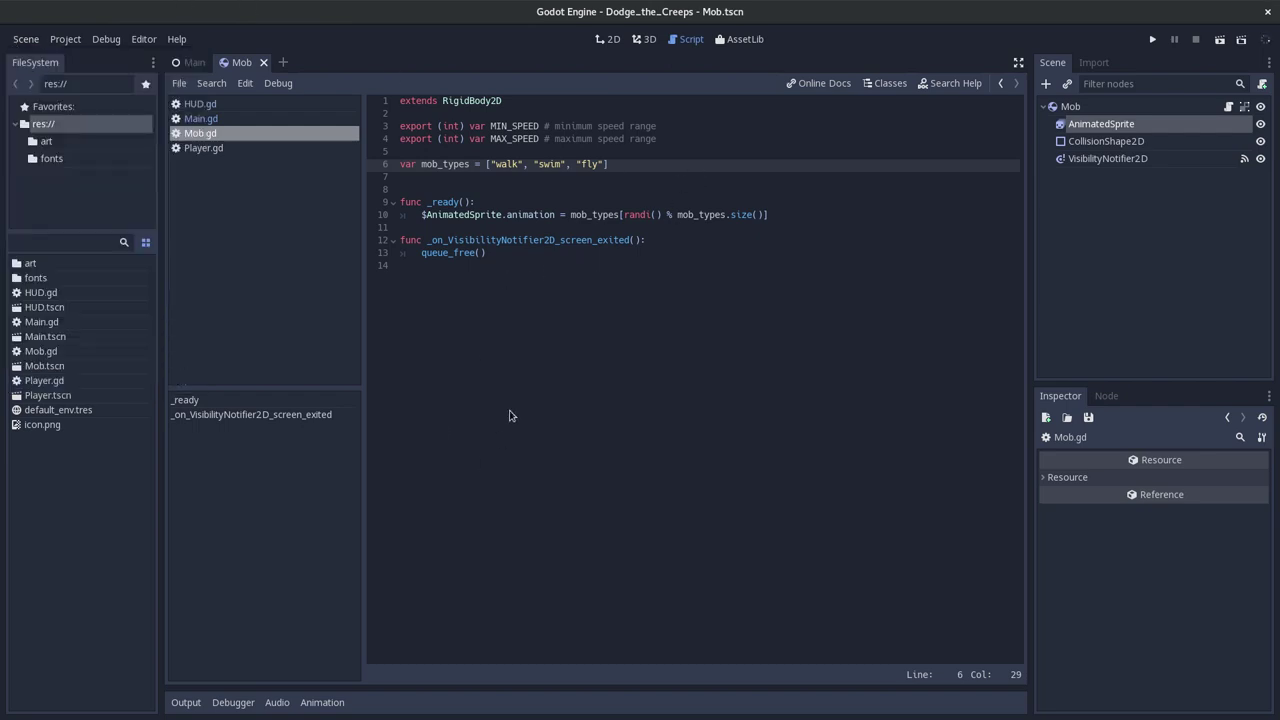
click(20, 40)
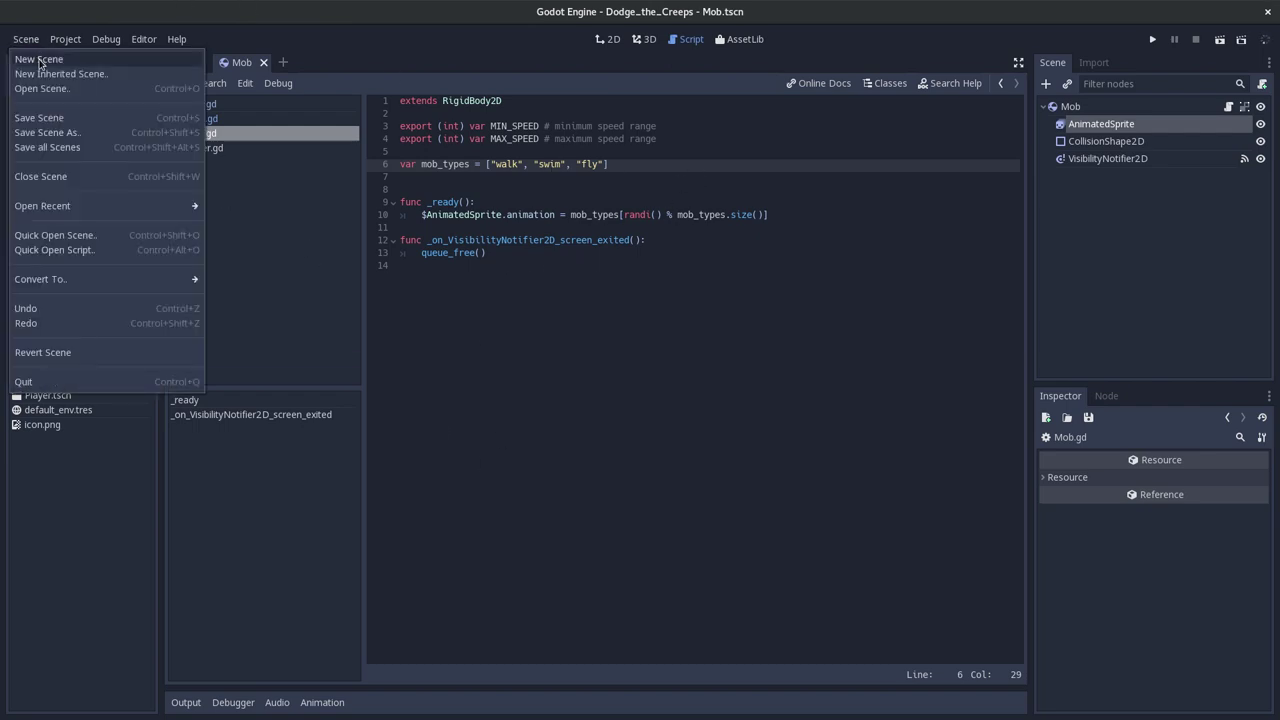
click(72, 42)
click(68, 40)
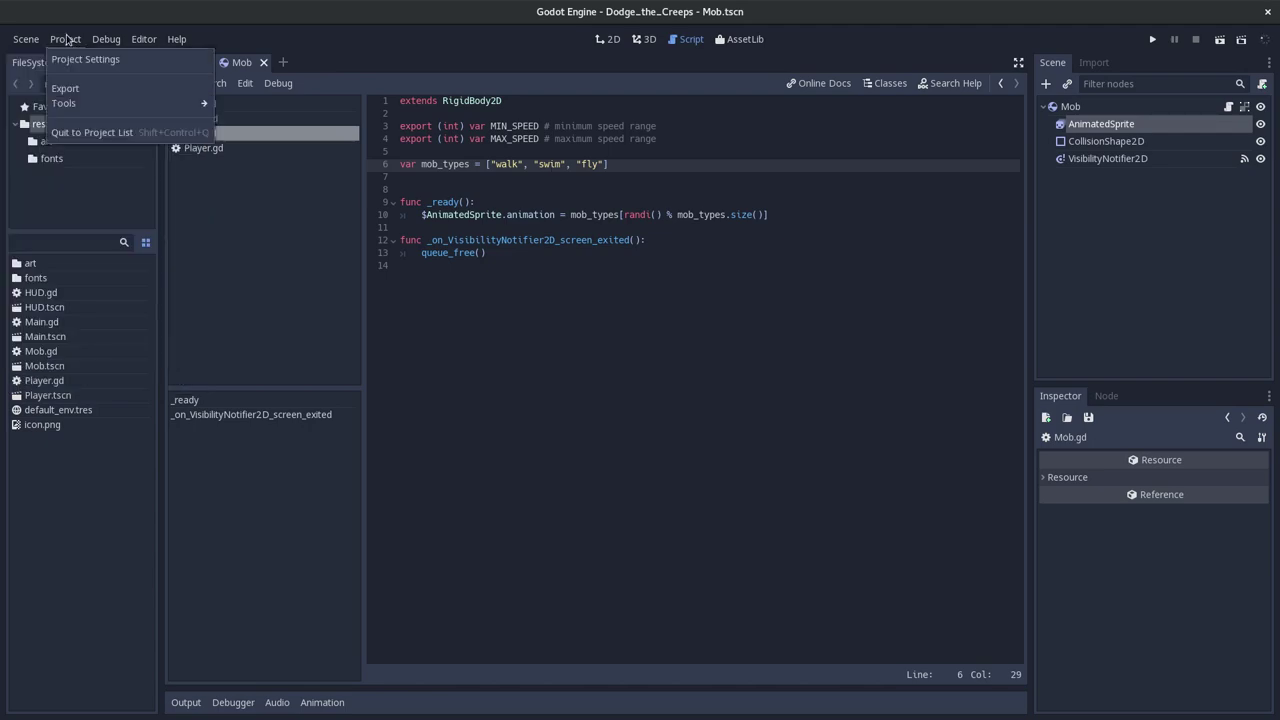
click(122, 140)
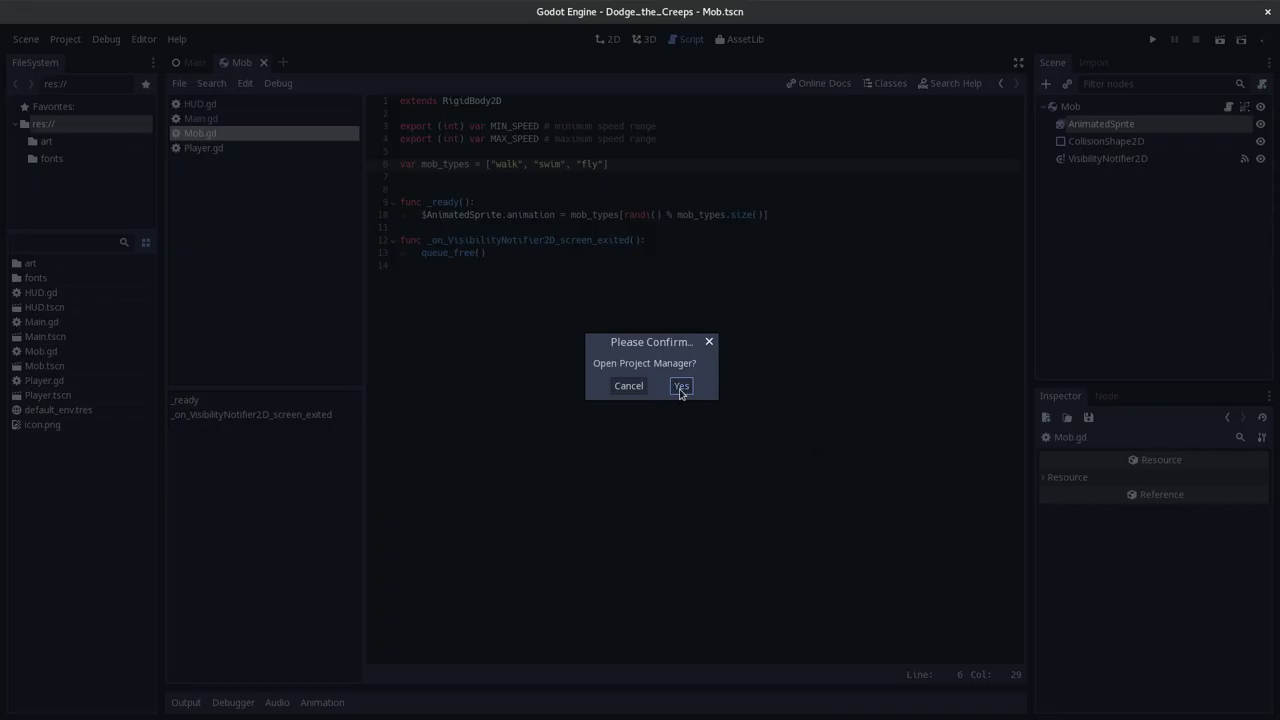
click(680, 388)
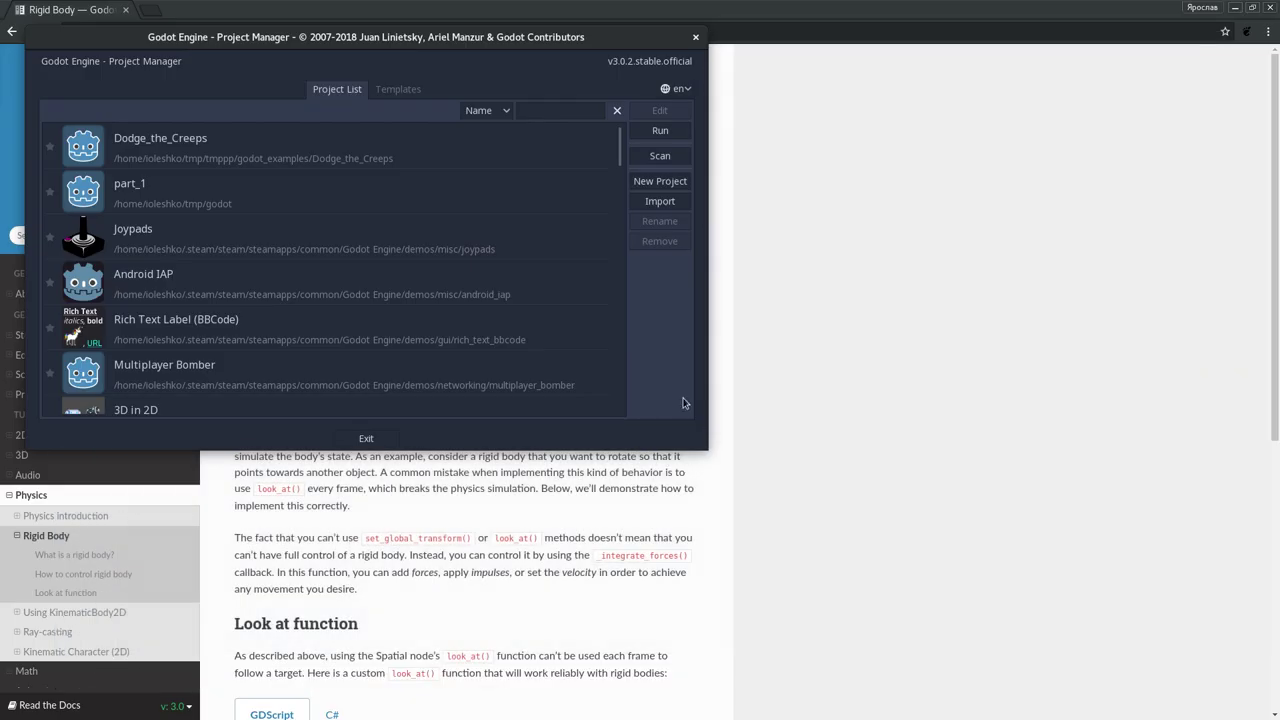
Reposition the Project Manager window and open the 3D in 2D demo project.
drag(283, 37, 387, 63)
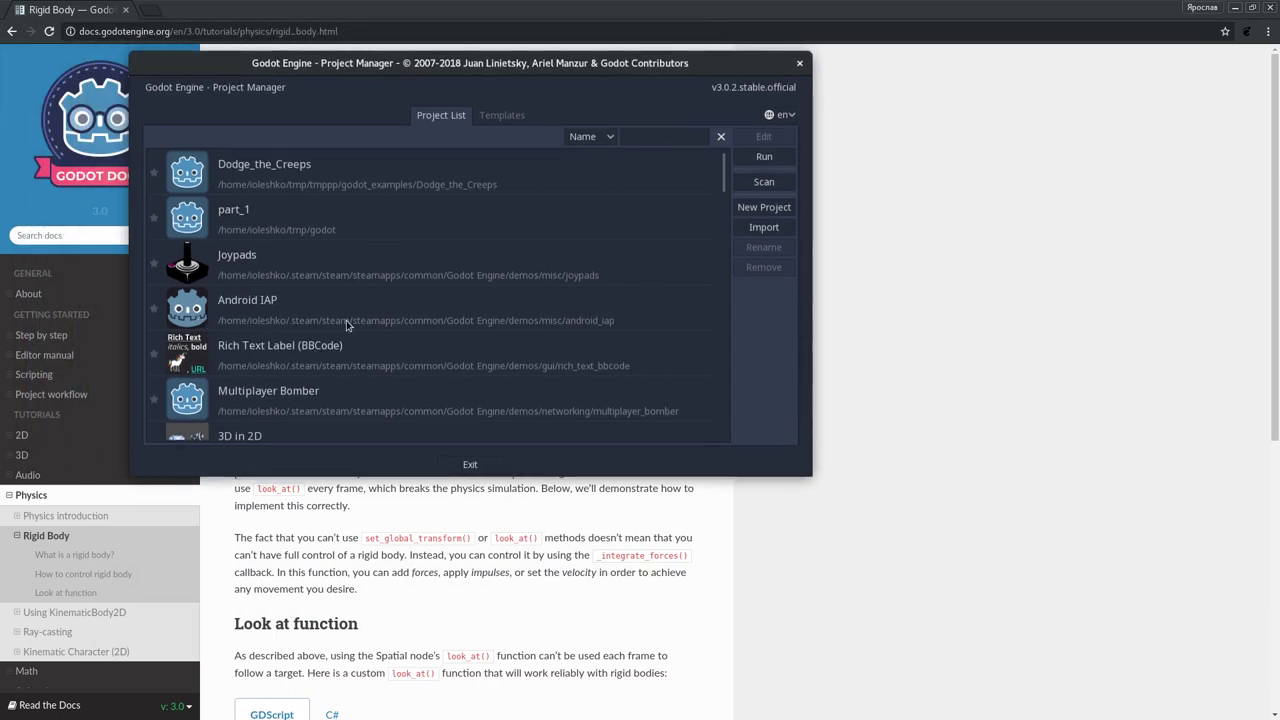
scroll(314, 363, down, 3)
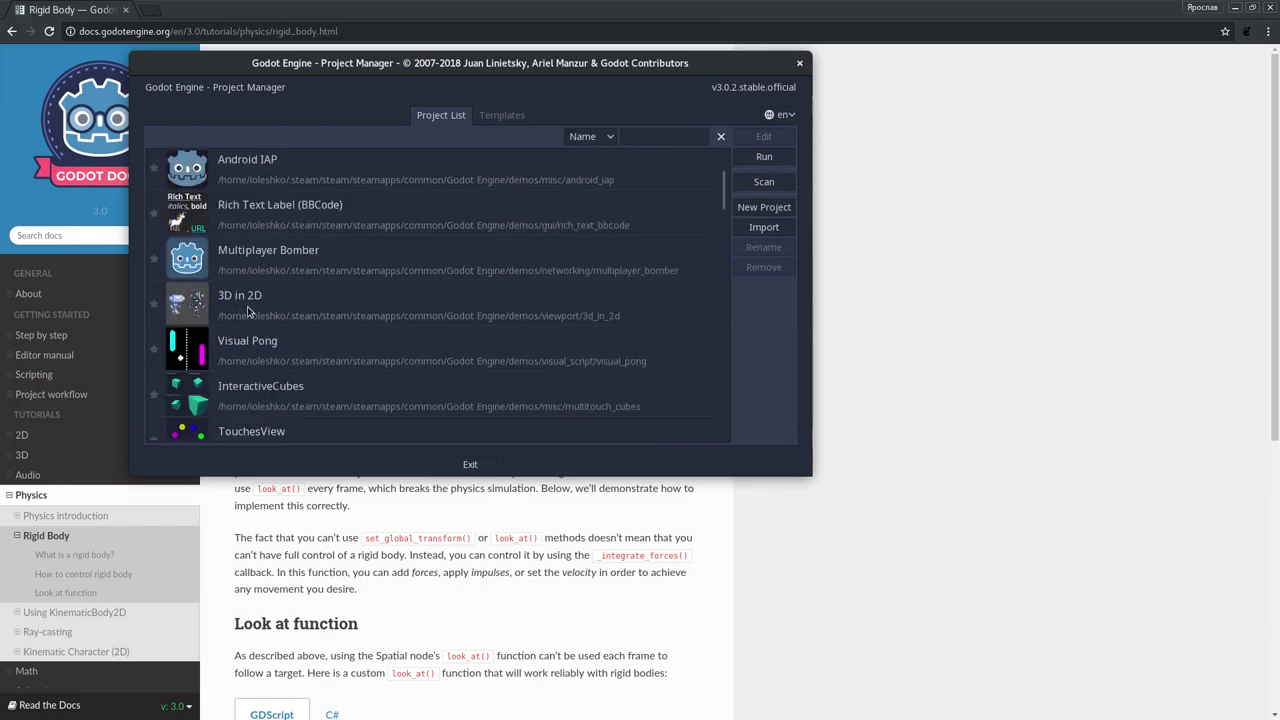
double_click(288, 306)
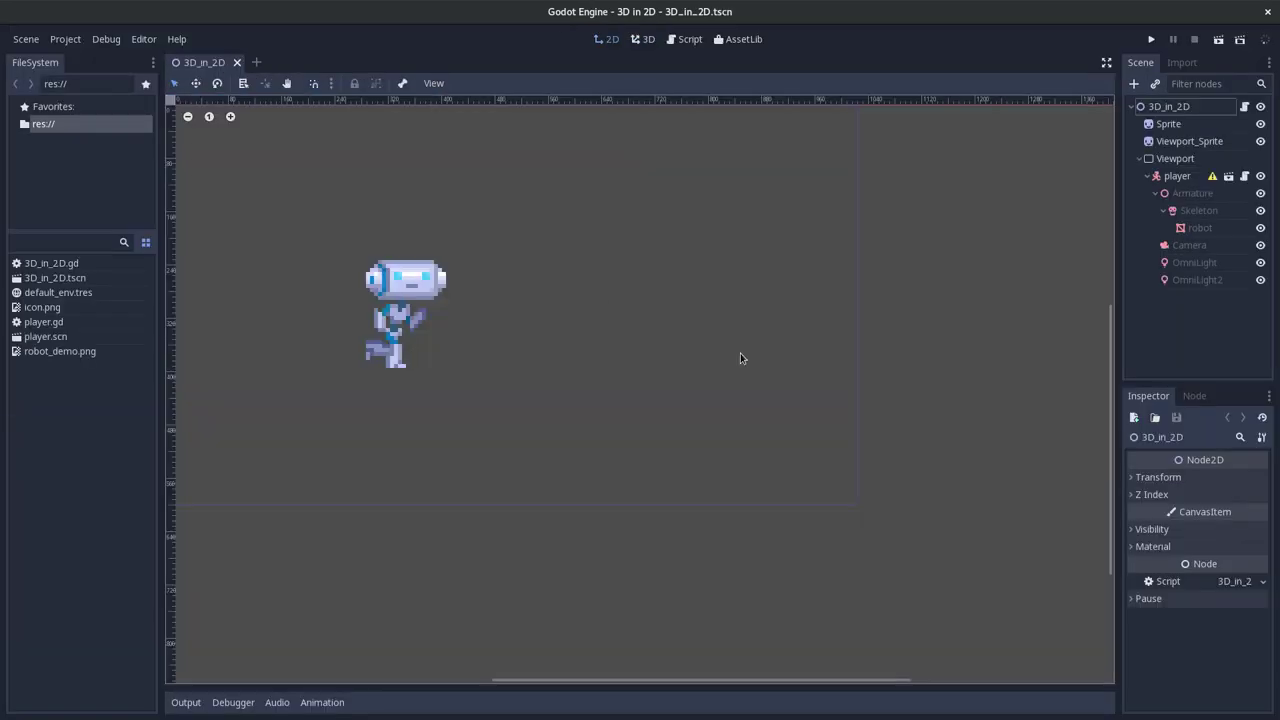
Run the 3D in 2D demo showing the rotating 3D robot beside its pixel sprite, then stop it.
click(1154, 40)
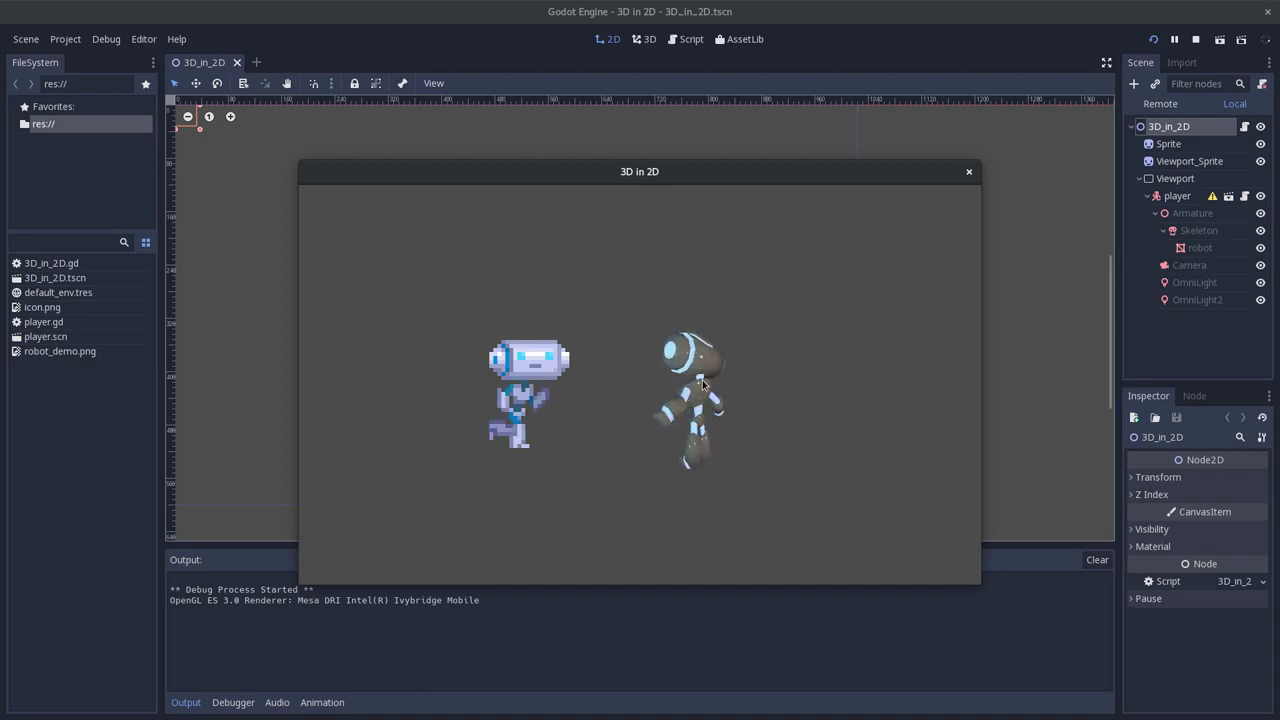
click(968, 172)
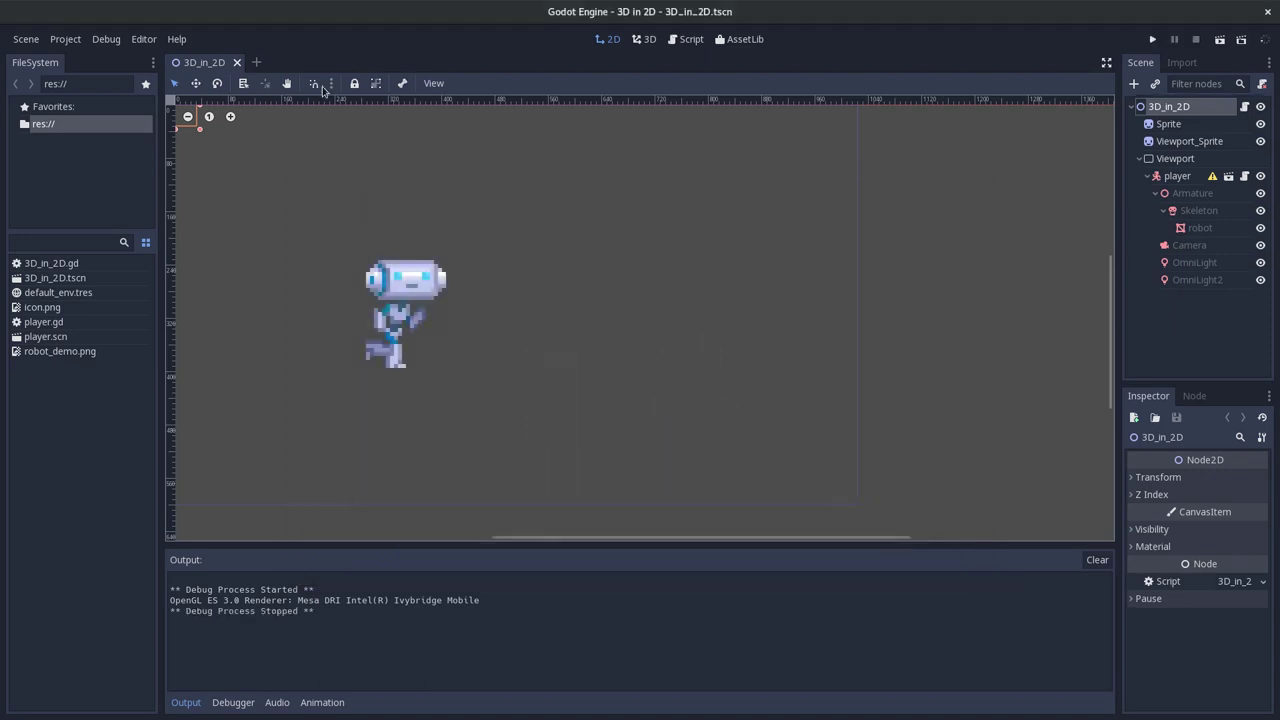
click(78, 44)
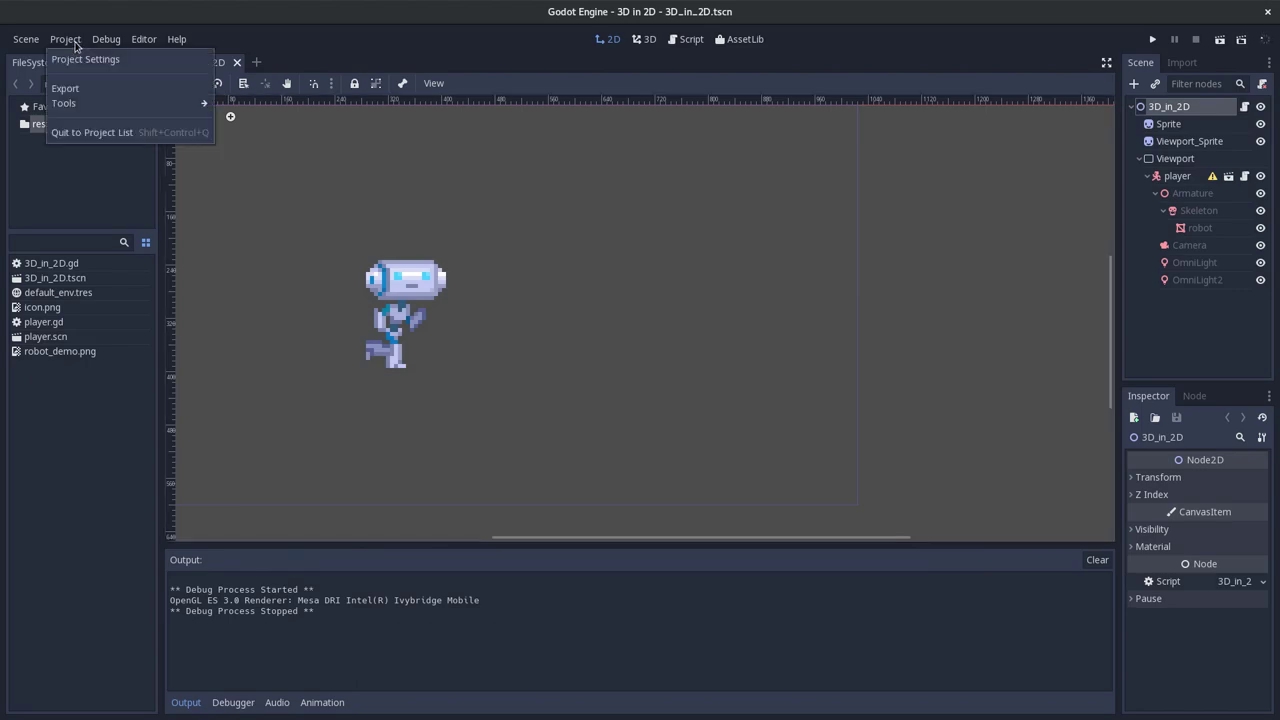
Quit 3D in 2D to the Project Manager and scroll the demo list down toward Isometric Game.
click(95, 135)
click(684, 386)
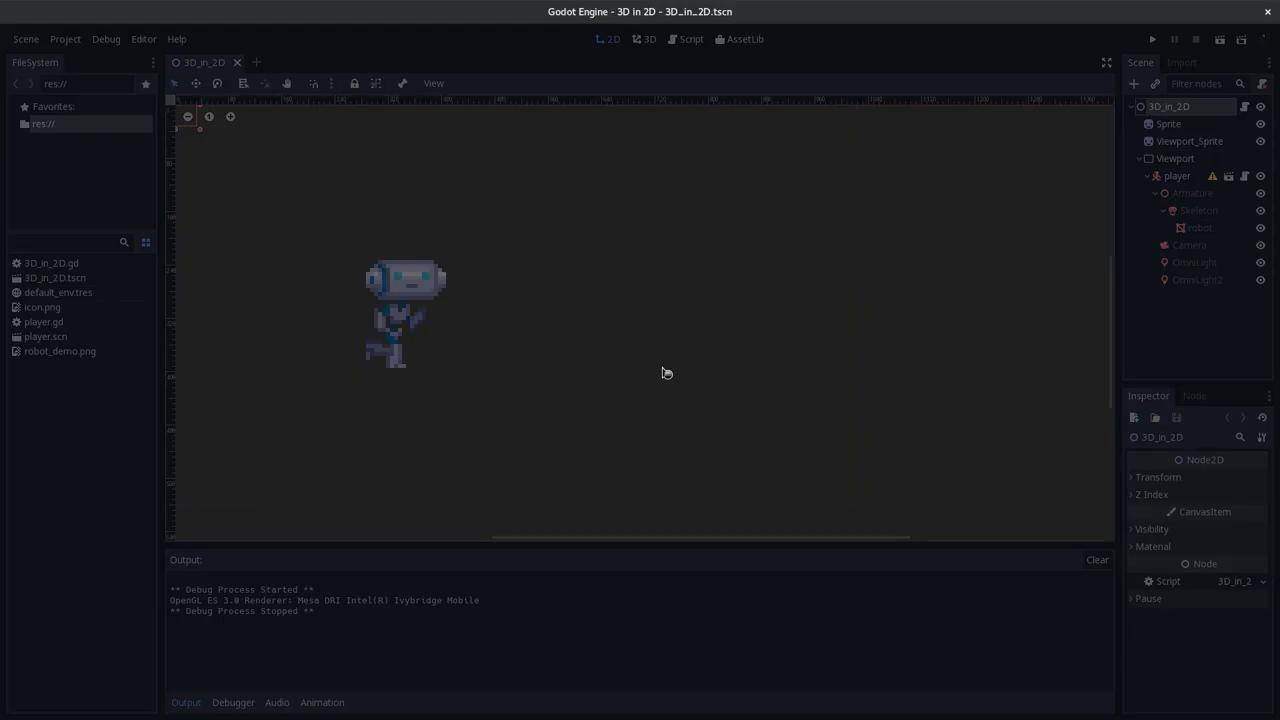
scroll(248, 313, down, 5)
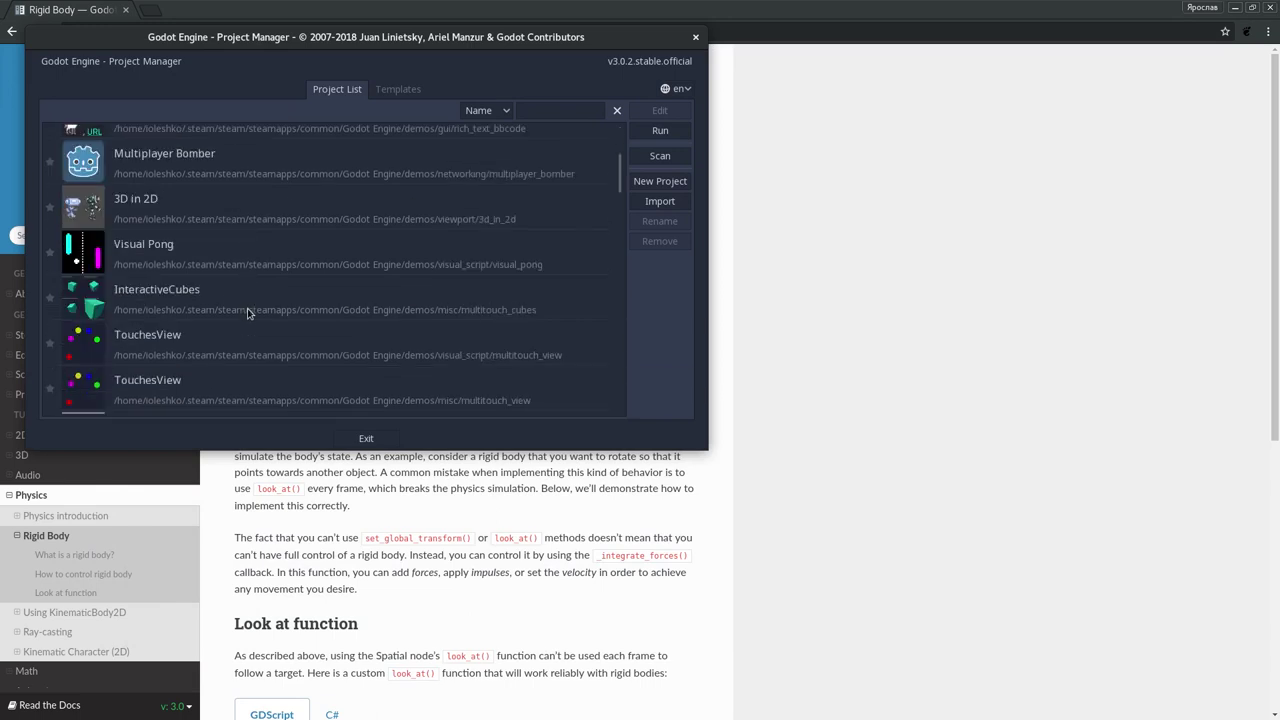
drag(290, 43, 536, 89)
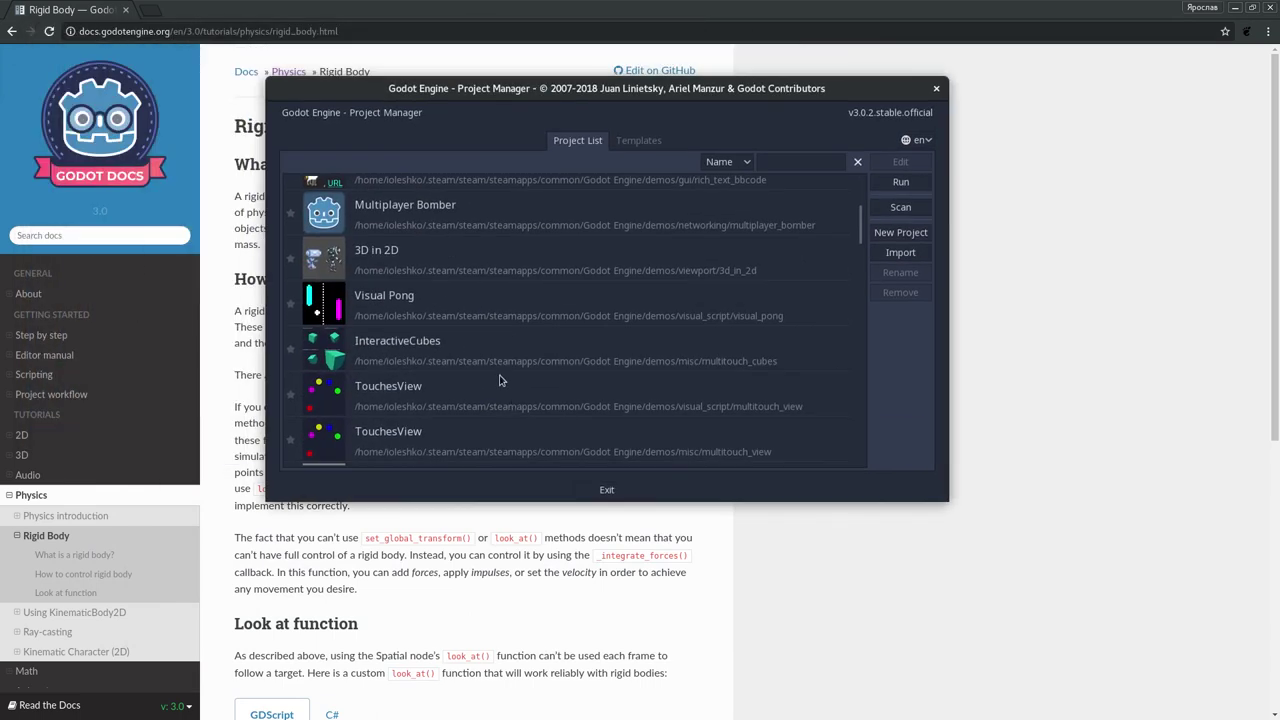
scroll(501, 380, down, 2)
scroll(500, 379, down, 1)
scroll(490, 375, down, 5)
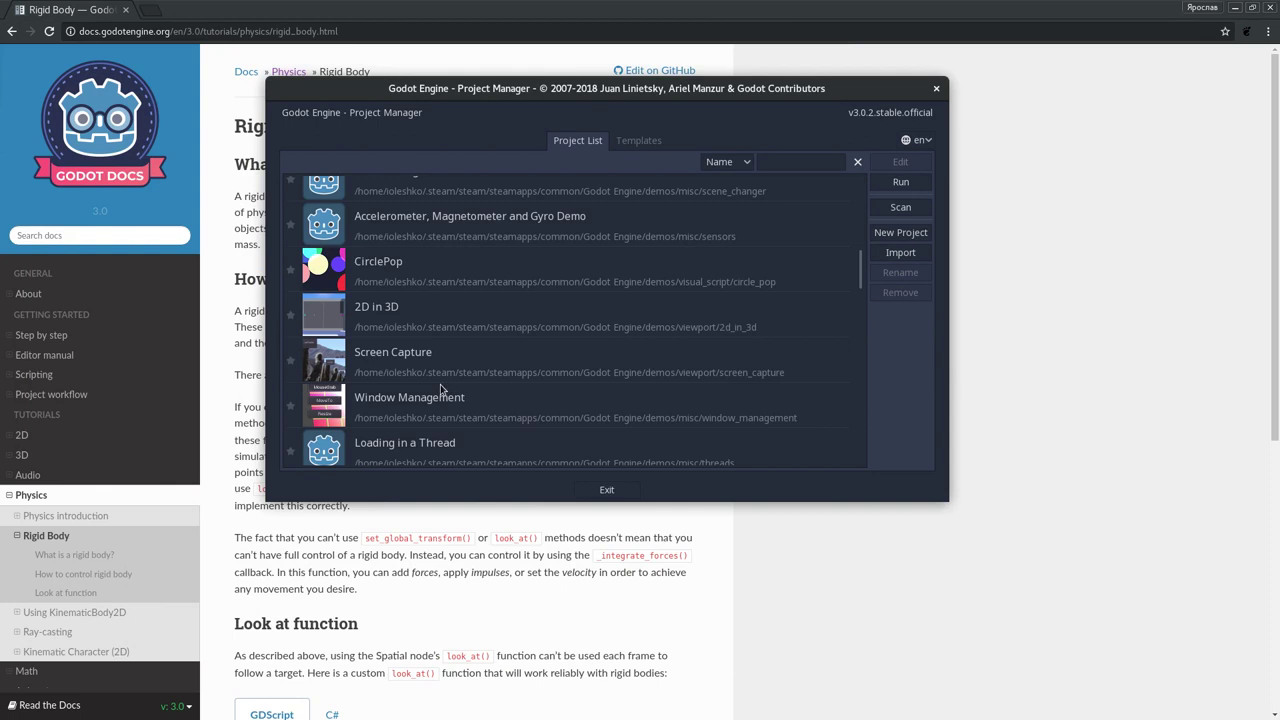
scroll(440, 384, down, 2)
scroll(455, 354, down, 3)
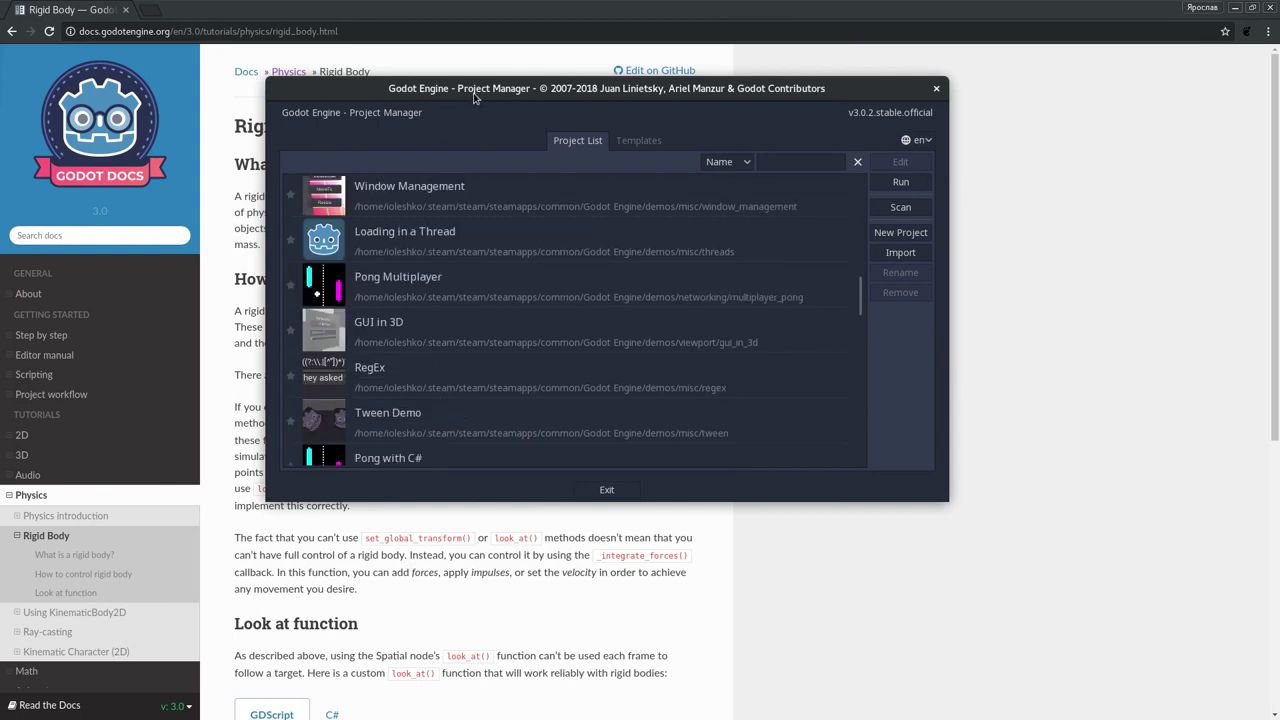
scroll(522, 302, down, 5)
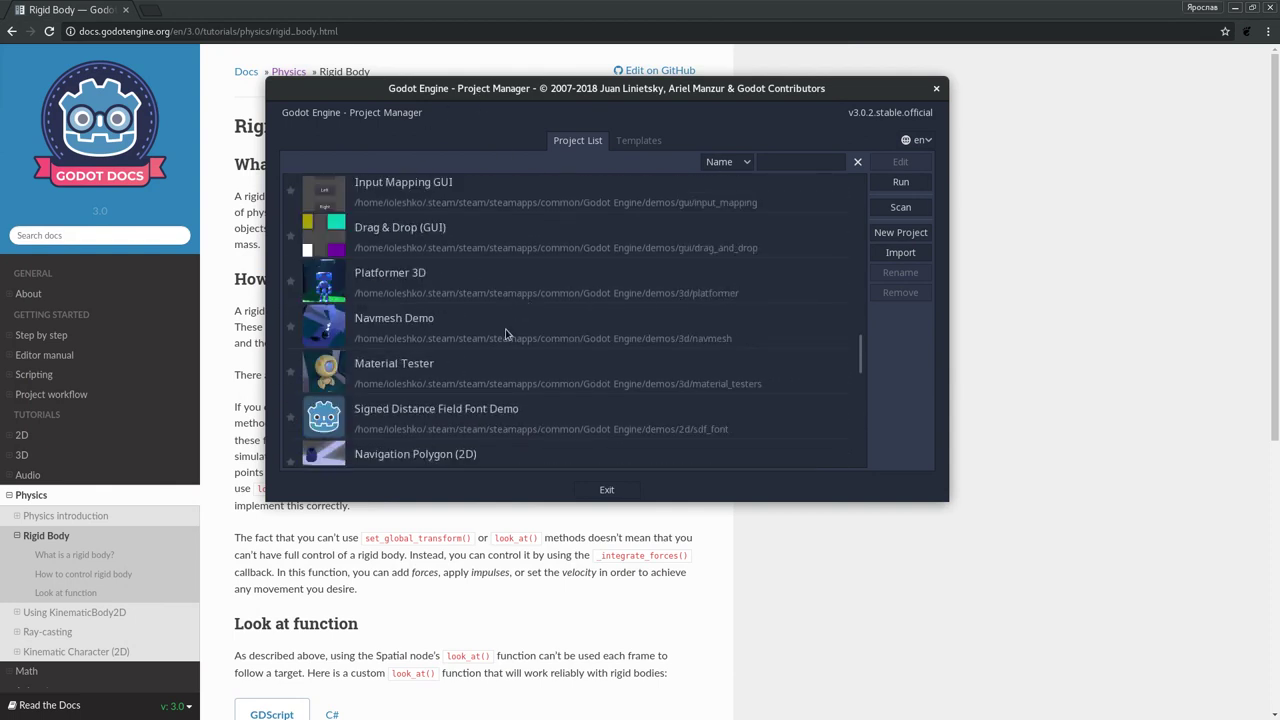
scroll(442, 398, down, 5)
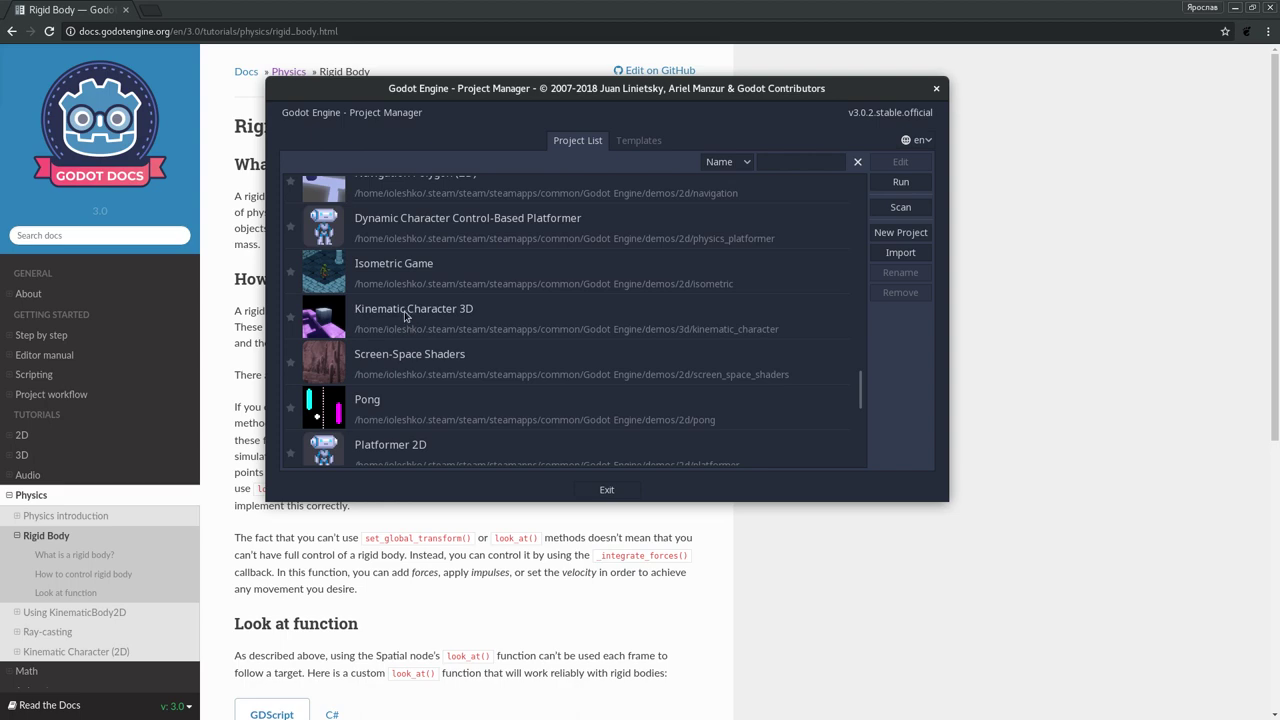
Open the Isometric Game demo, shift its walls layer, view troll.gd, and run dungeon.tscn.
double_click(384, 264)
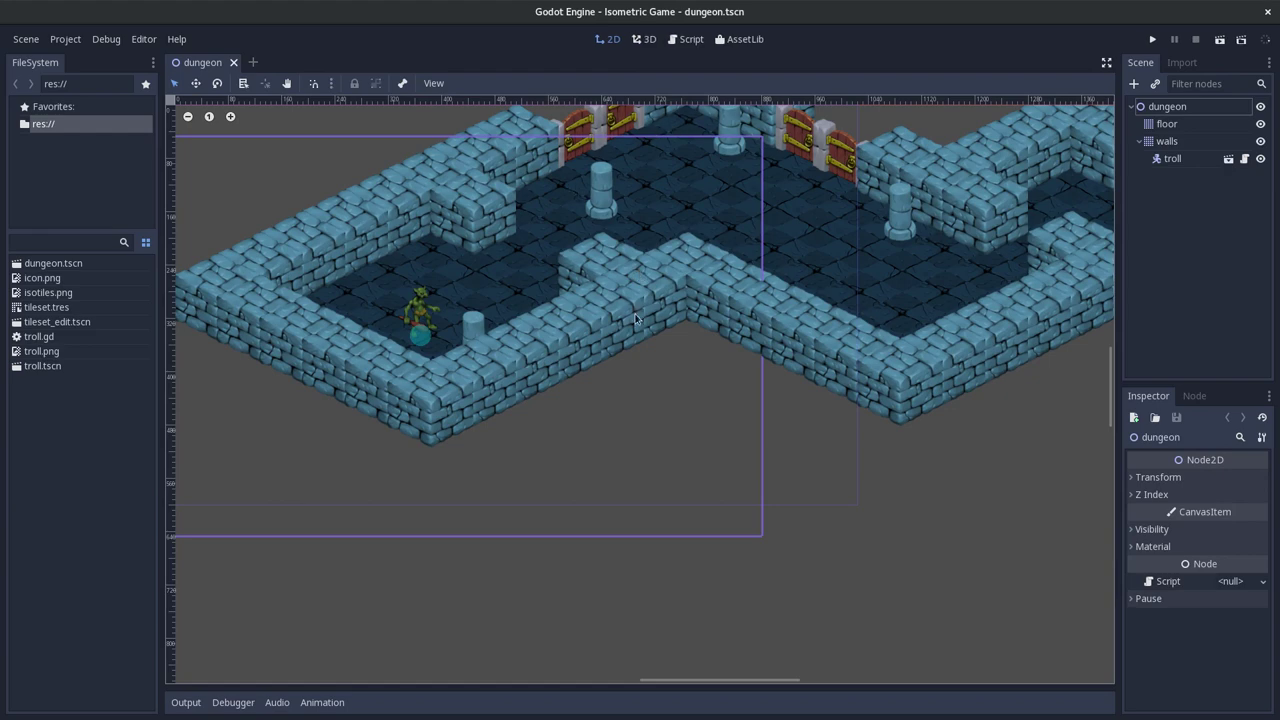
drag(697, 308, 769, 443)
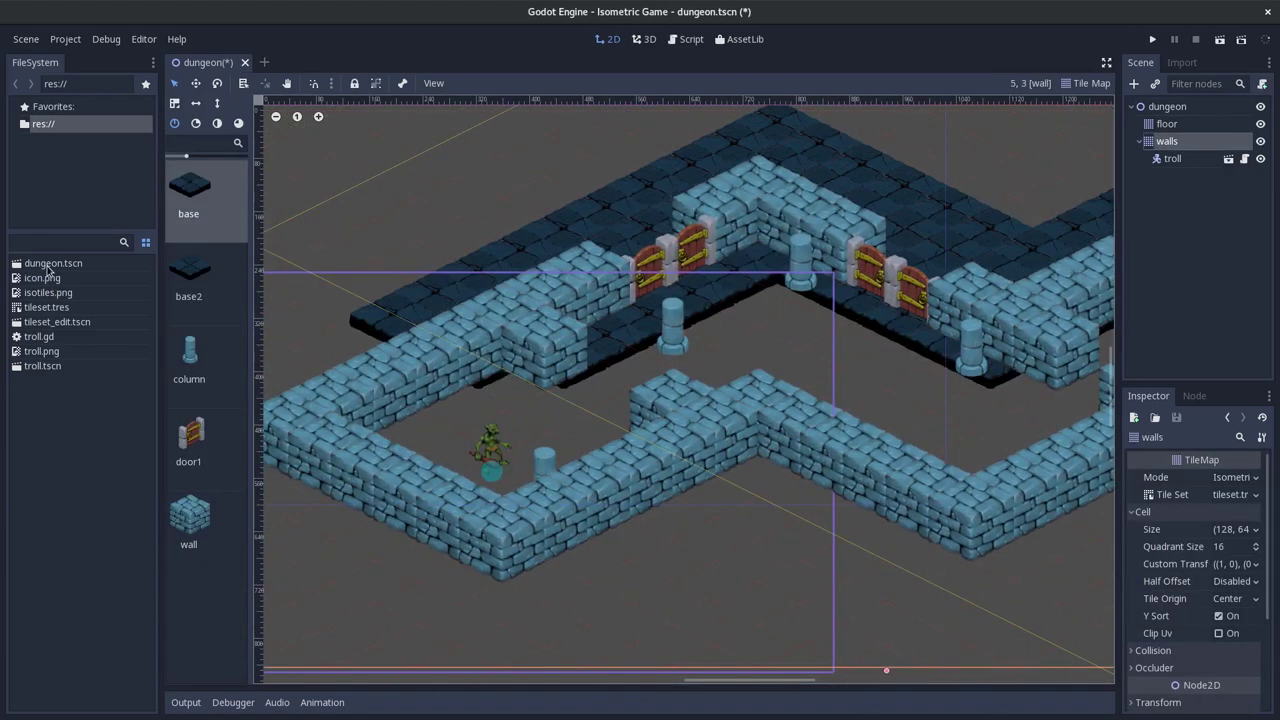
double_click(50, 338)
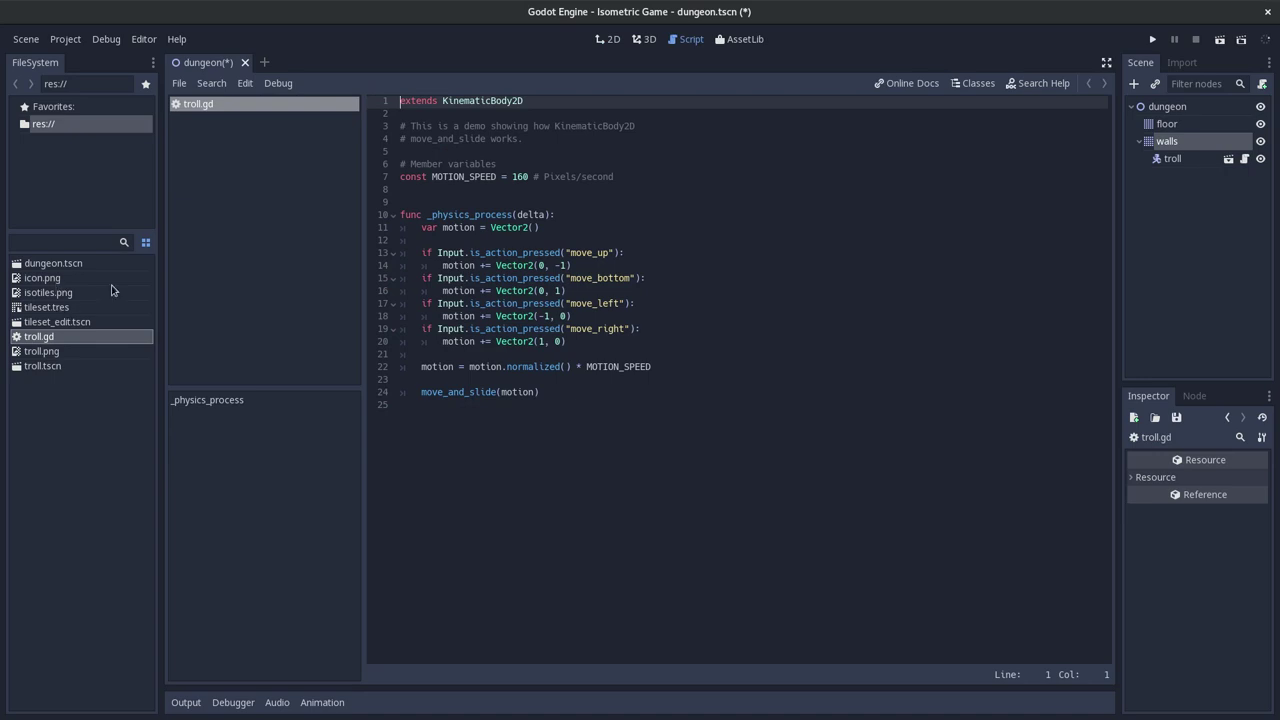
click(1156, 40)
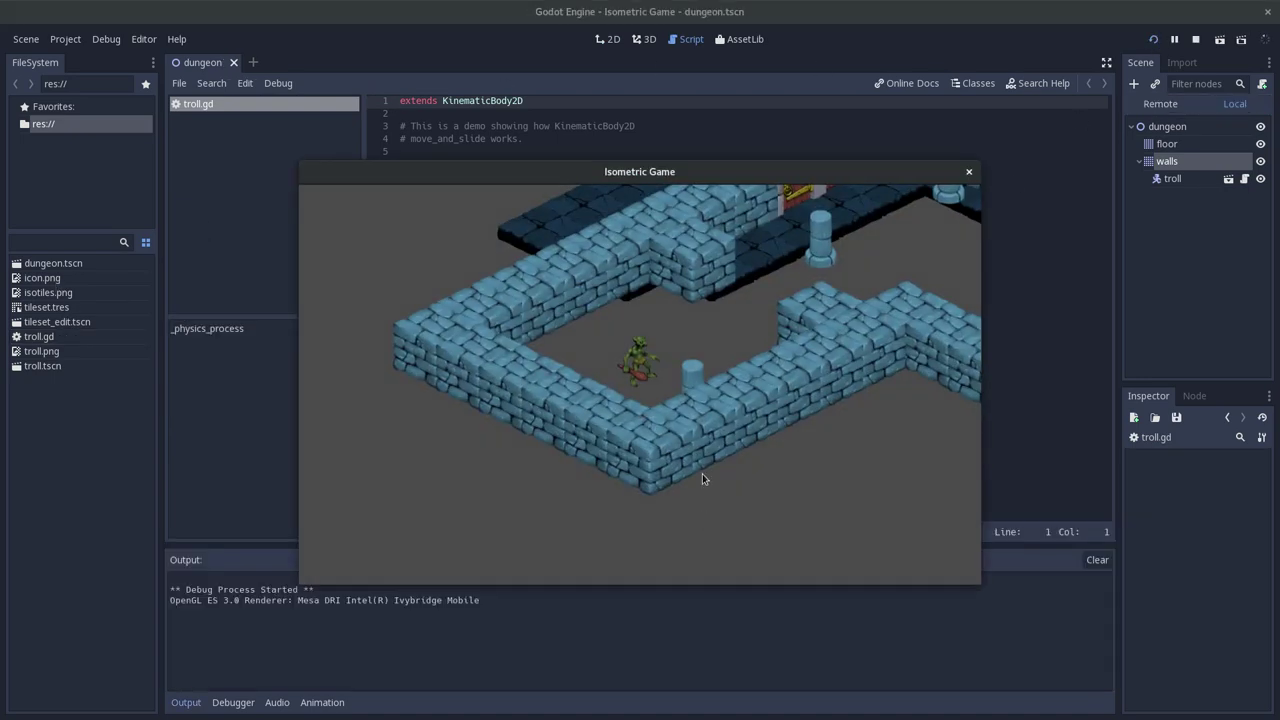
Walk the troll up and right into a doorway, then back out to the right.
key(Right)
key(Up)
key(Right)
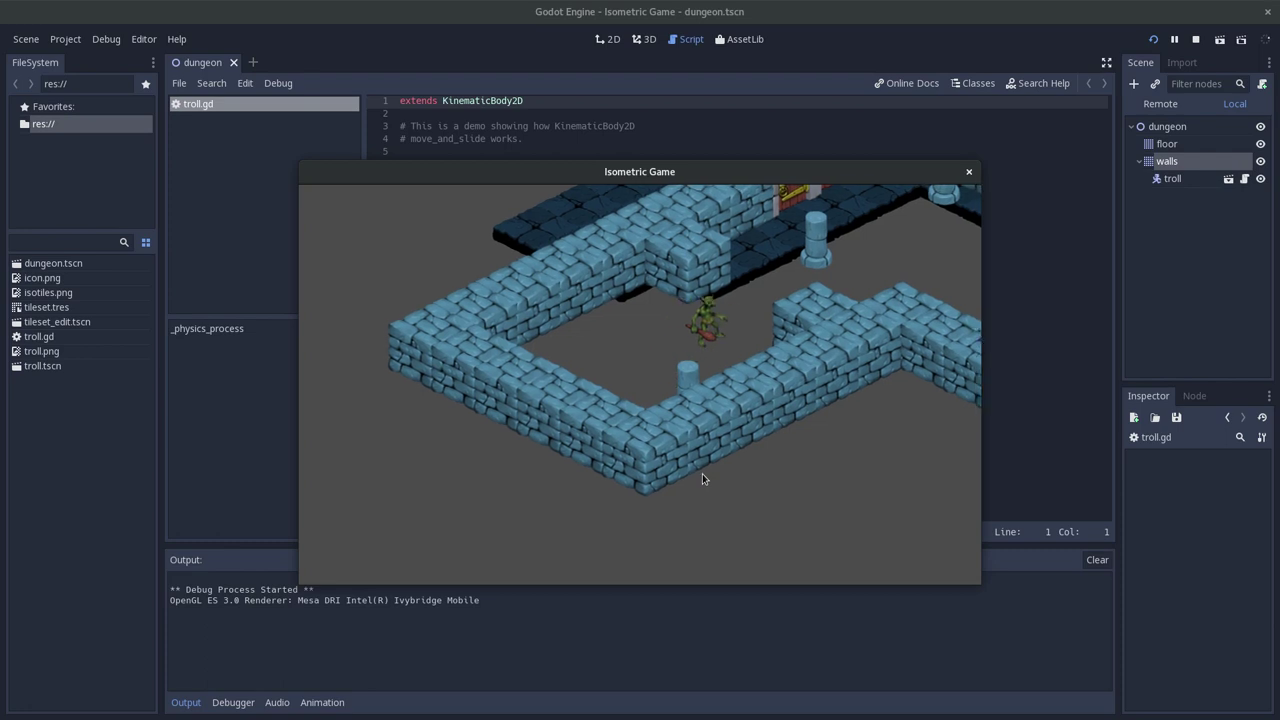
key(Up)
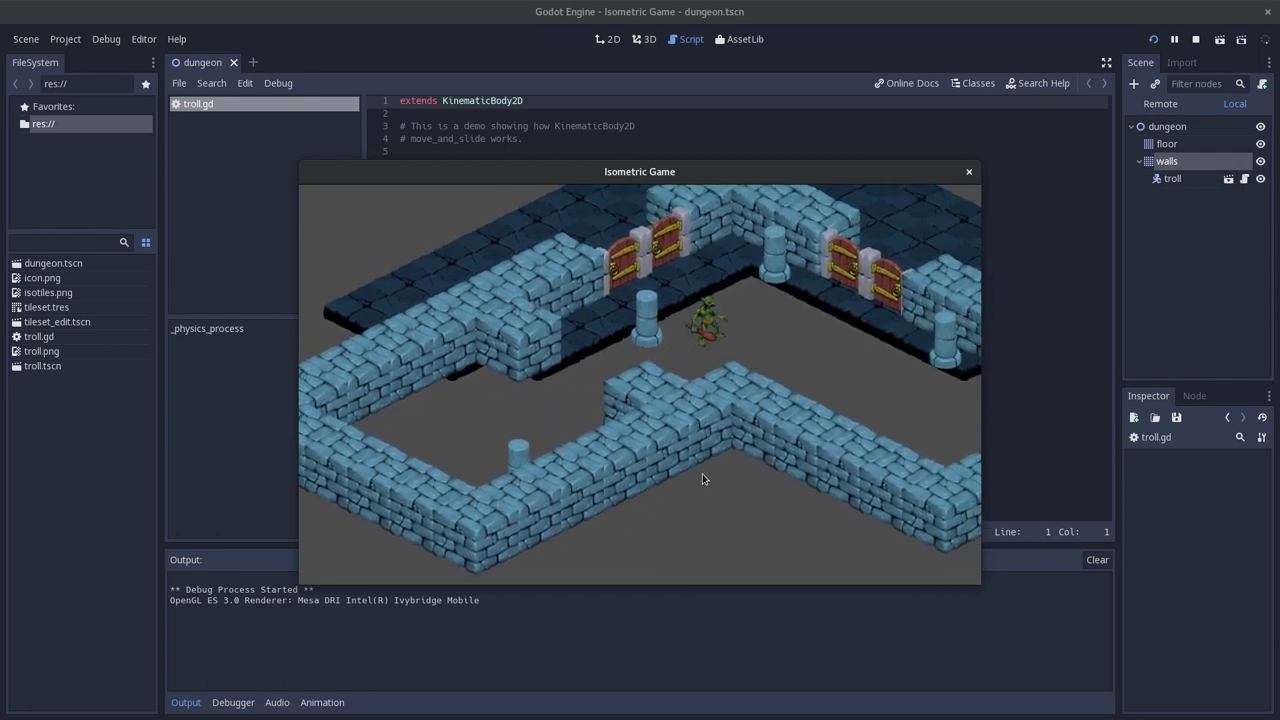
key(Down)
key(Right)
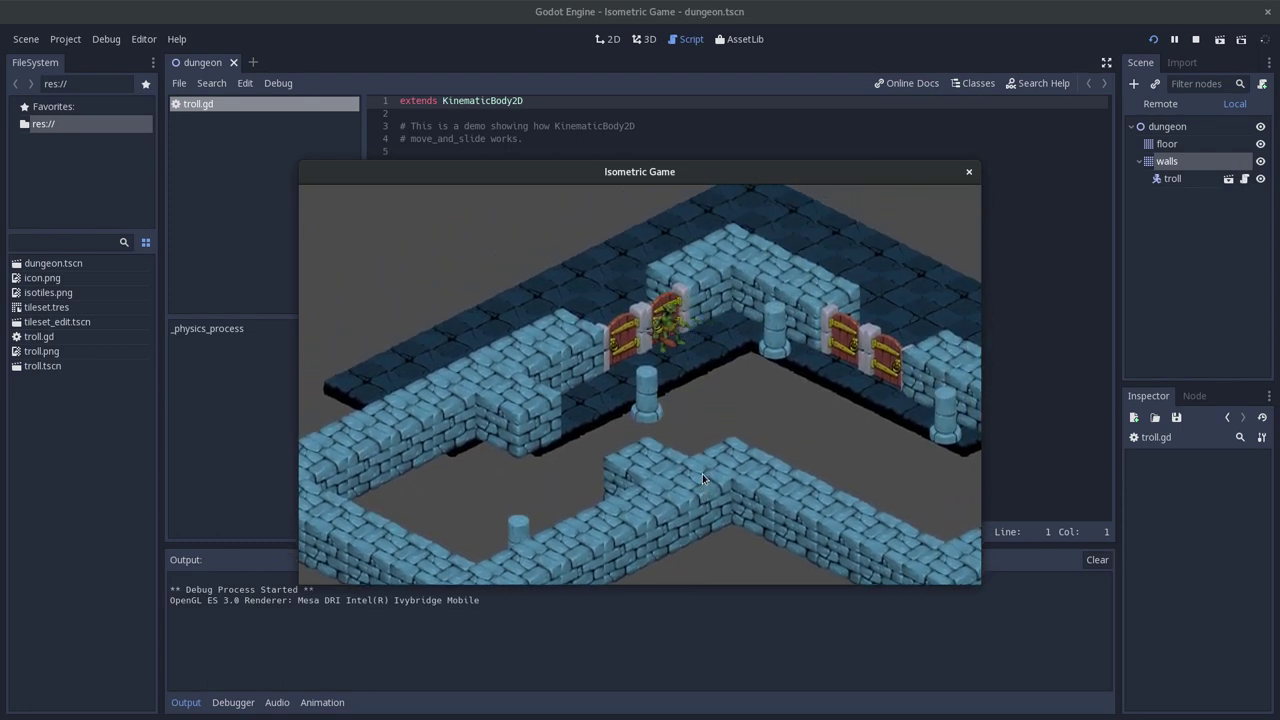
key(Right)
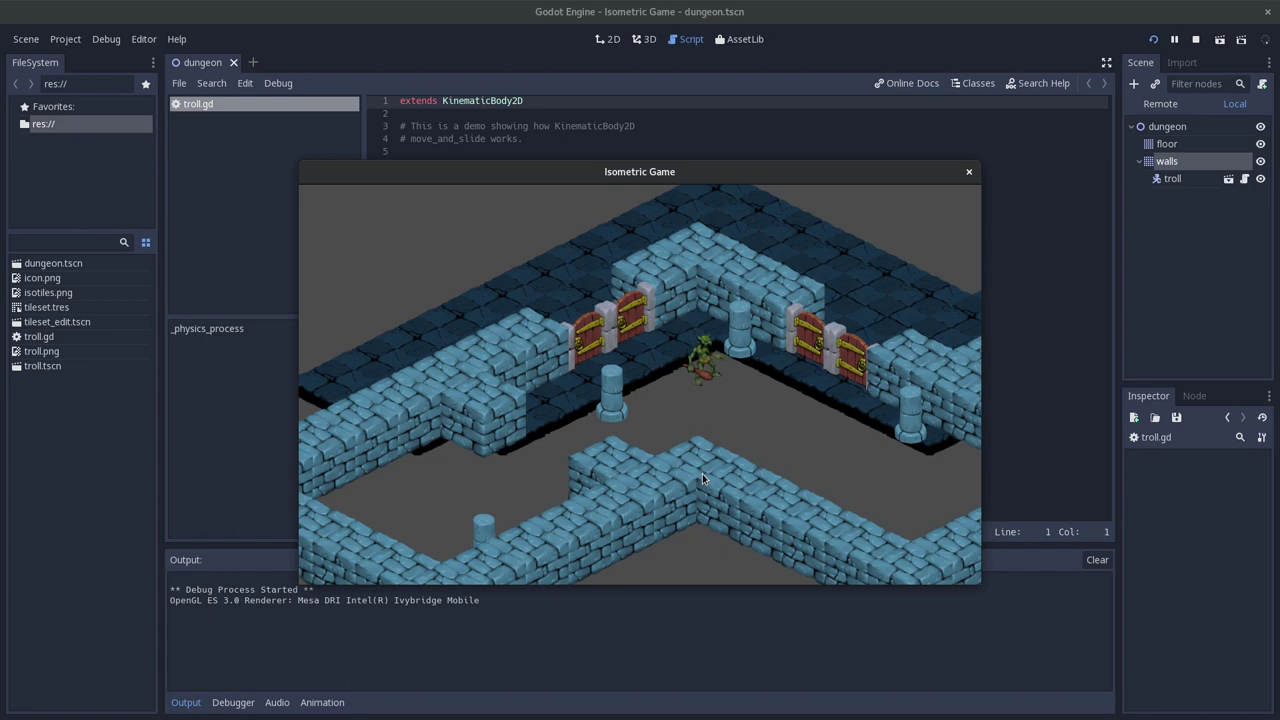
Walk the troll down-right and then up-right through the dungeon.
key(Down)
key(Right)
key(Down)
key(Right)
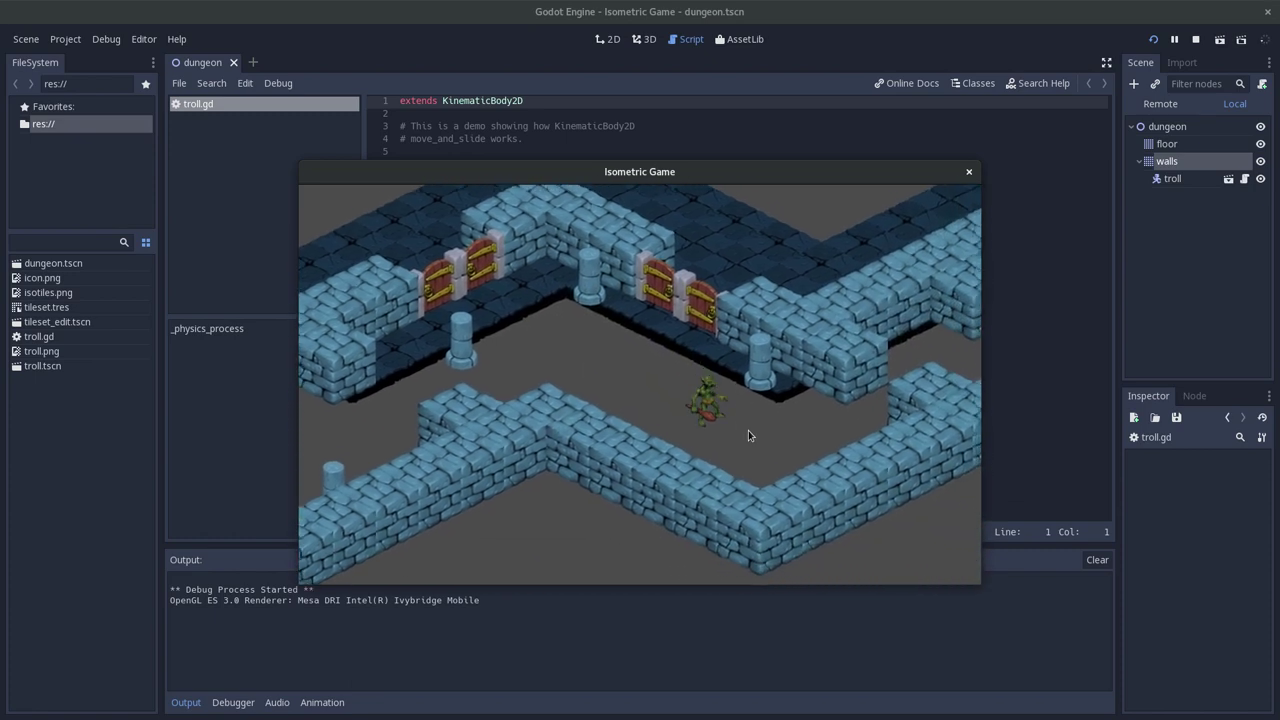
key(Up)
key(Right)
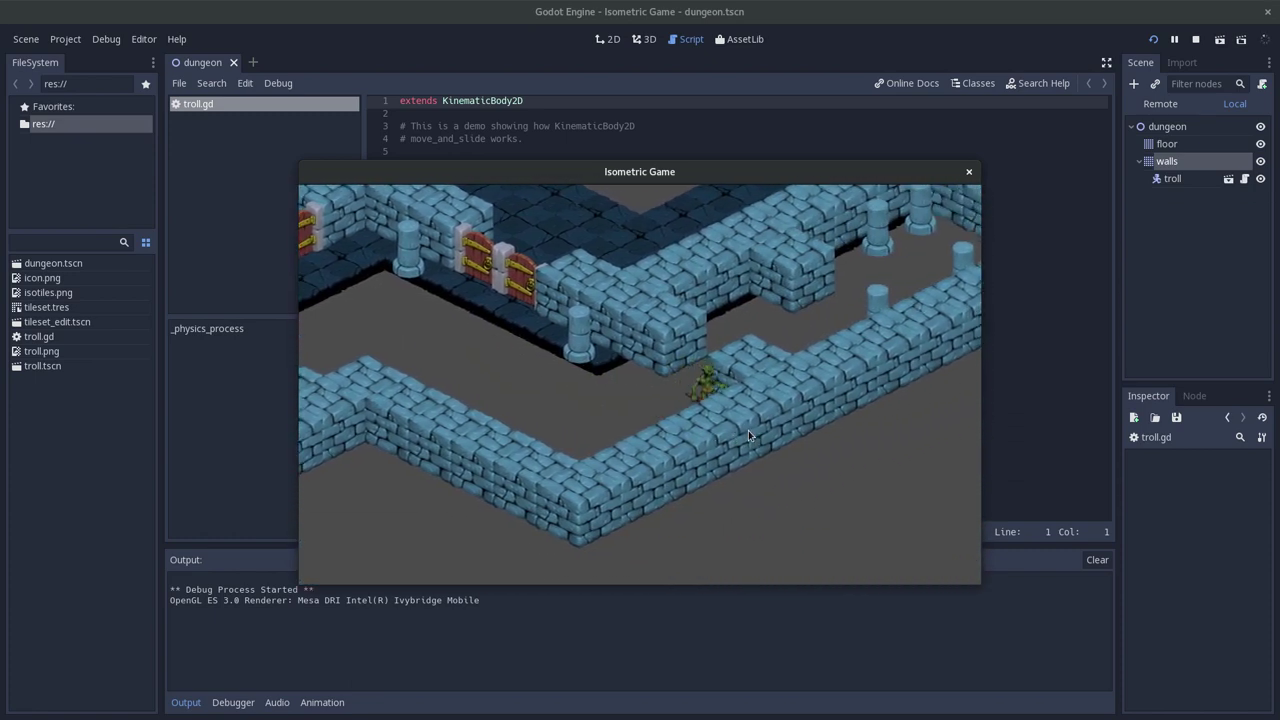
key(Up)
key(Right)
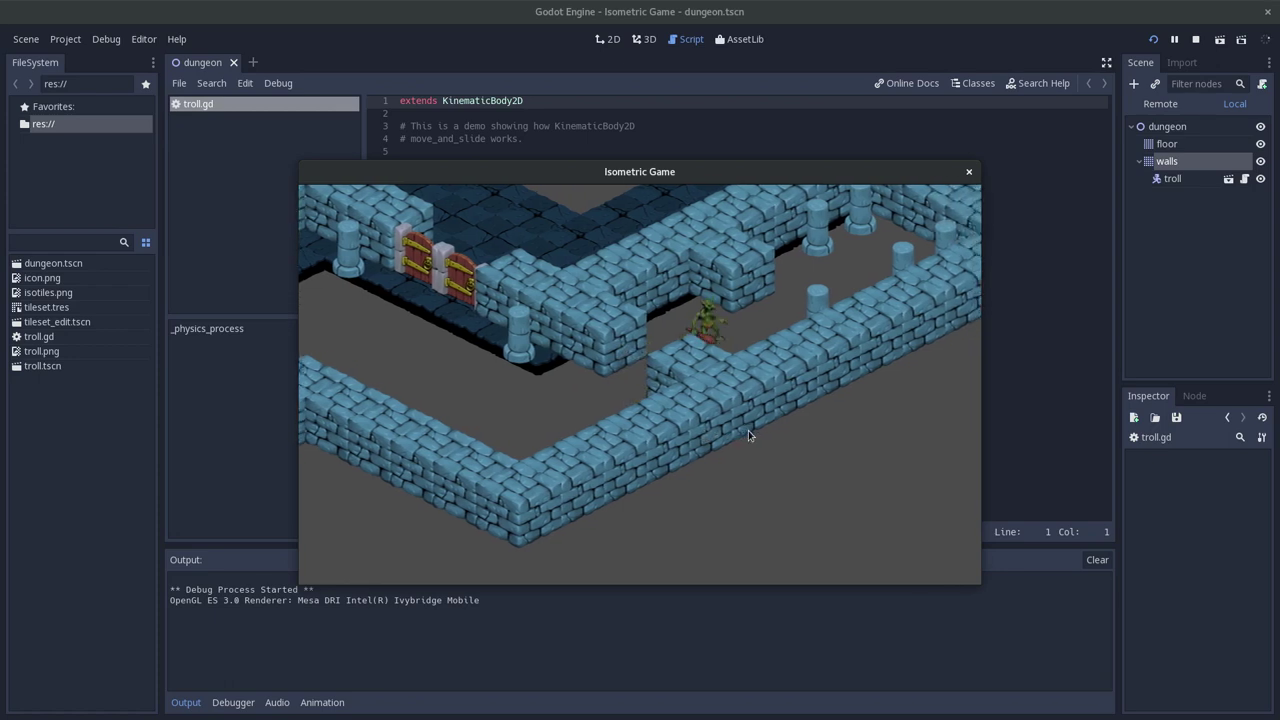
Walk the troll down-left and up-left, then close the Isometric Game window.
key(Down)
key(Left)
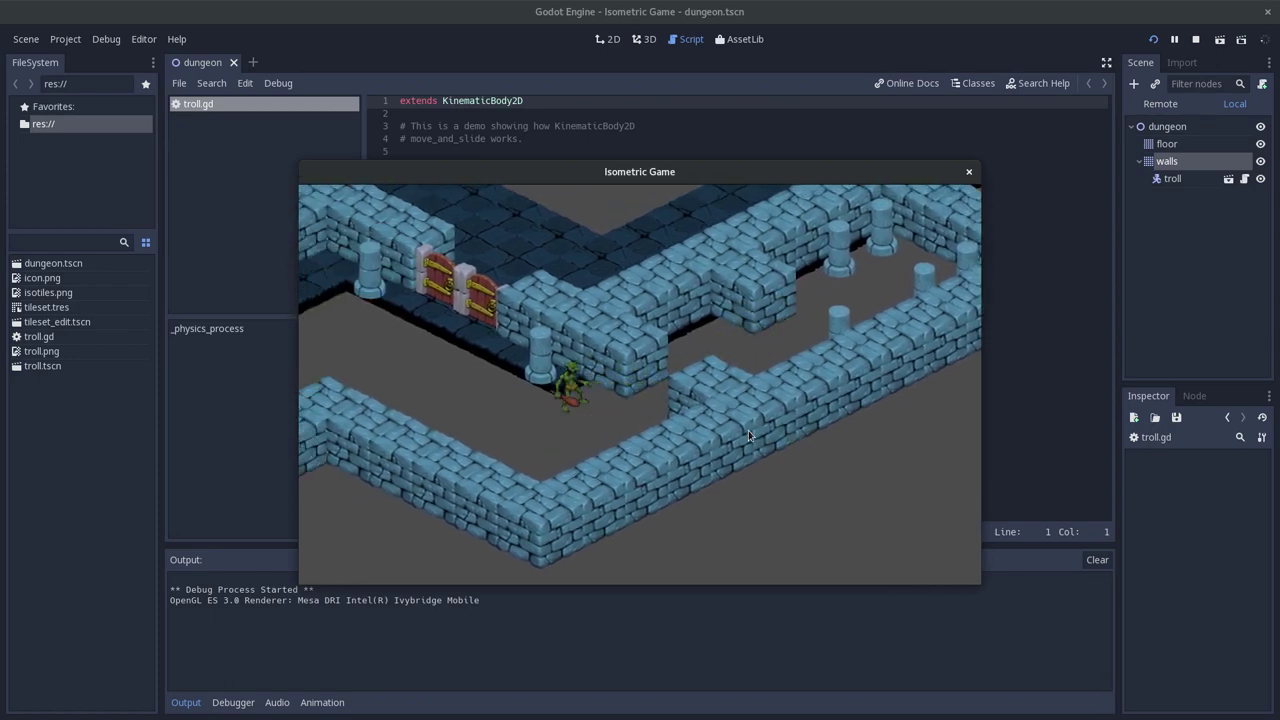
key(Left)
key(Up)
key(Left)
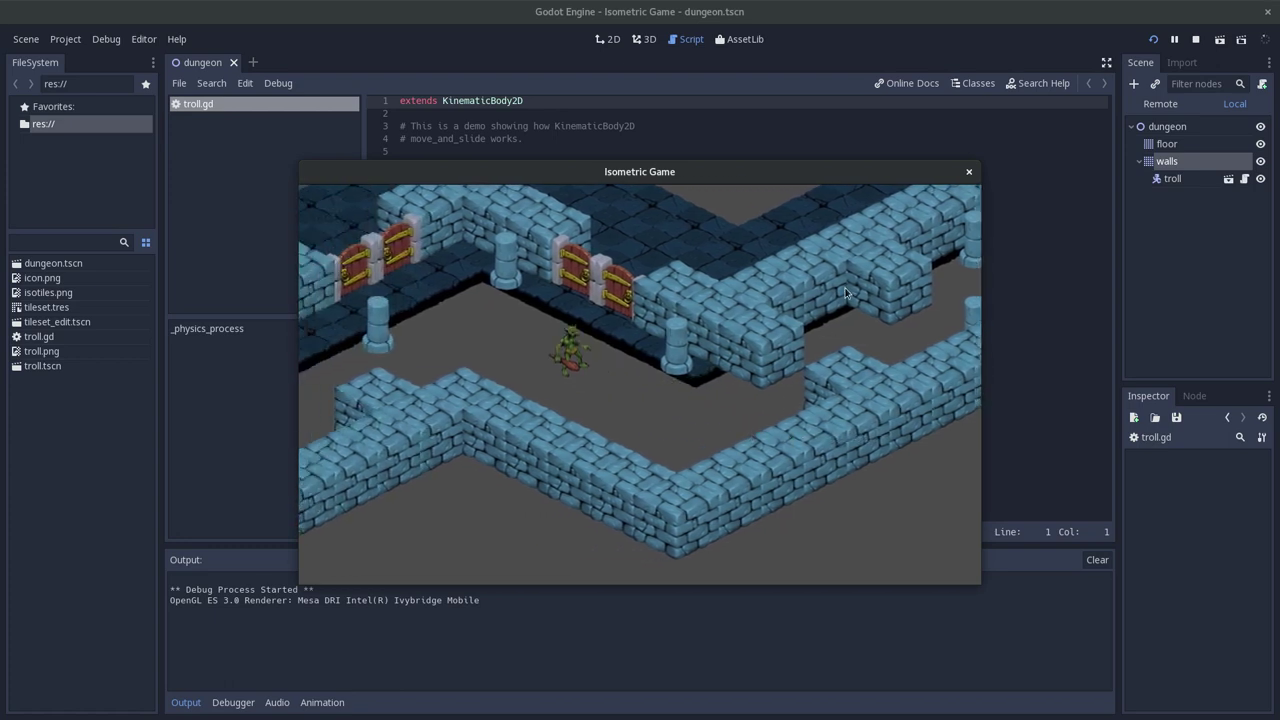
click(969, 173)
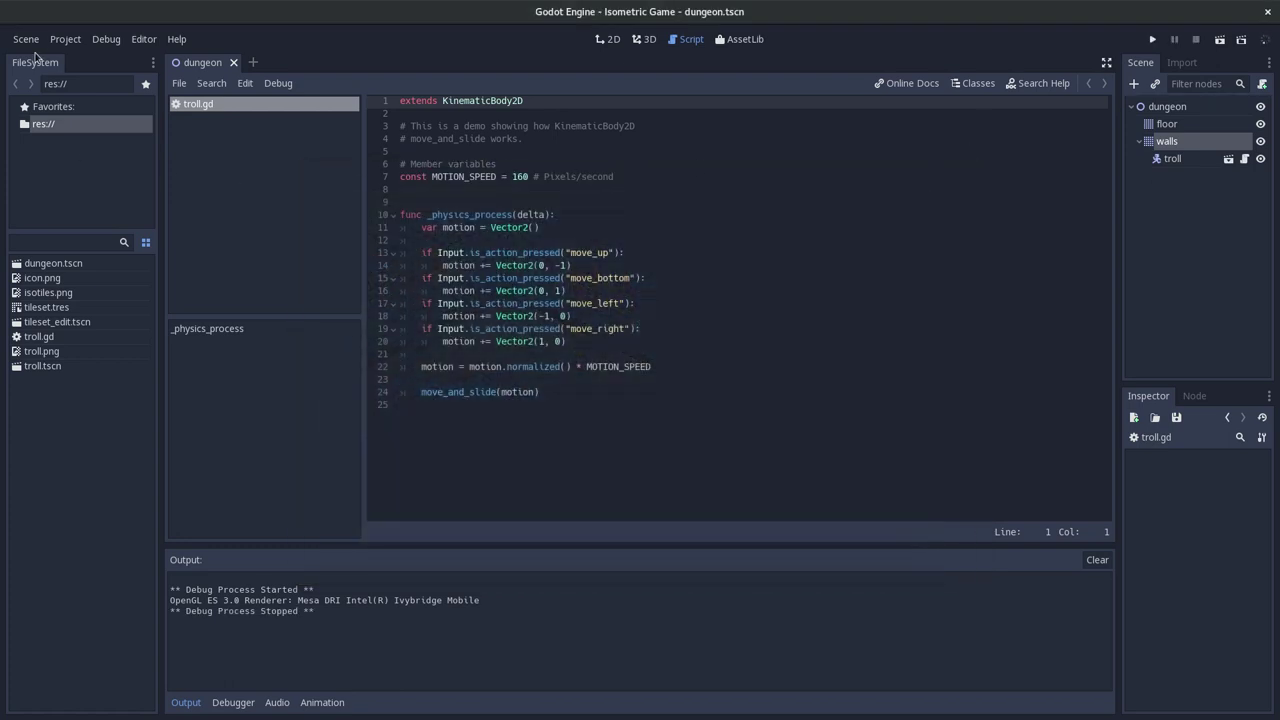
Quit the Isometric Game project to the Project List, confirm, and scroll through the demo projects.
click(140, 40)
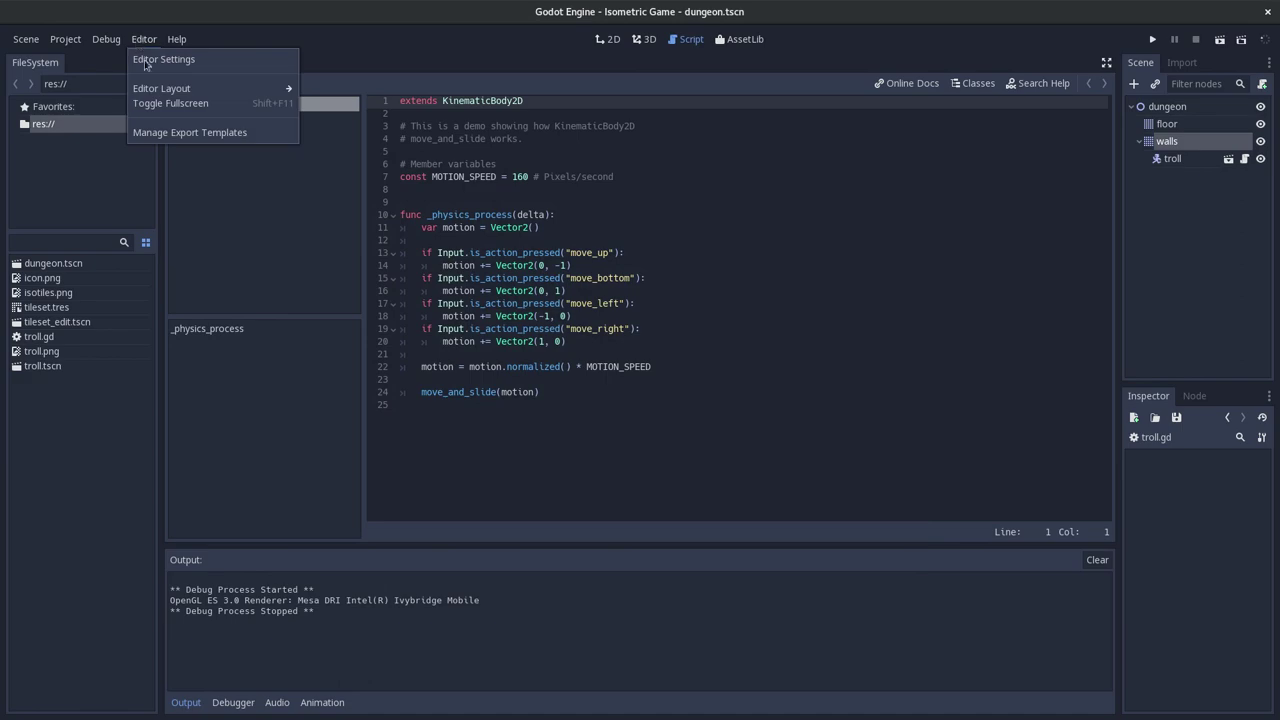
click(66, 40)
click(66, 40)
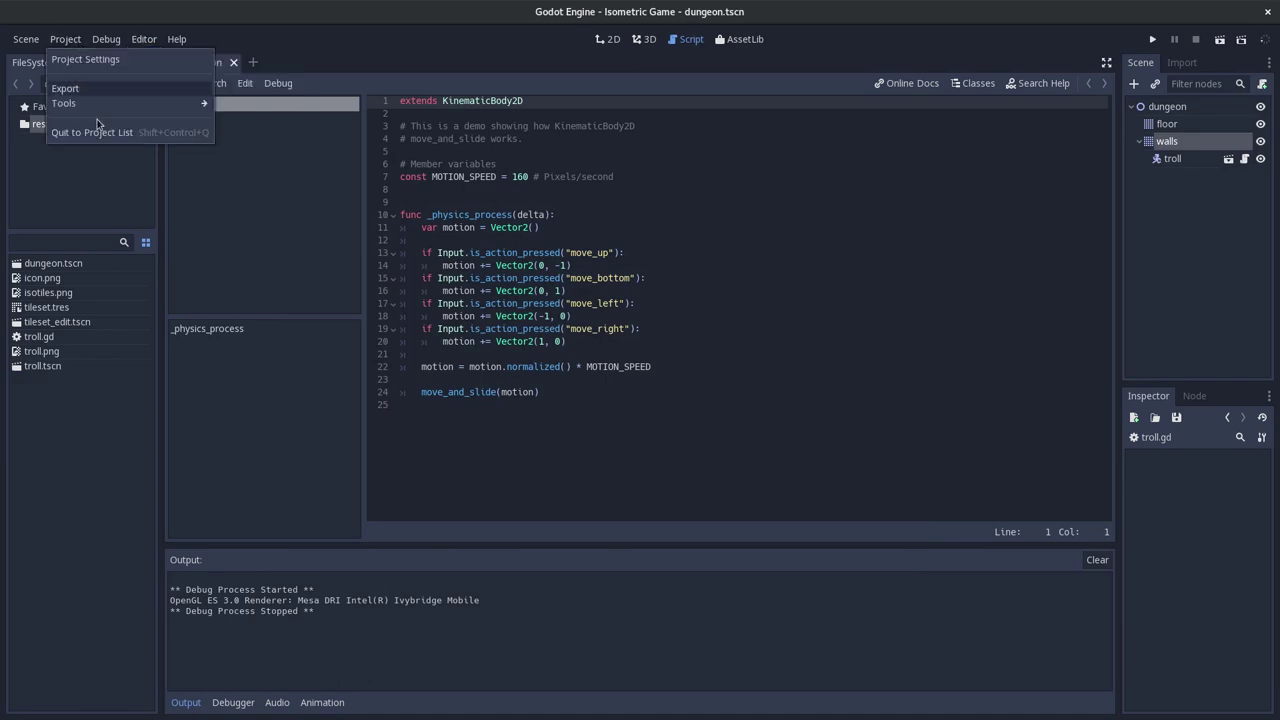
click(104, 130)
click(683, 388)
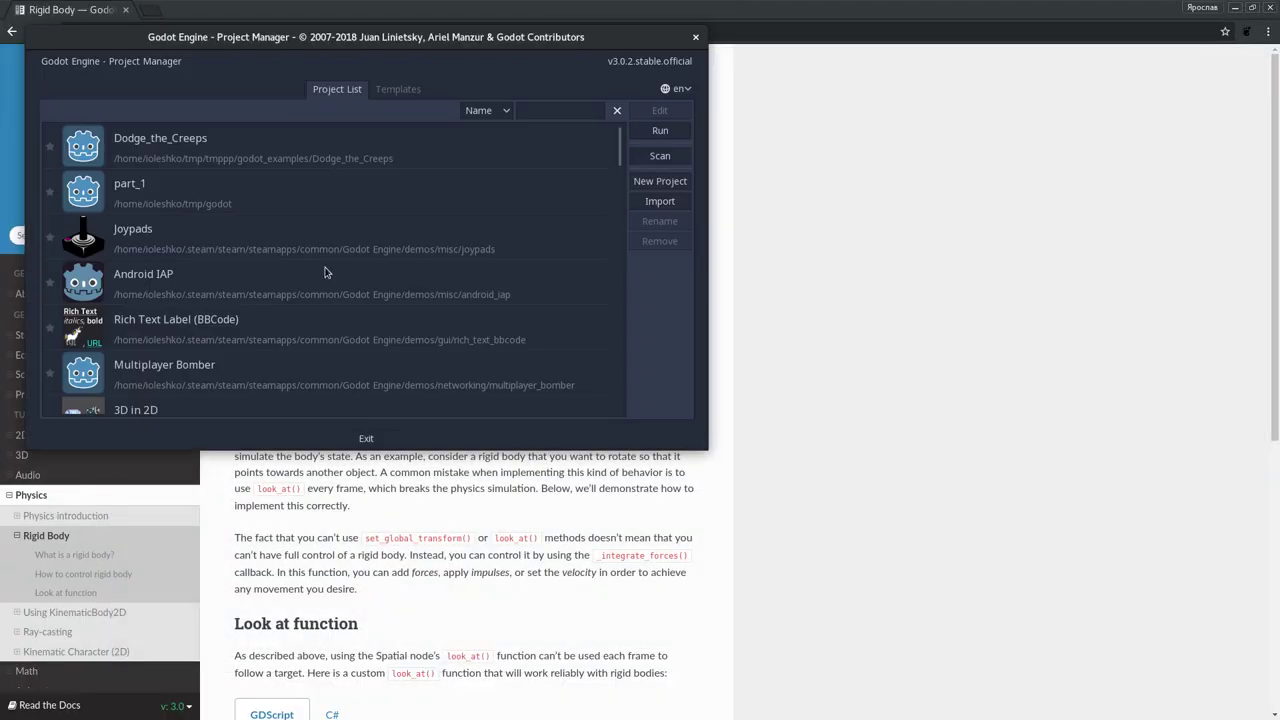
scroll(326, 285, down, 5)
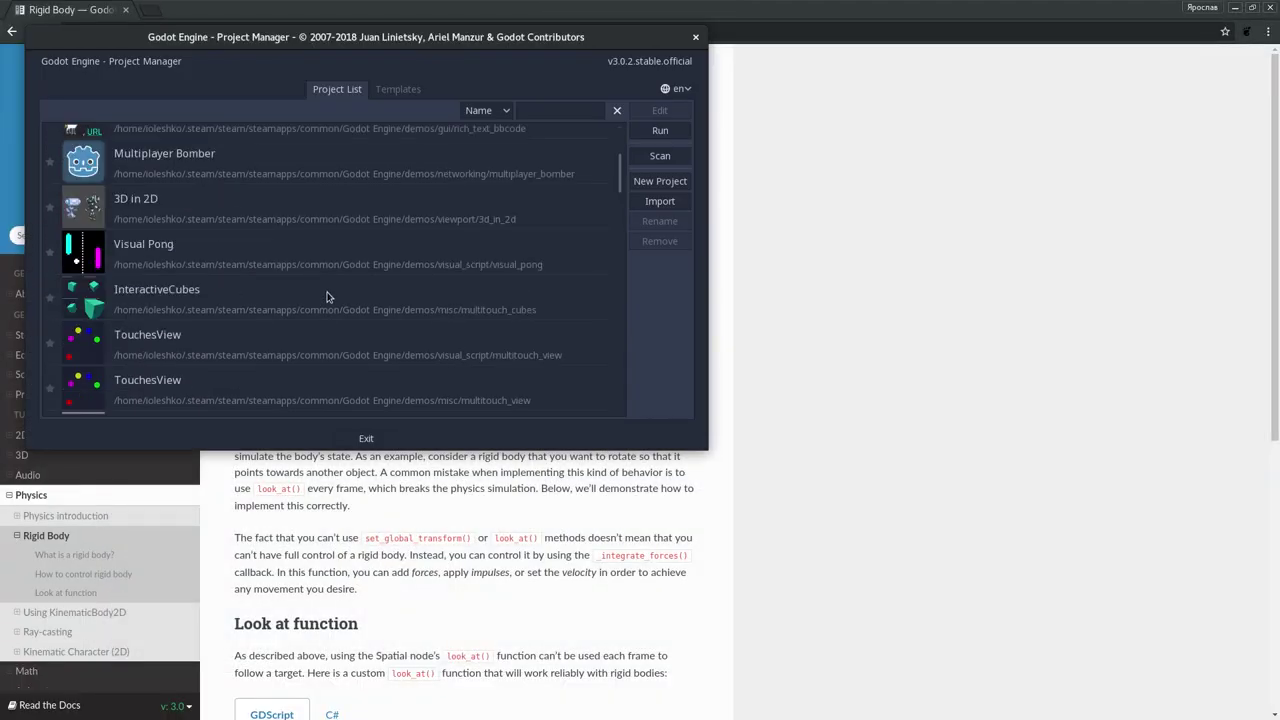
scroll(326, 296, up, 3)
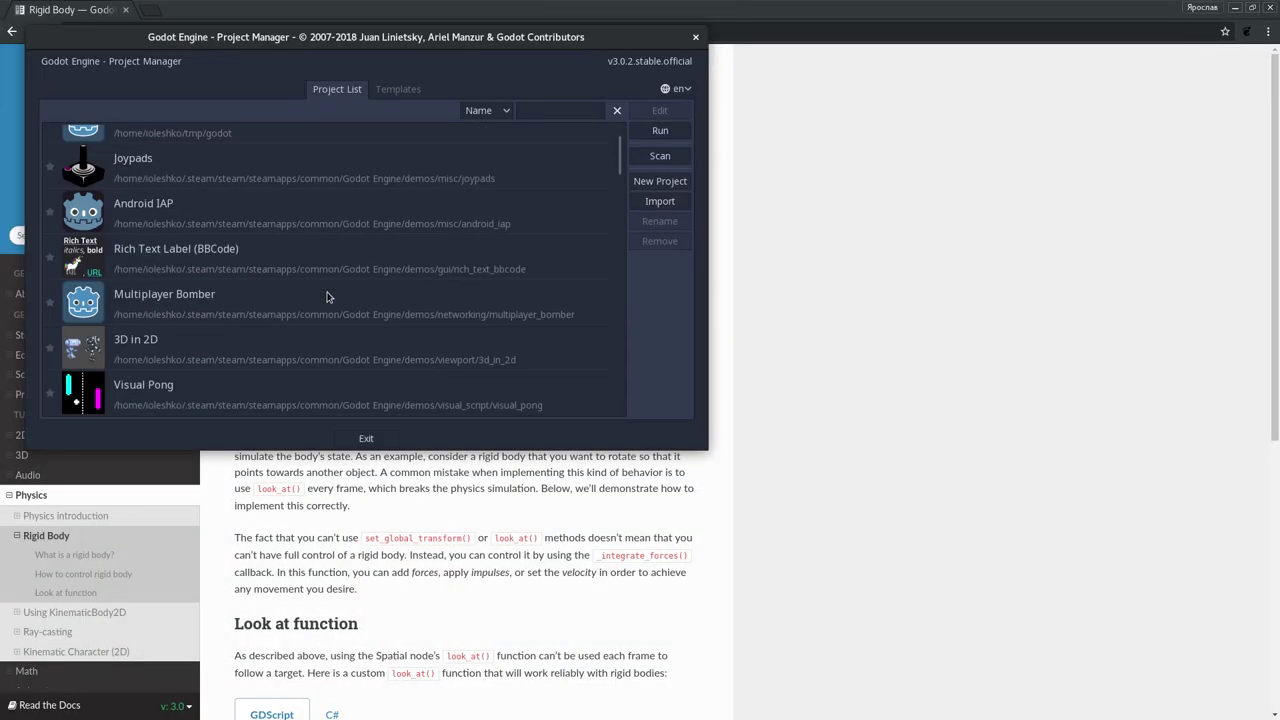
scroll(326, 296, up, 2)
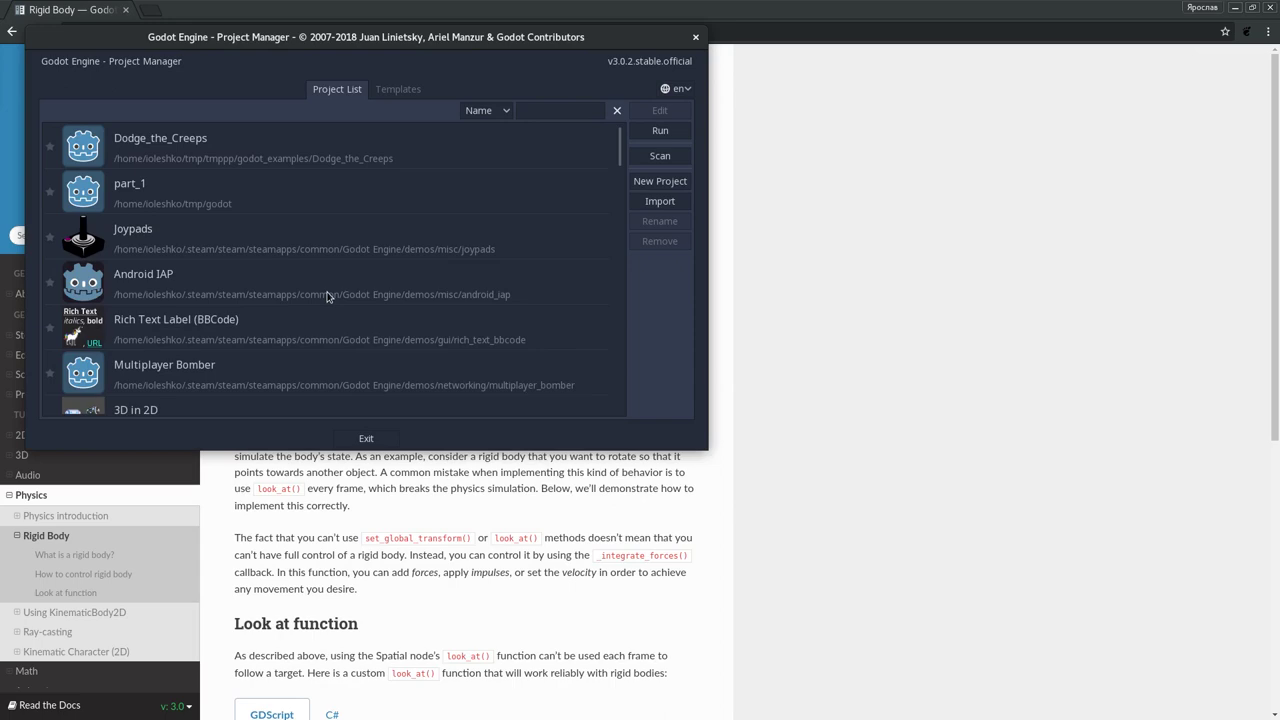
Open and run the Android IAP demo, then query its in-app items.
double_click(149, 292)
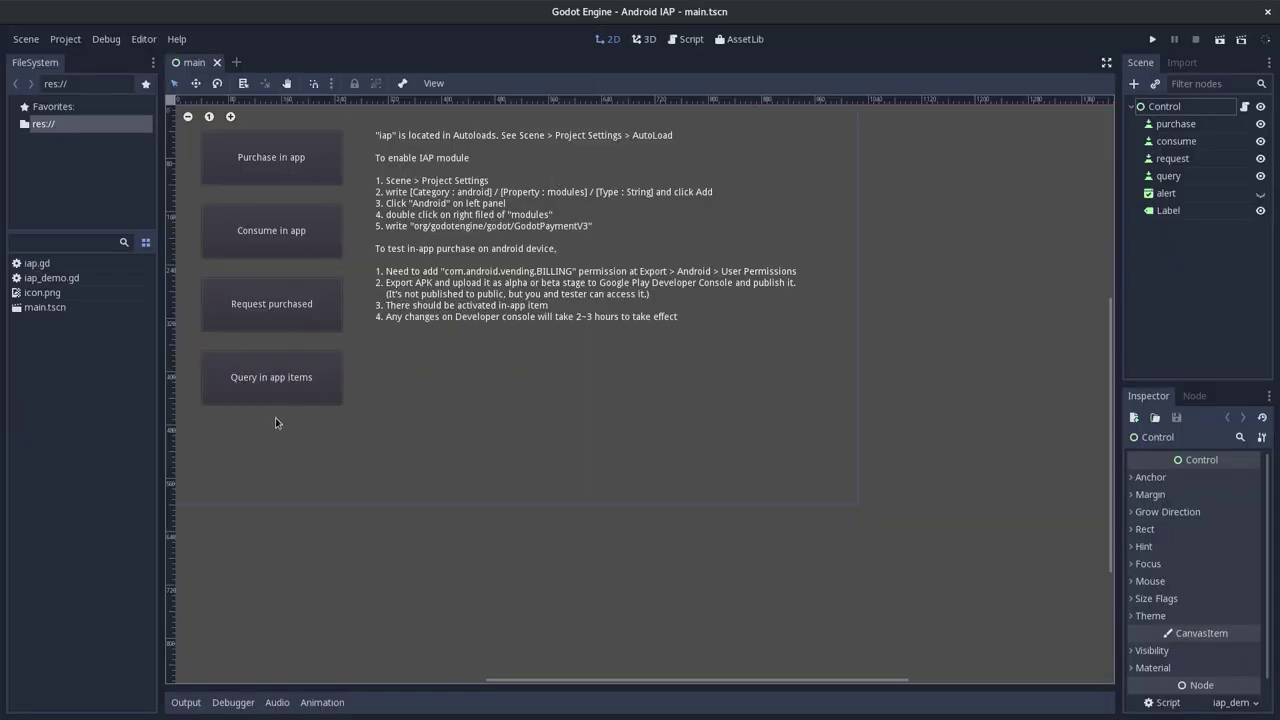
click(1152, 40)
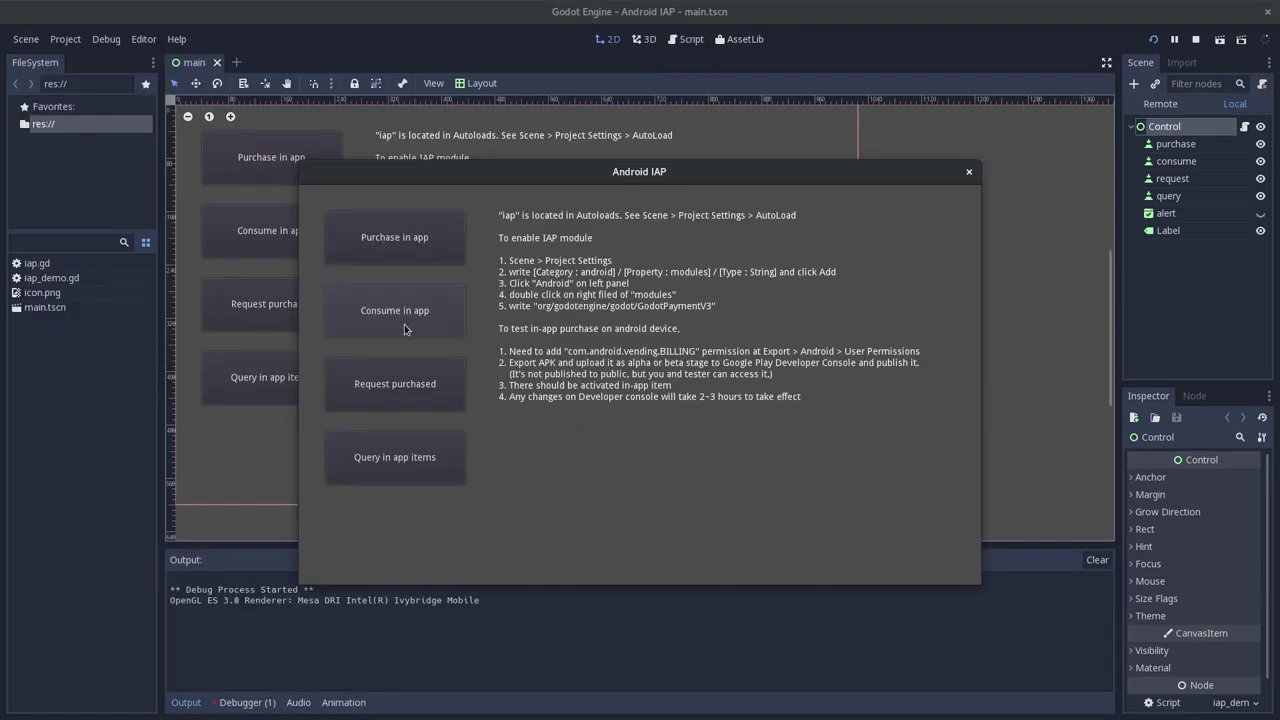
click(424, 464)
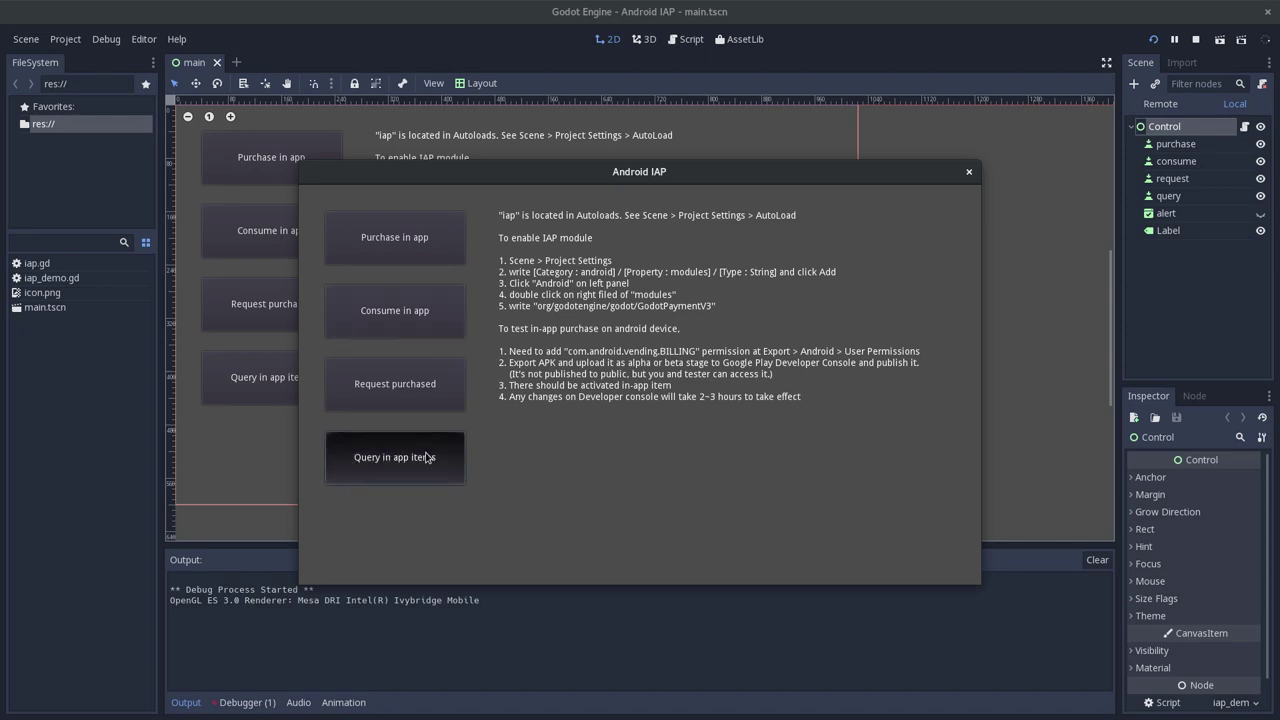
Close the Android IAP game and quit the project to the Project List.
click(967, 174)
click(106, 39)
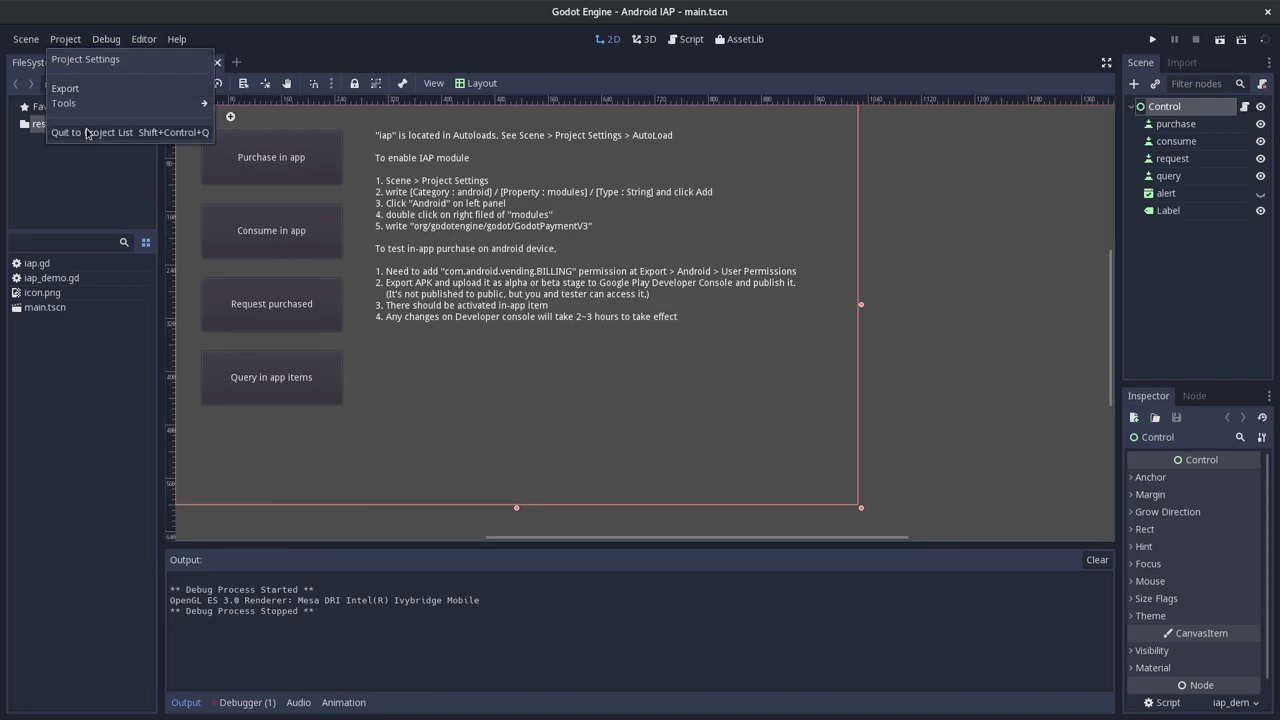
click(86, 131)
Confirm returning to the Project Manager and scroll down the project list.
click(682, 387)
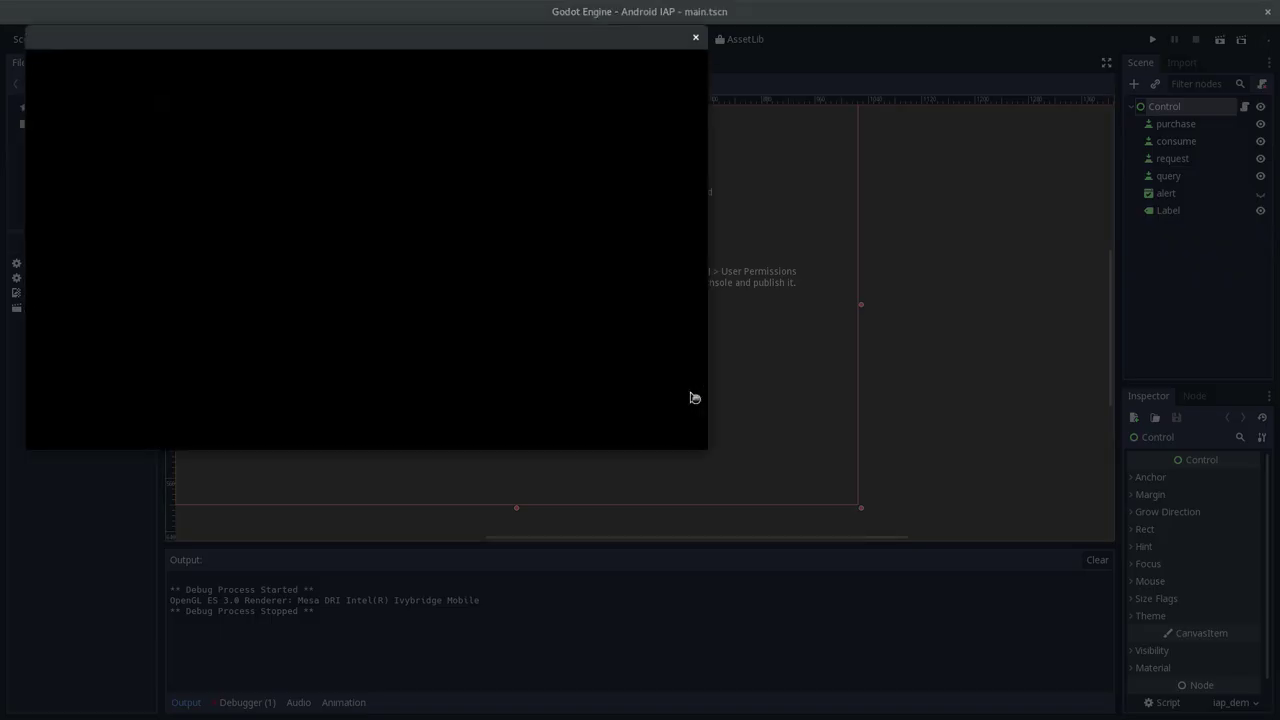
scroll(486, 271, down, 5)
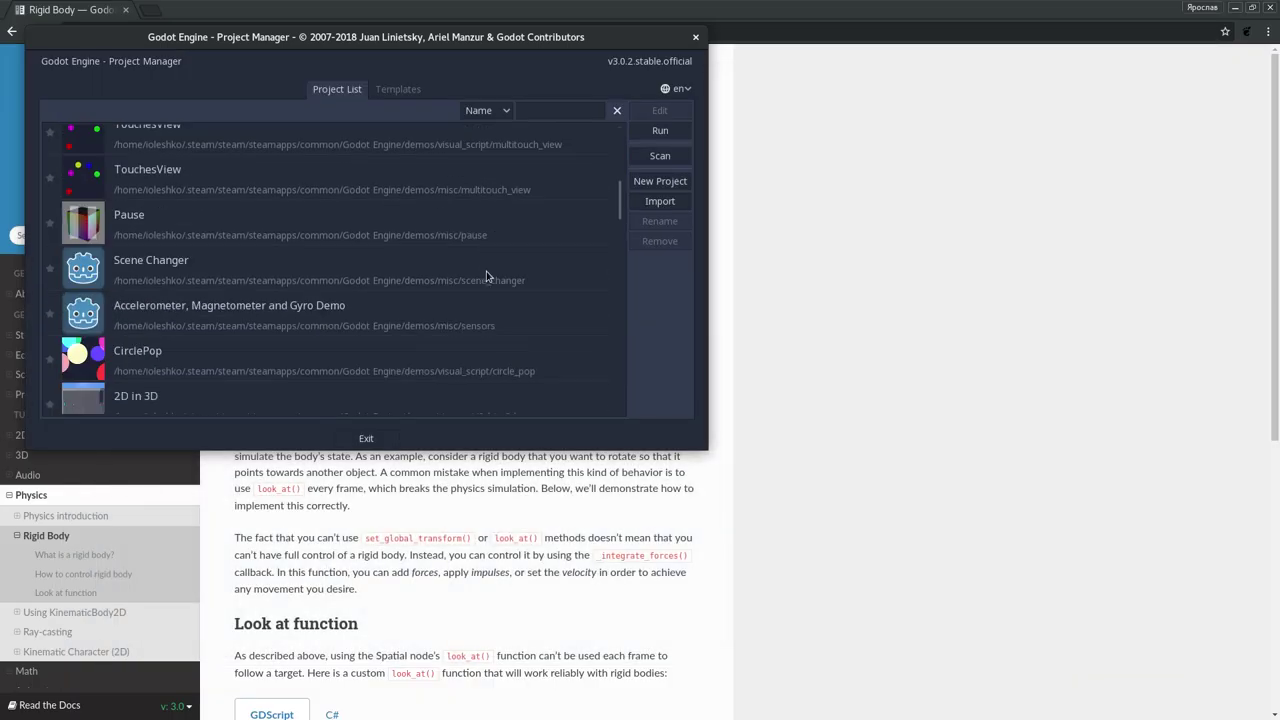
scroll(486, 271, down, 5)
scroll(486, 271, down, 5)
scroll(518, 279, down, 5)
scroll(519, 279, down, 2)
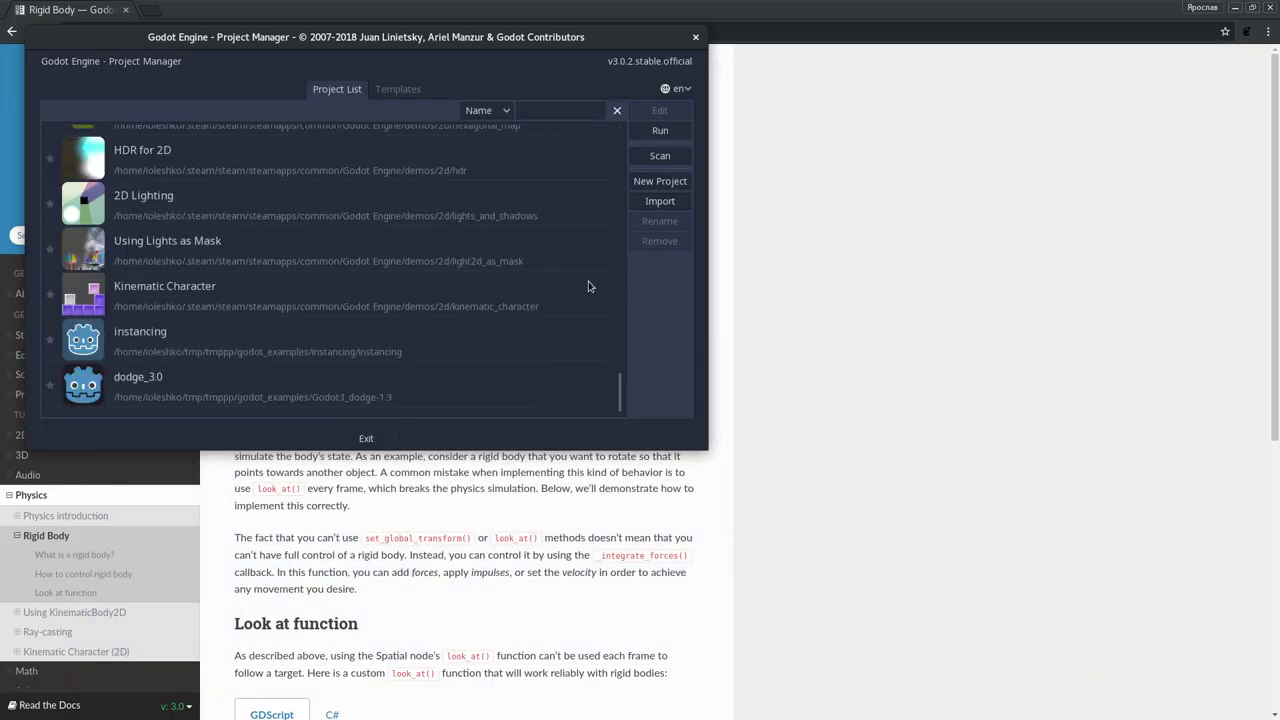
Browse Templates, checking Site (godotengine.org), Category and Sort (Rating), then return to Project List.
click(398, 90)
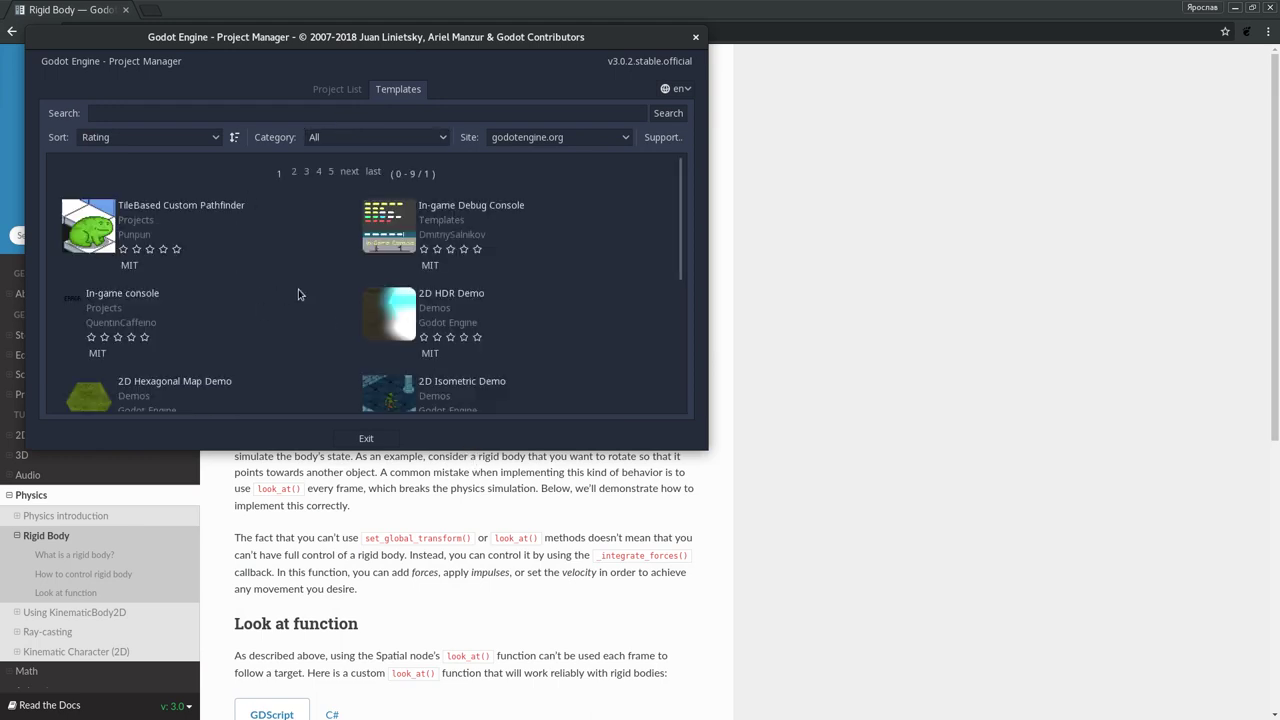
click(535, 139)
click(535, 139)
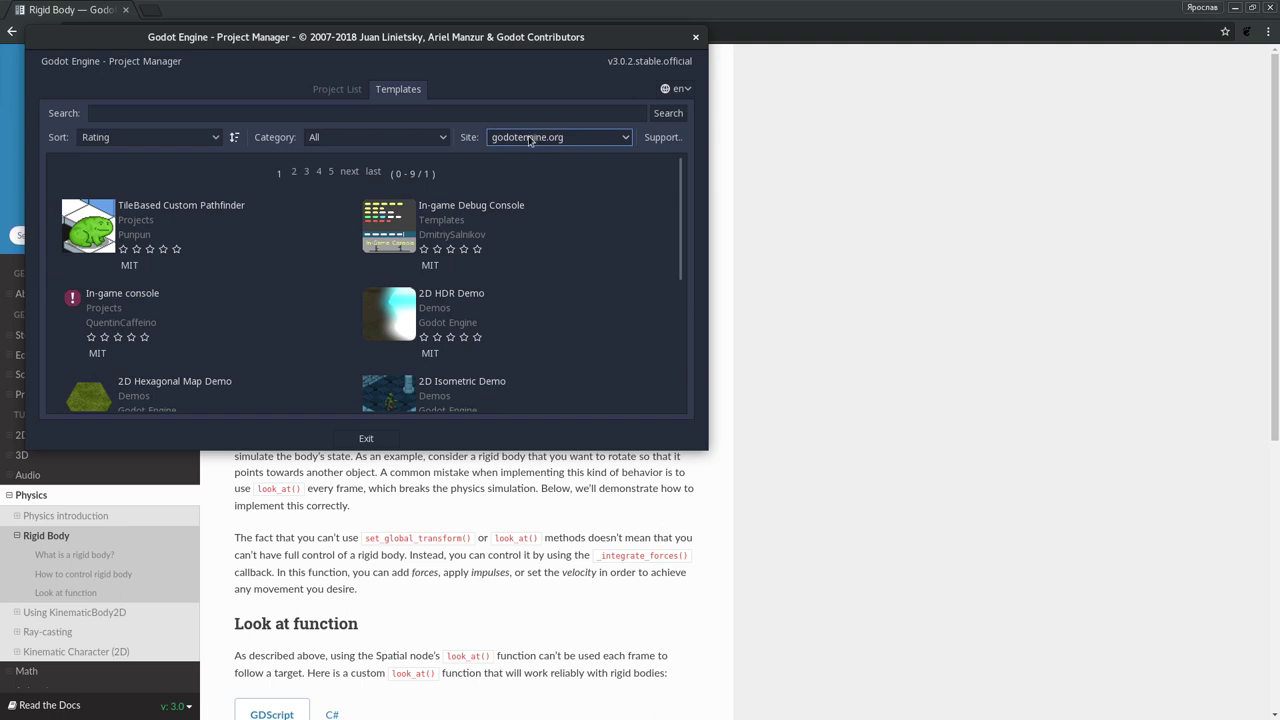
click(400, 142)
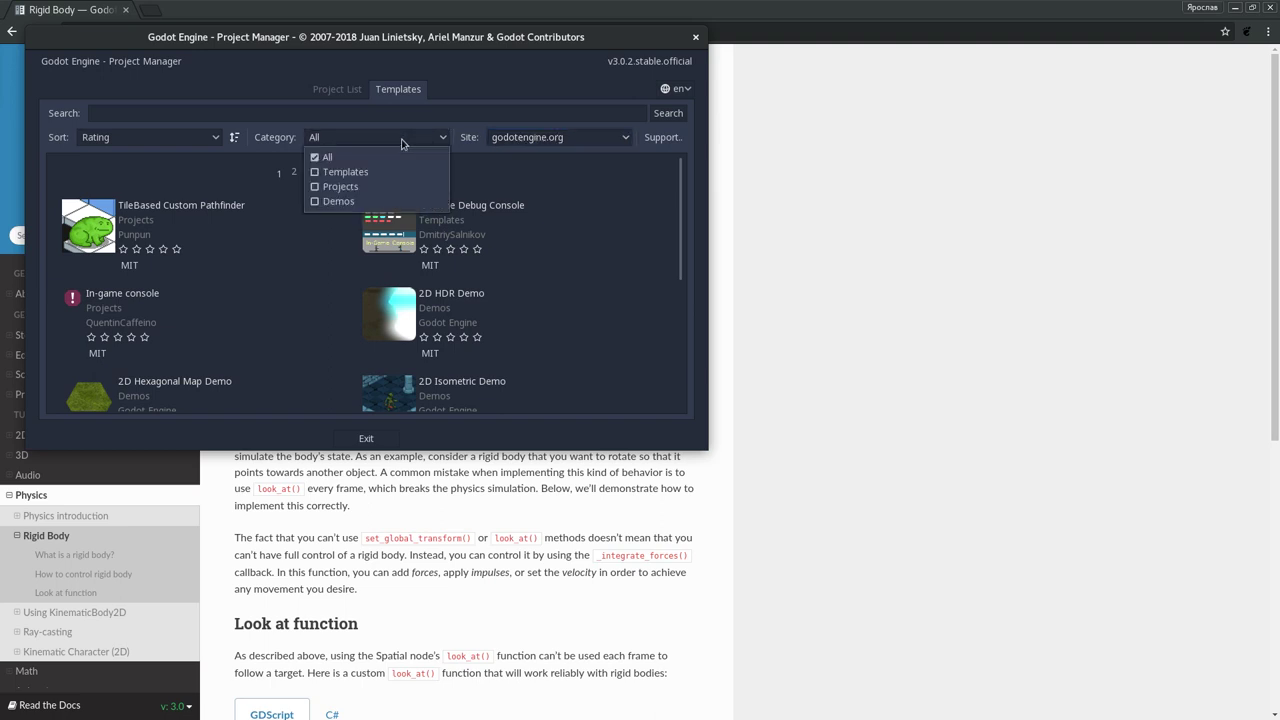
click(402, 143)
click(176, 141)
click(176, 141)
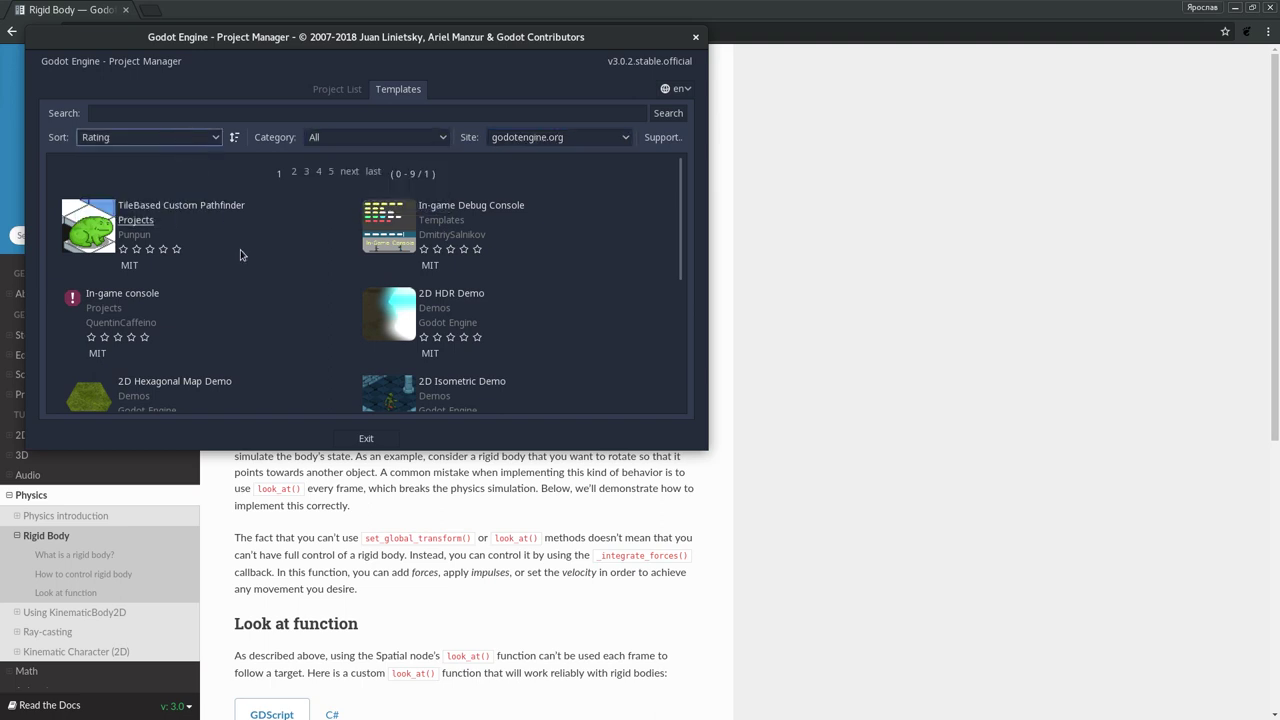
scroll(524, 239, down, 5)
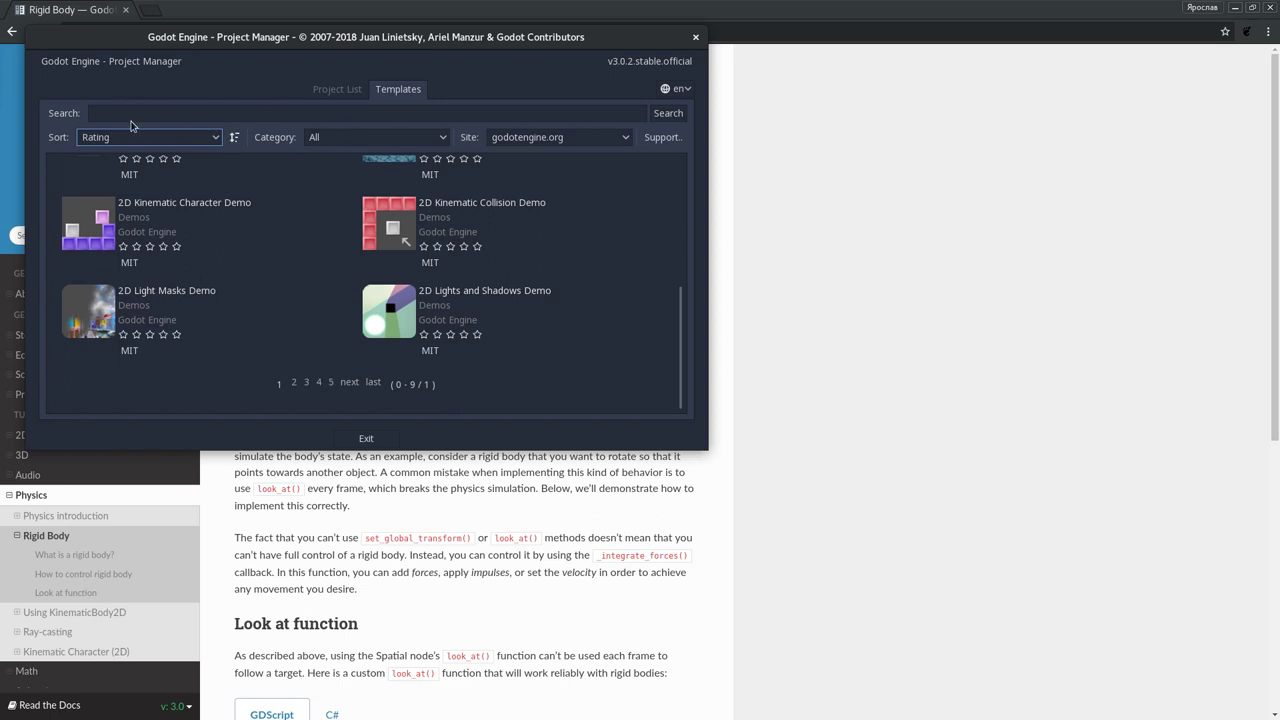
click(338, 90)
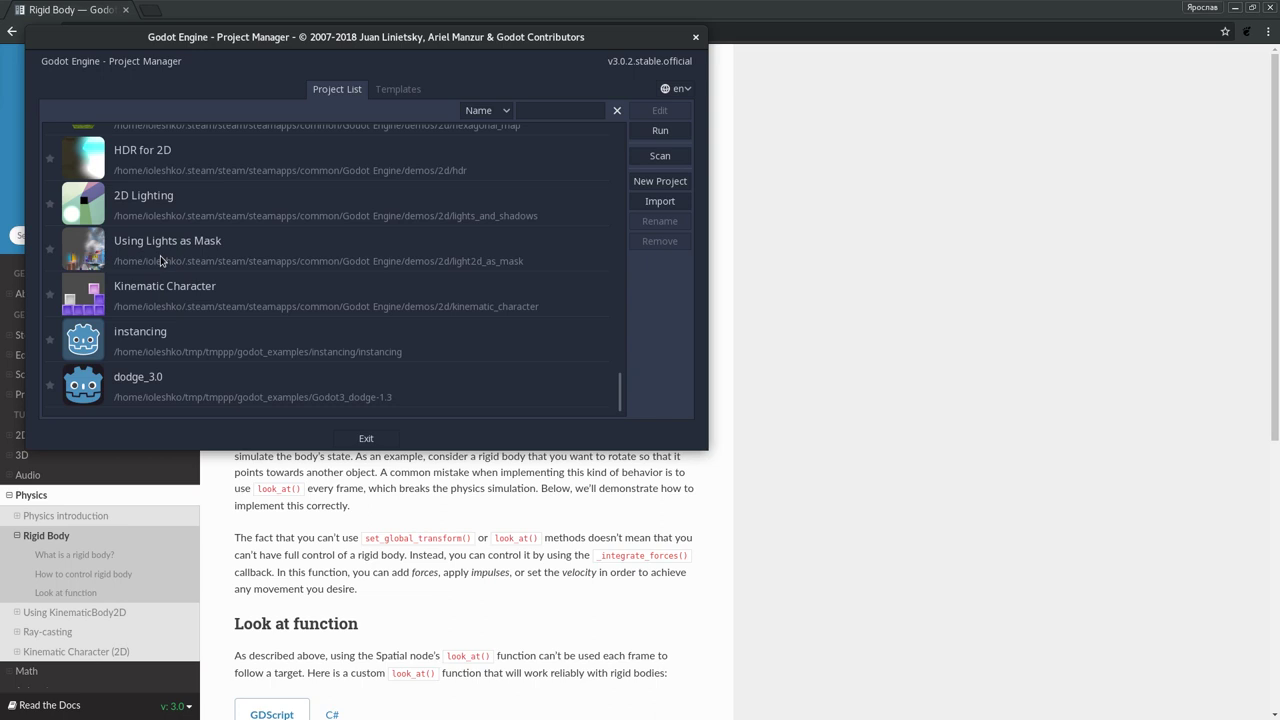
Open and run the Particle Systems demo to watch fire, smoke, magic and explosion effects, then close it.
scroll(212, 258, up, 3)
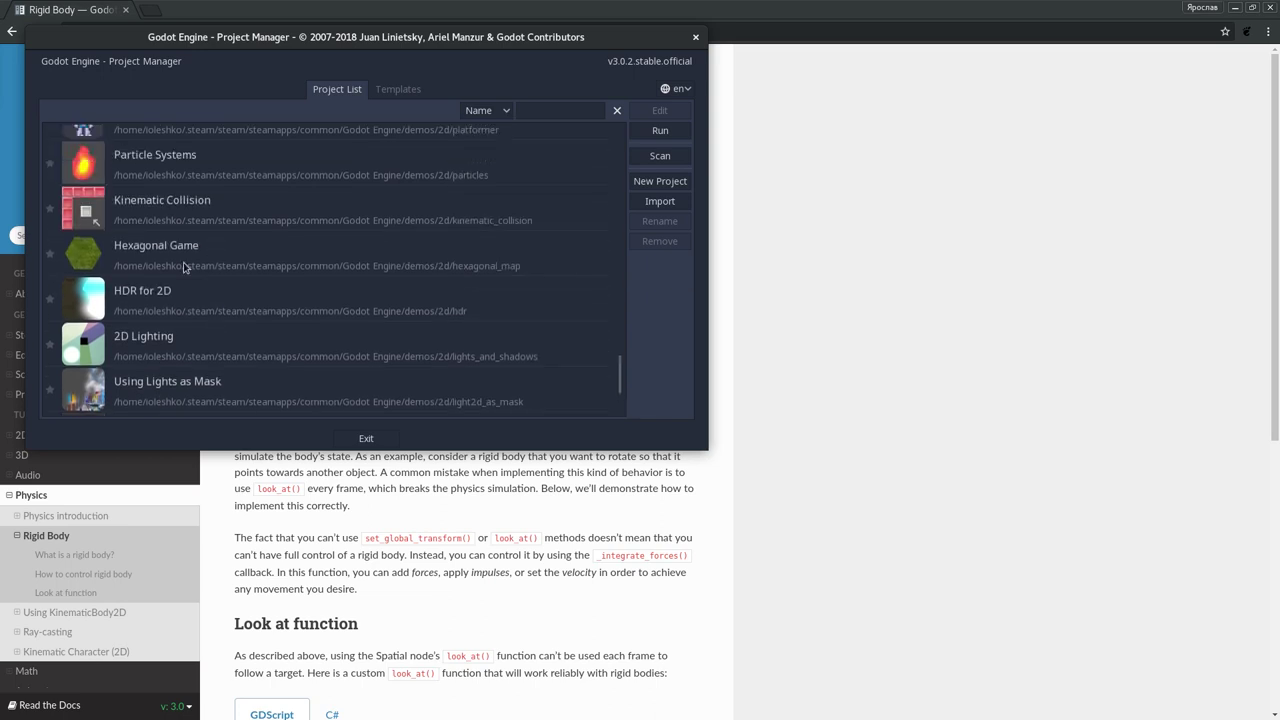
scroll(168, 209, up, 1)
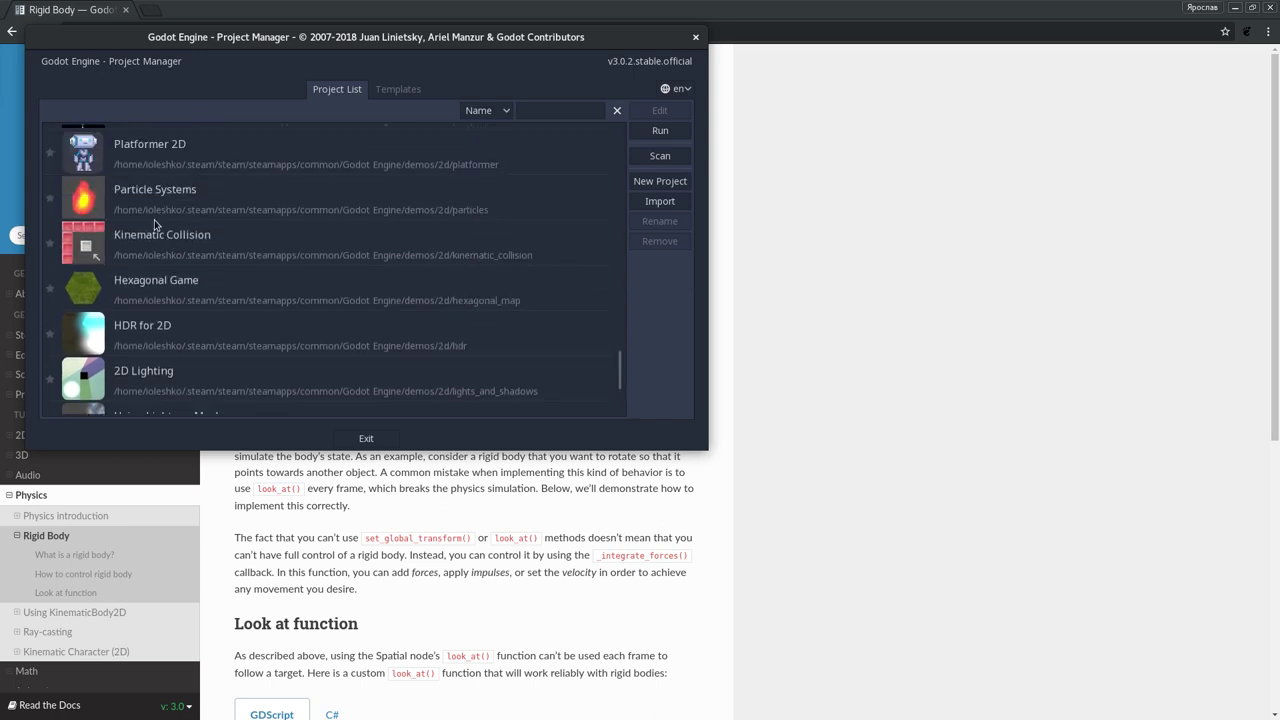
scroll(157, 203, up, 2)
double_click(136, 278)
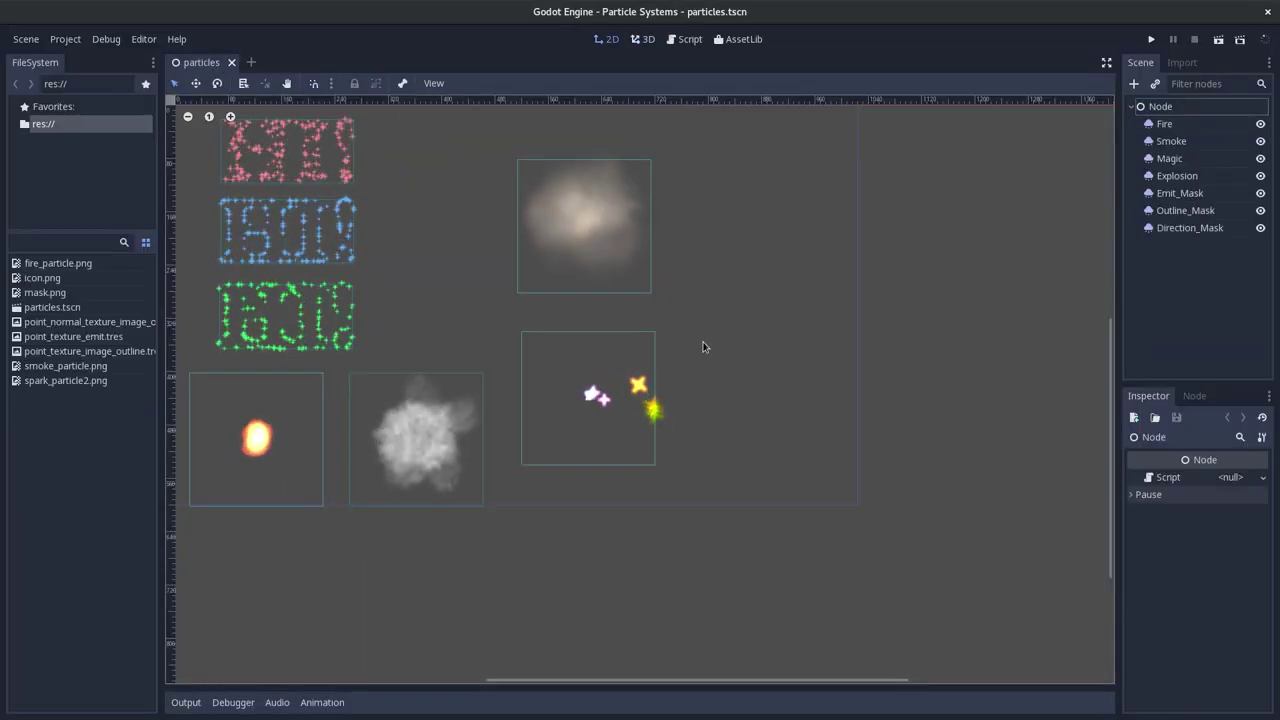
click(1155, 40)
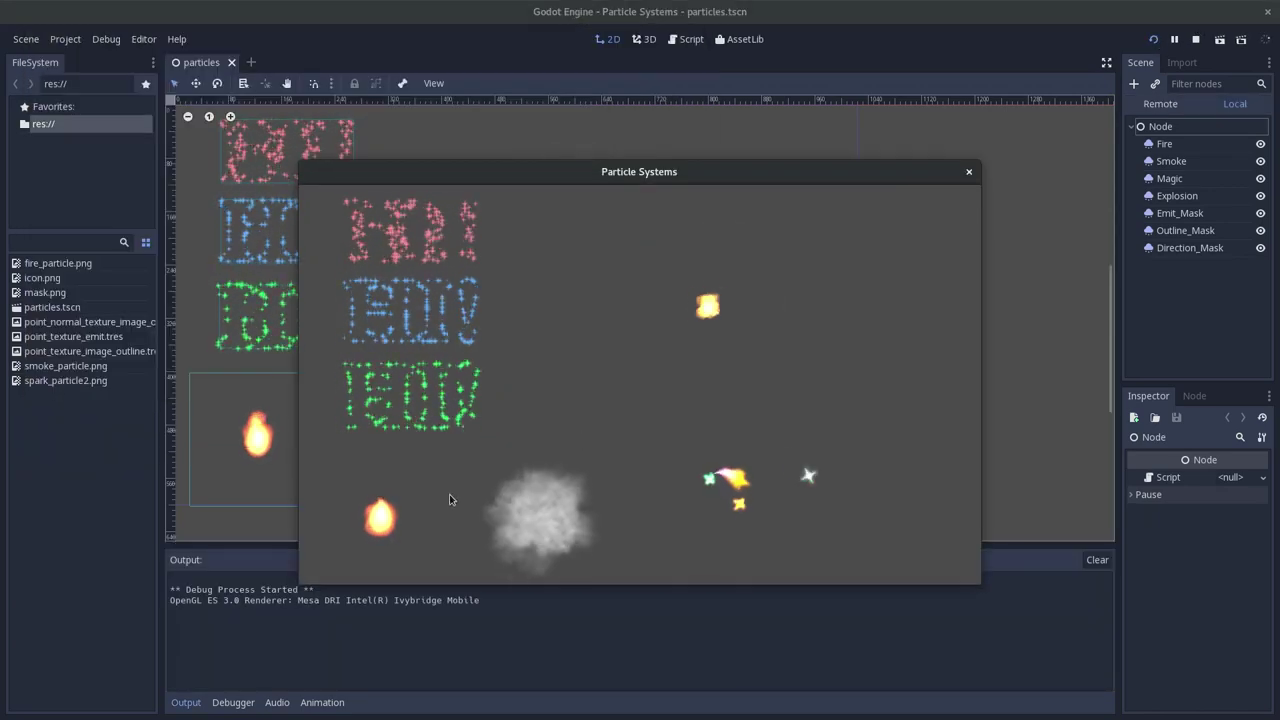
click(967, 172)
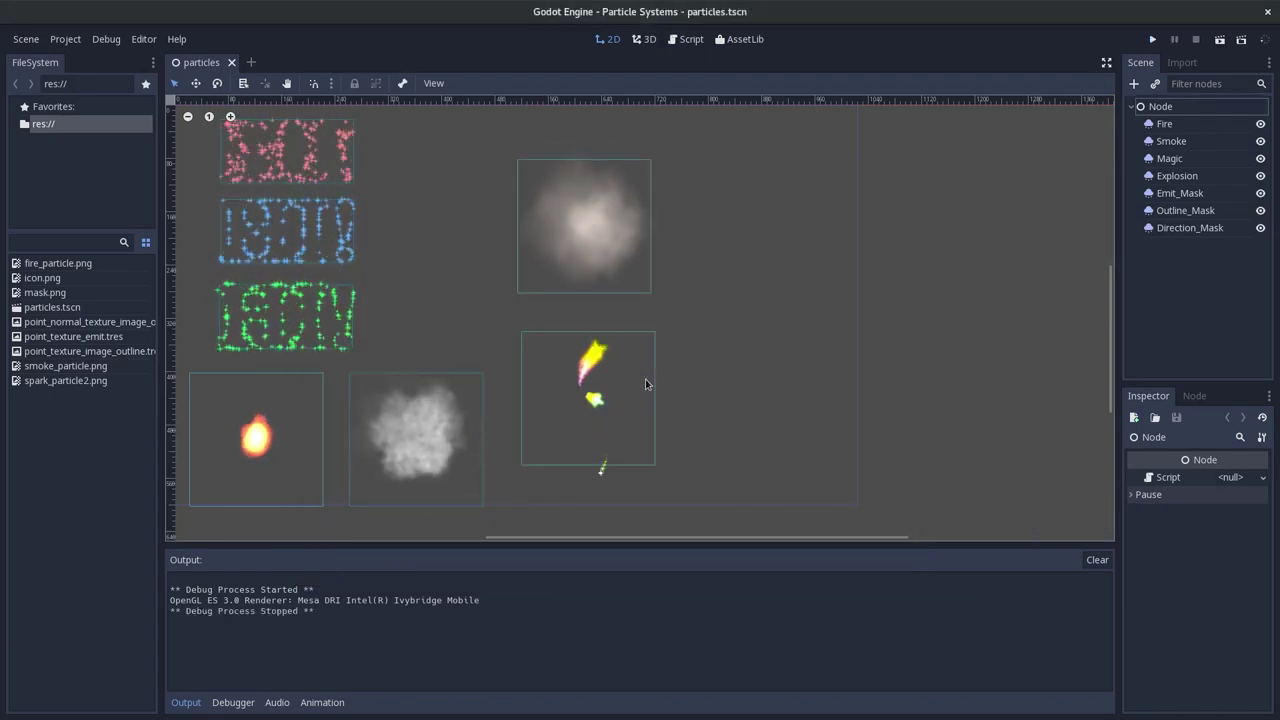